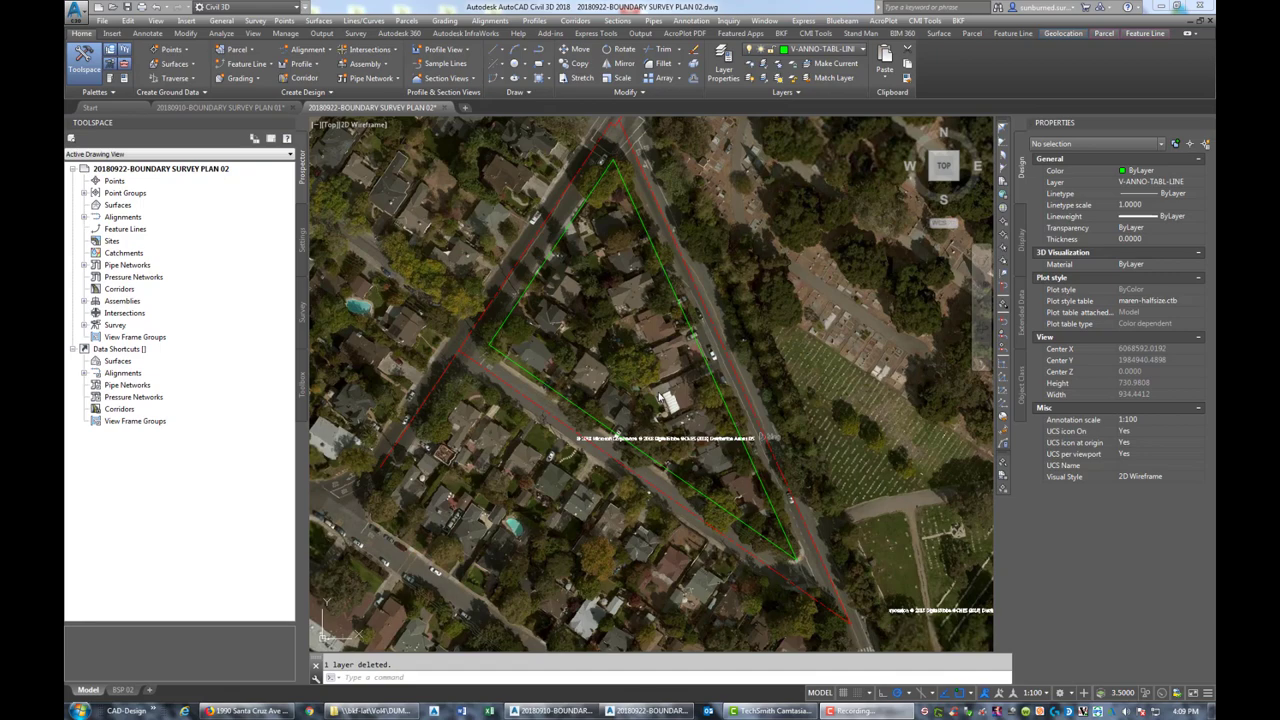
On layout BSP 02, window-select and erase the Search Area Details table text
left_click(123, 690)
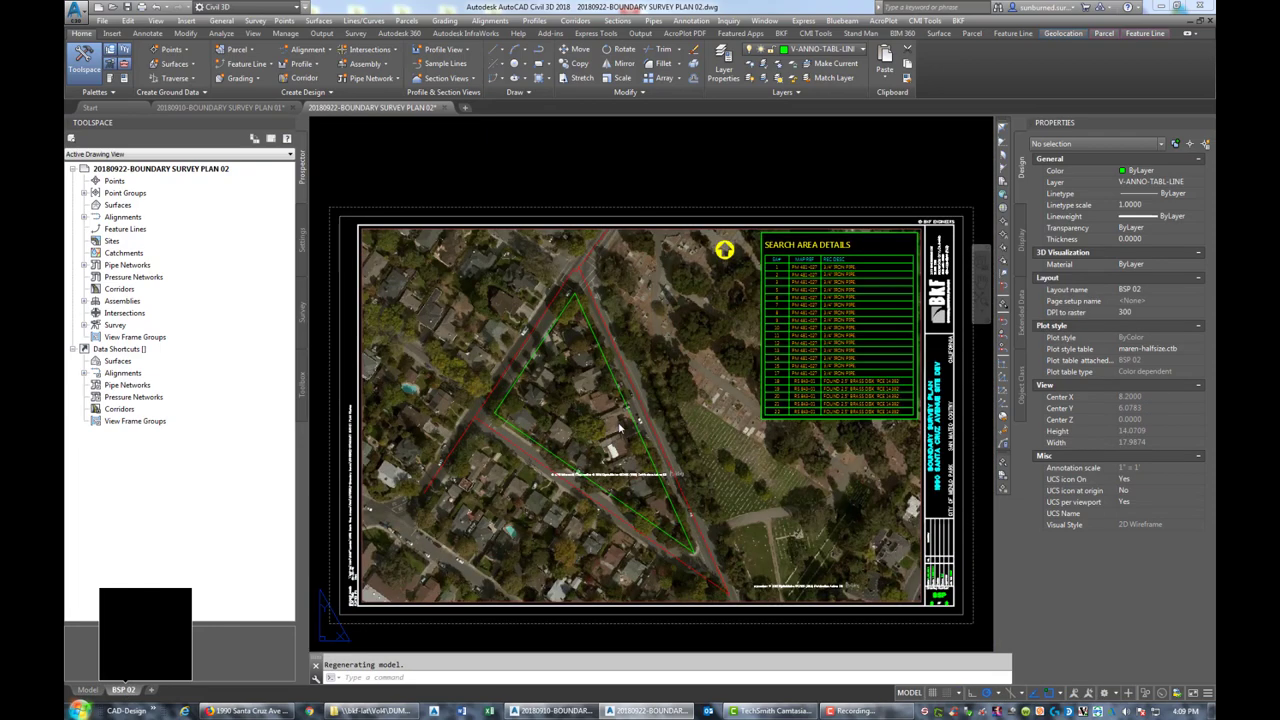
left_click(755, 237)
left_click(908, 437)
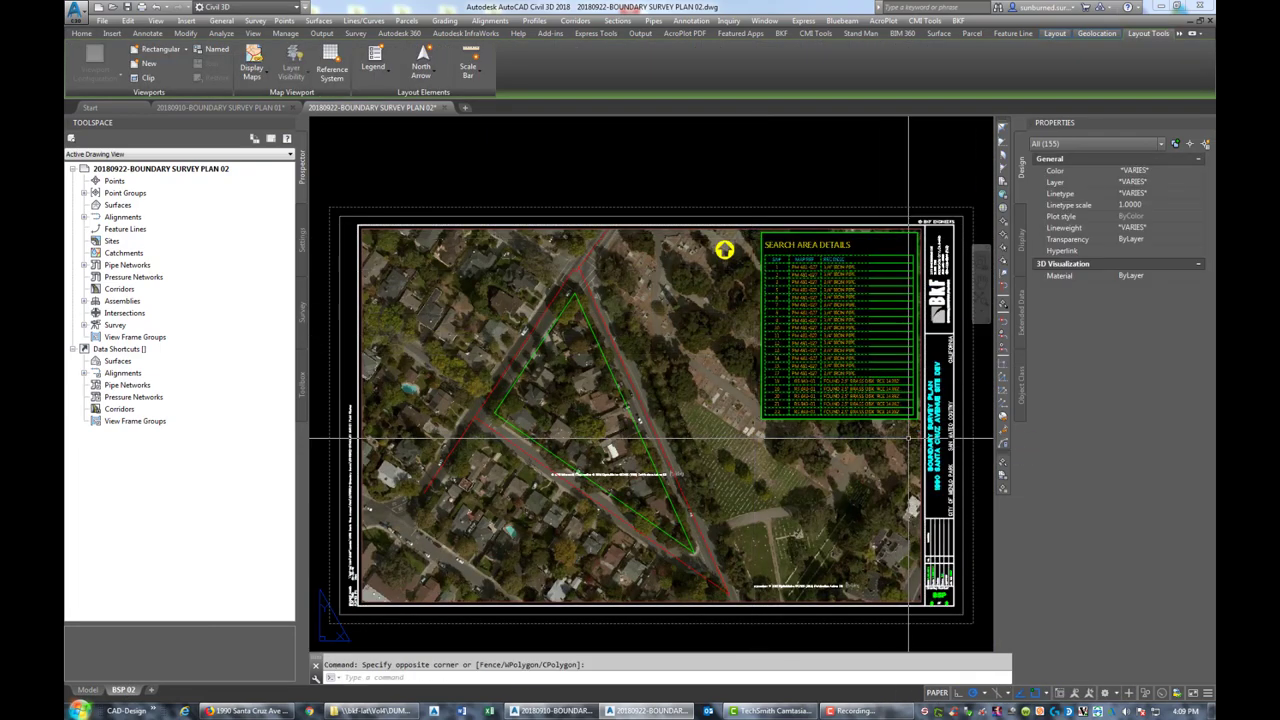
key("Delete")
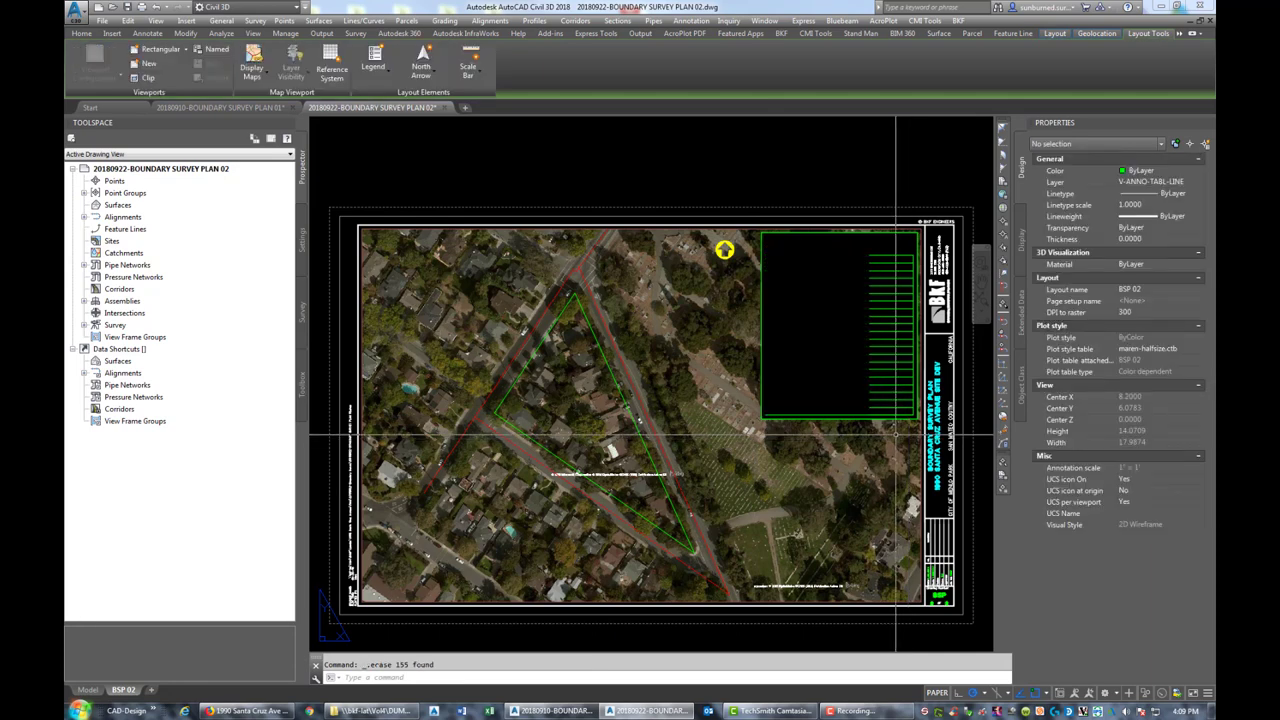
Erase the leftover table grid lines, then return to model space
left_click(920, 427)
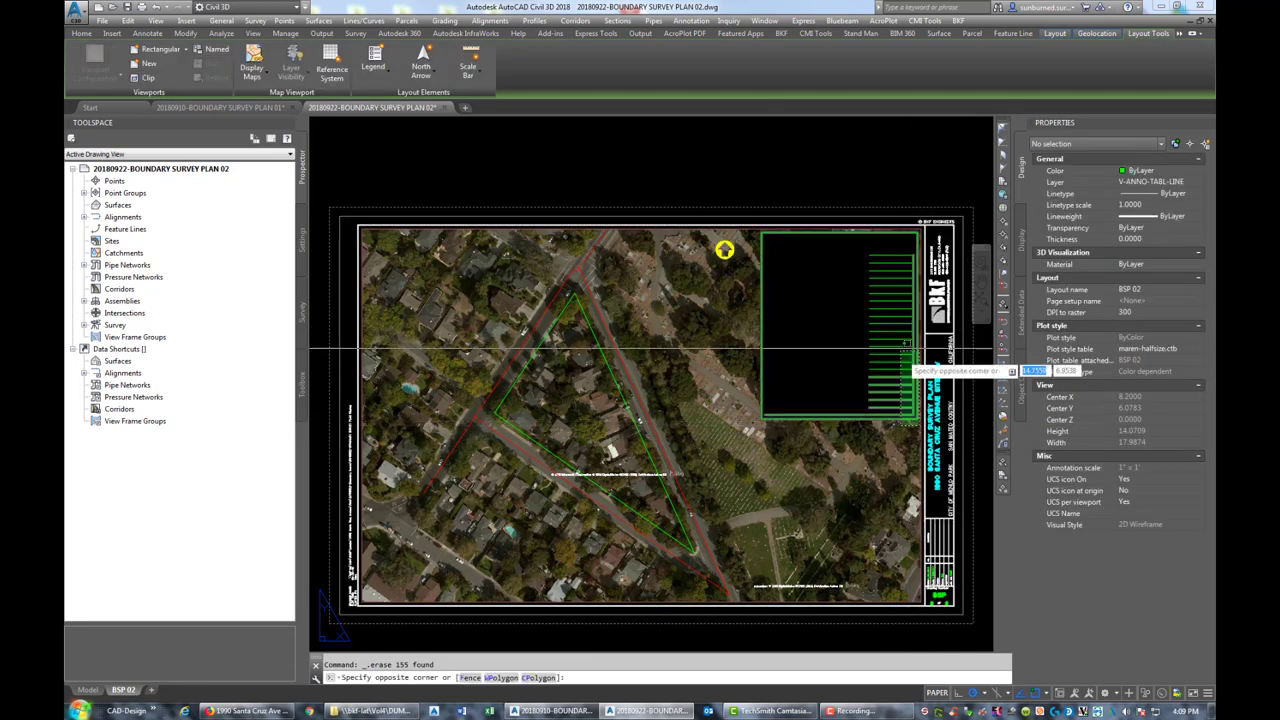
left_click(757, 232)
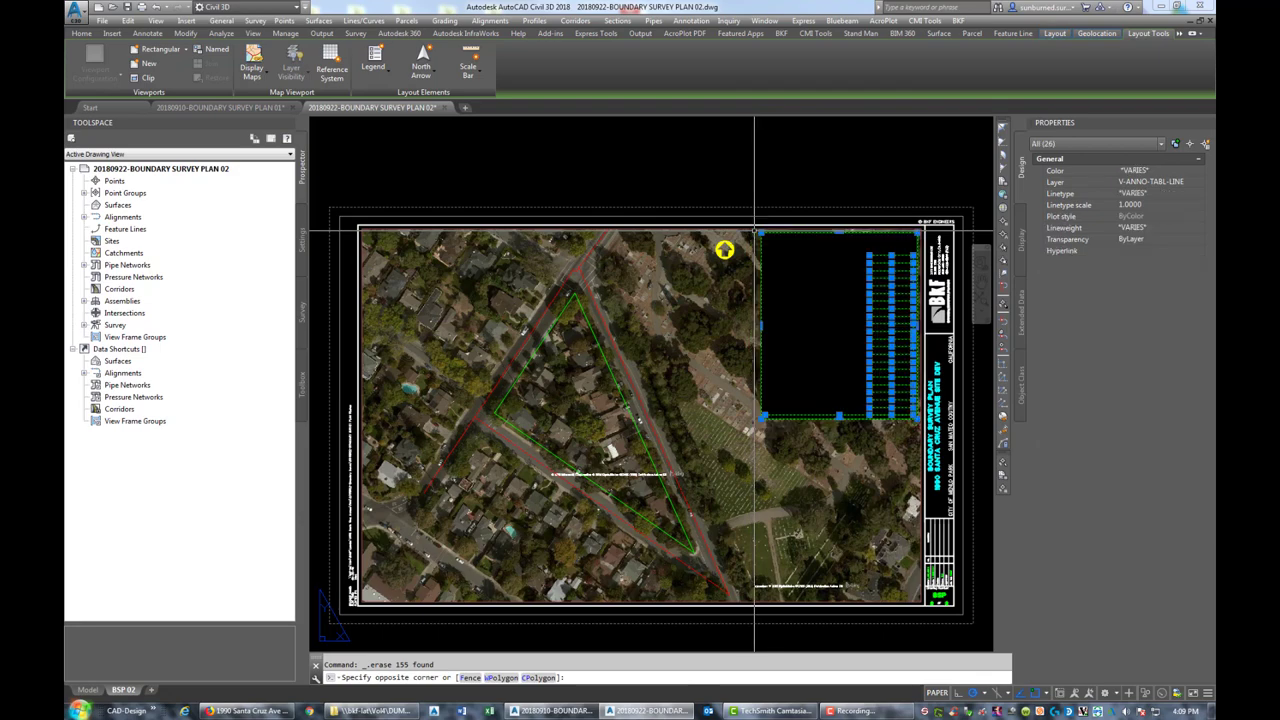
key("Delete")
left_click(811, 373)
key("Delete")
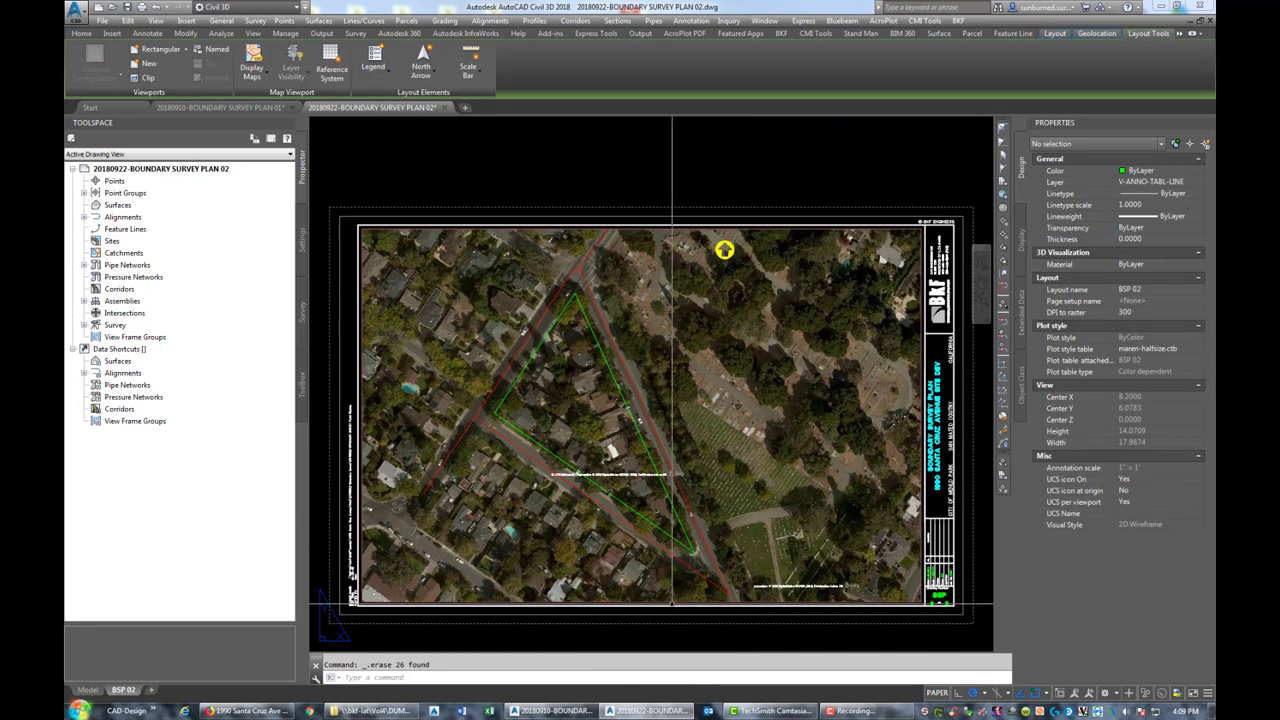
left_click(88, 690)
scroll(716, 406, "down", 3)
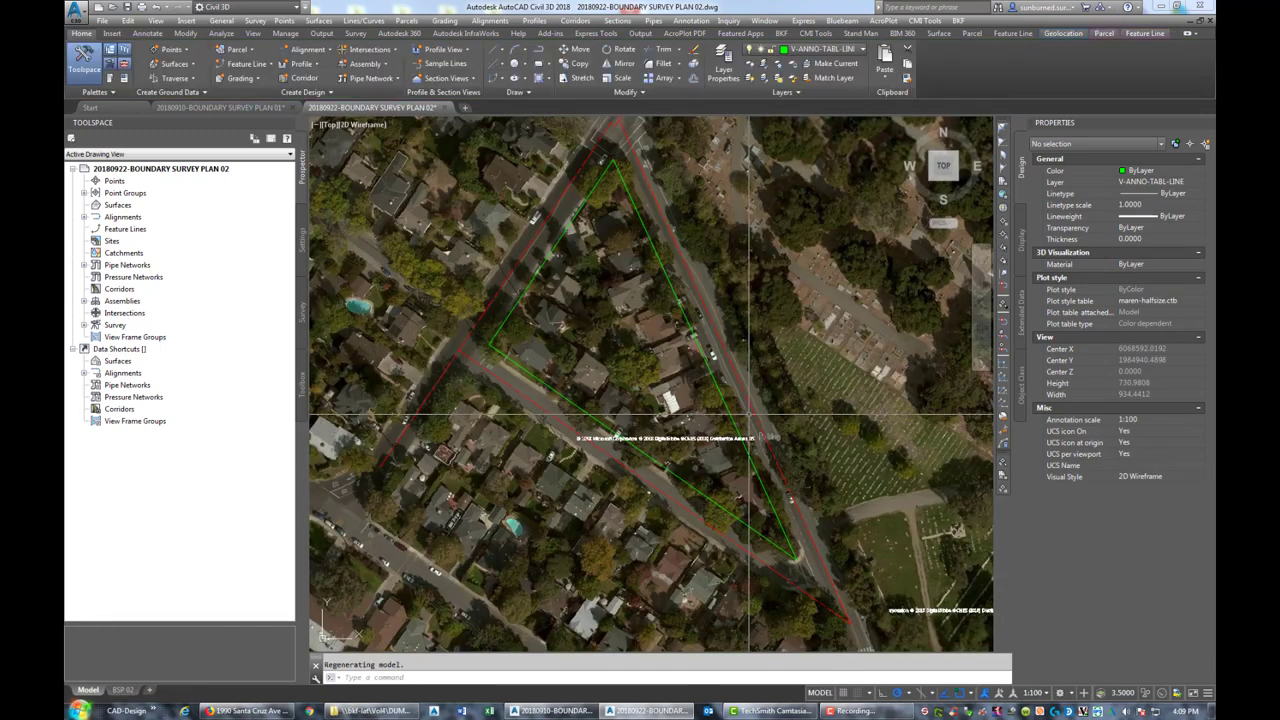
scroll(638, 443, "up", 3)
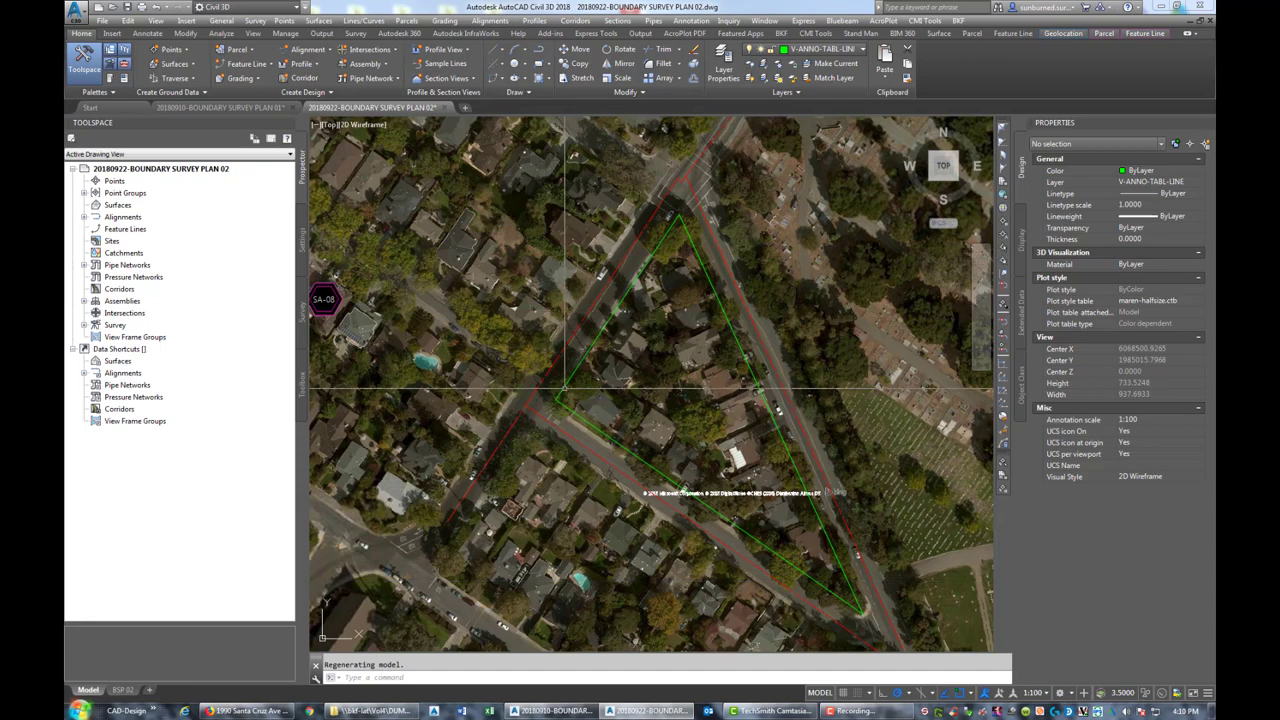
middle_click_drag(818, 492, 750, 528)
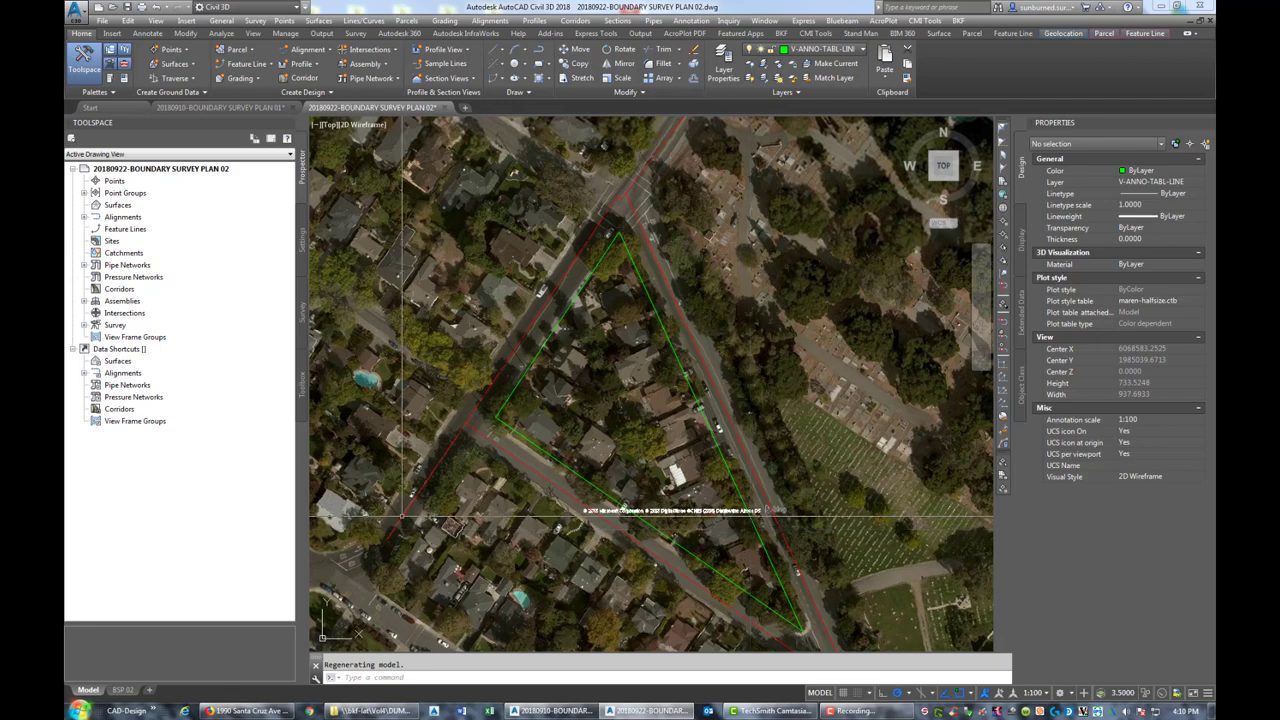
middle_click_drag(750, 528, 916, 498)
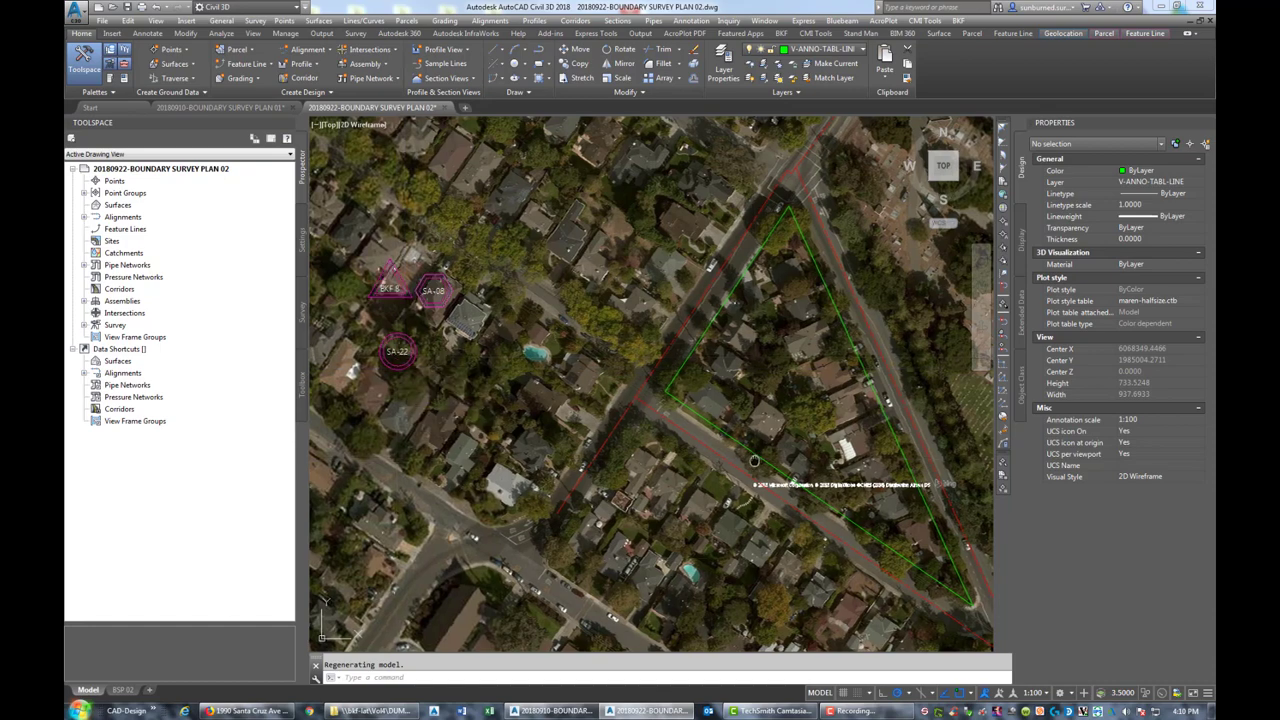
middle_click_drag(754, 461, 720, 463)
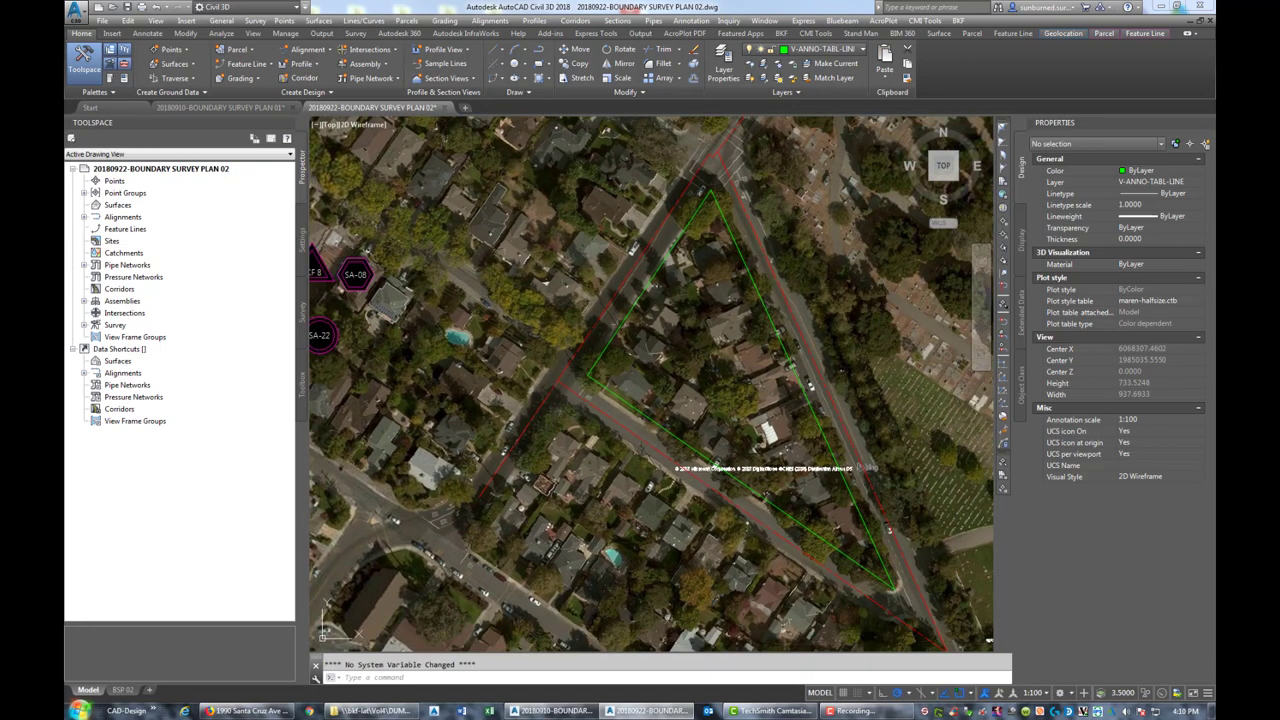
key("super")
key("Escape")
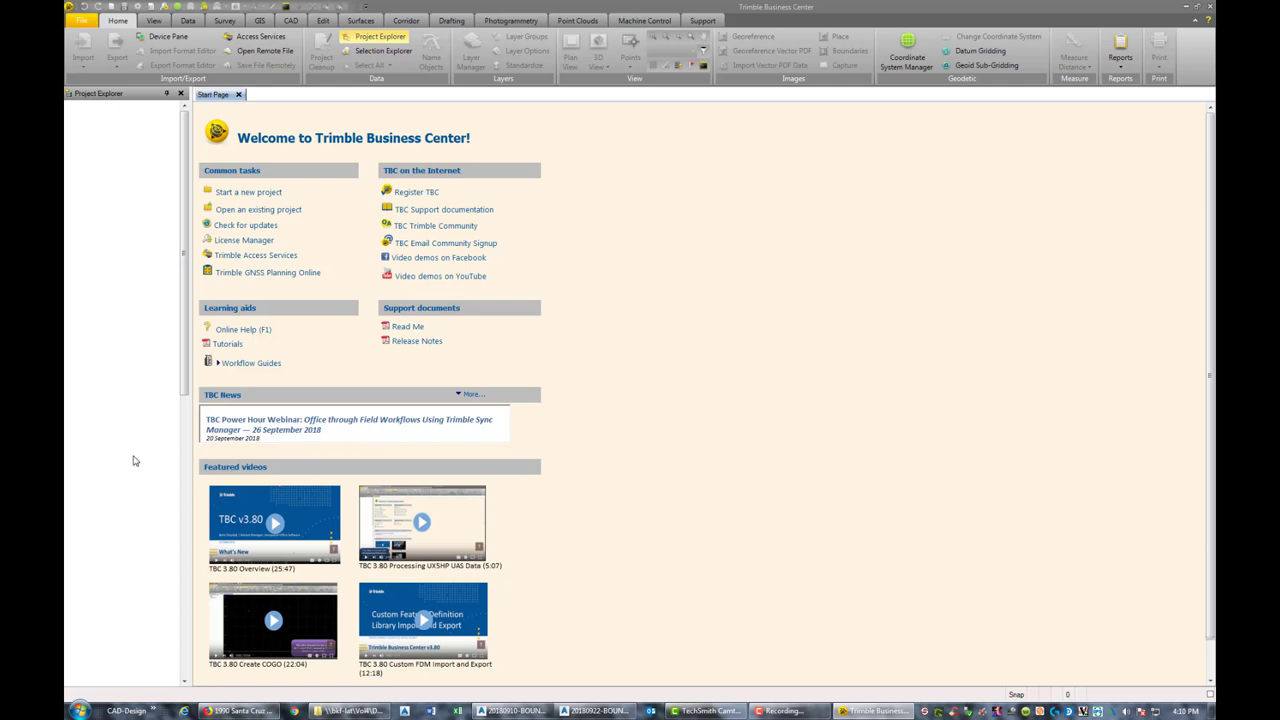
left_click(87, 21)
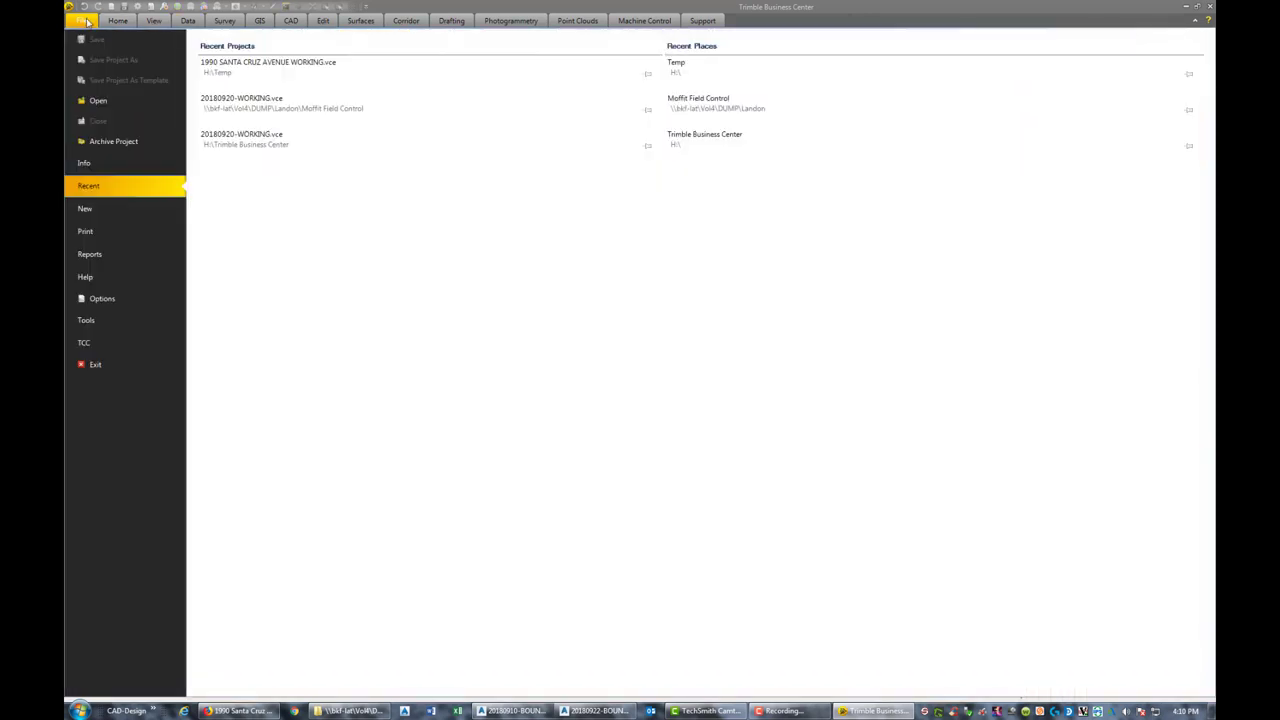
left_click(286, 80)
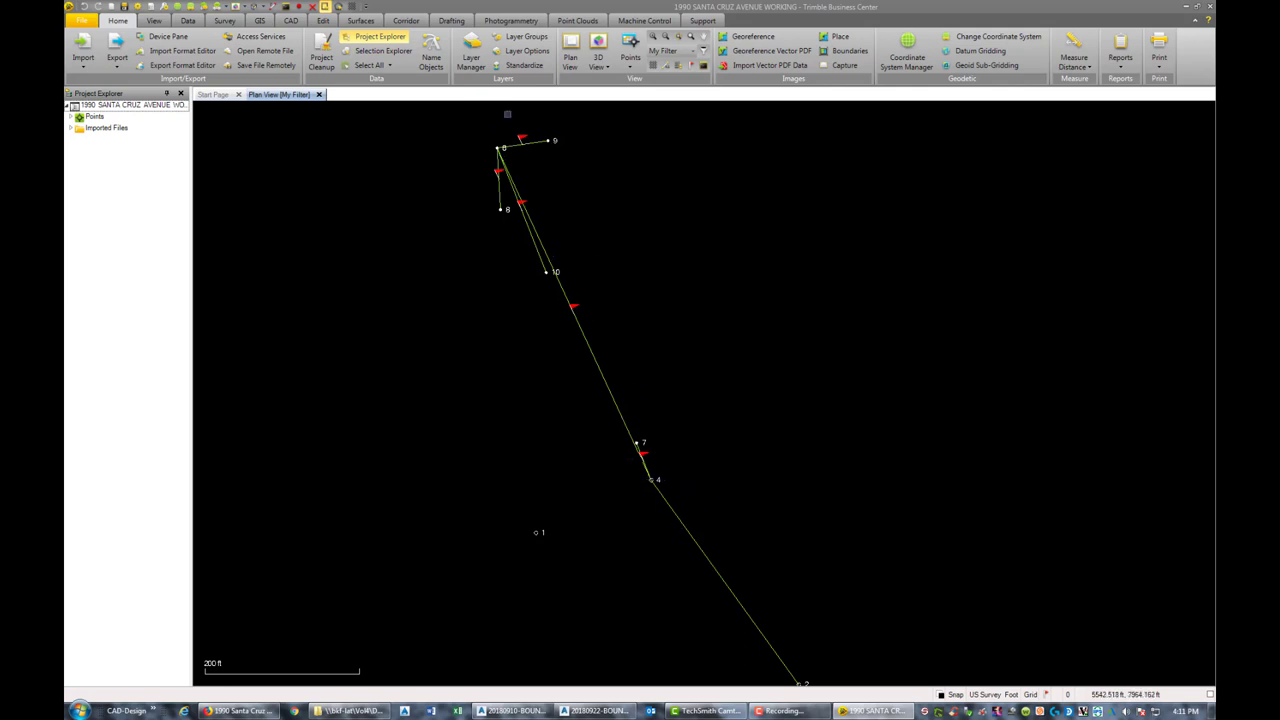
scroll(494, 144, "up", 4)
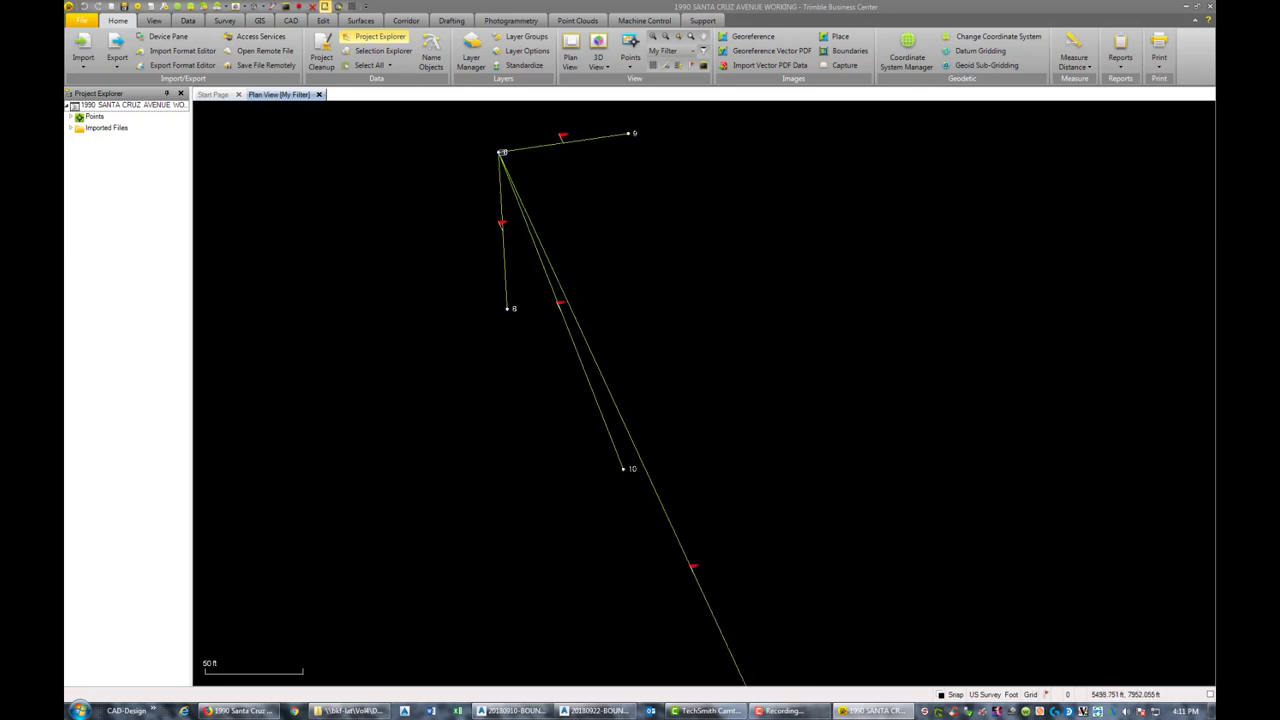
scroll(500, 155, "up", 1)
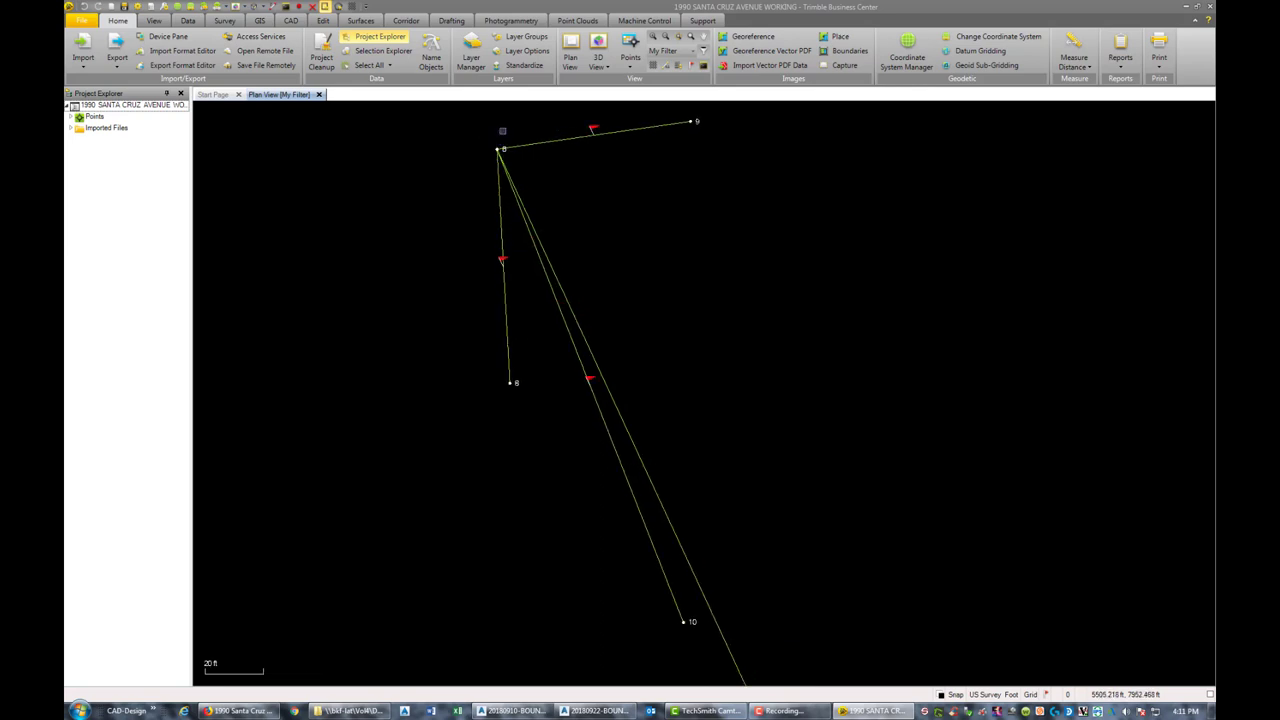
scroll(494, 155, "up", 2)
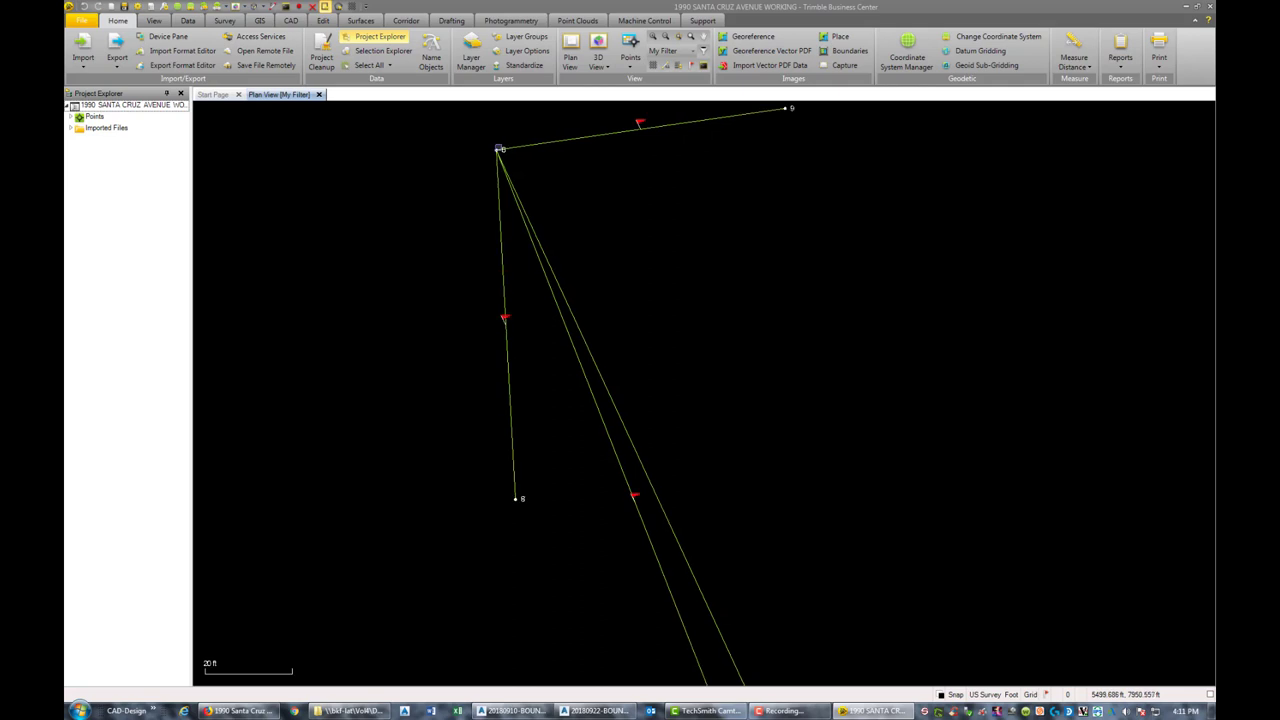
scroll(500, 156, "down", 5)
scroll(506, 157, "down", 2)
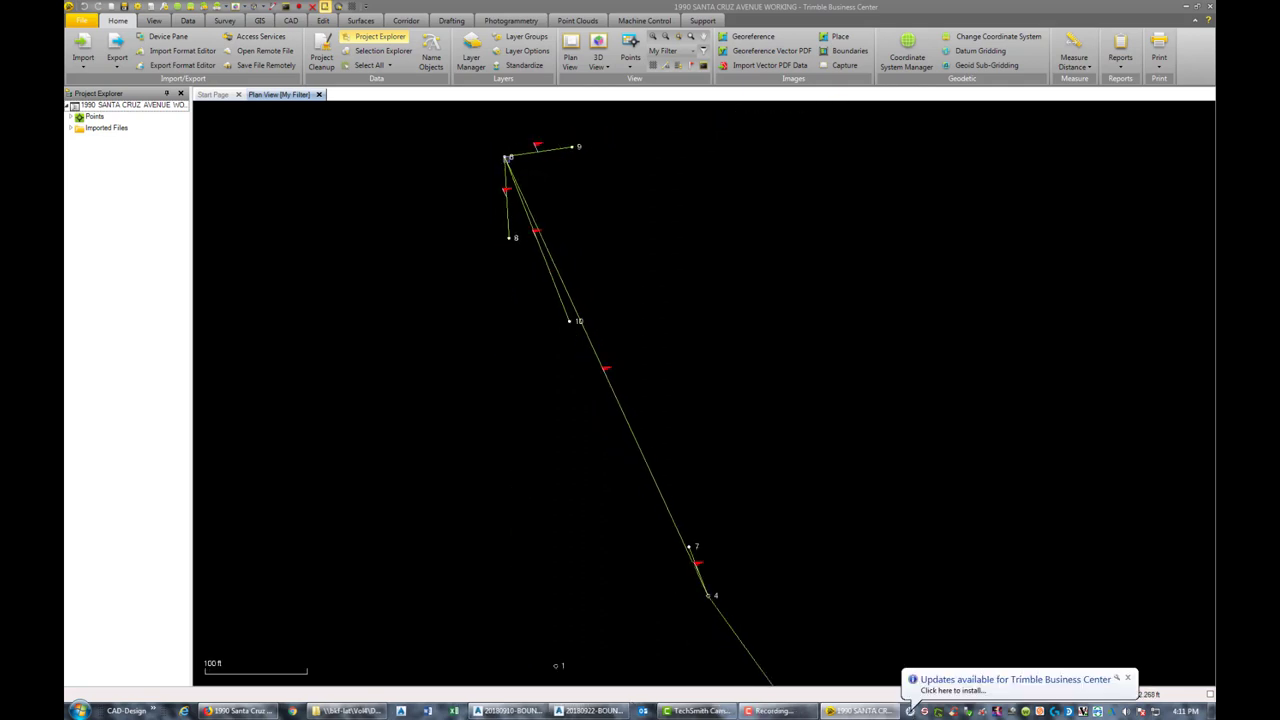
middle_click_drag(783, 515, 663, 334)
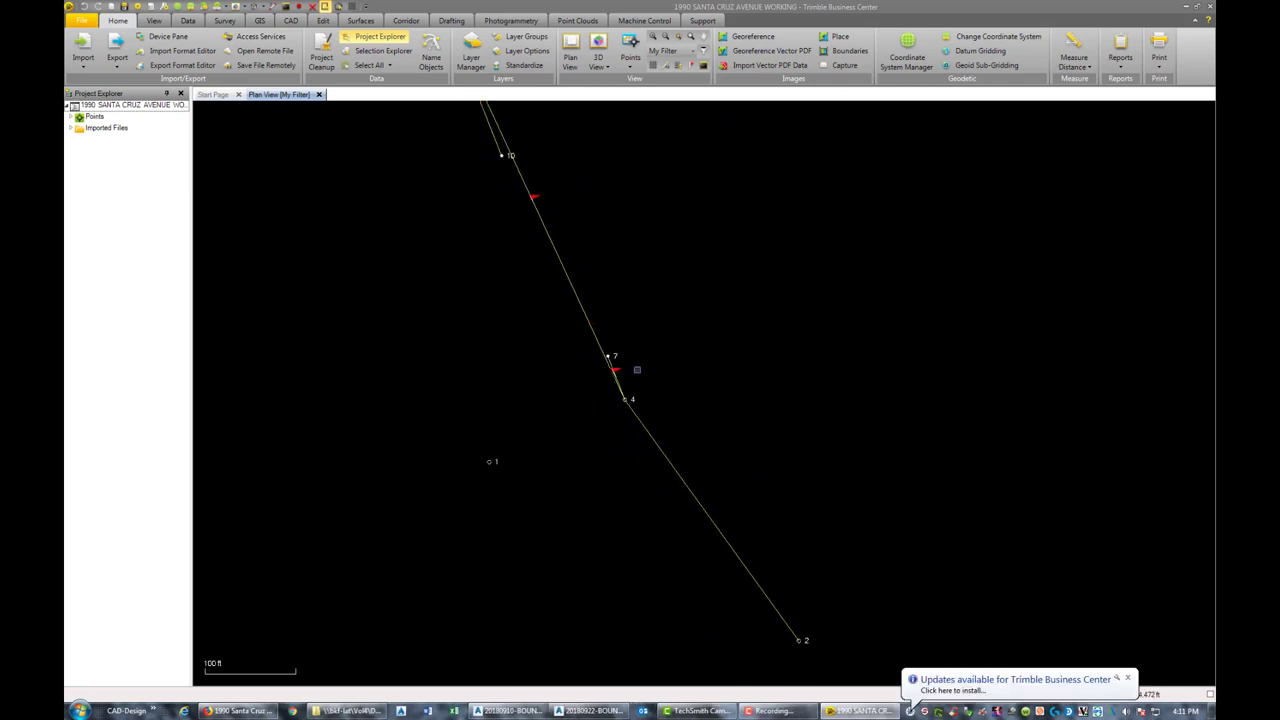
scroll(626, 398, "up", 2)
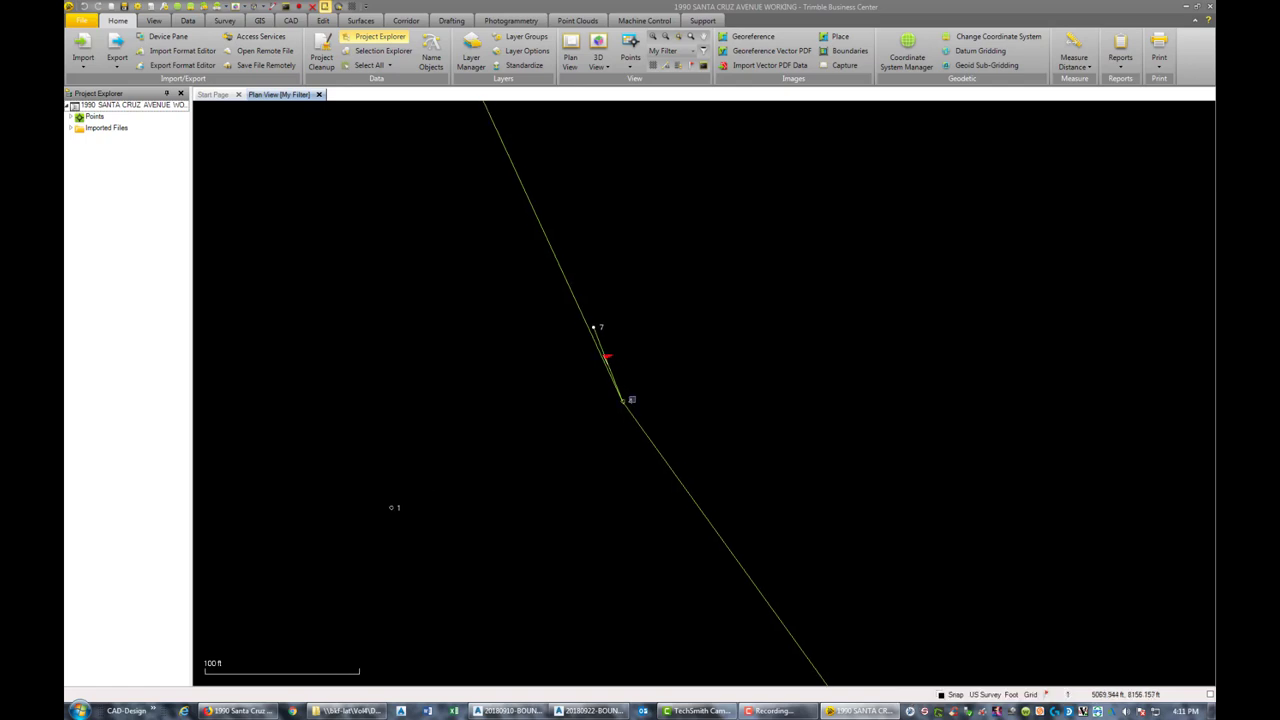
right_click(631, 399)
left_click(688, 639)
scroll(854, 357, "down", 2)
middle_click_drag(854, 357, 787, 662)
scroll(596, 388, "up", 2)
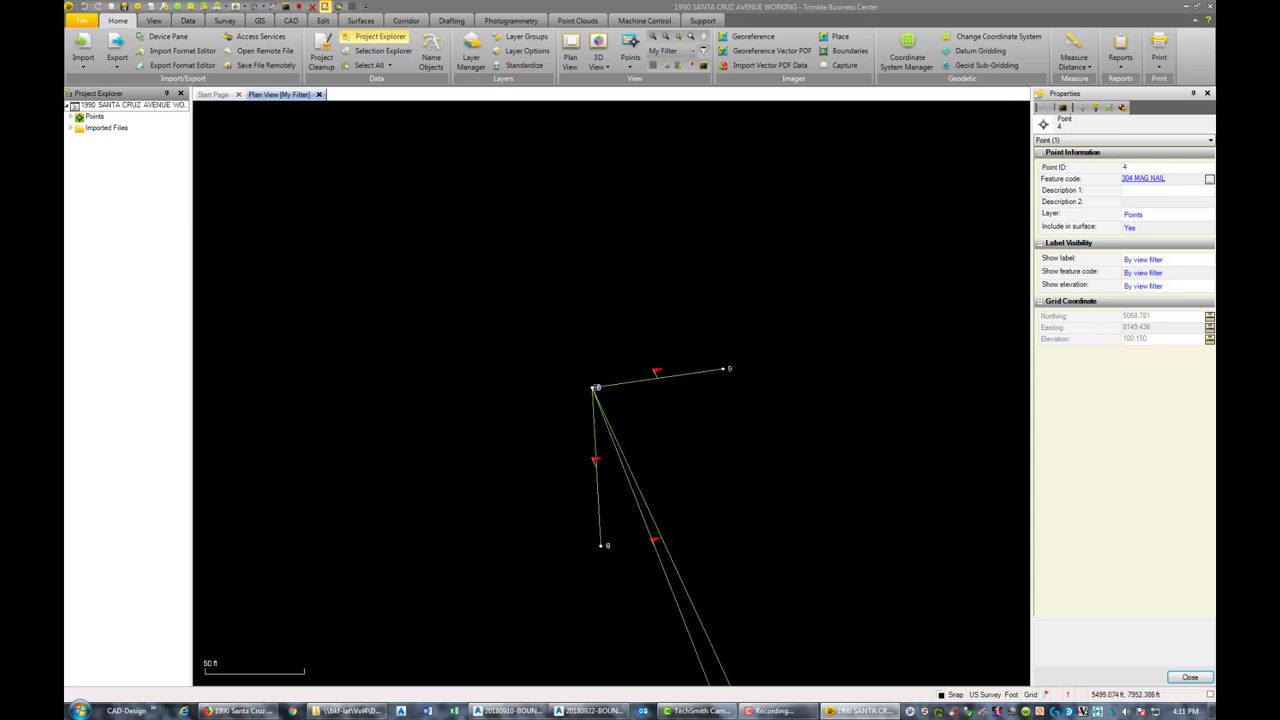
scroll(603, 392, "up", 3)
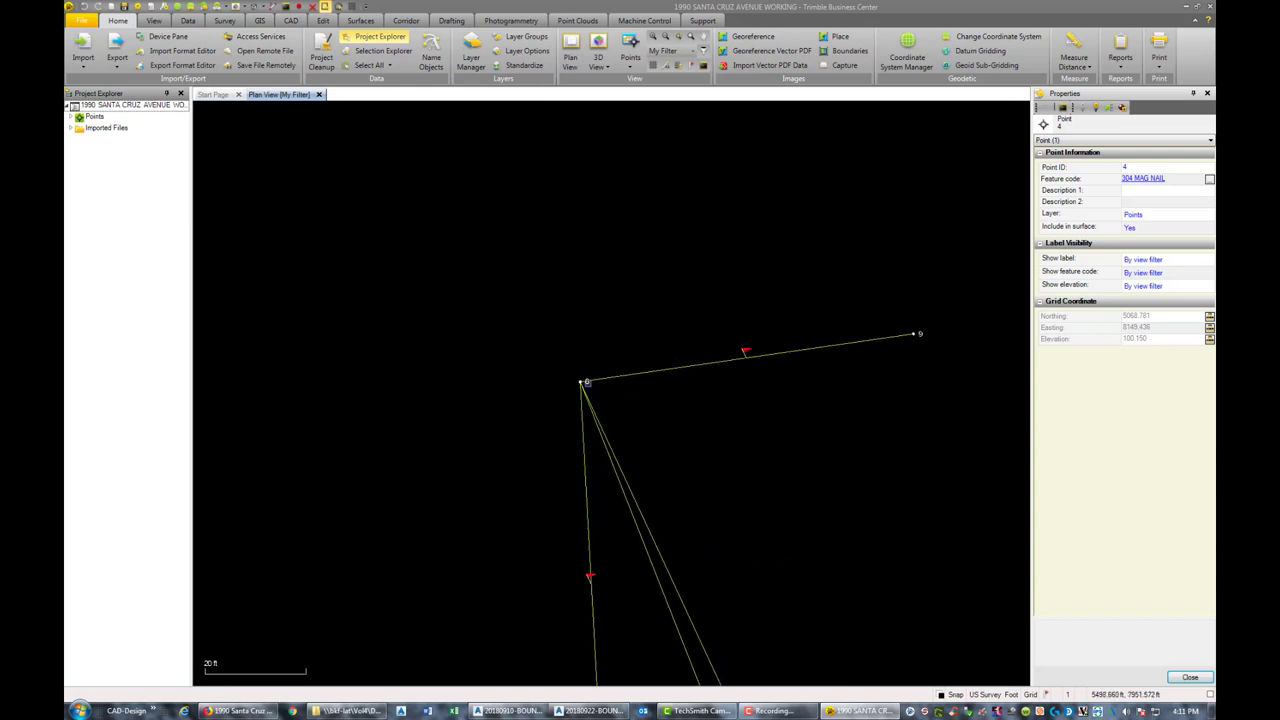
scroll(588, 382, "down", 3)
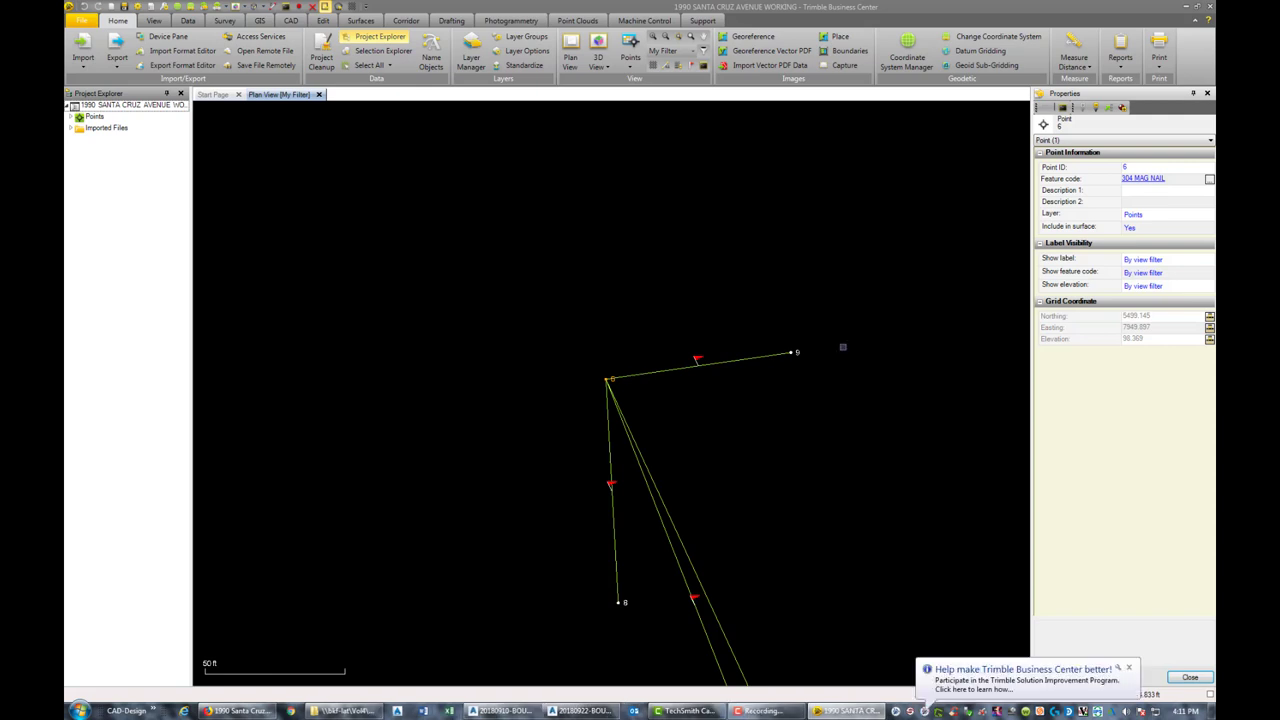
key("Escape")
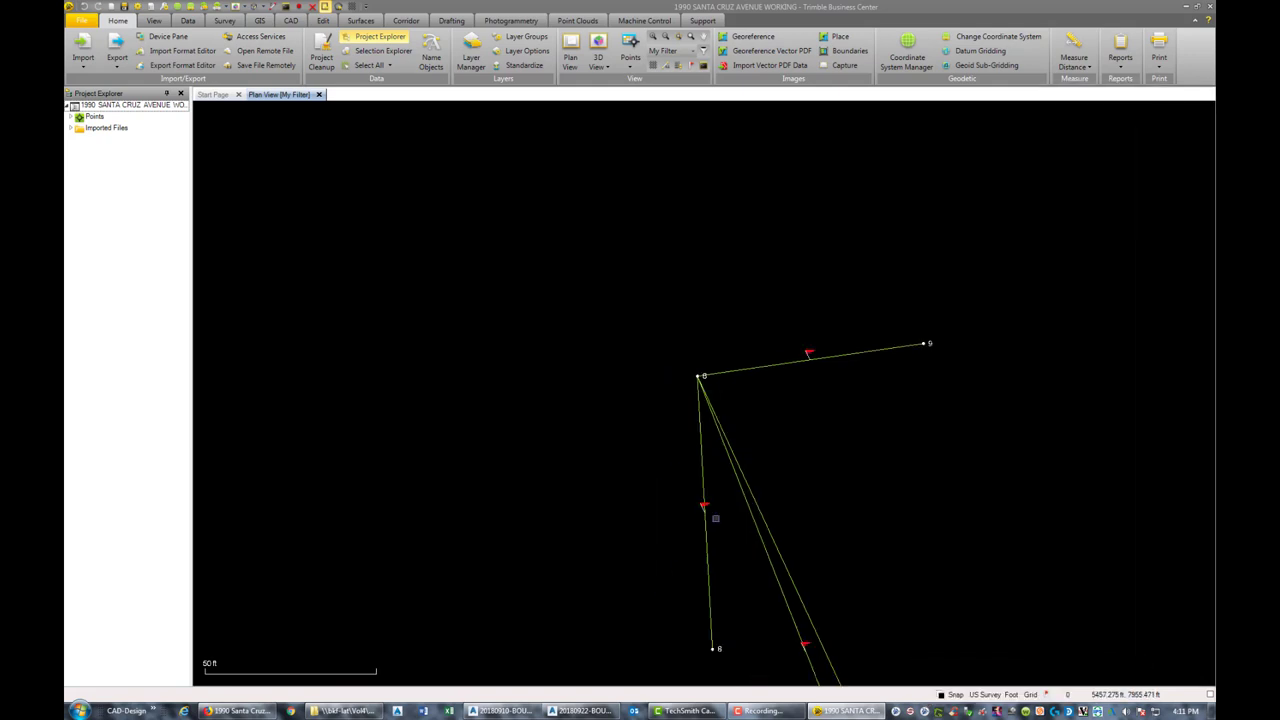
scroll(718, 518, "down", 2)
middle_click_drag(748, 564, 630, 328)
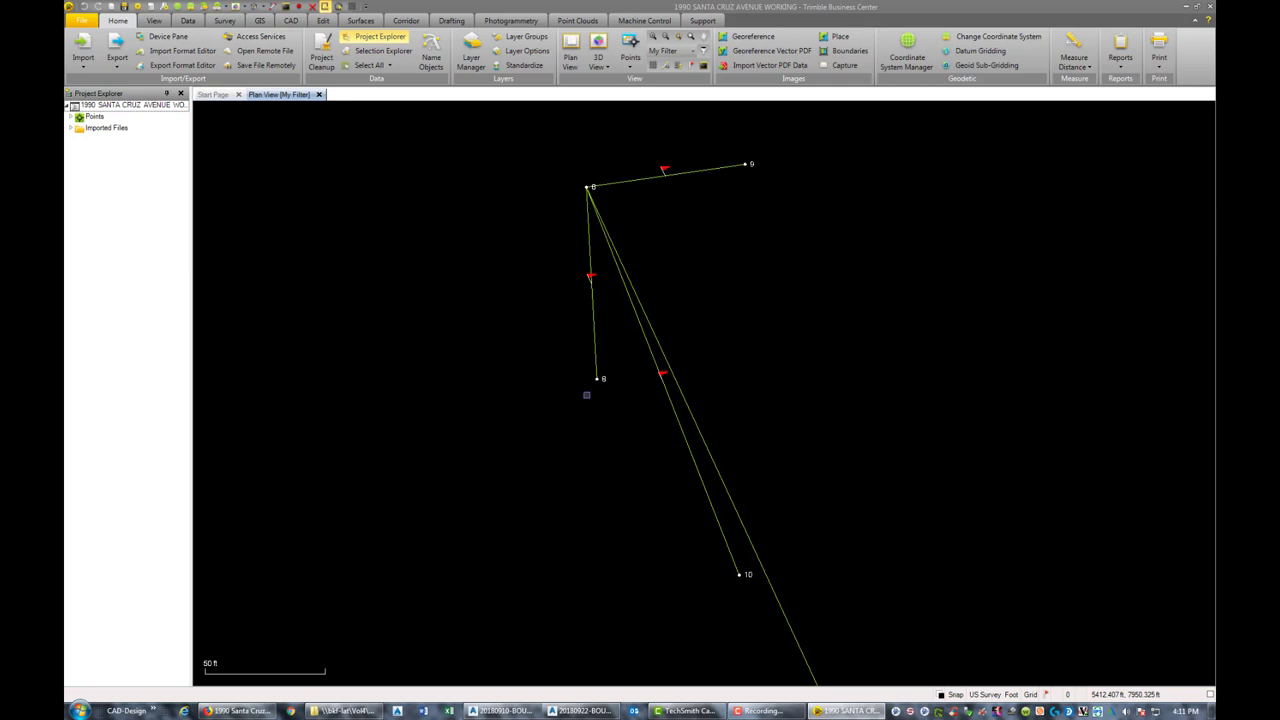
Inverse-measure distance and bearing from point 6 to point 8, then return to AutoCAD
left_click(1091, 67)
left_click(1094, 123)
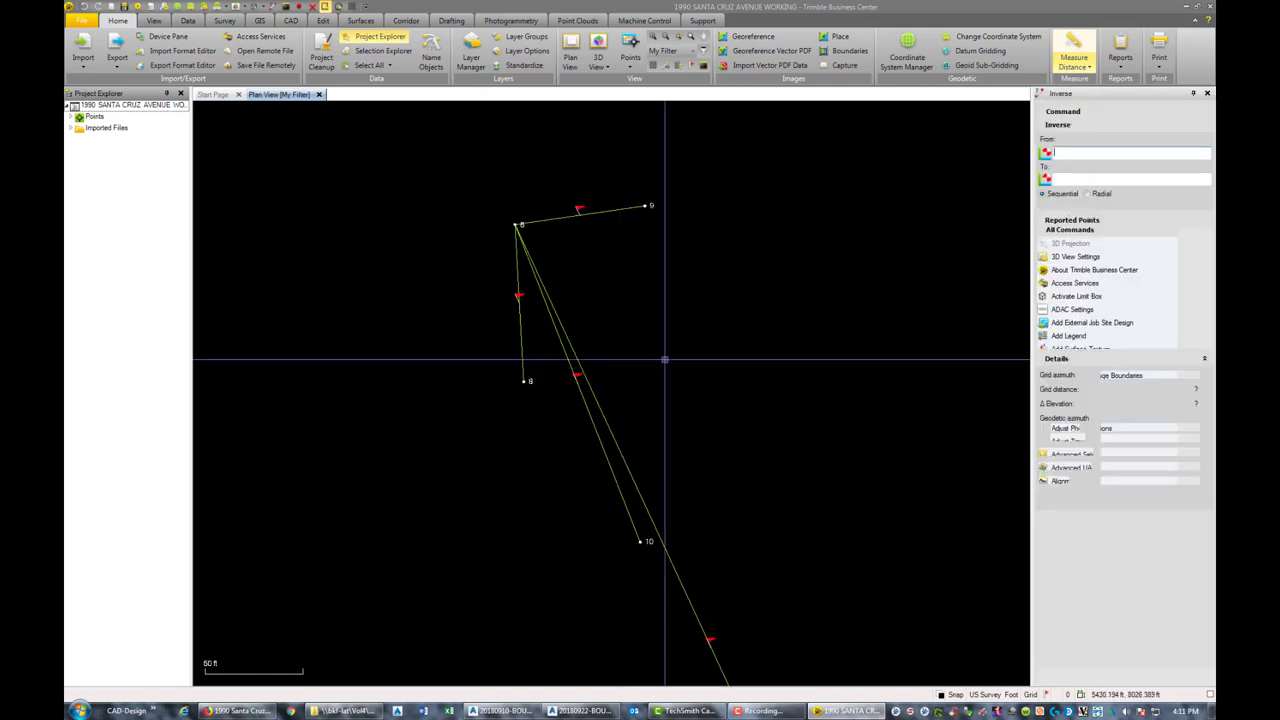
left_click(531, 355)
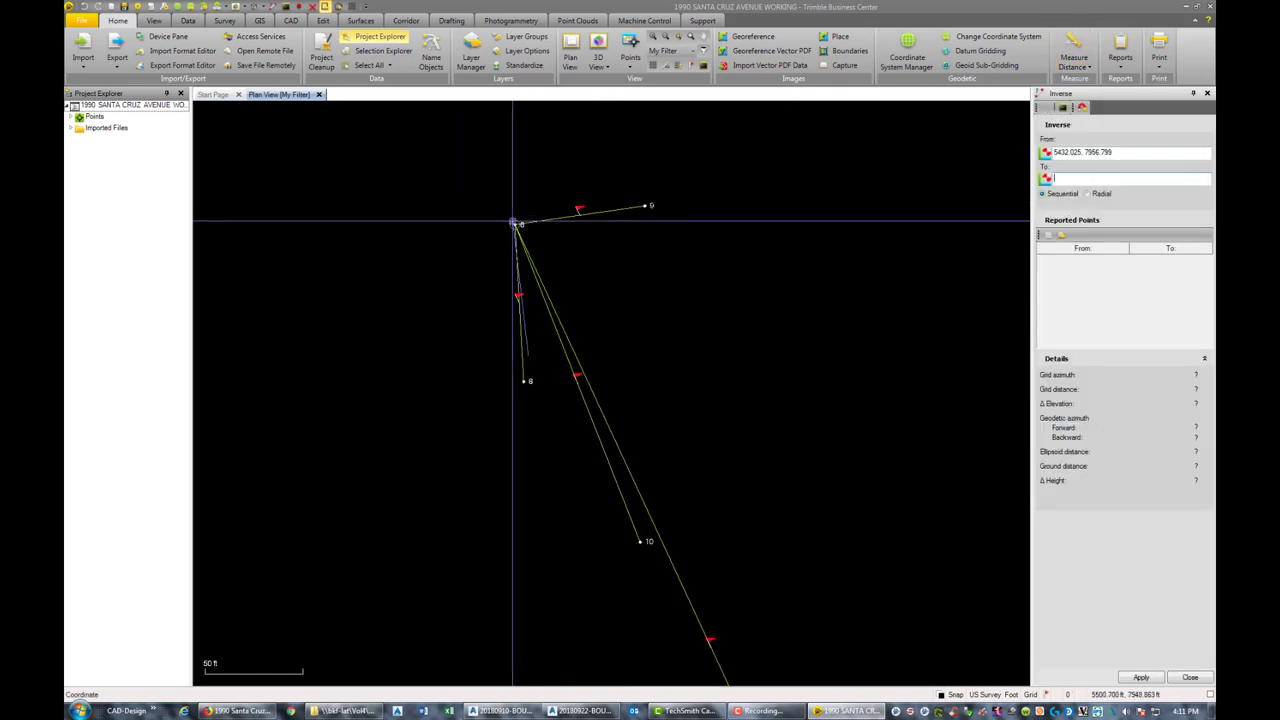
left_click(513, 222)
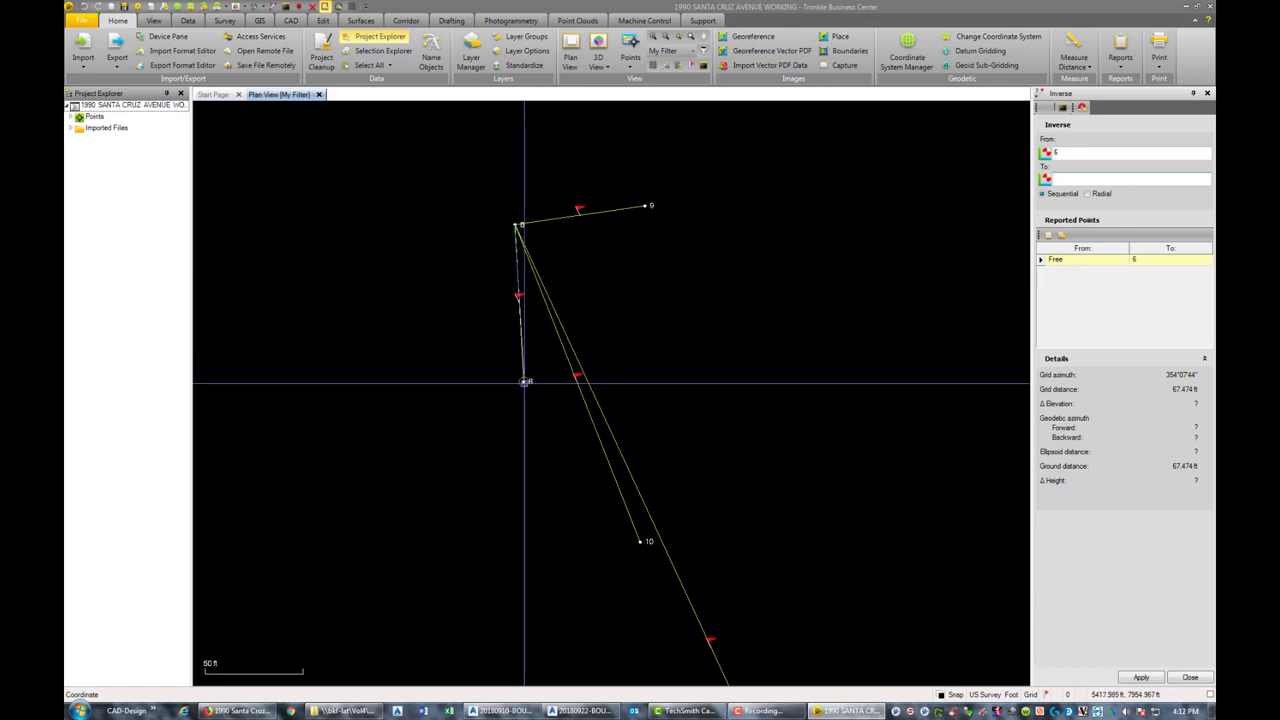
left_click(524, 382)
key("Escape")
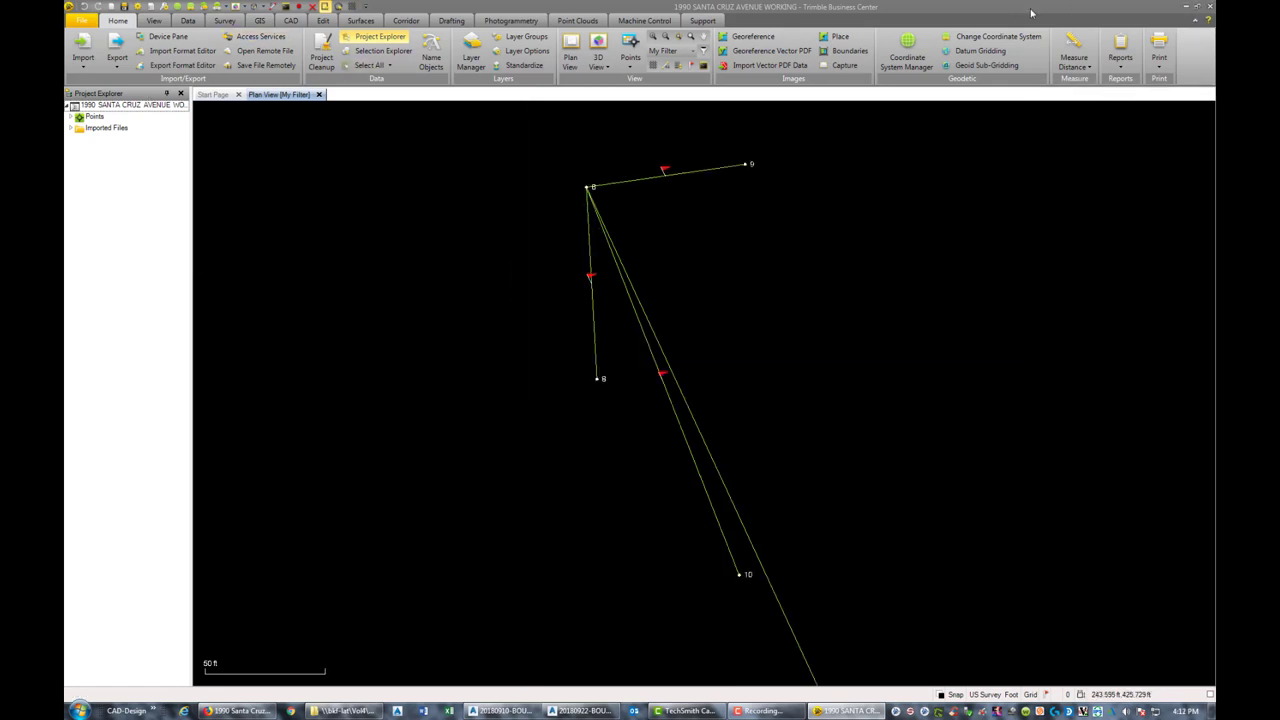
key("alt+Tab")
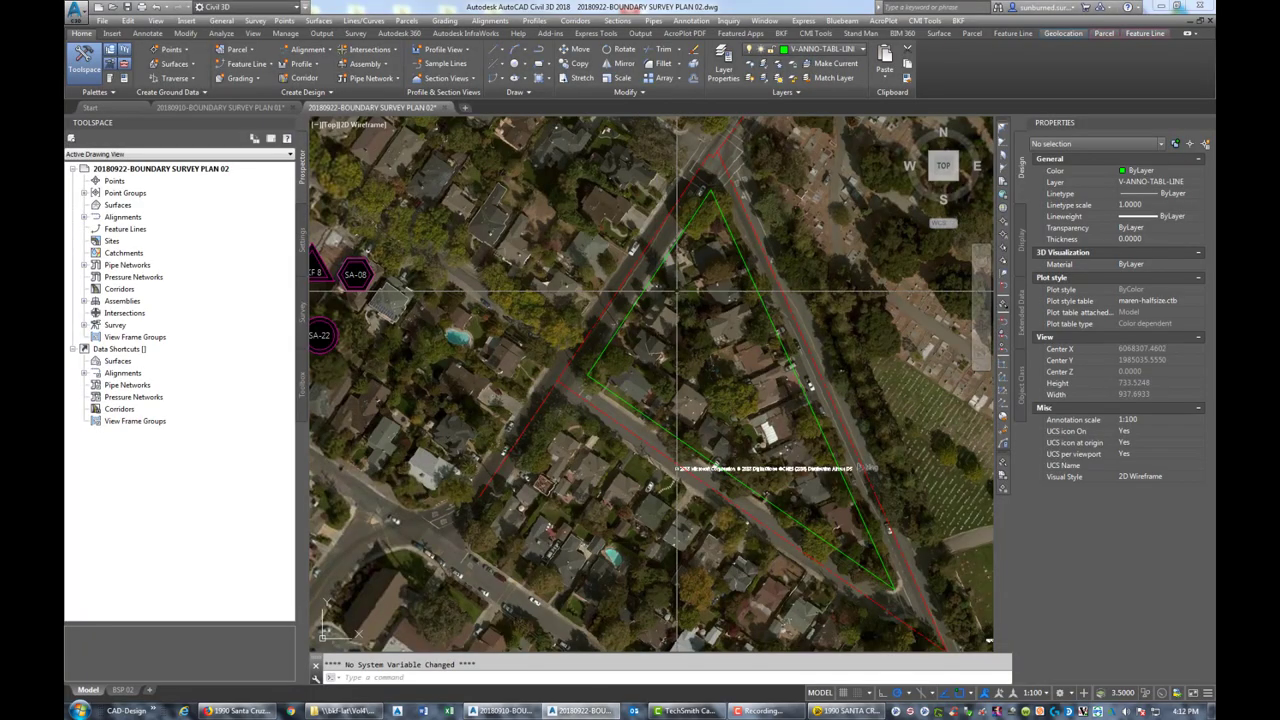
Bring the parcel's green apex into view and check a distance from it, then cancel
scroll(690, 290, "up", 6)
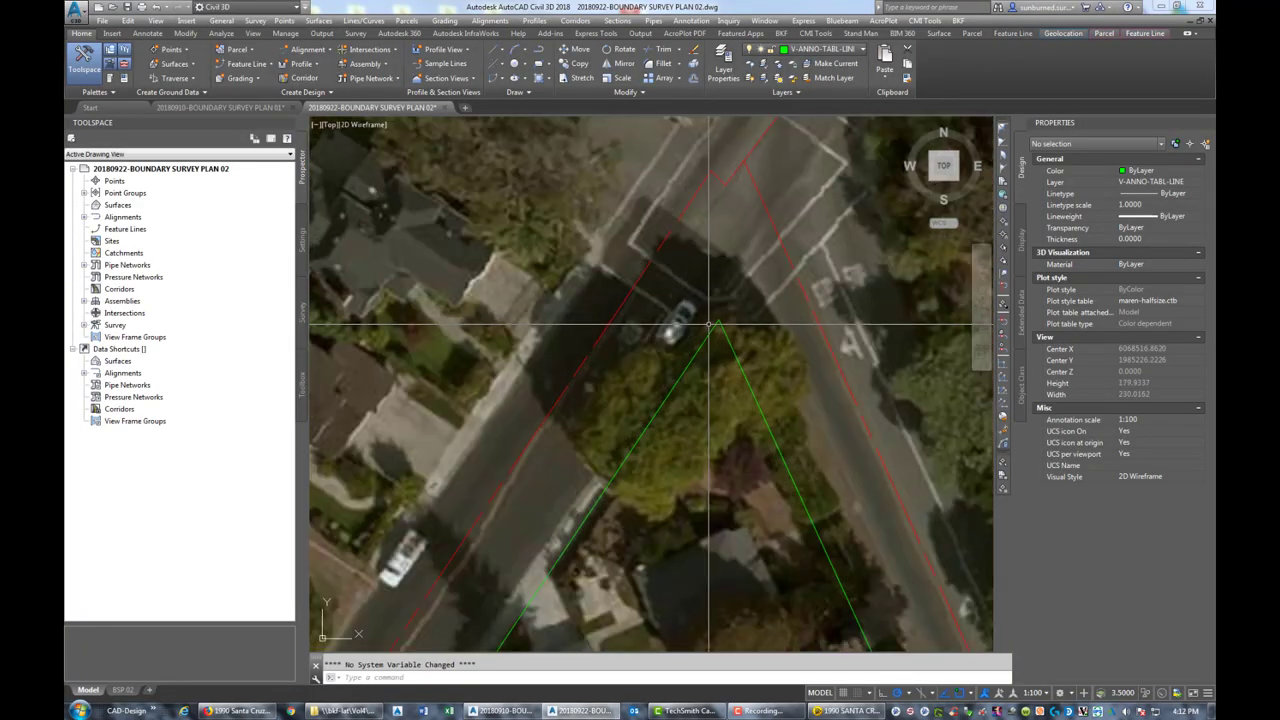
scroll(634, 337, "down", 2)
middle_click_drag(634, 337, 586, 479)
scroll(680, 461, "down", 2)
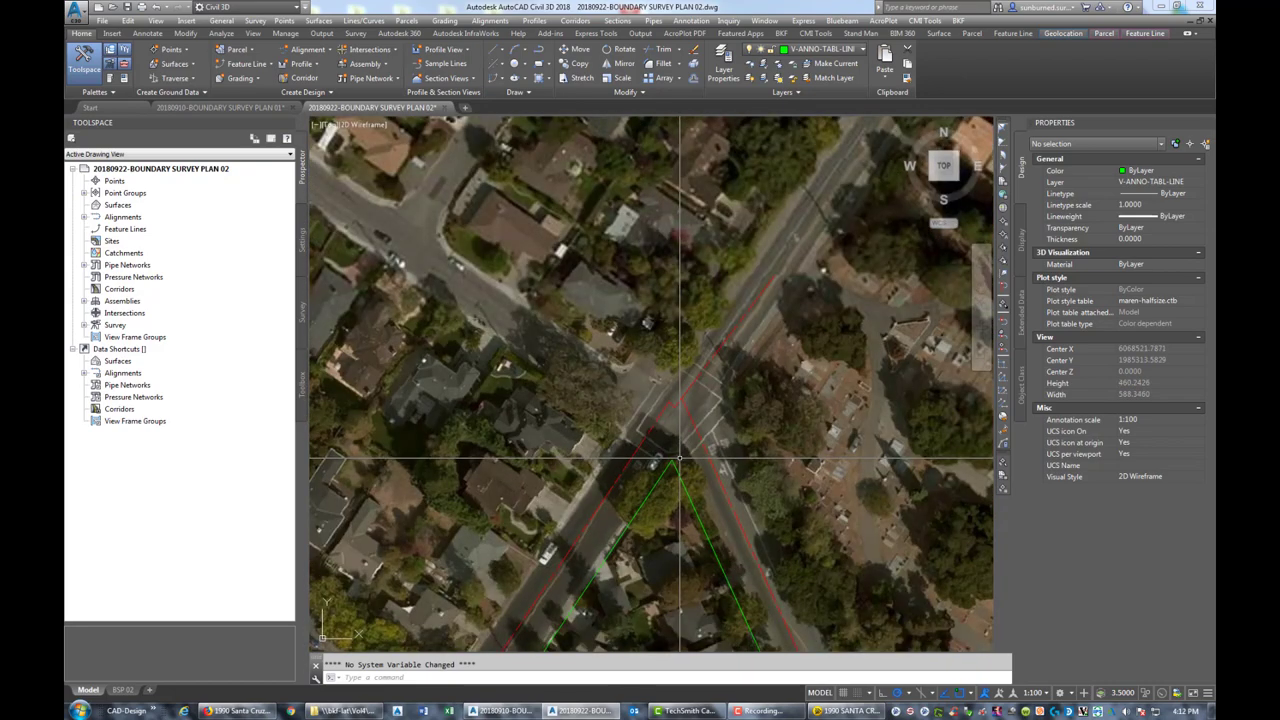
scroll(680, 461, "up", 2)
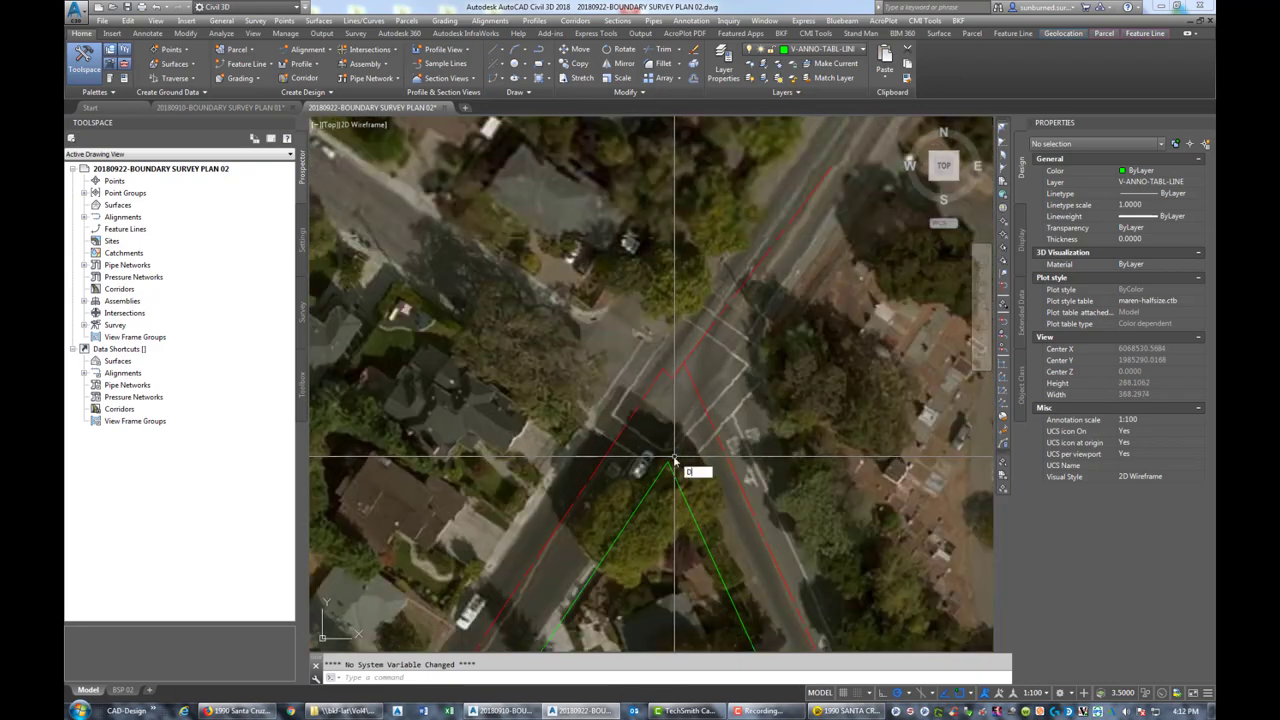
key("Return")
left_click(674, 461)
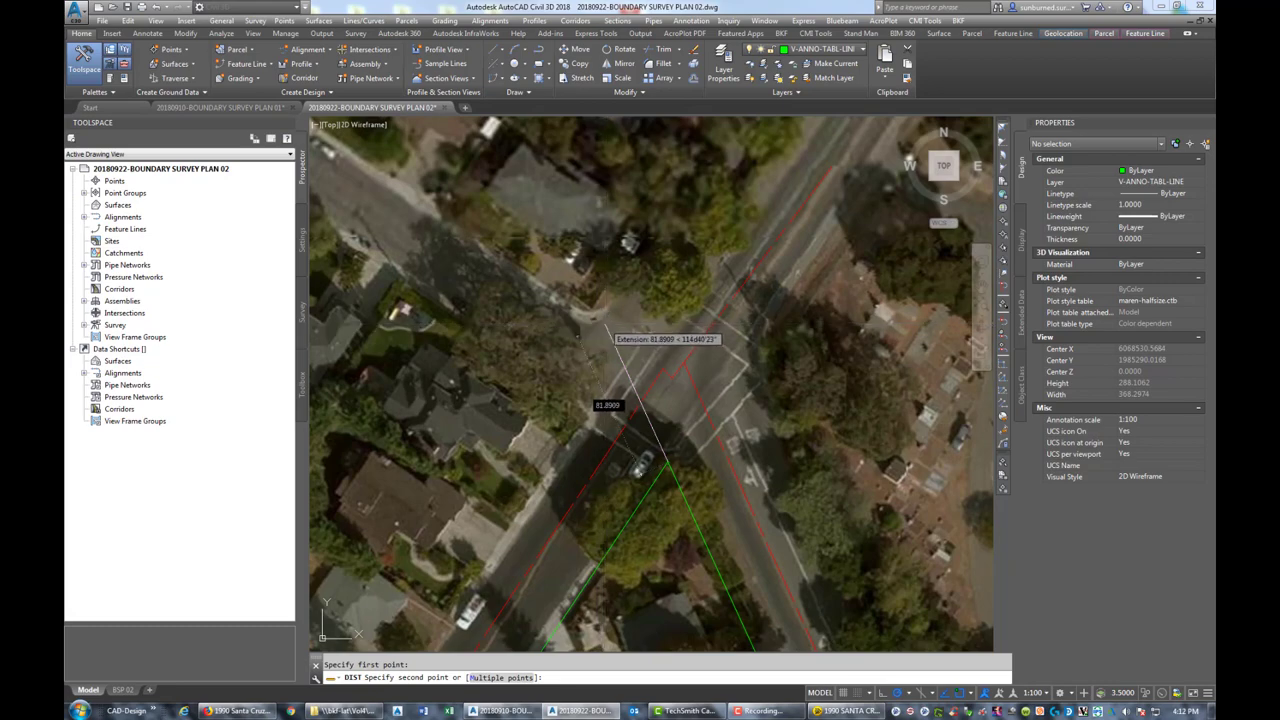
key("Escape")
Copy the BKF 8 triangle marker to the parcel's top corner
scroll(638, 300, "down", 5)
scroll(397, 377, "up", 2)
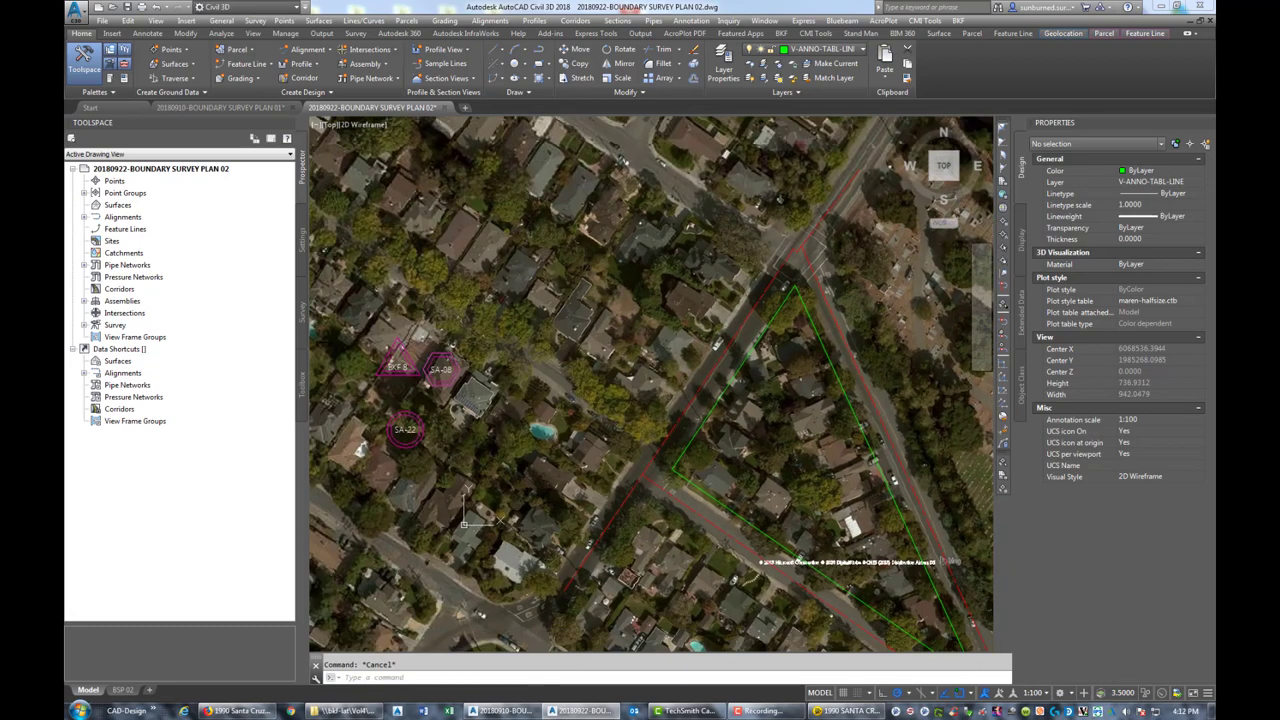
type("o")
key("Return")
left_click(386, 363)
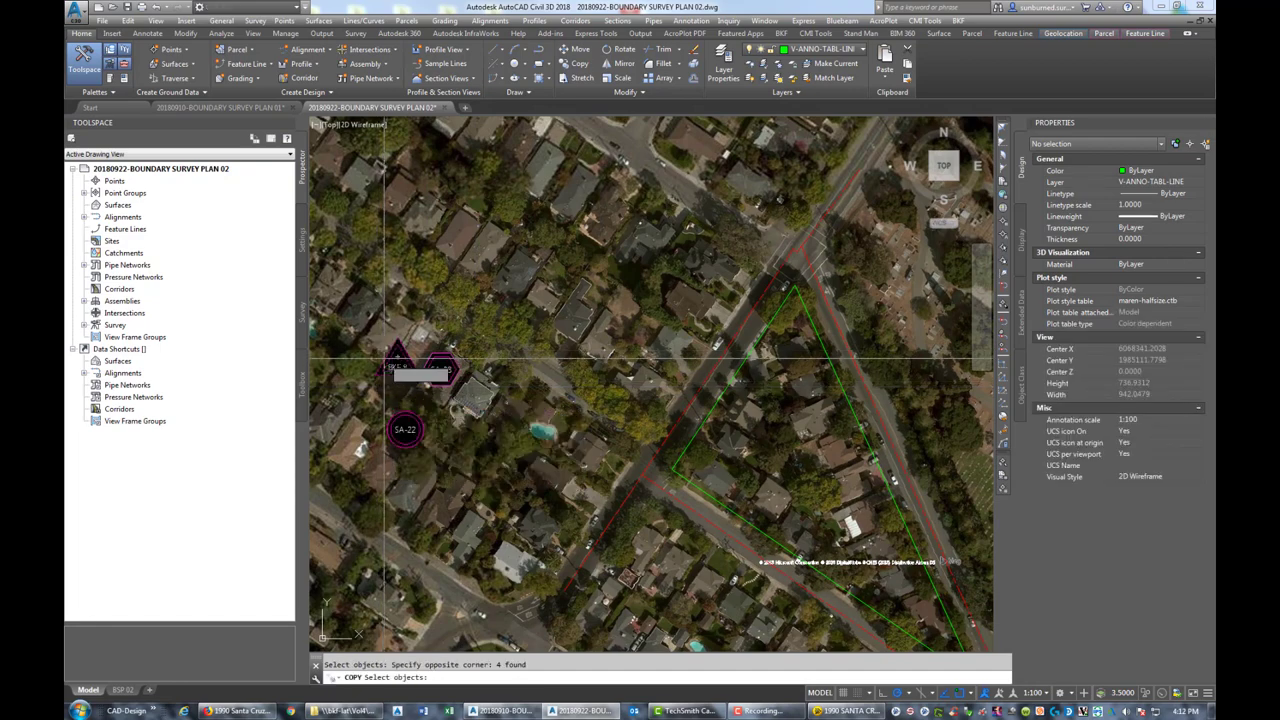
key("Return")
scroll(410, 381, "up", 4)
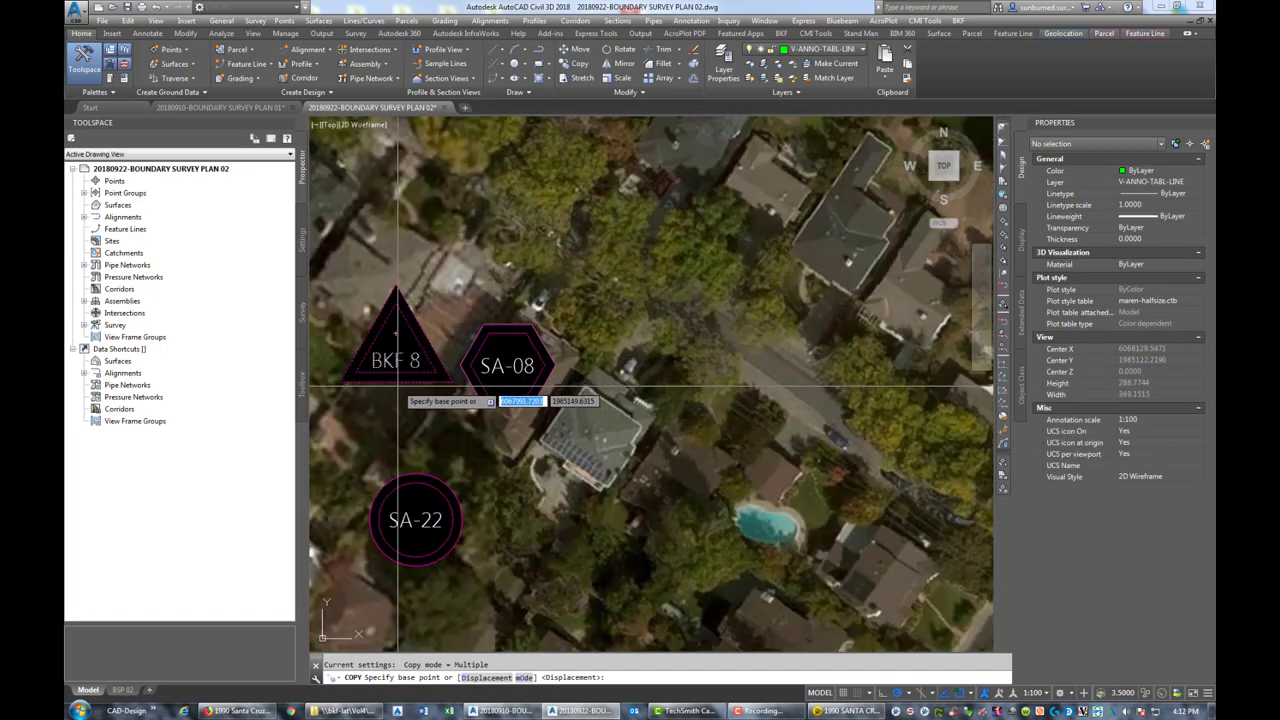
left_click(397, 335)
scroll(397, 330, "down", 6)
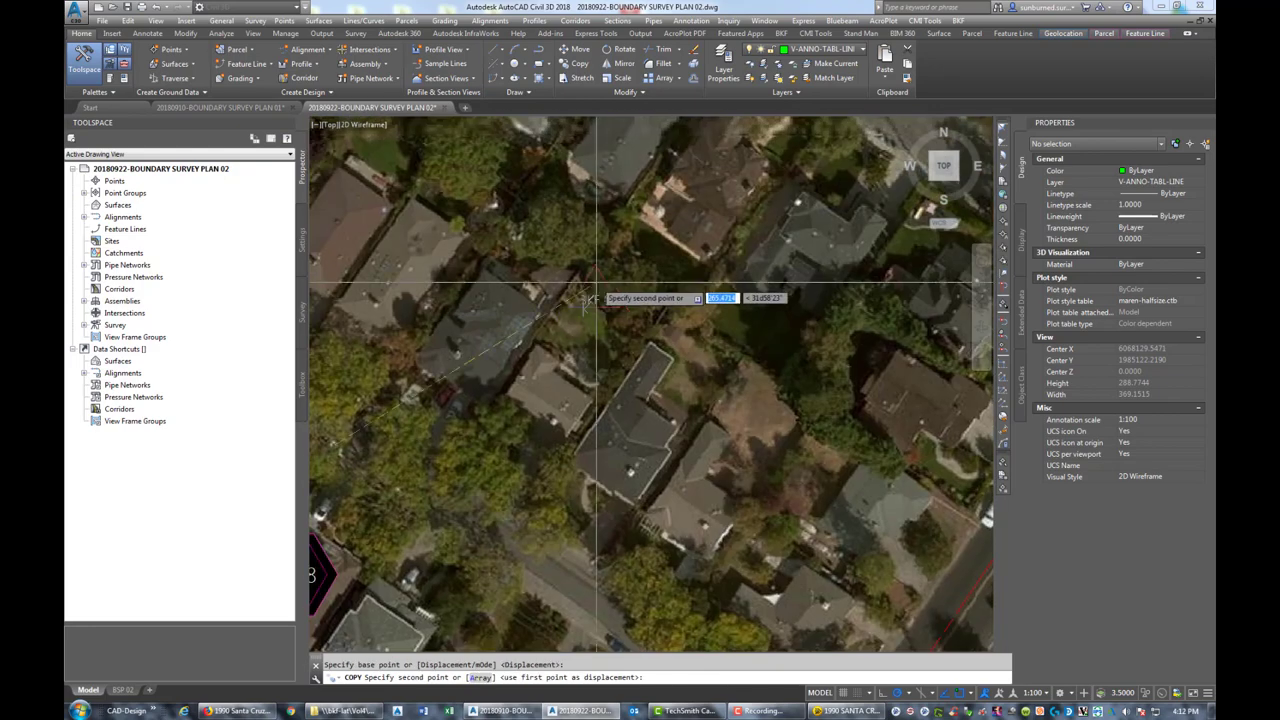
scroll(636, 300, "up", 5)
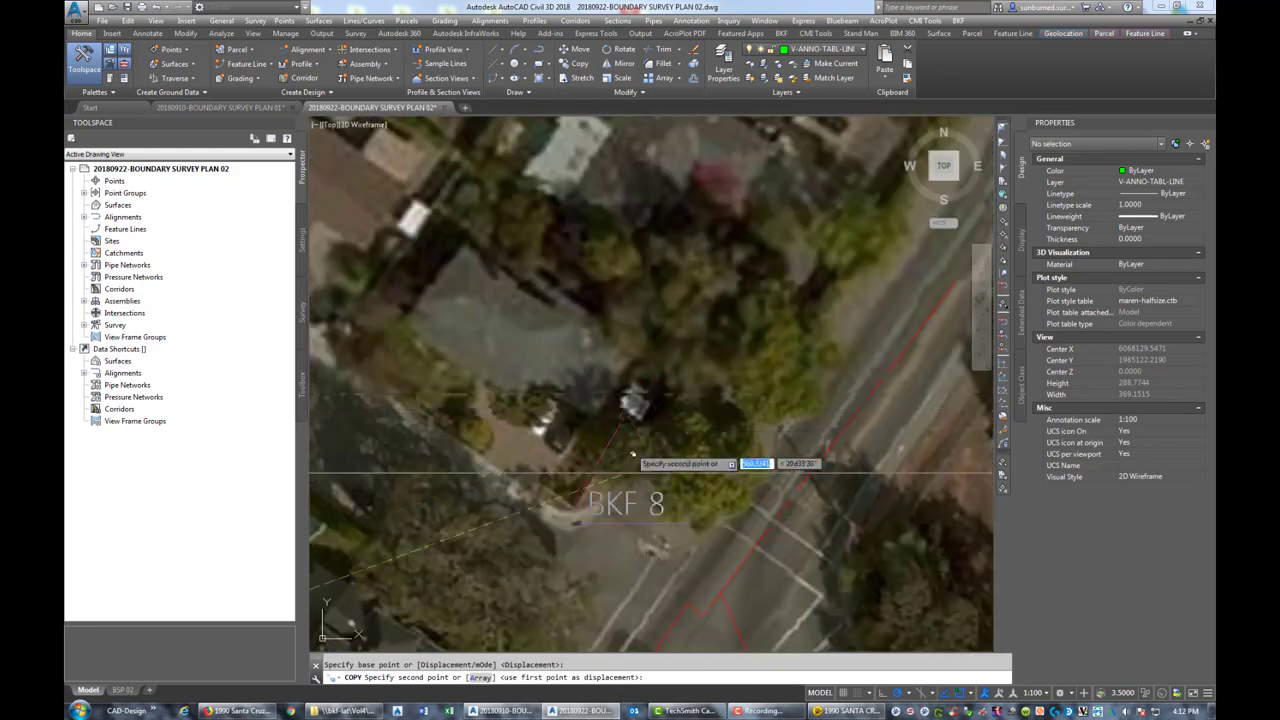
left_click(588, 488)
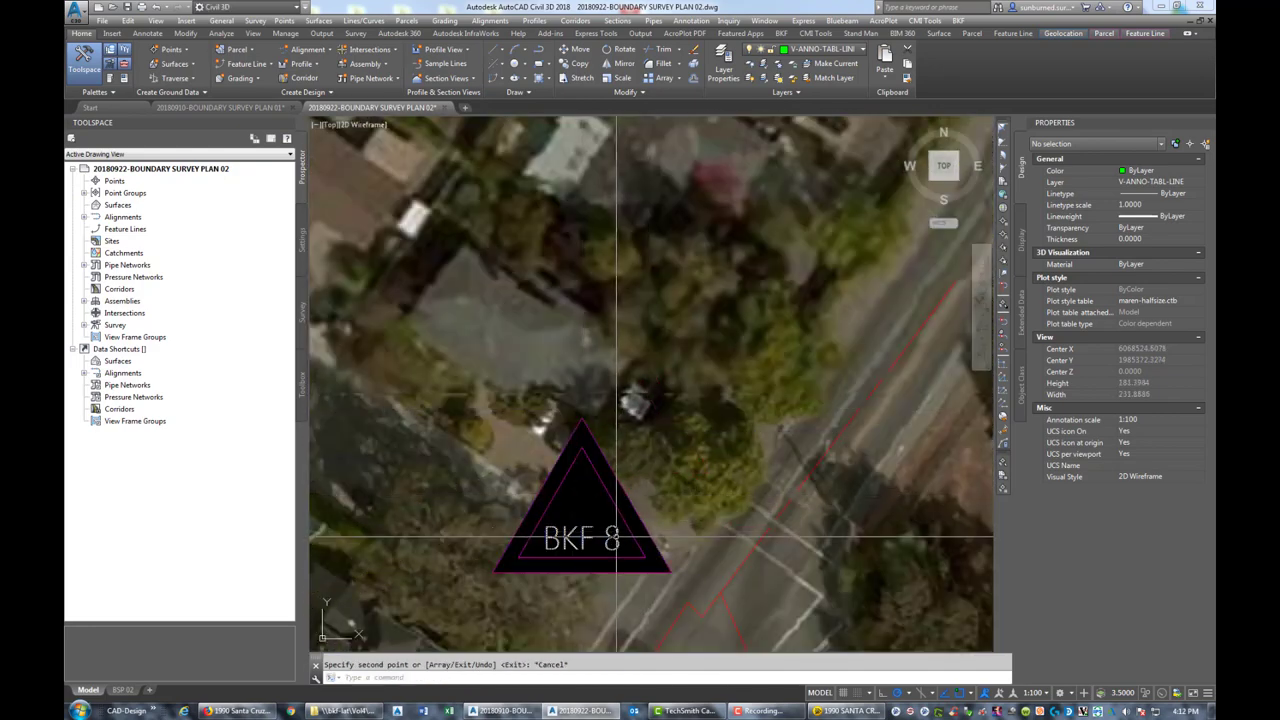
double_click(610, 541)
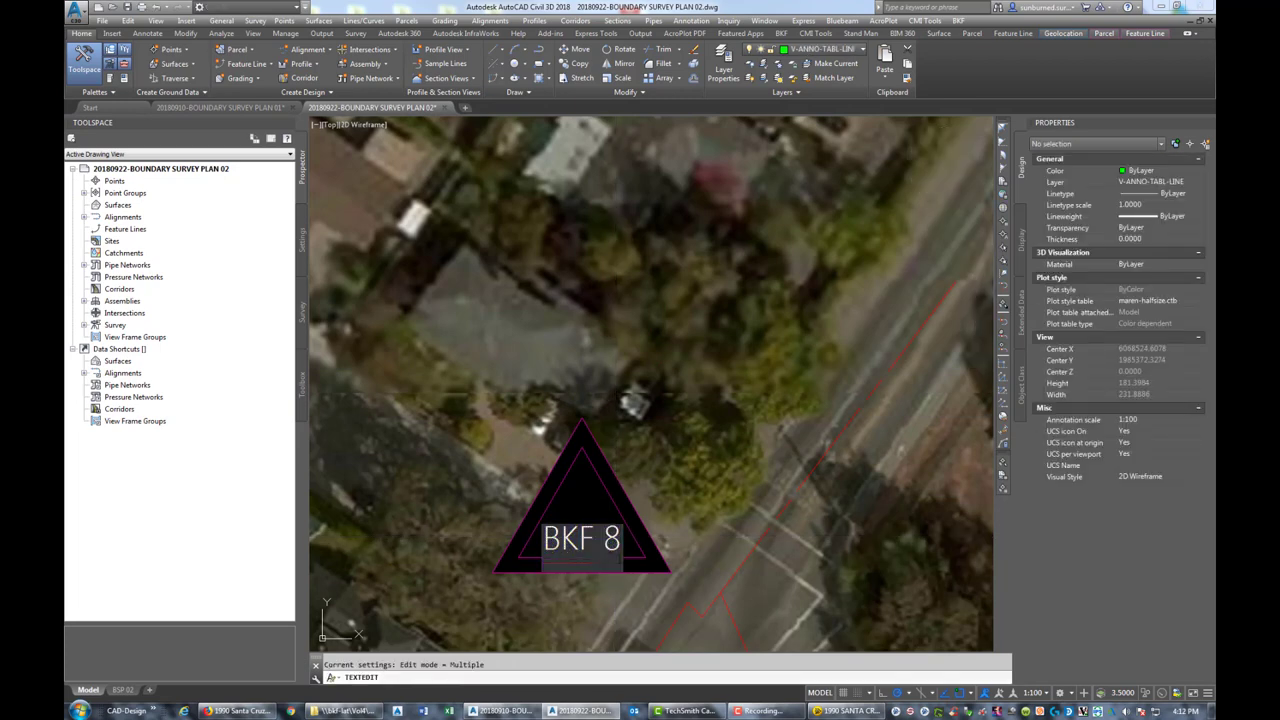
Commit the copied label as BKF 6 and pan around to review the parcel
left_click(664, 480)
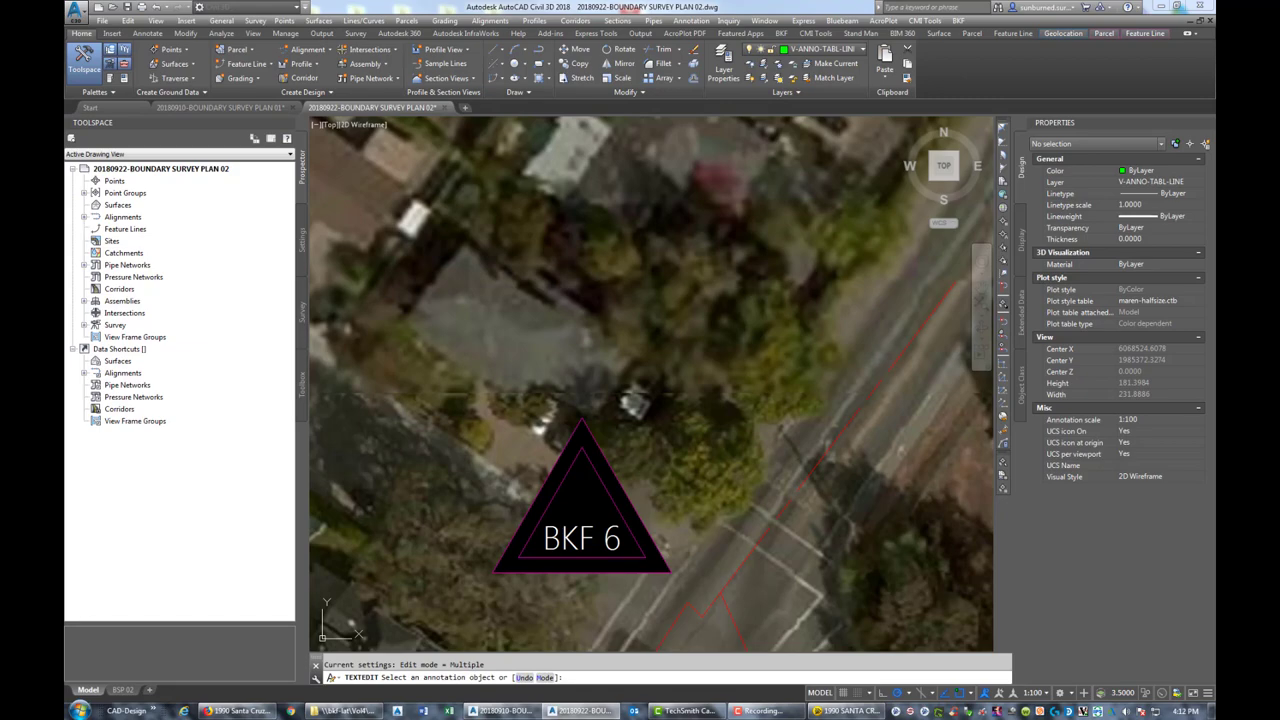
key("Escape")
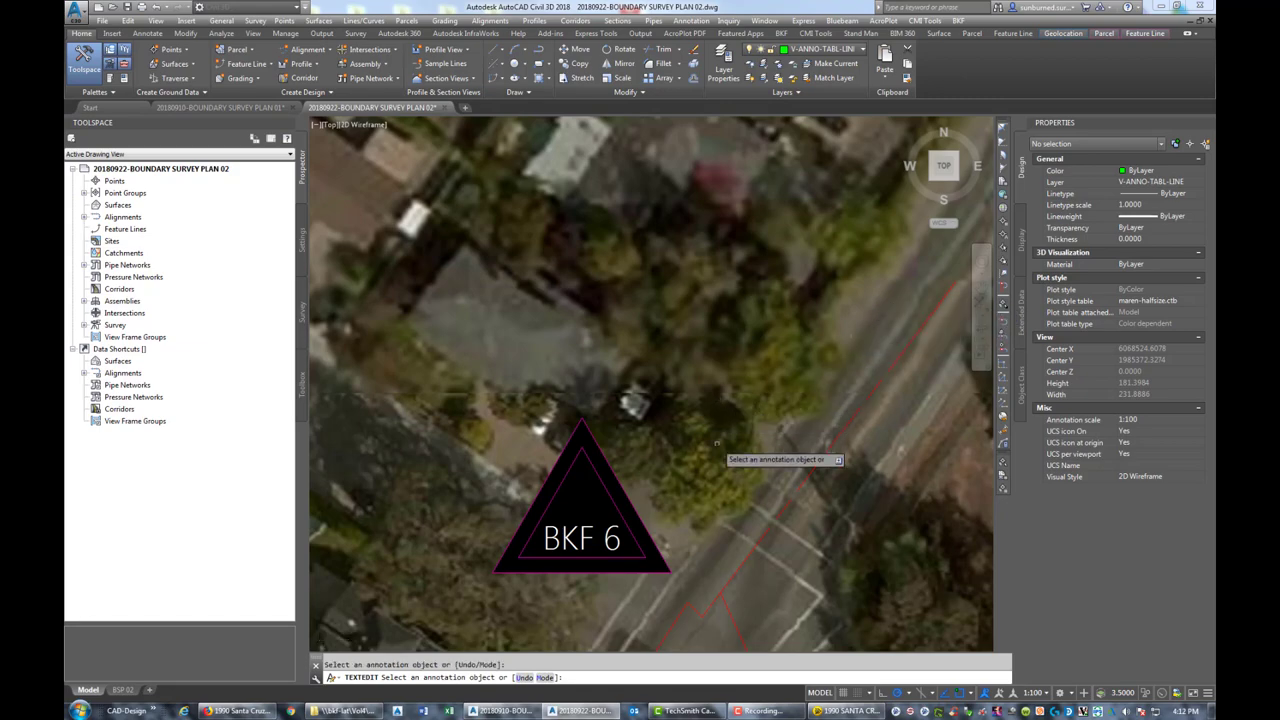
scroll(720, 445, "down", 6)
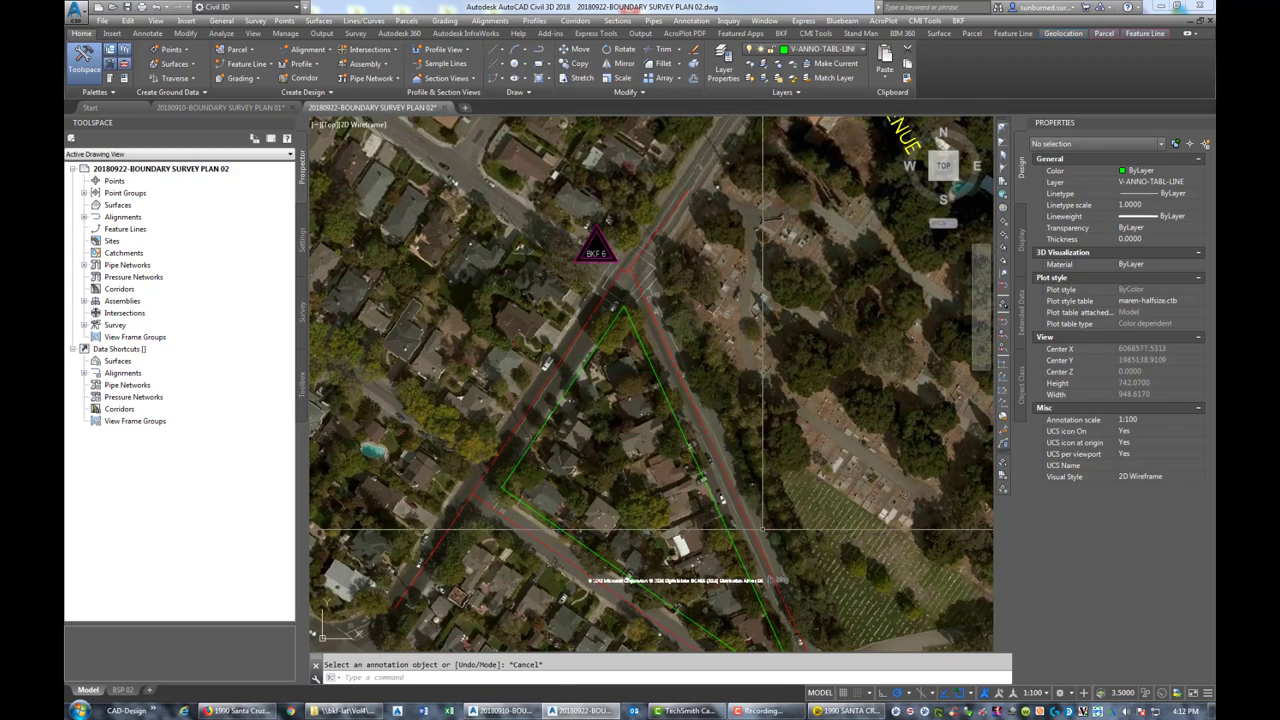
middle_click_drag(790, 620, 760, 558)
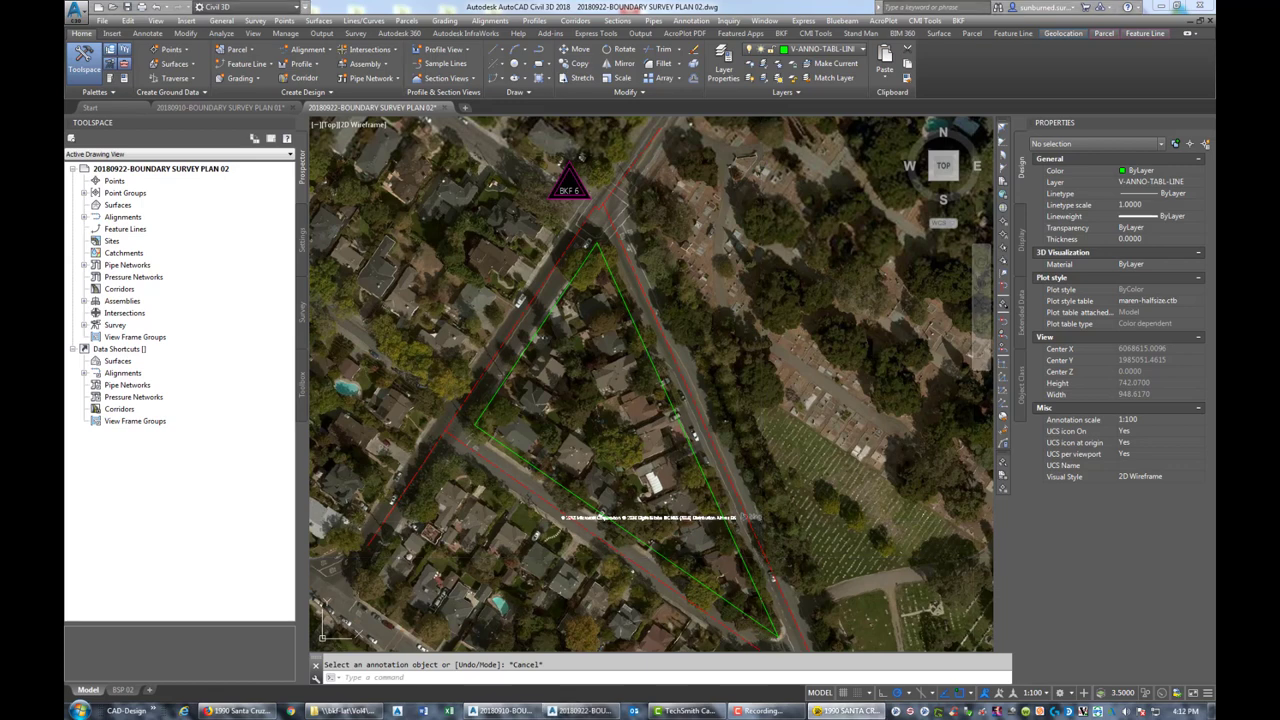
scroll(732, 573, "up", 5)
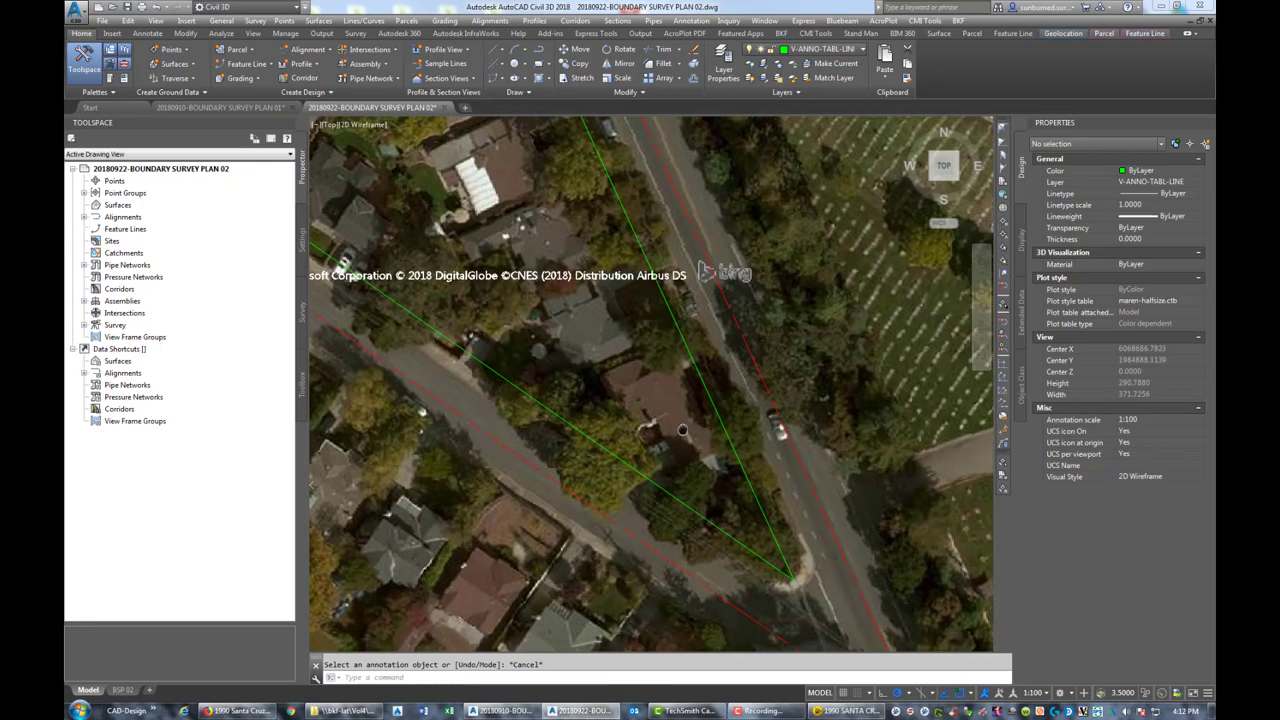
scroll(722, 462, "down", 3)
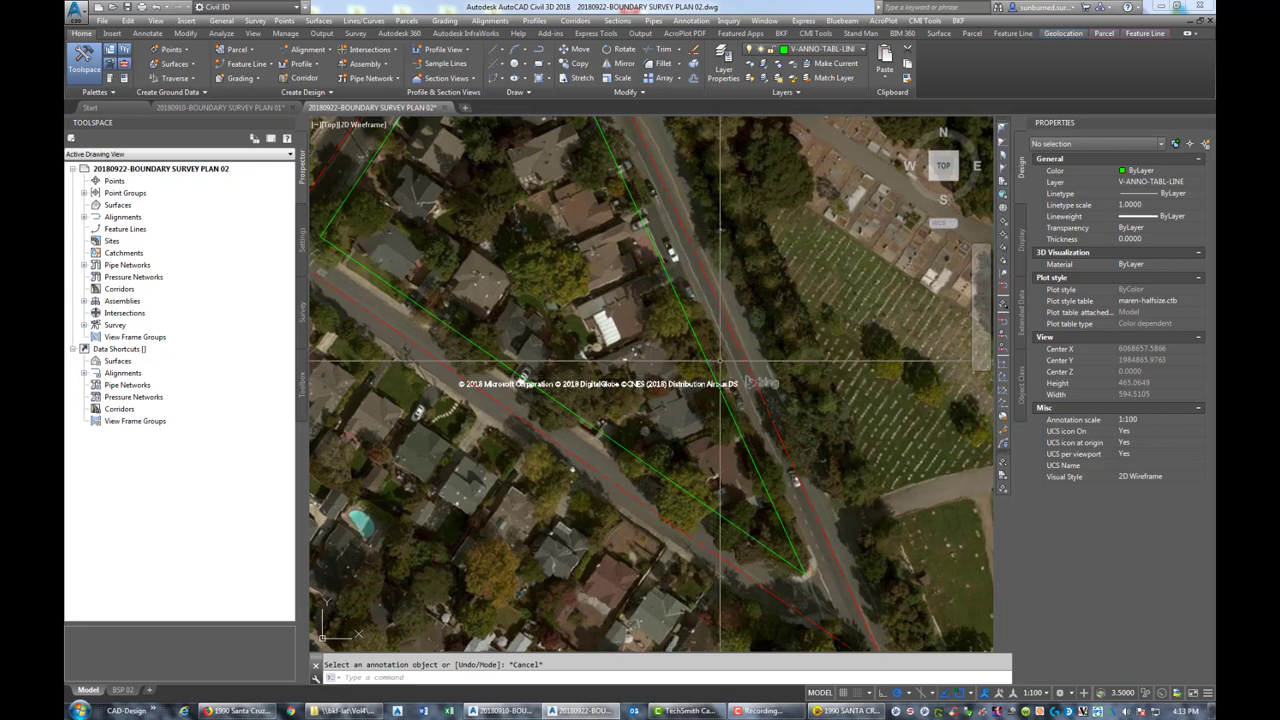
scroll(722, 375, "down", 4)
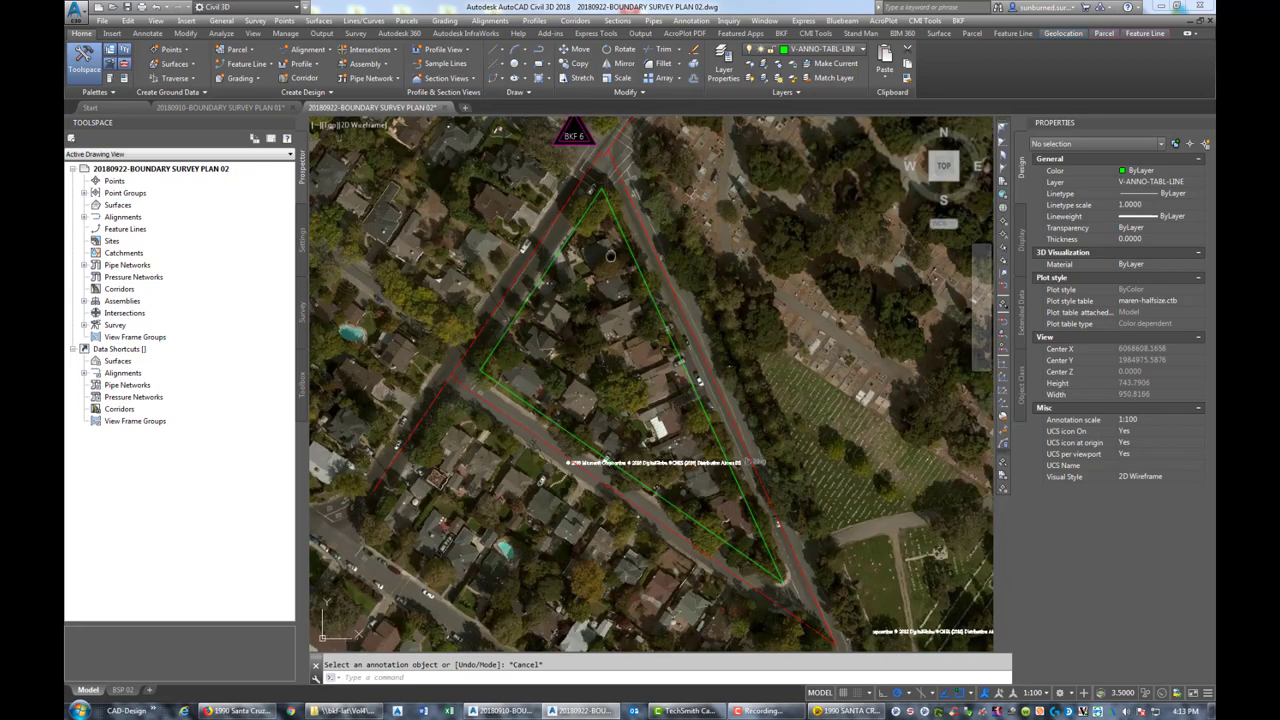
middle_click_drag(609, 250, 609, 290)
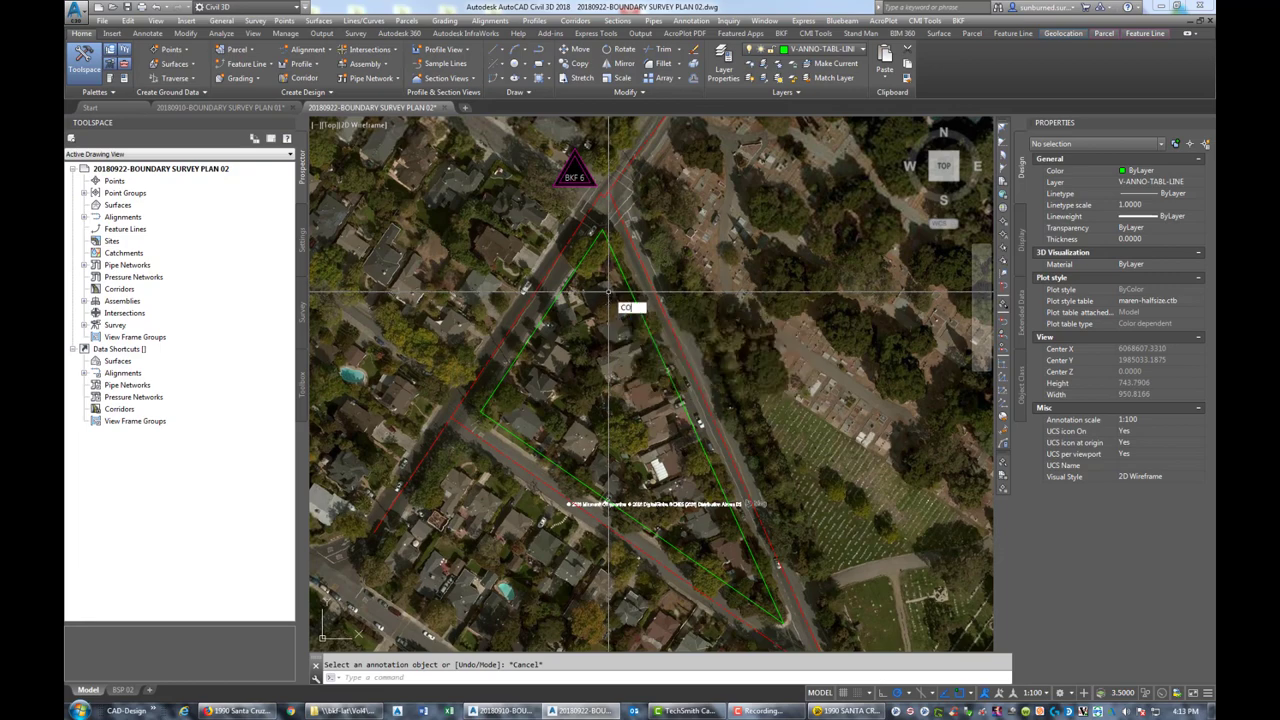
Copy the BKF 6 triangle marker onto the parcel's eastern edge
key("Return")
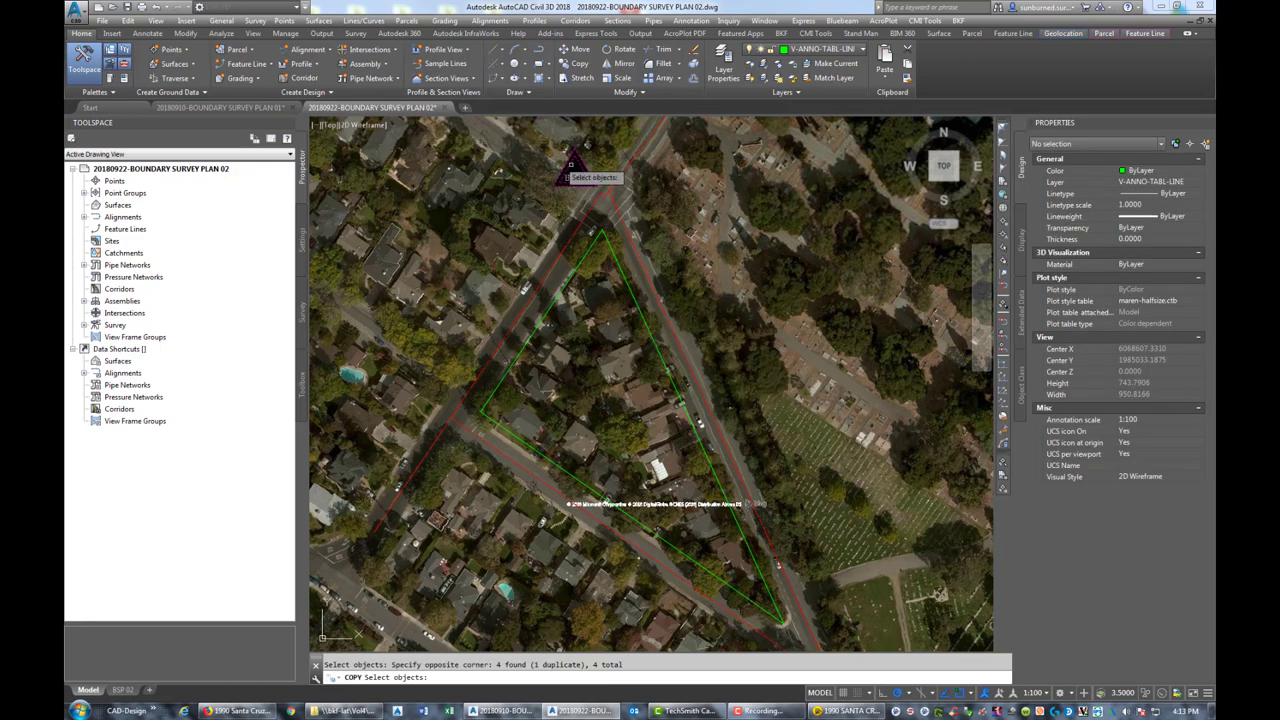
key("Return")
left_click(573, 172)
scroll(745, 440, "up", 6)
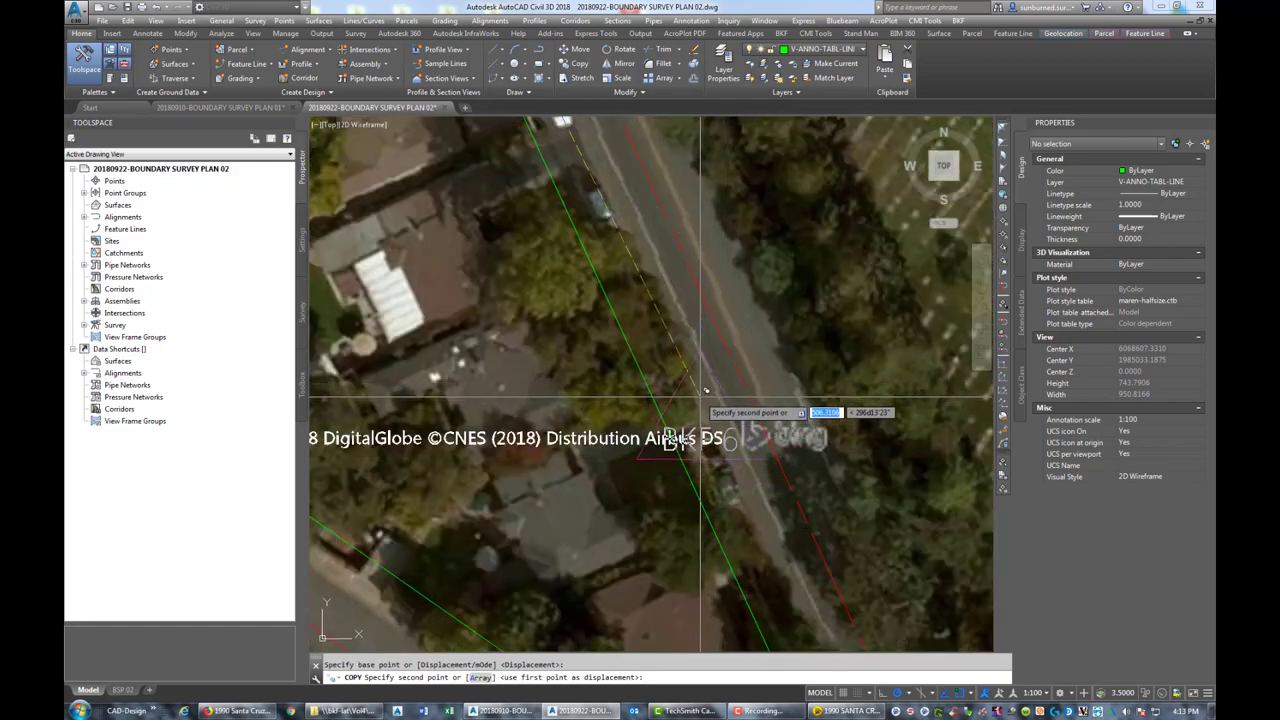
left_click(700, 397)
key("Escape")
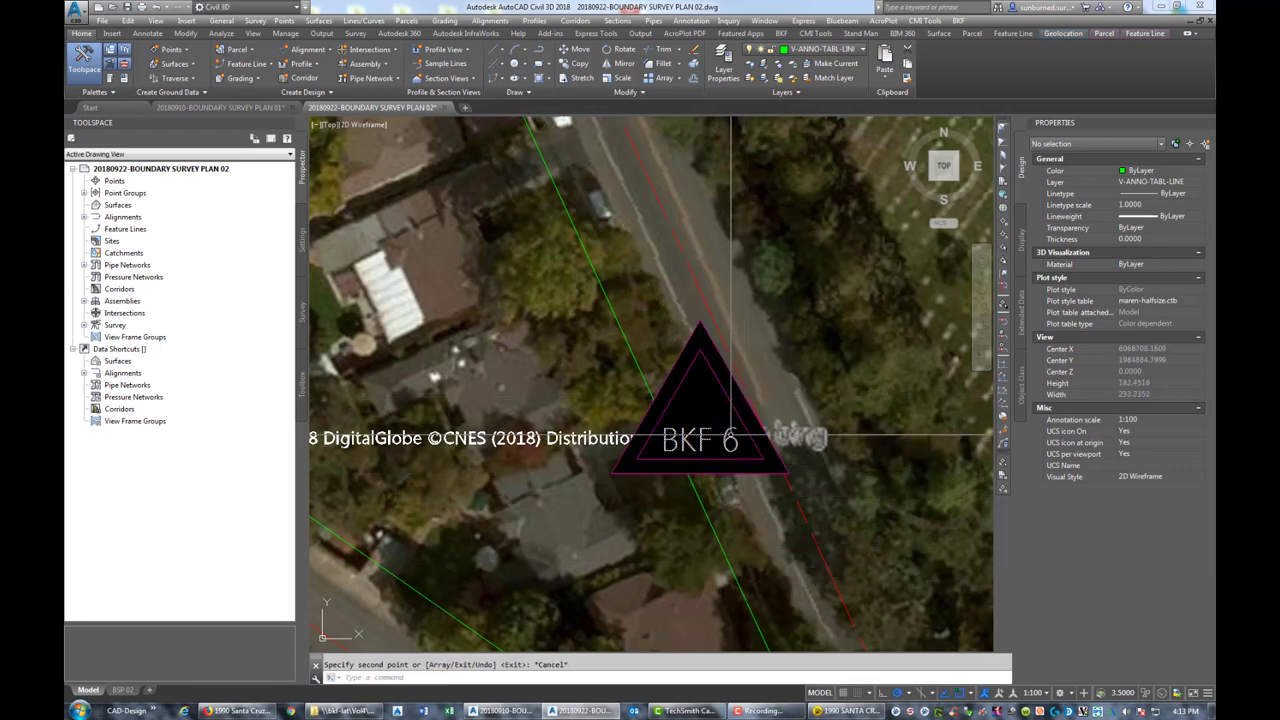
Relabel the new marker as BKF 4 and zoom out to see the whole parcel
double_click(729, 443)
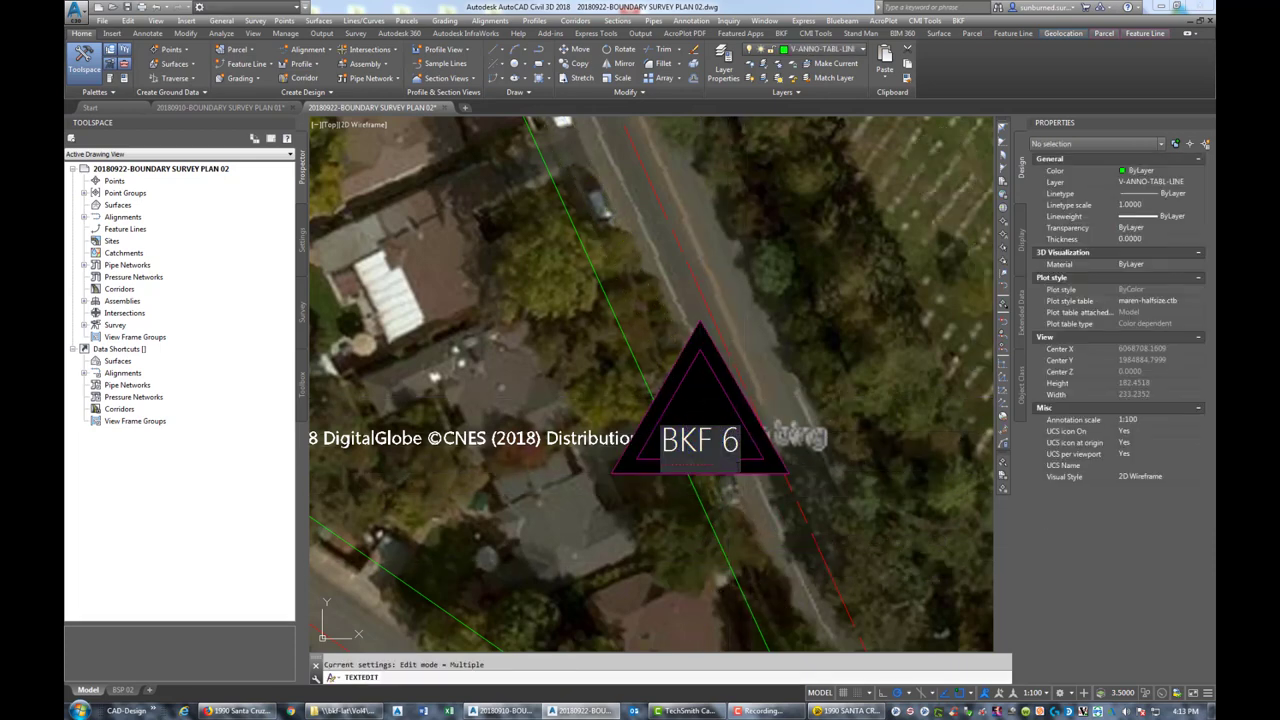
left_click(741, 347)
scroll(741, 340, "down", 2)
scroll(783, 367, "down", 5)
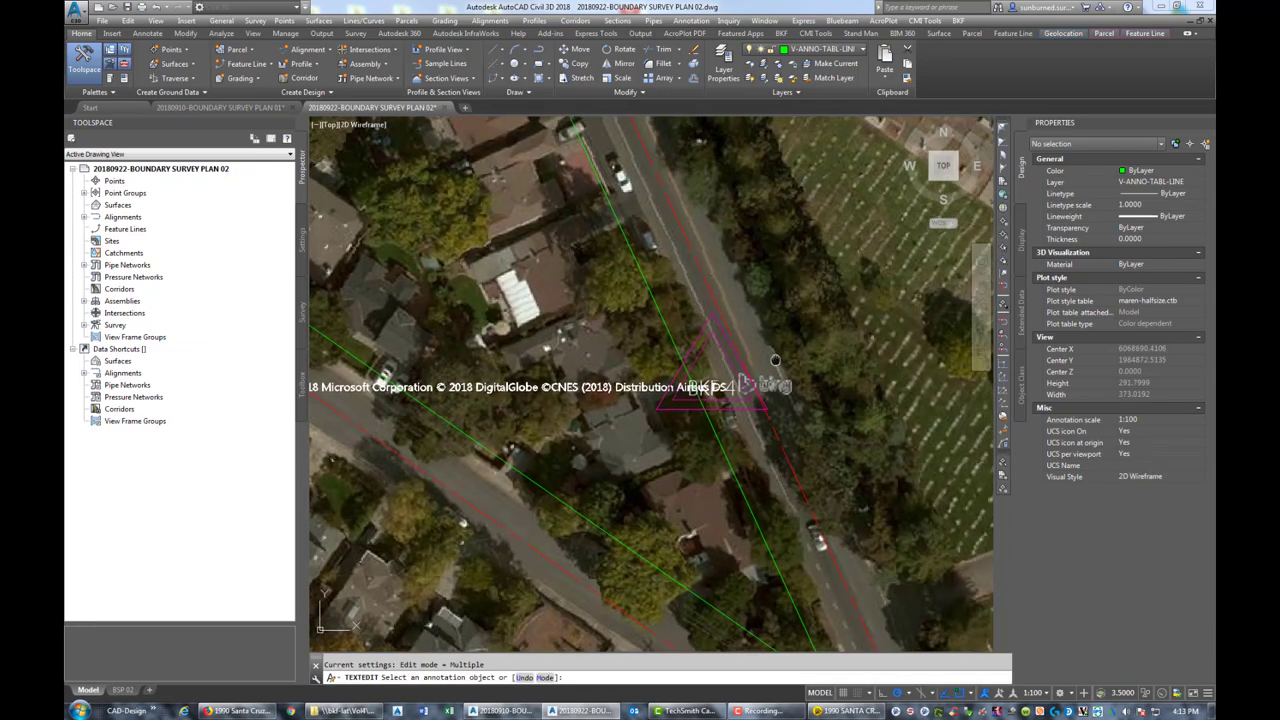
key("Escape")
middle_click_drag(673, 353, 670, 455)
scroll(670, 455, "down", 3)
scroll(758, 473, "up", 4)
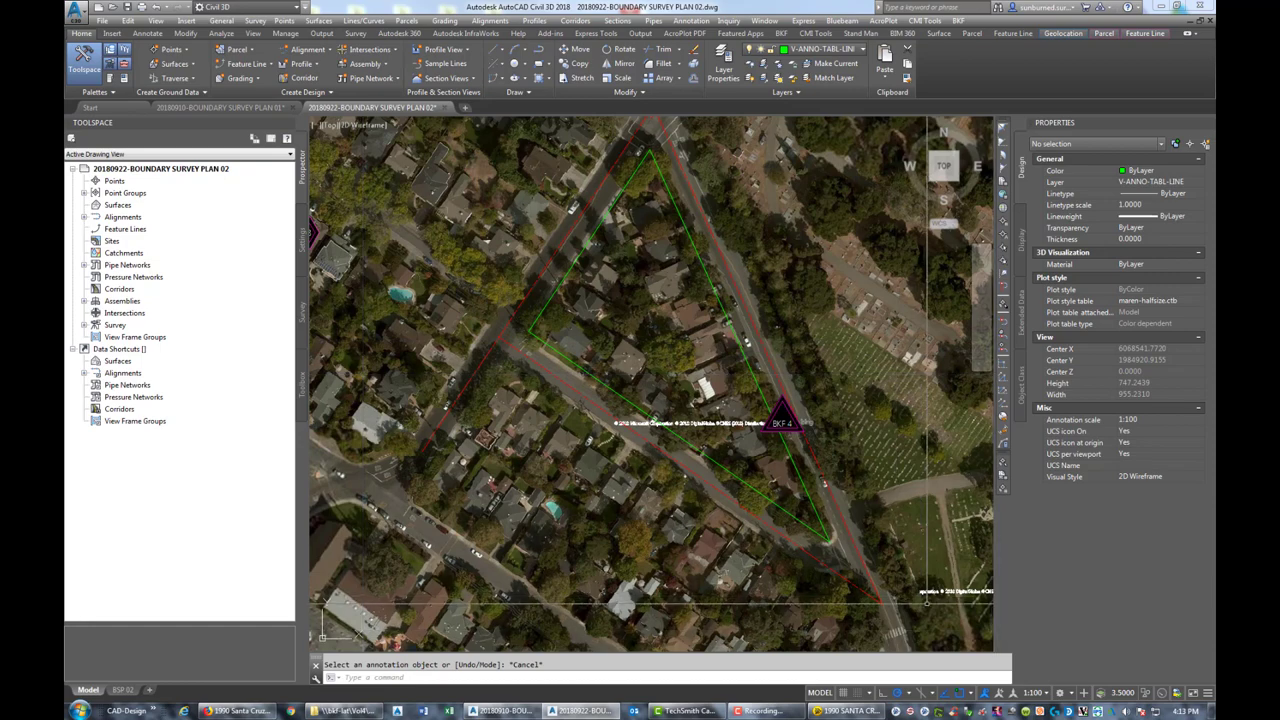
scroll(771, 488, "up", 4)
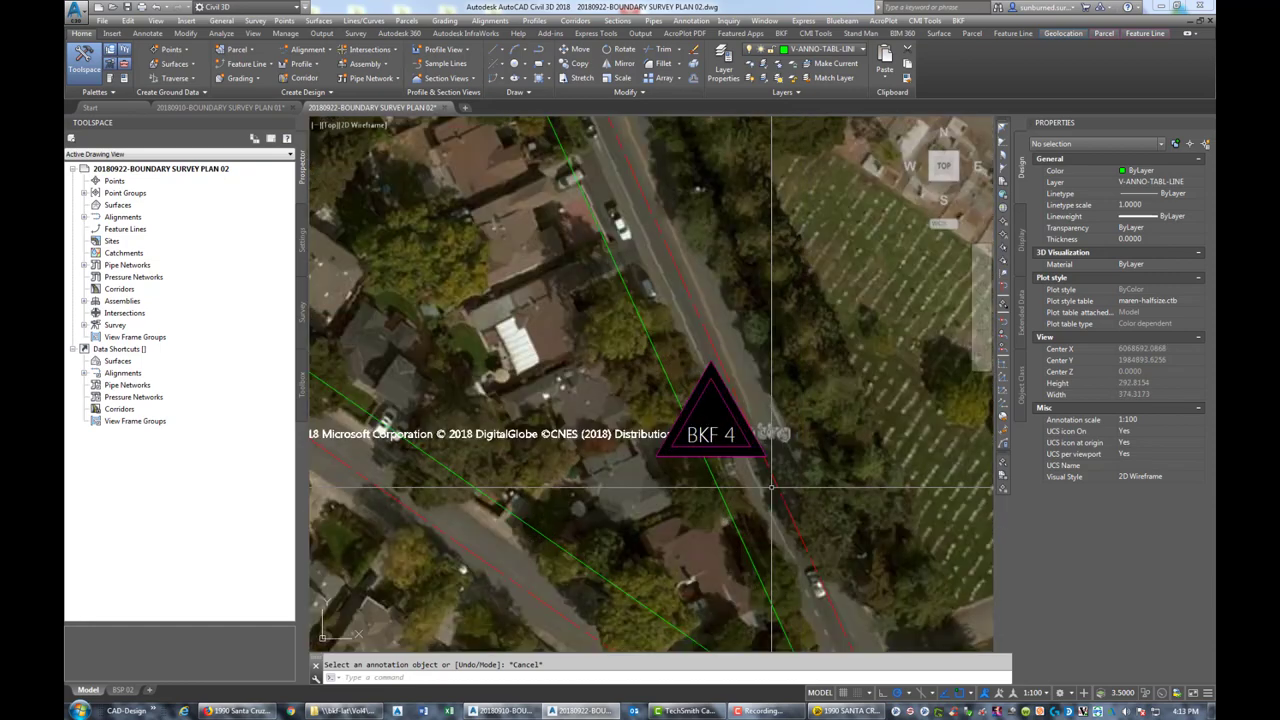
Try moving the BKF 4 triangle and label up-right, then put it back near its spot
key("Escape")
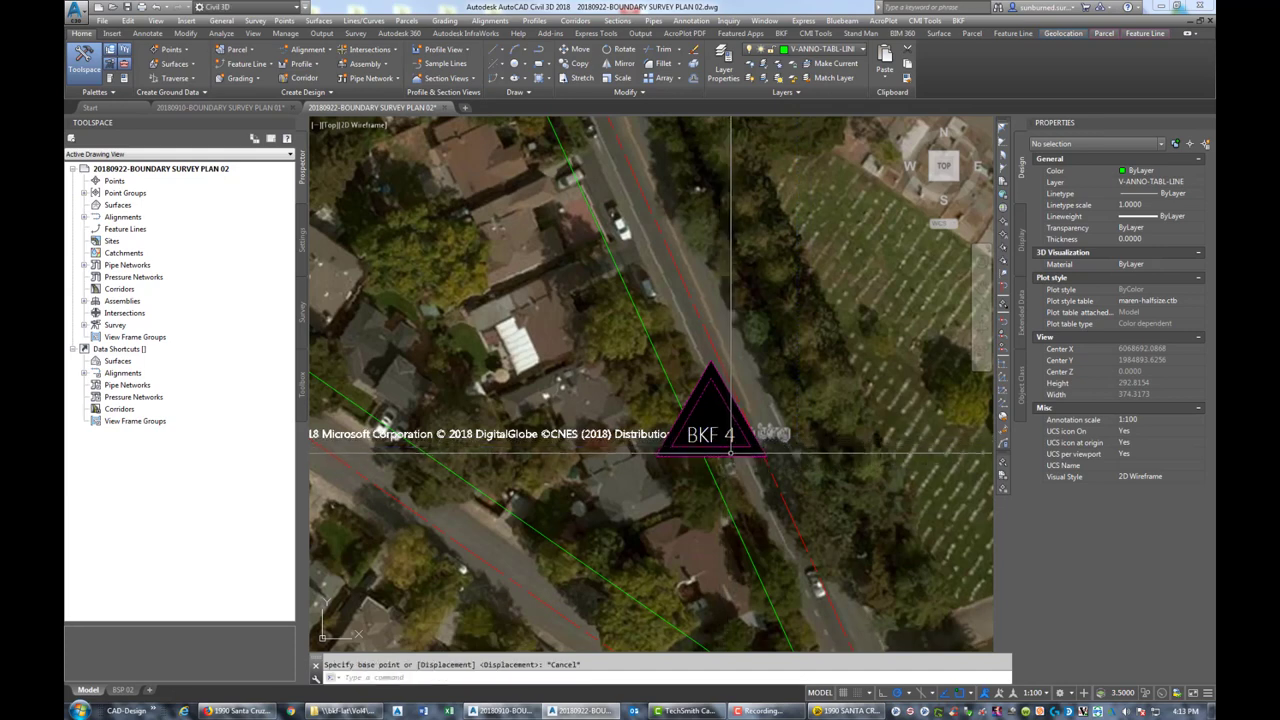
key("space")
left_click(700, 420)
left_click(731, 449)
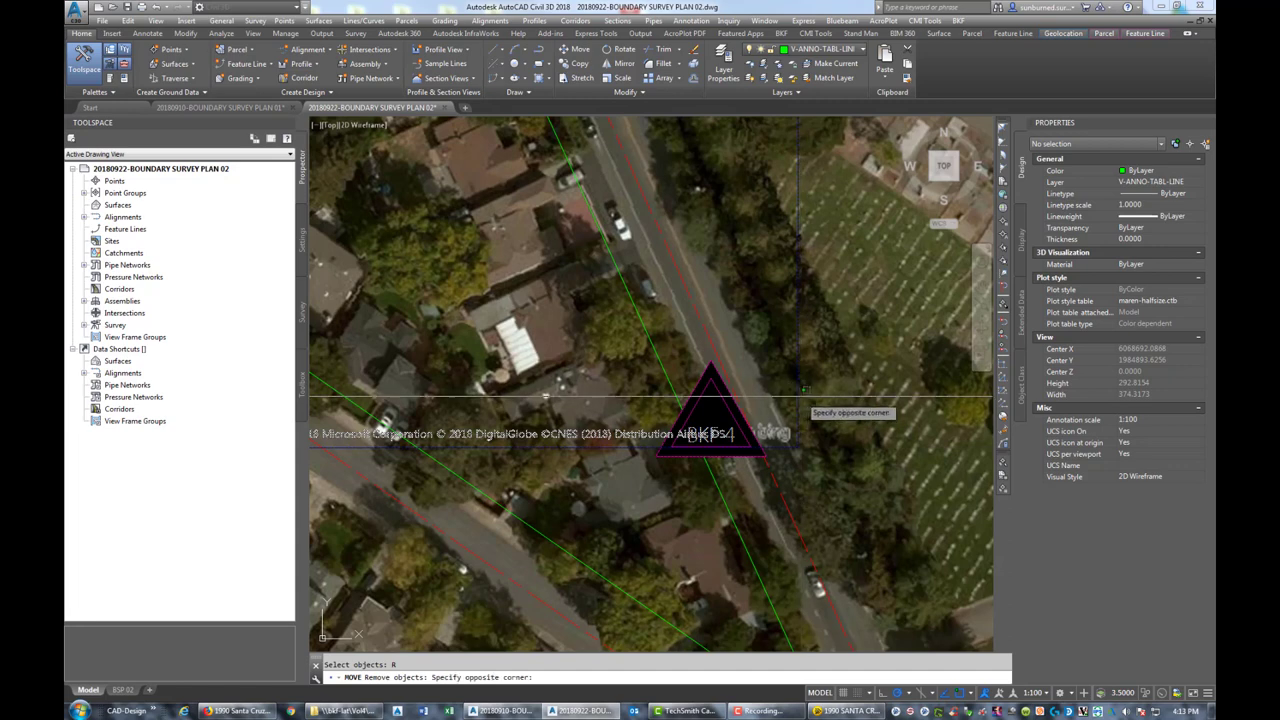
left_click(805, 388)
key("space")
left_click(700, 428)
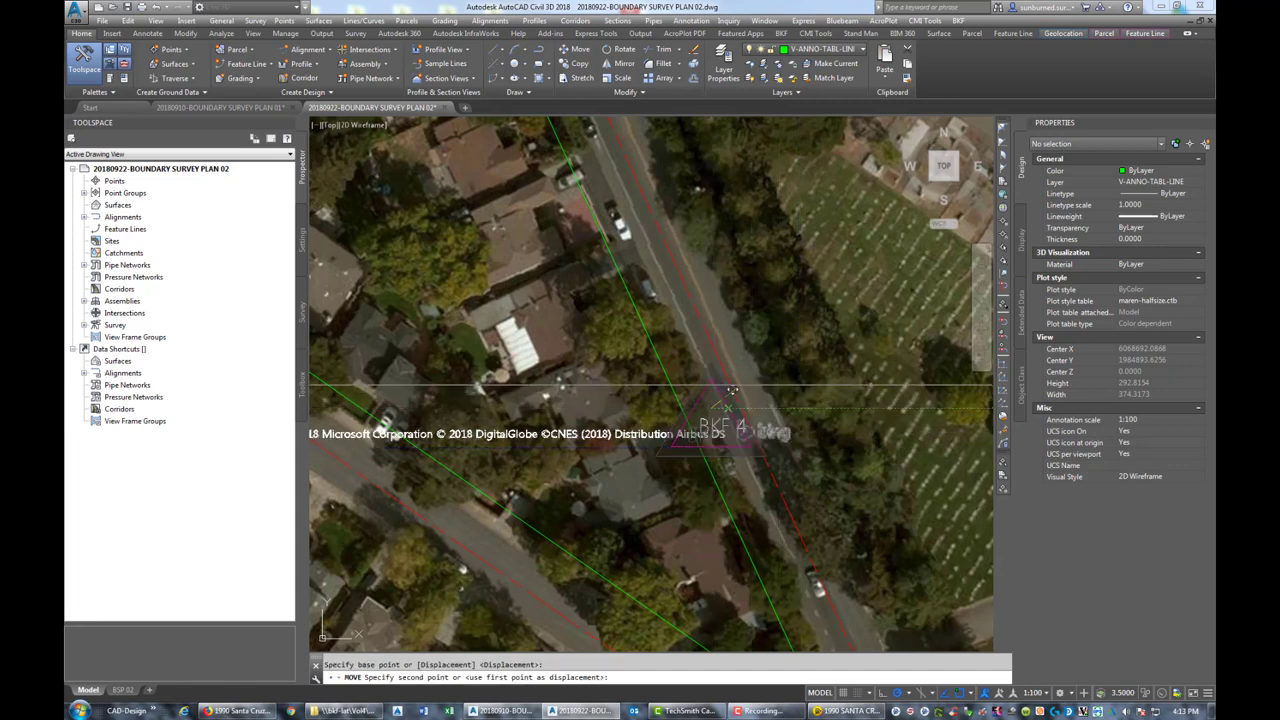
left_click(812, 363)
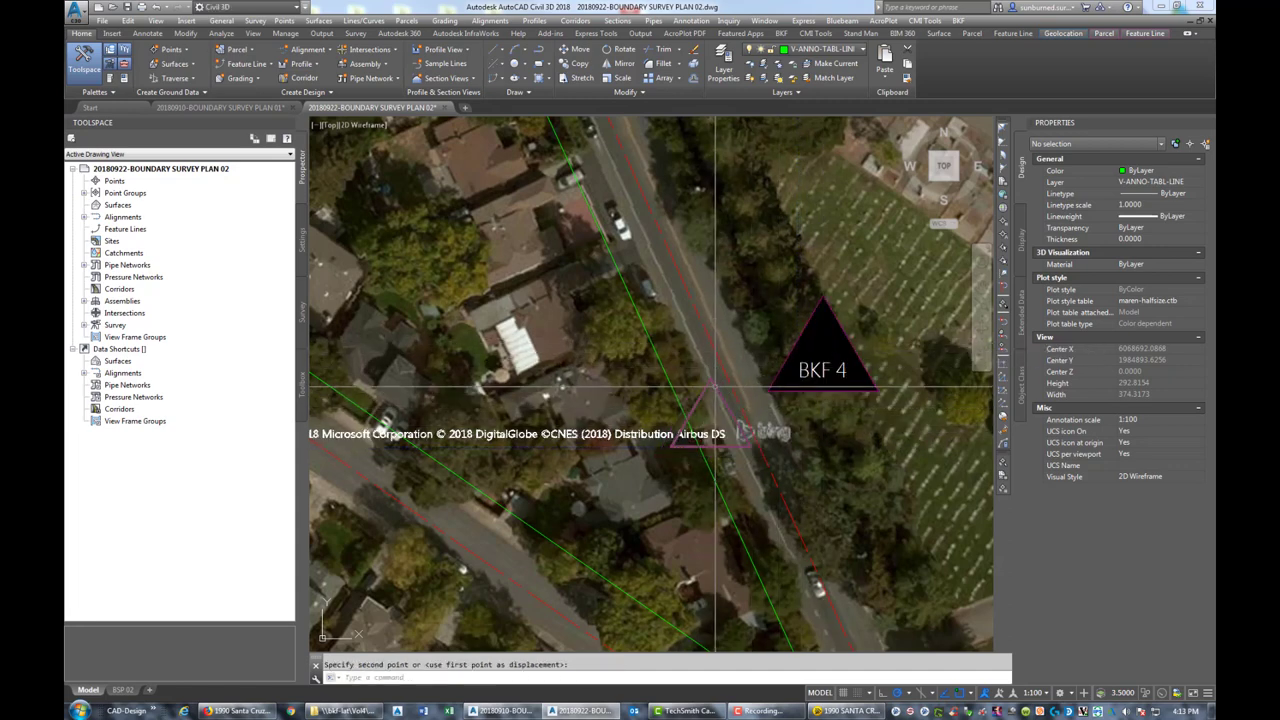
left_click(700, 430)
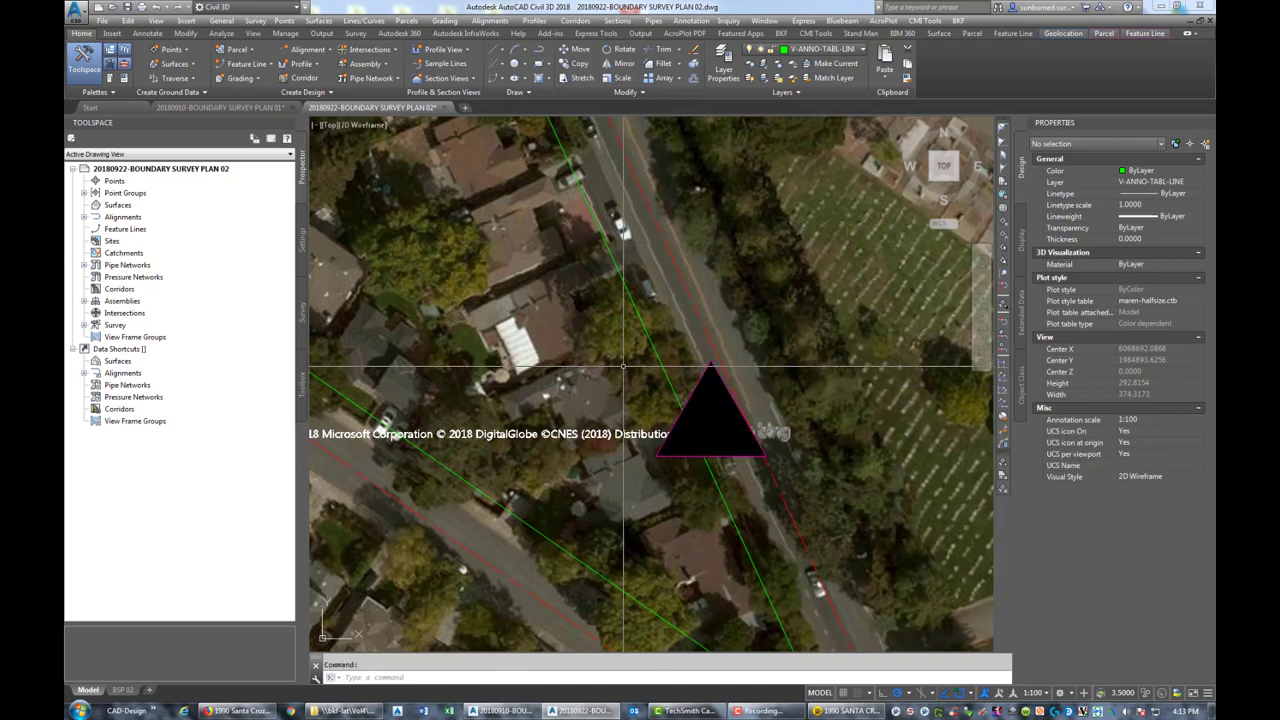
Move the BKF 4 marker east into the open ground and start the LEADER command
key("space")
left_click(588, 322)
left_click(941, 519)
key("Return")
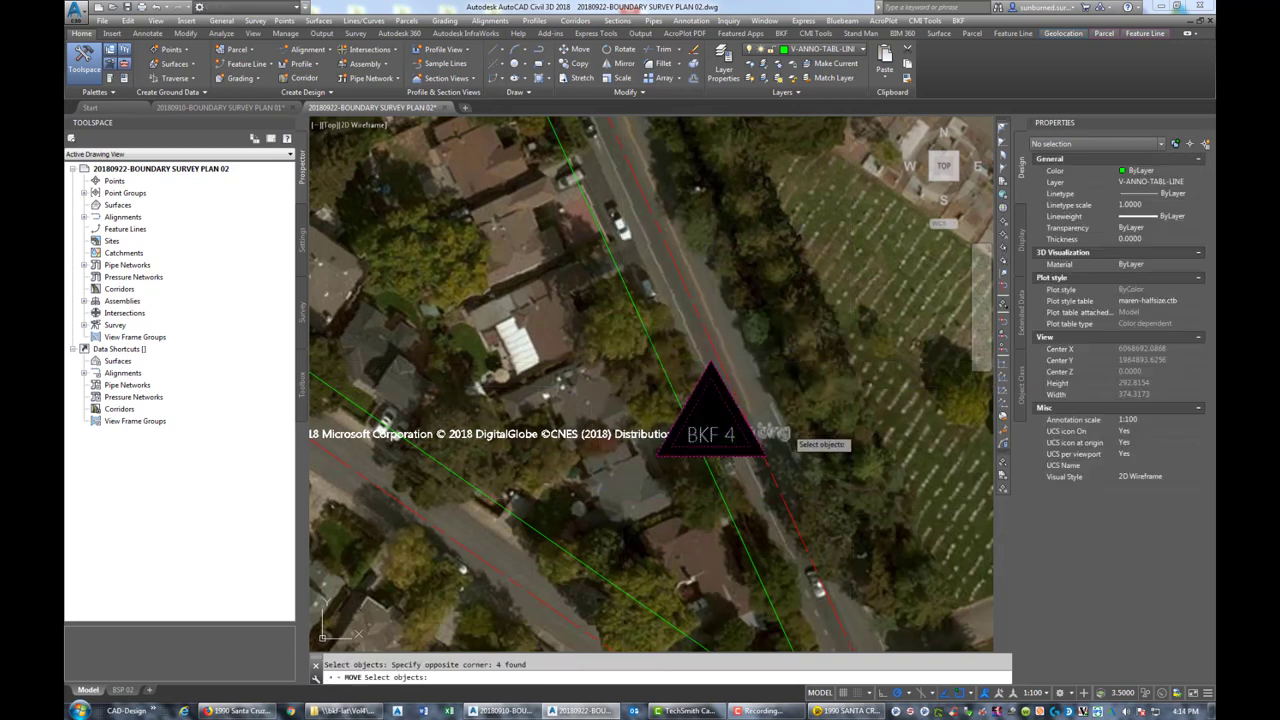
left_click(709, 408)
left_click(870, 330)
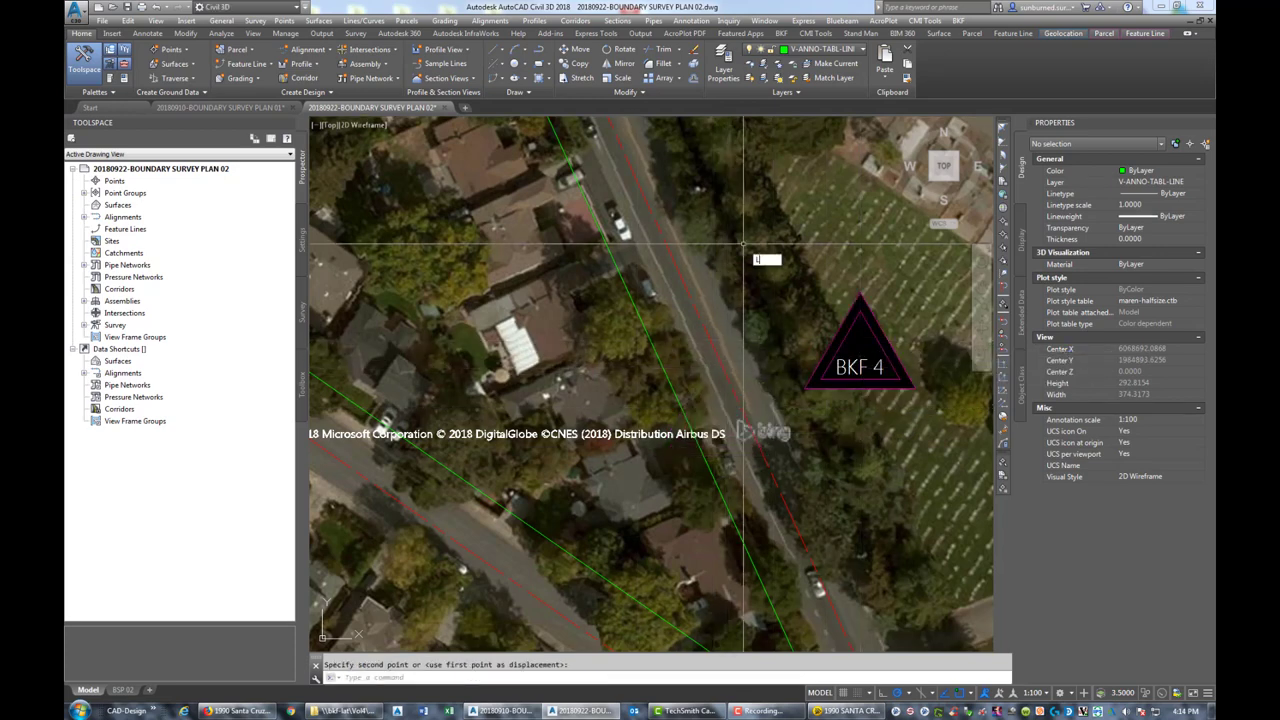
type("eader")
key("Return")
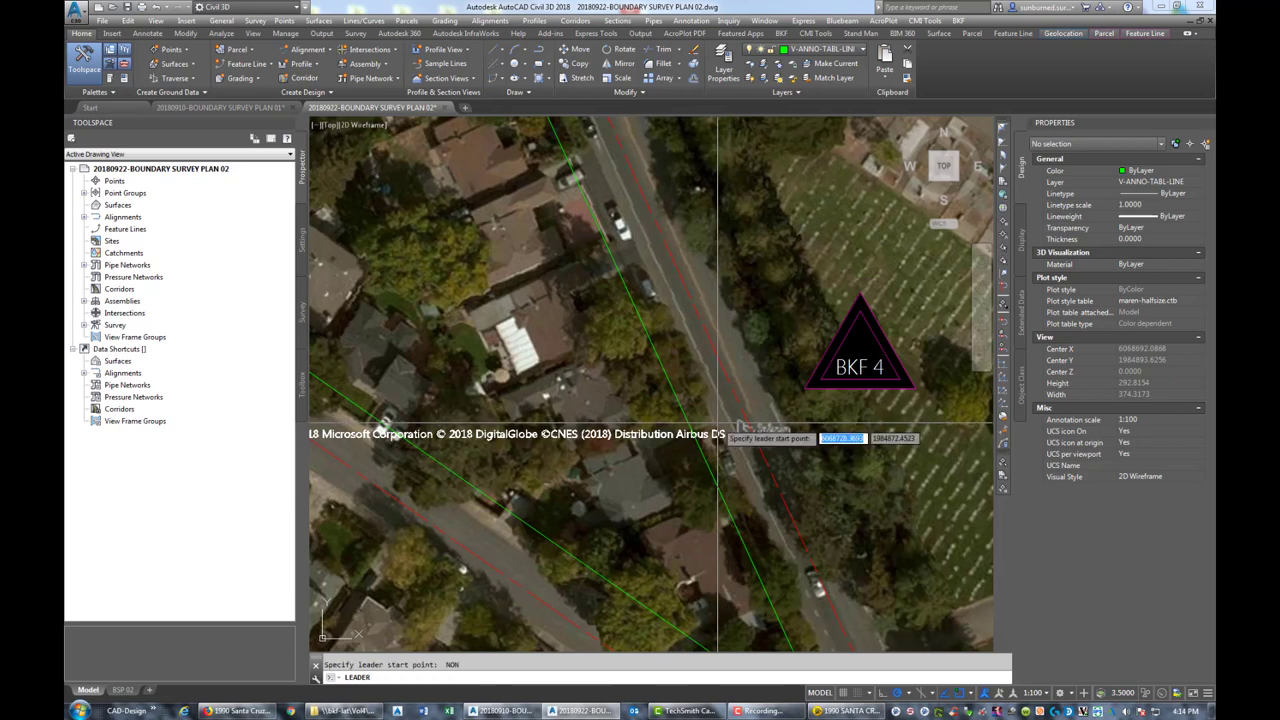
Draw a text-less leader from the field point to BKF 4, with Annotative set to No
left_click(820, 422)
scroll(850, 410, "up", 3)
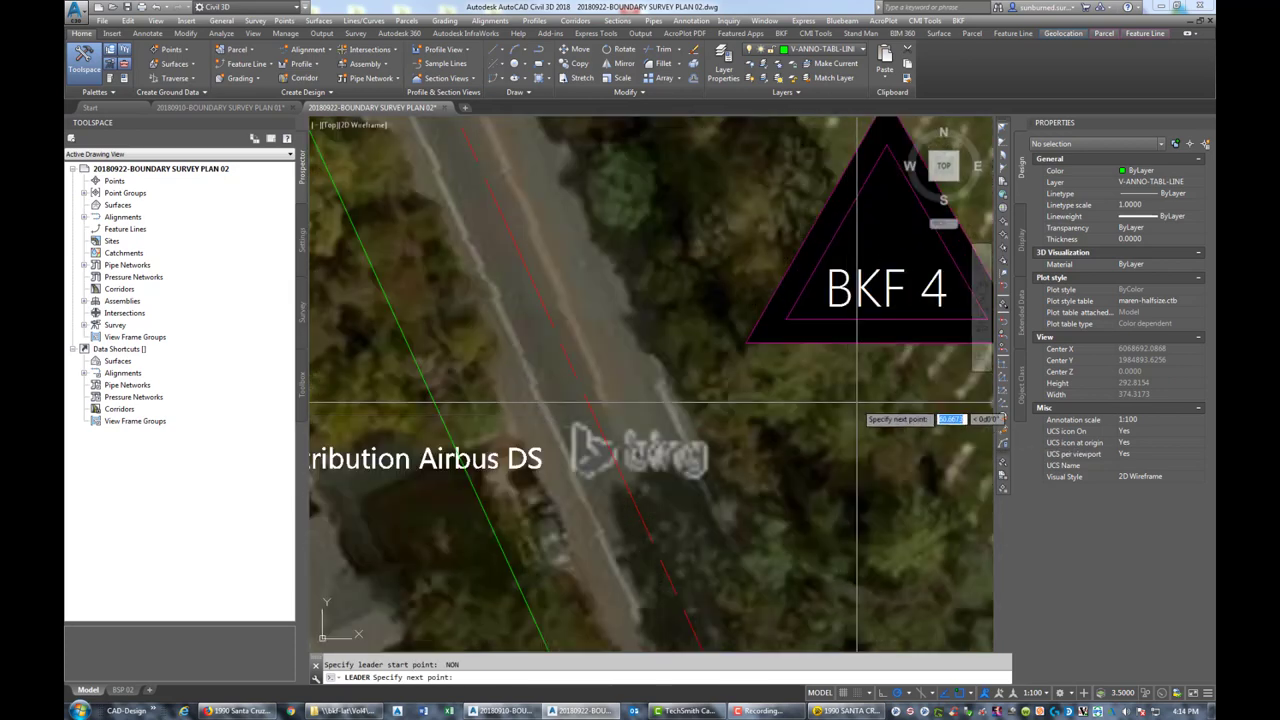
left_click(880, 393)
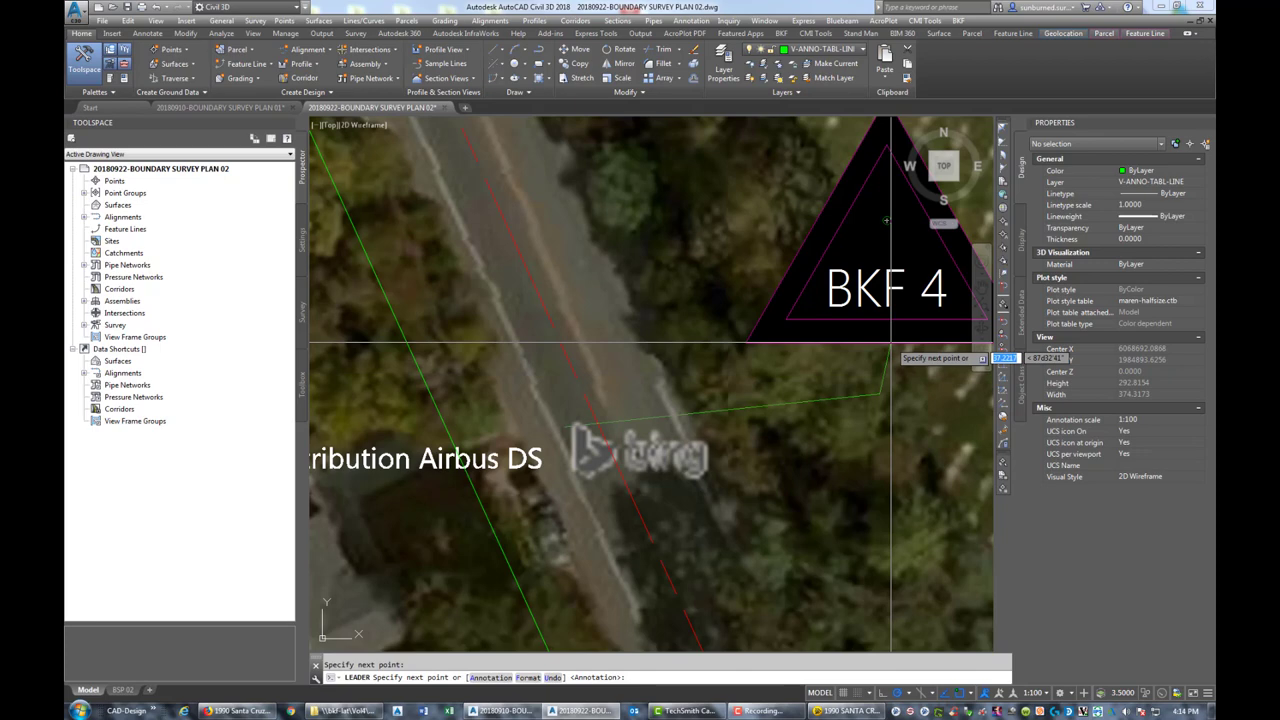
left_click(888, 344)
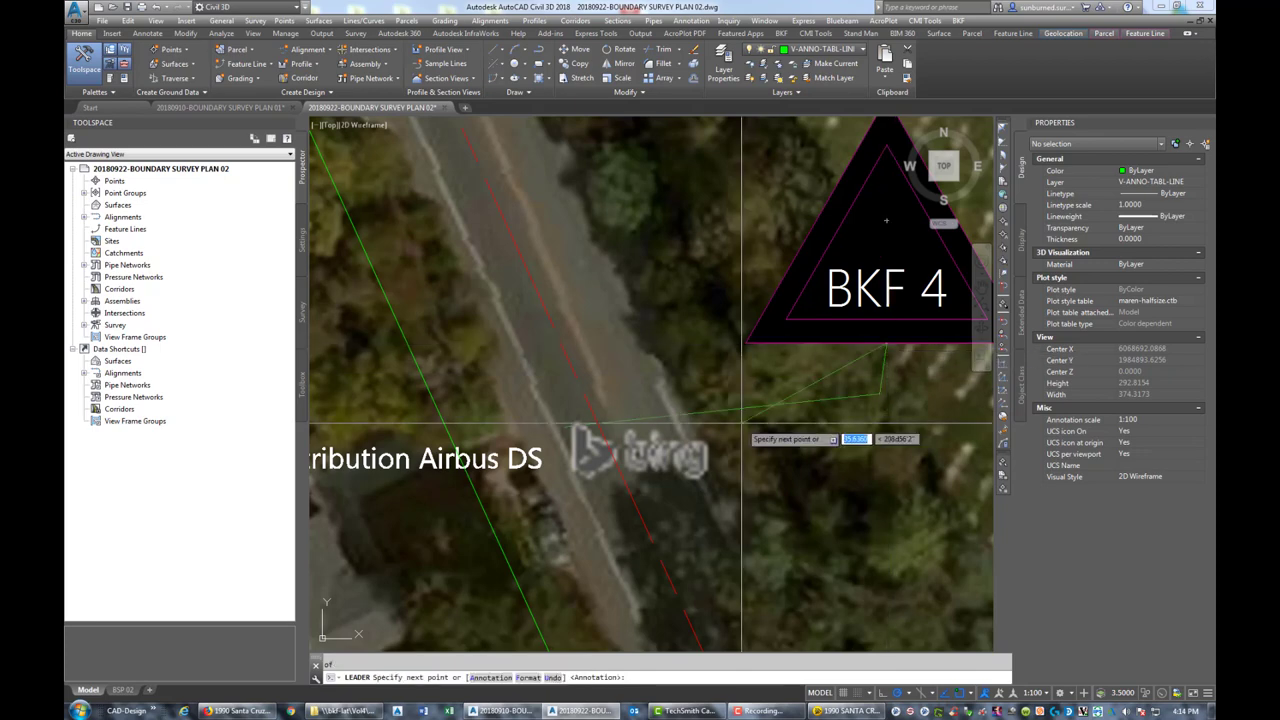
key("Return")
key("Return")
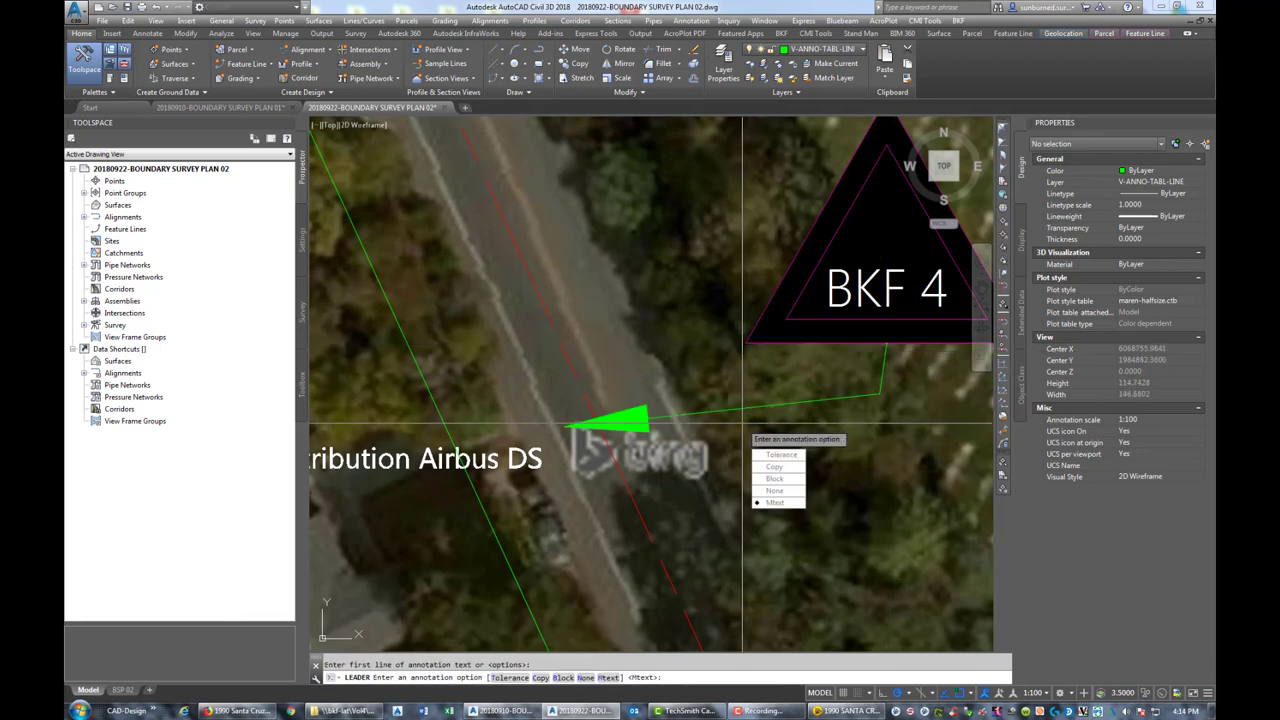
key("Return")
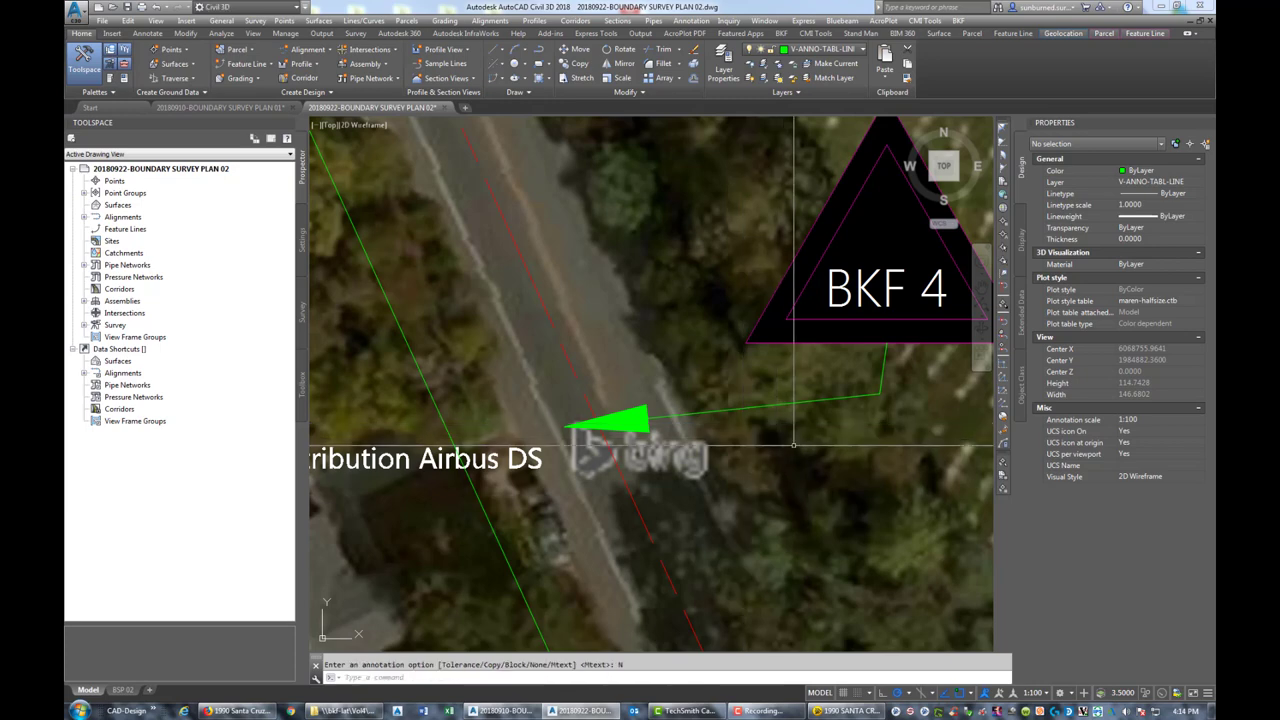
left_click(814, 403)
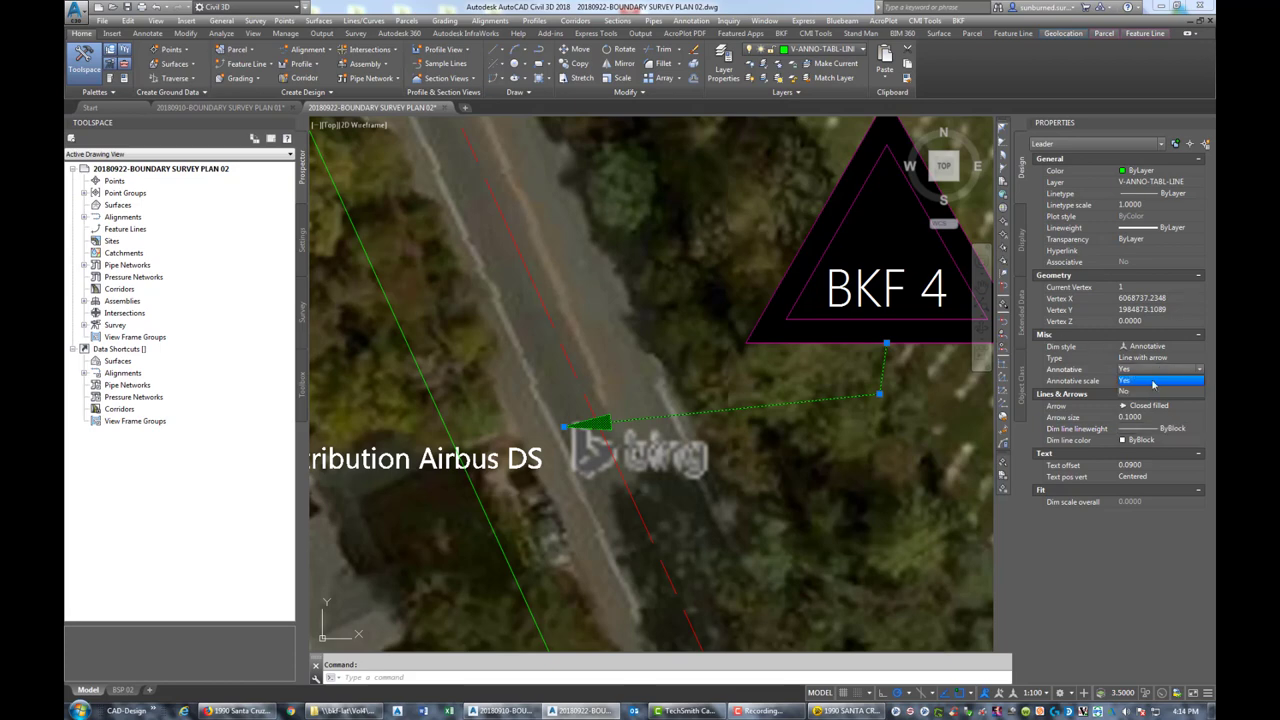
left_click(1148, 395)
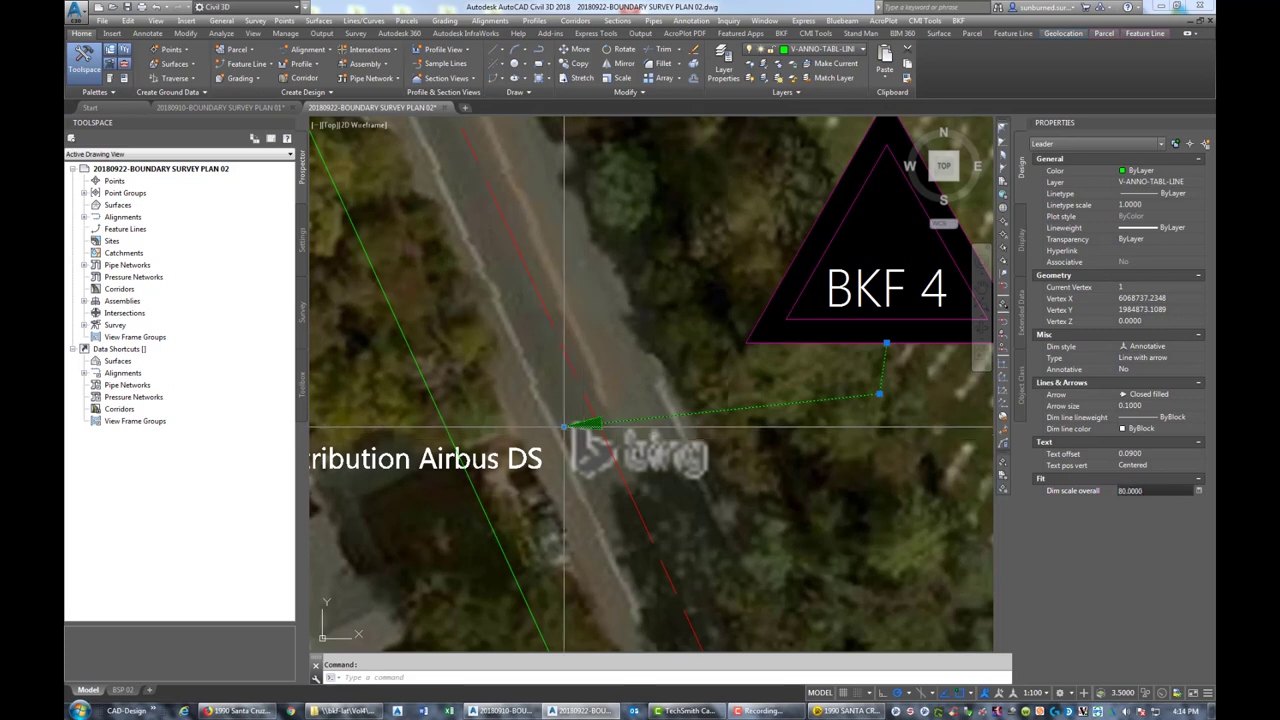
Adjust the leader's arrow tip and bend point, and put it on the magenta layer
left_click(564, 427)
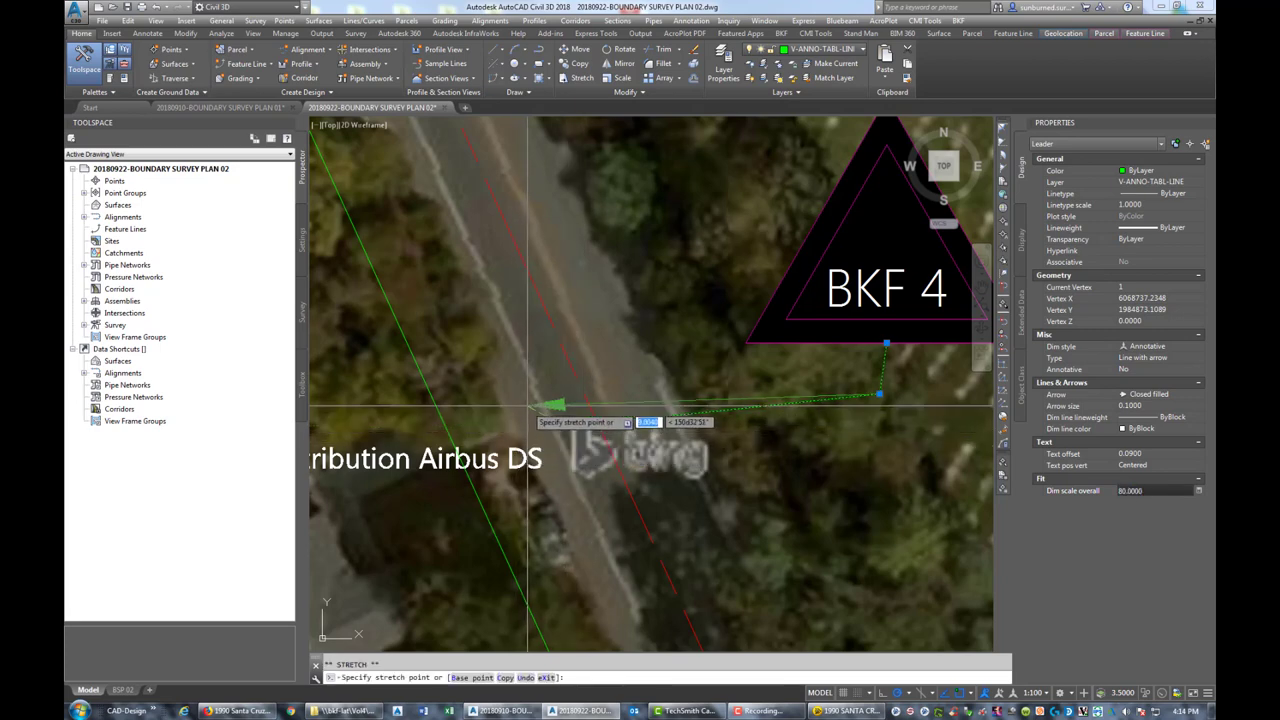
left_click(532, 409)
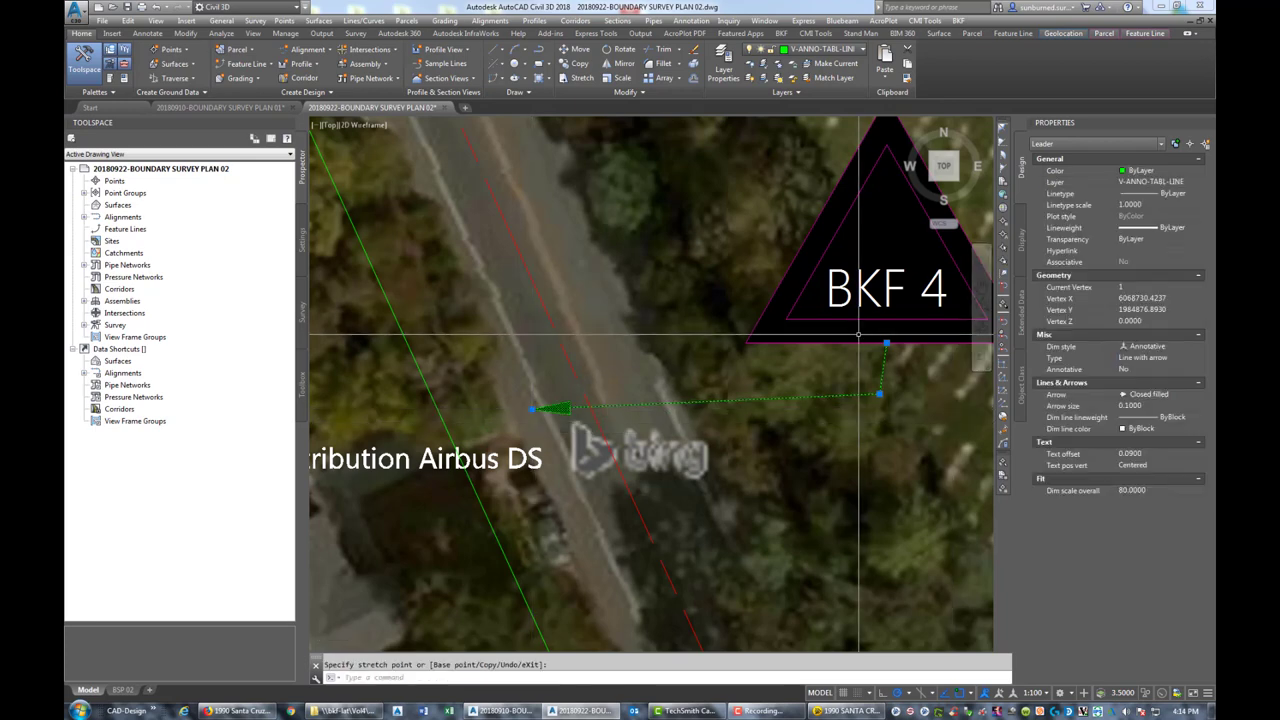
scroll(875, 365, "down", 2)
scroll(875, 365, "up", 2)
scroll(875, 365, "up", 1)
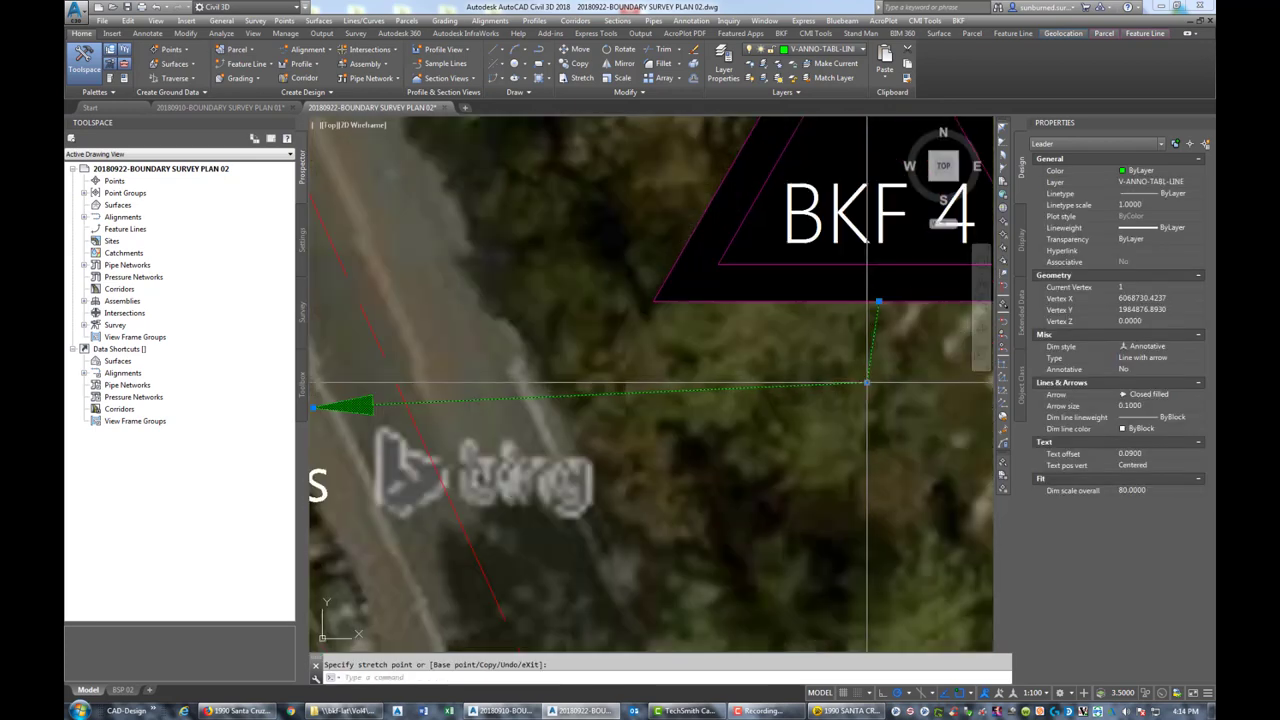
left_click(866, 383)
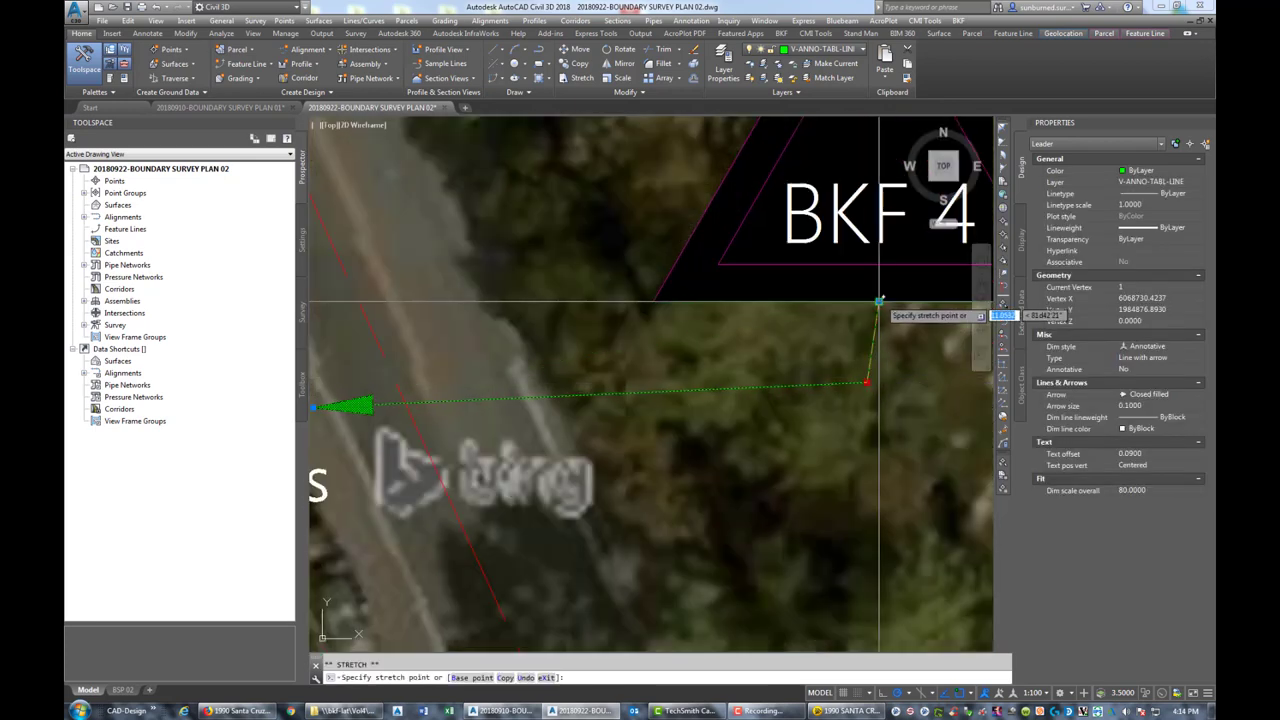
left_click(878, 373)
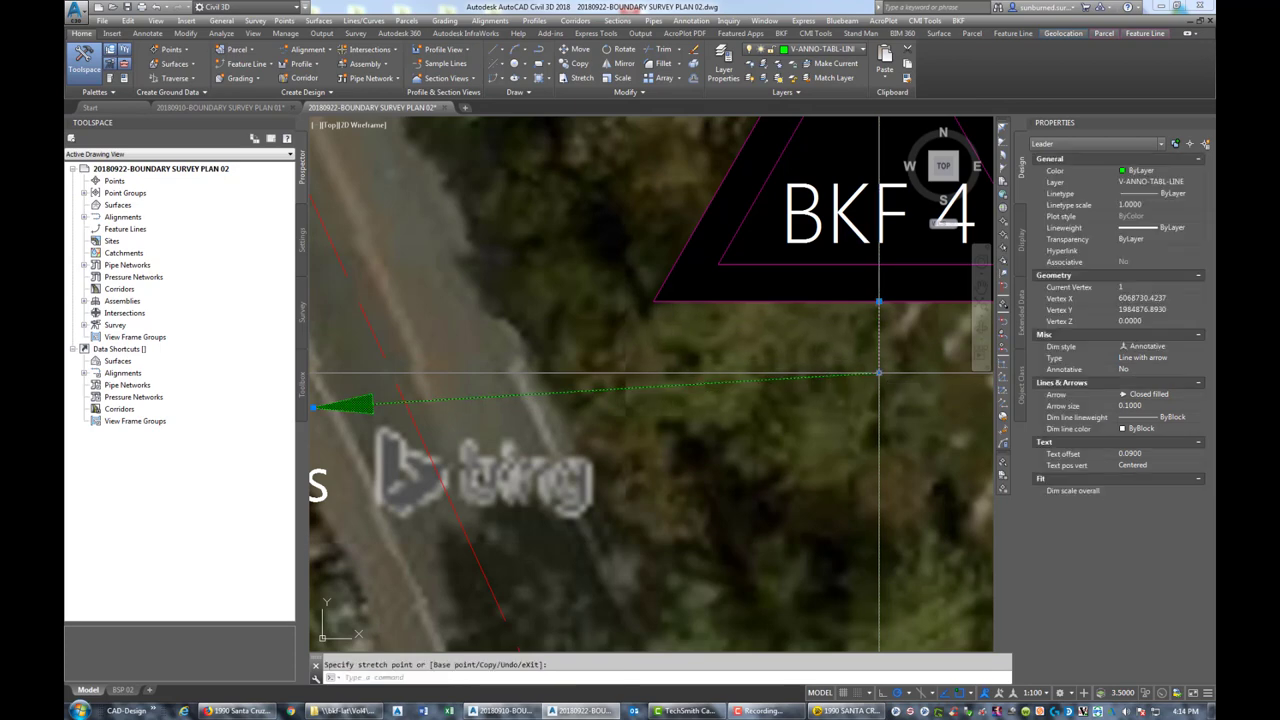
left_click(1183, 181)
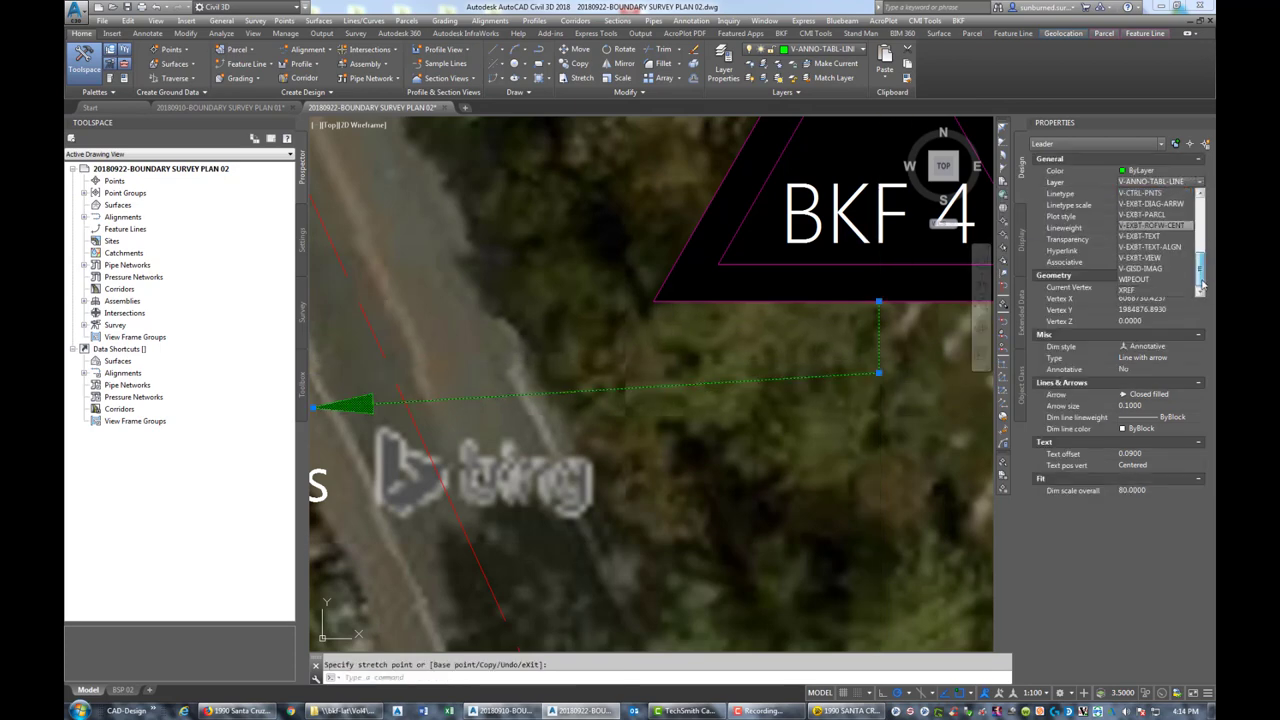
key("Escape")
key("Escape")
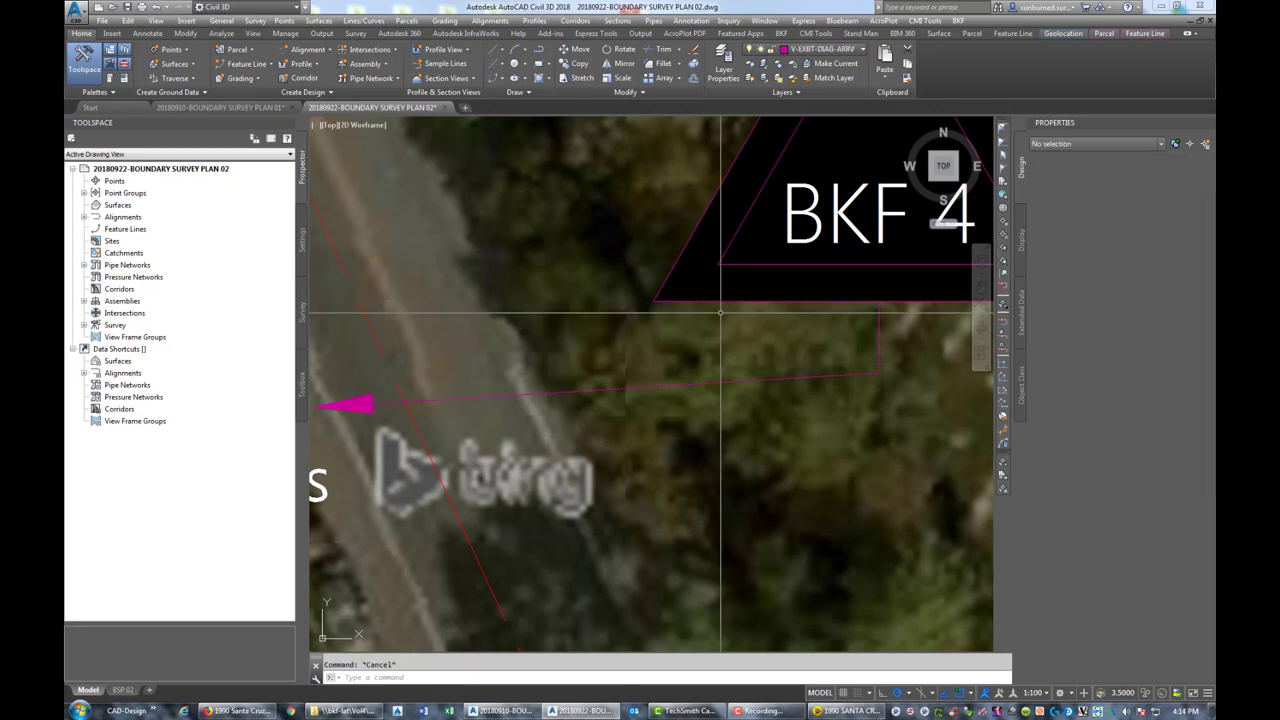
Copy the leader to a spot near the BKF 6 triangle
scroll(745, 387, "down", 2)
type("ct o")
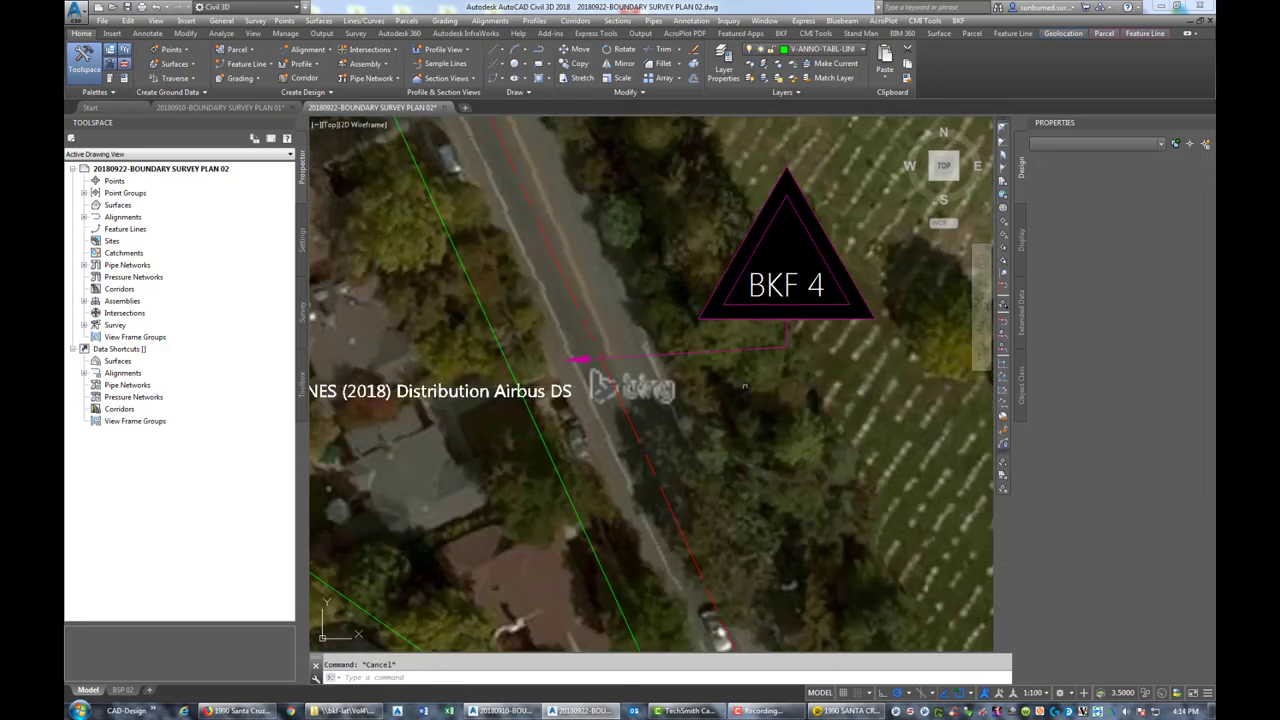
key("Return")
key("Return")
left_click(807, 341)
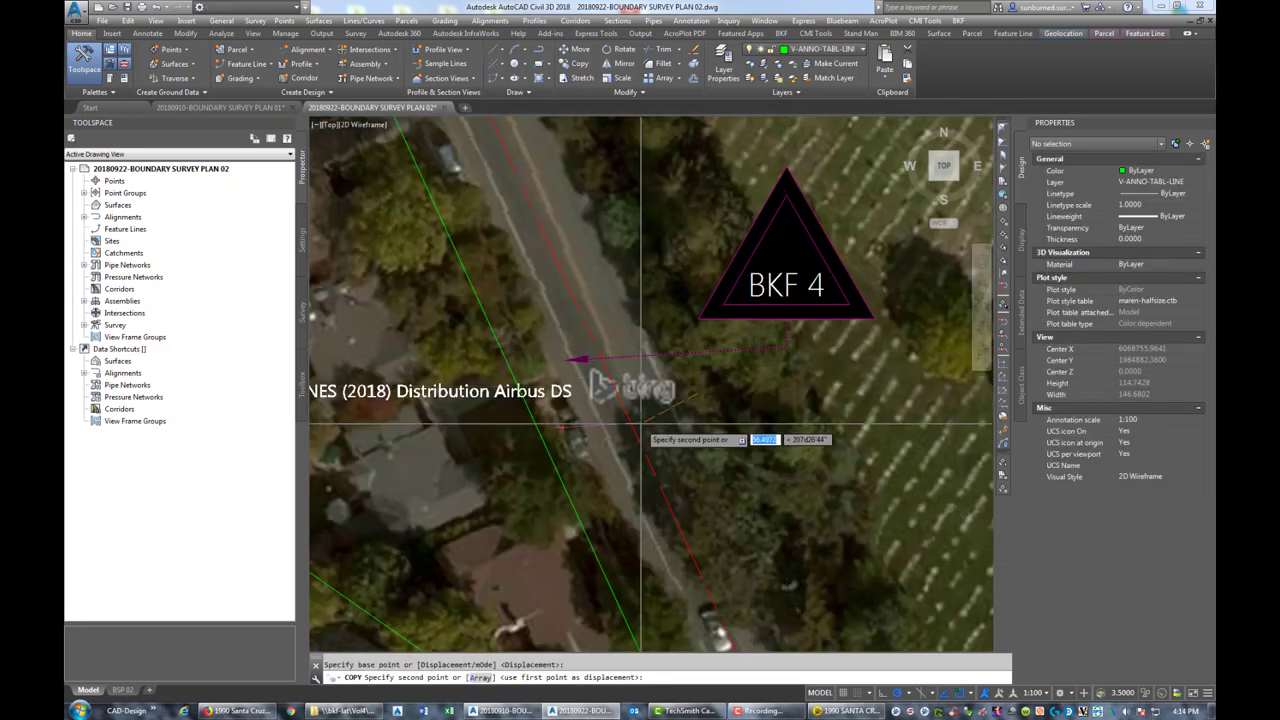
scroll(643, 434, "down", 6)
scroll(635, 295, "up", 5)
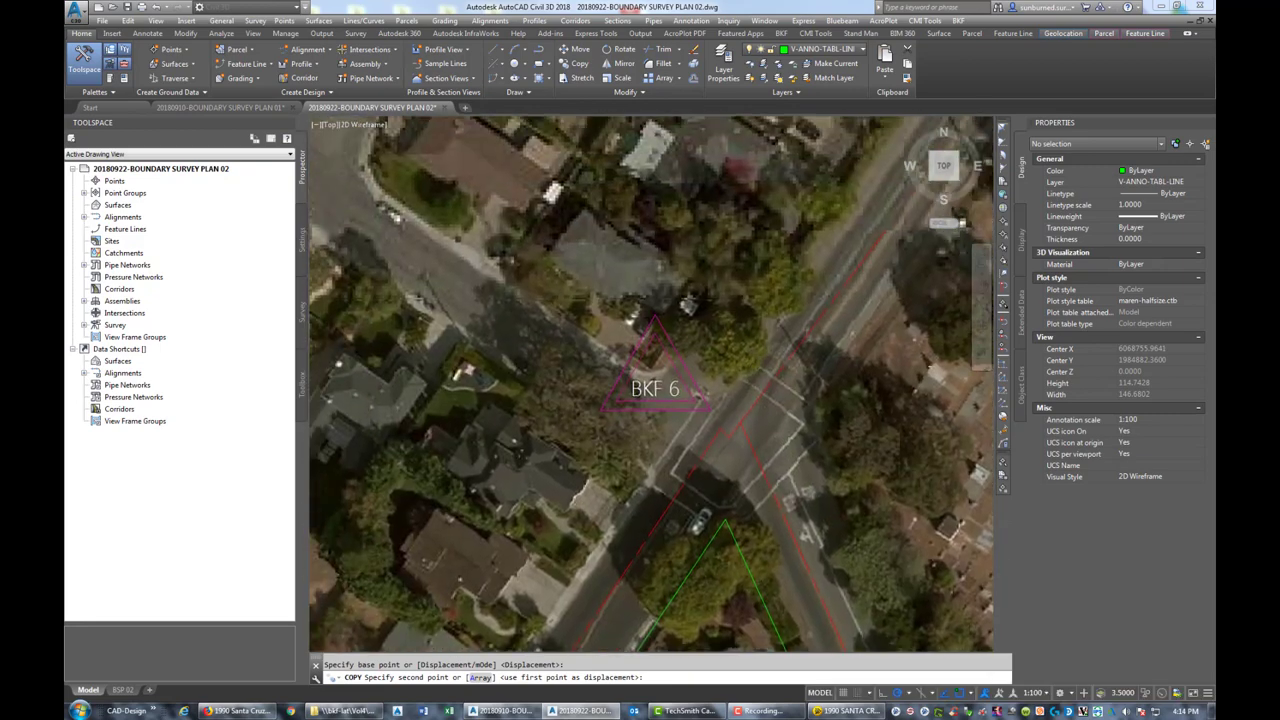
left_click(724, 272)
key("Escape")
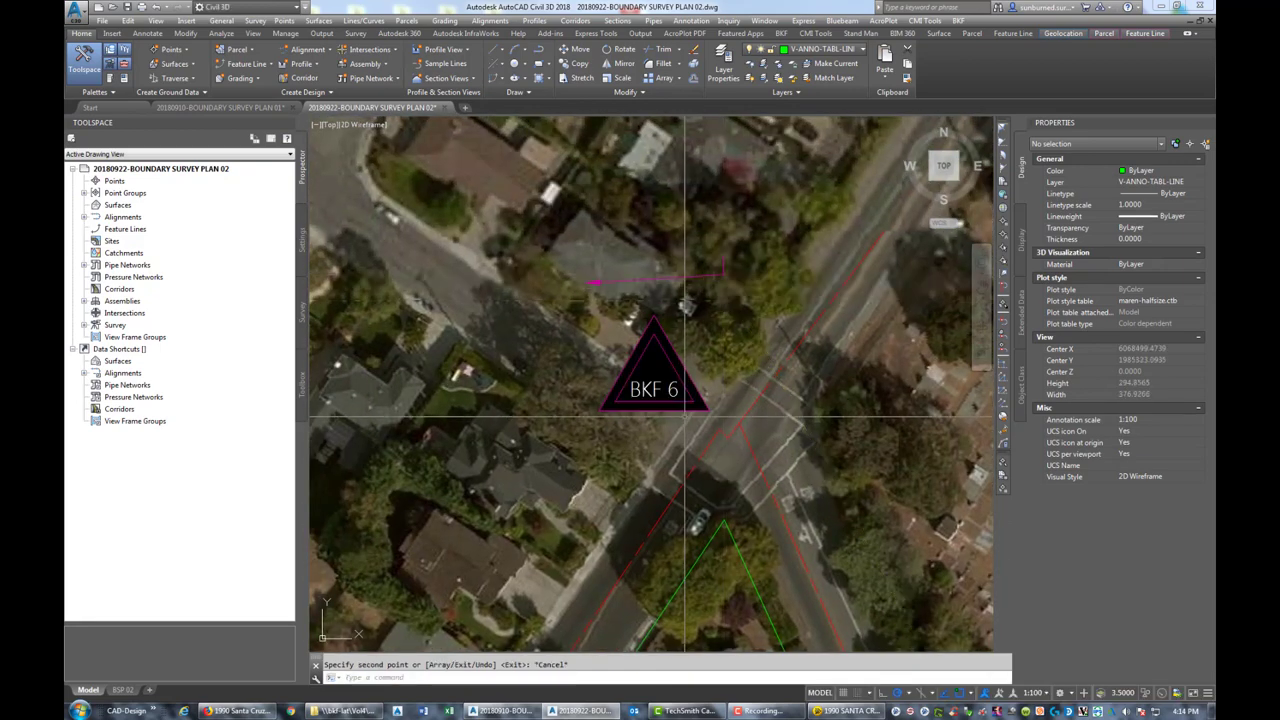
Move the BKF 6 triangle to its new position
left_click(652, 388)
type("m")
key("Return")
left_click(652, 386)
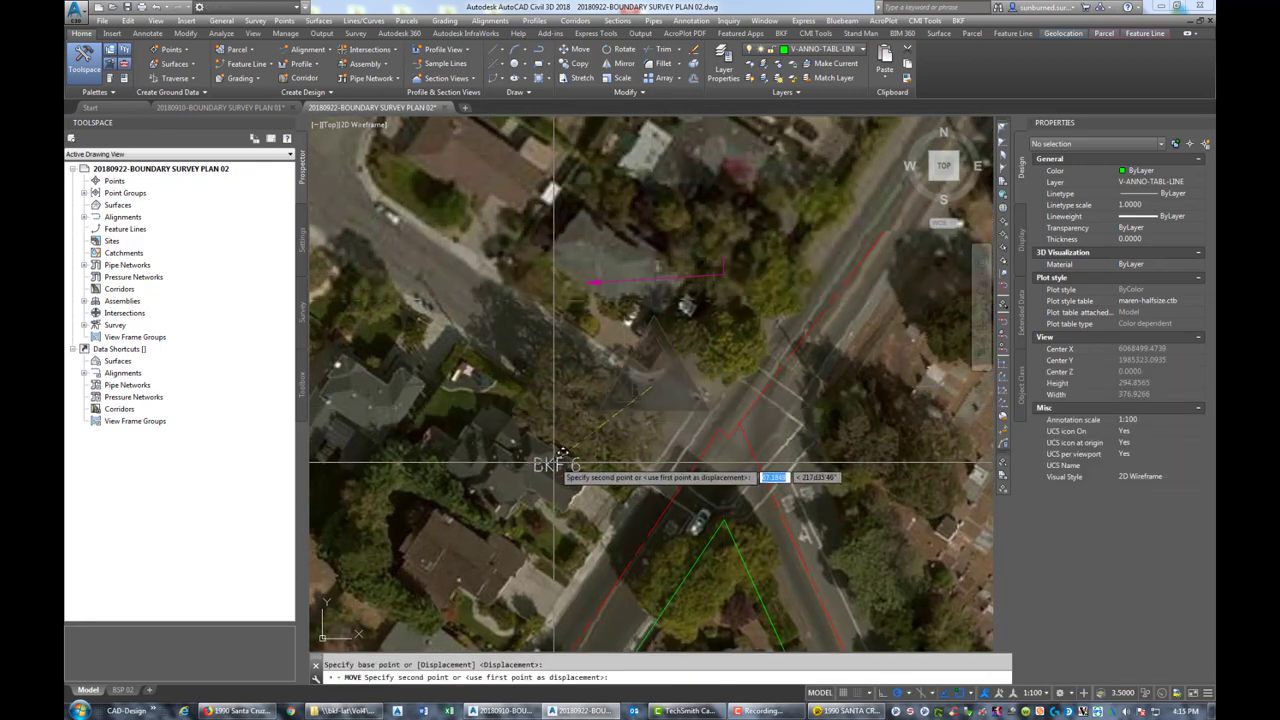
left_click(517, 460)
Stretch the copied leader, snapping one vertex to BKF 6's edge midpoint and the arrow to the field point
left_click(588, 282)
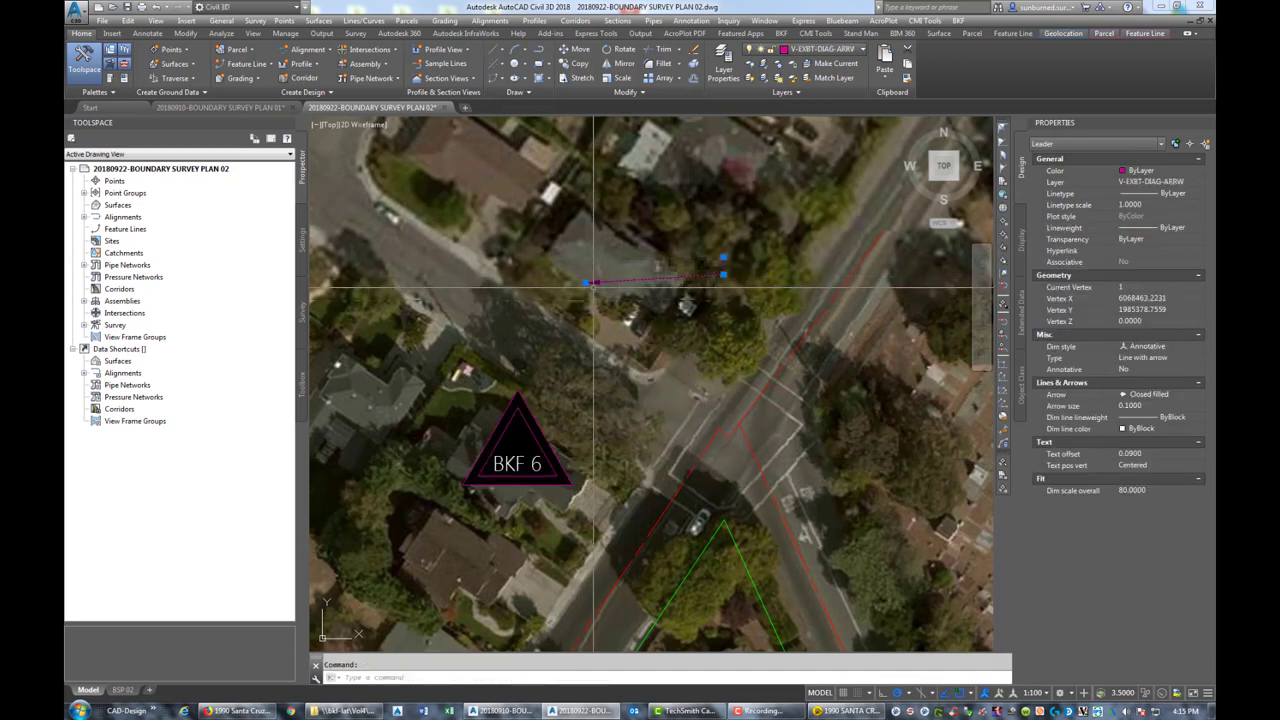
left_click(588, 282)
left_click(660, 386)
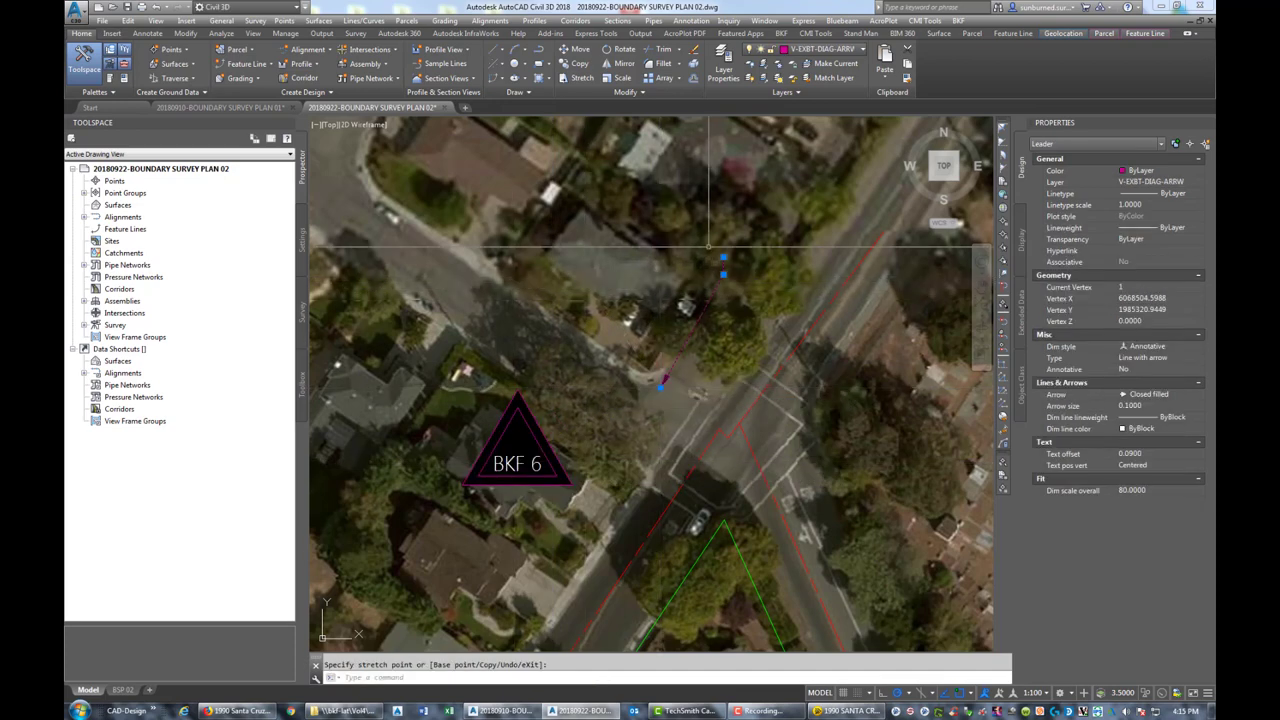
left_click(722, 260)
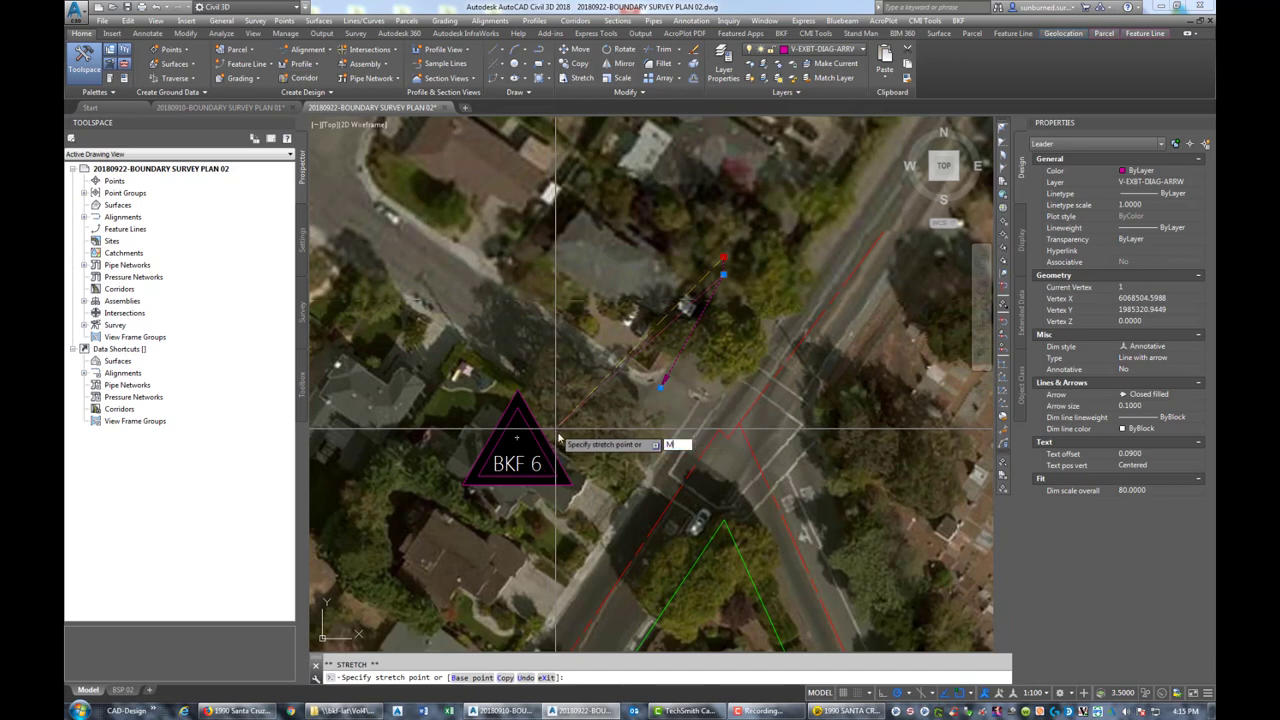
type("mid")
key("Return")
left_click(548, 440)
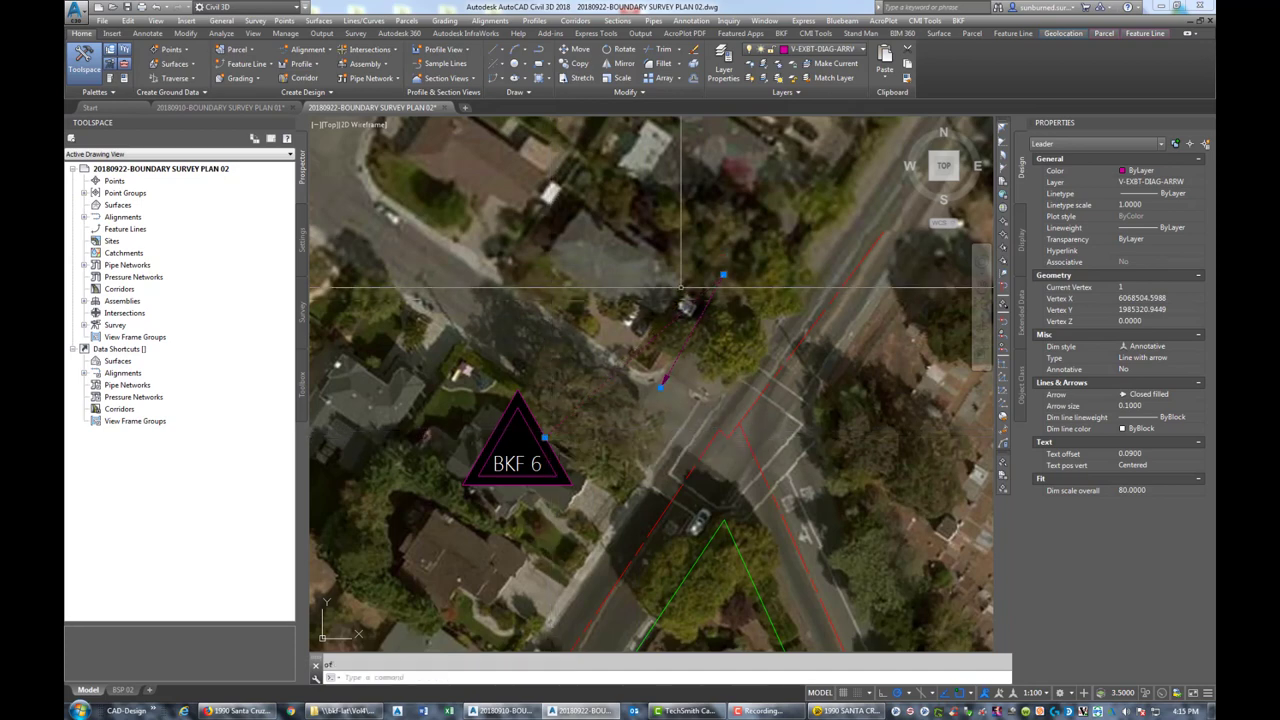
left_click(723, 277)
scroll(595, 390, "up", 5)
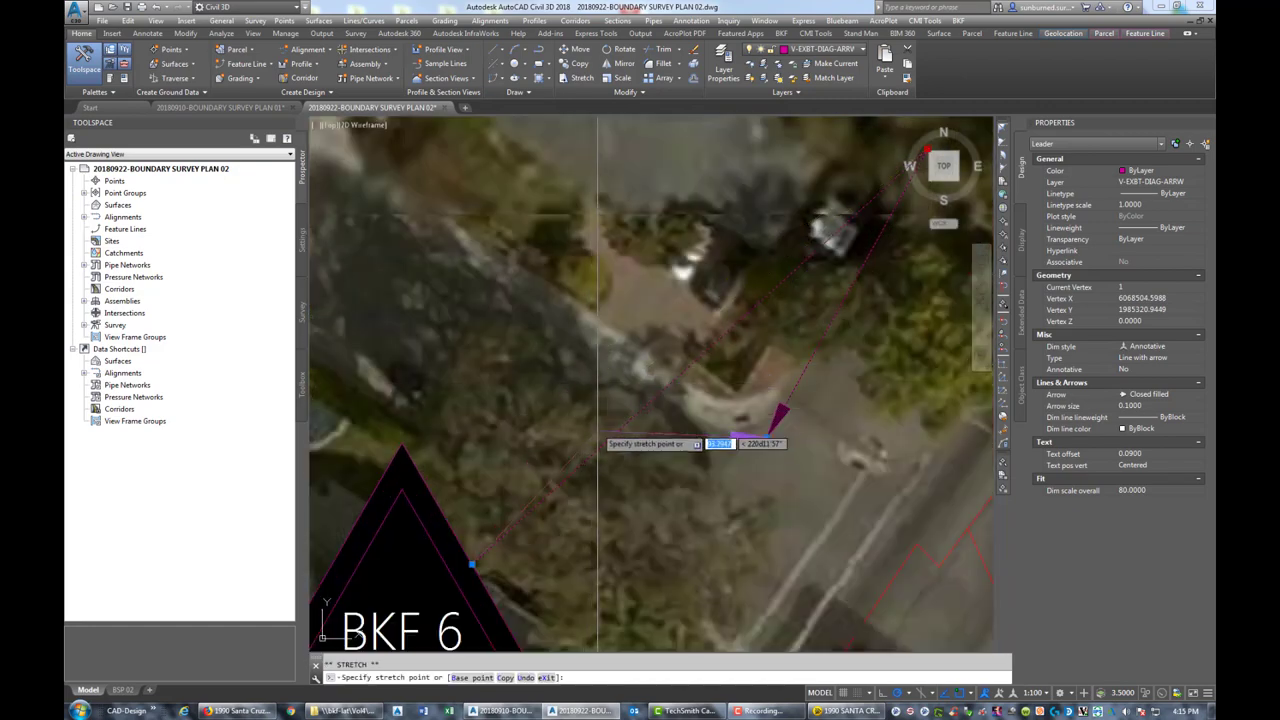
left_click(567, 438)
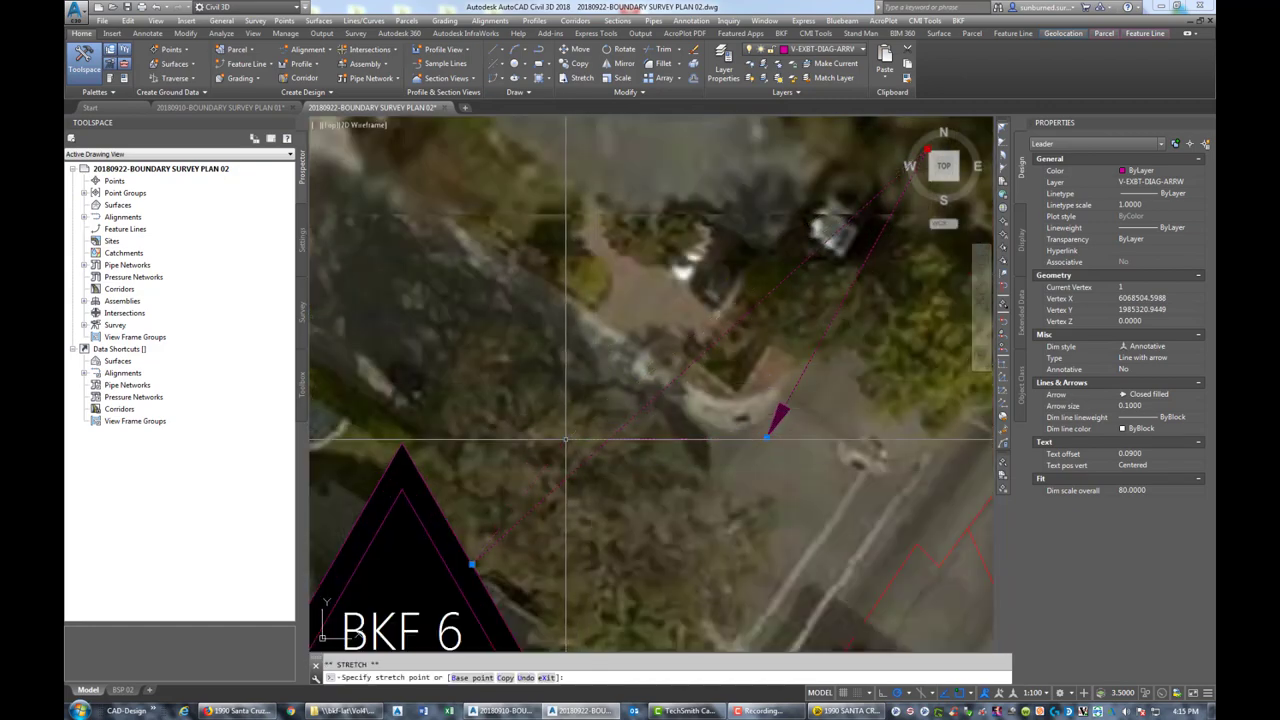
key("Escape")
scroll(680, 370, "down", 10)
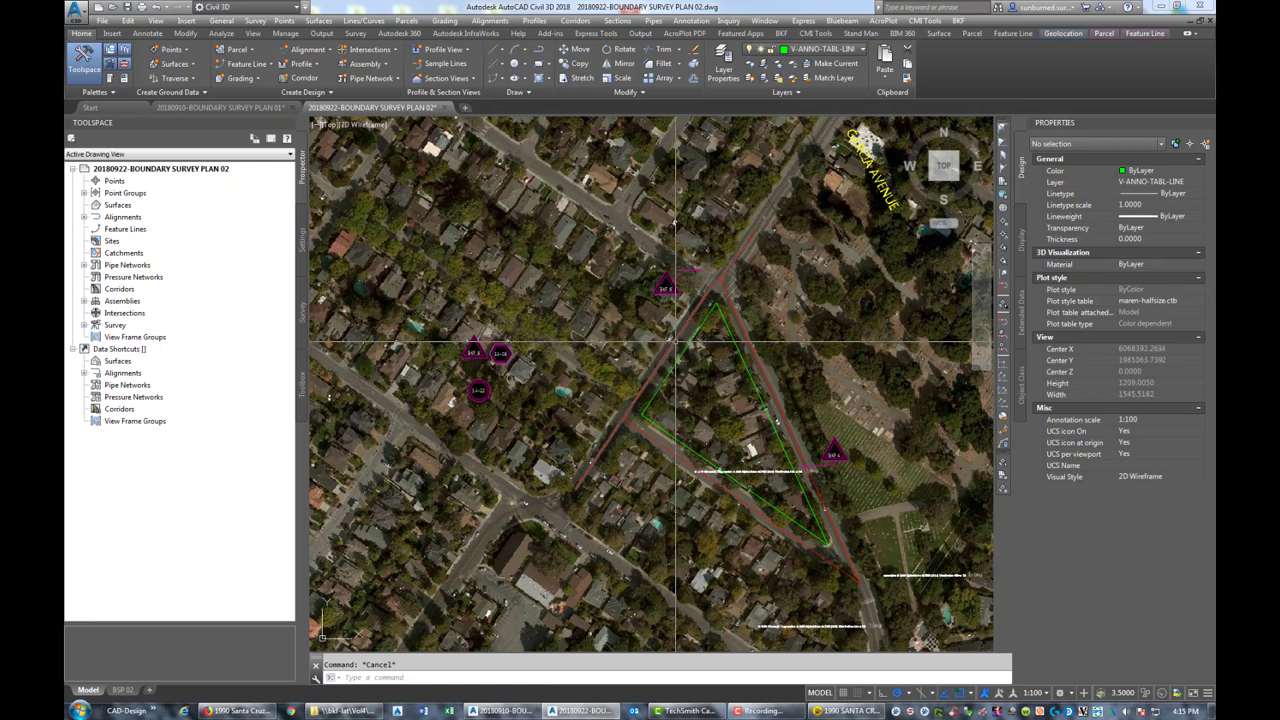
Pan the aerial map to show more parcels and return to the drawing
mouse_move(676, 341)
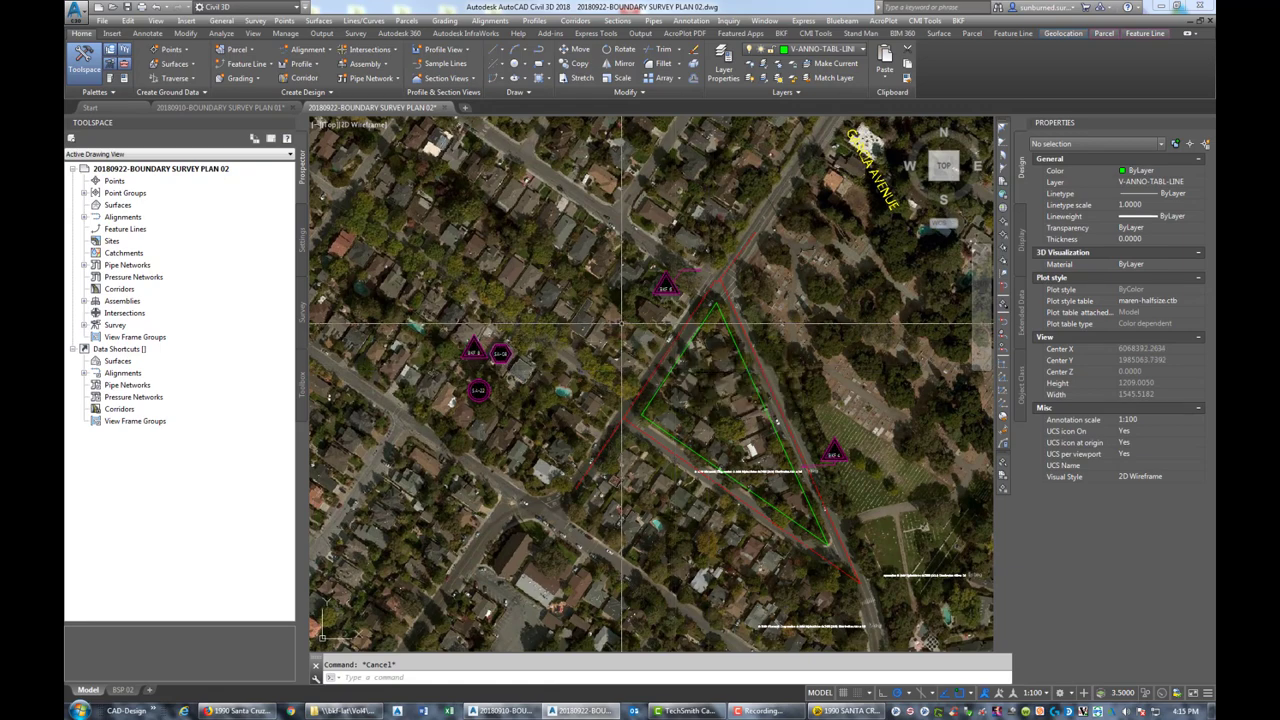
scroll(668, 341, "up", 8)
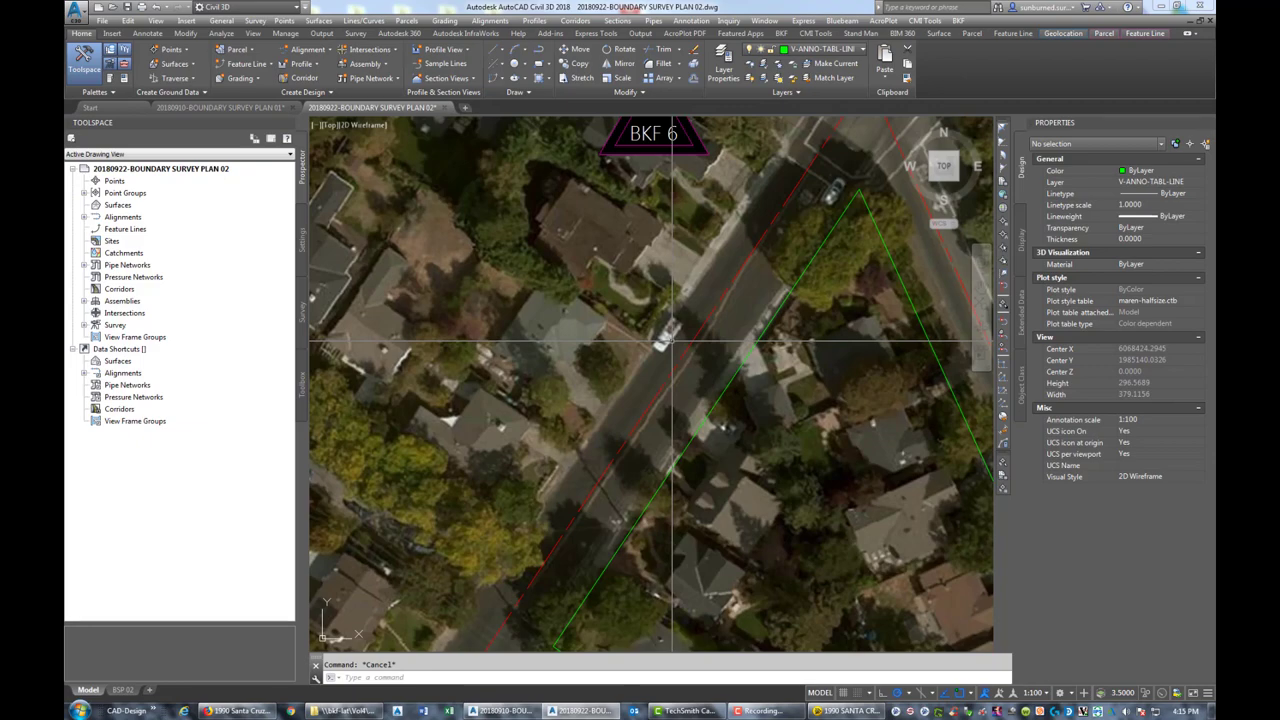
scroll(500, 375, "down", 3)
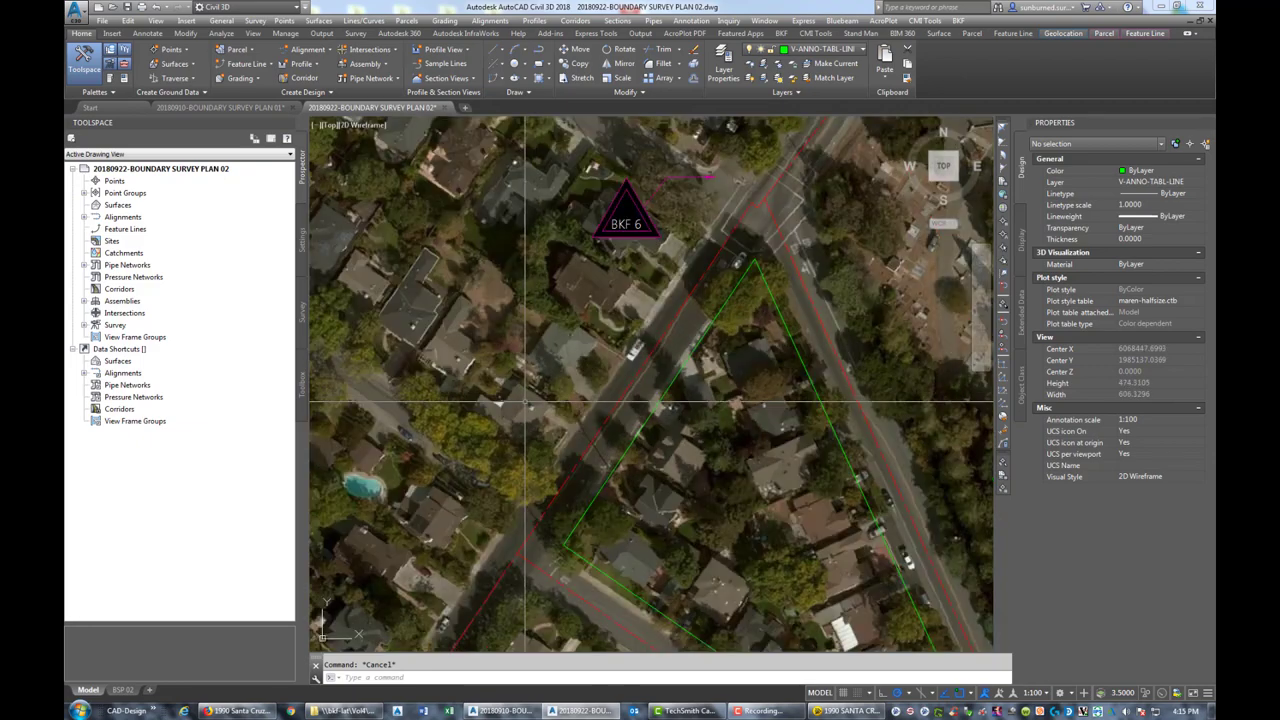
middle_click_drag(500, 375, 800, 345)
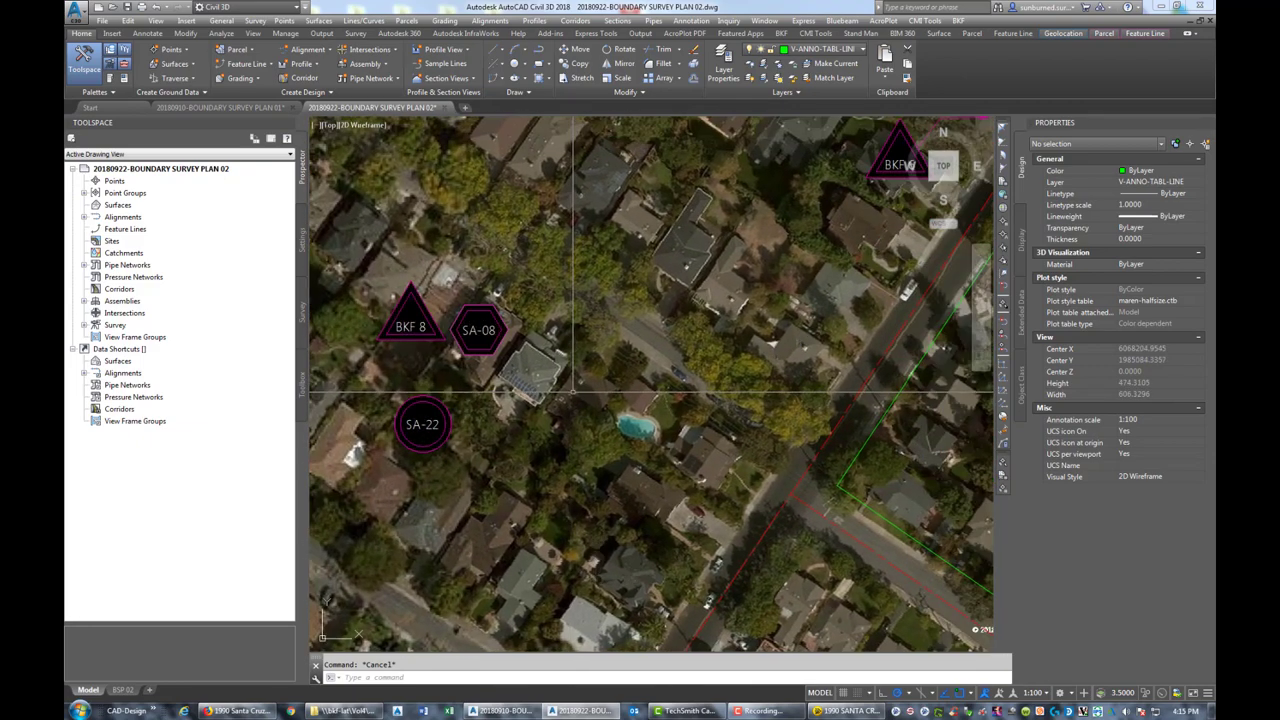
scroll(966, 413, "down", 2)
left_click(845, 711)
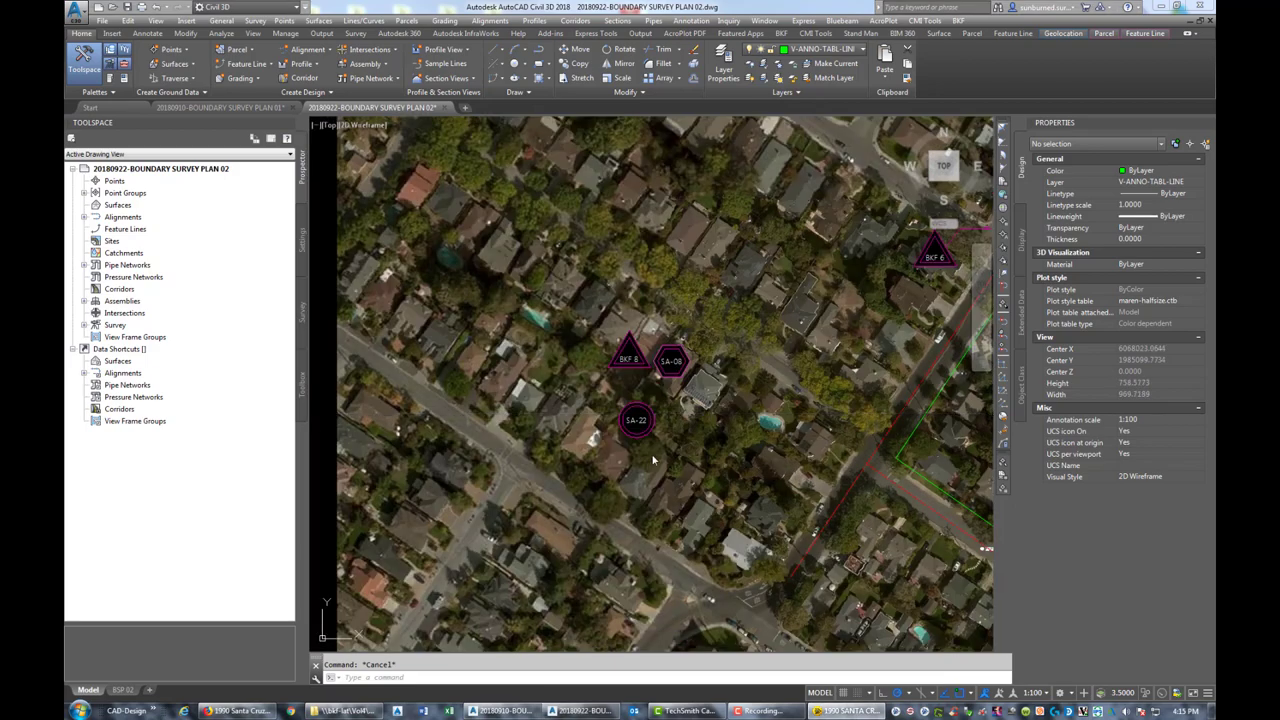
middle_click_drag(652, 460, 527, 472)
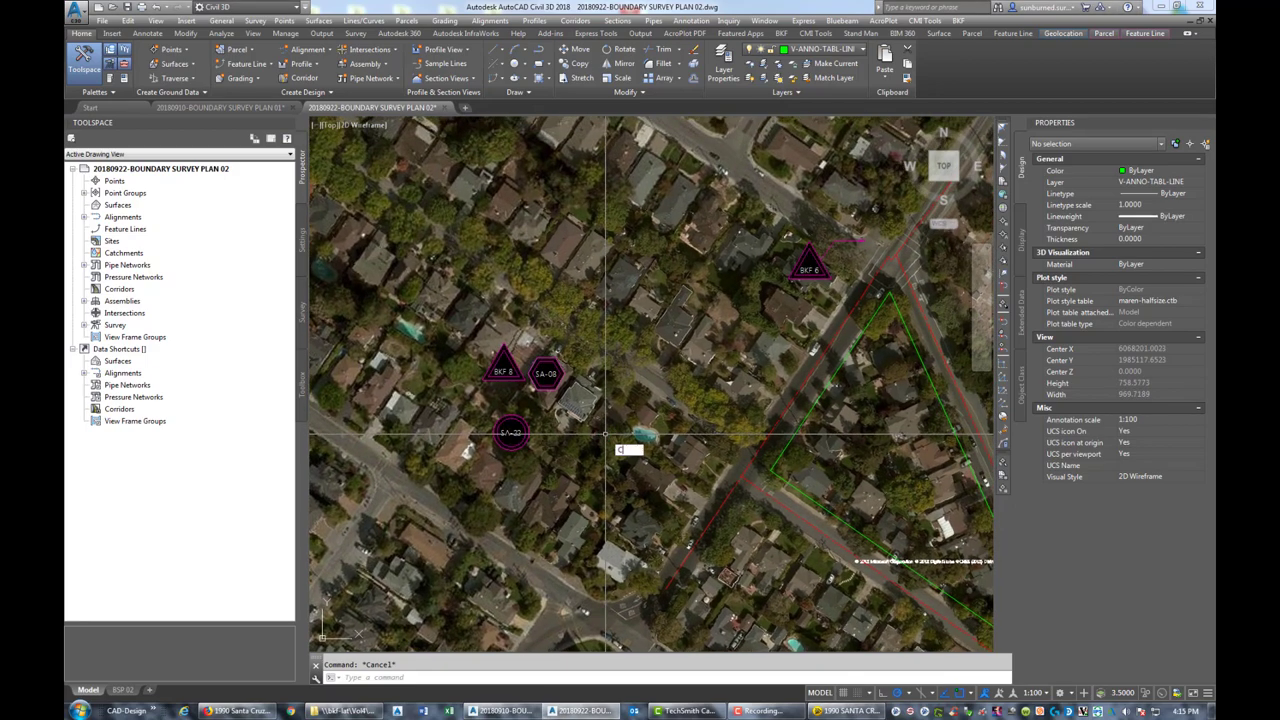
Copy the SA-22 circle tag to a spot near BKF 6
type("o")
key("Return")
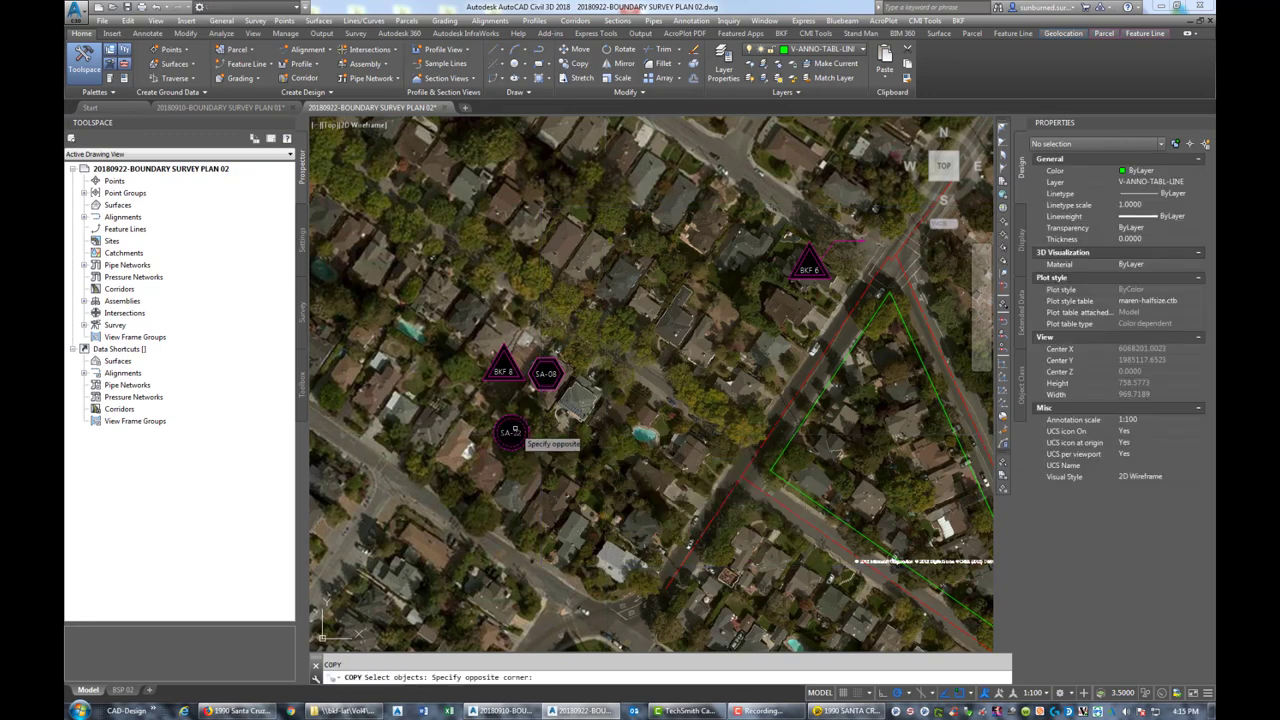
left_click(564, 452)
left_click(517, 432)
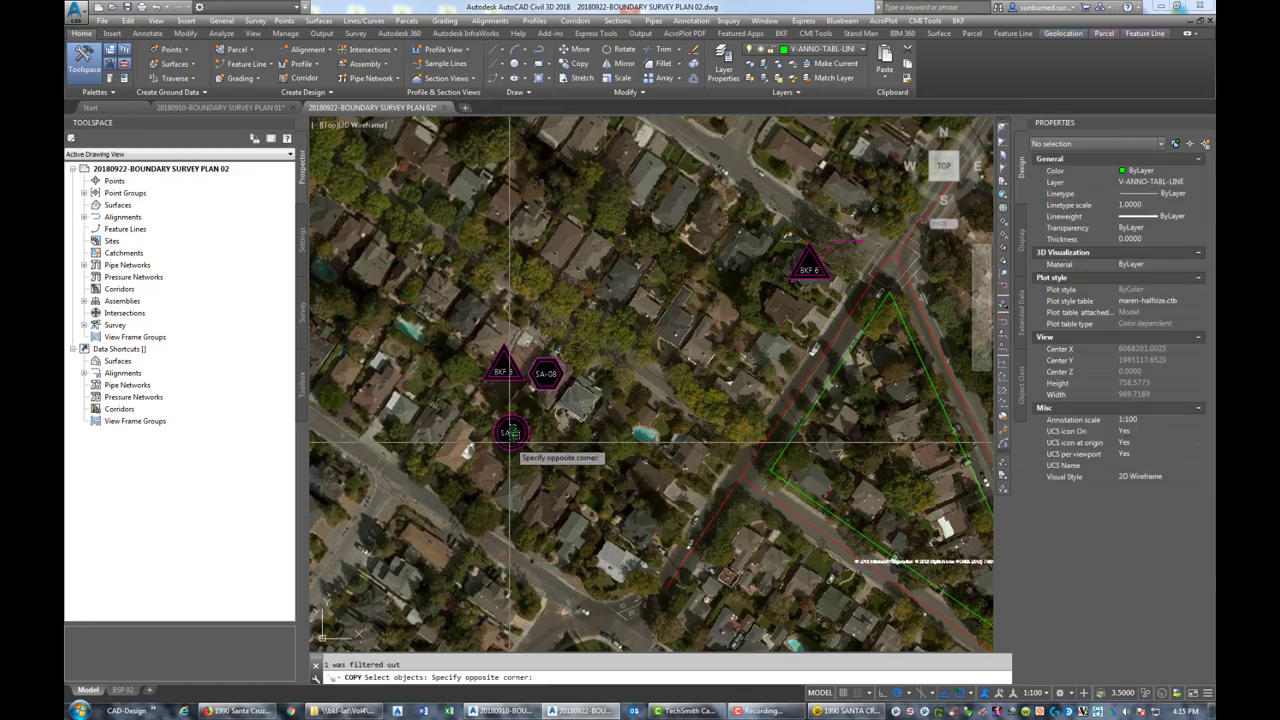
left_click(512, 436)
key("Return")
scroll(855, 322, "up", 5)
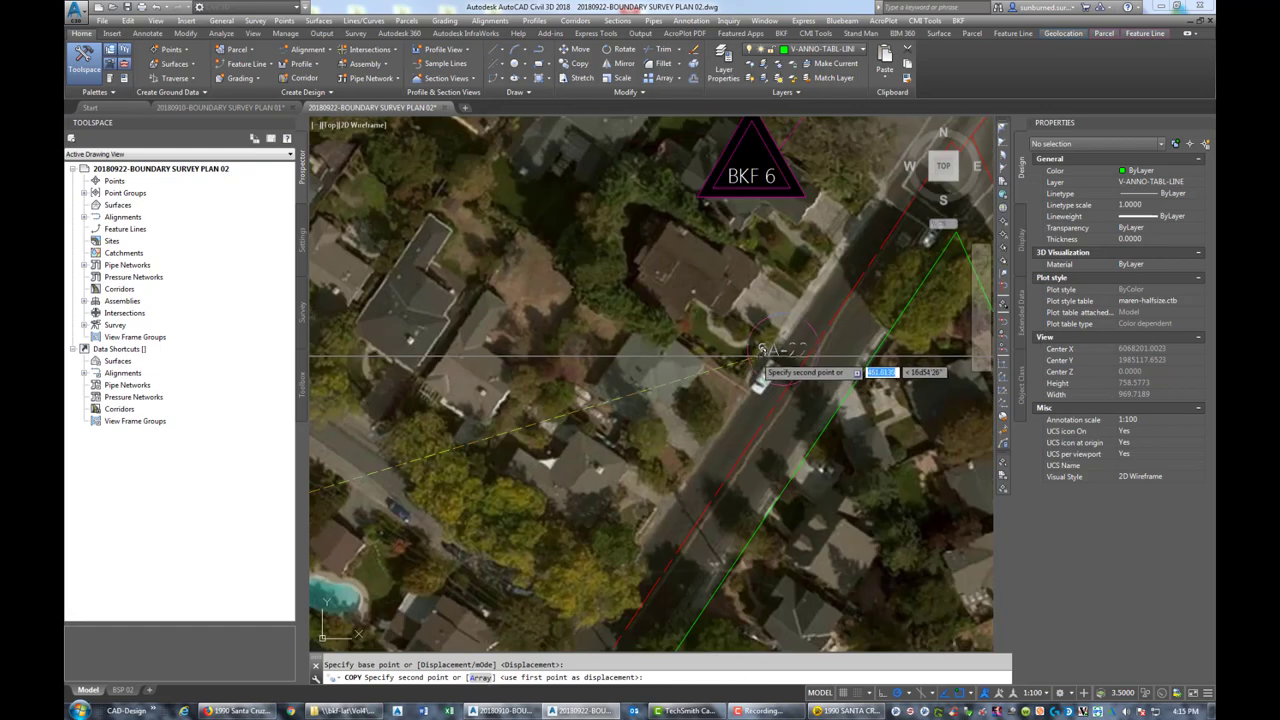
left_click(688, 337)
scroll(678, 388, "down", 5)
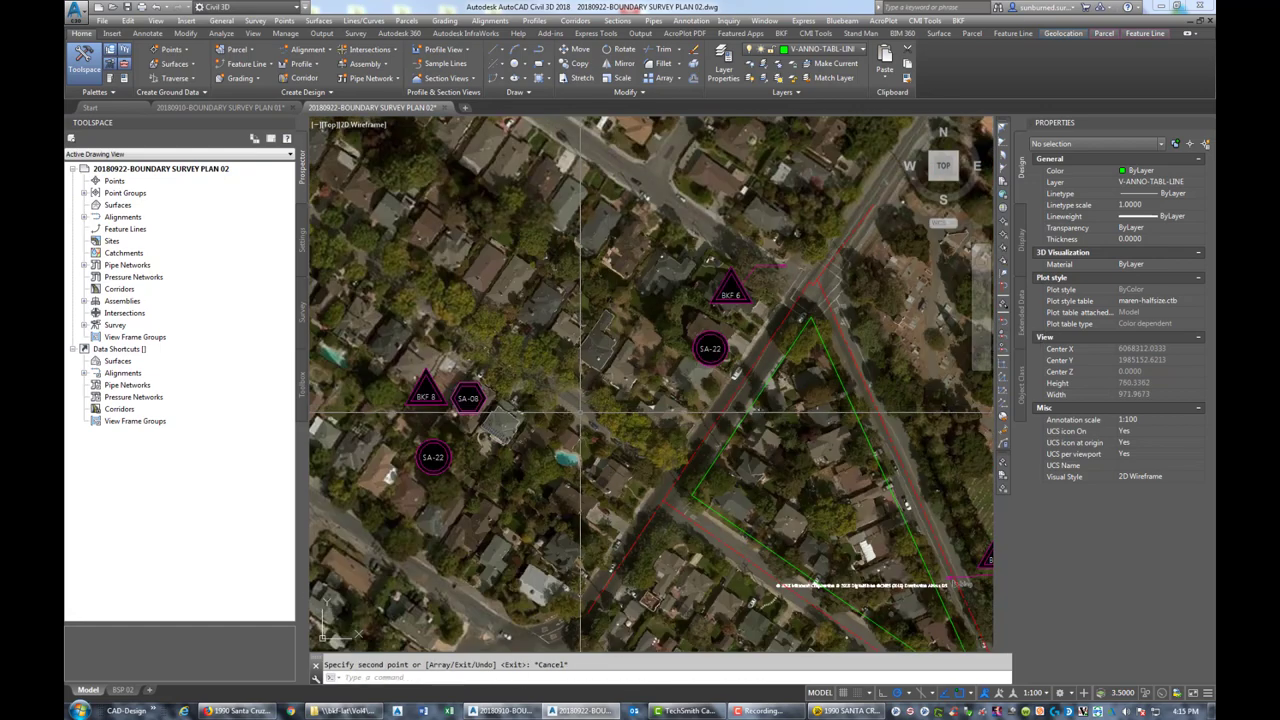
middle_click_drag(678, 388, 726, 384)
key("Escape")
Copy the SA-08 hexagon tag to the parcel's north tip
type("CO")
key("Return")
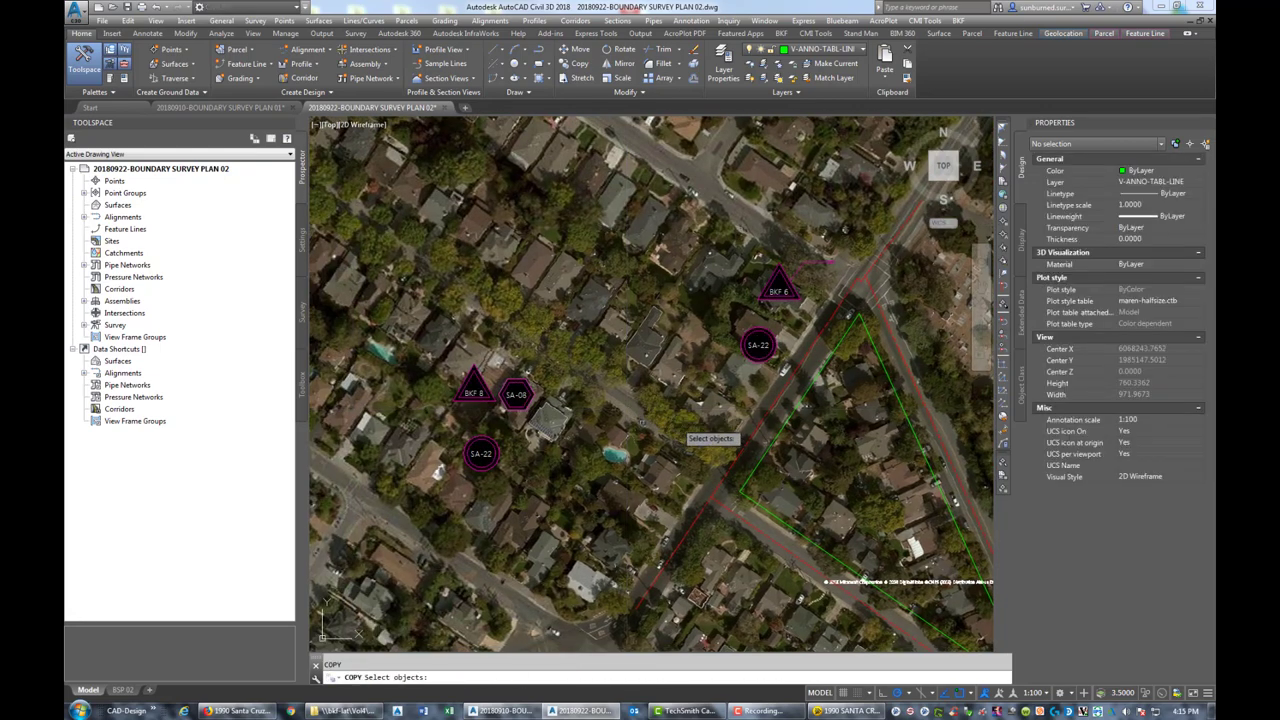
left_click(543, 410)
key("Return")
left_click(515, 395)
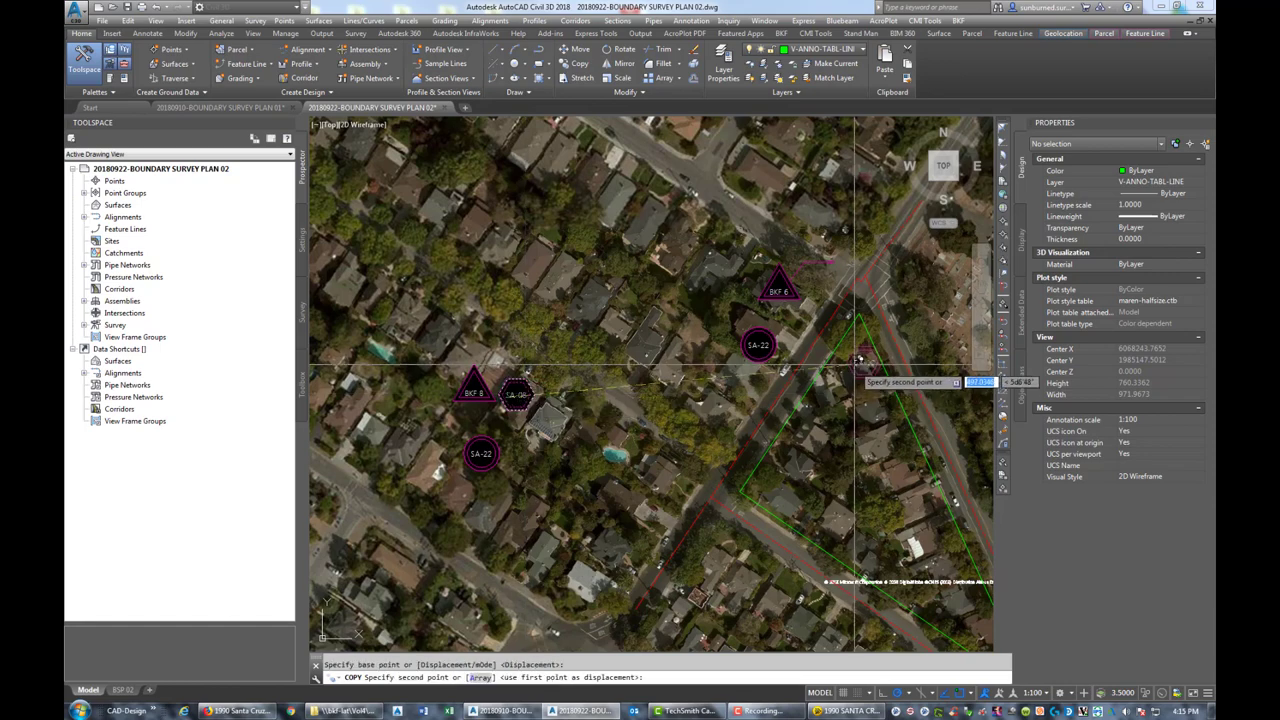
scroll(857, 363, "up", 4)
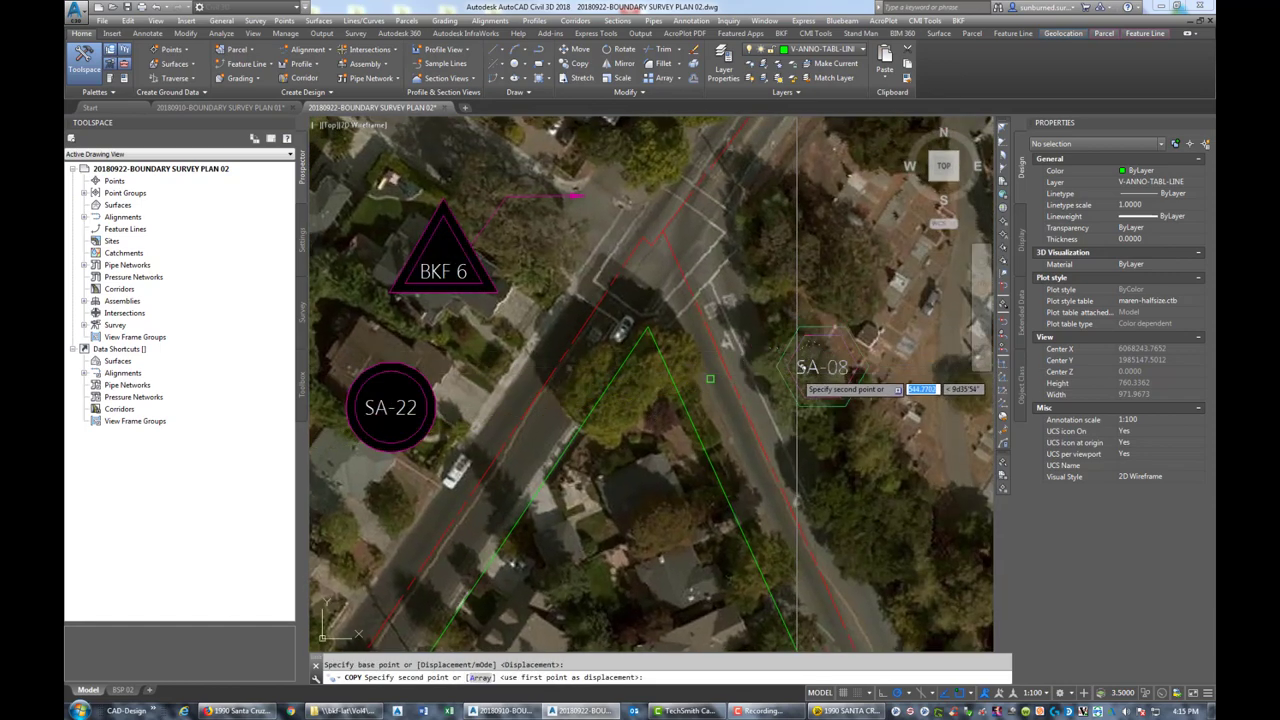
left_click(711, 381)
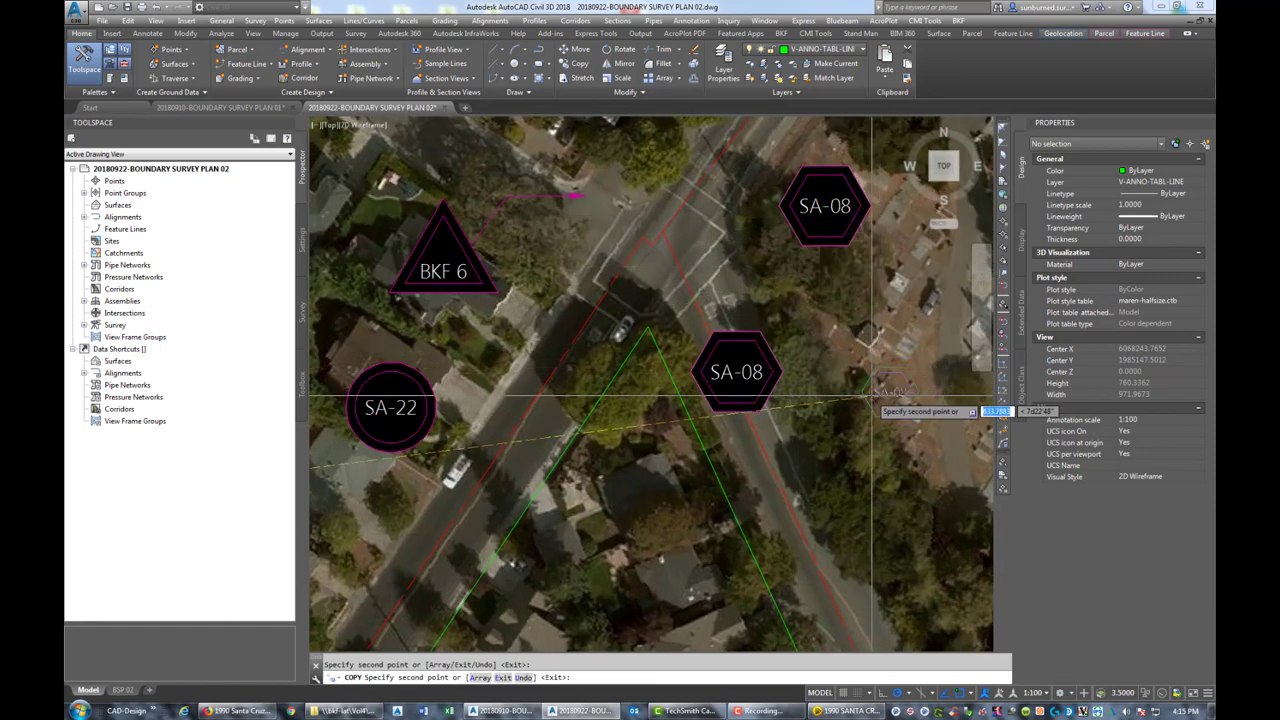
Place further SA-08 tag copies beside the parcel and just below BKF 4
scroll(868, 393, "down", 2)
middle_click_drag(872, 496, 808, 466)
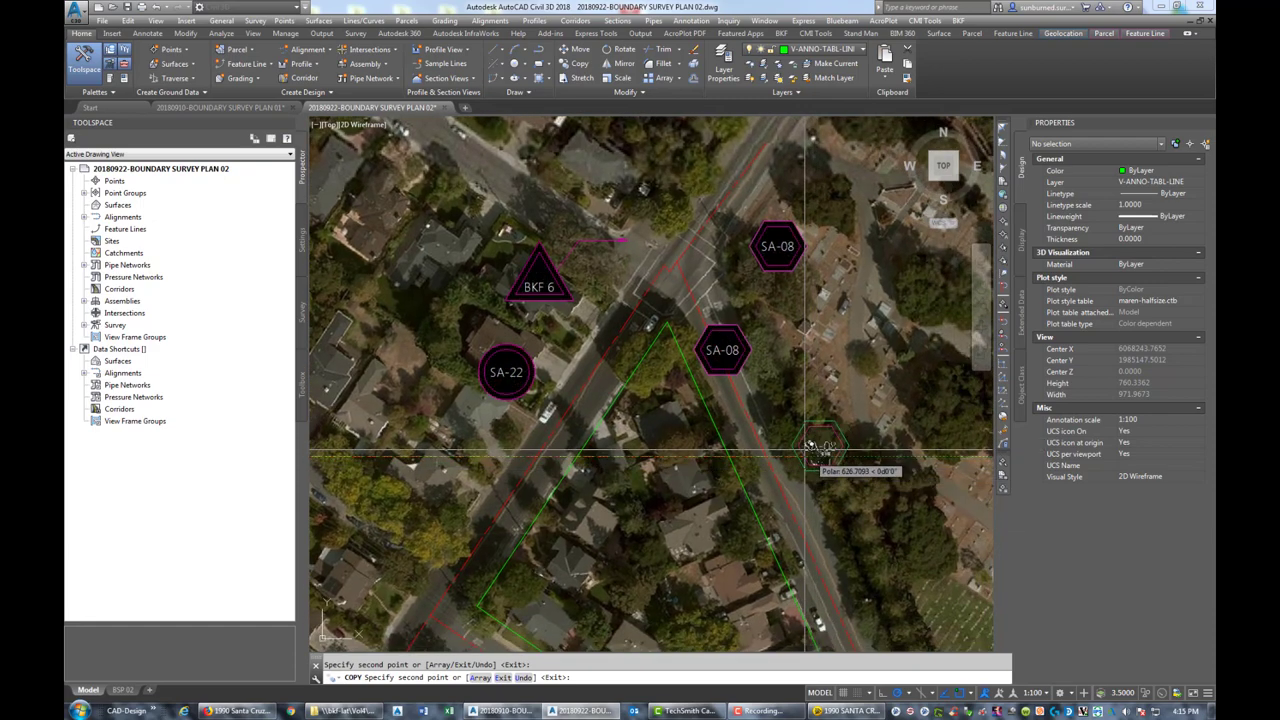
left_click(784, 431)
scroll(862, 480, "down", 2)
scroll(868, 480, "down", 2)
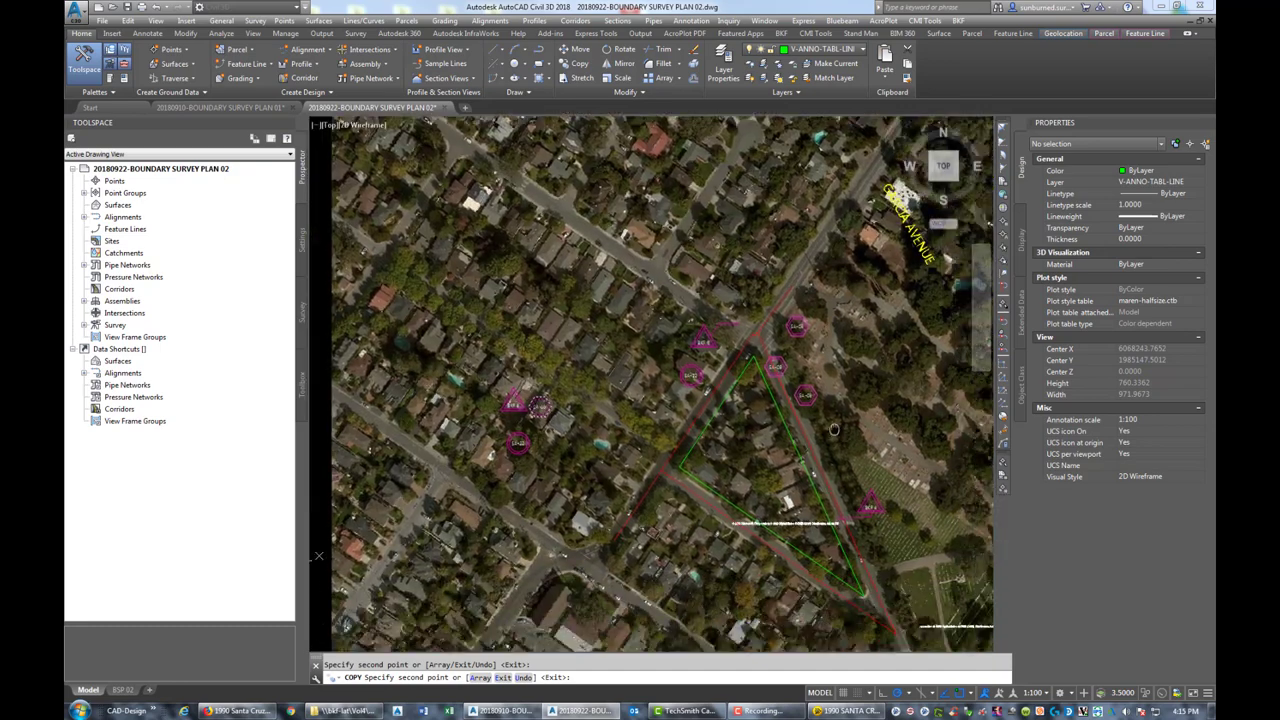
middle_click_drag(868, 480, 862, 362)
scroll(860, 437, "up", 4)
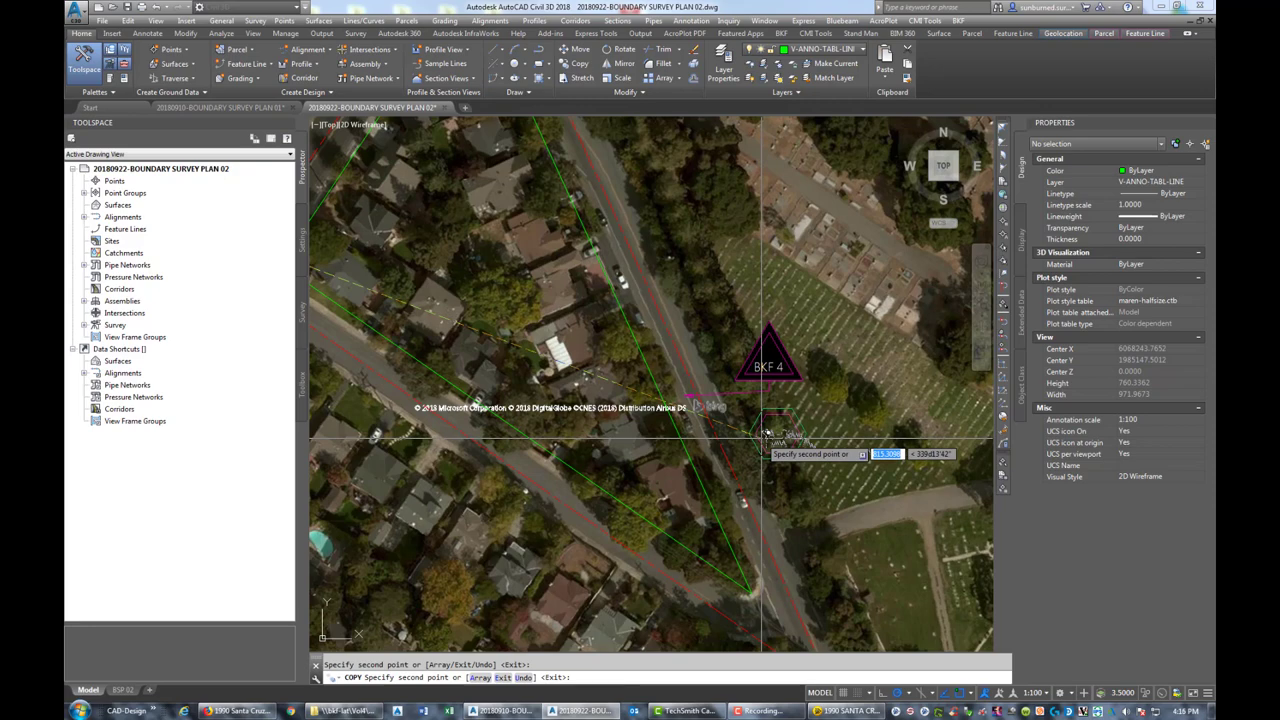
left_click(716, 345)
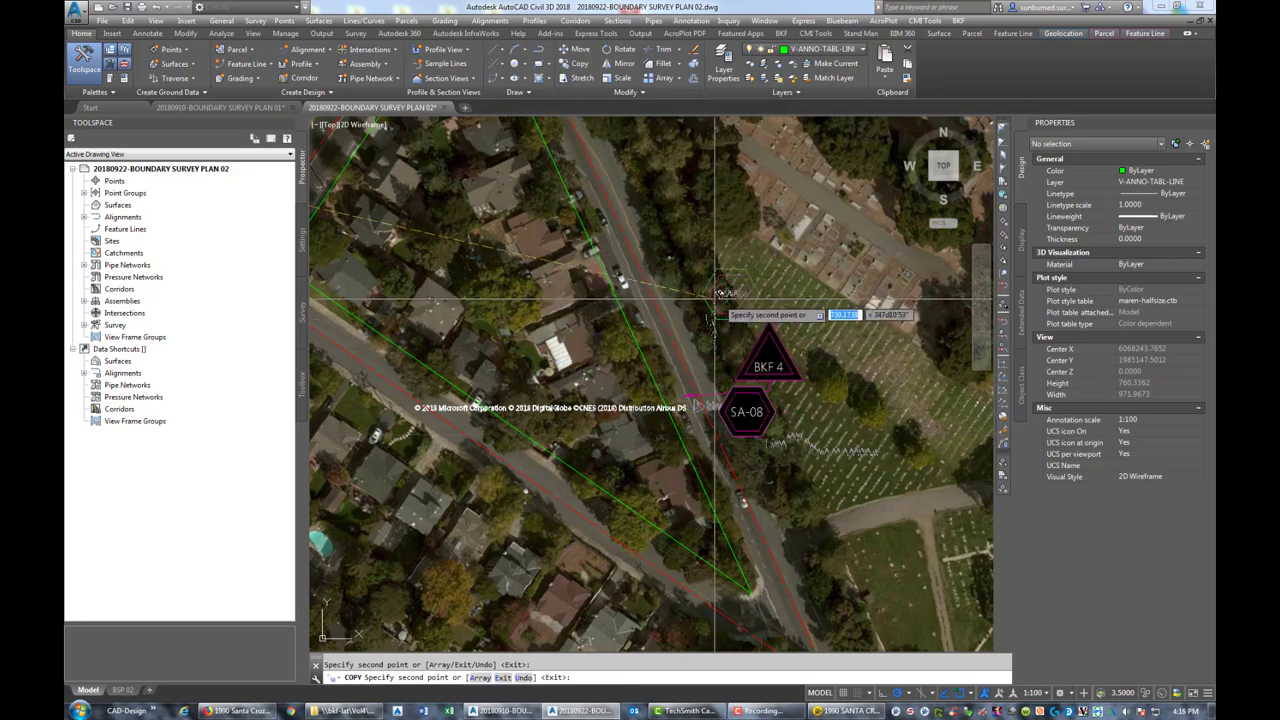
key("Escape")
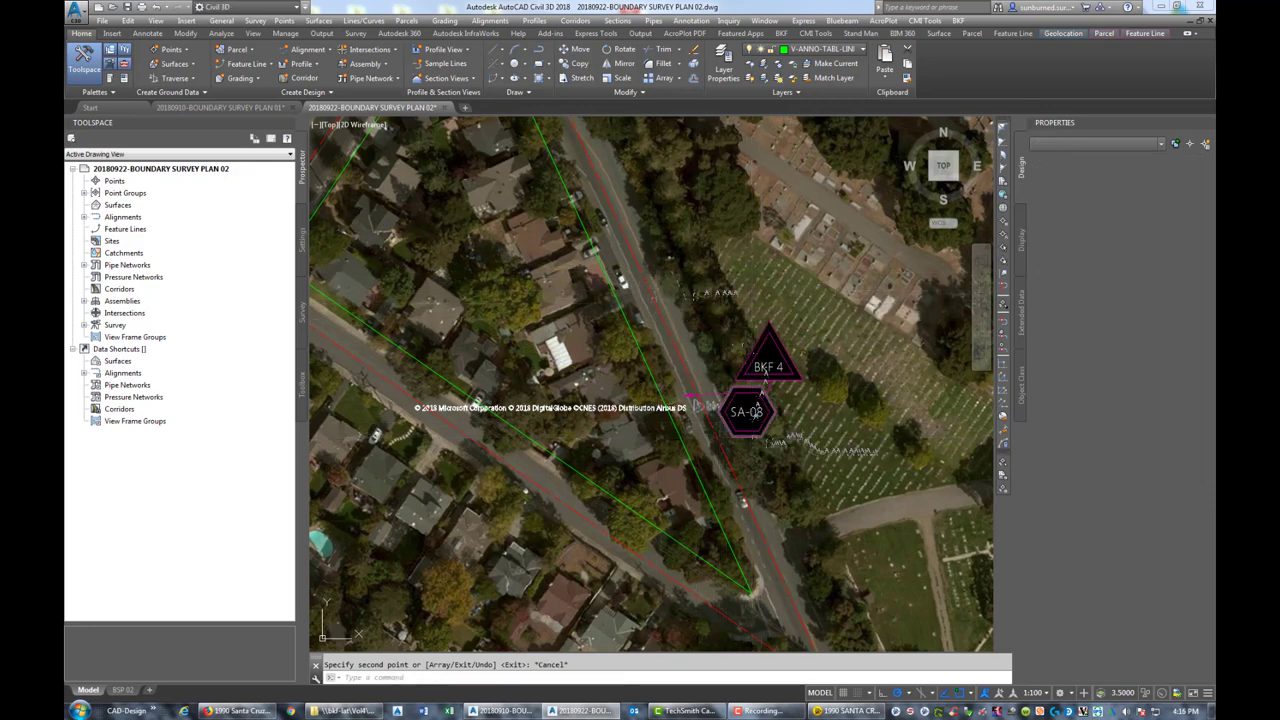
Move the SA-08 hexagon tag above BKF 4 without snapping
type("m")
key("Return")
left_click(745, 411)
key("Return")
left_click(736, 420)
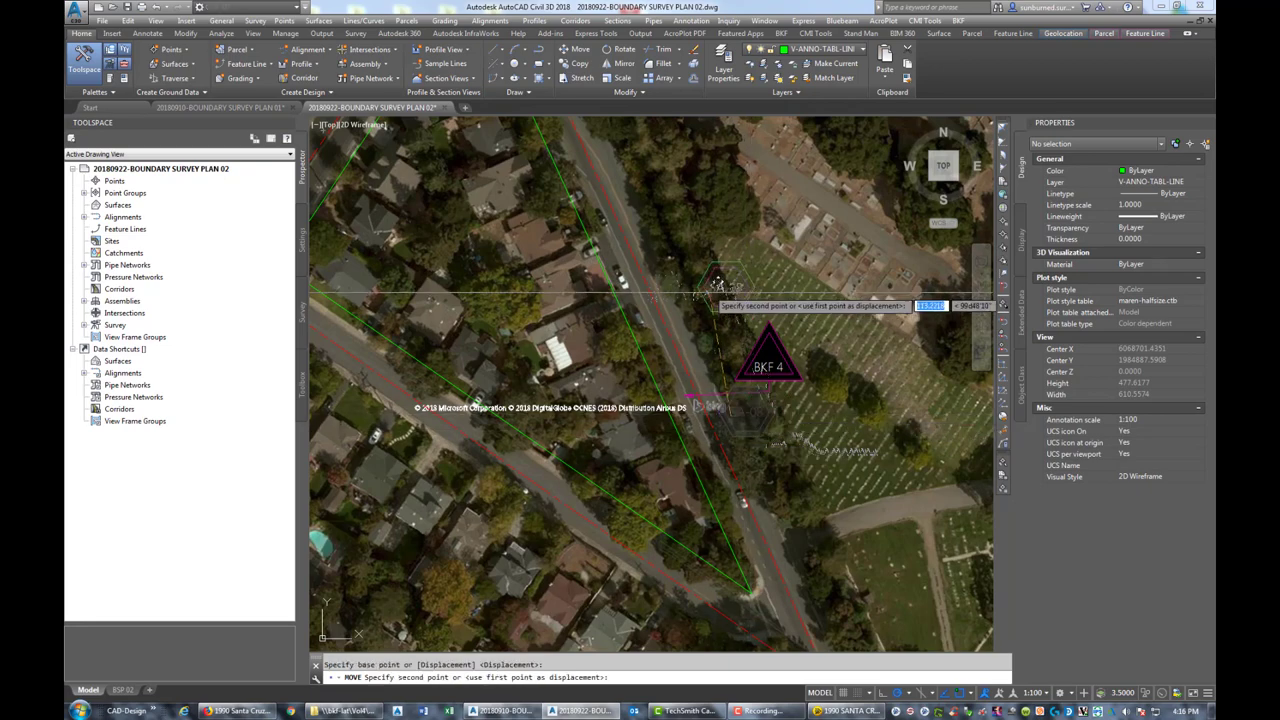
key("Return")
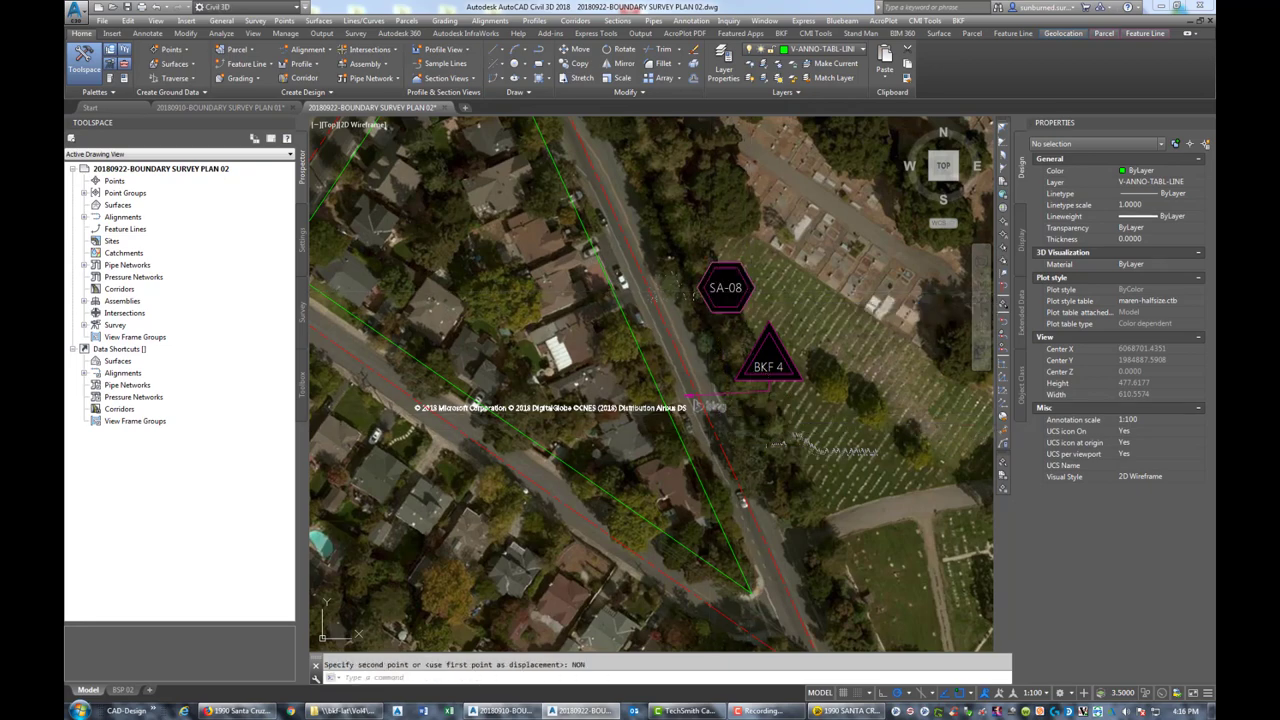
Copy the SA-22 circle tag to a spot inside the parcel
middle_click_drag(723, 286, 944, 445)
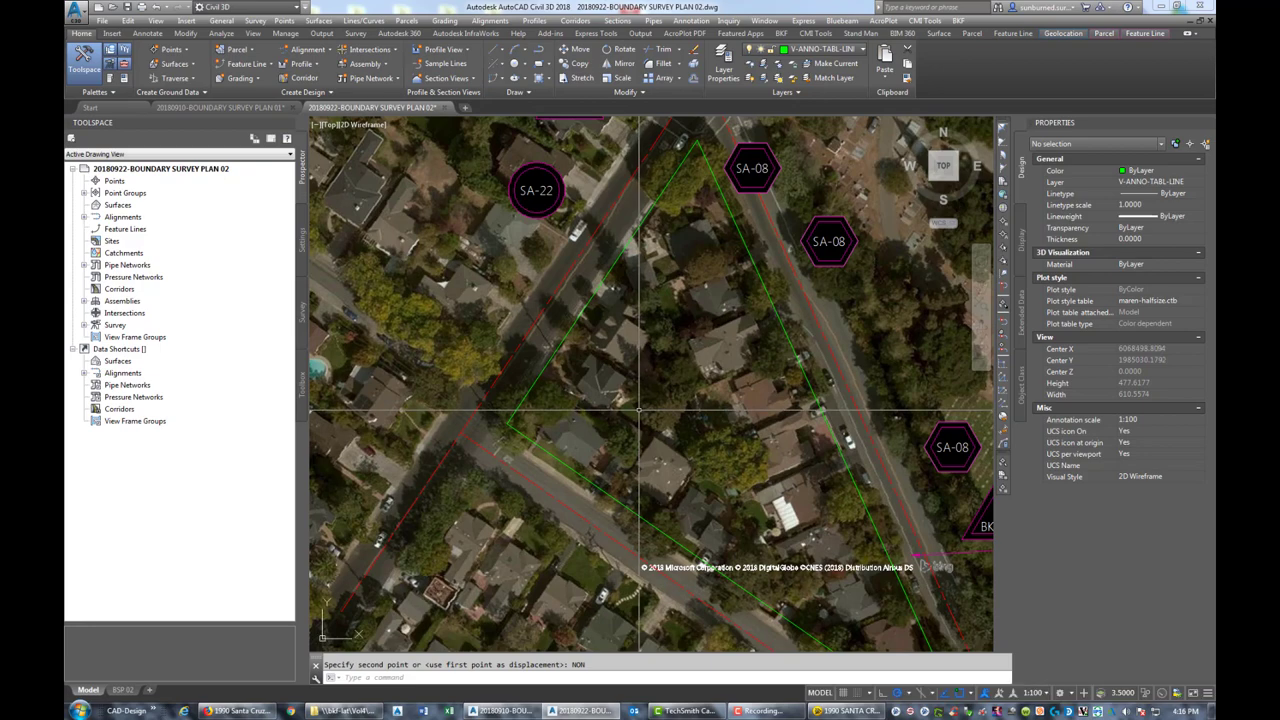
type("Co")
key("Return")
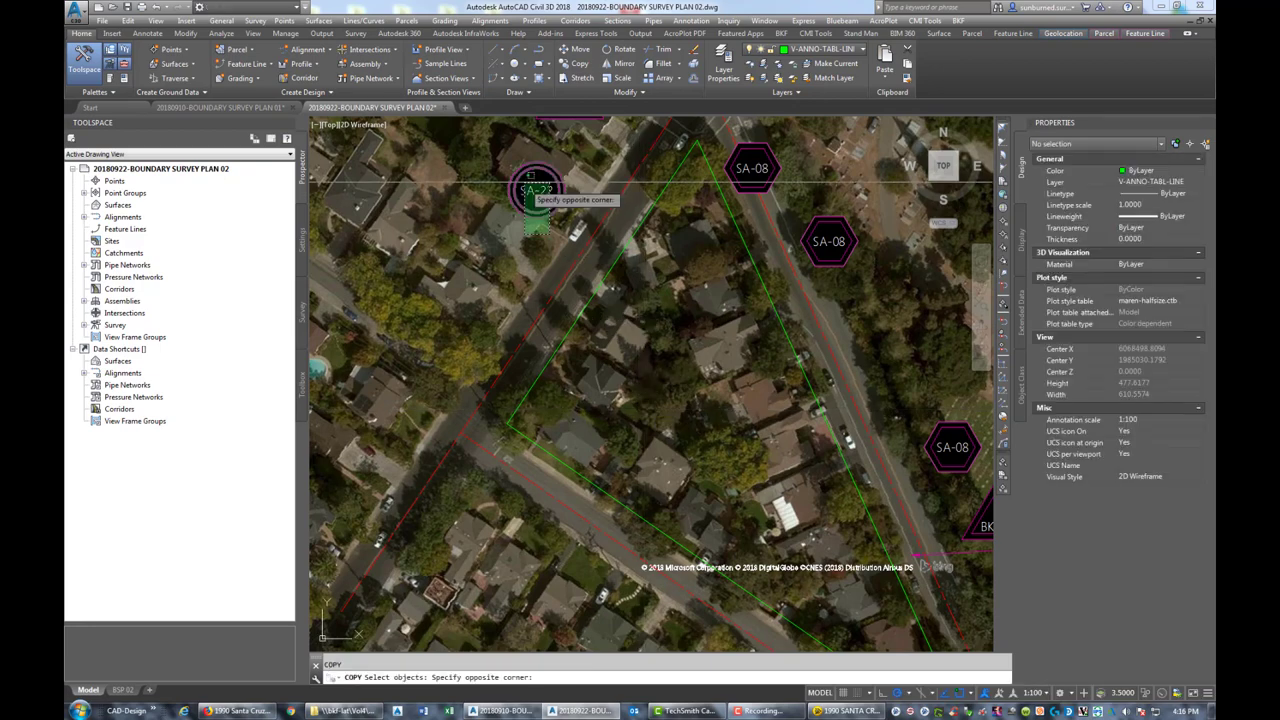
left_click(538, 202)
middle_click_drag(795, 490, 690, 425)
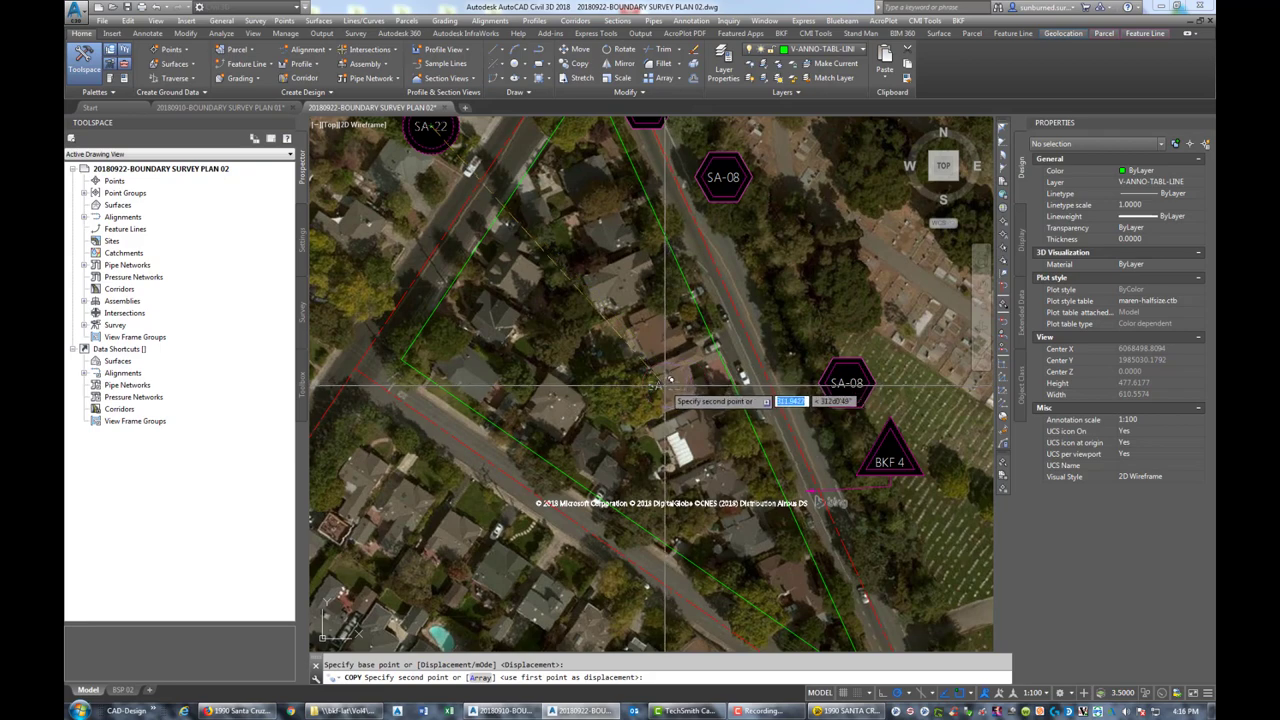
left_click(665, 383)
key("Escape")
Erase the old western group of BKF 8, SA-08 and SA-22 tags
middle_click_drag(427, 130, 727, 384)
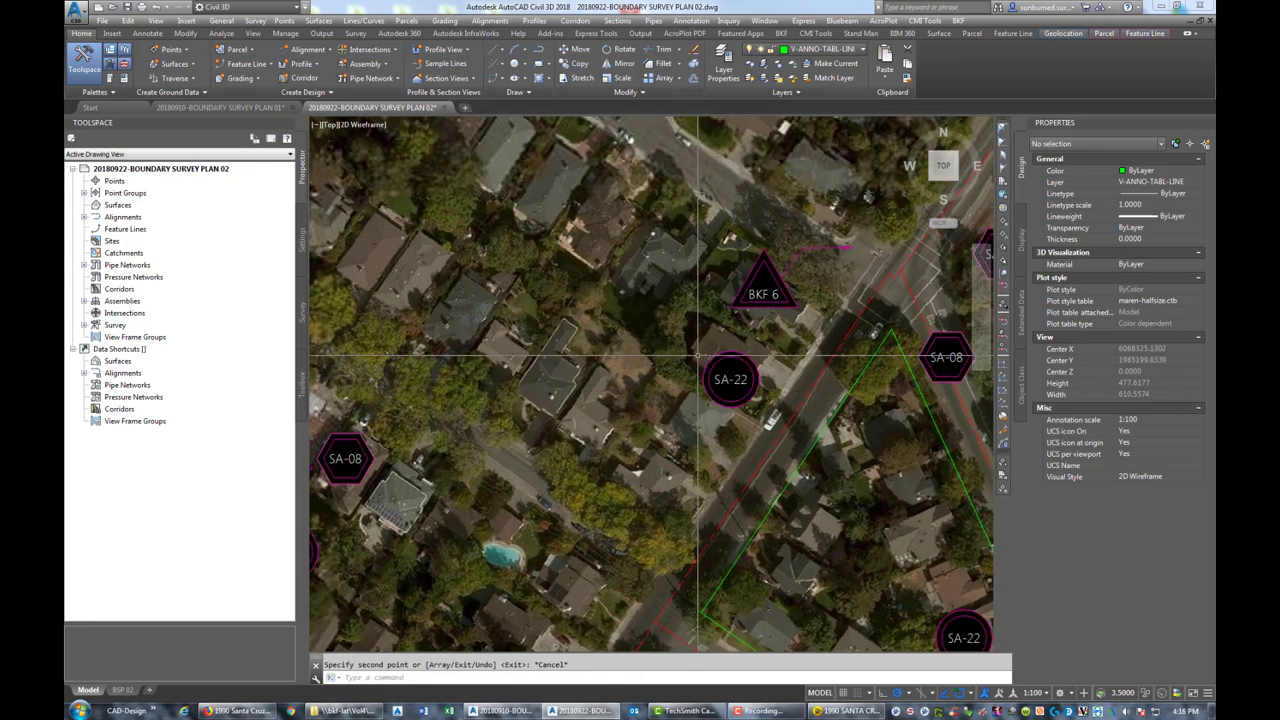
scroll(563, 360, "down", 2)
scroll(472, 350, "up", 1)
left_click(472, 350)
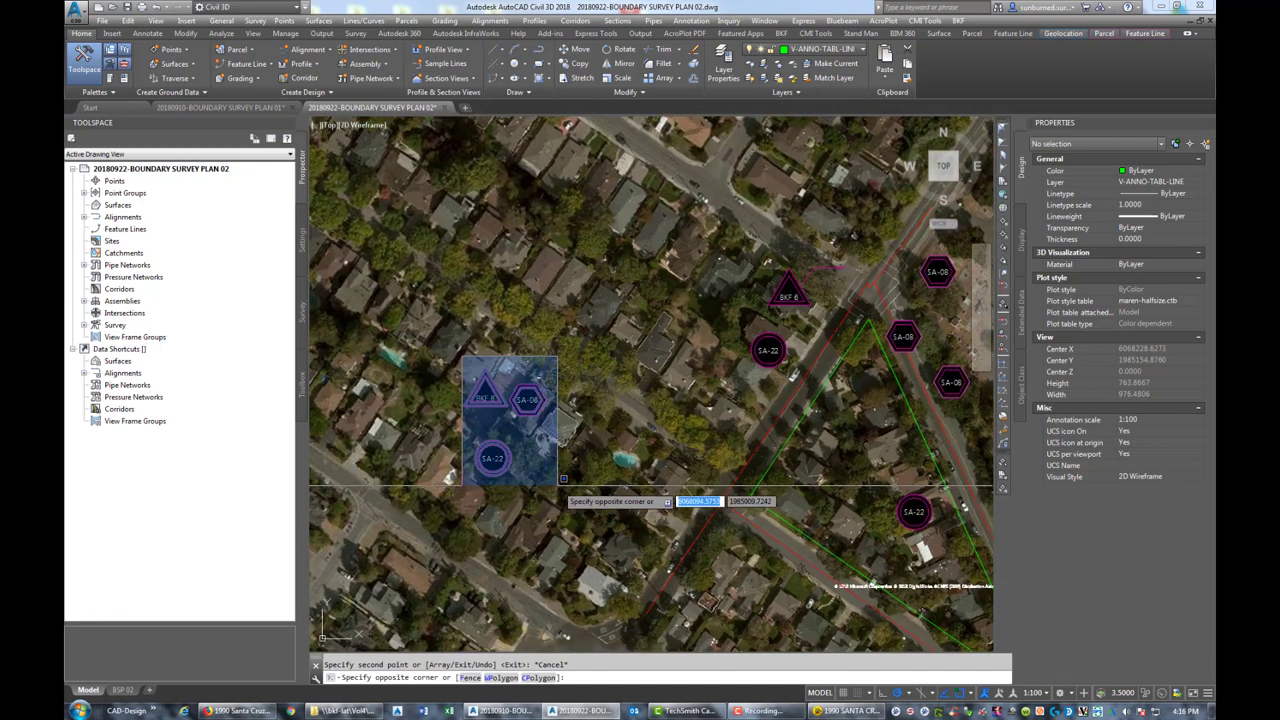
left_click(560, 483)
key("Delete")
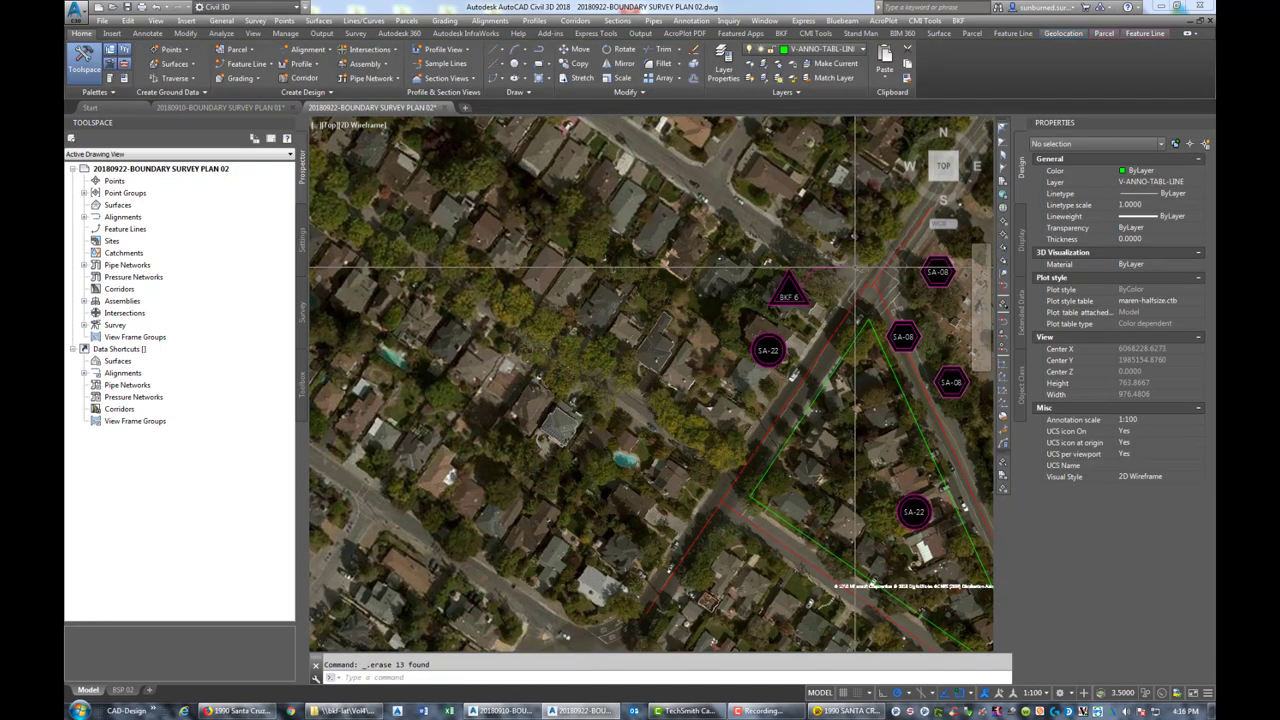
Copy the leader arrow from near BKF 6 to the parcel's west line
scroll(855, 268, "up", 3)
type("ct o")
key("Return")
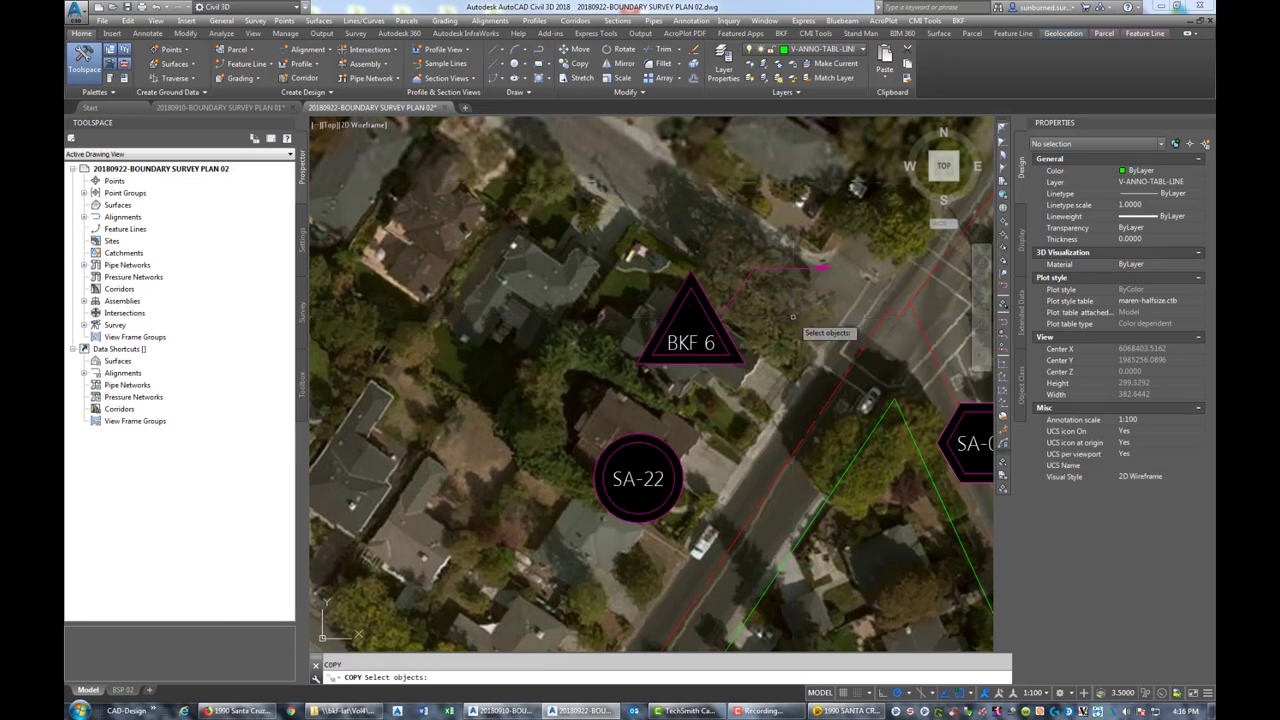
left_click(835, 272)
key("Return")
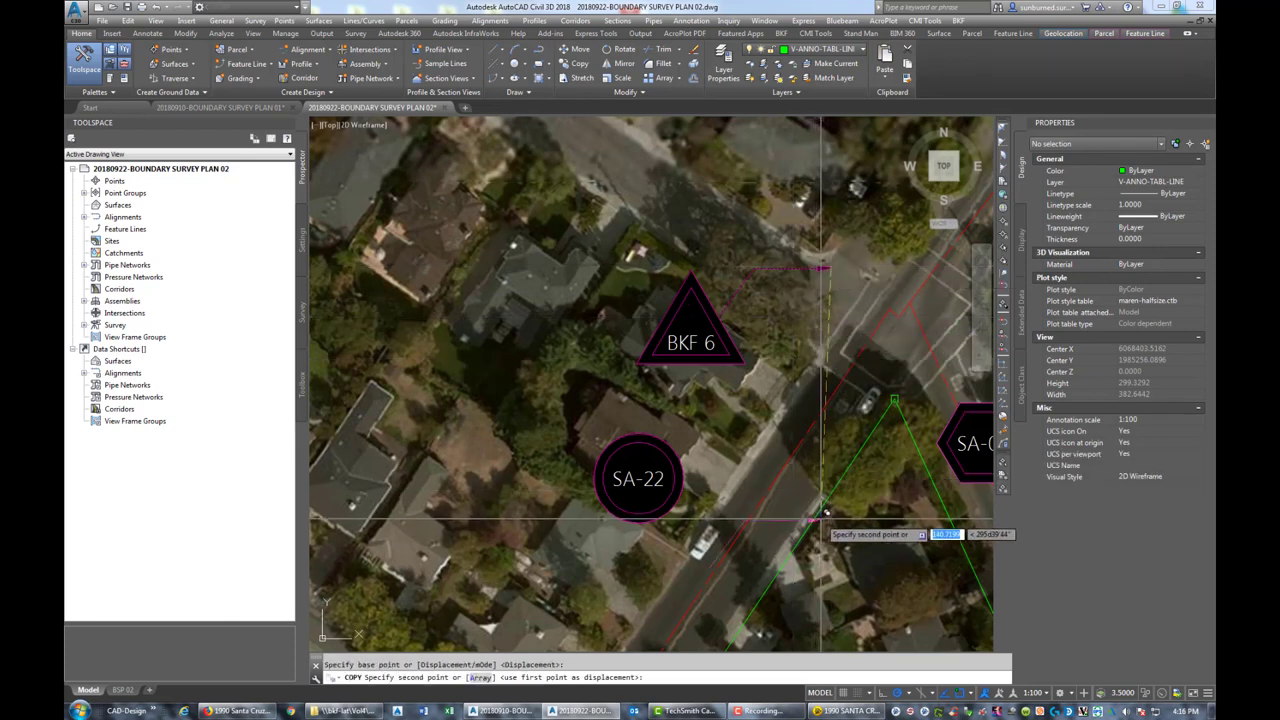
left_click(815, 522)
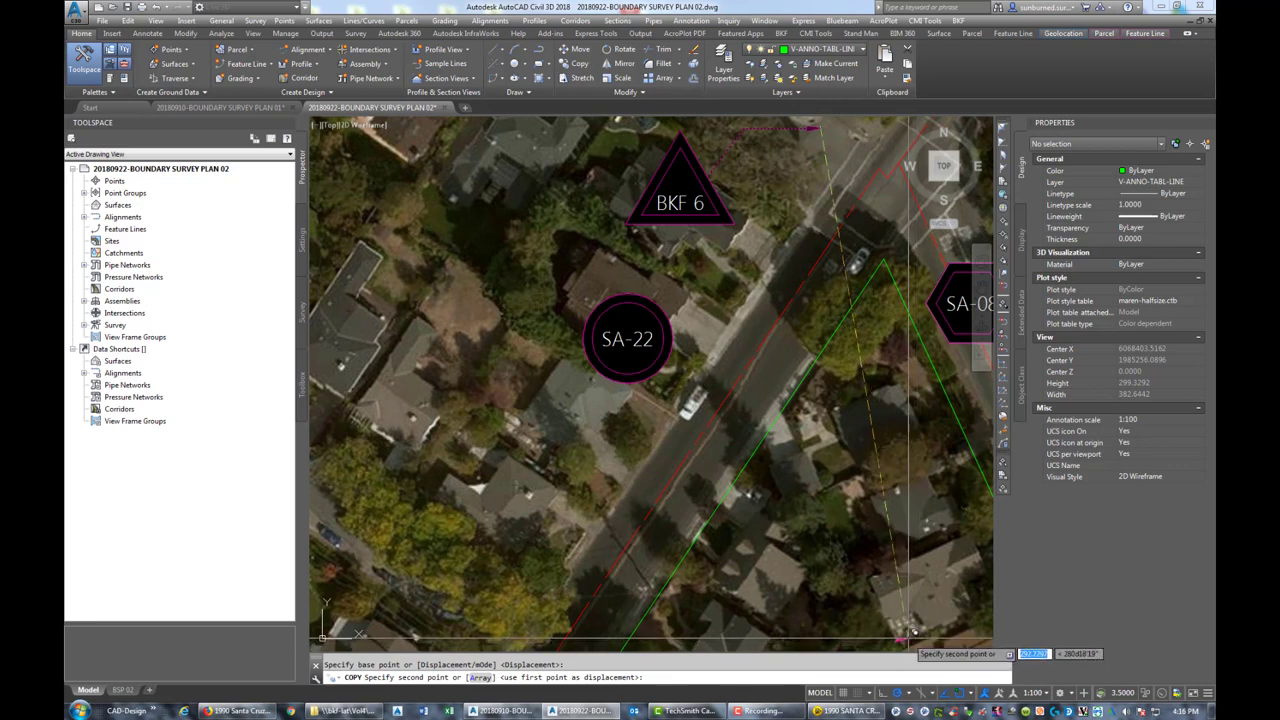
left_click(748, 435)
key("Escape")
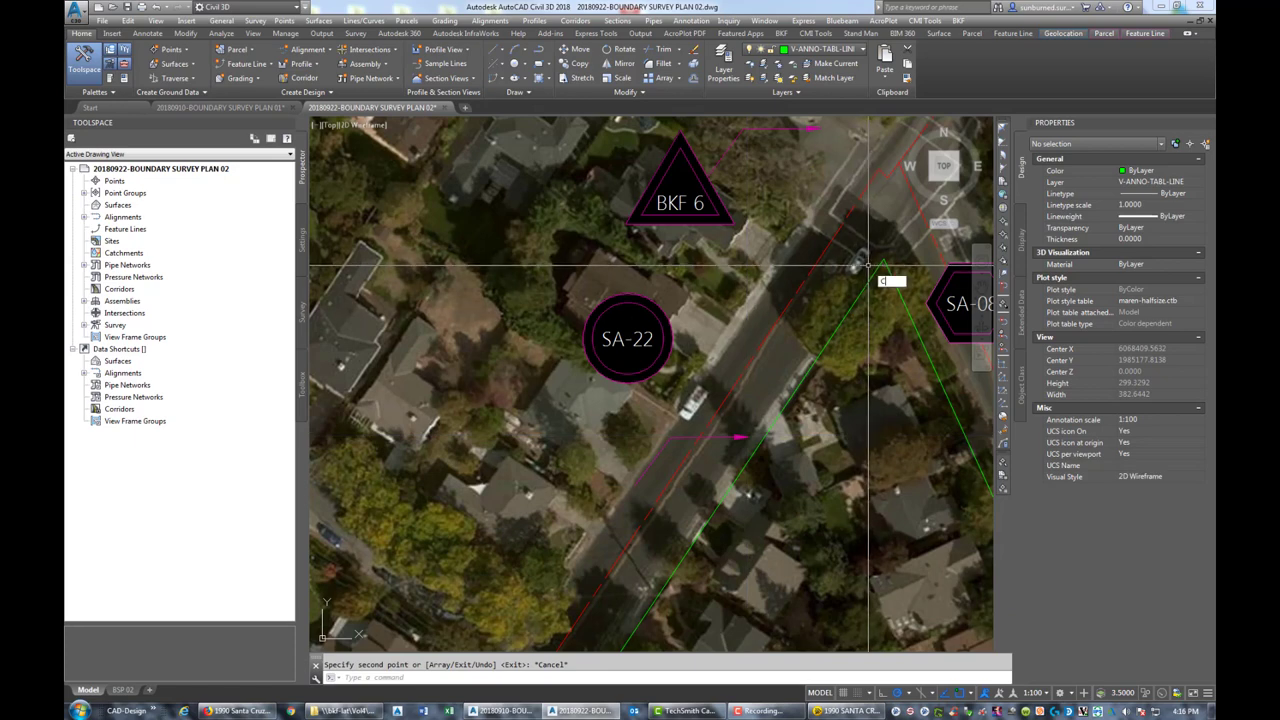
Draw a guide circle of radius 130 centred on the parcel corner
type("c")
key("Return")
left_click(878, 258)
type("130")
key("Return")
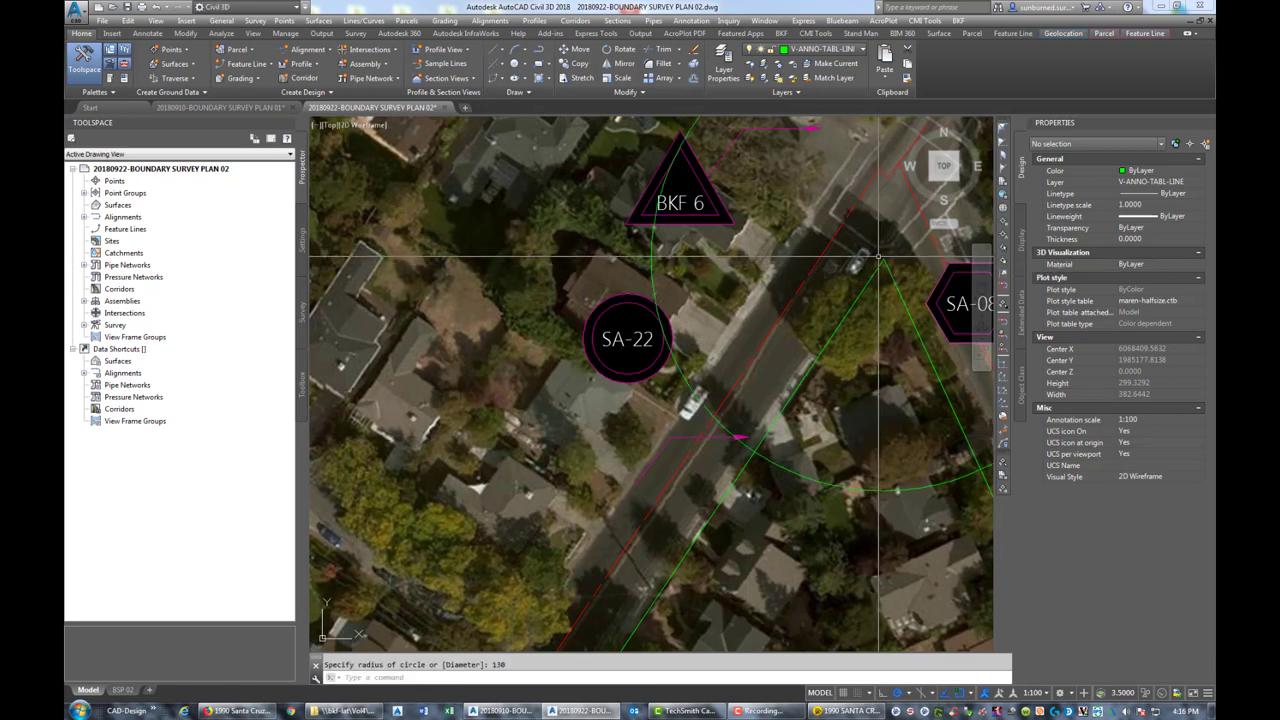
Stretch the copied leader's arrow tip to where the green lines cross and its vertex to SA-22
left_click(720, 435)
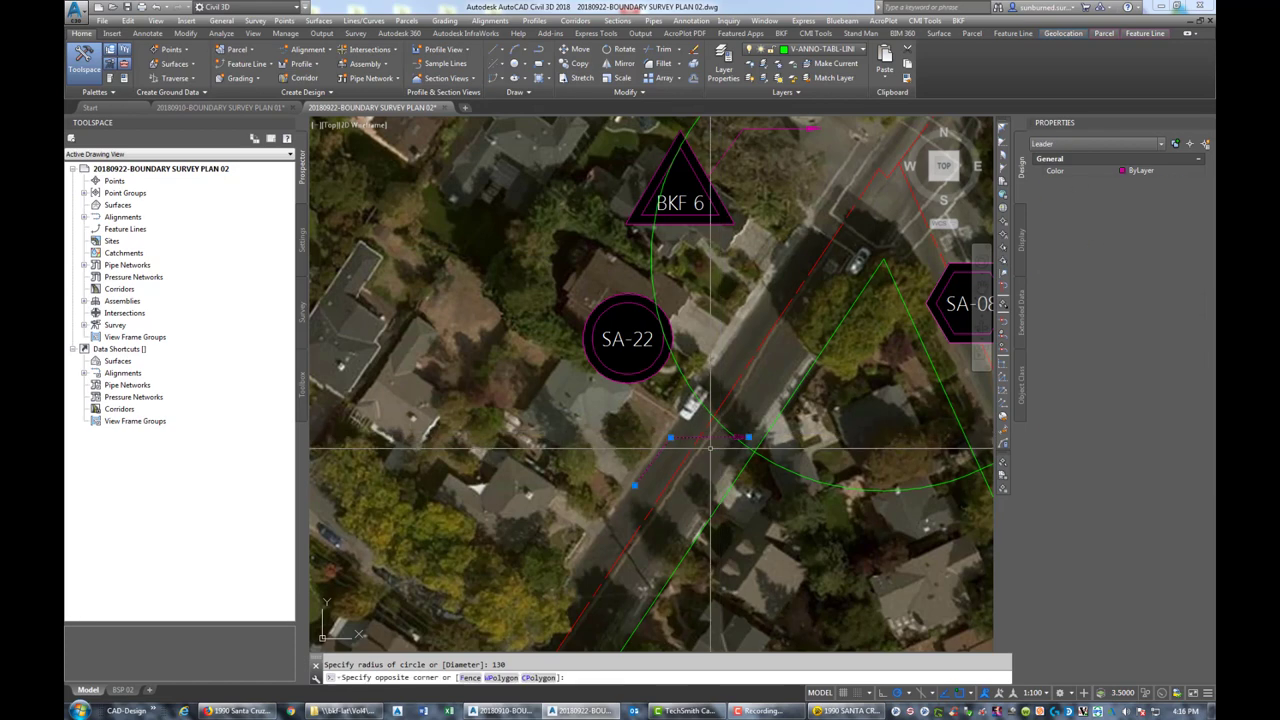
left_click(746, 438)
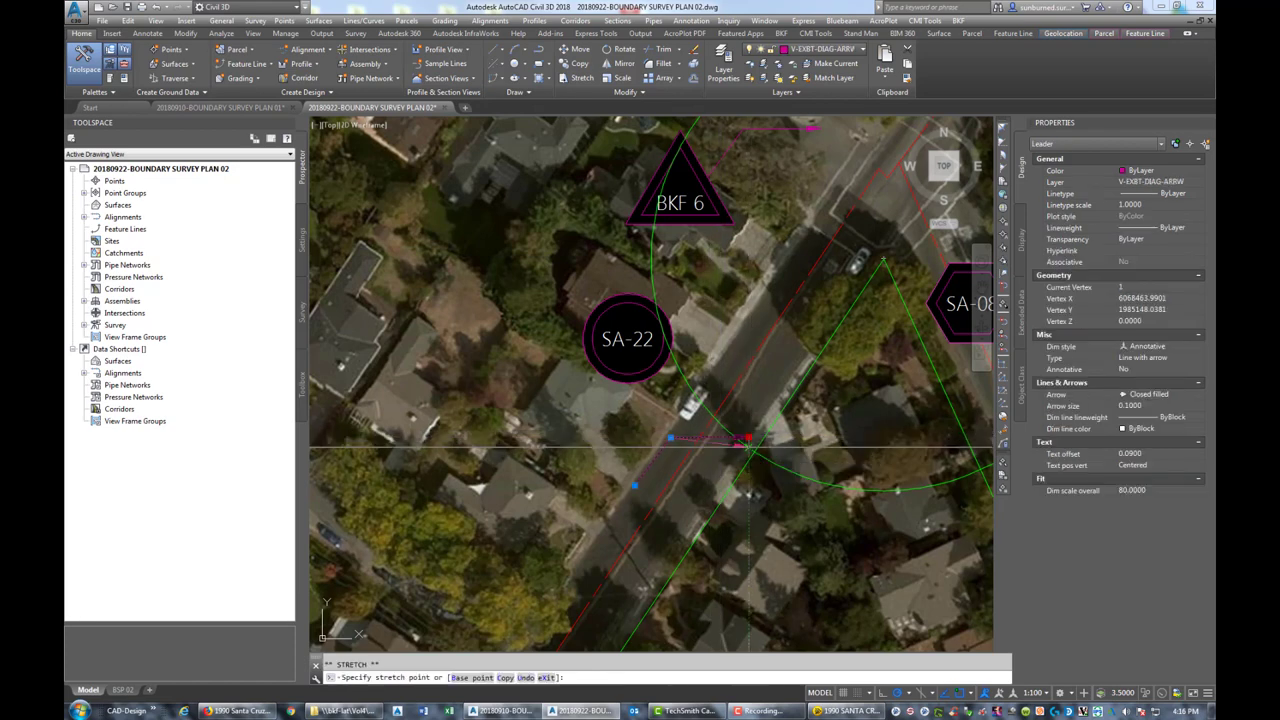
left_click(754, 452)
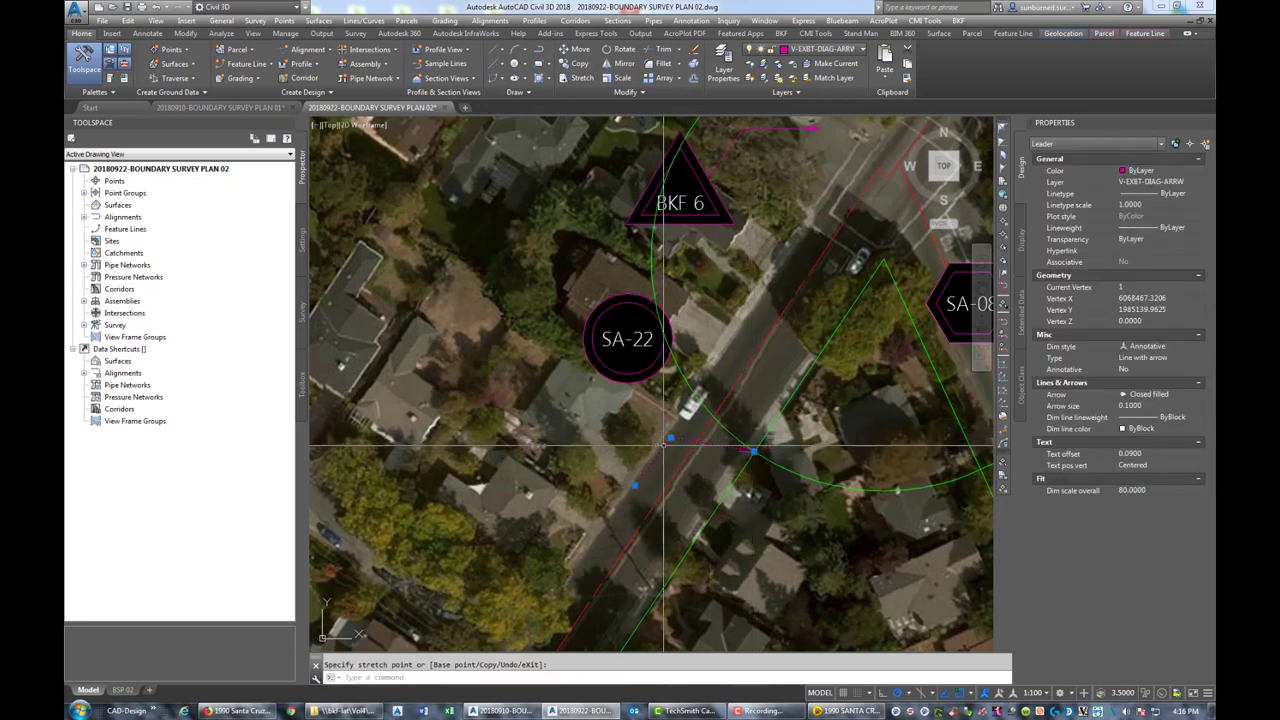
scroll(752, 452, "up", 6)
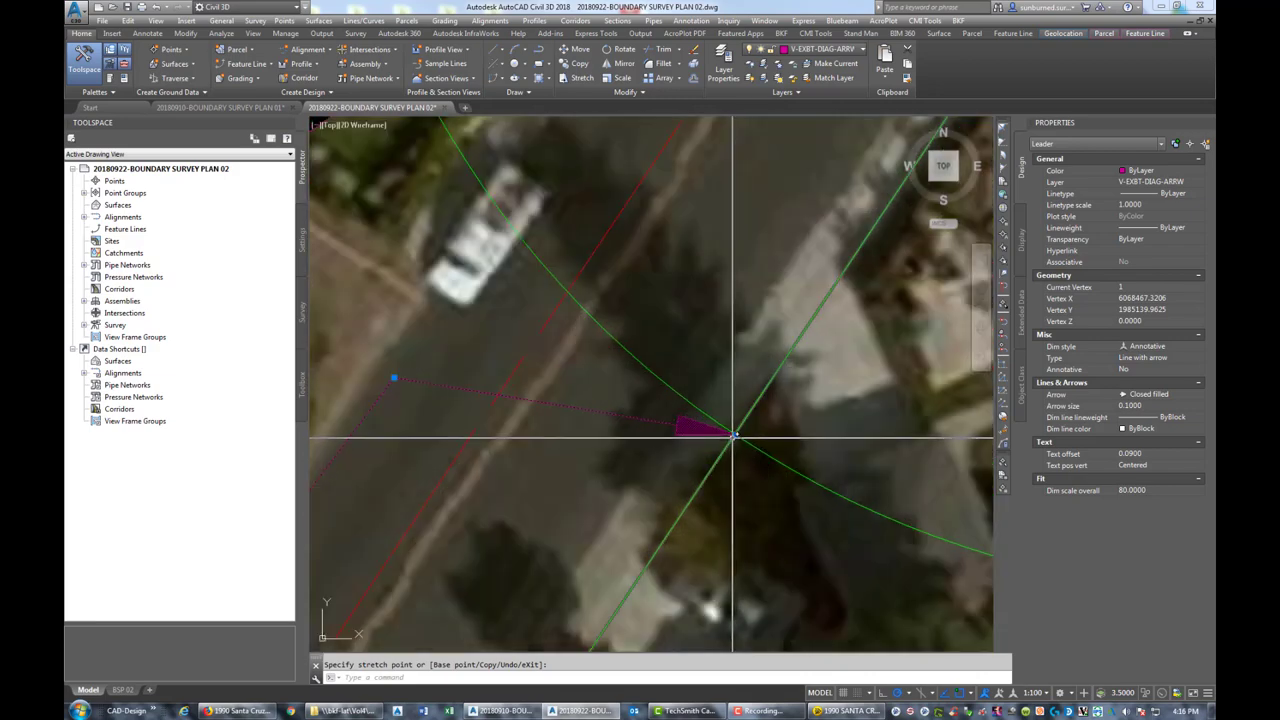
left_click(735, 435)
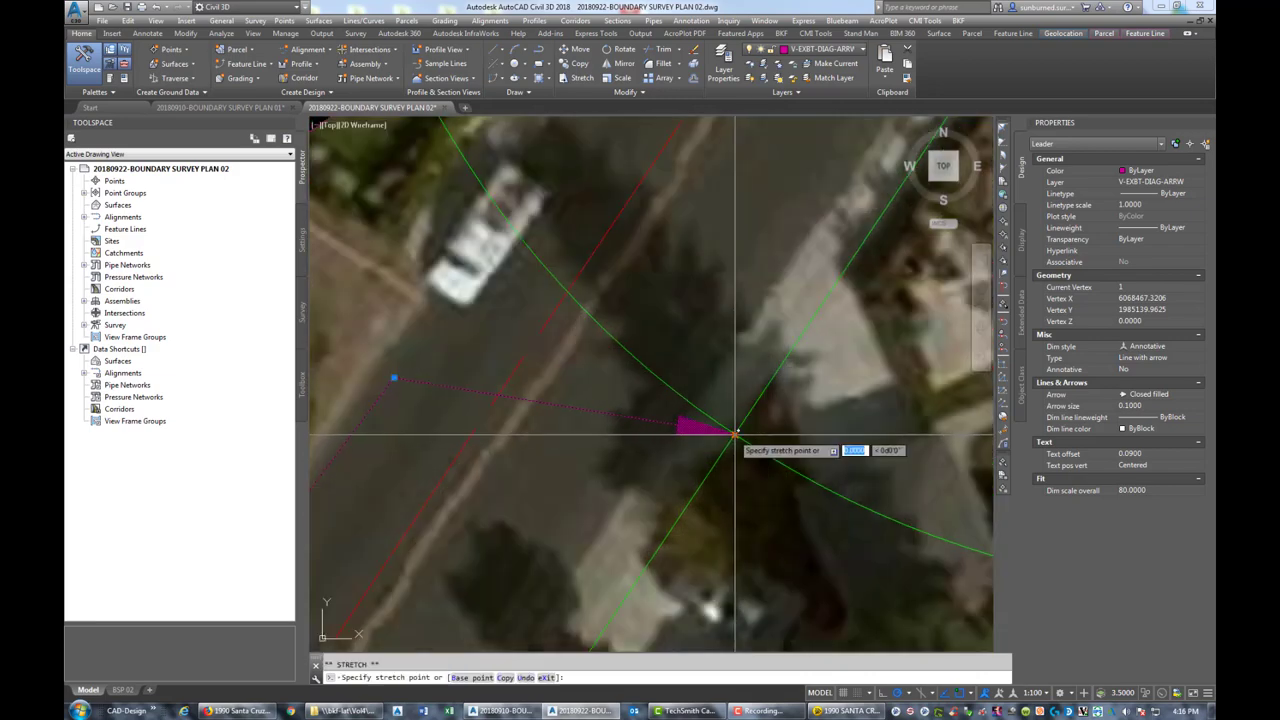
left_click(686, 403)
scroll(516, 452, "down", 3)
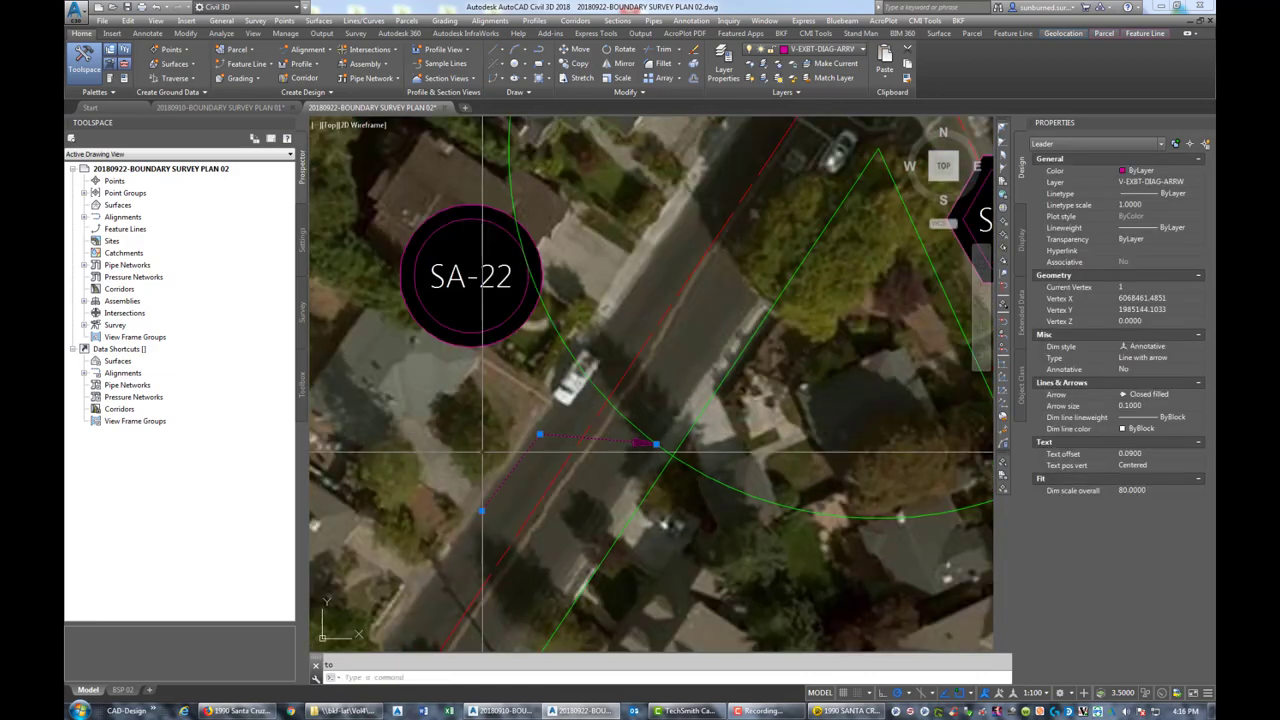
left_click(481, 511)
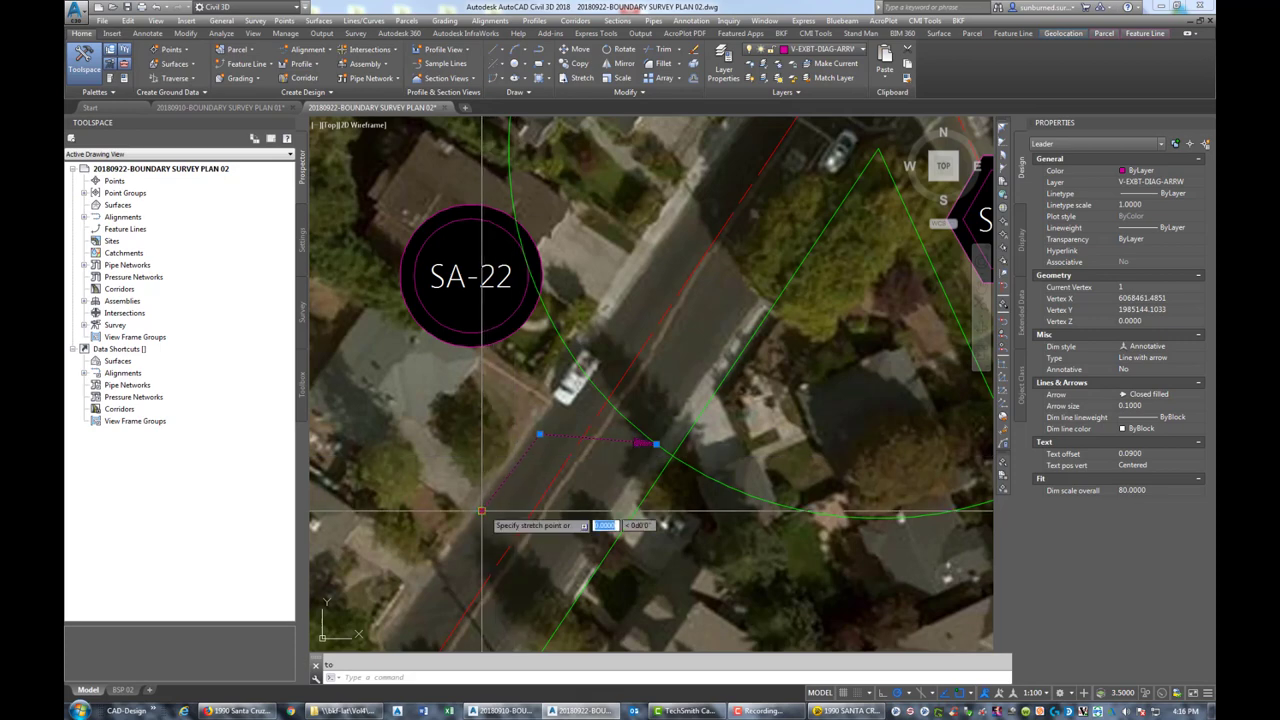
left_click(469, 347)
left_click(540, 434)
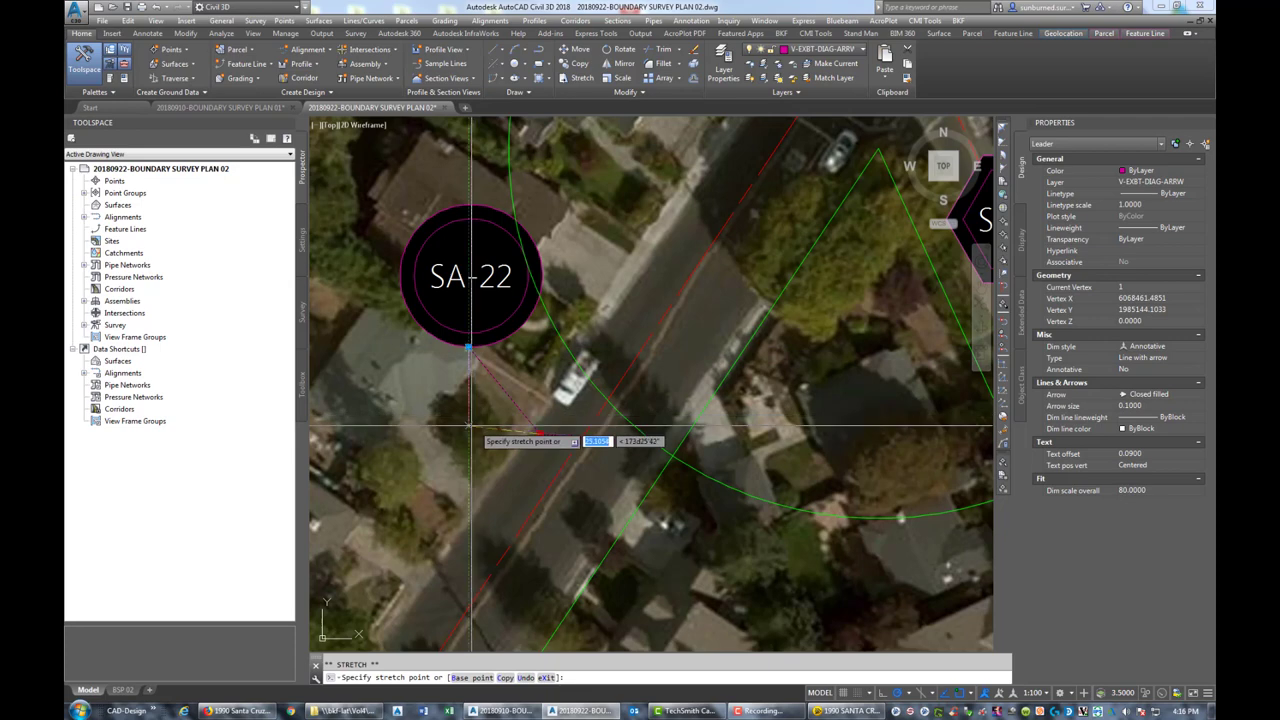
key("Escape")
key("Escape")
scroll(462, 470, "down", 2)
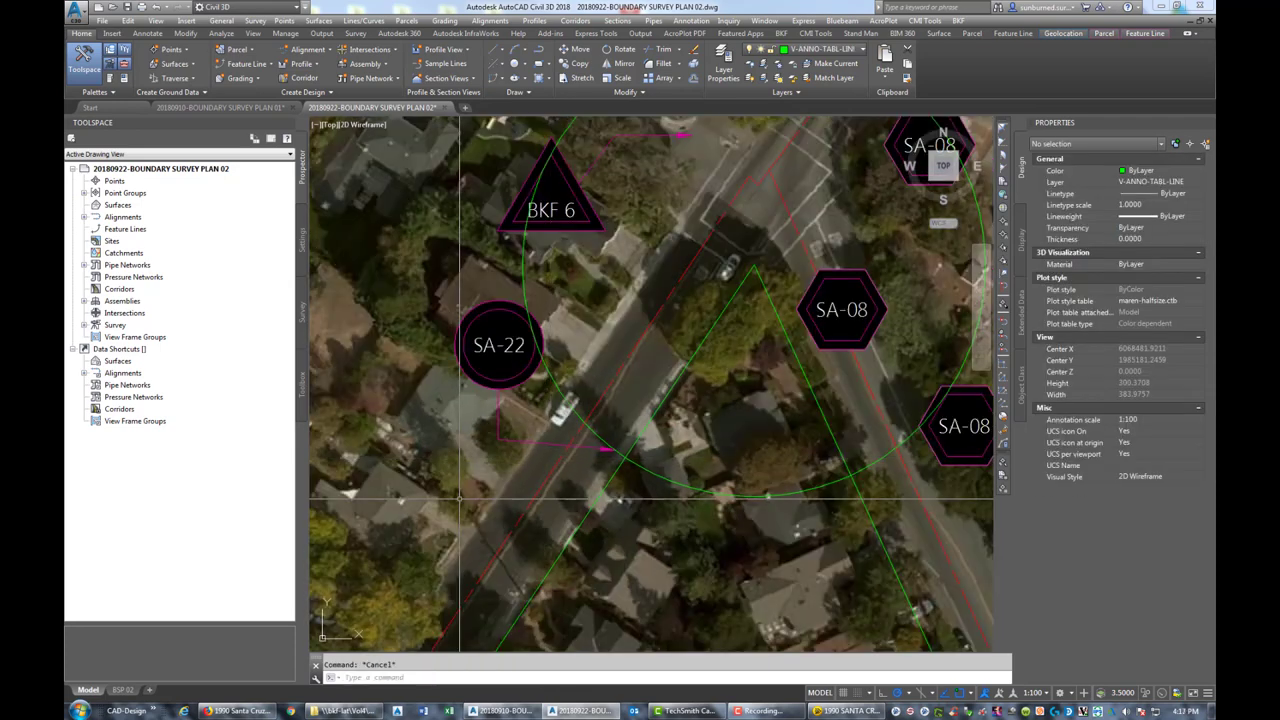
Delete the green circle and copy the leader beside the SA-08 hexagon
left_click(638, 461)
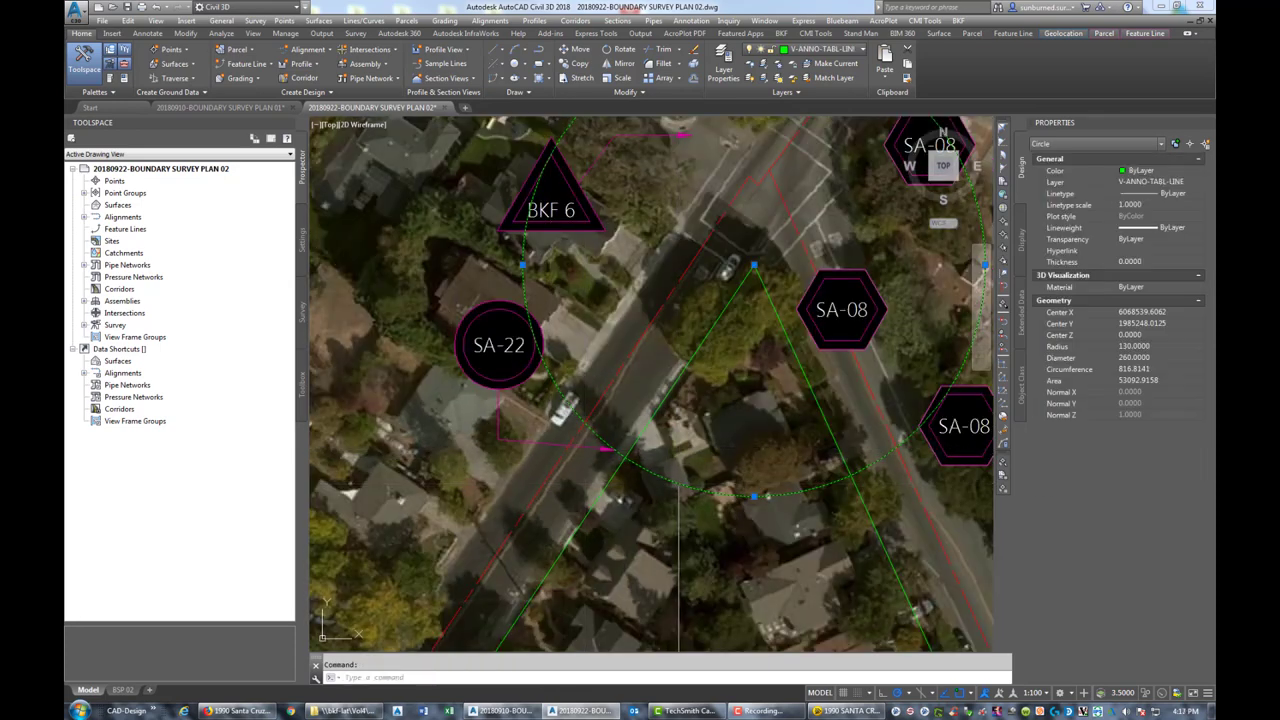
key("Delete")
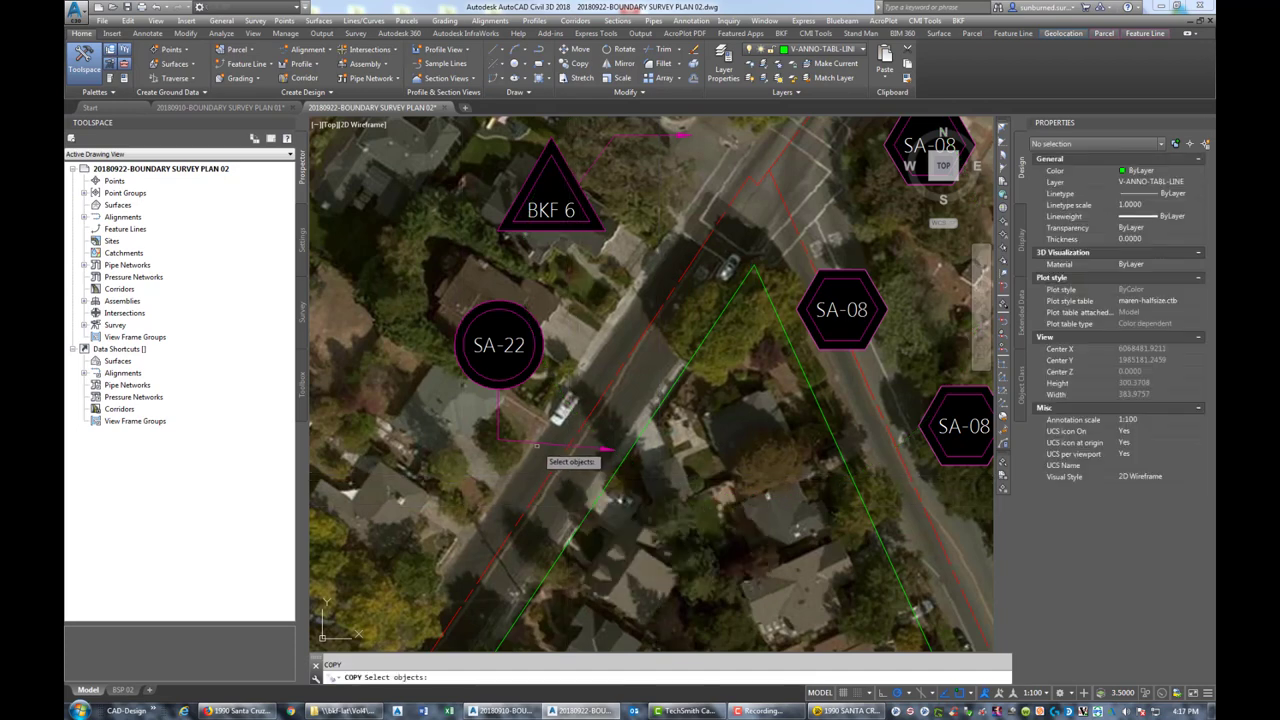
key("Return")
left_click(498, 439)
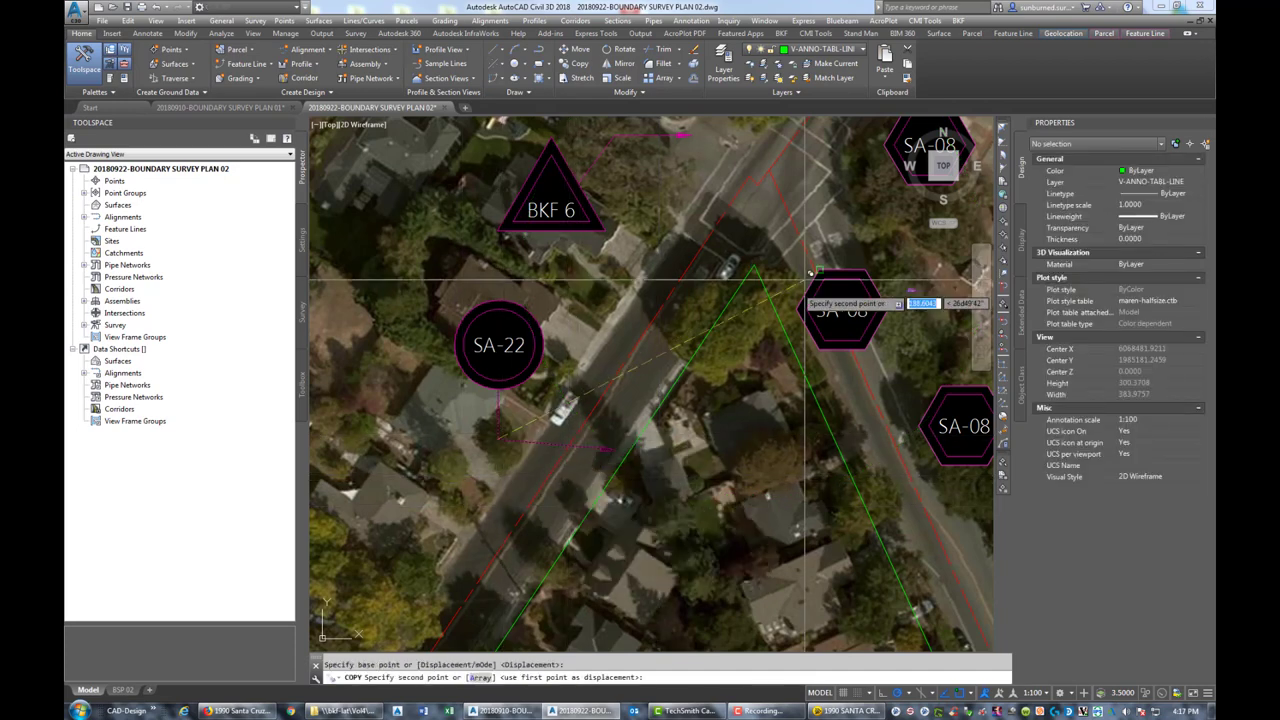
scroll(870, 230, "up", 2)
middle_click_drag(872, 228, 800, 306)
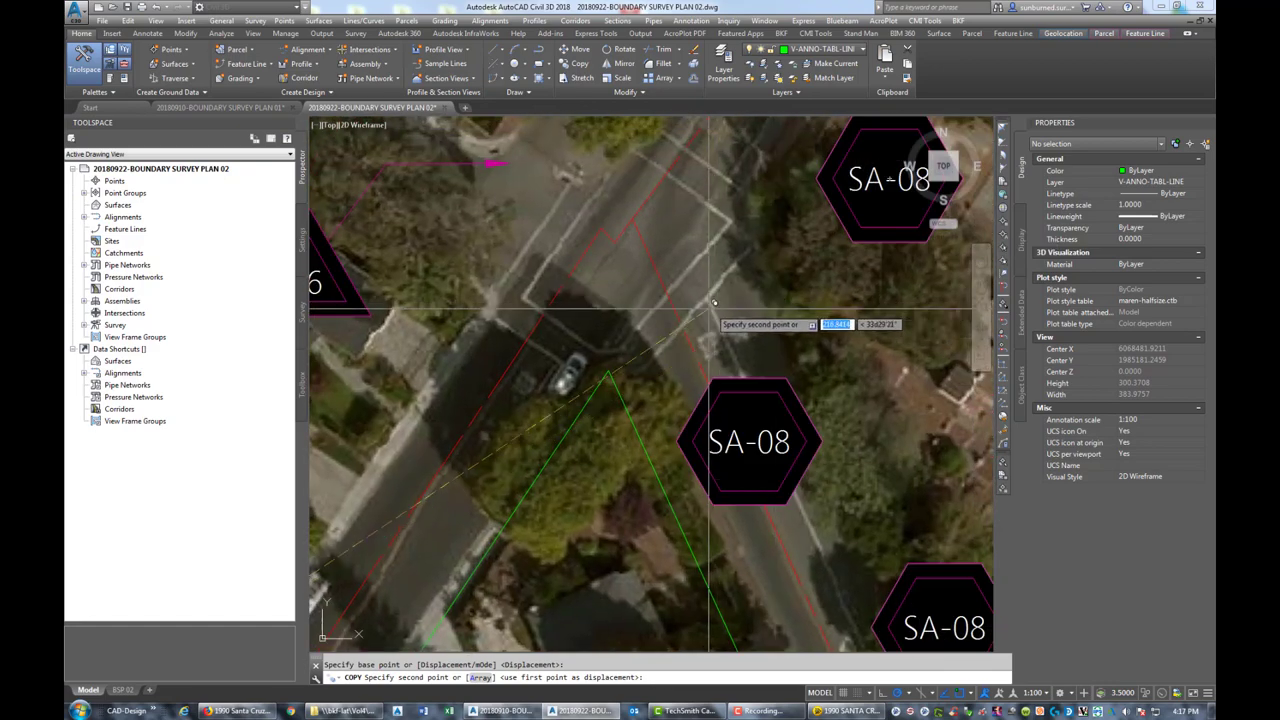
left_click(738, 302)
key("Escape")
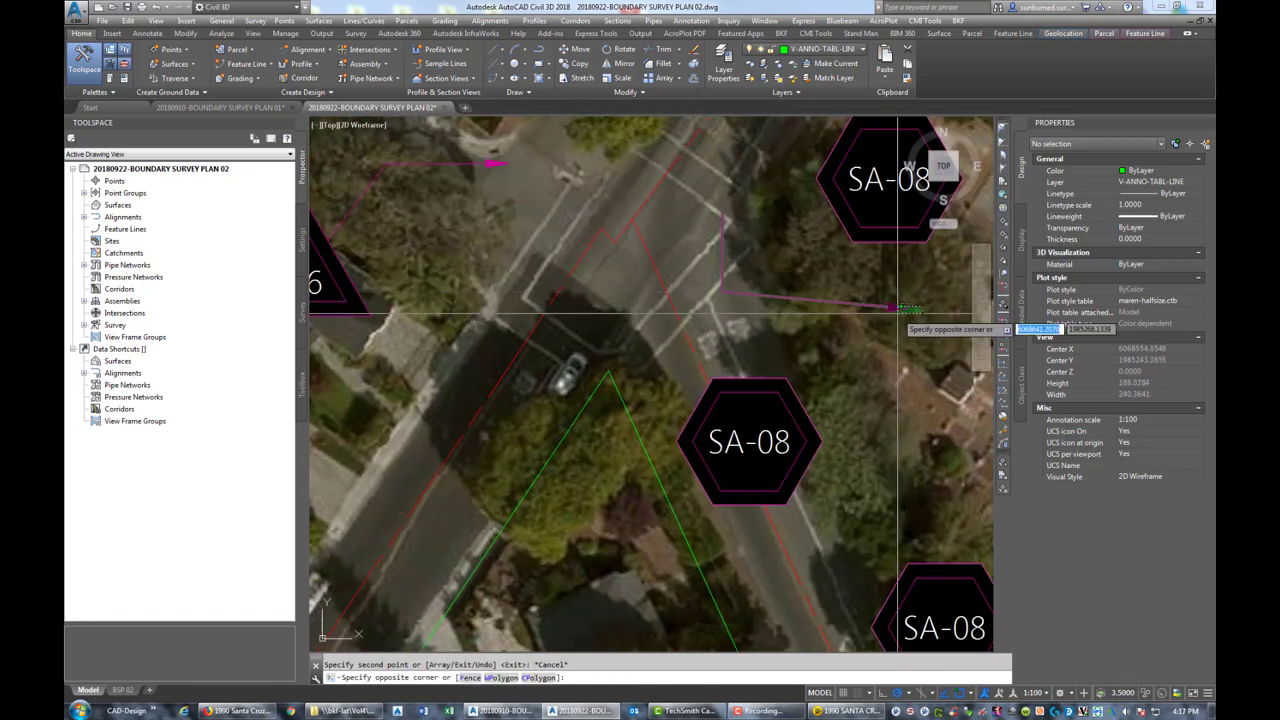
Stretch the copied leader's arrow to the triangle apex and its vertices to the SA-08 hexagon
left_click(920, 308)
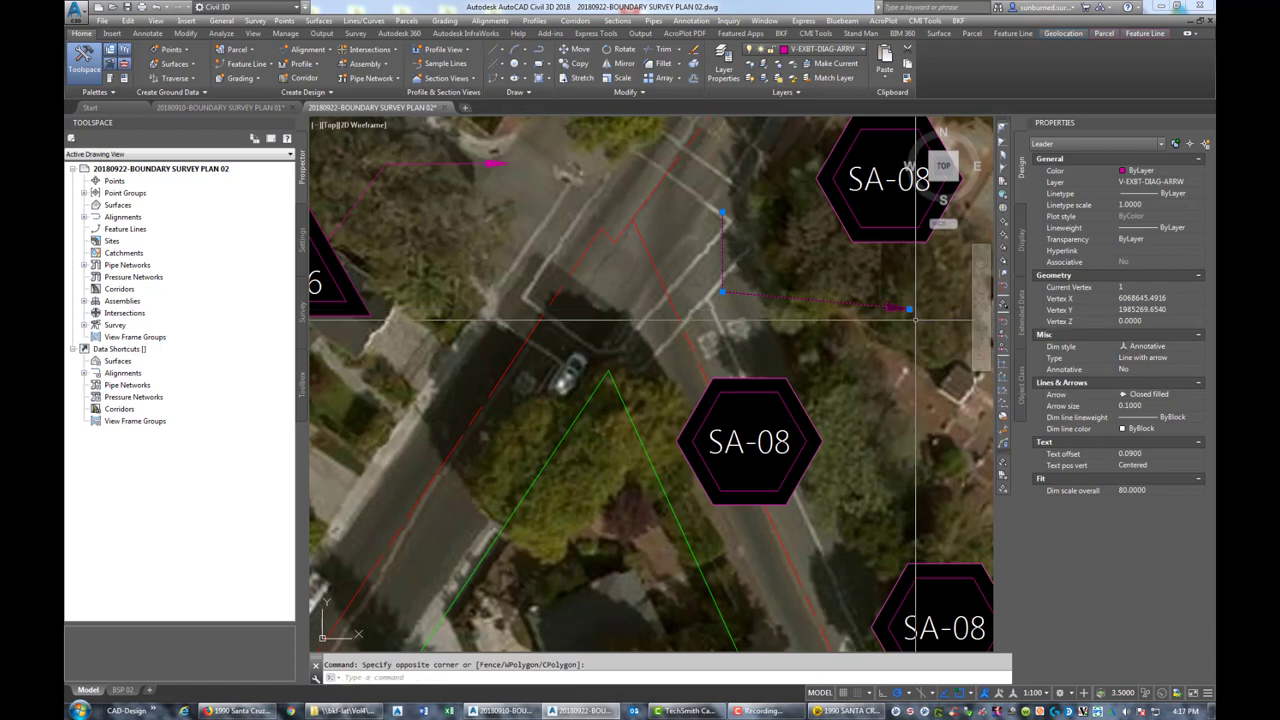
left_click(908, 309)
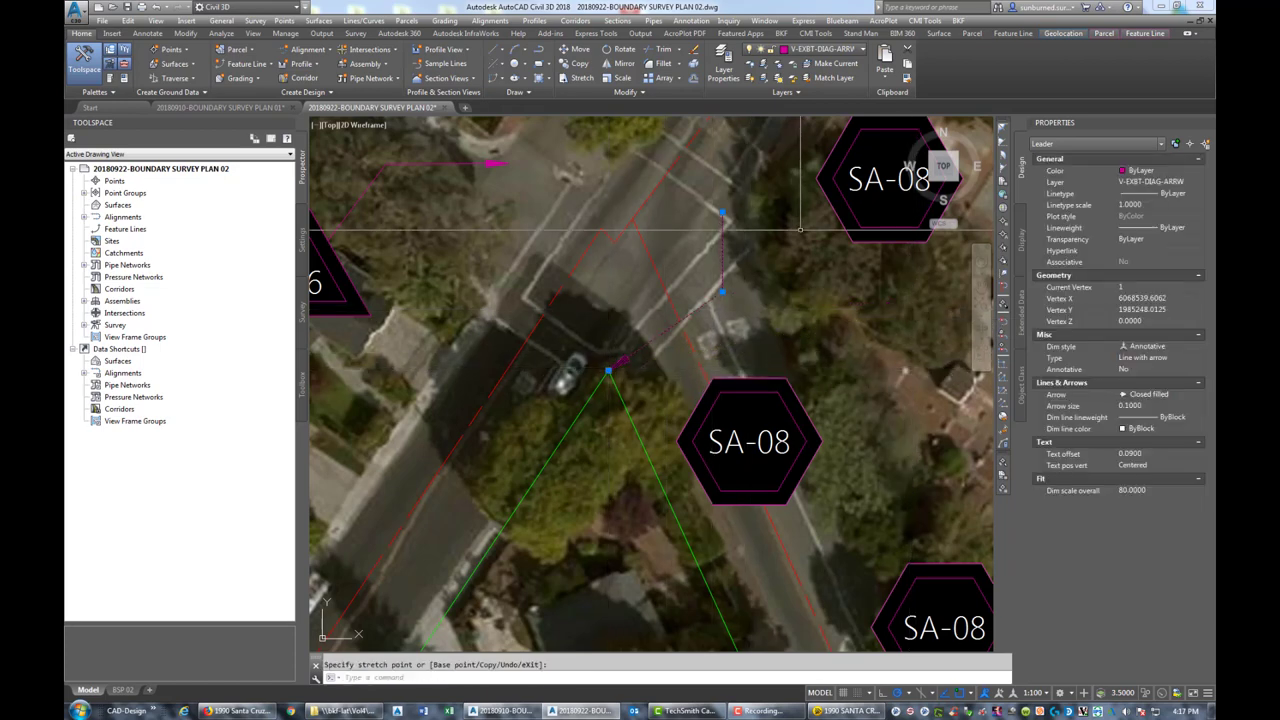
left_click(722, 213)
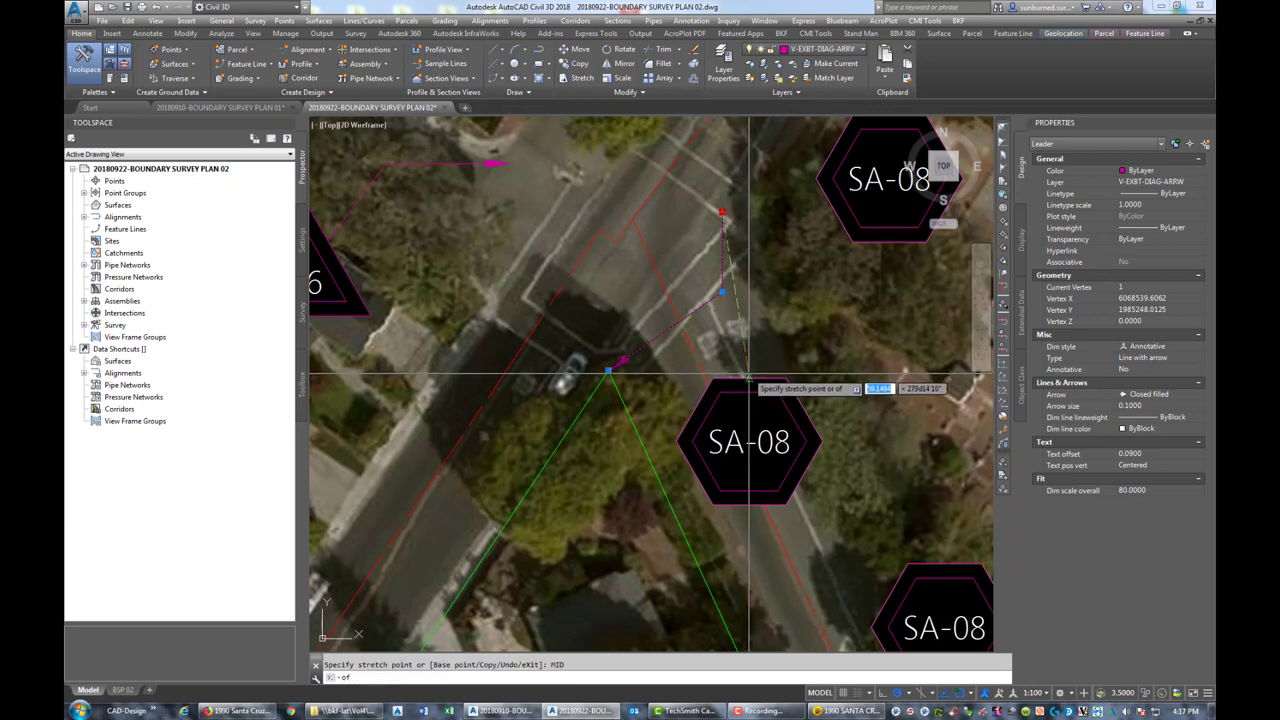
left_click(746, 379)
left_click(722, 290)
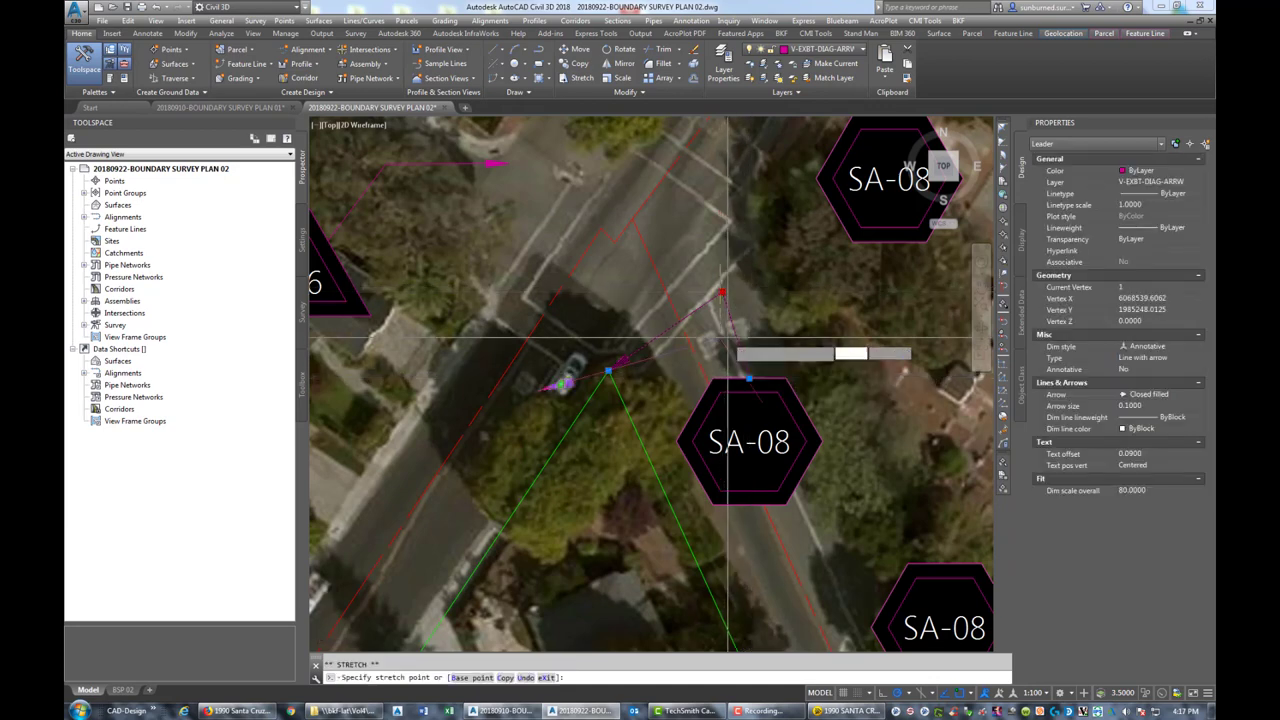
scroll(730, 338, "up", 4)
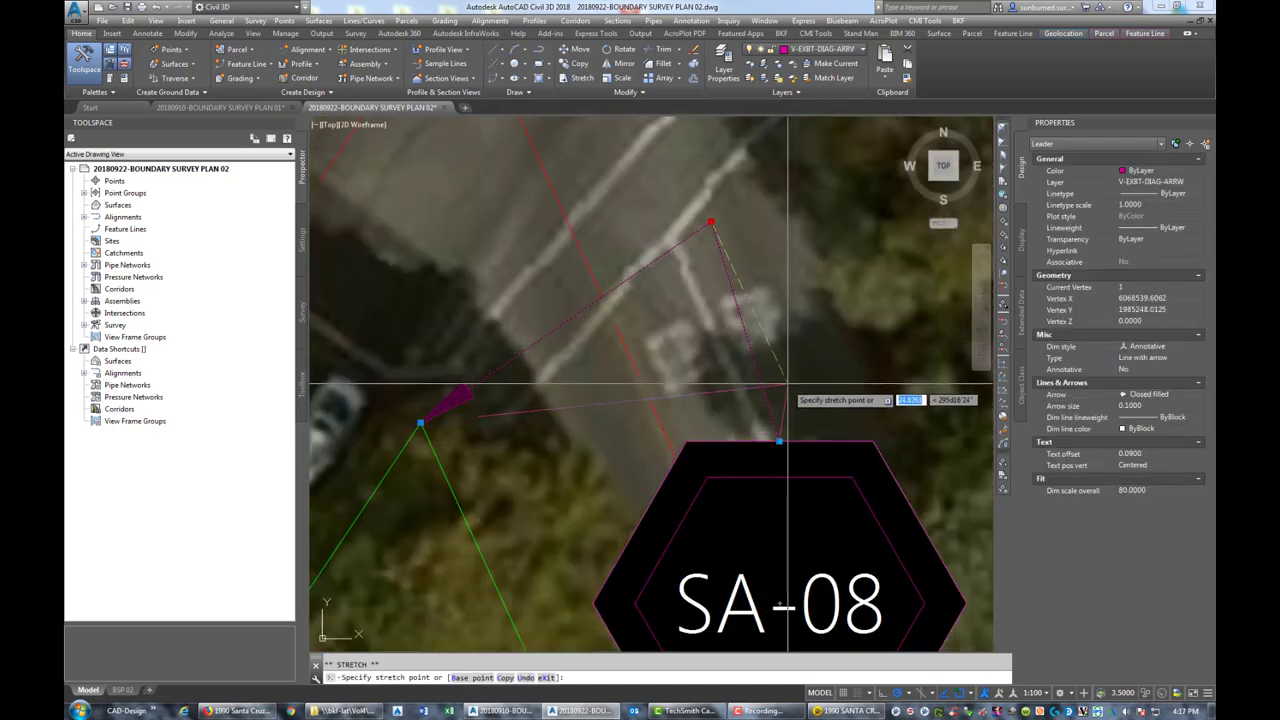
left_click(779, 381)
key("Escape")
key("Escape")
scroll(805, 335, "down", 5)
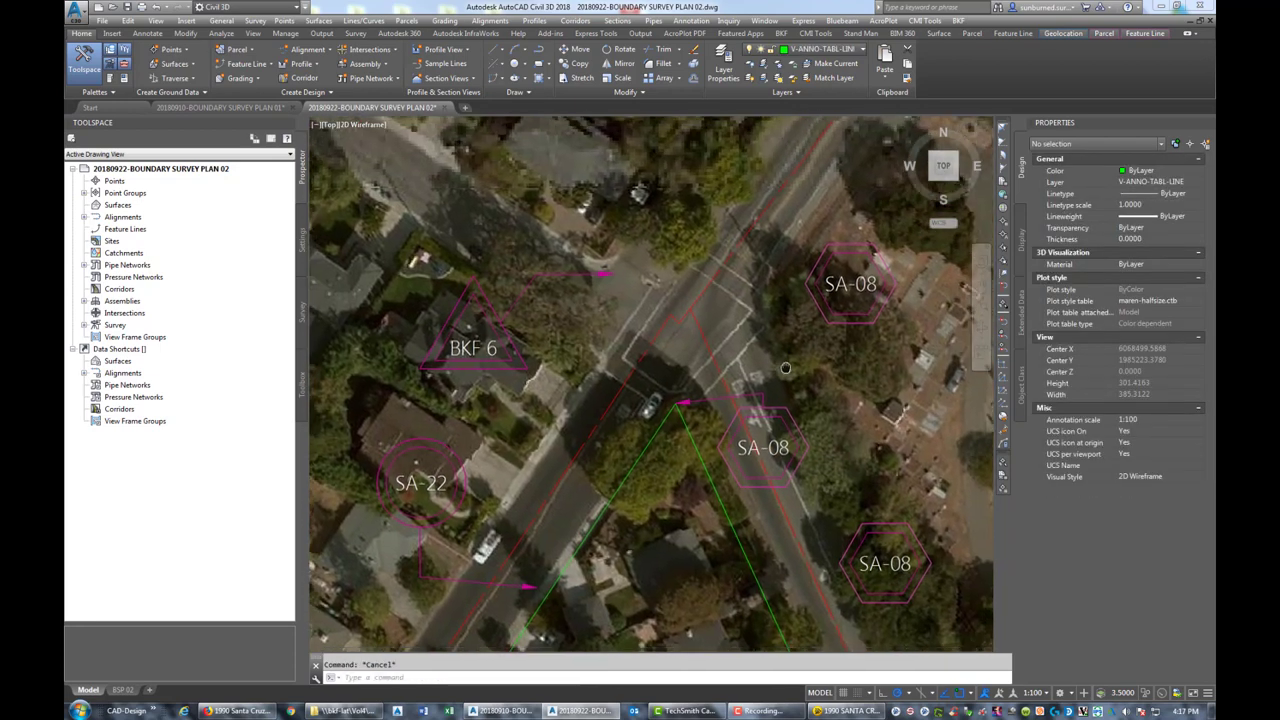
Copy the leader to just above the upper SA-08 hexagon tag and adjust its end point
type("ct o")
key("Return")
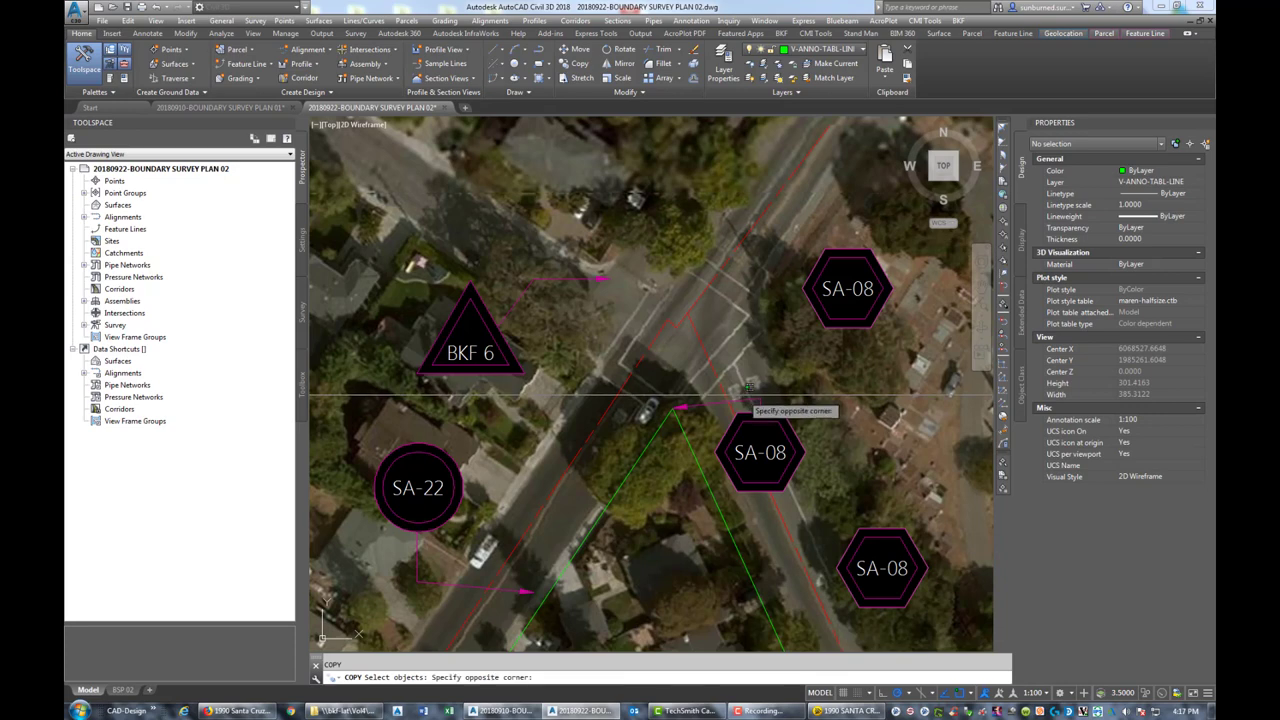
left_click(748, 392)
left_click(746, 395)
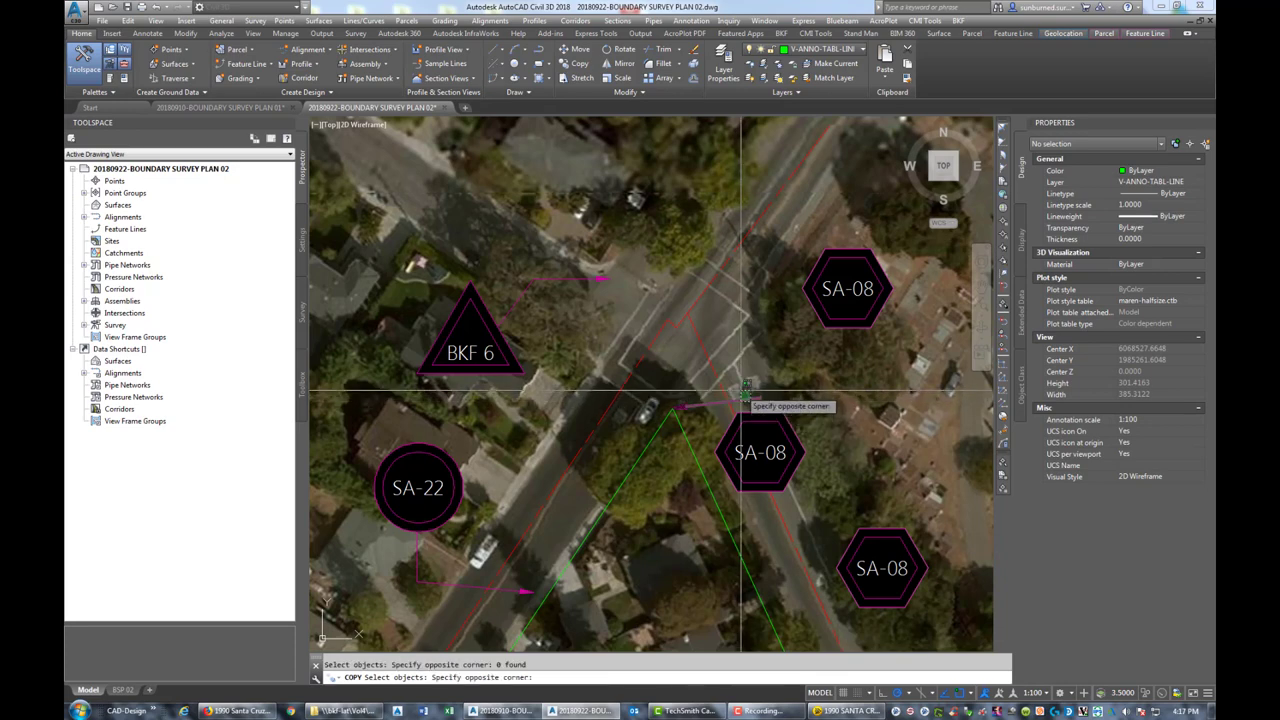
key("Return")
left_click(762, 396)
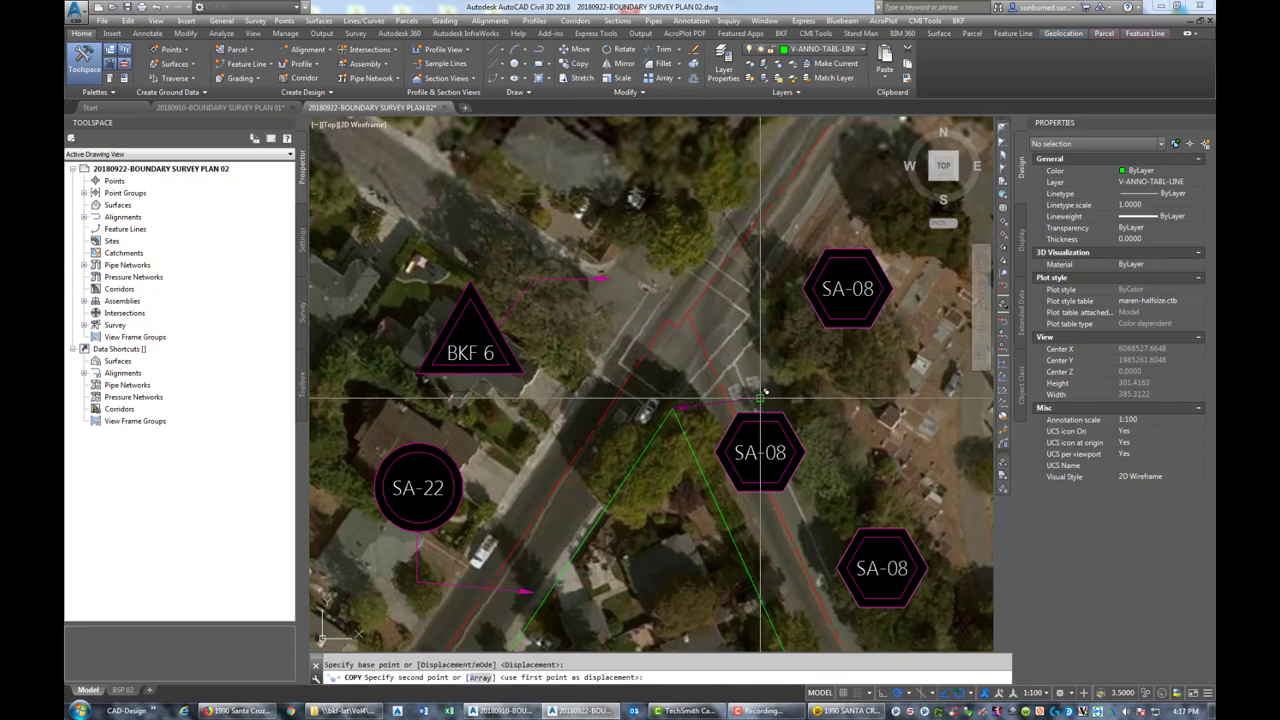
left_click(846, 214)
key("Escape")
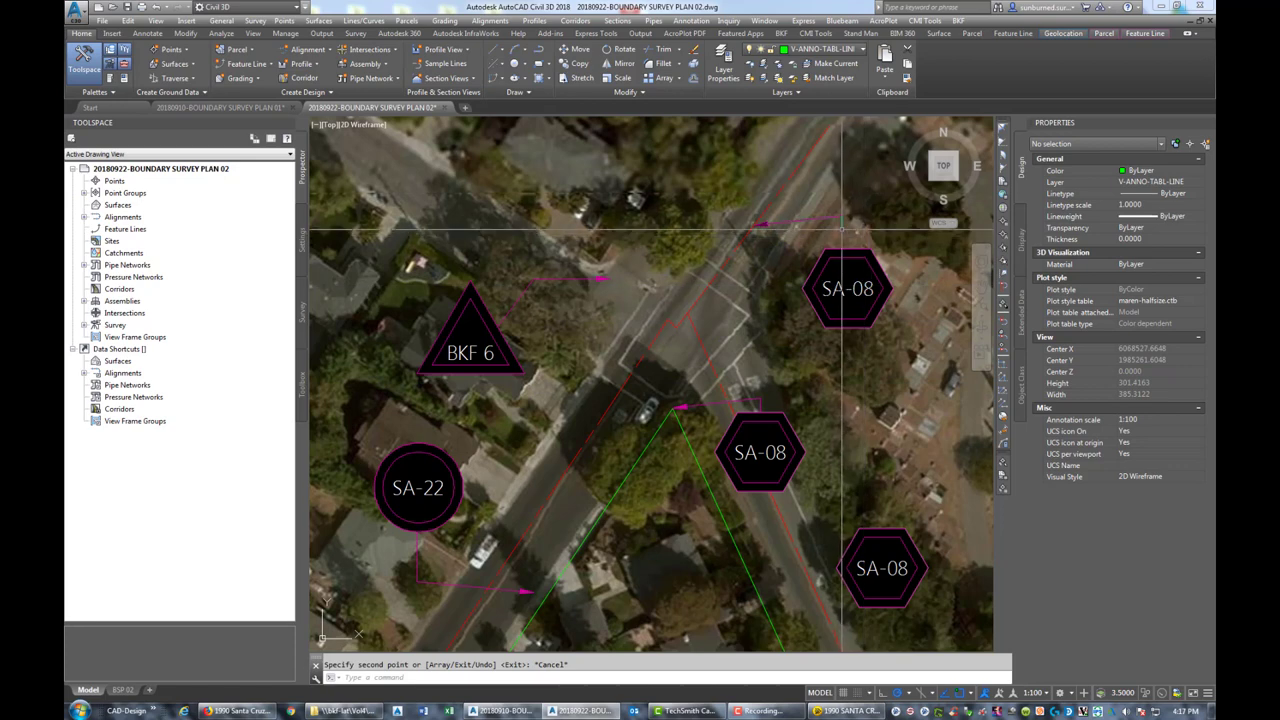
left_click(842, 233)
left_click(842, 231)
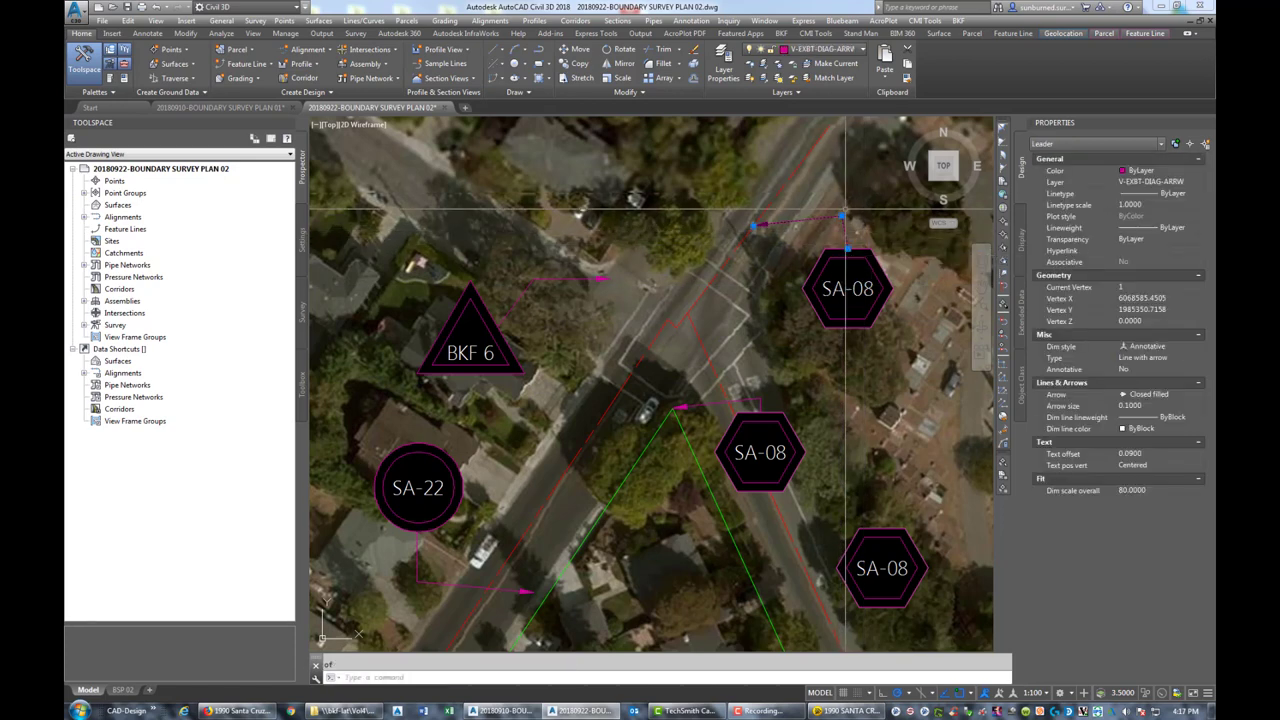
key("Escape")
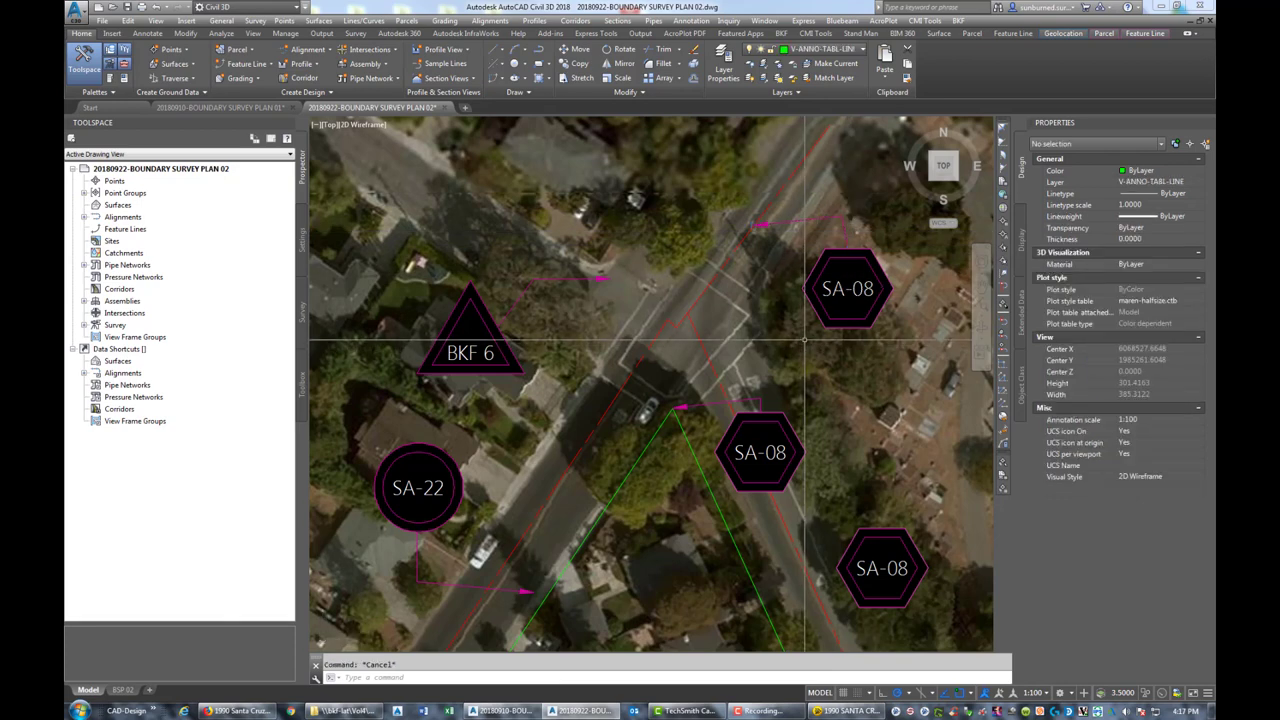
scroll(805, 340, "down", 2)
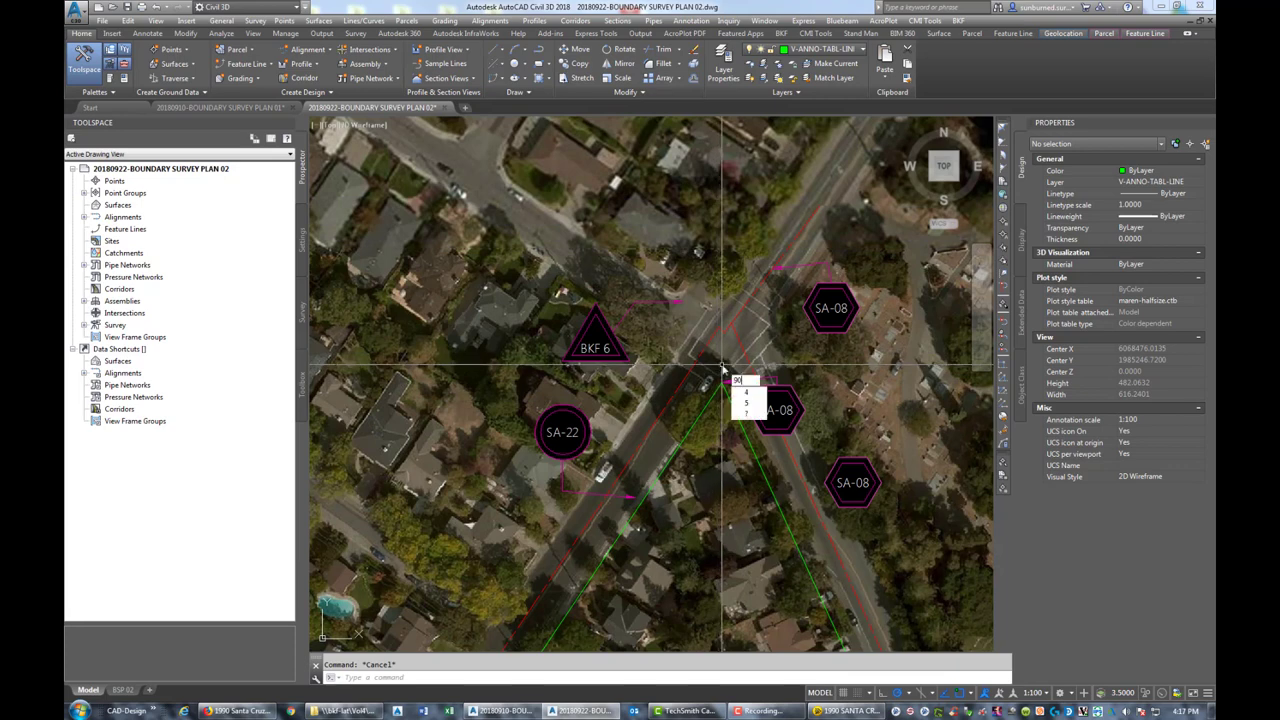
Draw a radius-90 guide circle centred on the road intersection
key("Return")
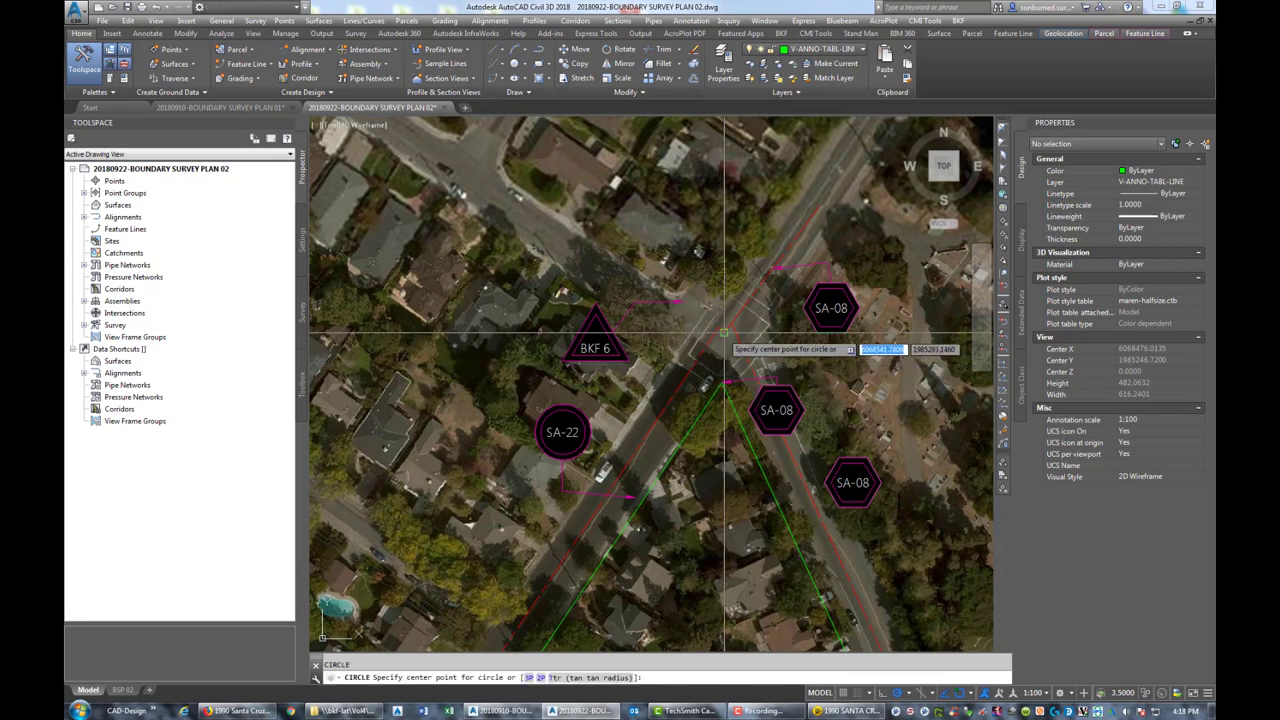
left_click(723, 333)
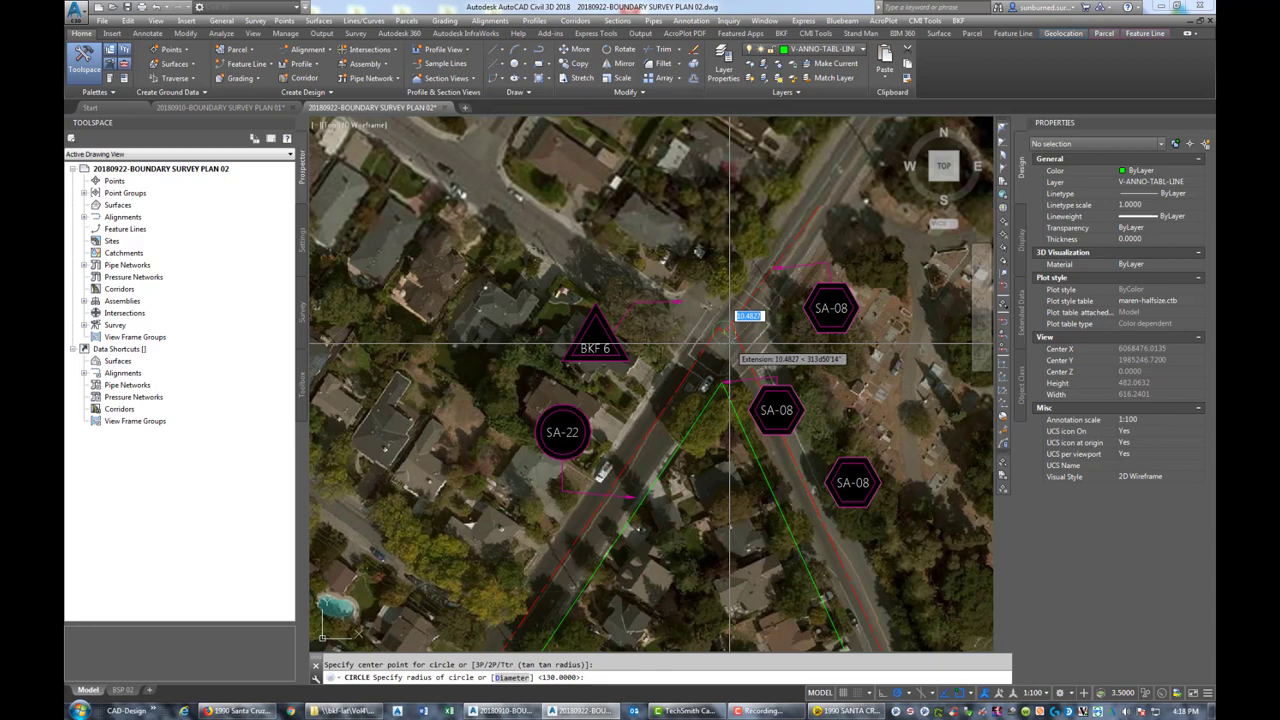
type("90")
key("Return")
scroll(799, 272, "up", 5)
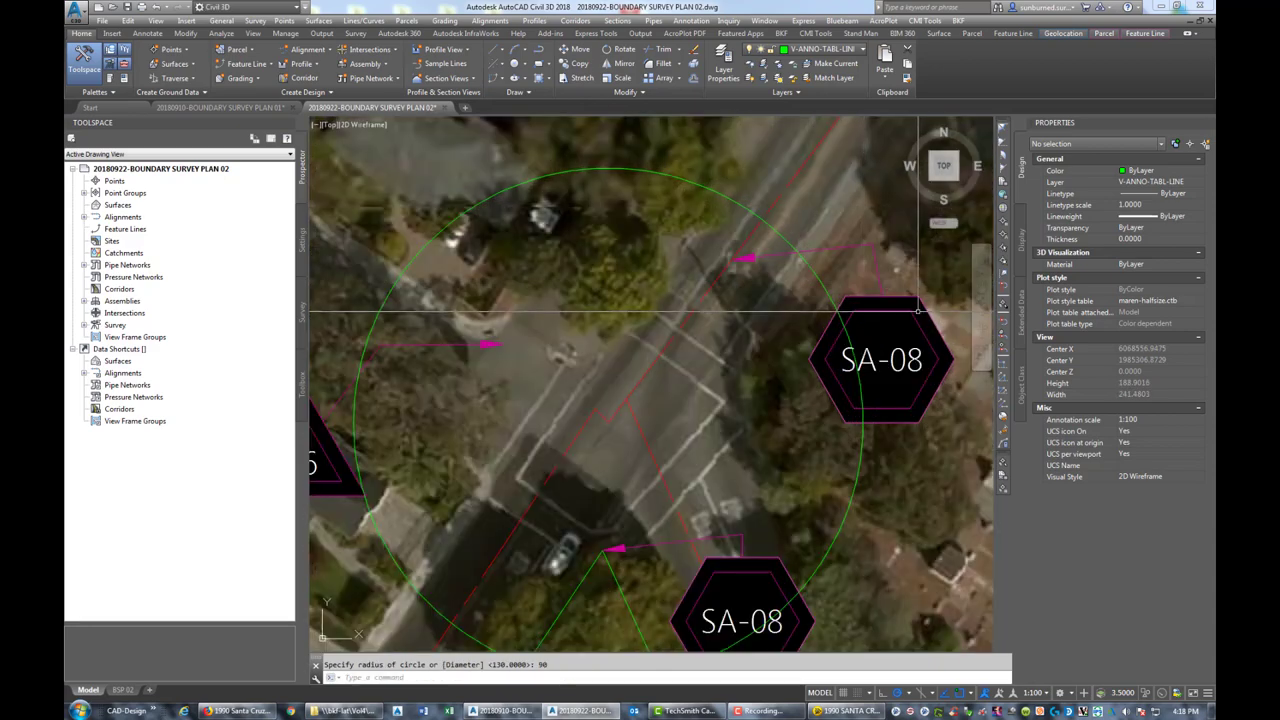
Move the upper SA-08 hexagon tag to its new position
type("m")
key("Return")
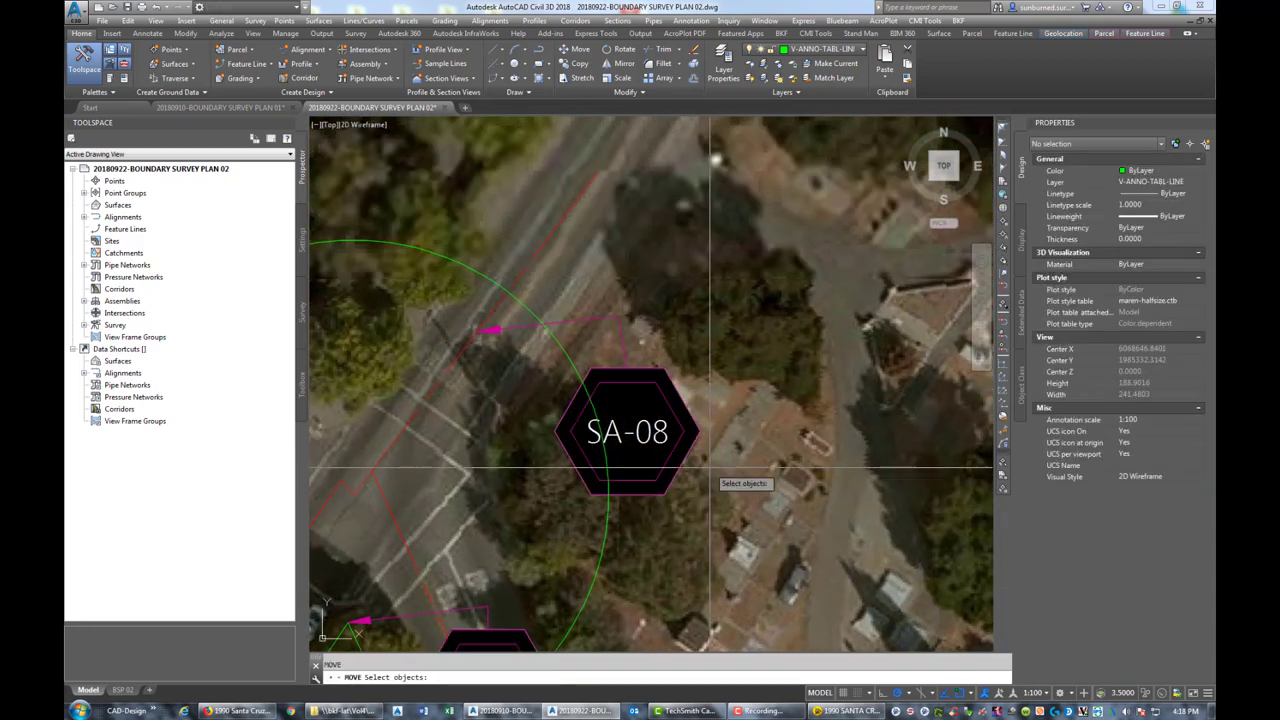
left_click(700, 434)
left_click(613, 328)
key("Return")
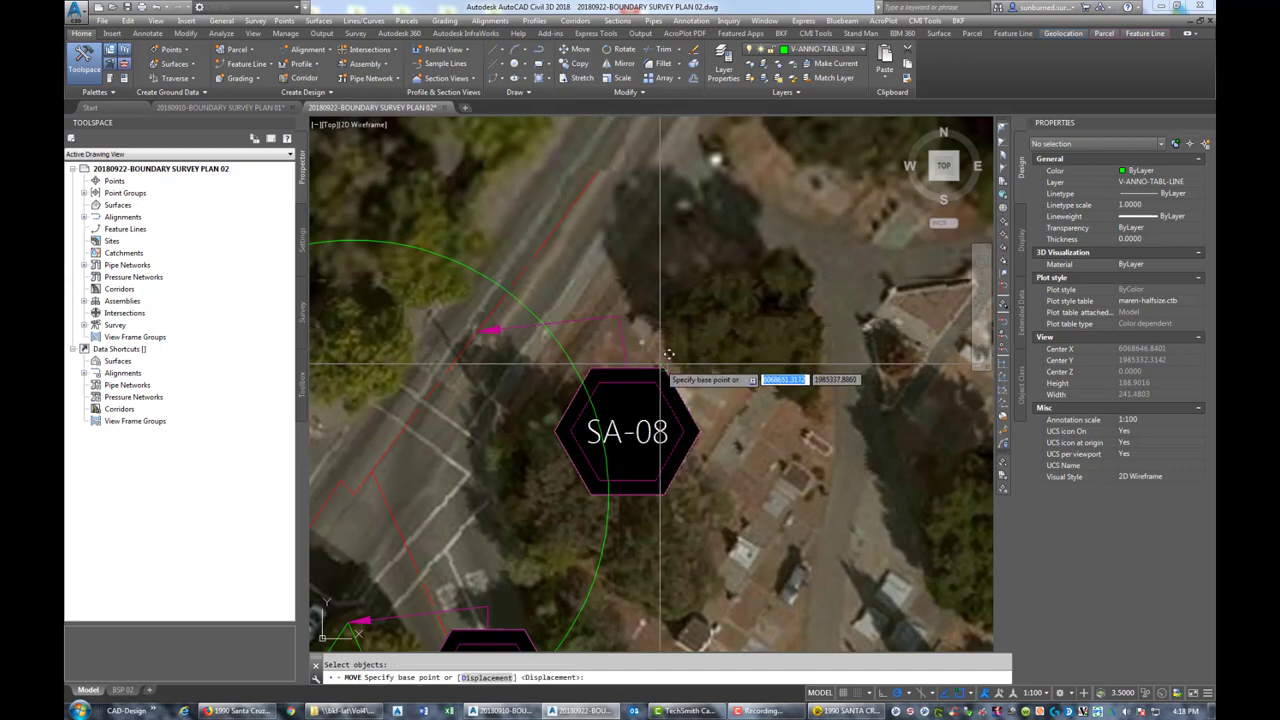
left_click(670, 356)
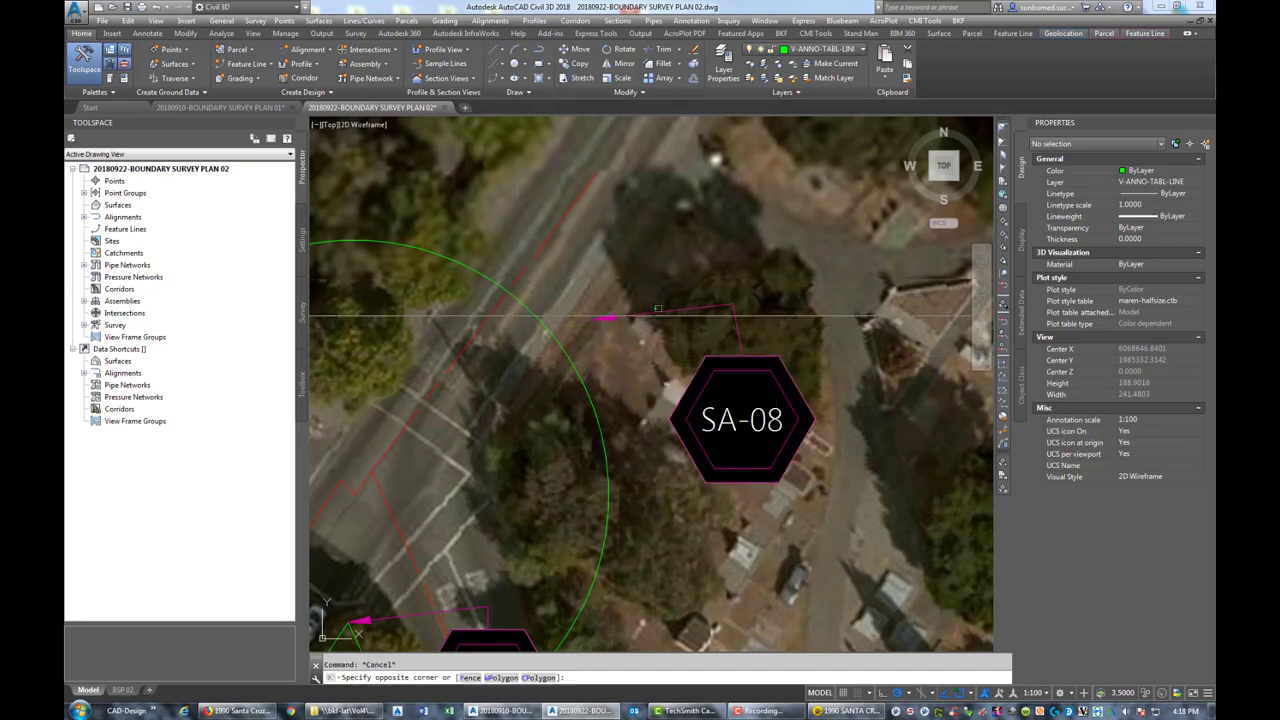
left_click(604, 318)
Extend the leader arrowhead to the circle's line, then erase the green circle
left_click(593, 319)
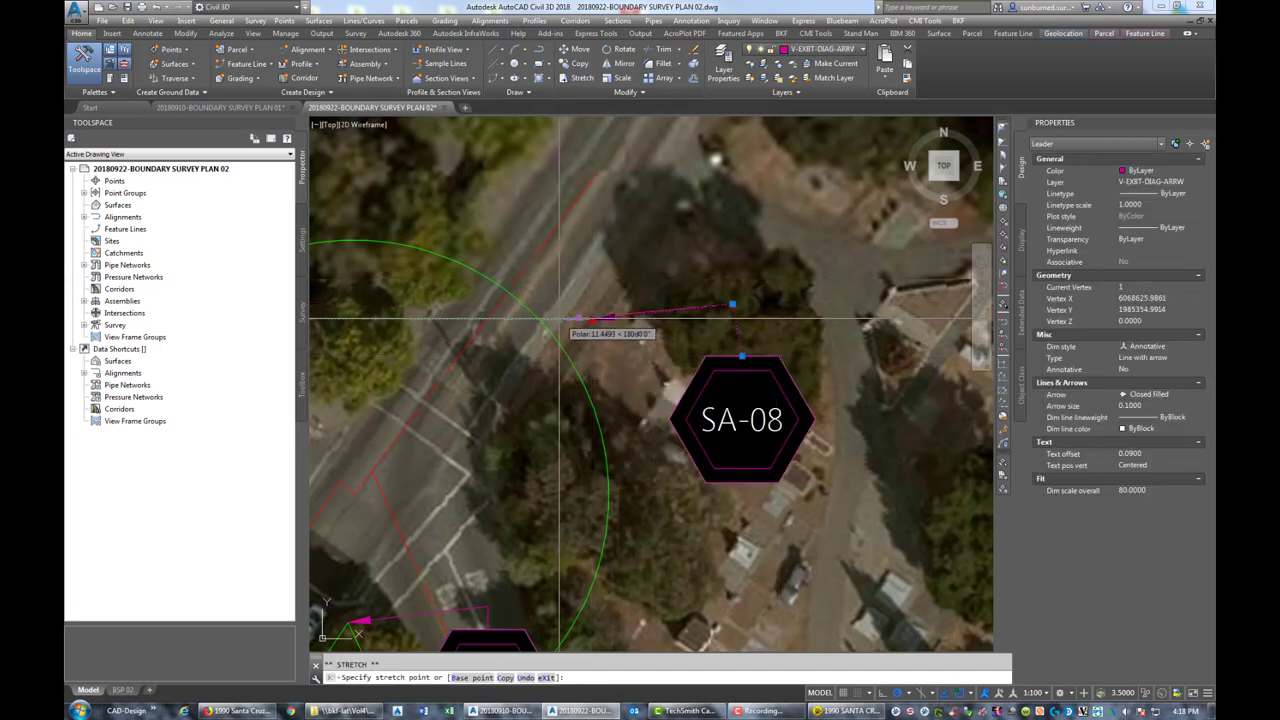
left_click(556, 319)
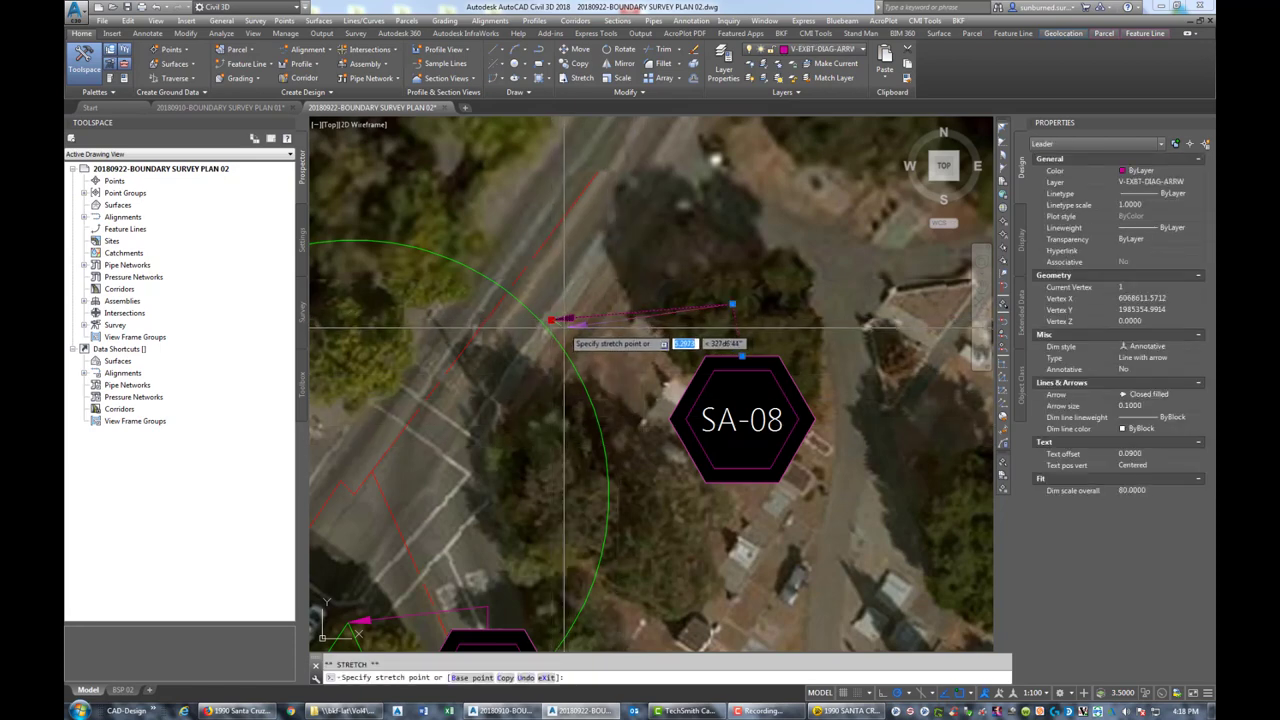
key("Escape")
key("Escape")
left_click(605, 408)
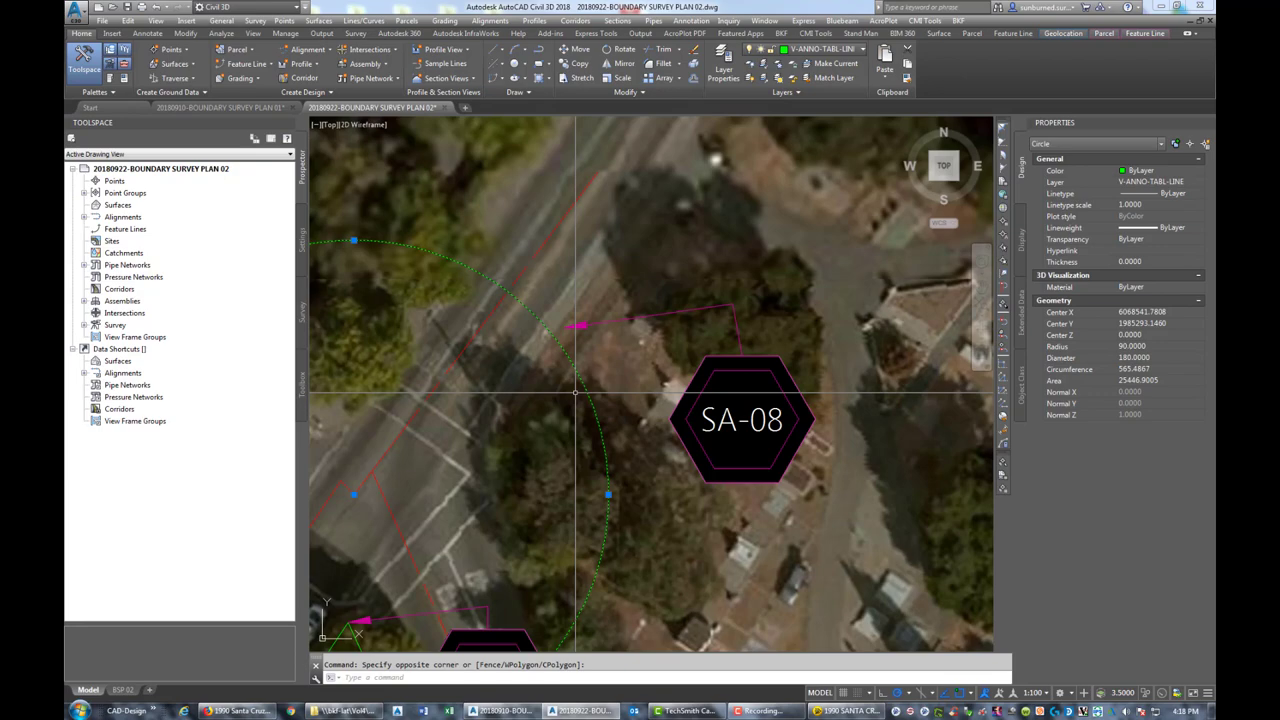
key("Delete")
scroll(575, 393, "down", 5)
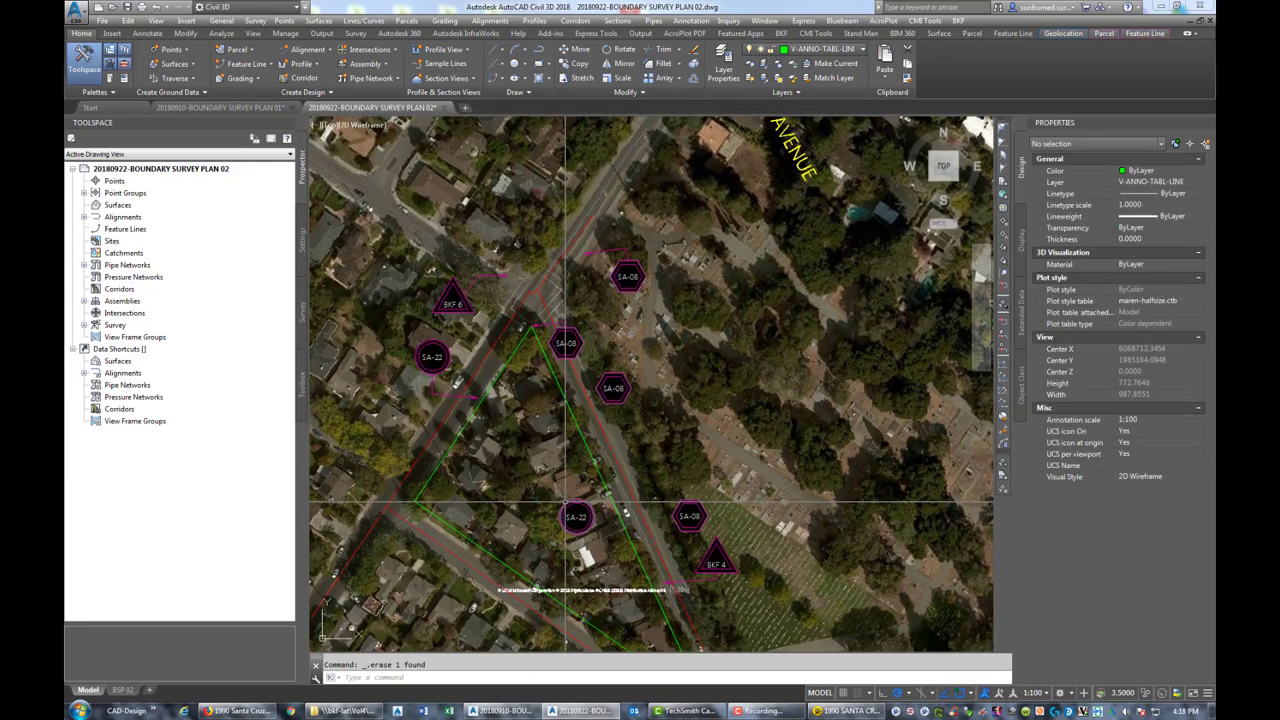
Copy the SA-08 hexagon tag to a midpoint-snapped spot east of the road
scroll(634, 424, "up", 2)
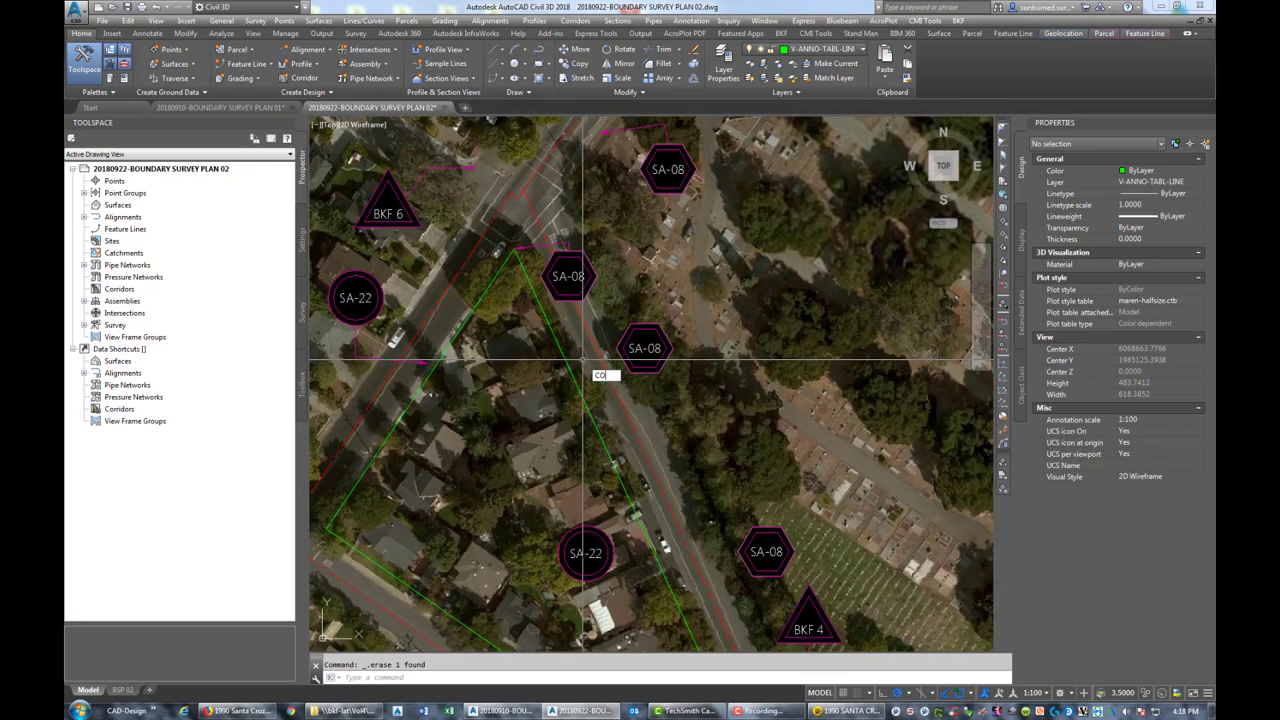
key("Return")
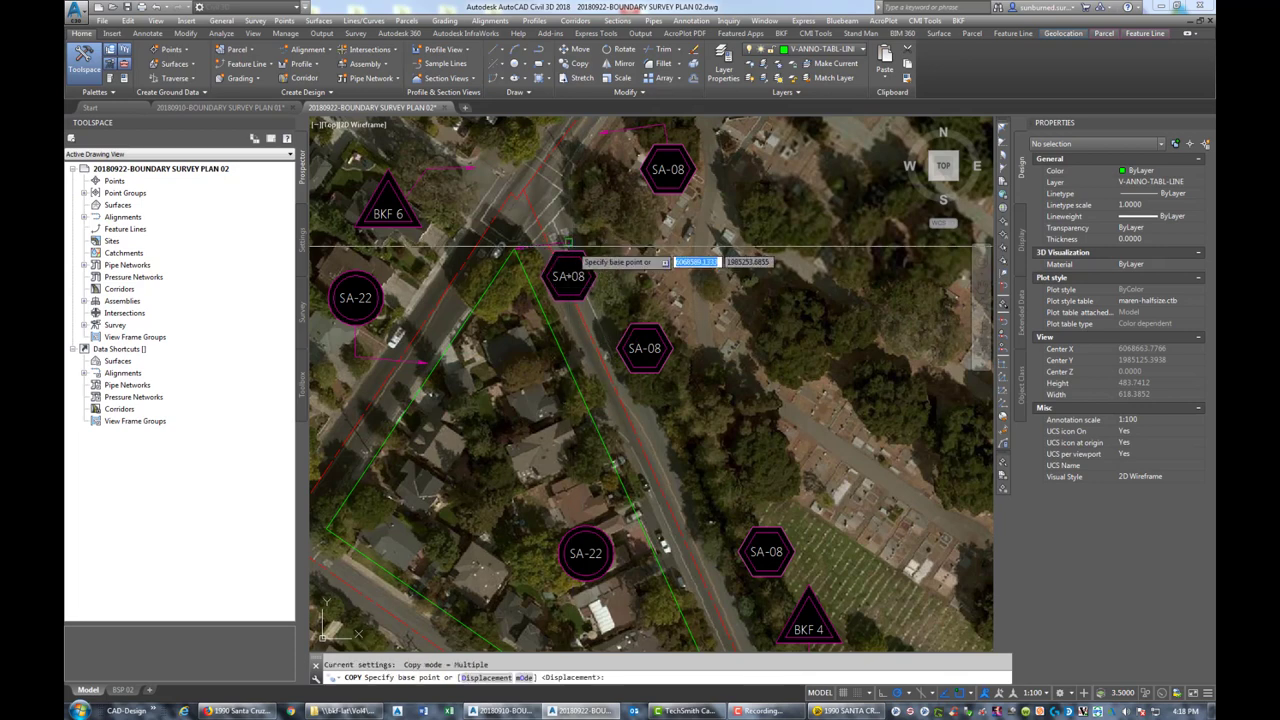
left_click(567, 268)
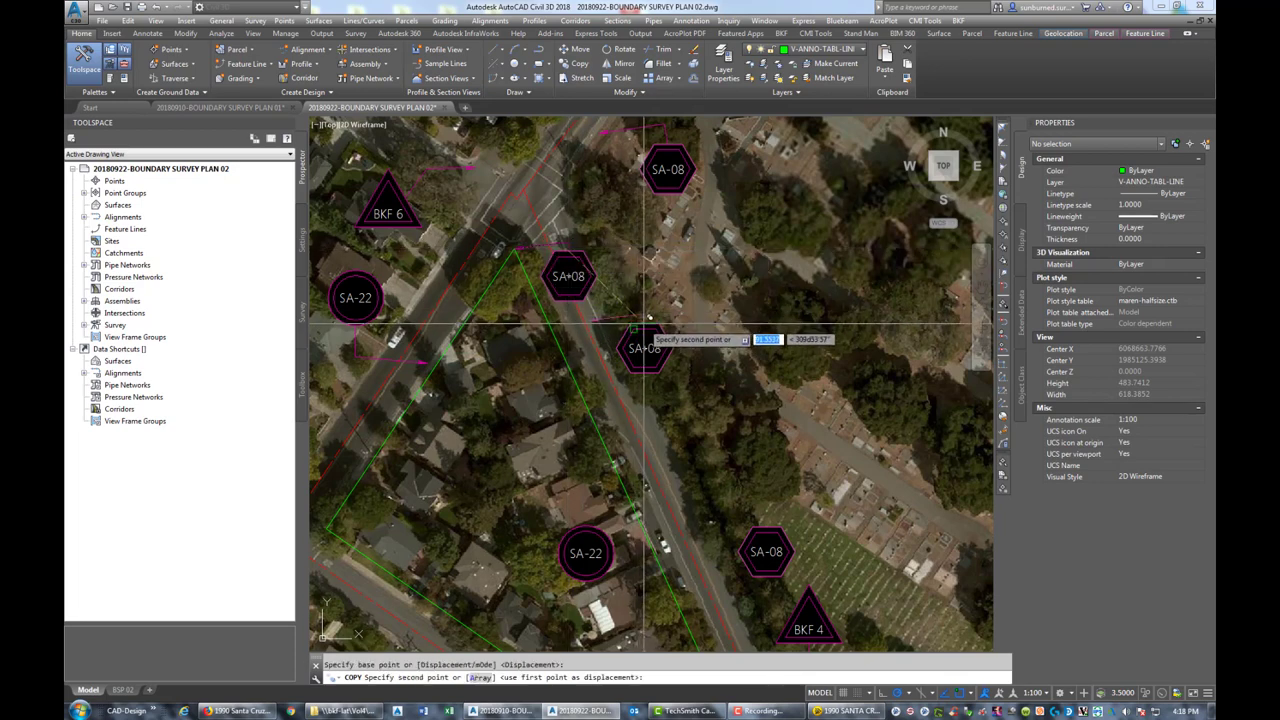
type("Mid")
key("Return")
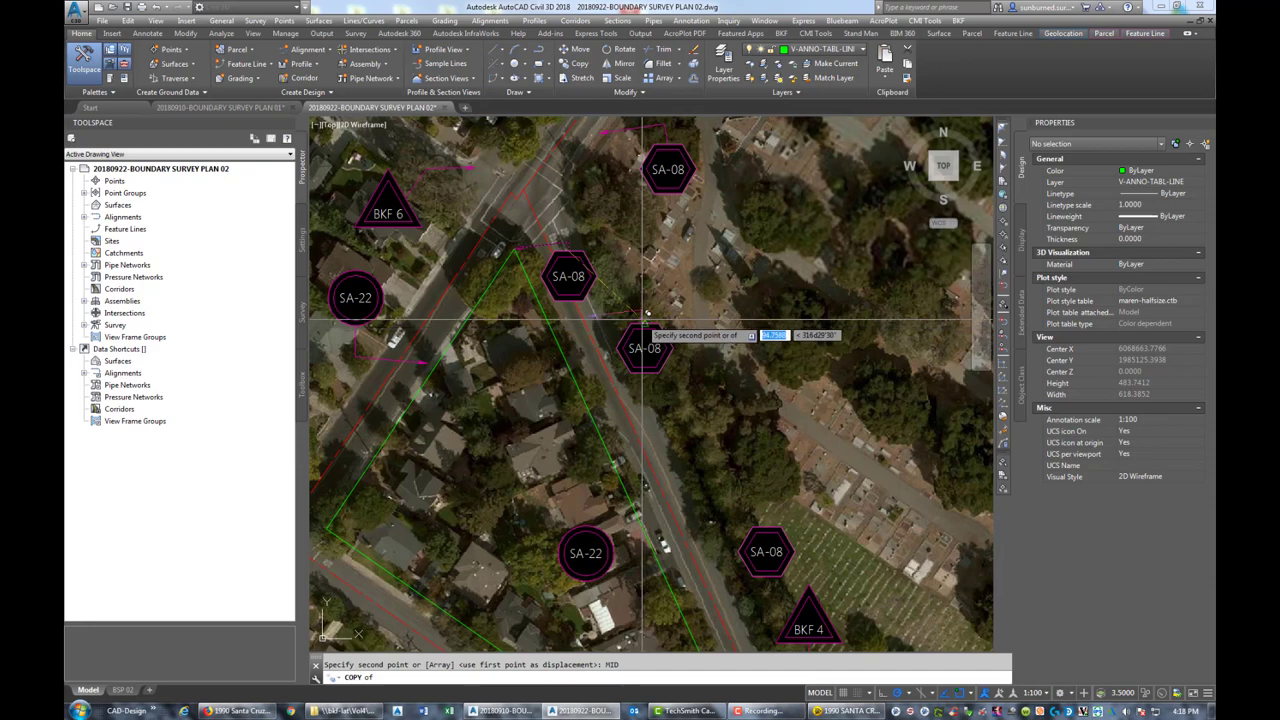
left_click(640, 335)
key("Return")
Stretch the leader vertex next to SA-08 down to the arrowhead
left_click(618, 320)
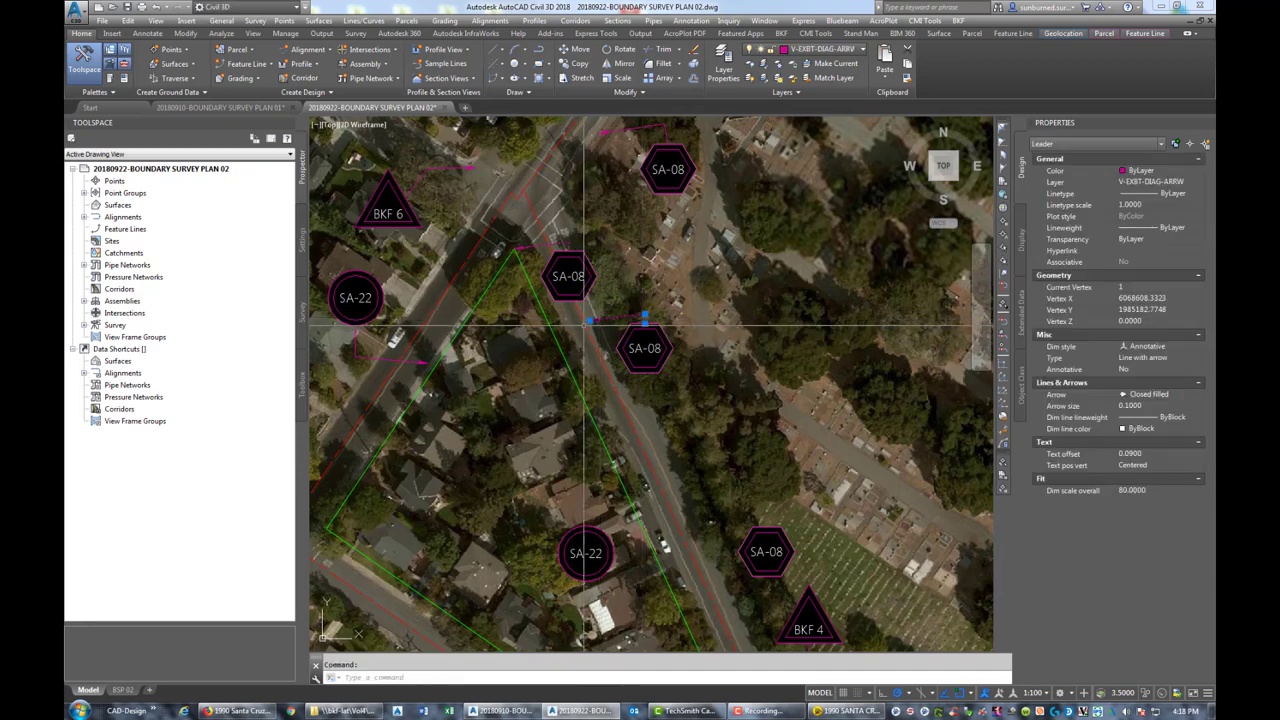
left_click(591, 321)
scroll(595, 350, "up", 4)
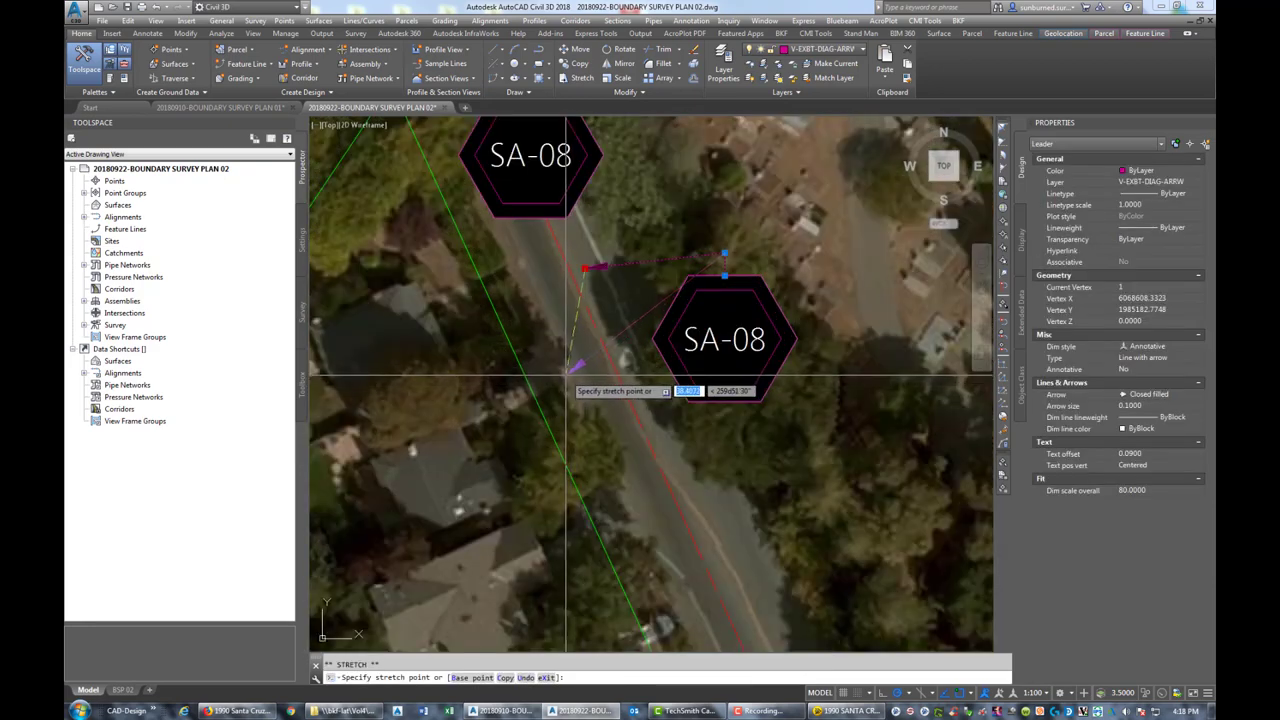
left_click(569, 376)
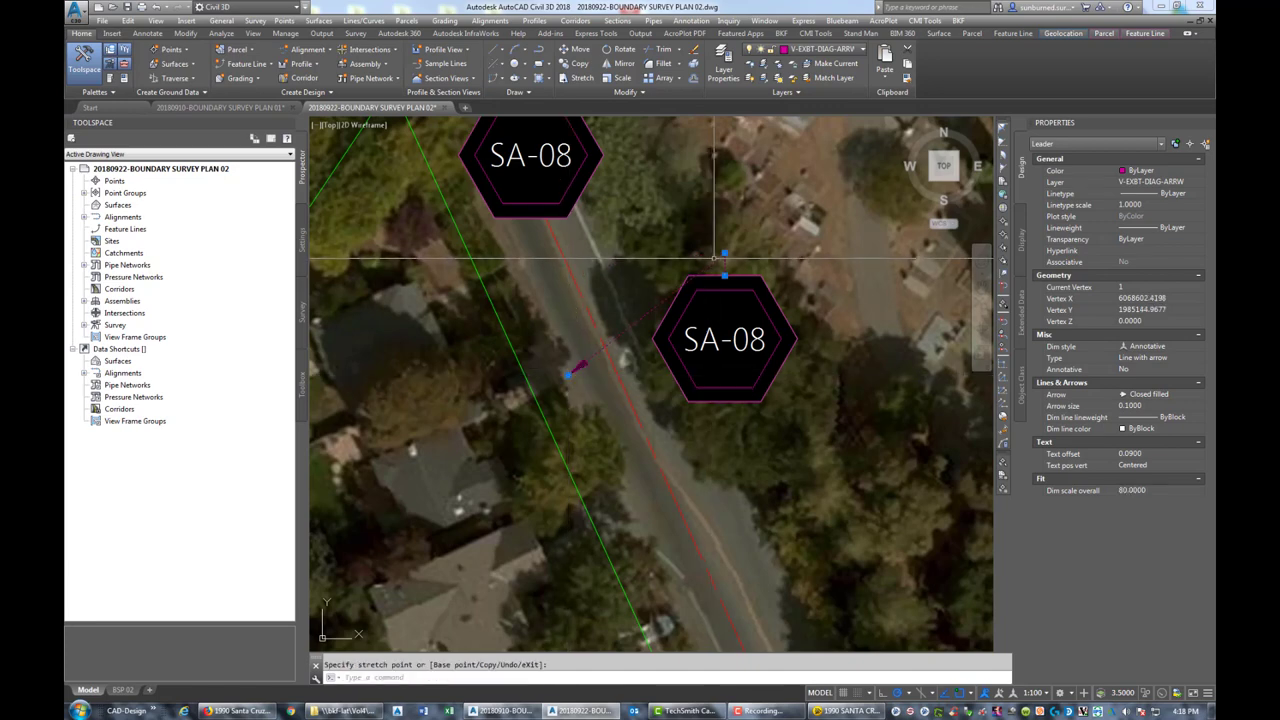
key("Escape")
key("Escape")
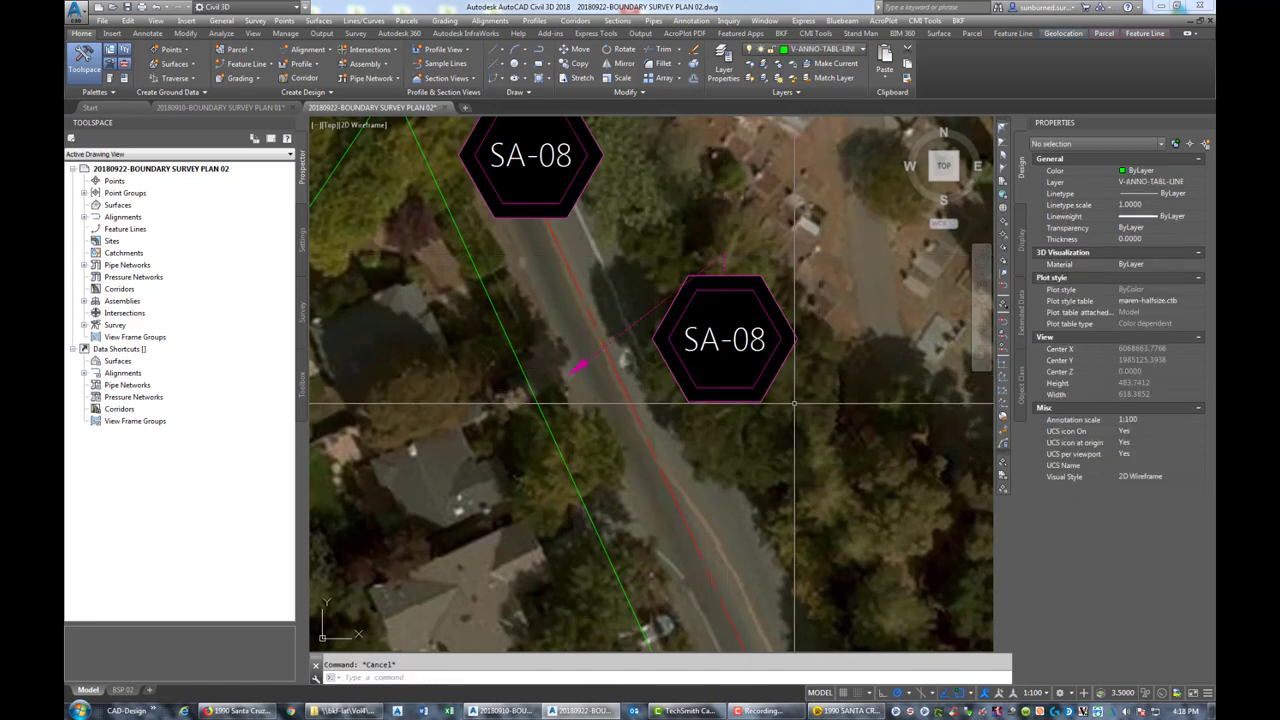
Move the lower SA-08 tag further southeast to its new spot
left_click(810, 432)
left_click(720, 325)
key("Return")
left_click(750, 357)
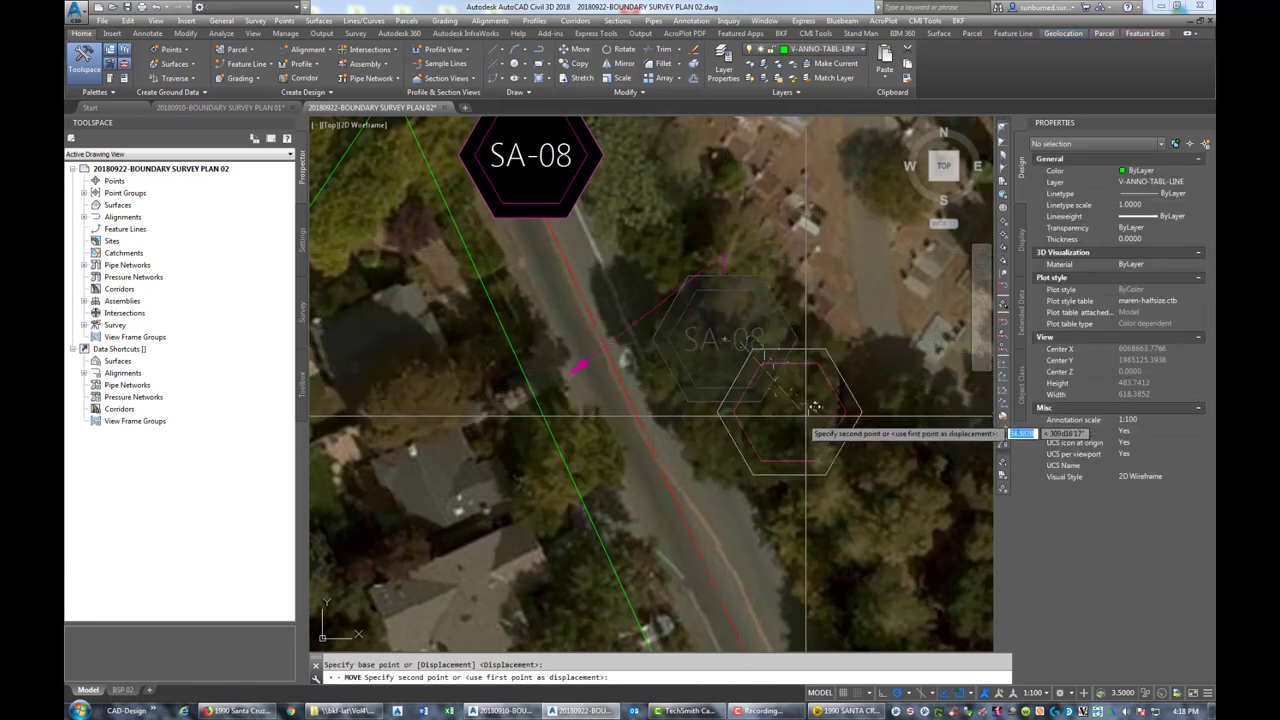
left_click(726, 270)
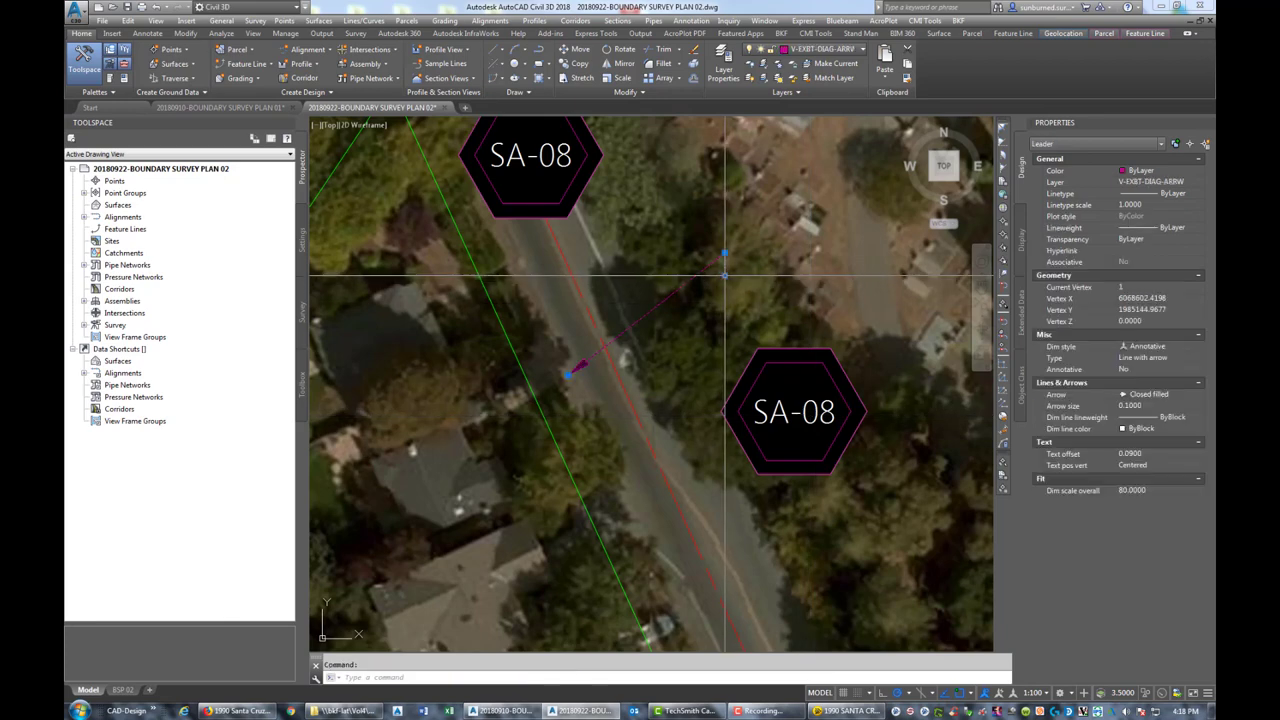
Reattach the leader's end to the top of the SA-08 hexagon
left_click(724, 274)
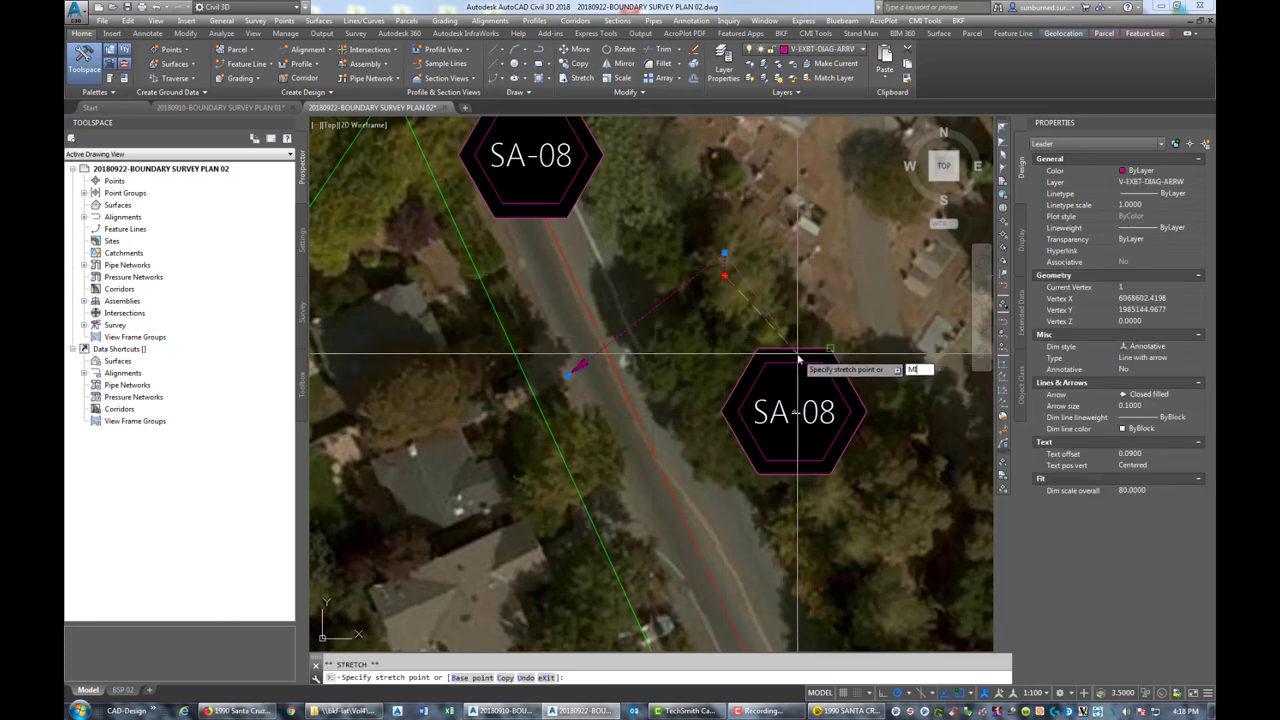
left_click(795, 349)
left_click(810, 318)
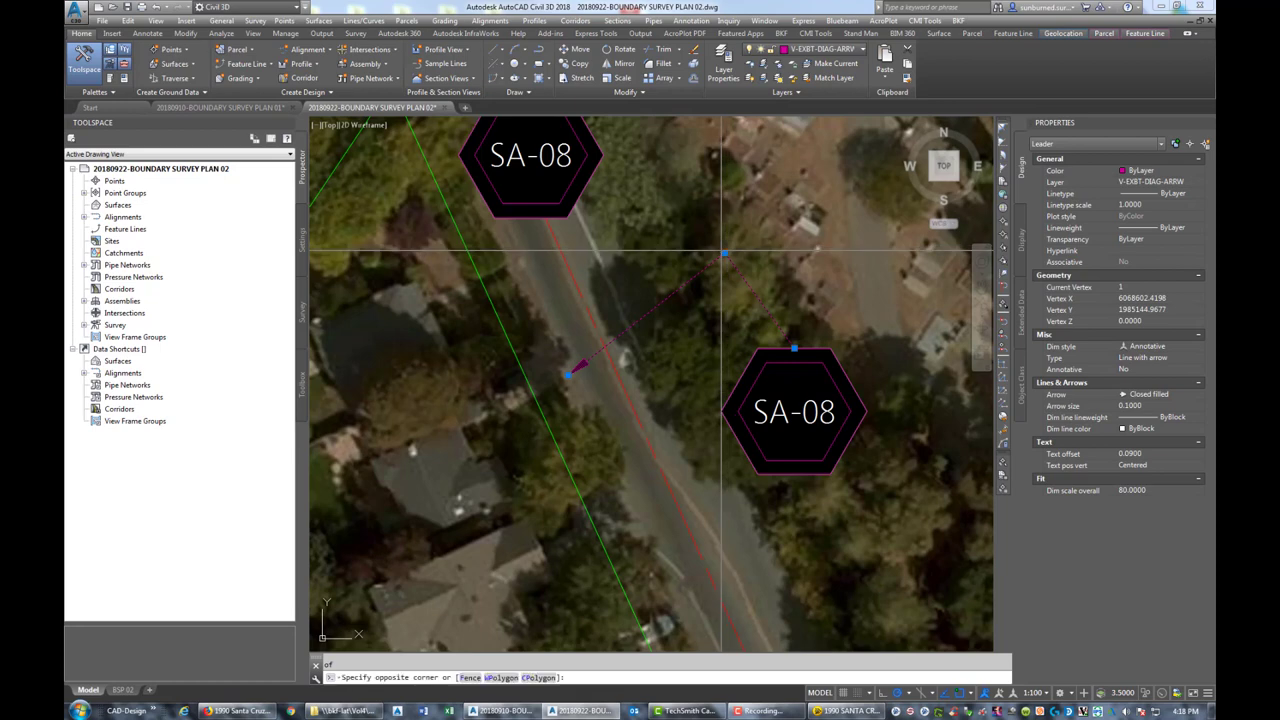
left_click(734, 260)
left_click(724, 255)
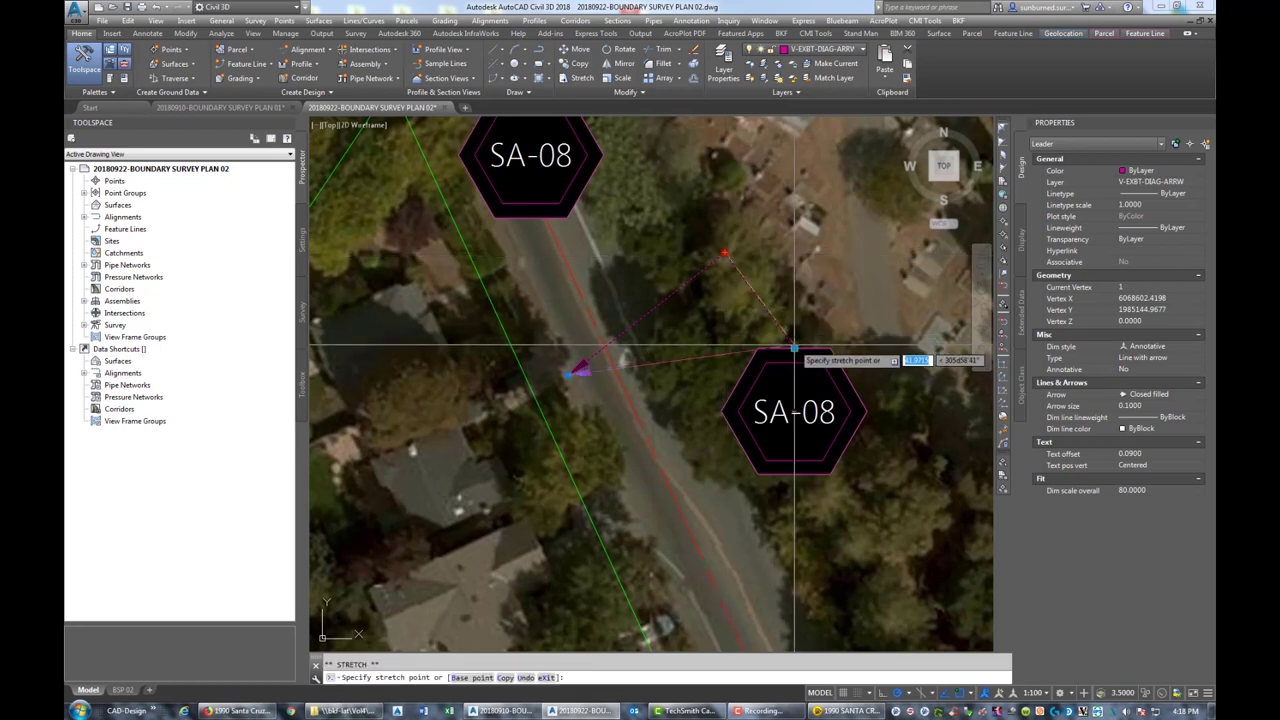
key("Escape")
key("Escape")
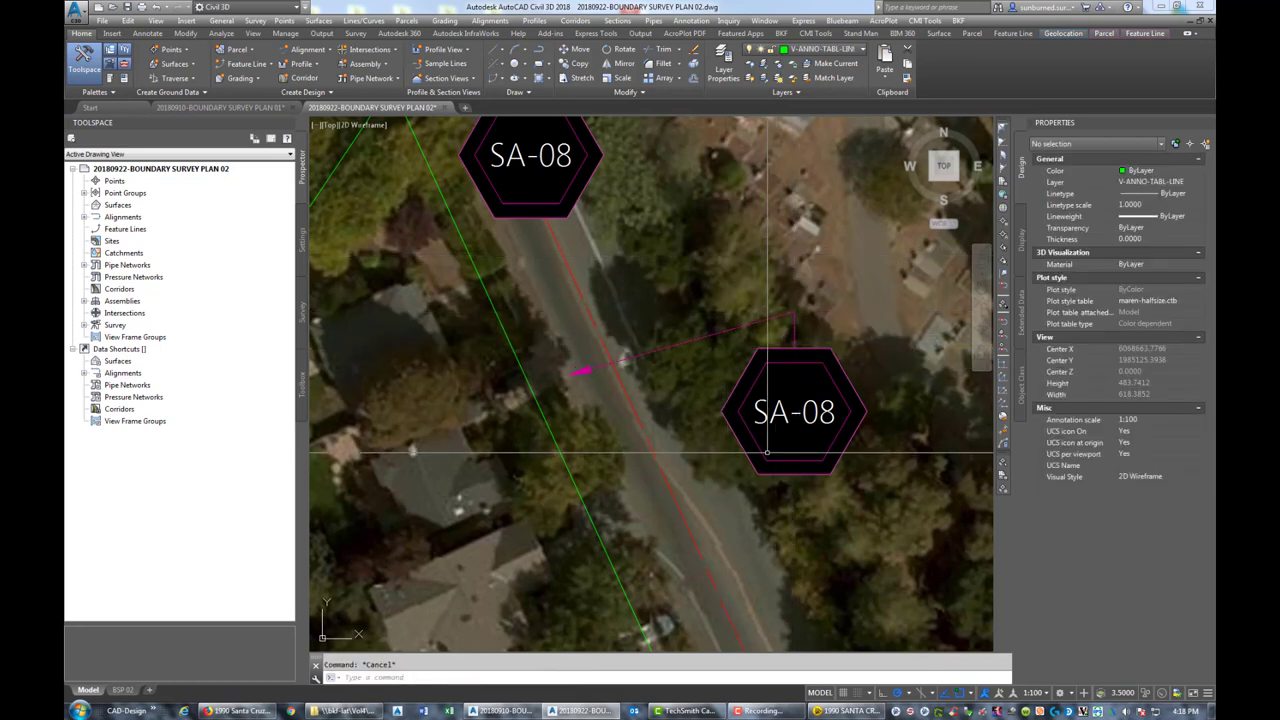
scroll(727, 323, "down", 4)
Copy the leader arrow from beside SA-08 to just below the lower SA-22 circle tag
middle_click_drag(727, 323, 741, 350)
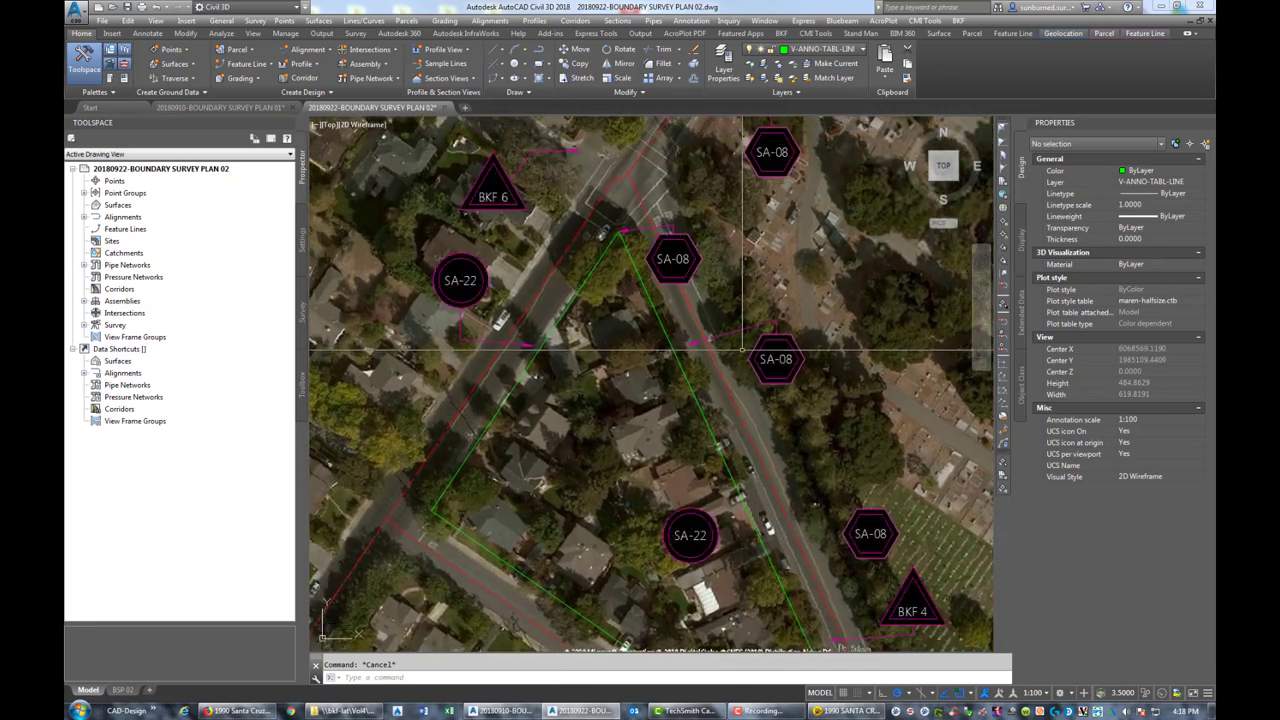
middle_click_drag(795, 497, 761, 447)
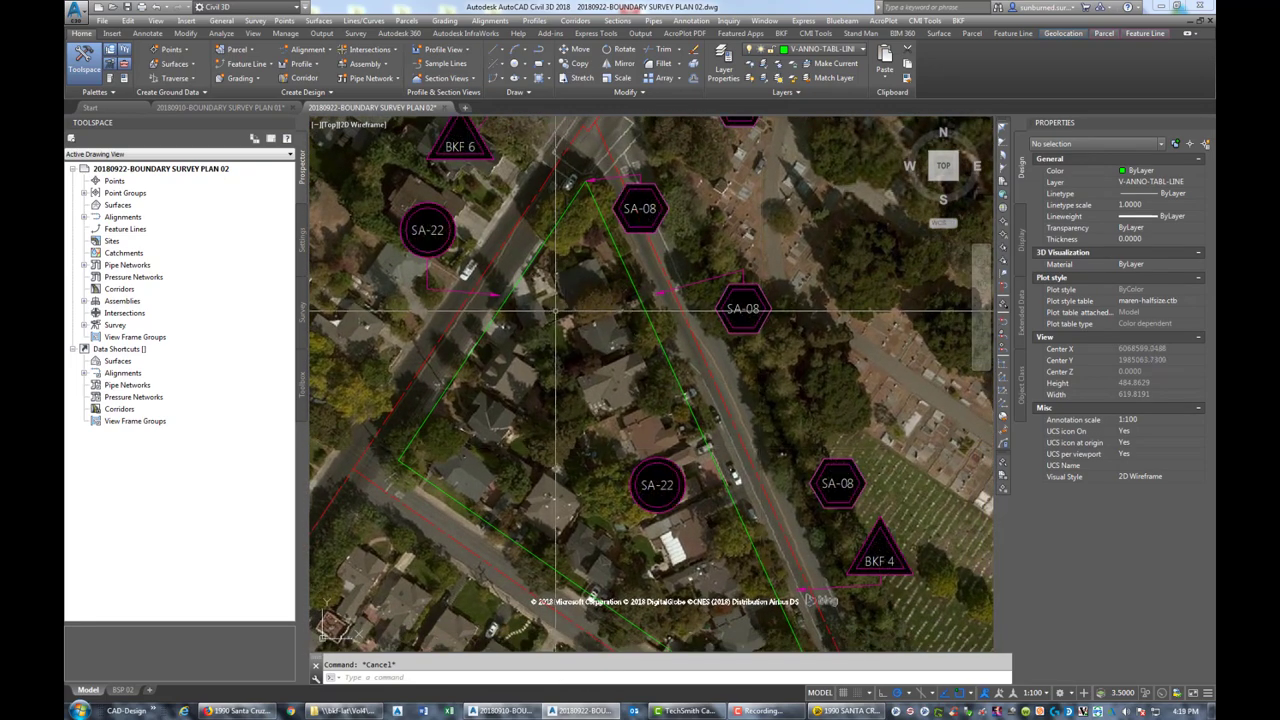
middle_click_drag(655, 506, 553, 435)
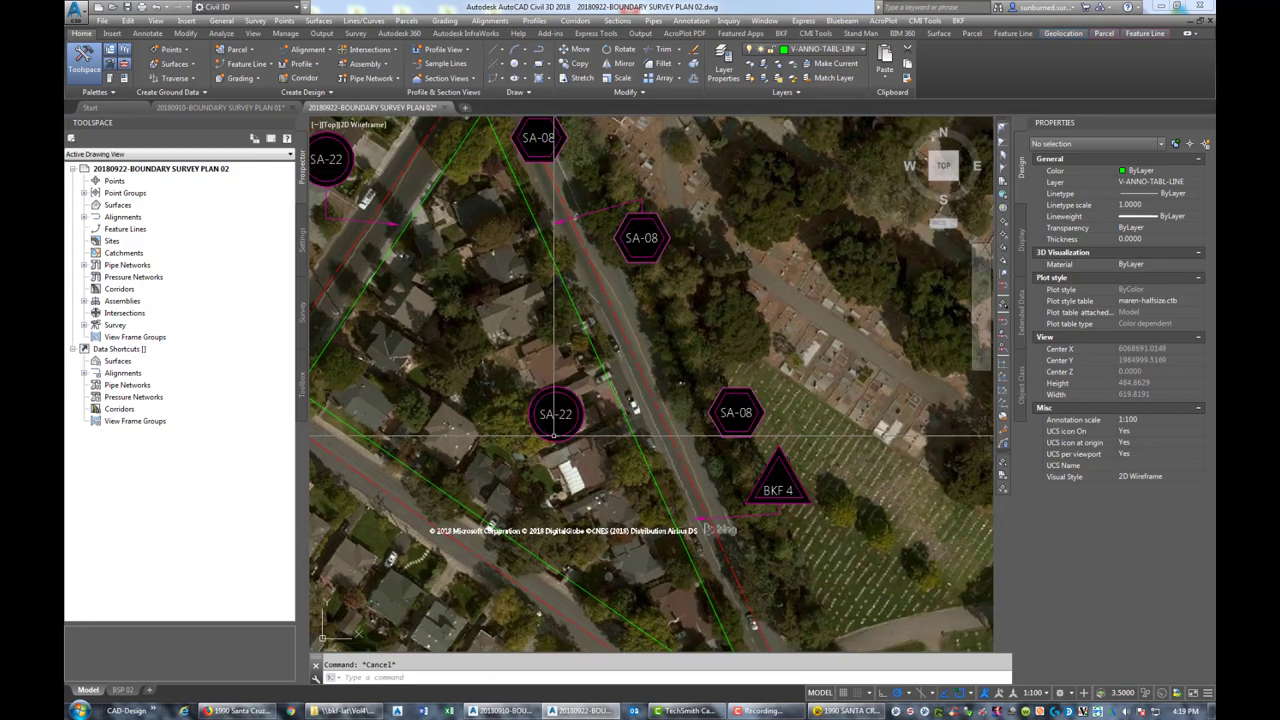
scroll(553, 435, "up", 3)
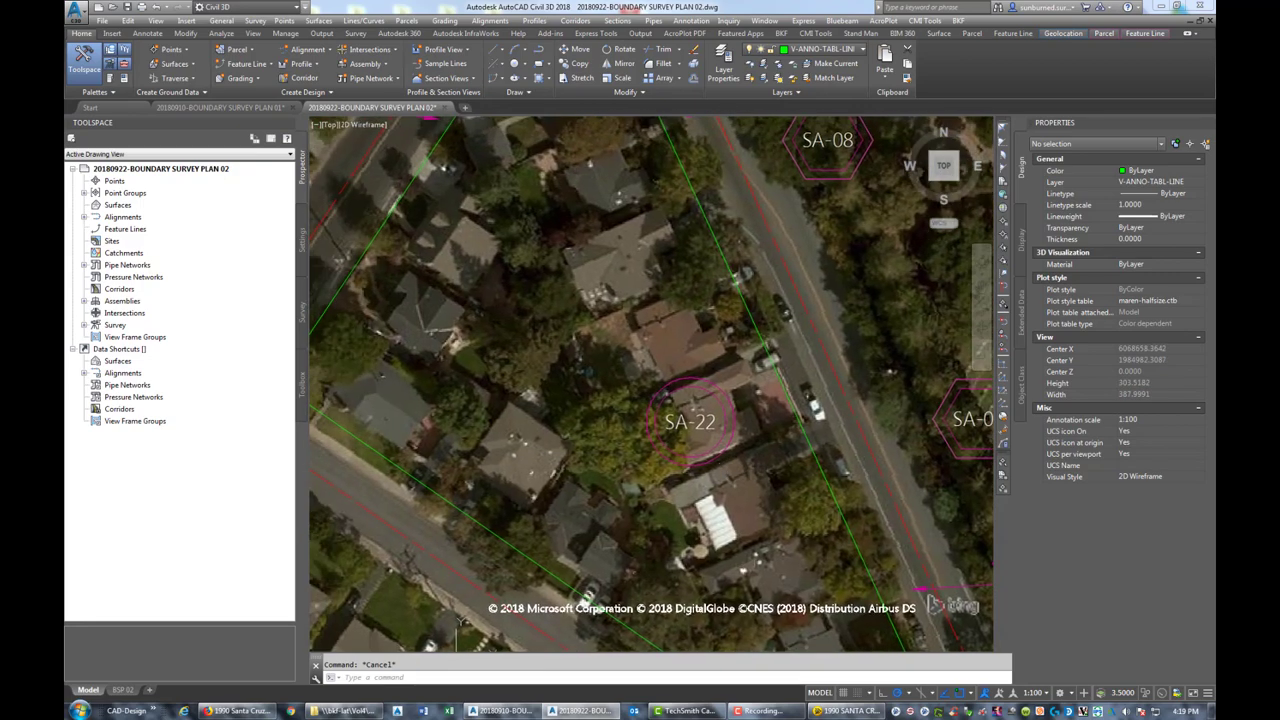
scroll(465, 410, "down", 3)
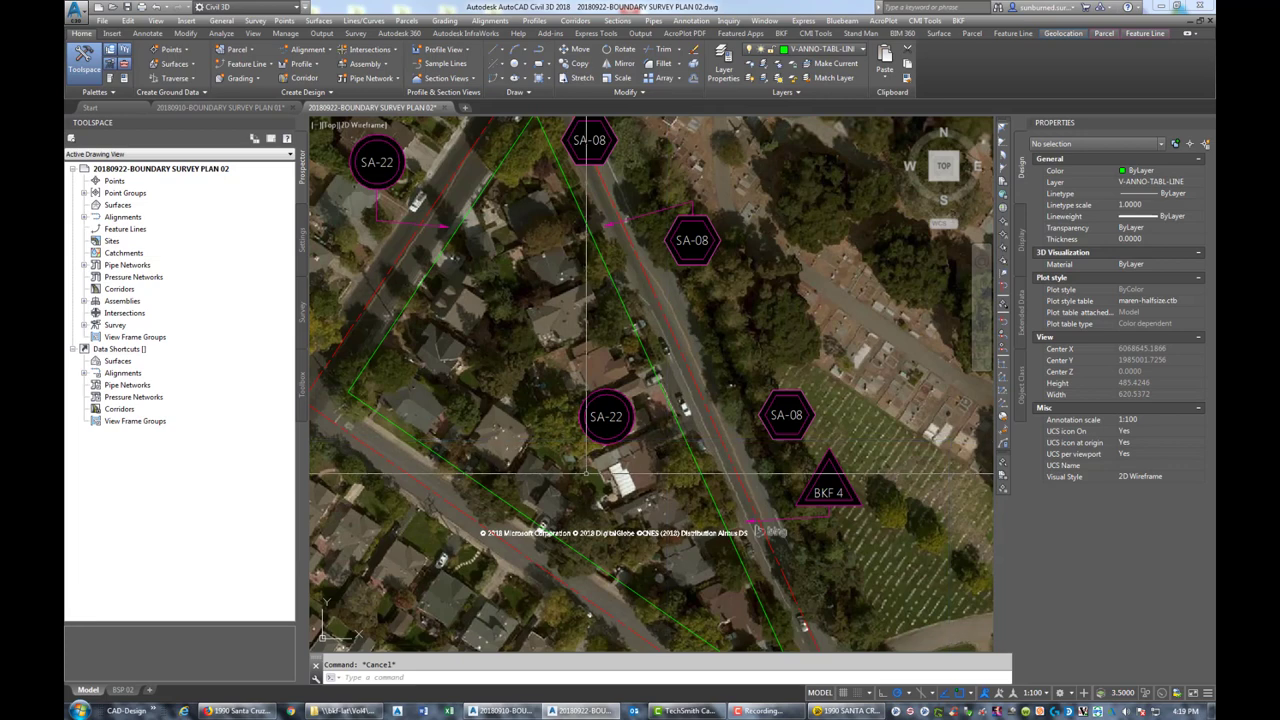
type("o")
key("Return")
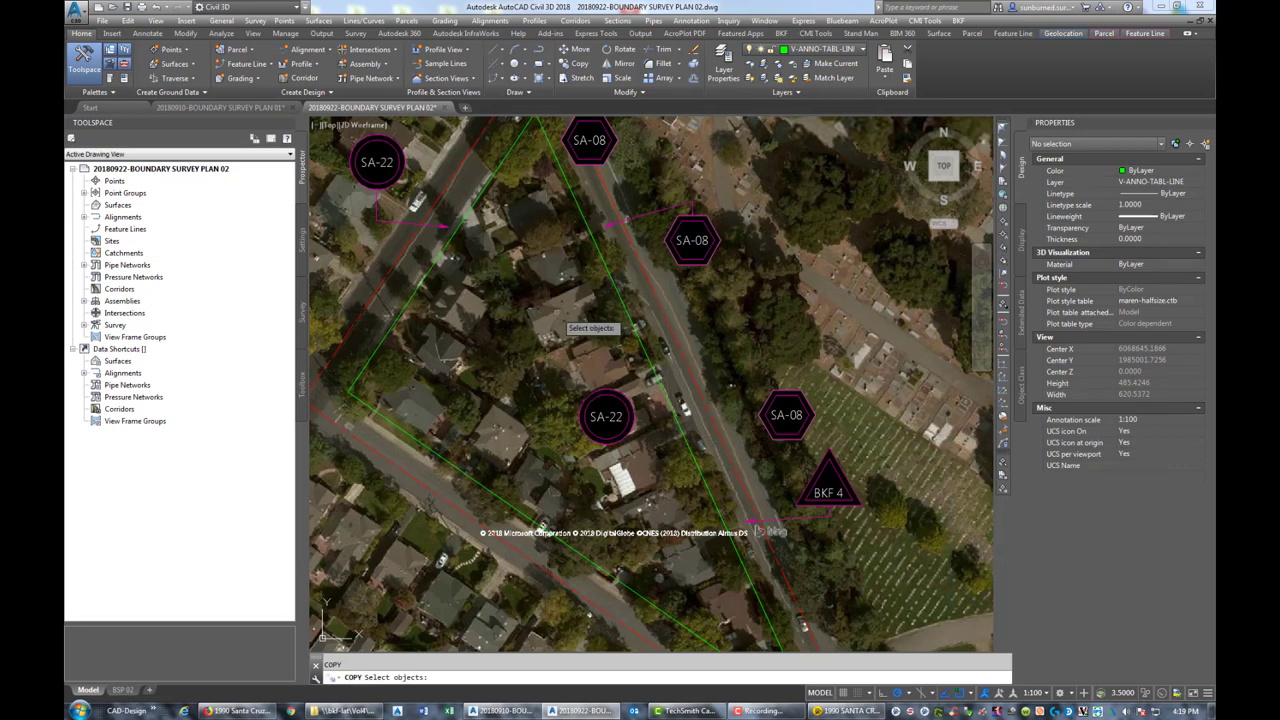
left_click(672, 222)
key("Return")
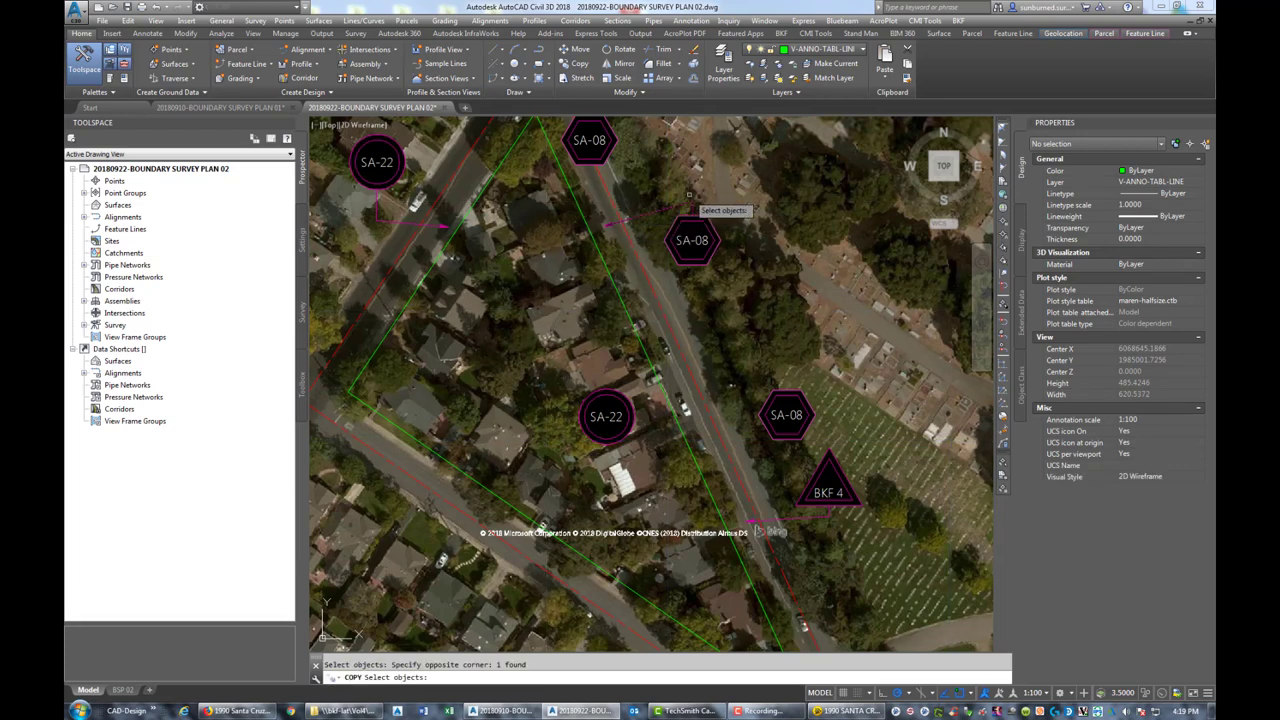
left_click(692, 240)
scroll(679, 440, "up", 2)
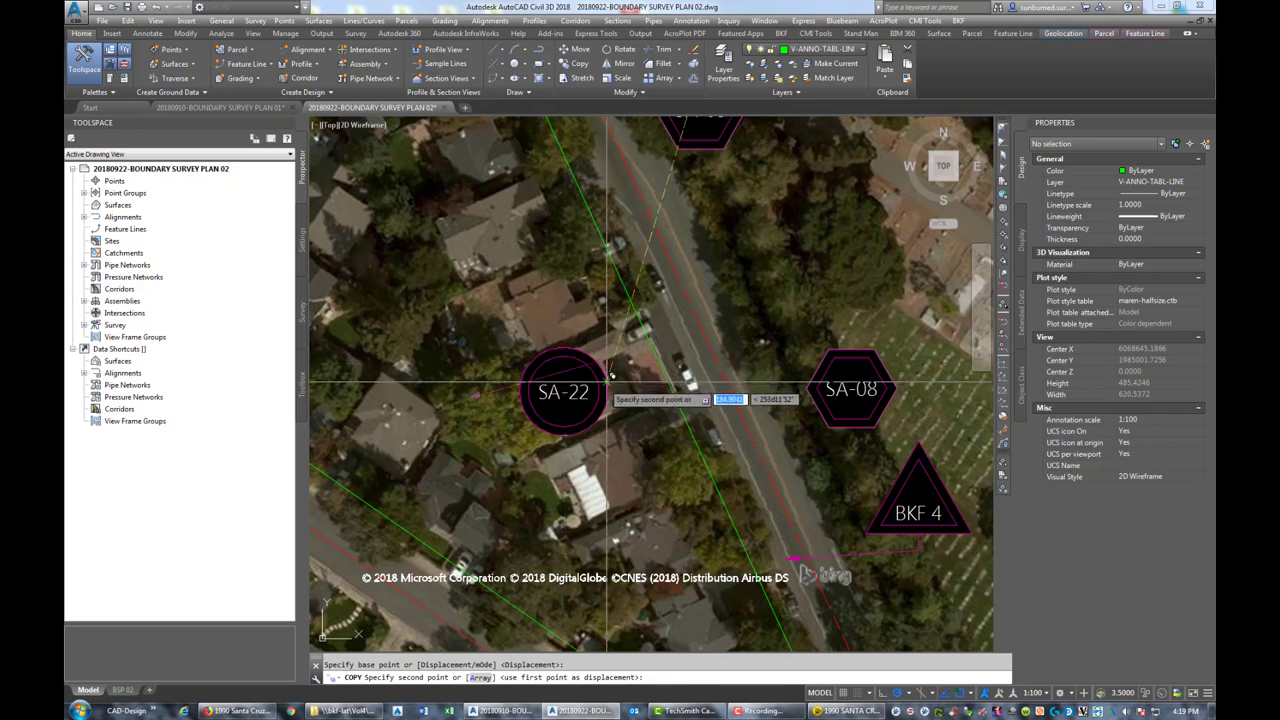
left_click(560, 410)
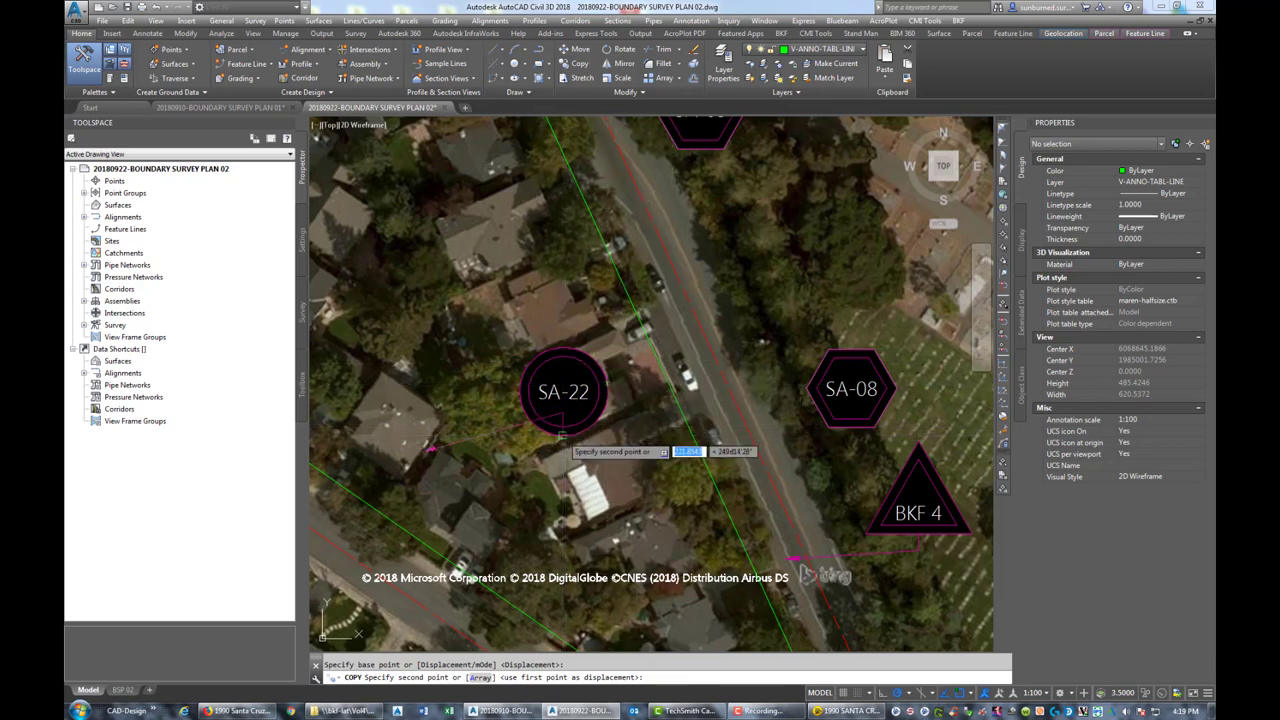
key("Escape")
Stretch the copied leader to start at SA-22's bottom and point east toward the road
left_click(557, 416)
left_click(562, 414)
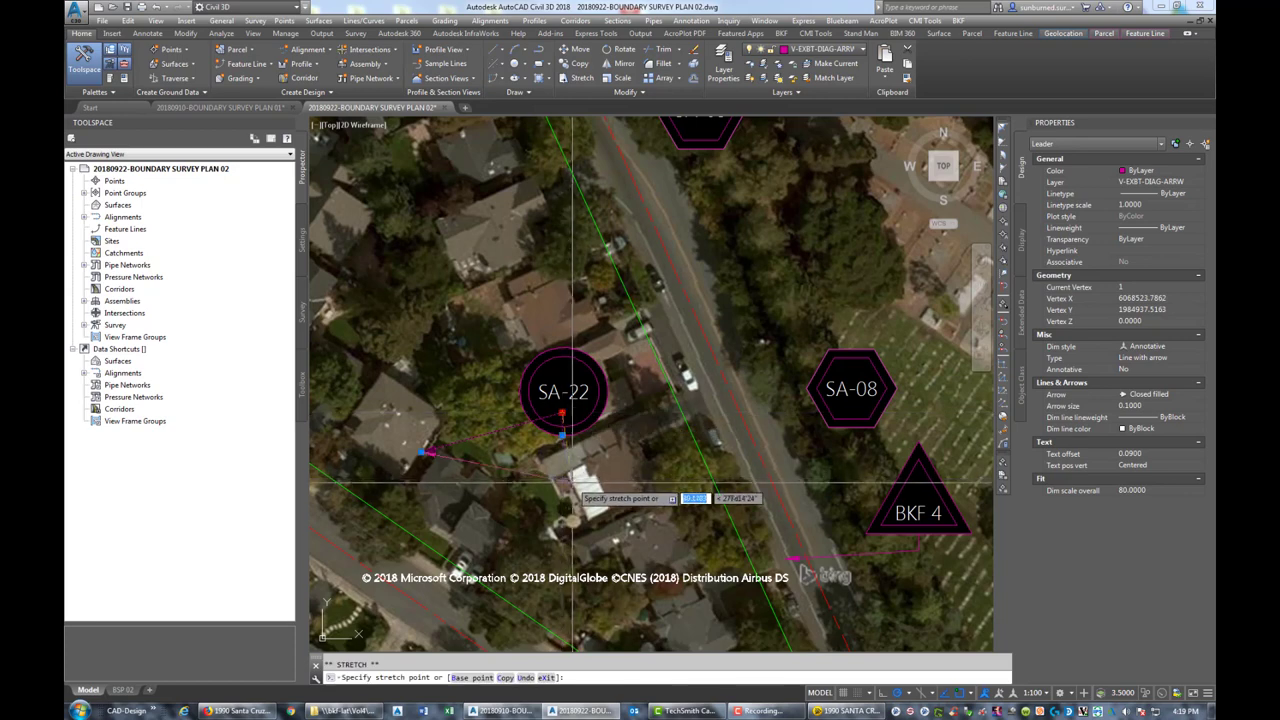
left_click(562, 452)
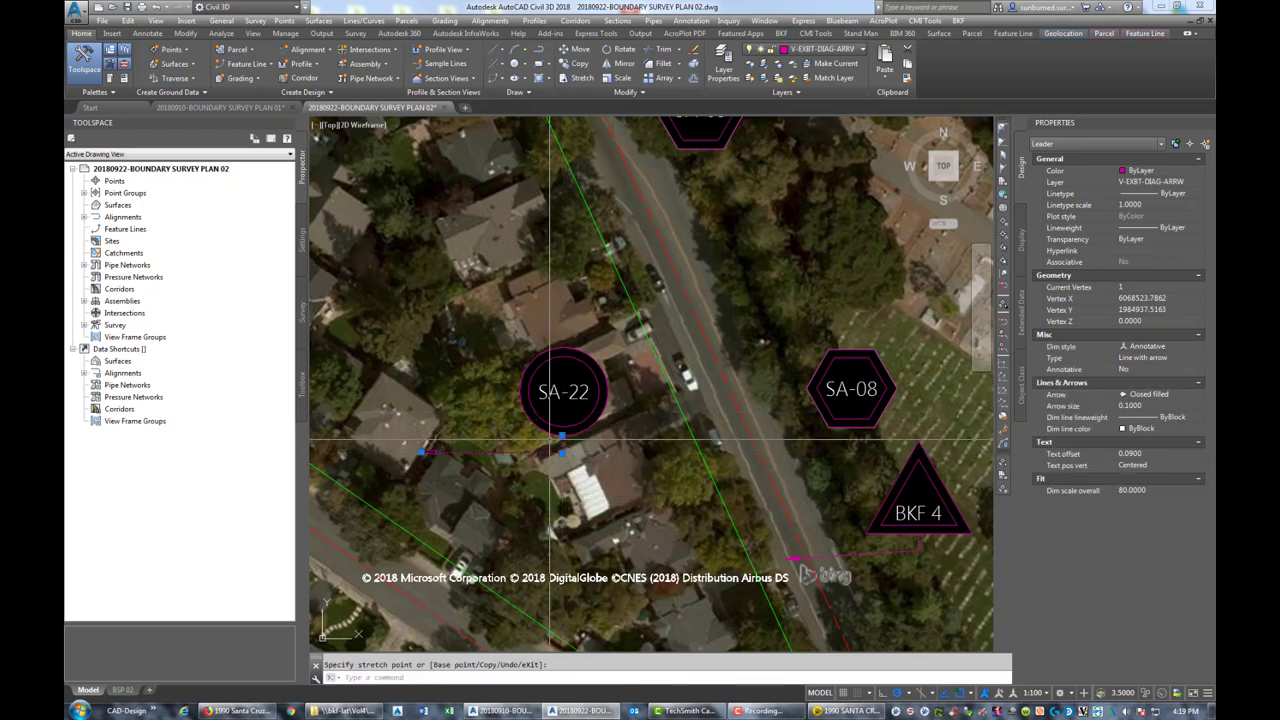
left_click(421, 453)
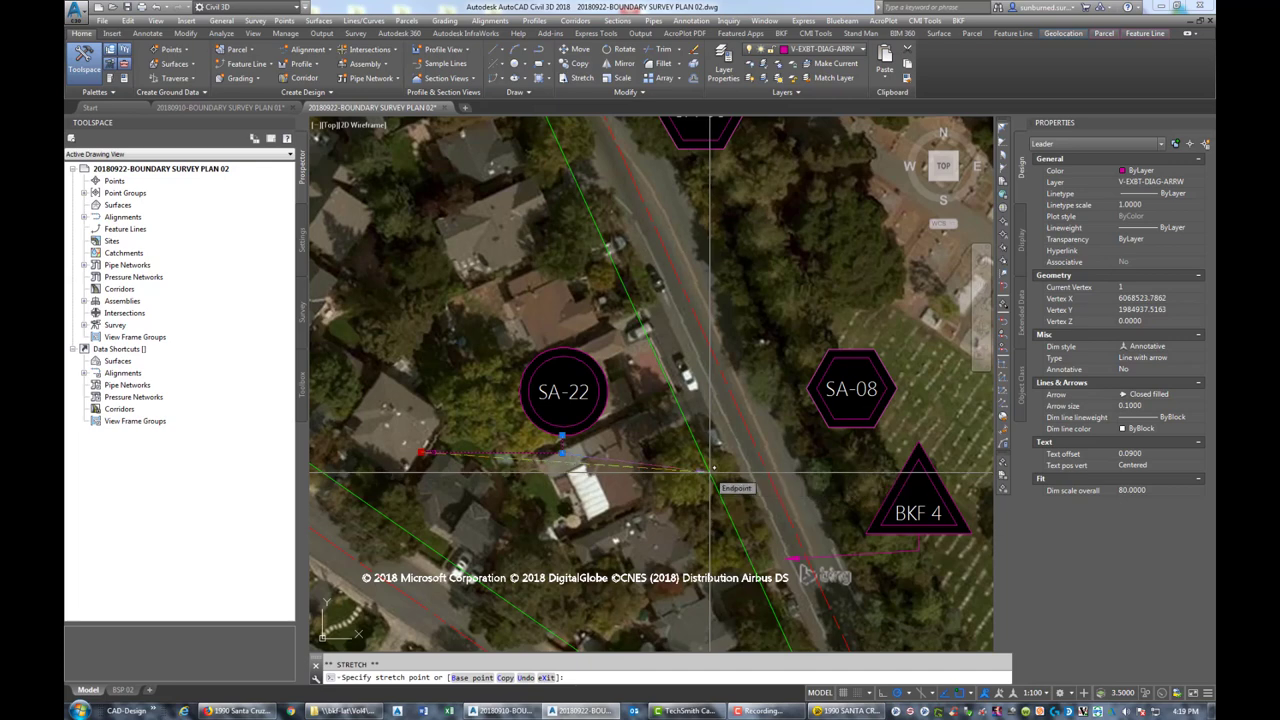
left_click(706, 477)
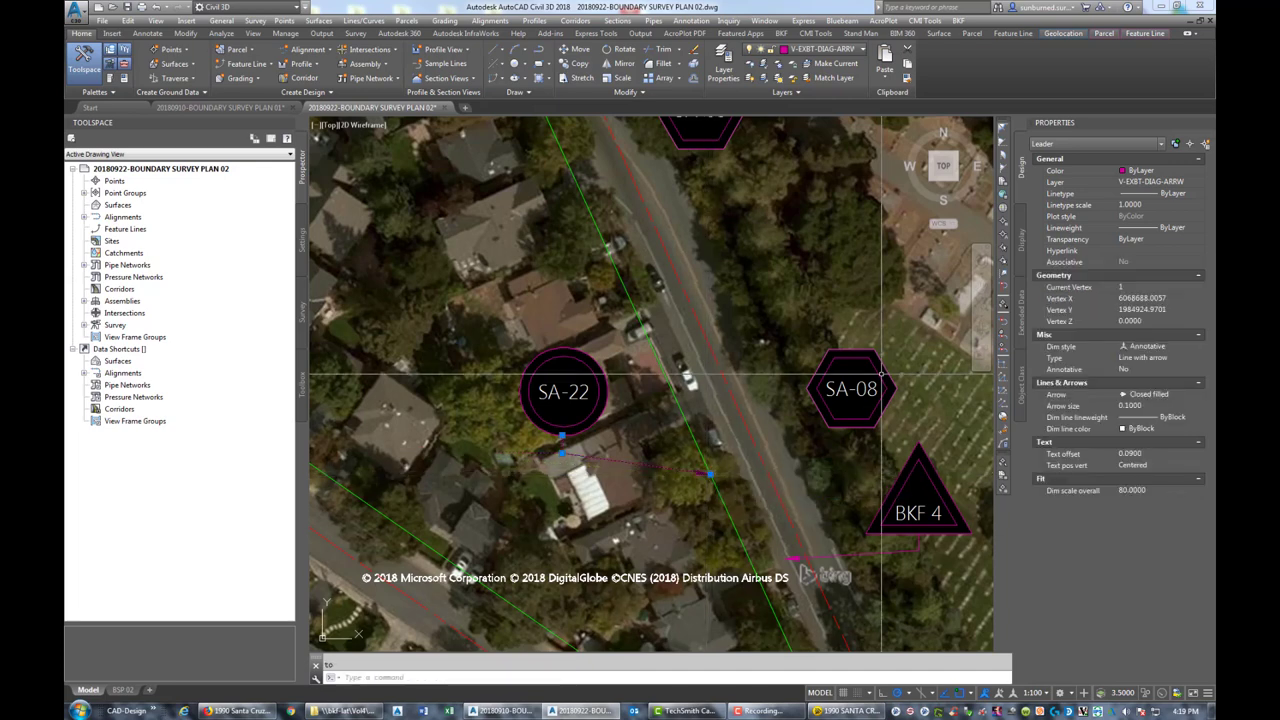
key("Escape")
left_click(868, 448)
Delete the SA-08 hexagon tag beside the cemetery
left_click(843, 378)
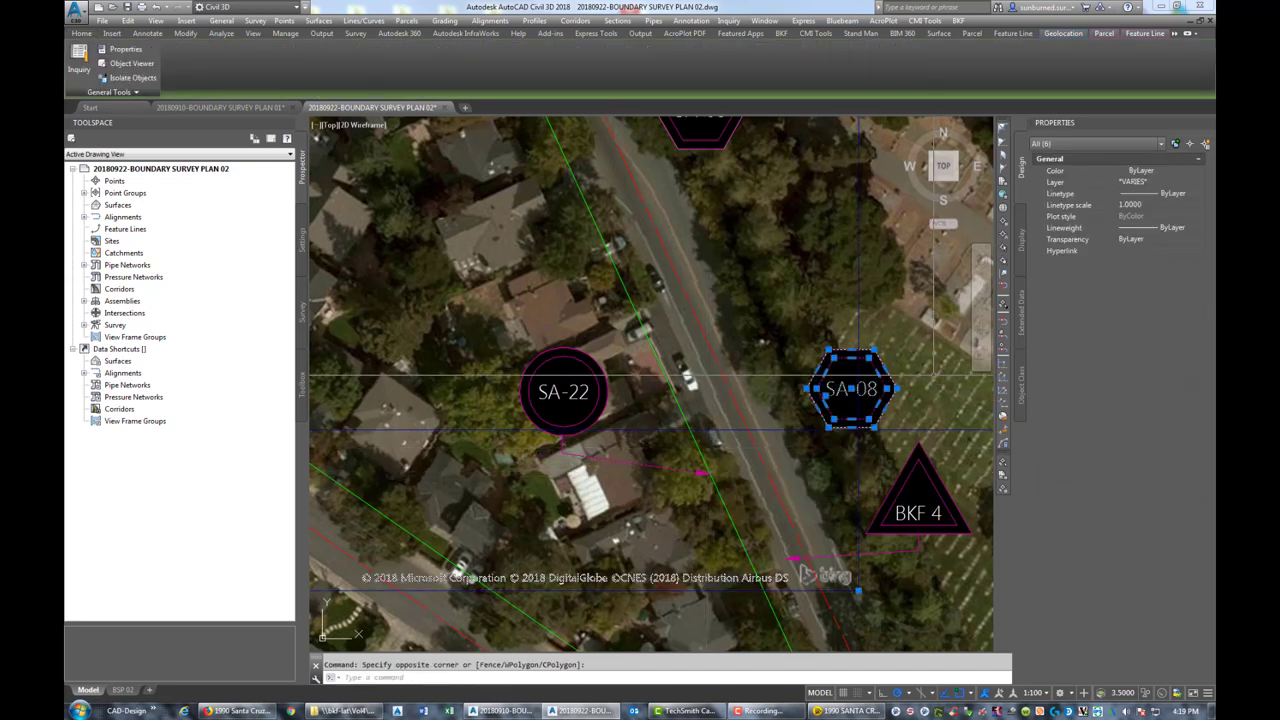
key("Escape")
left_click(908, 393)
left_click(874, 386)
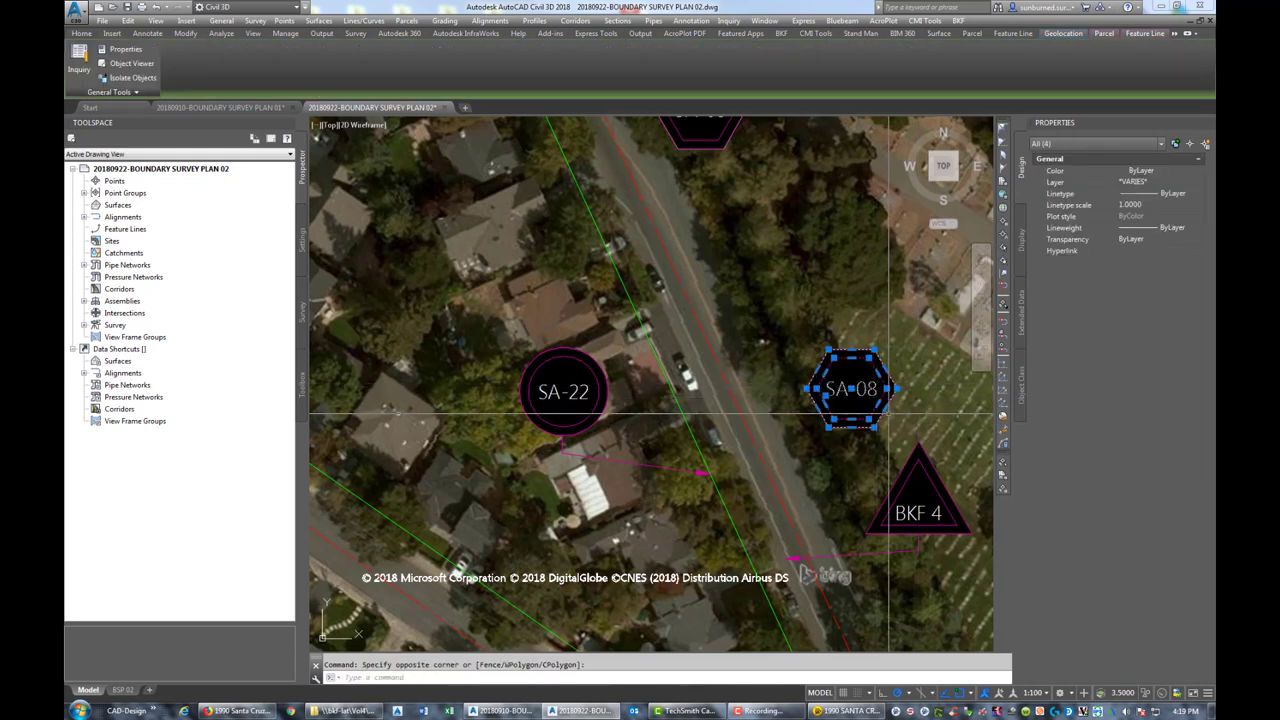
key("Delete")
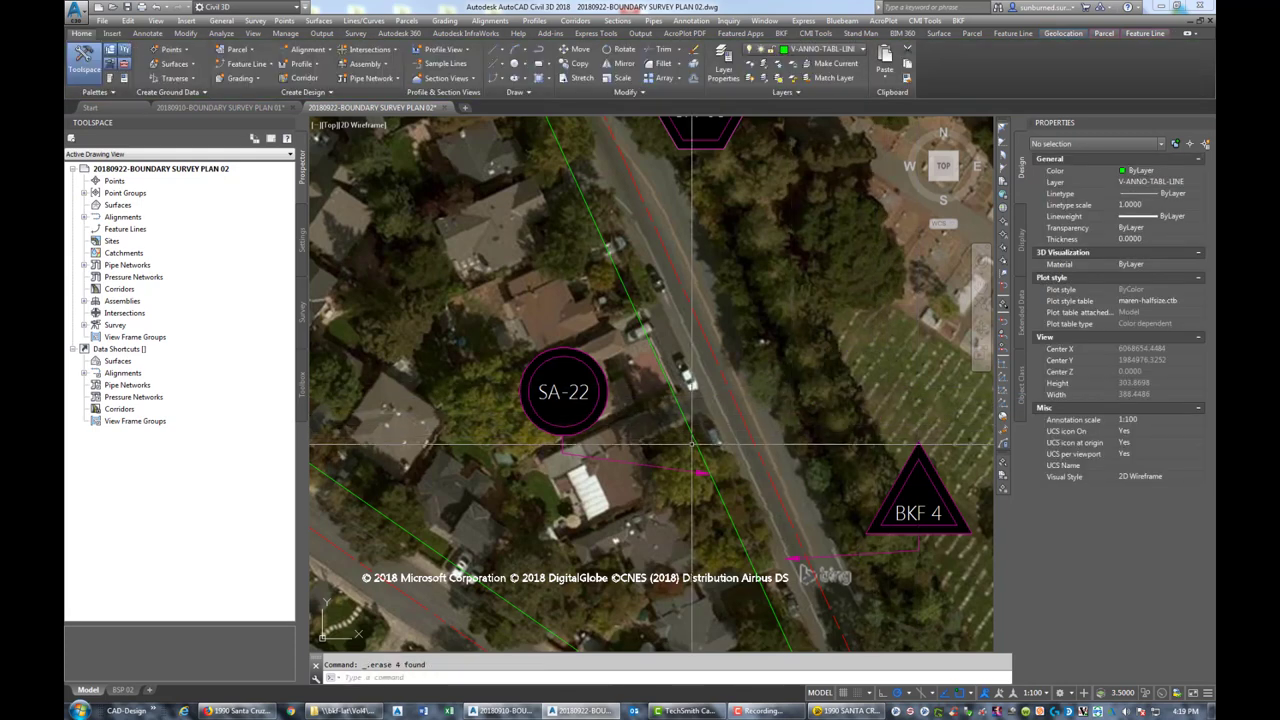
Copy the SA-22 circle tag up-right to the cemetery edge
key("Return")
left_click(563, 391)
key("Return")
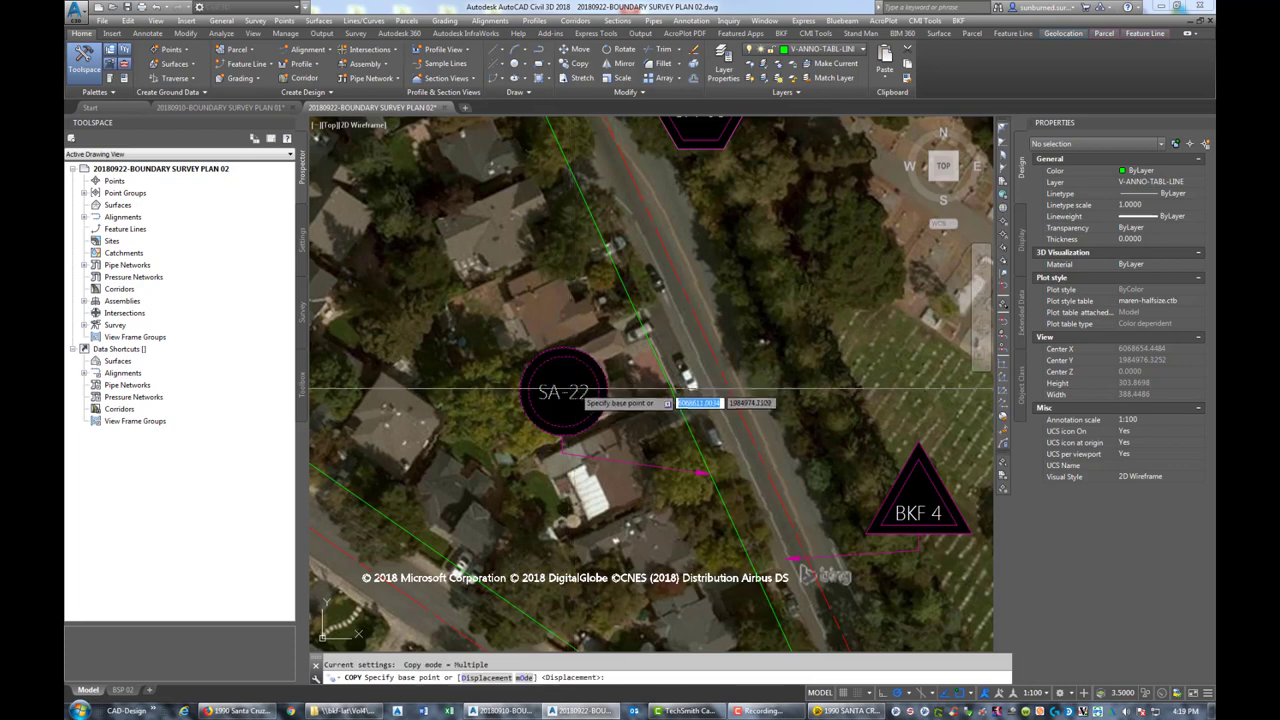
left_click(568, 392)
left_click(853, 298)
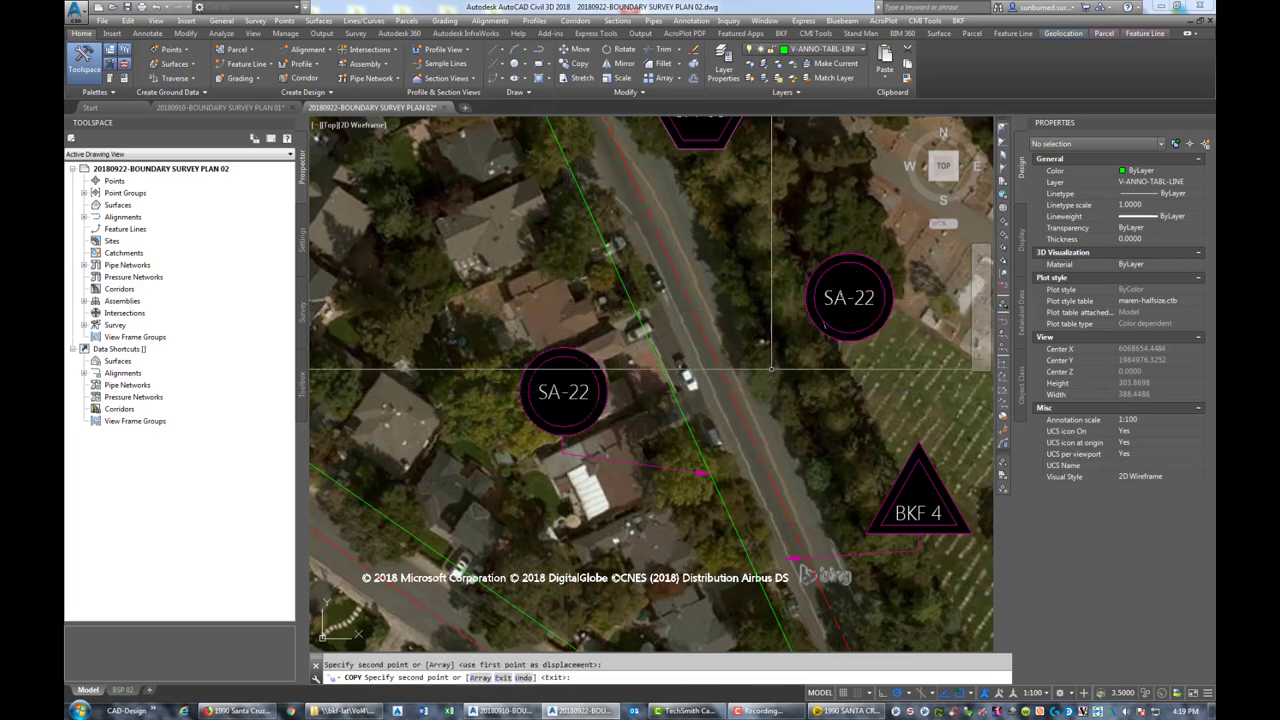
key("Escape")
Abandon a second CO copy and grab the new tag's leader arrowhead to reposition it
type("CO")
key("Return")
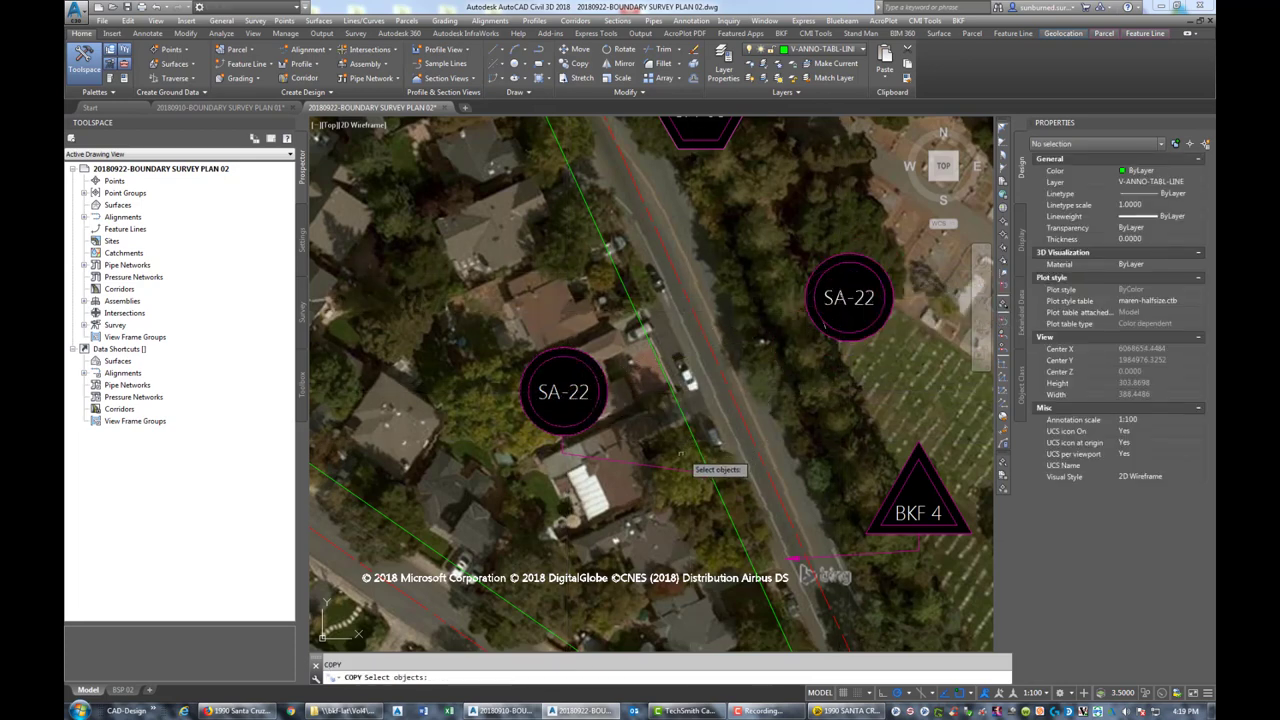
key("Return")
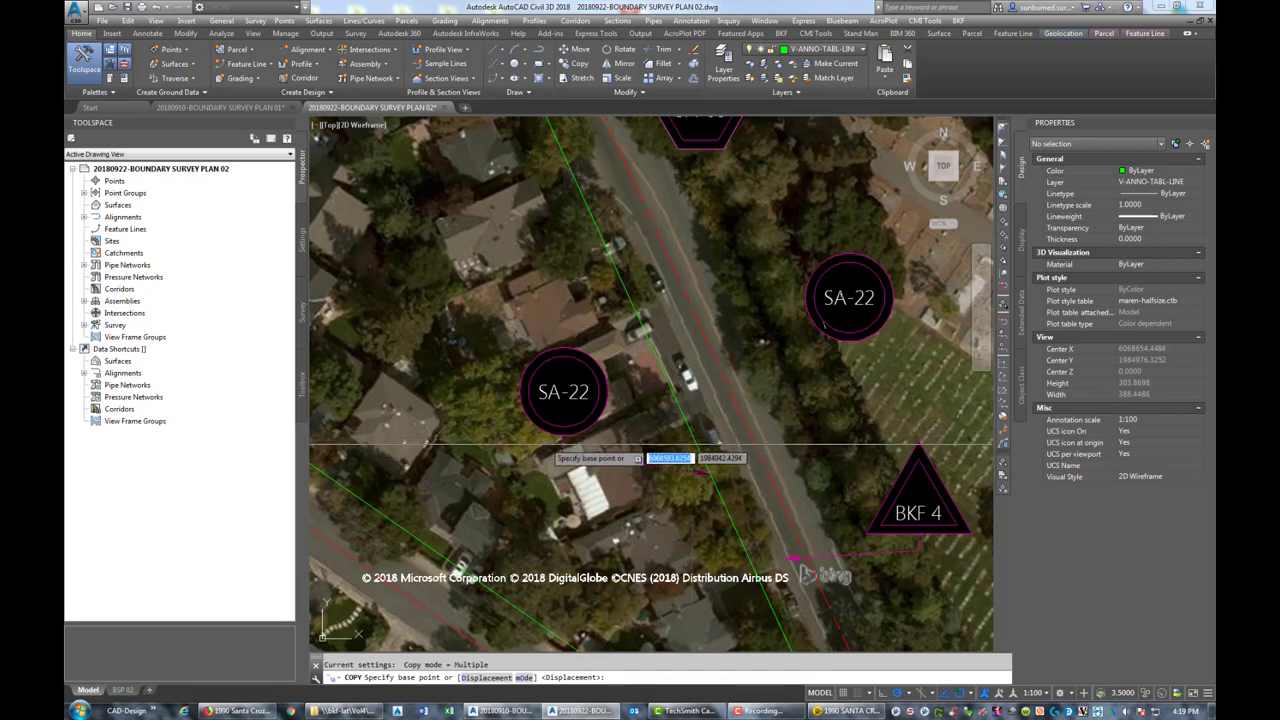
left_click(563, 440)
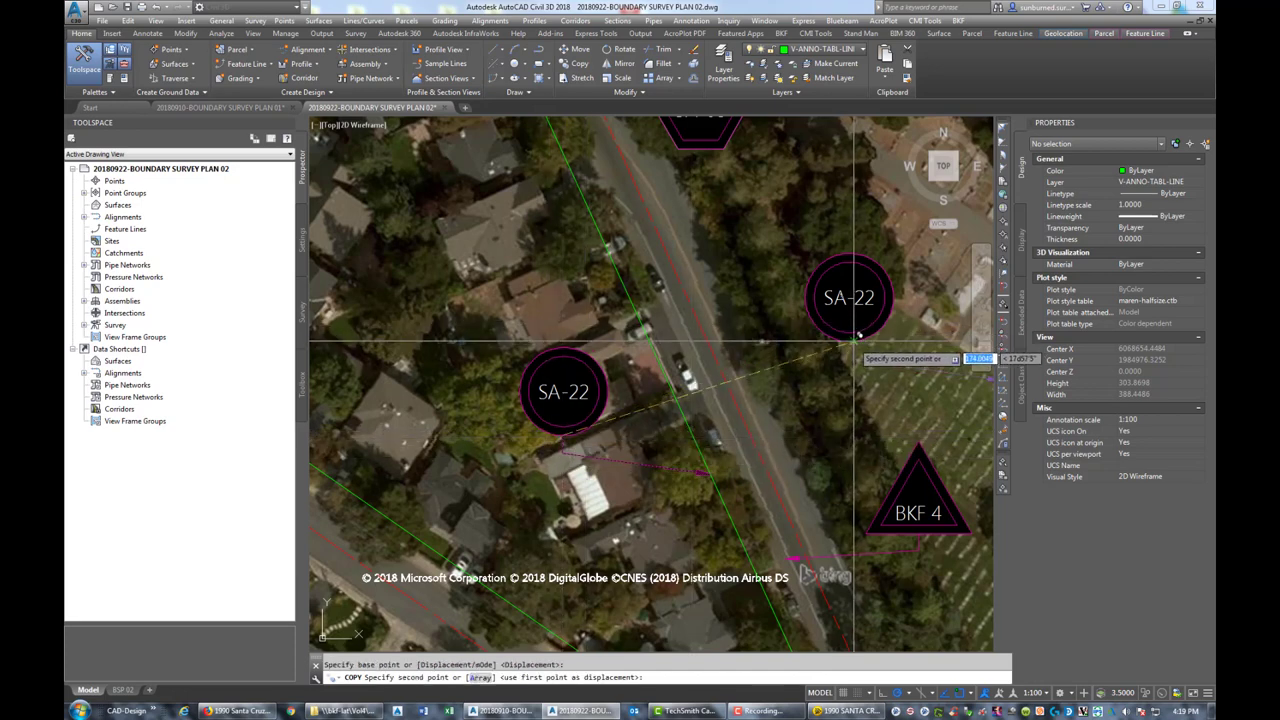
middle_click_drag(882, 400, 759, 400)
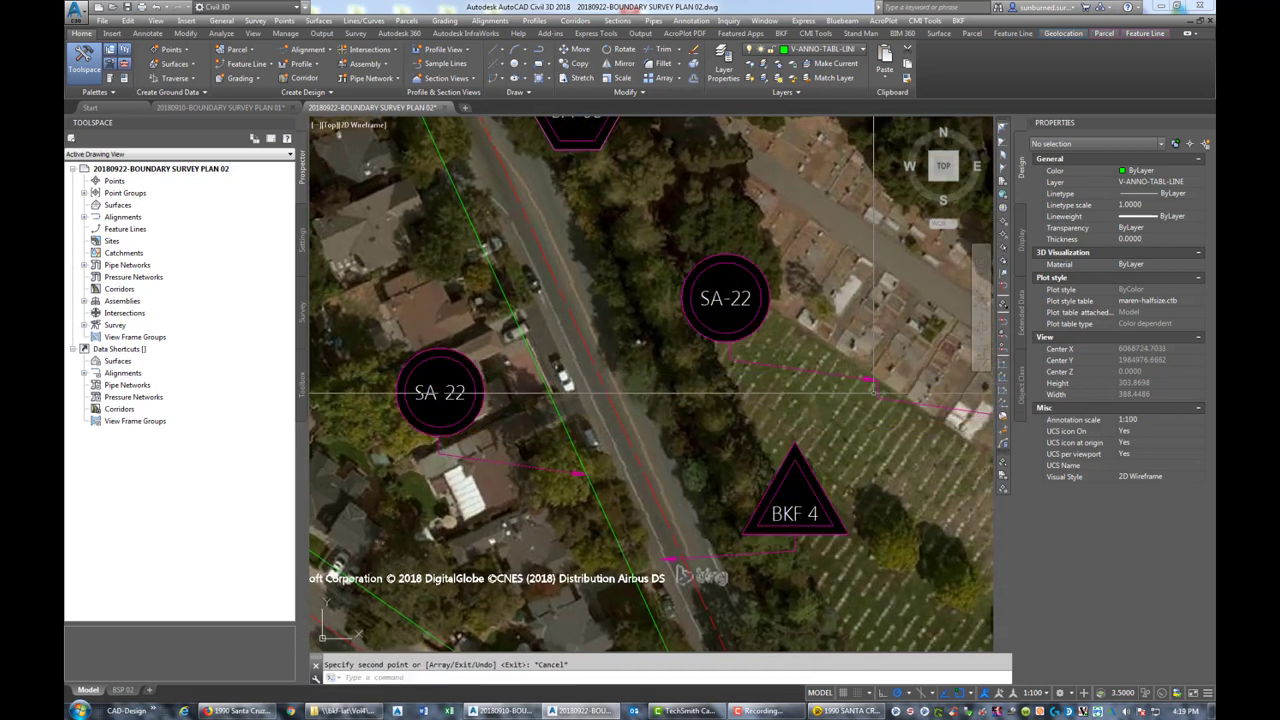
left_click(912, 404)
key("Return")
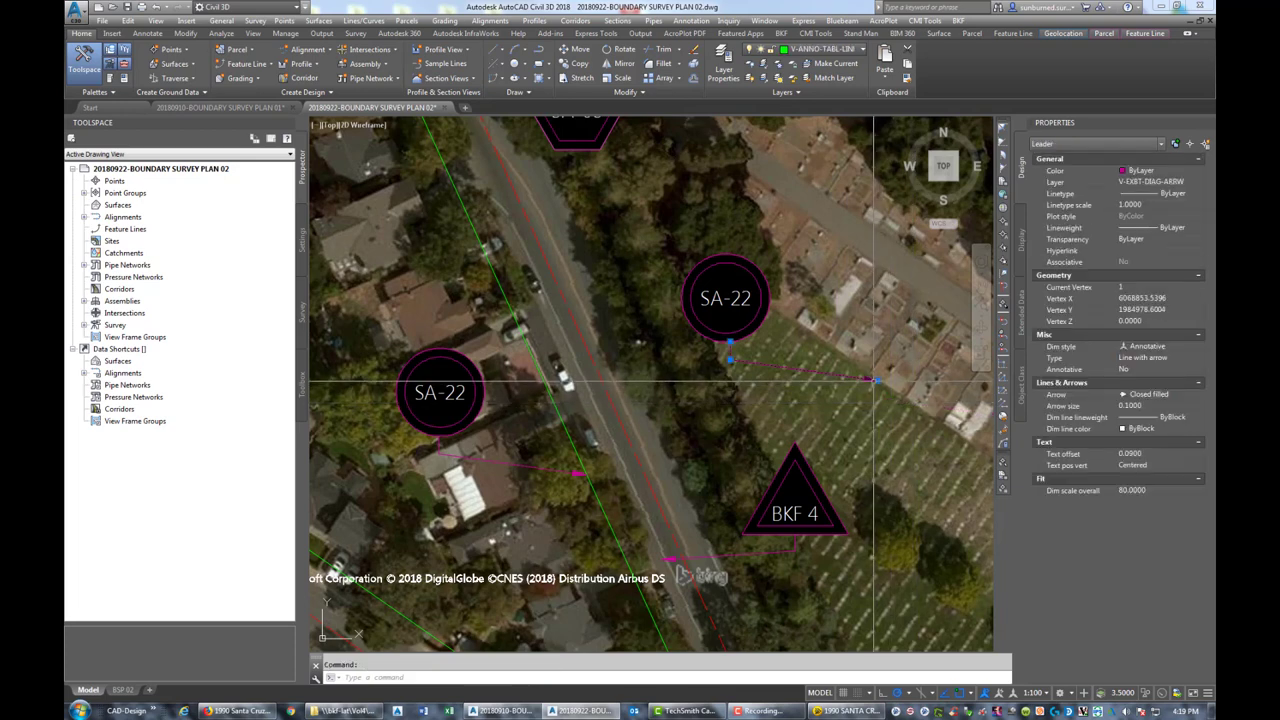
left_click(877, 381)
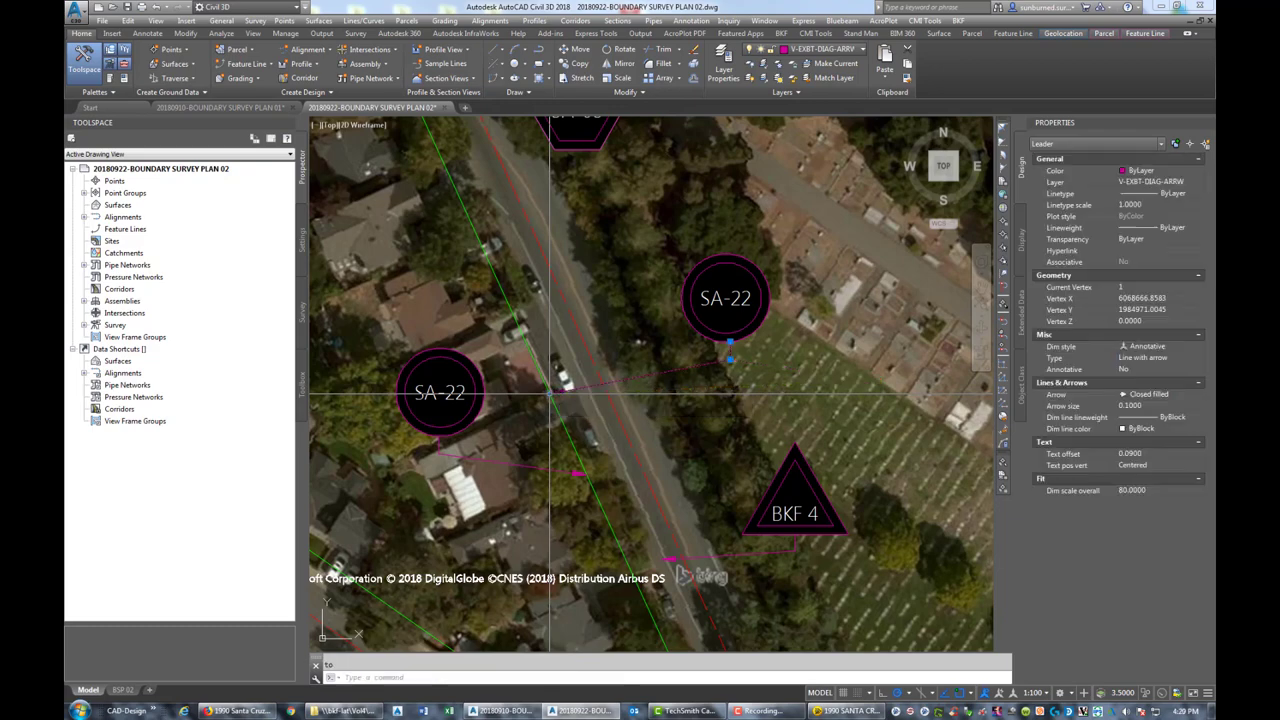
Copy the SA-22 circle tag south to the southwest road intersection
key("Escape")
scroll(660, 420, "down", 5)
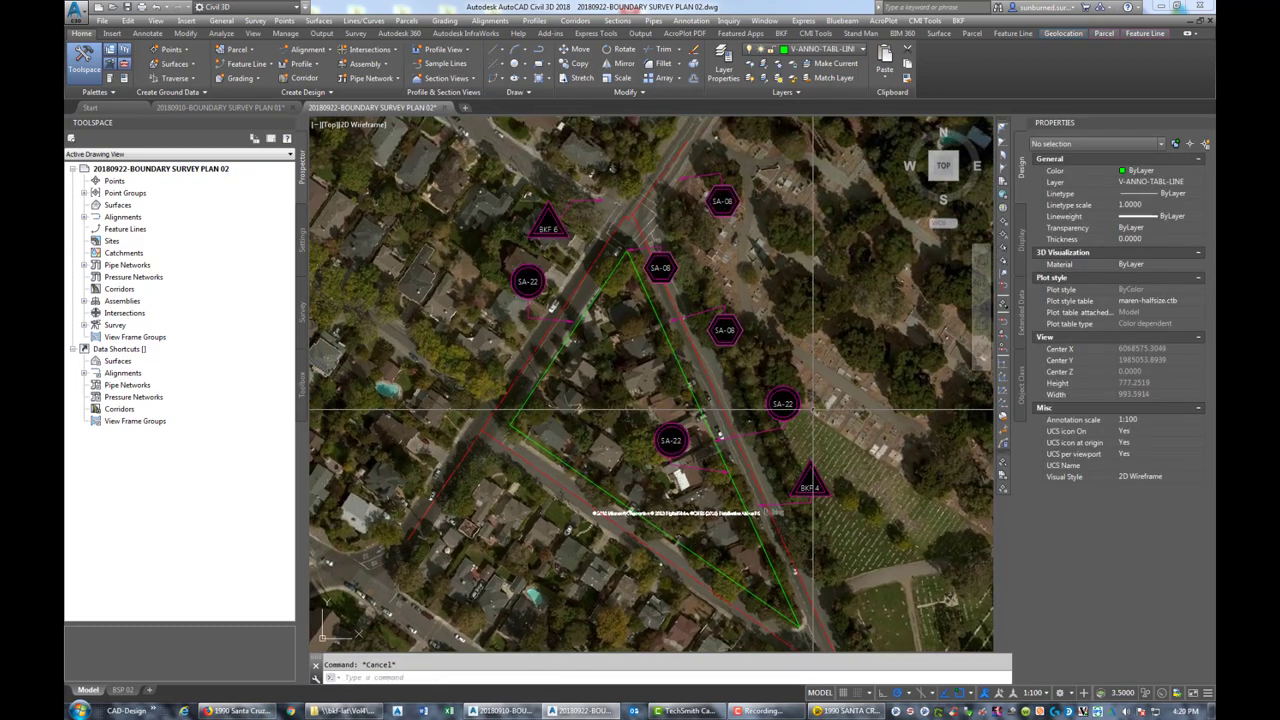
mouse_move(654, 513)
middle_mouse_down()
mouse_move(755, 499)
mouse_move(754, 550)
mouse_move(785, 441)
middle_mouse_up()
mouse_move(905, 438)
middle_mouse_down()
mouse_move(880, 528)
mouse_move(740, 420)
middle_mouse_up()
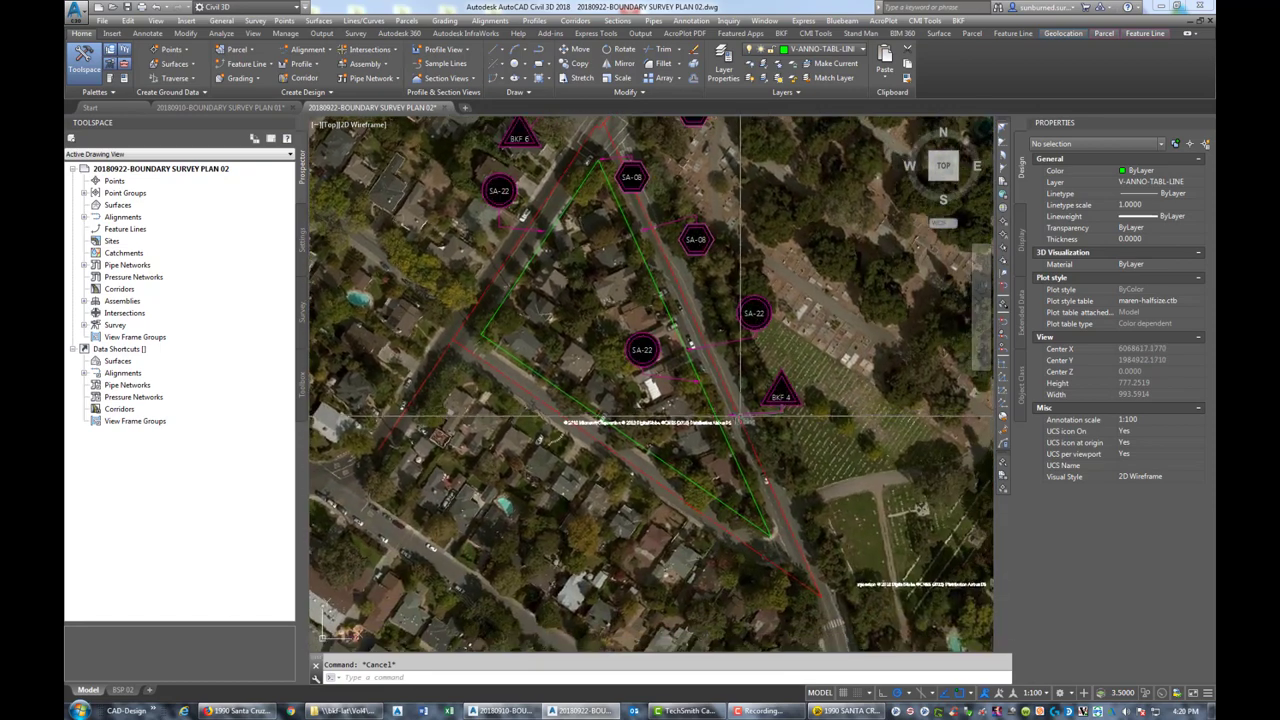
type("co")
key("Return")
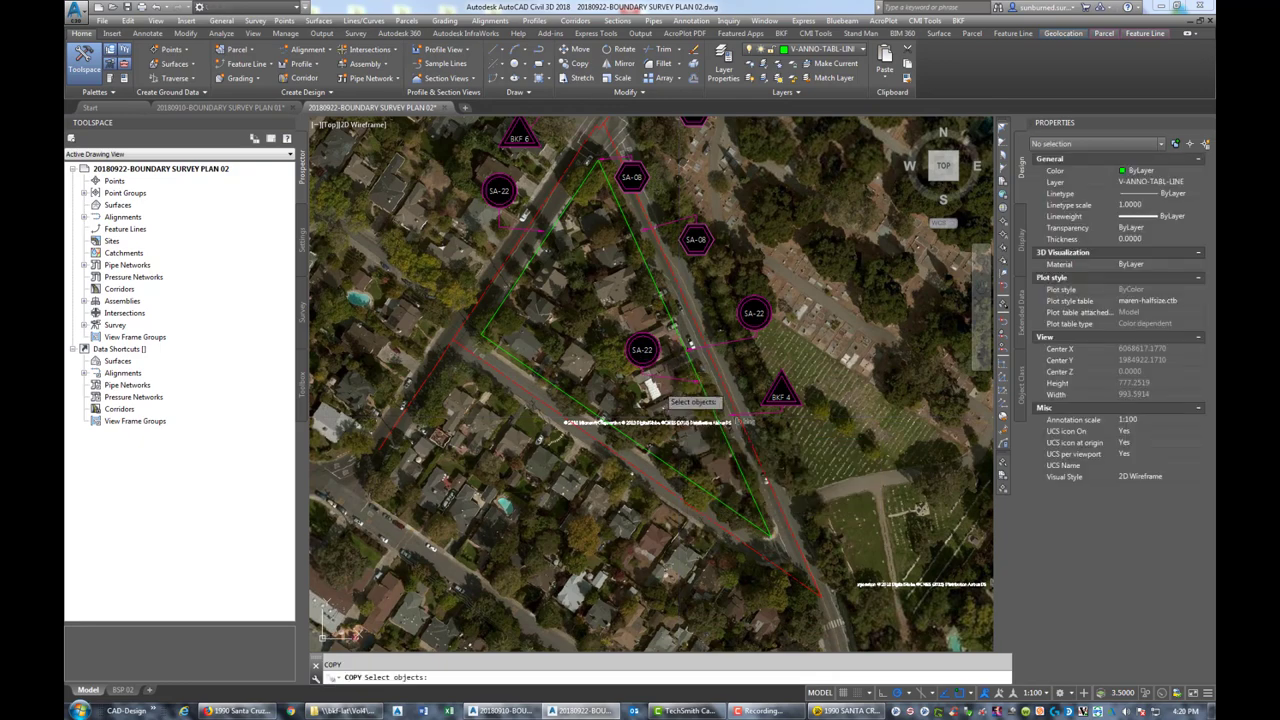
left_click(650, 366)
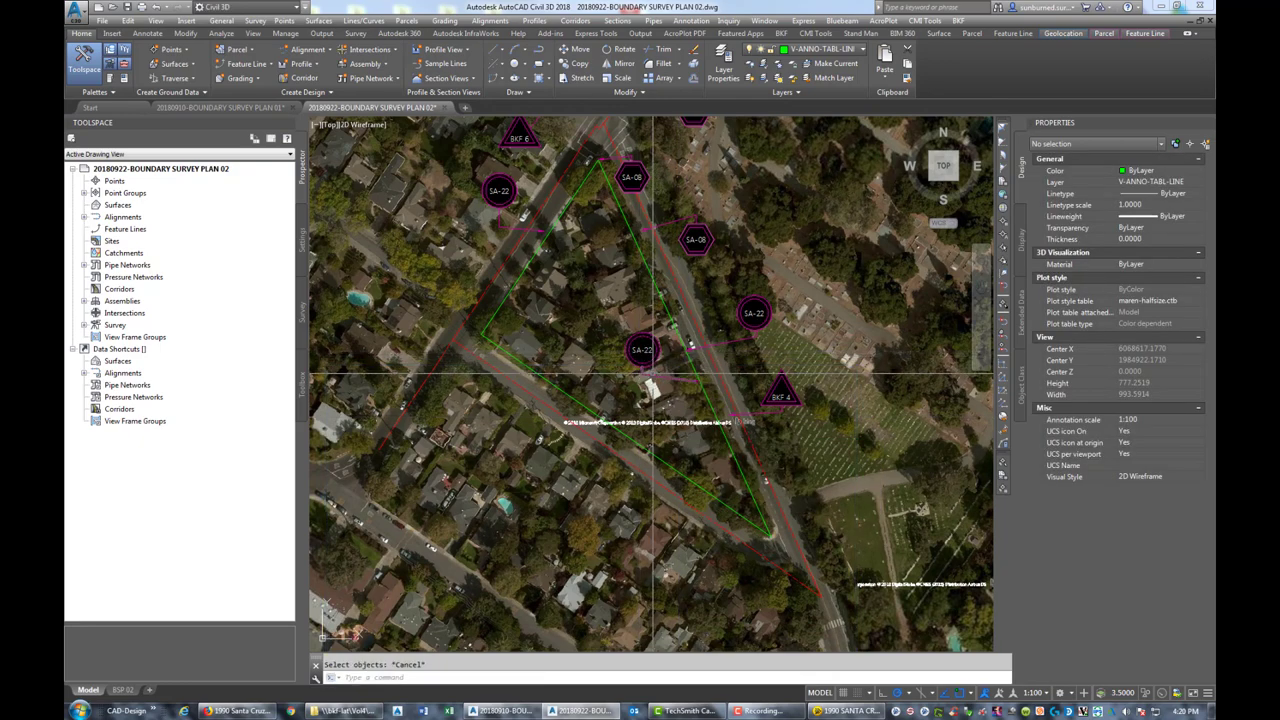
left_click(647, 348)
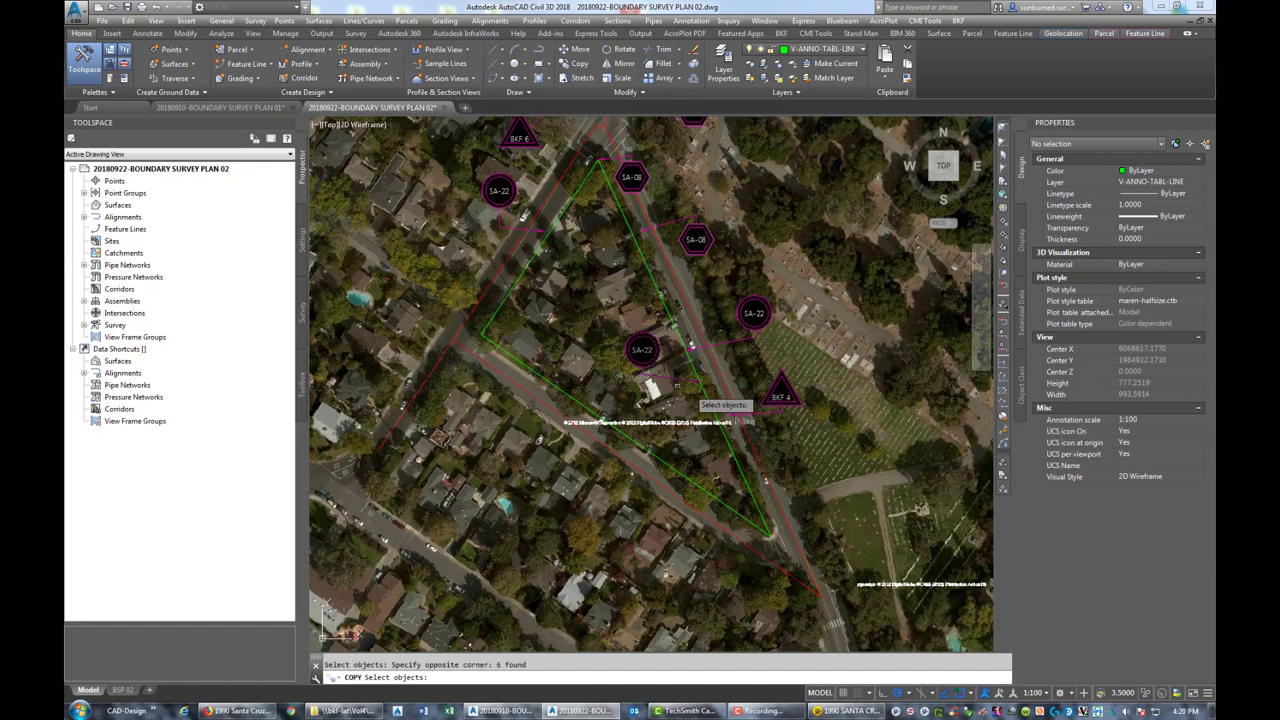
key("Return")
left_click(698, 381)
middle_click_drag(800, 640, 734, 507)
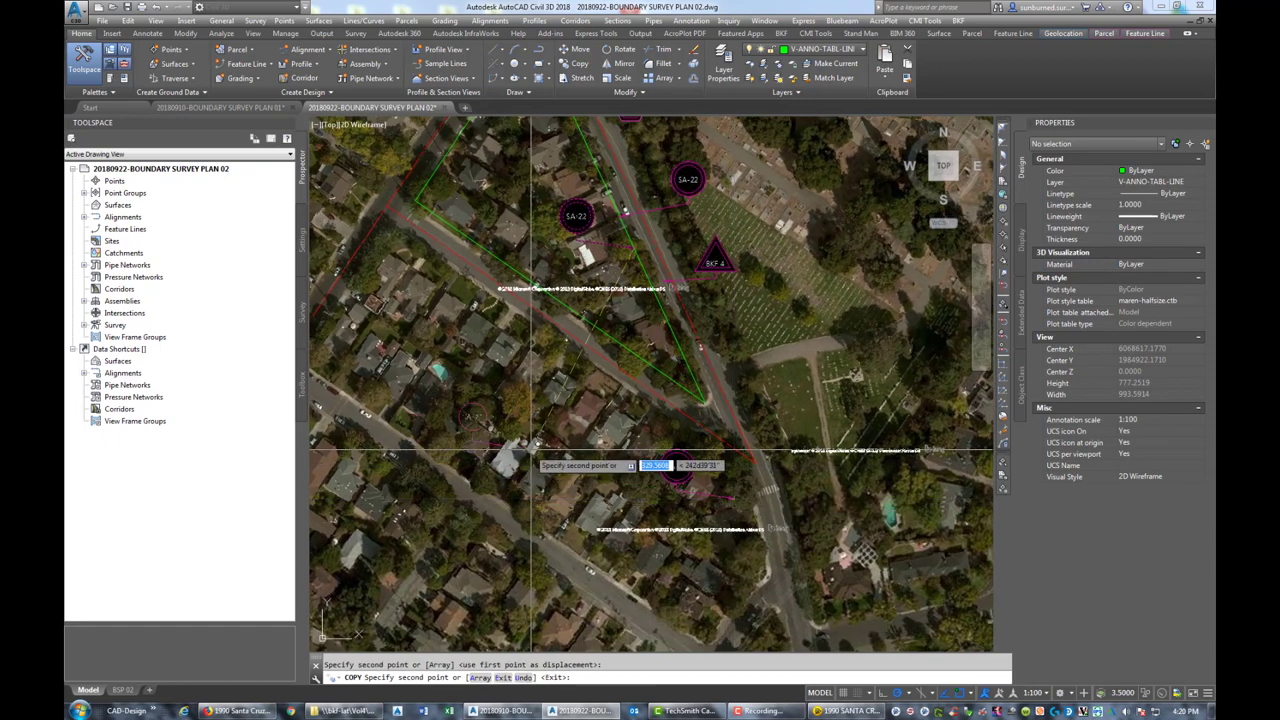
middle_click_drag(650, 460, 980, 540)
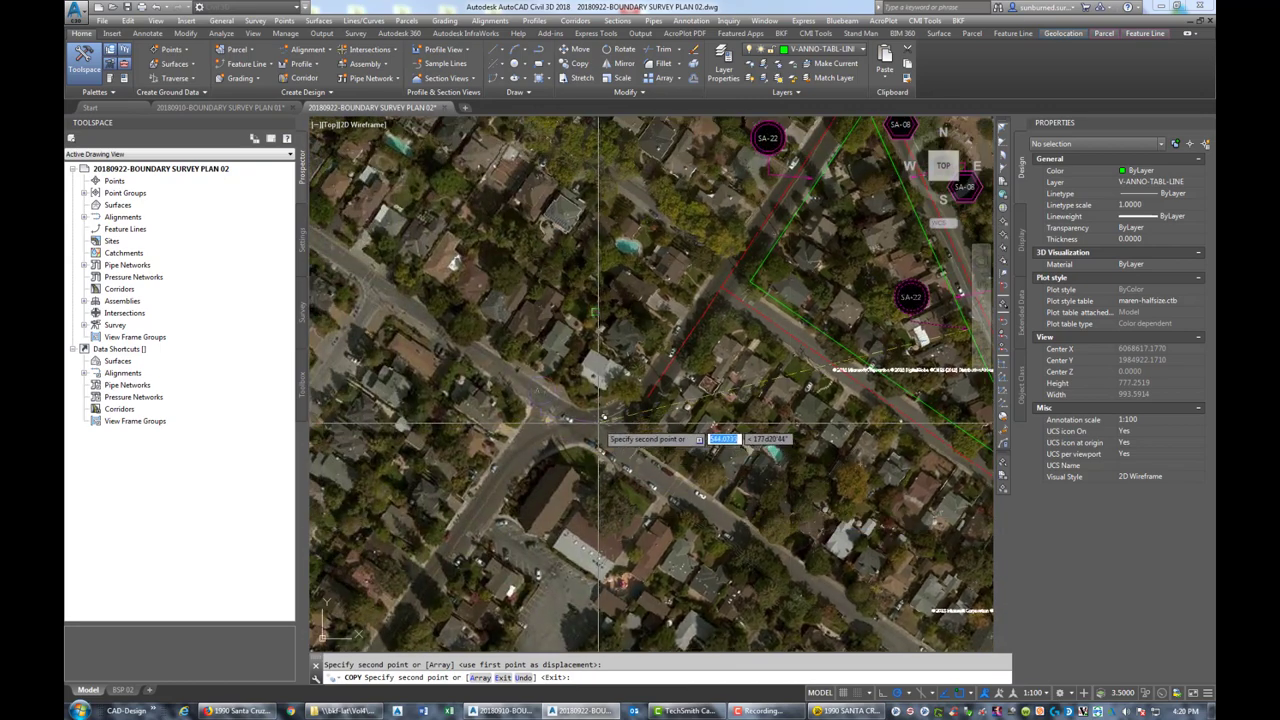
left_click(750, 478)
key("Escape")
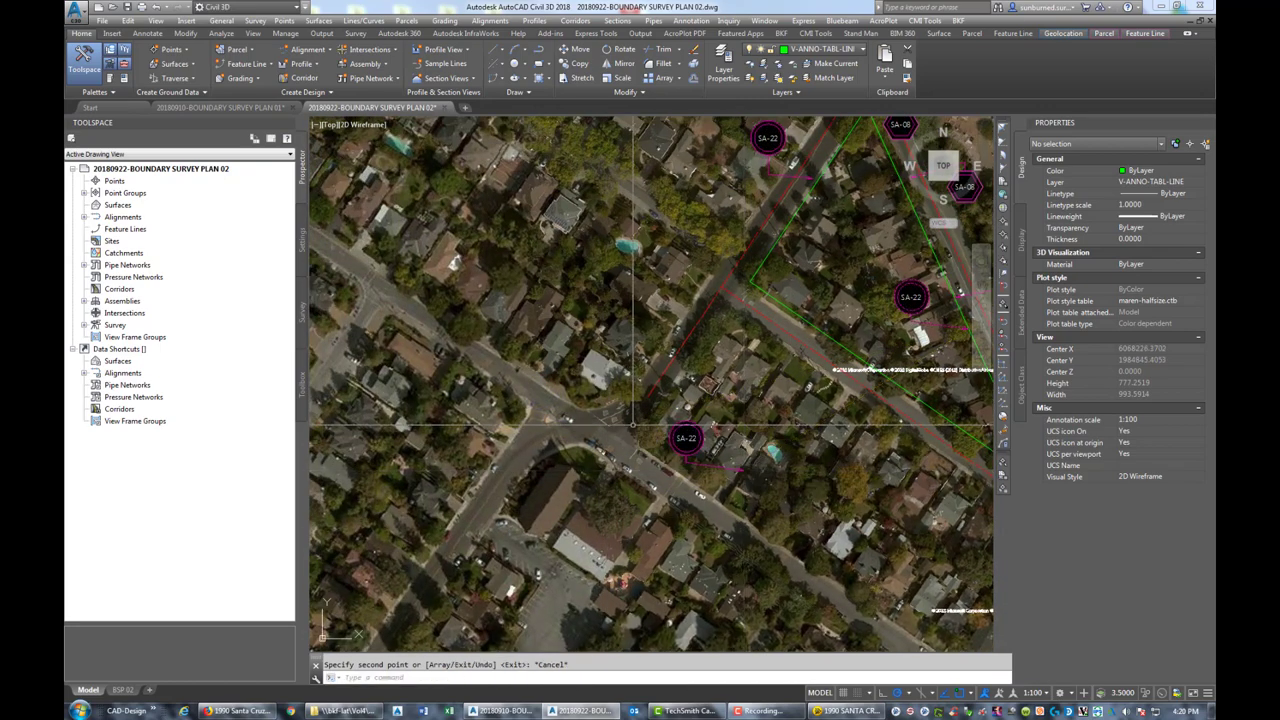
Stretch the new SA-22 tag's leader arrowhead to a new field point
left_click(745, 468)
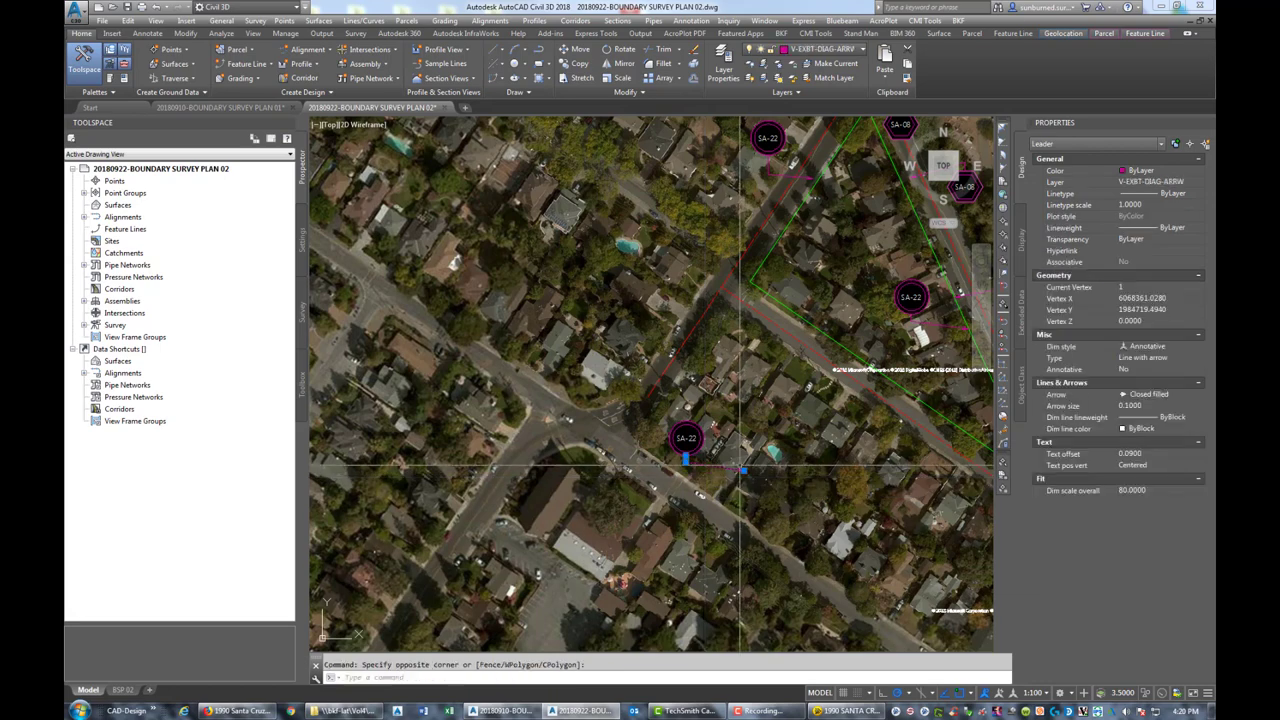
left_click(742, 470)
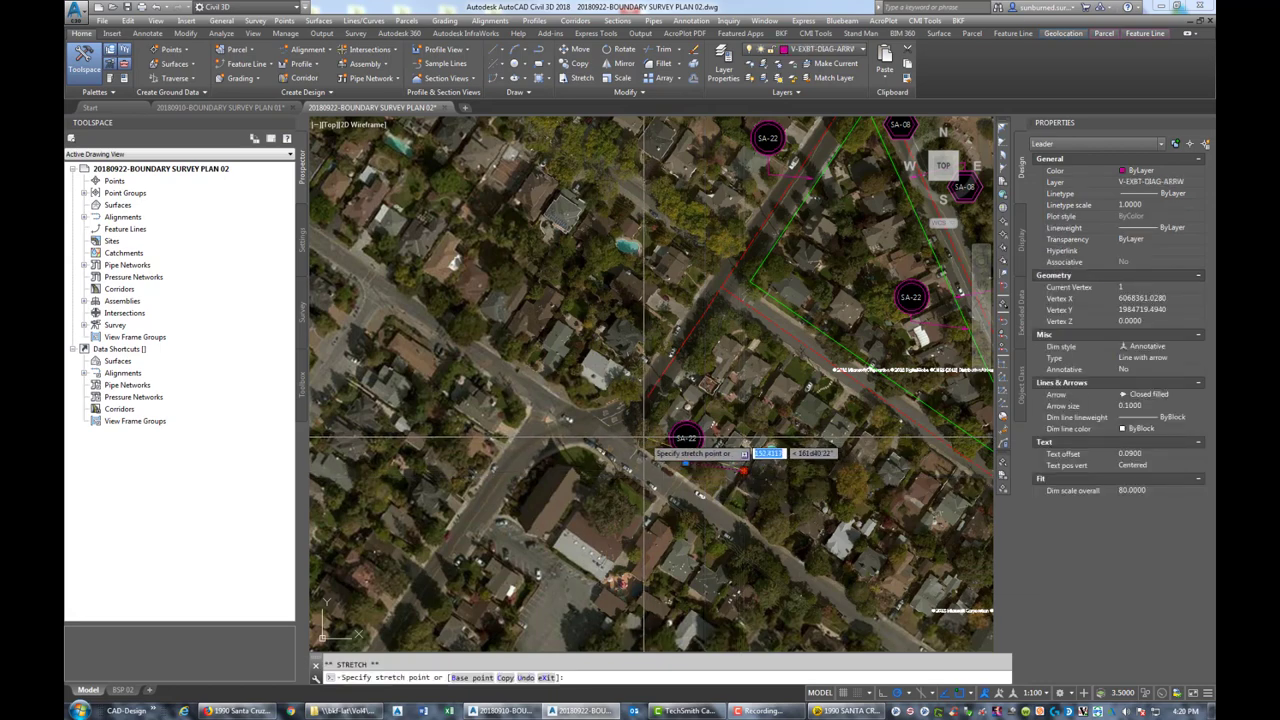
scroll(605, 438, "up", 4)
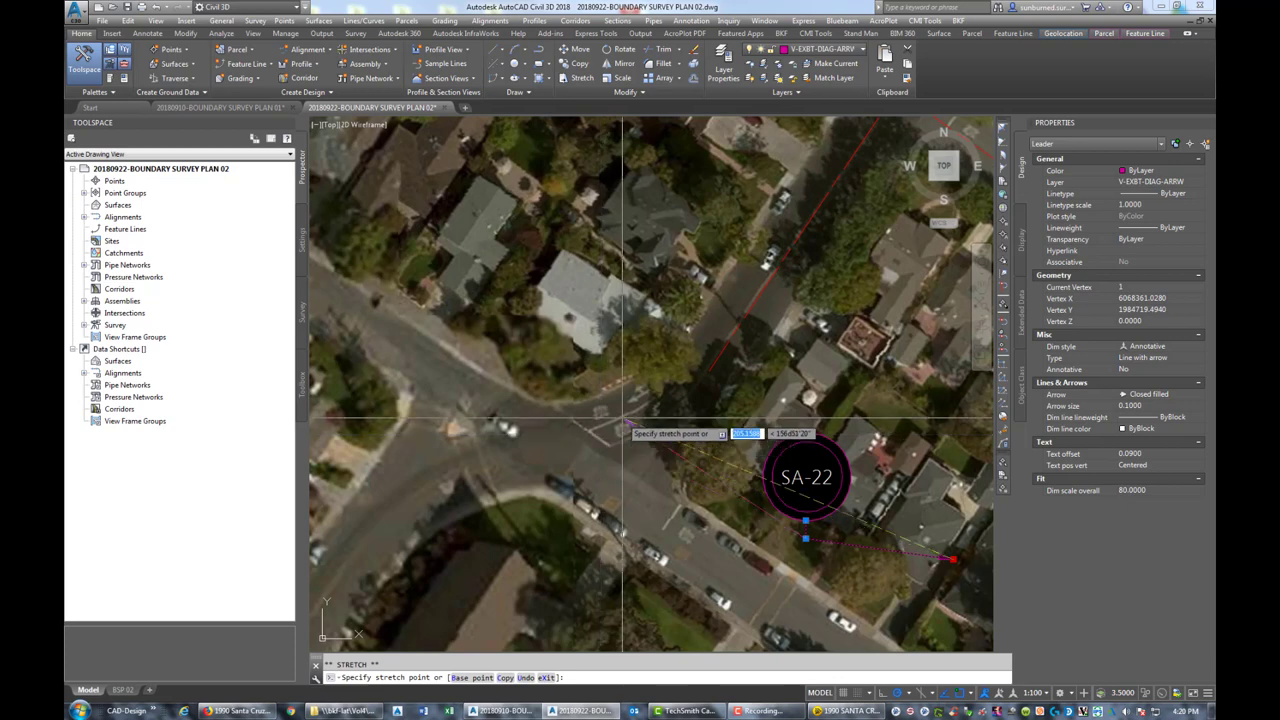
scroll(590, 435, "down", 4)
scroll(674, 526, "up", 4)
scroll(594, 520, "up", 3)
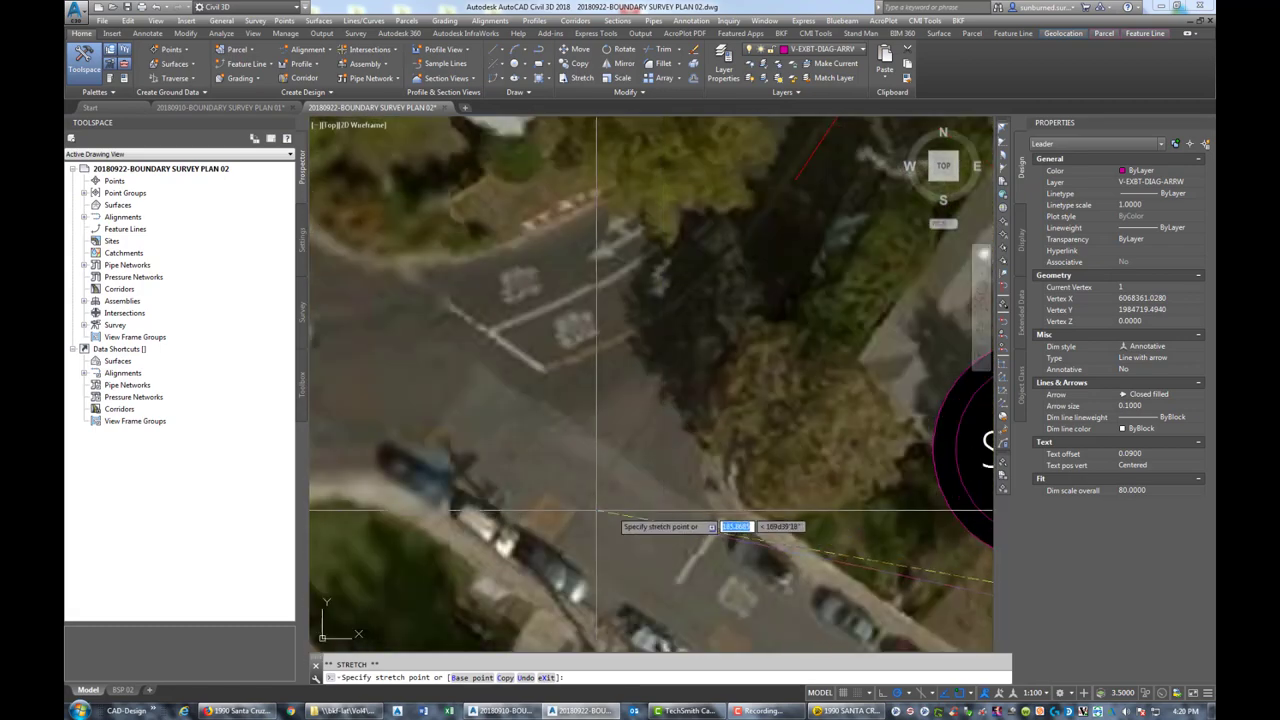
left_click(596, 516)
scroll(707, 507, "down", 2)
scroll(707, 507, "down", 3)
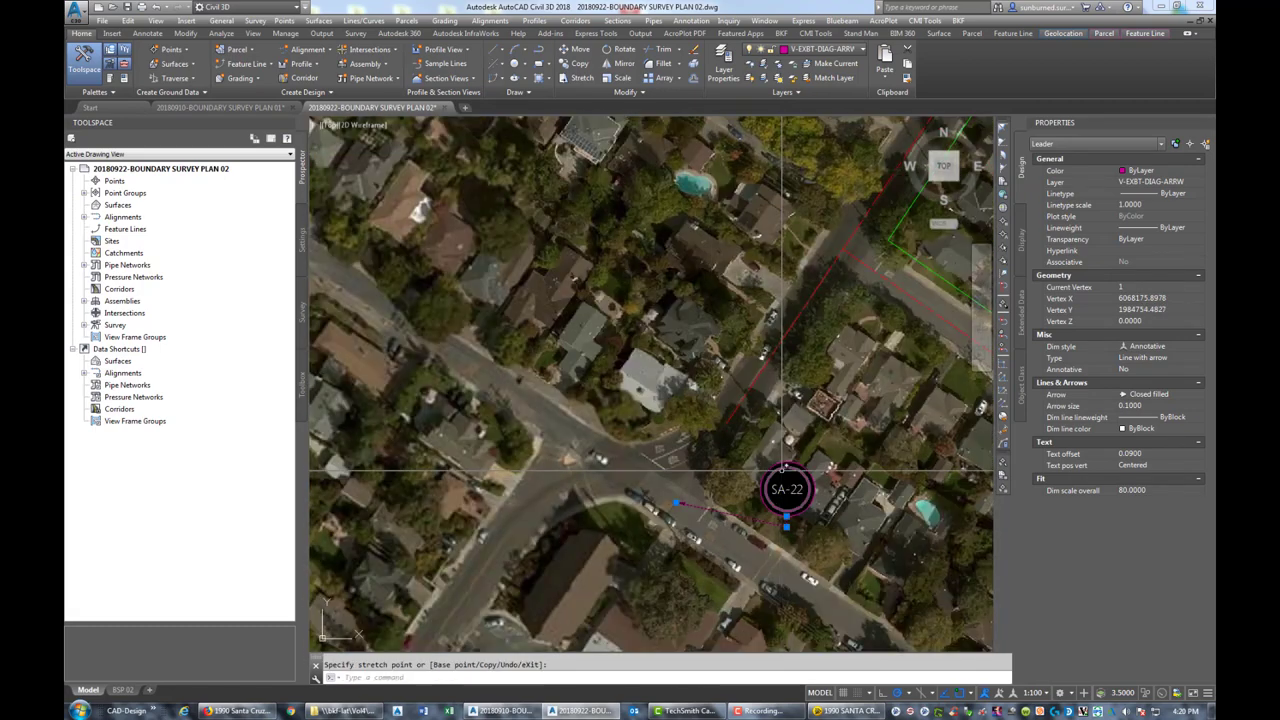
middle_click_drag(771, 471, 690, 455)
key("Escape")
Move the SA-22 tag further south beside the road
scroll(738, 500, "down", 2)
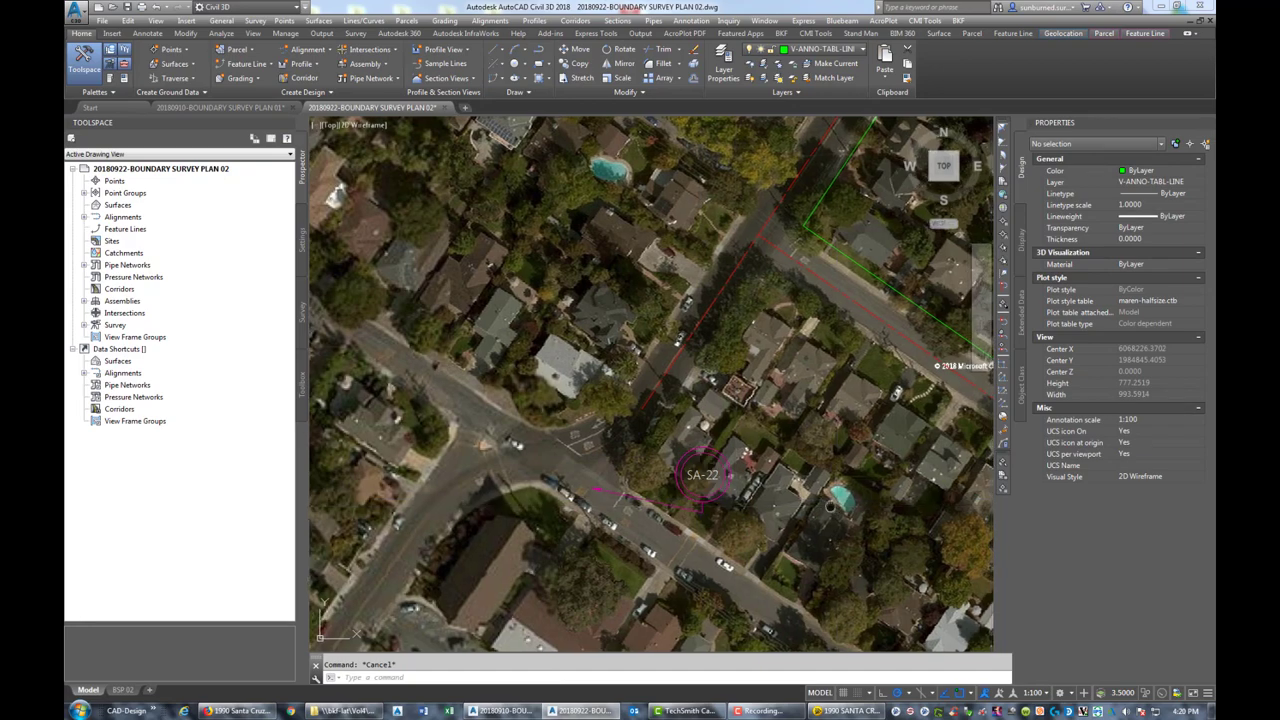
middle_click_drag(738, 500, 651, 423)
scroll(848, 478, "down", 2)
scroll(848, 478, "up", 5)
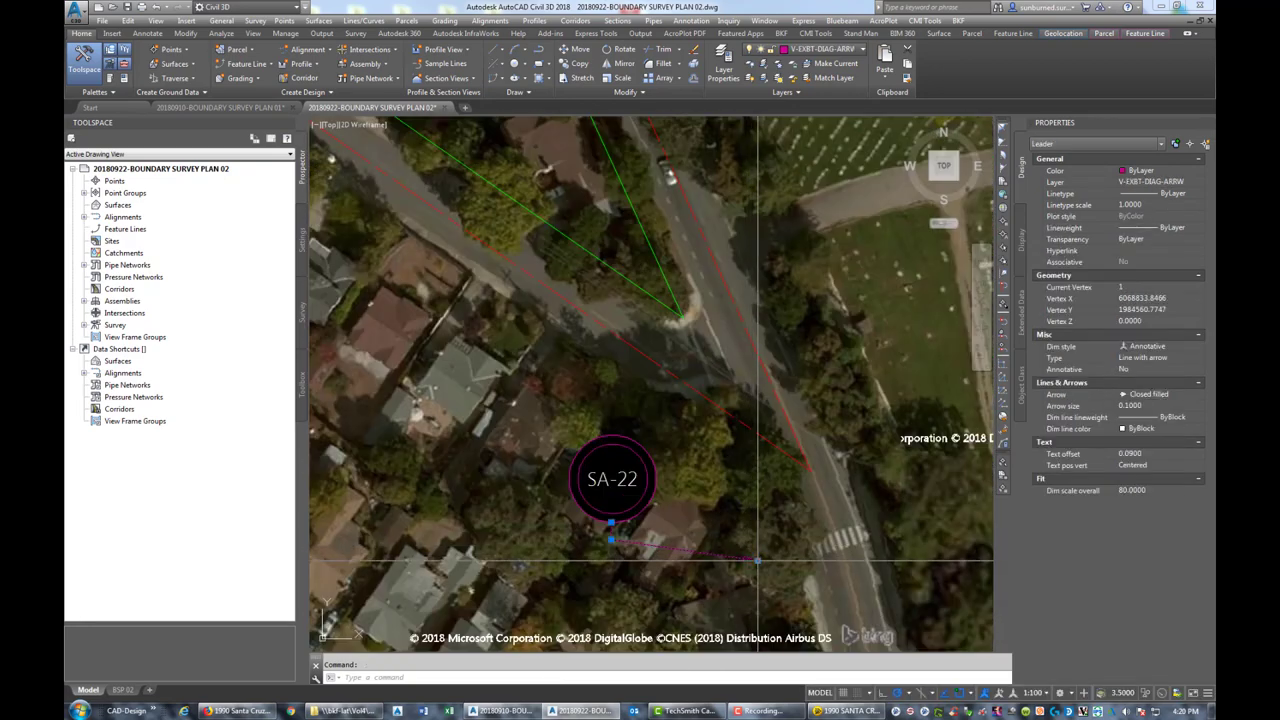
middle_click_drag(716, 512, 701, 492)
type("MOVE Select objects:")
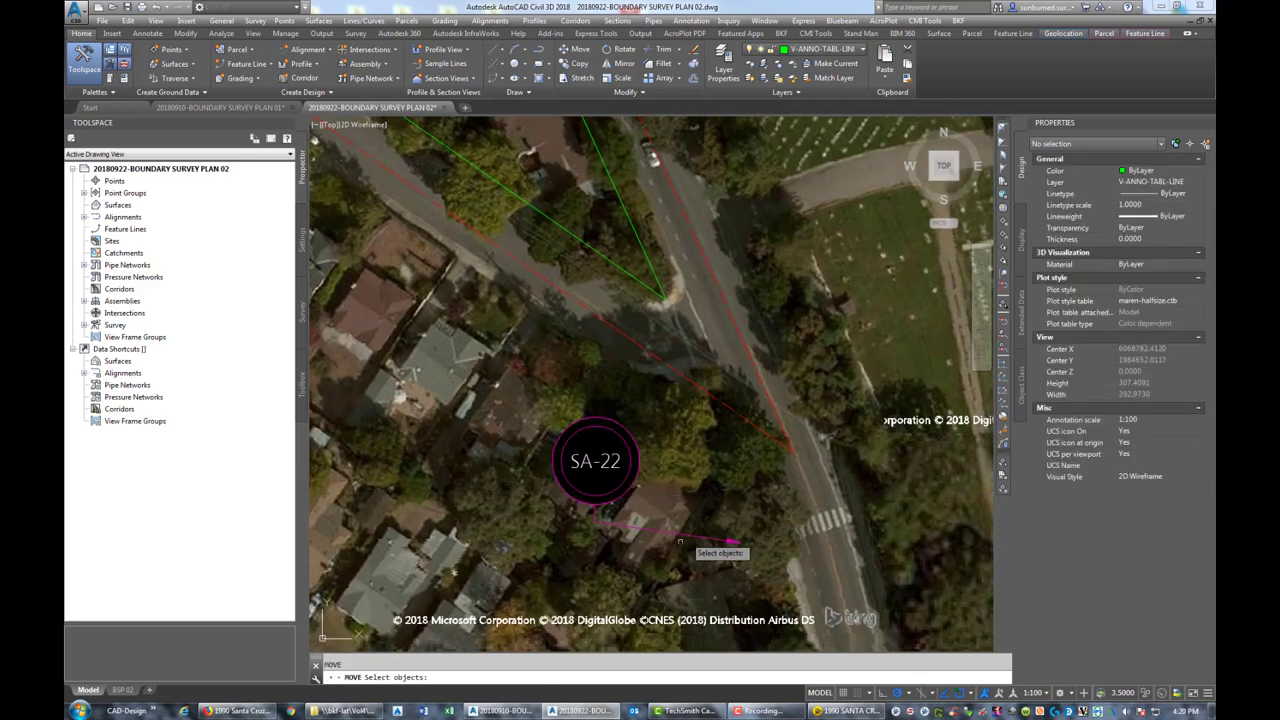
left_click(634, 578)
left_click(592, 632)
key("Return")
left_click(625, 520)
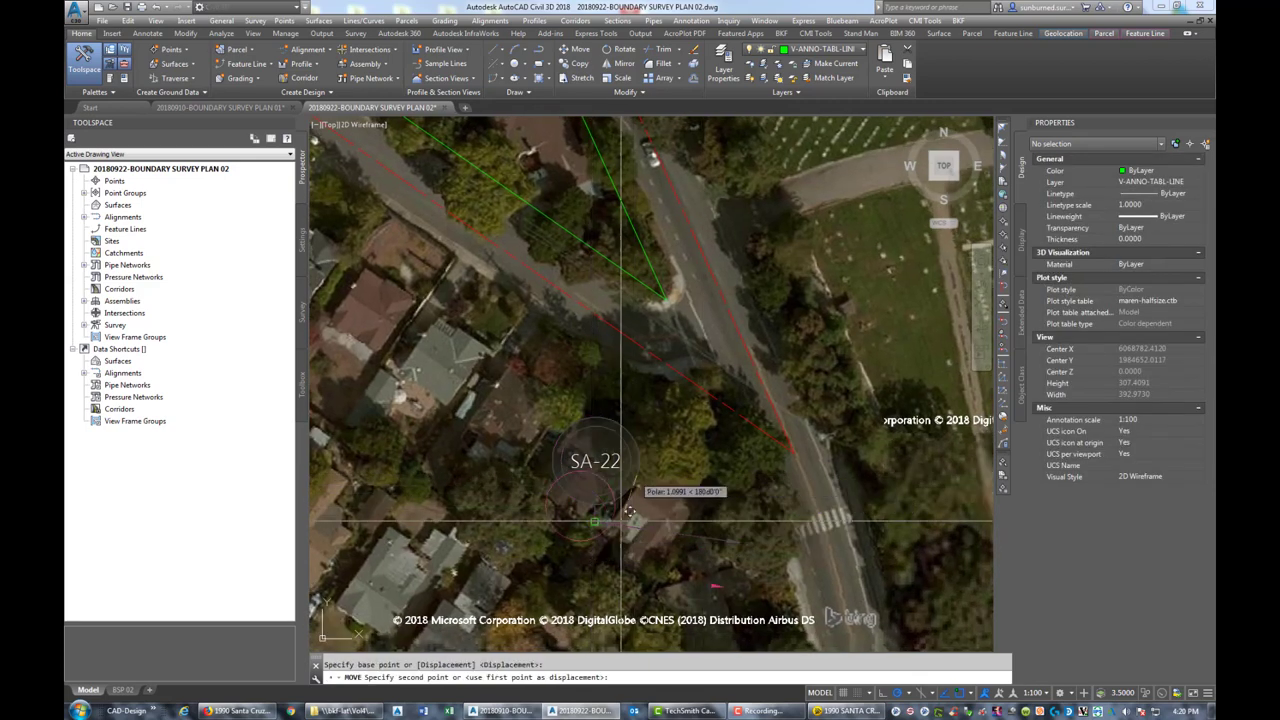
left_click(632, 532)
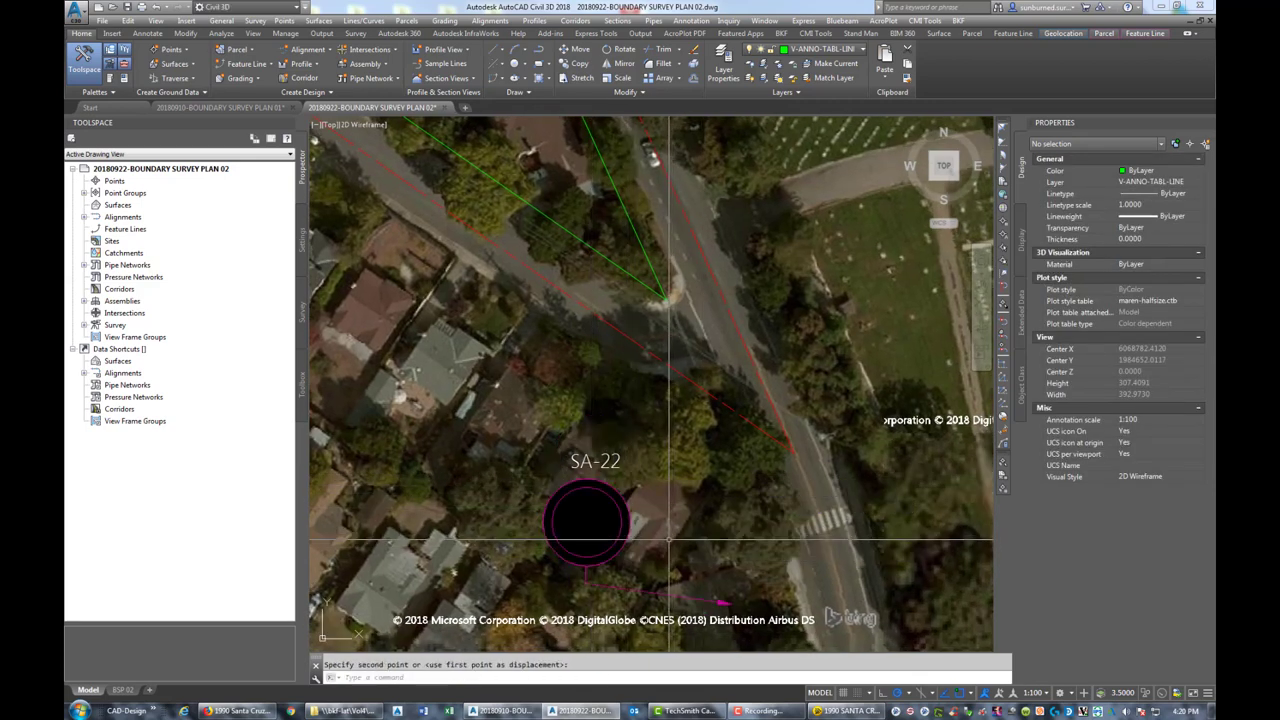
key("Return")
left_click(571, 460)
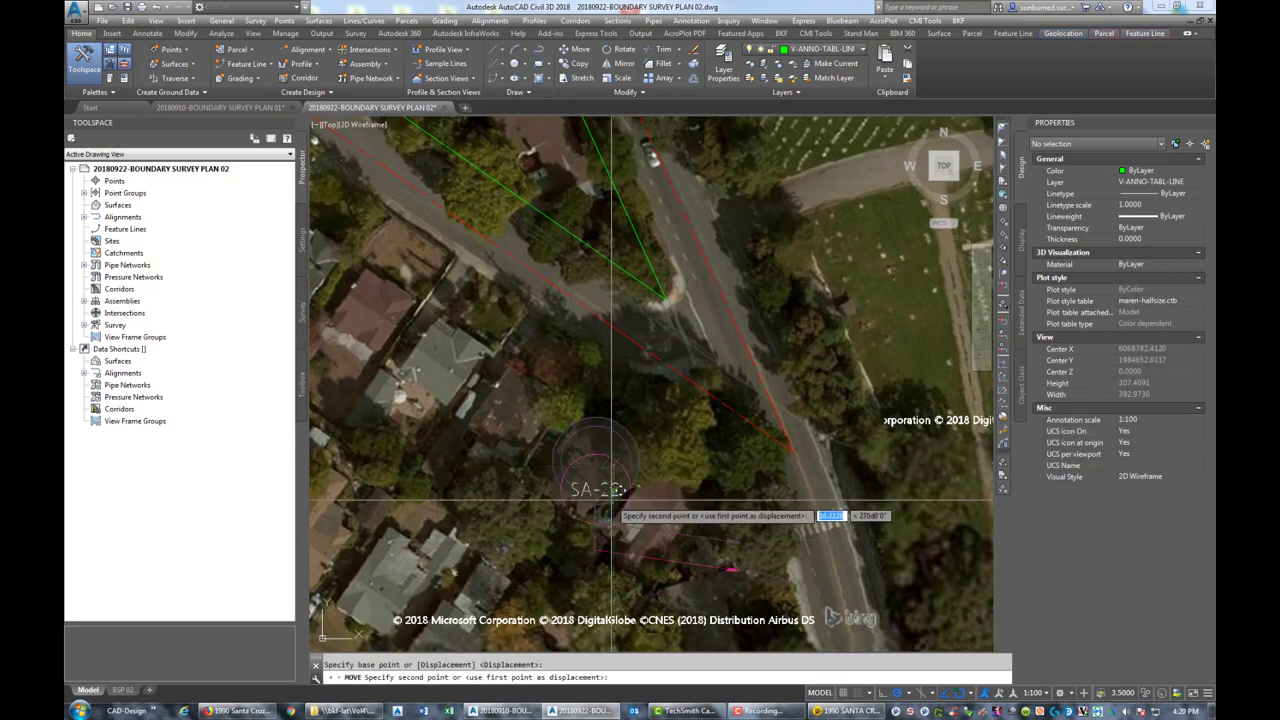
key("Escape")
Reattach the leader so it runs from the tag's top edge to the field point
left_click(612, 606)
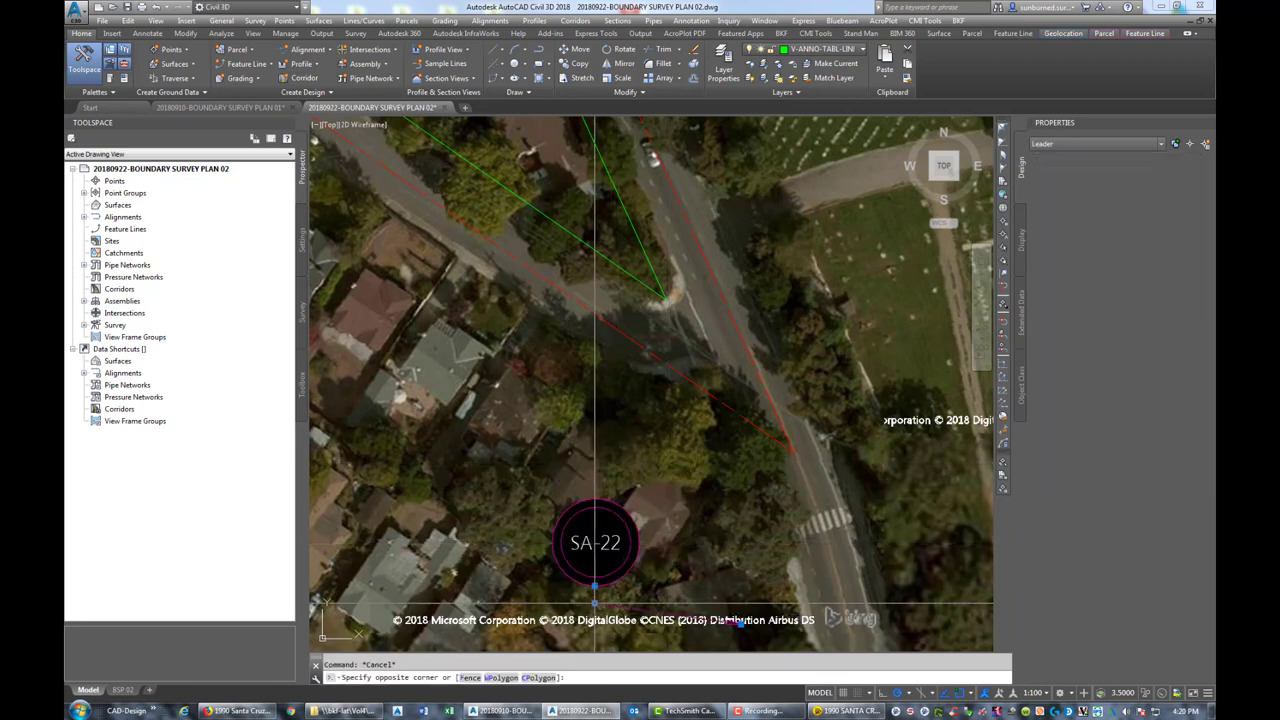
left_click(595, 590)
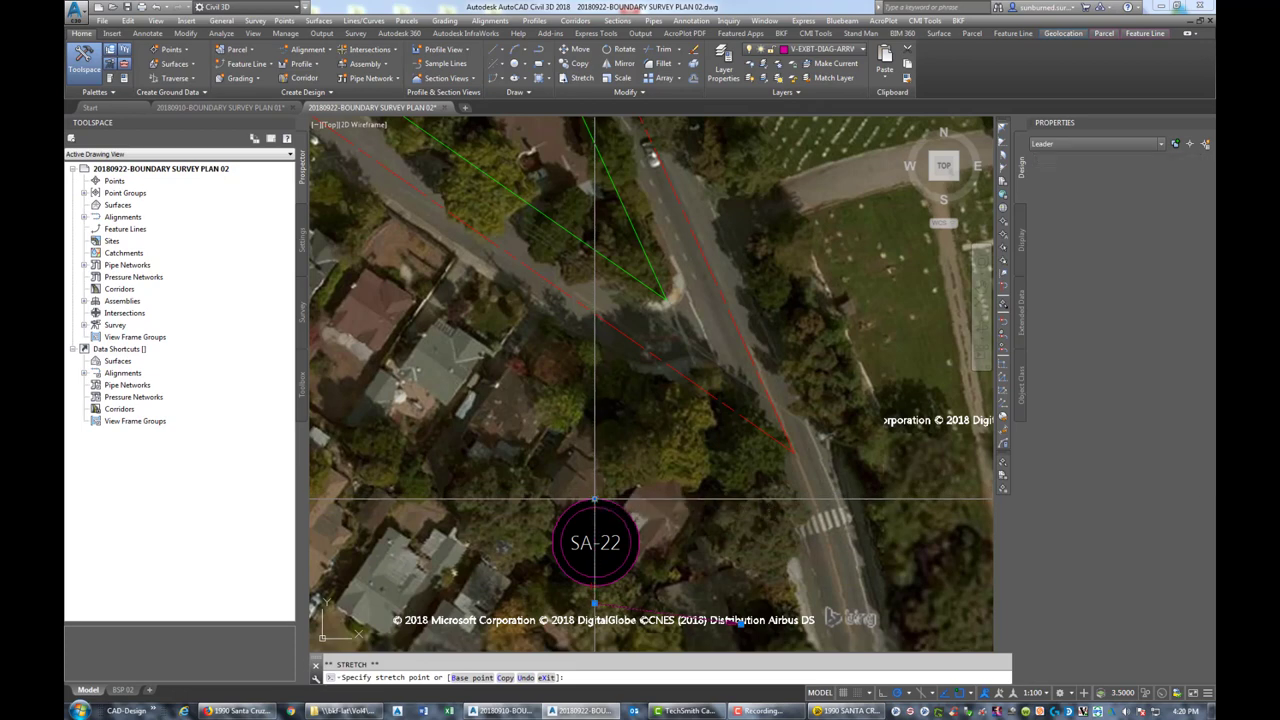
left_click(595, 471)
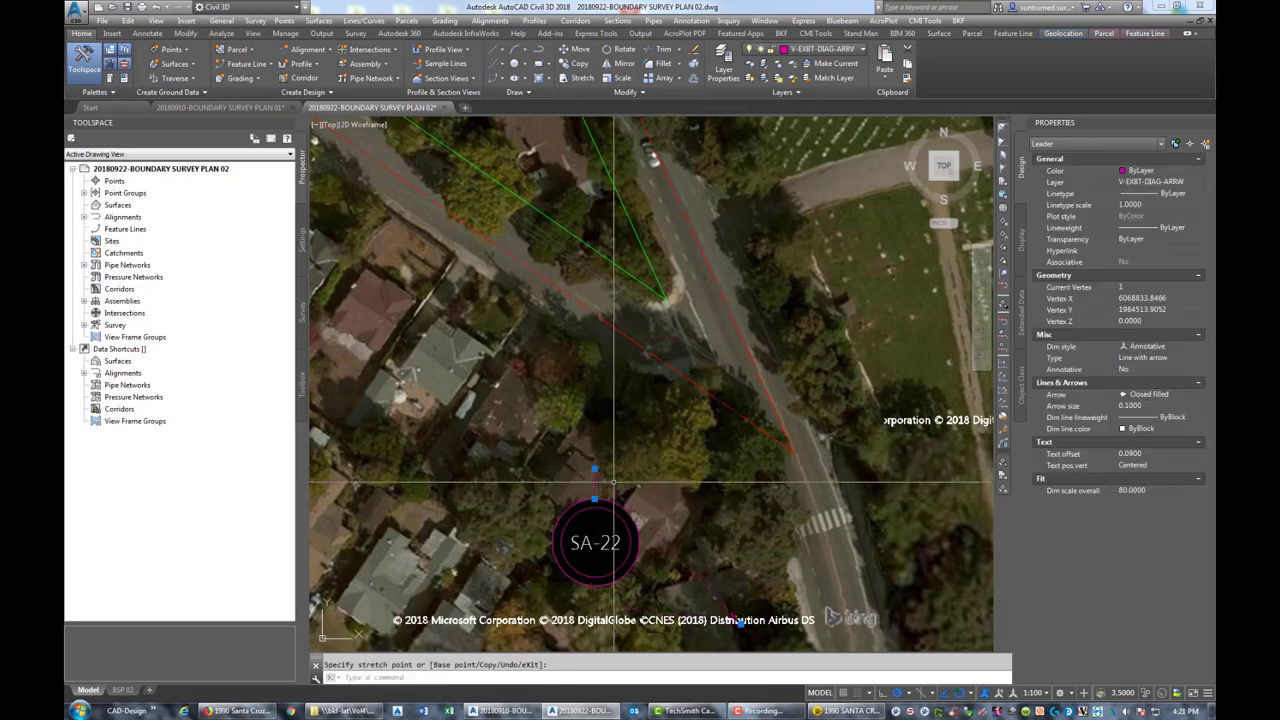
scroll(740, 620, "down", 5)
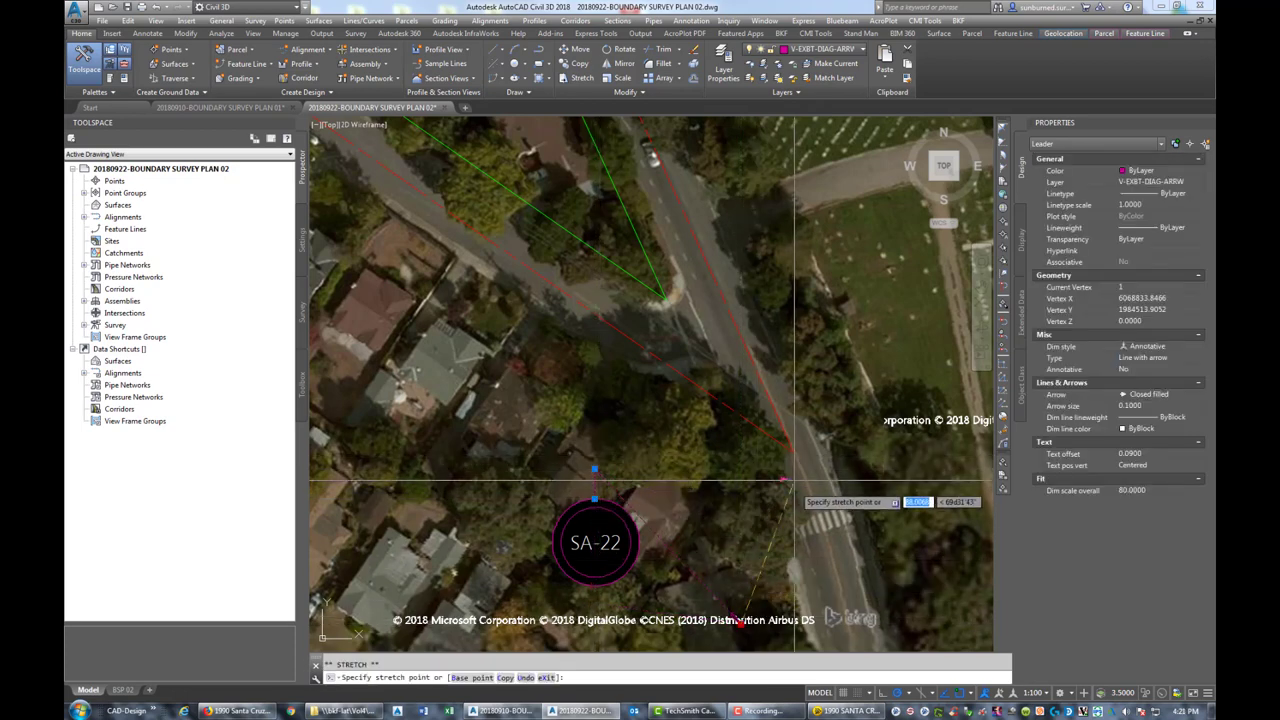
key("Escape")
scroll(707, 497, "down", 2)
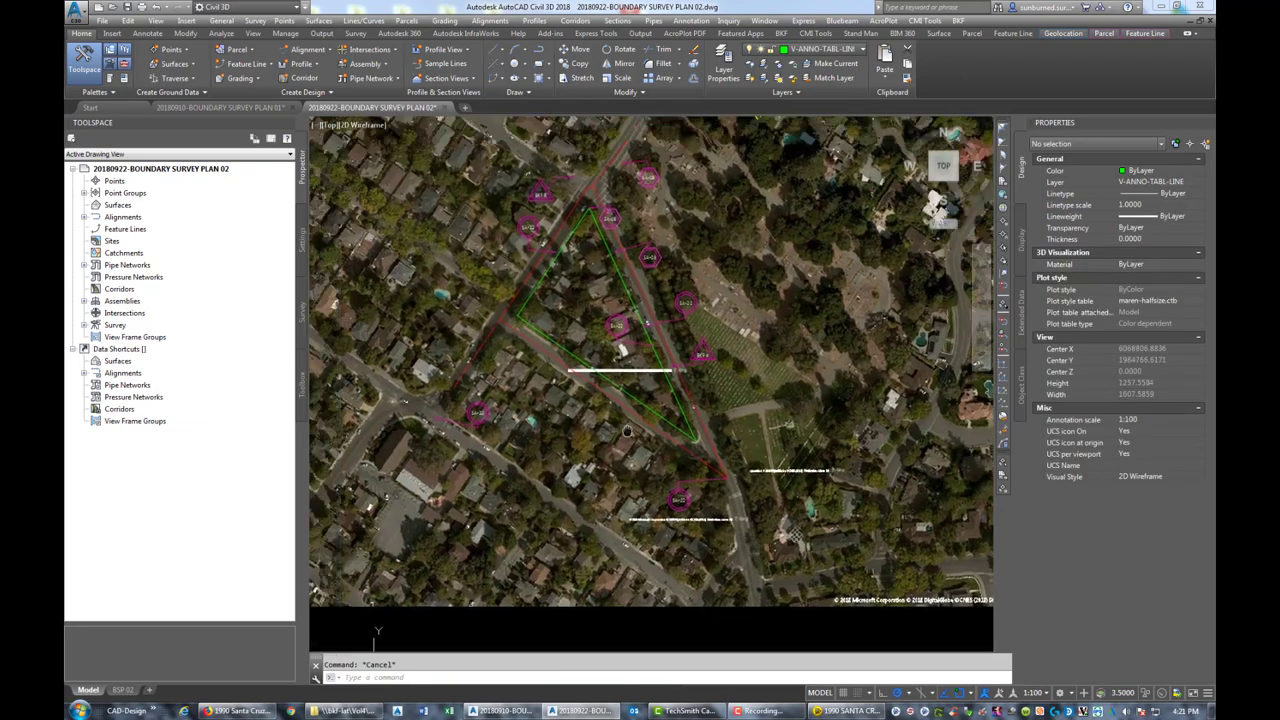
Copy the SA-22 circle tag and its leader to a spot above the intersection
scroll(605, 390, "up", 6)
scroll(600, 390, "up", 4)
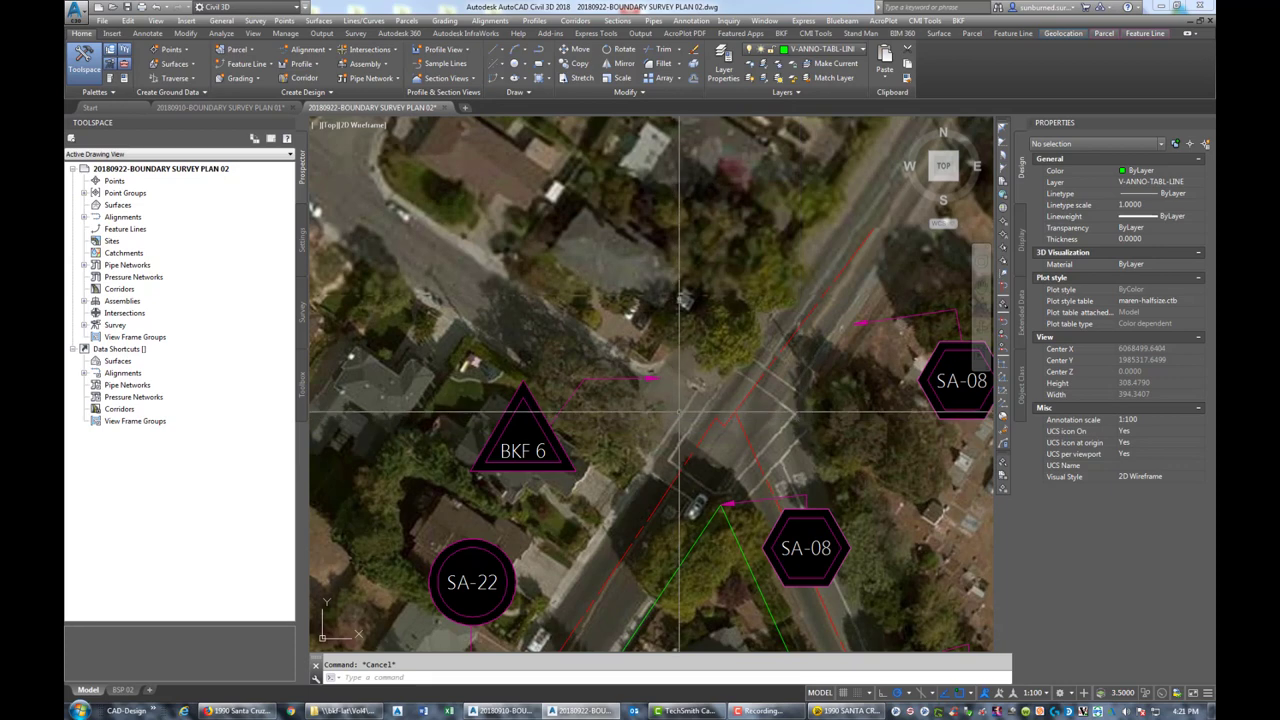
type("o")
key("Return")
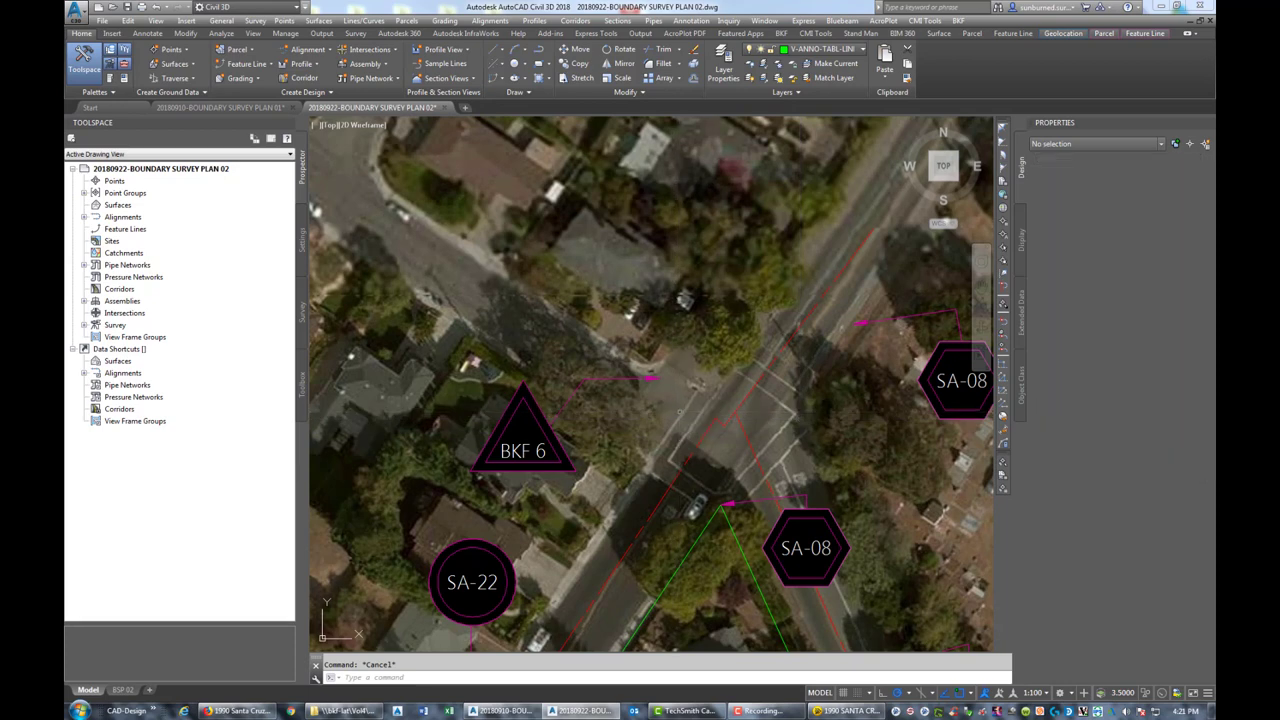
left_click(953, 390)
left_click(907, 366)
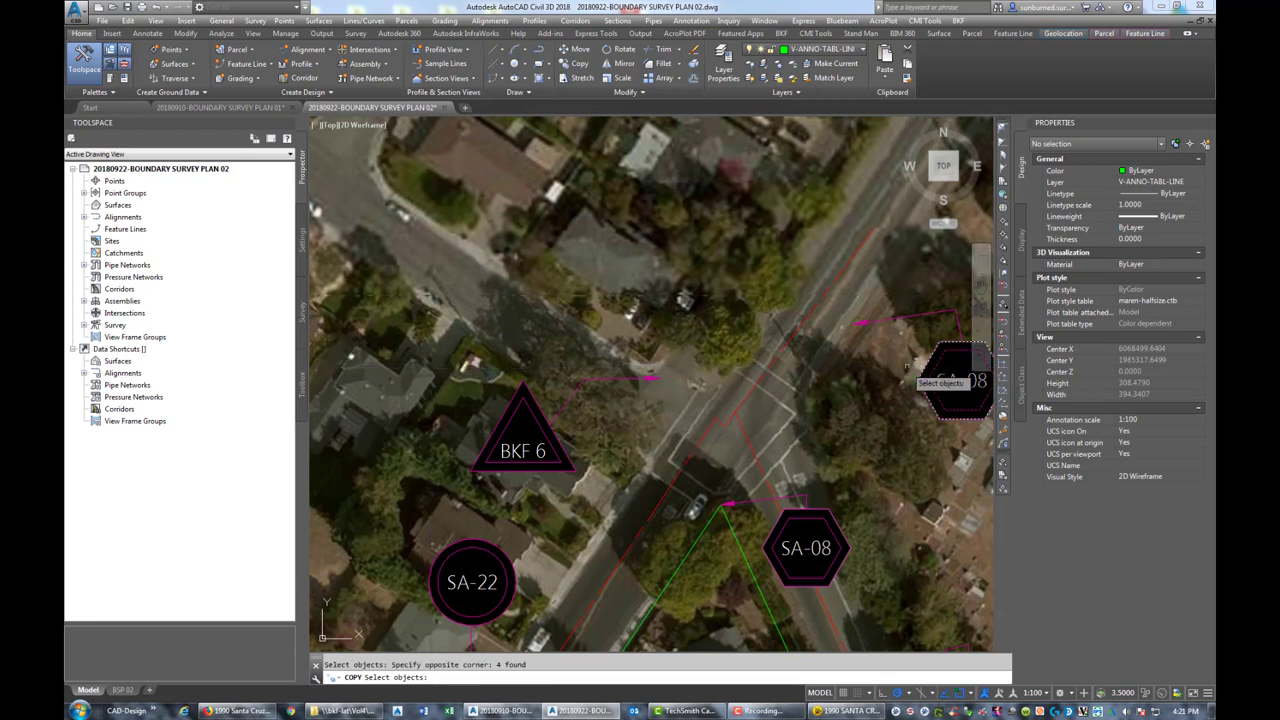
key("Escape")
key("Return")
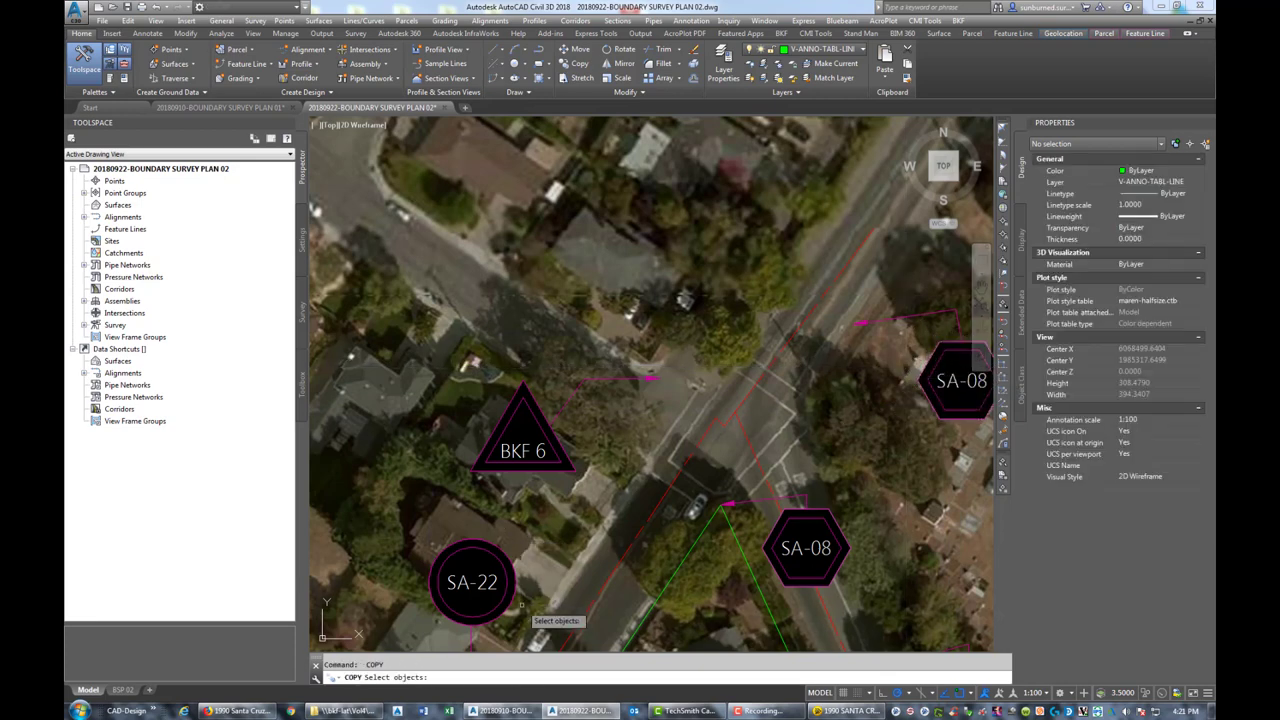
left_click(521, 604)
left_click(466, 626)
key("Return")
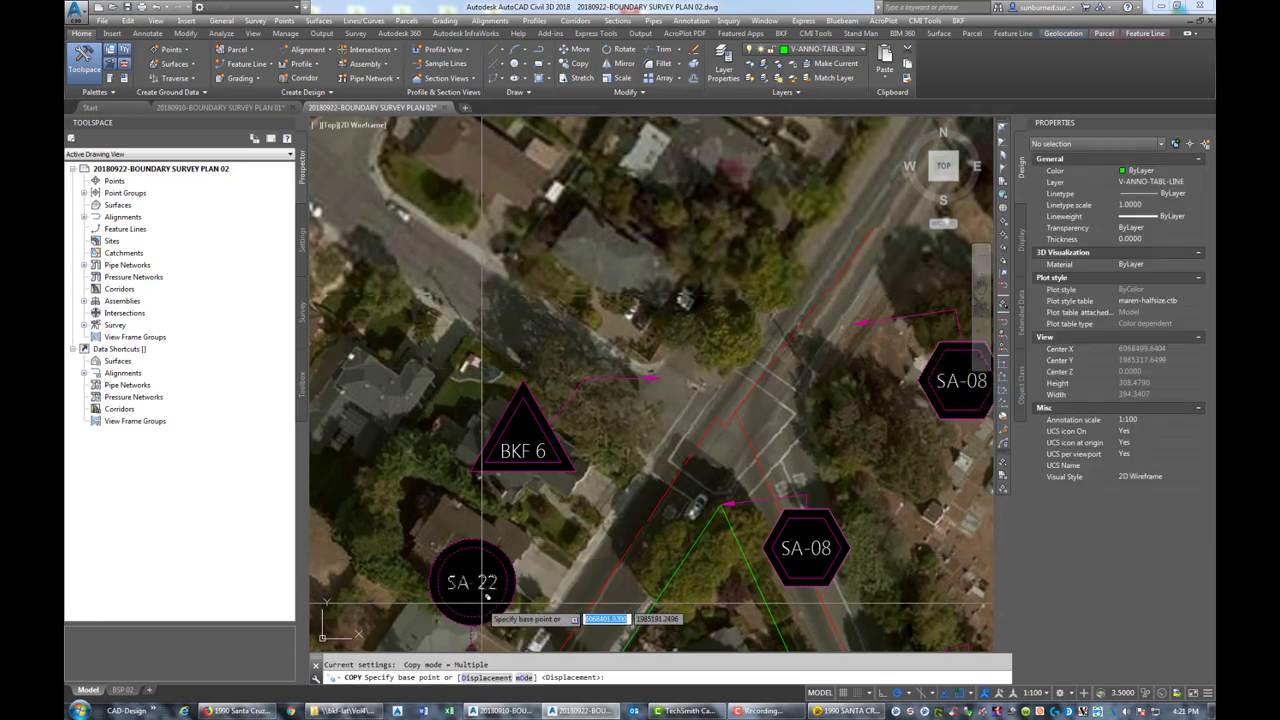
left_click(487, 595)
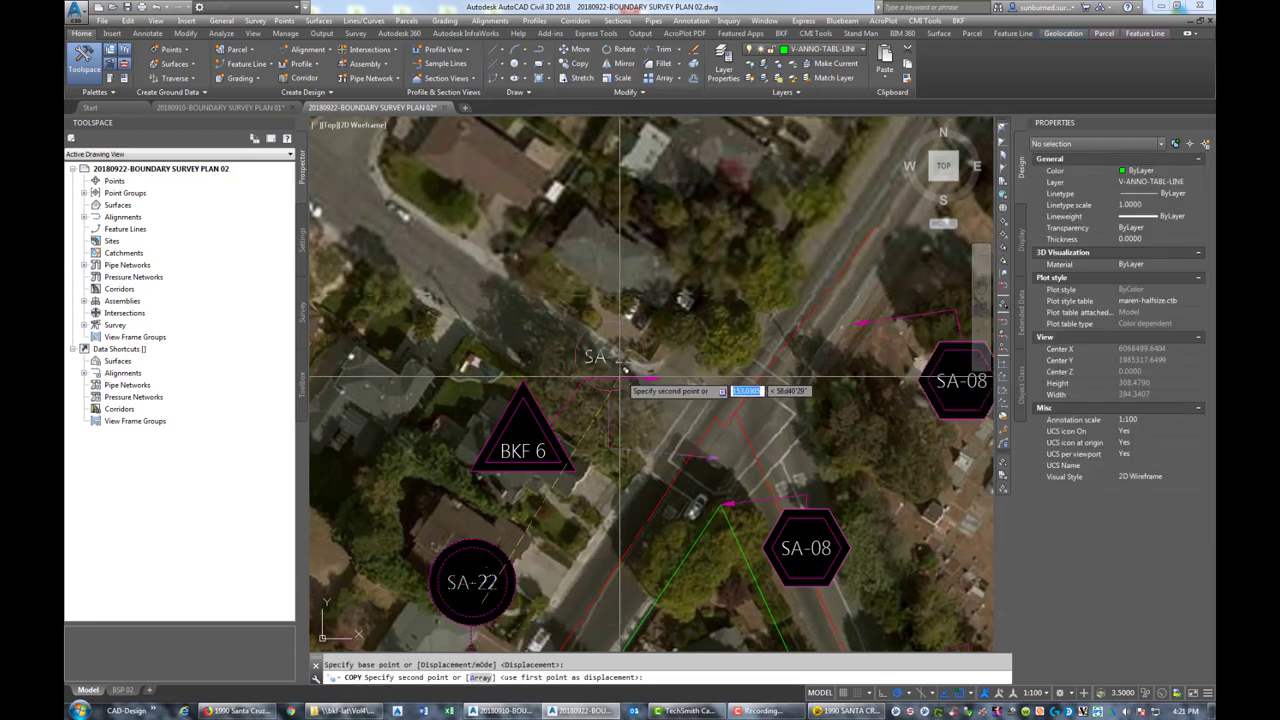
left_click(728, 304)
key("Return")
Stretch the copied leader's arrow straight down onto the field point below
left_click(810, 392)
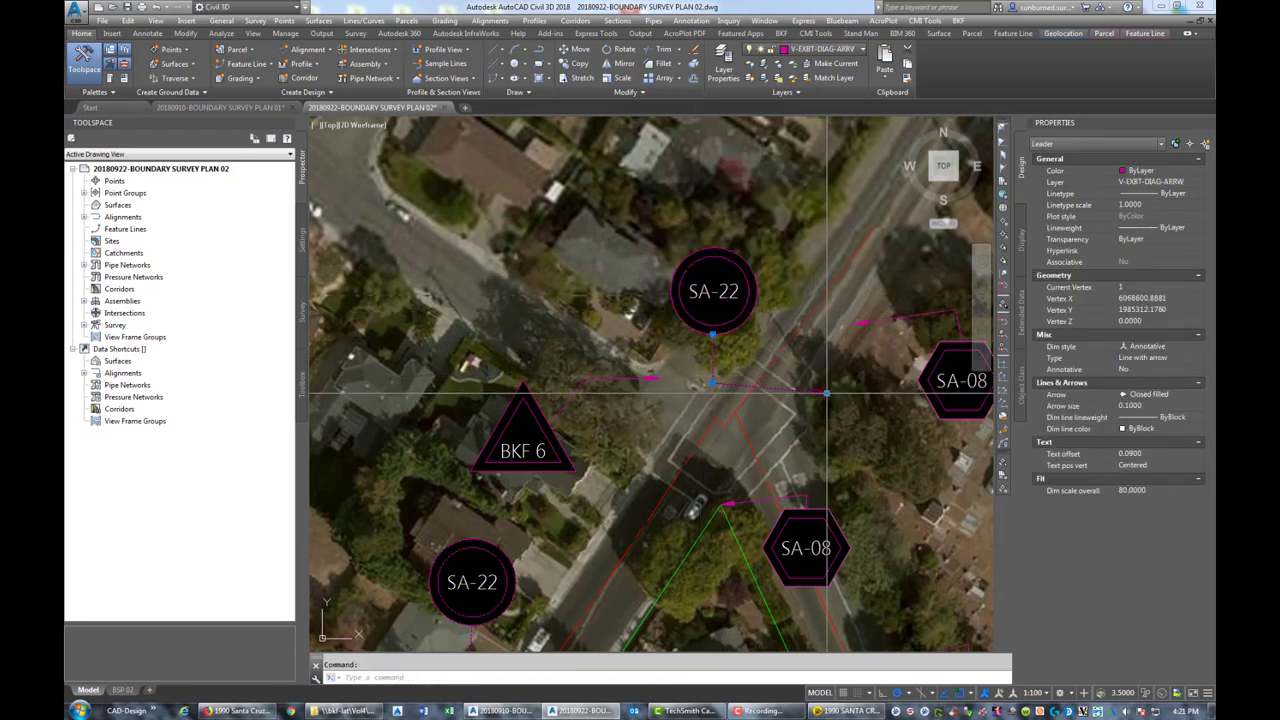
left_click(826, 395)
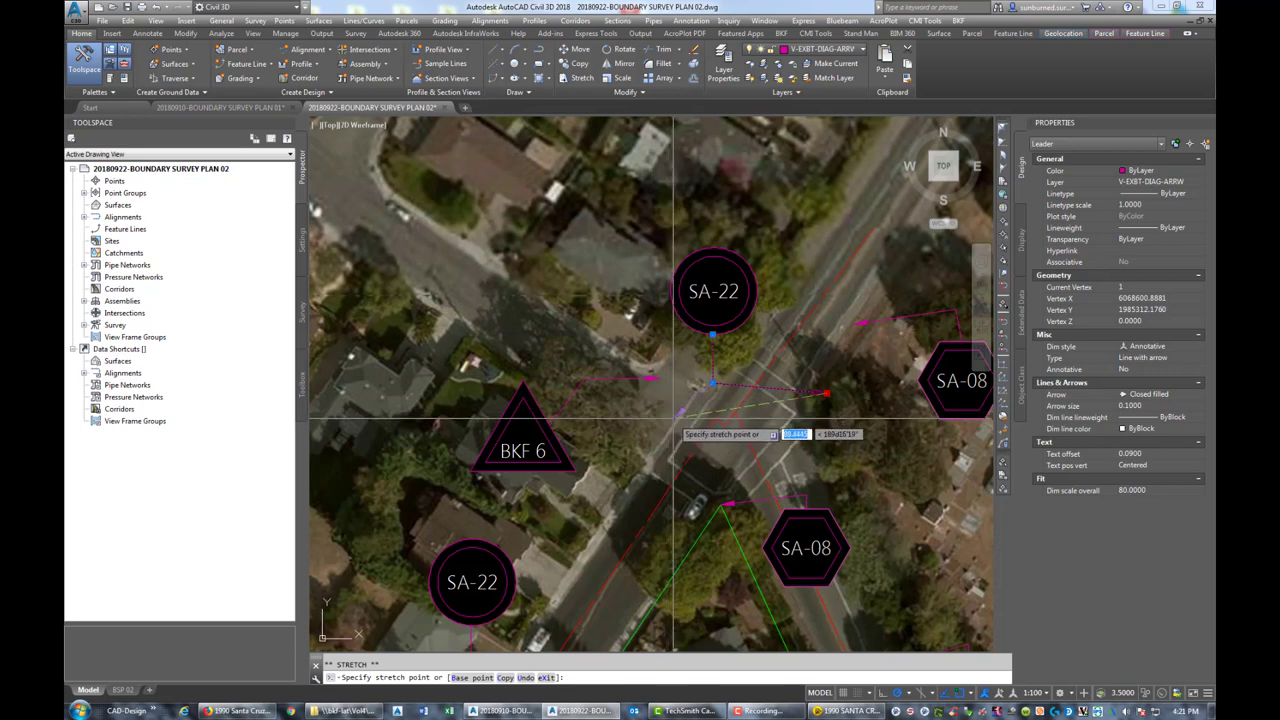
scroll(705, 420, "up", 4)
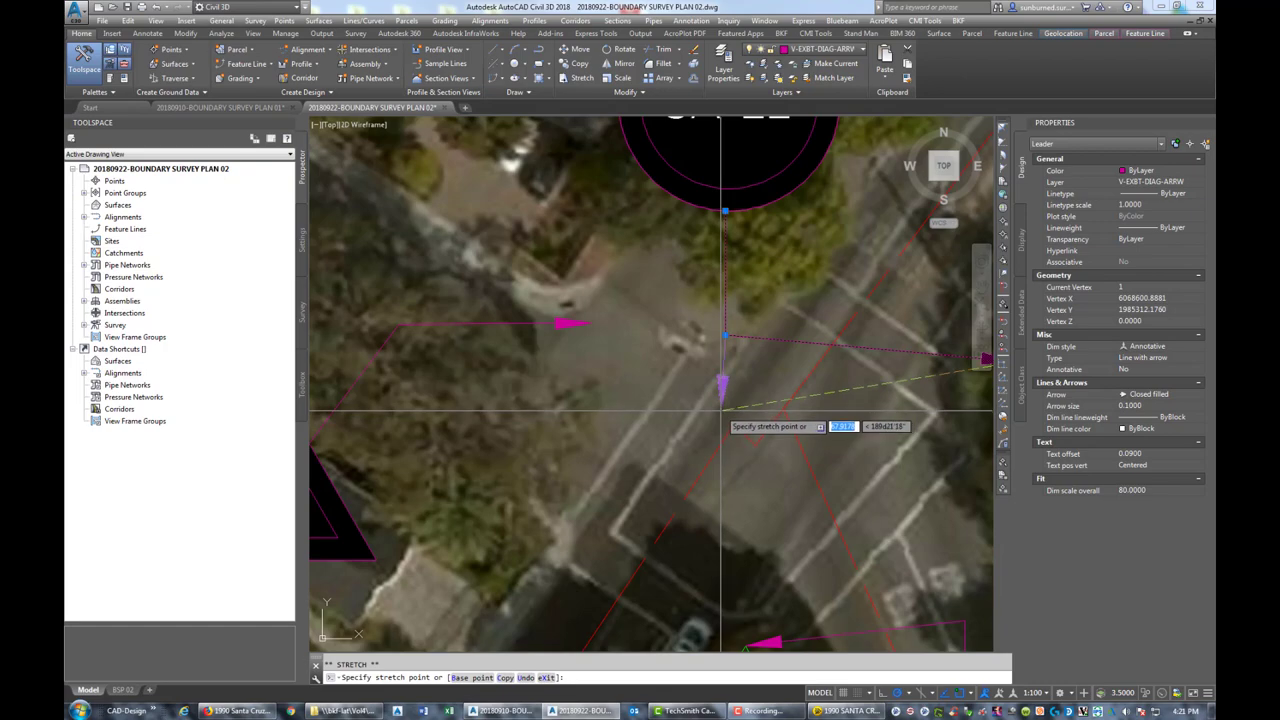
left_click(721, 409)
key("Escape")
scroll(719, 410, "down", 10)
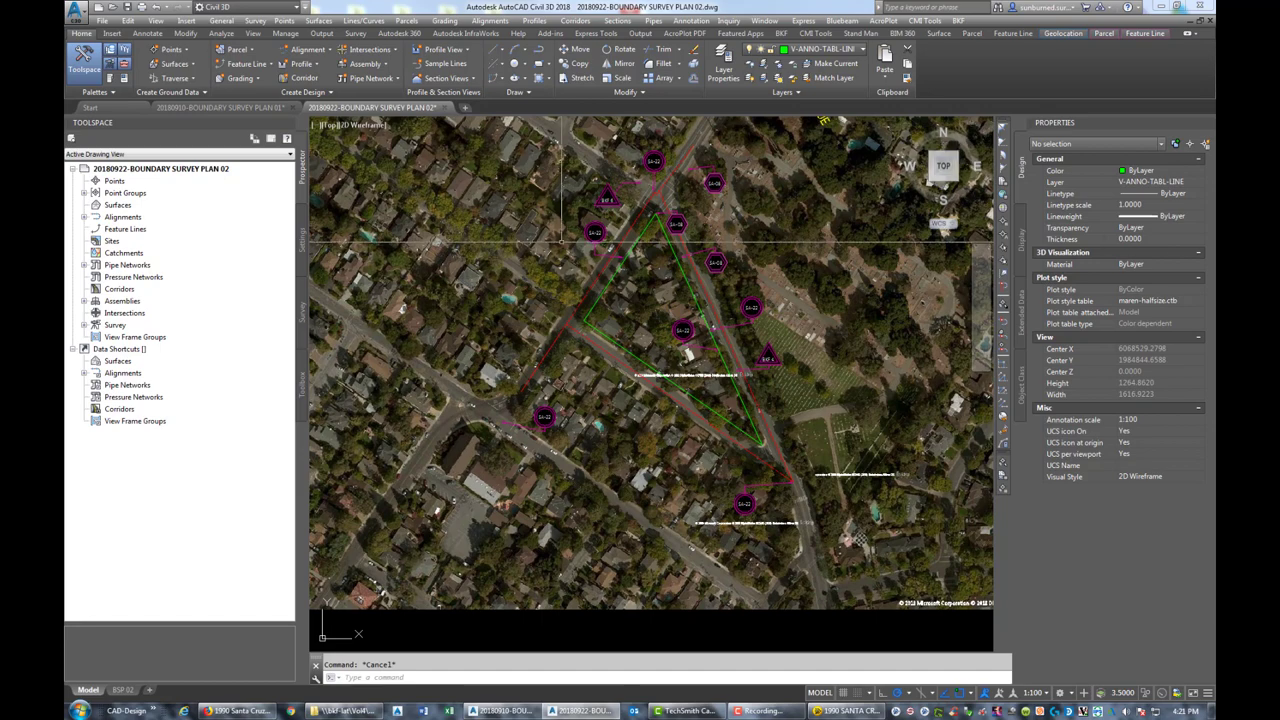
Renumber the lower SA-08 hexagon to SA-10 and edit the upper SA-08 hexagon's number
scroll(716, 300, "up", 5)
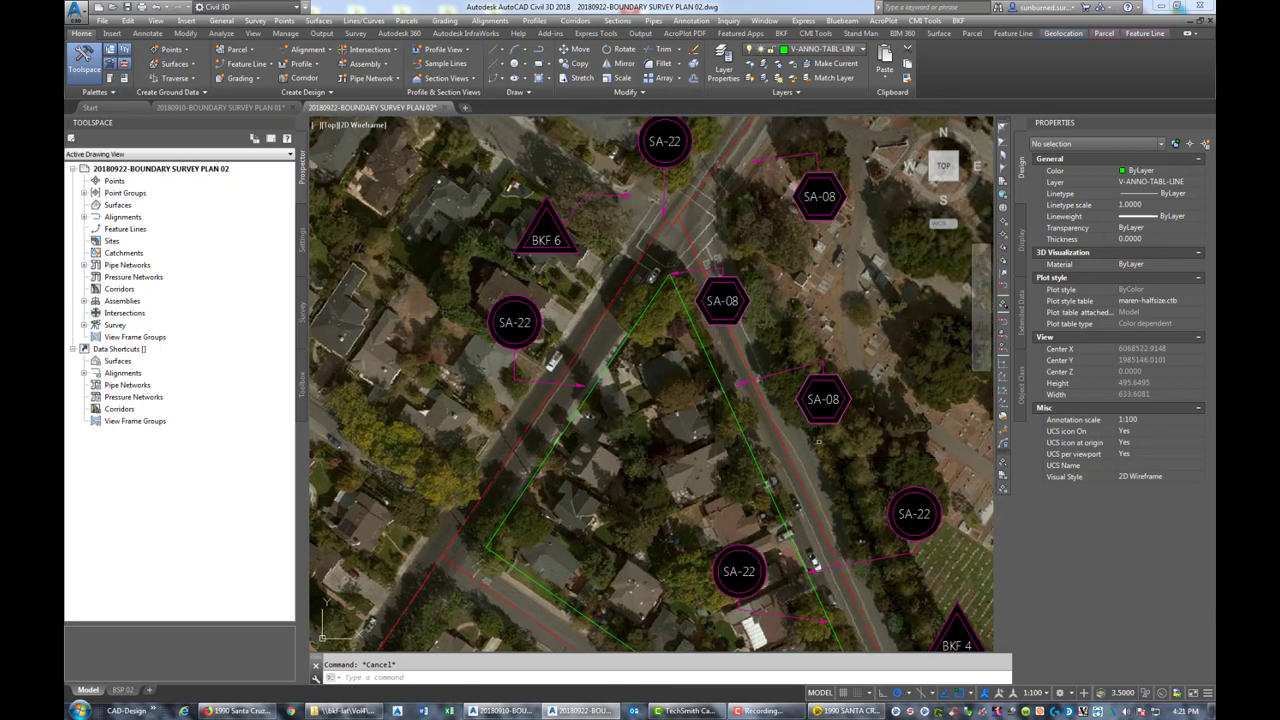
double_click(822, 400)
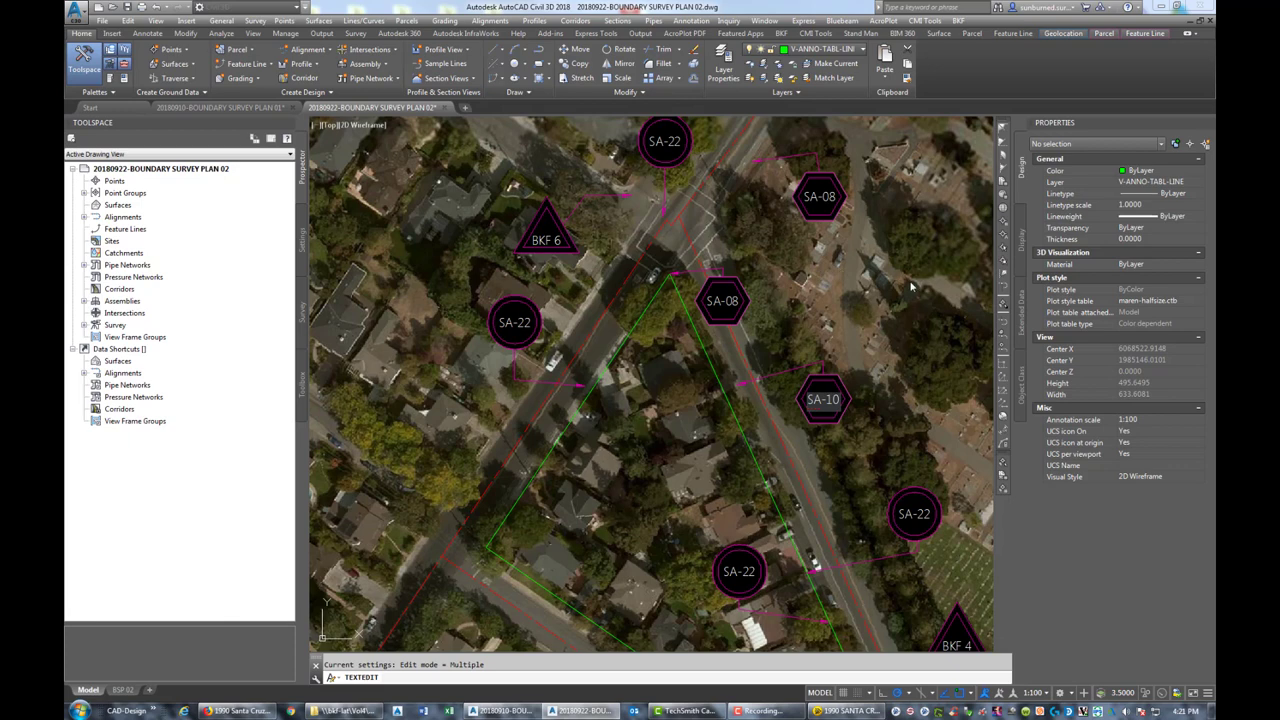
left_click(911, 287)
left_click(830, 197)
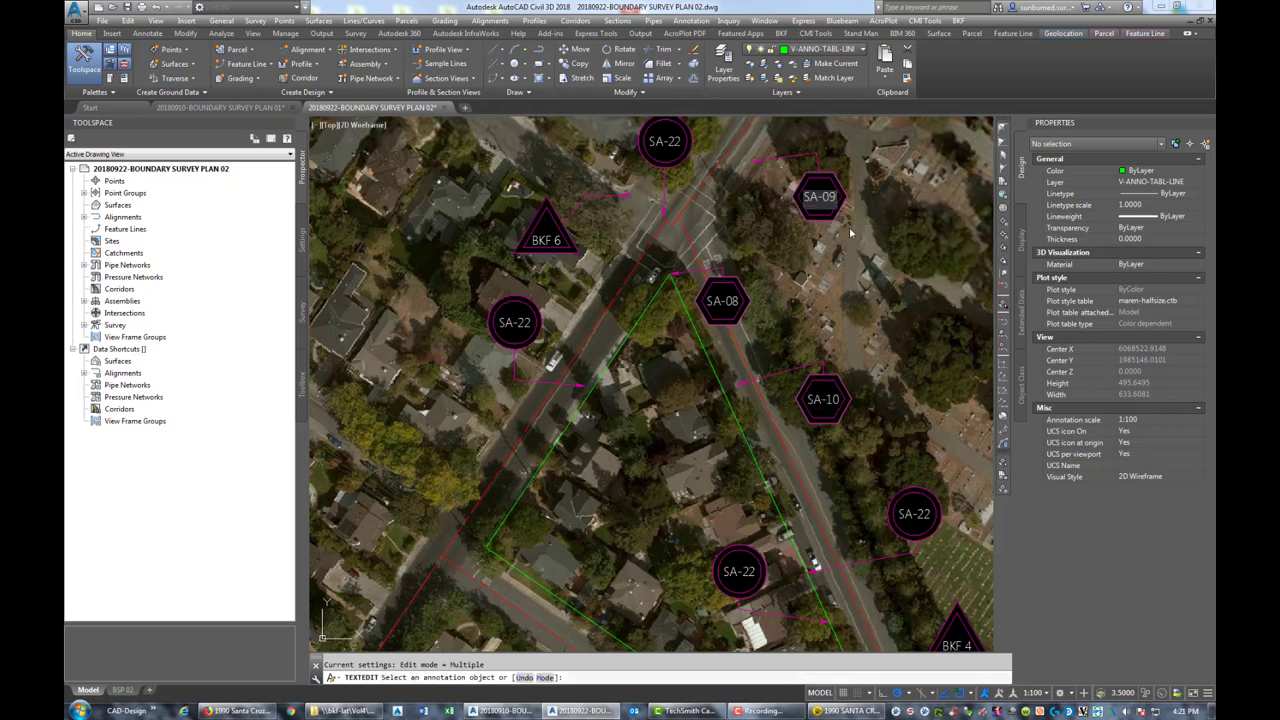
middle_click_drag(930, 435, 787, 214)
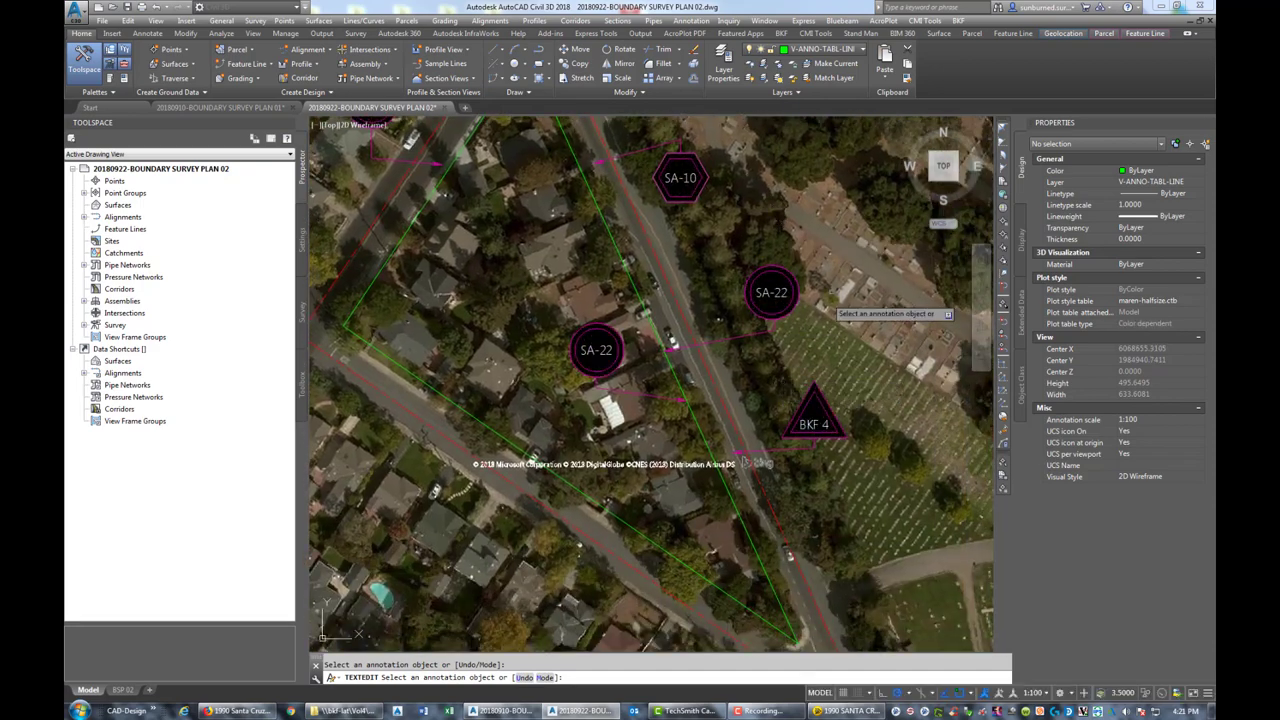
Retype the SA-22 circle by the cemetery as SA-04, then edit another SA-22 tag's number
left_click(782, 292)
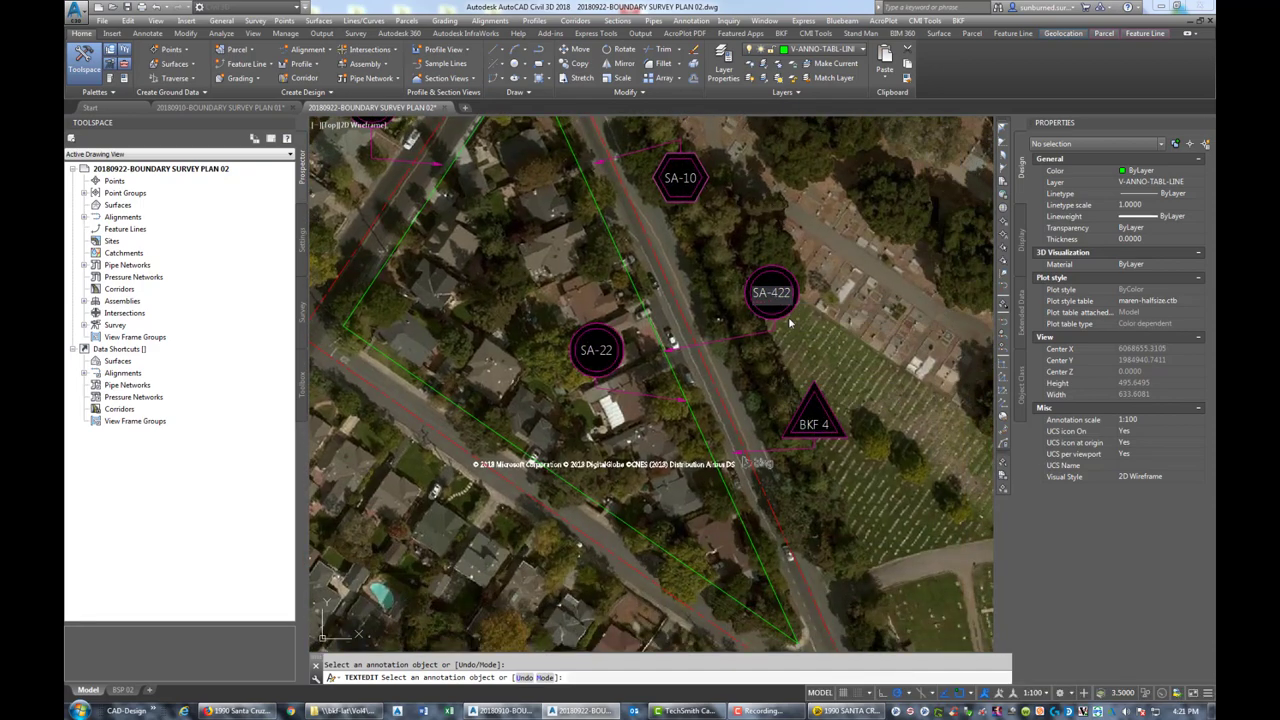
type("SA-04")
key("Return")
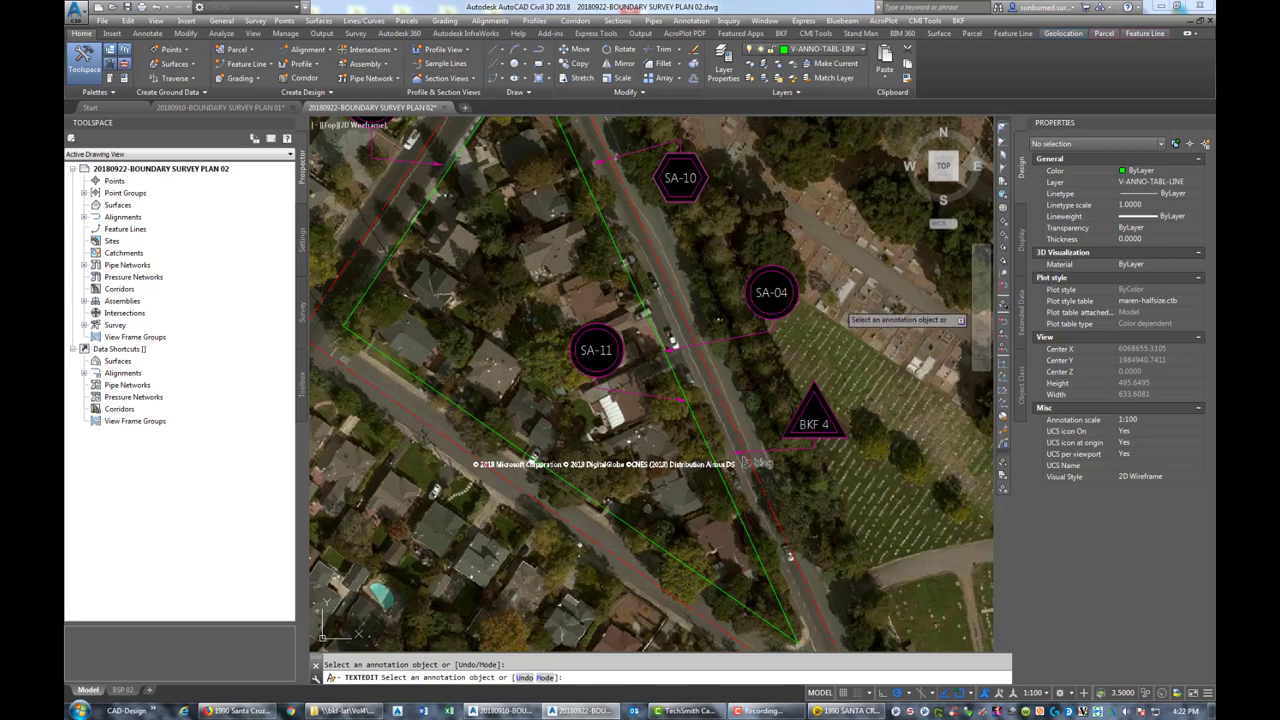
left_click(777, 295)
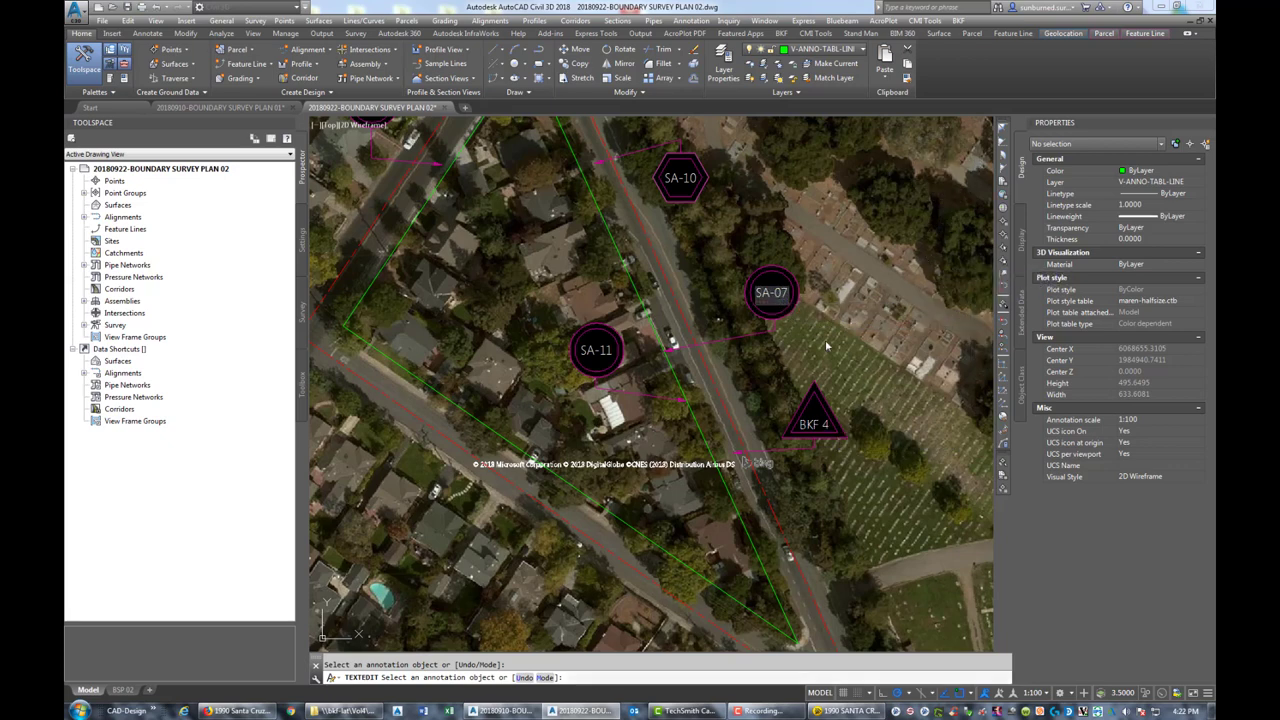
scroll(826, 346, "down", 3)
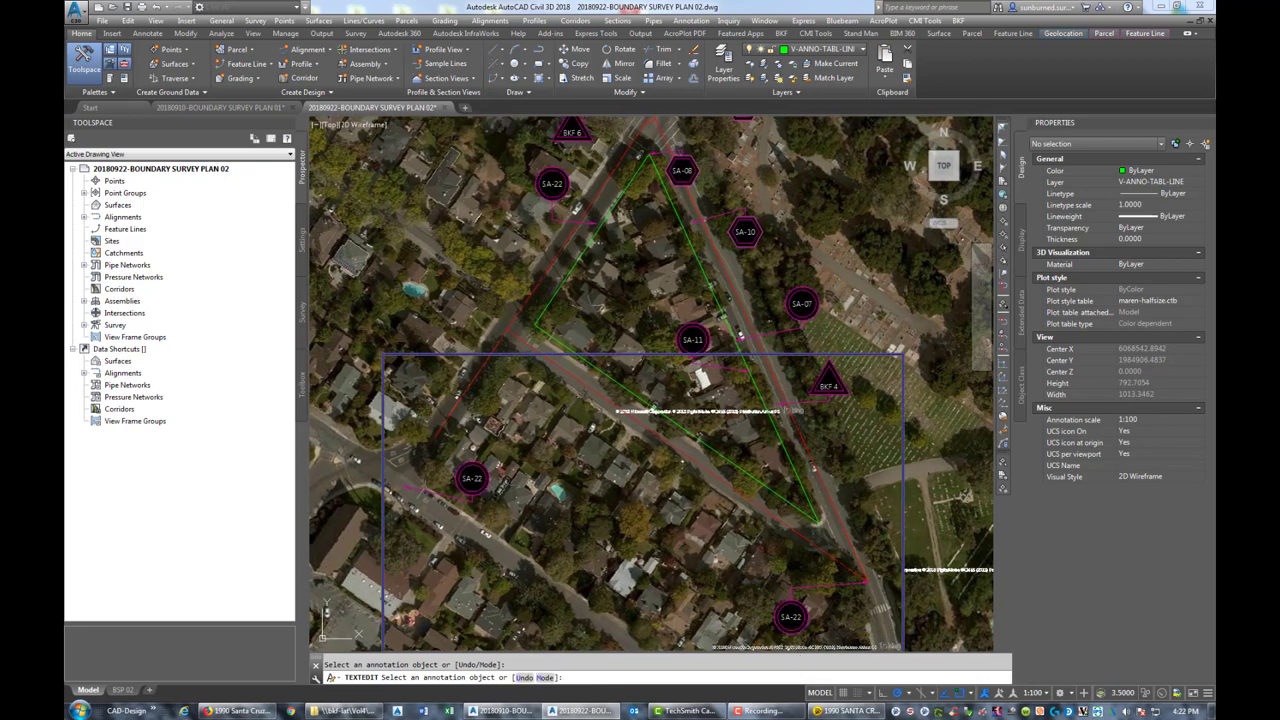
left_click(795, 624)
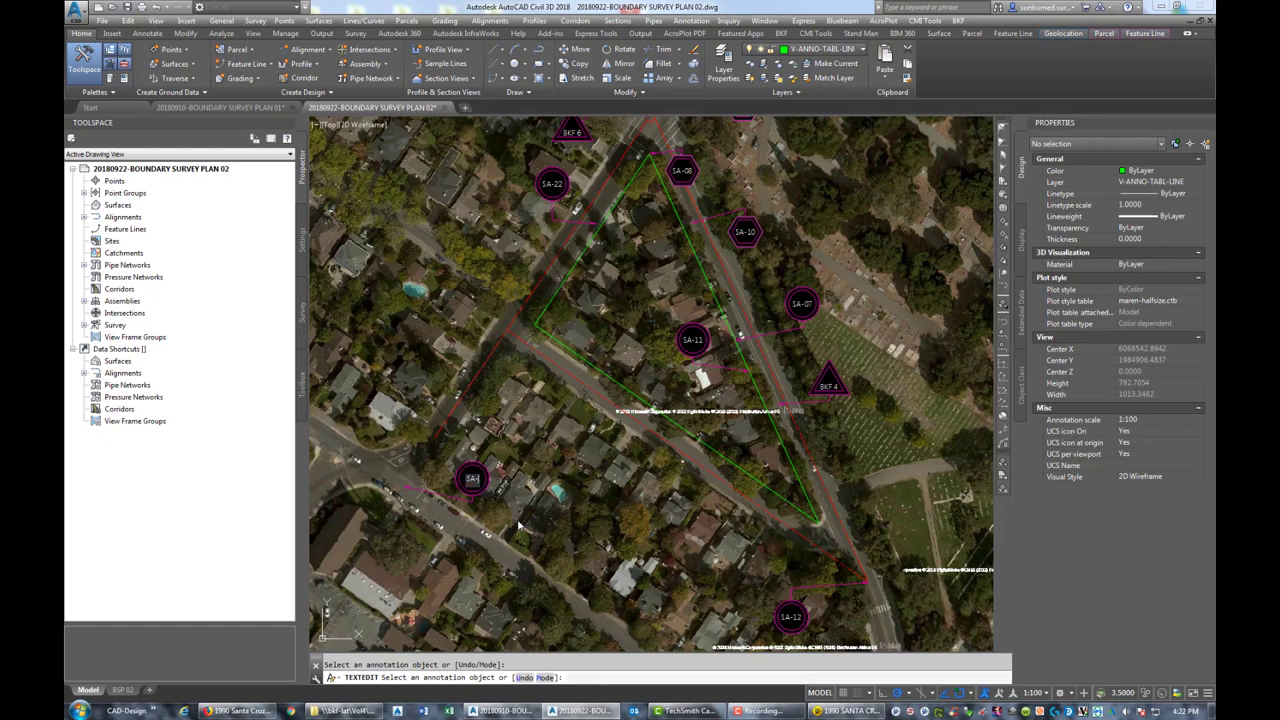
middle_click_drag(576, 208, 645, 316)
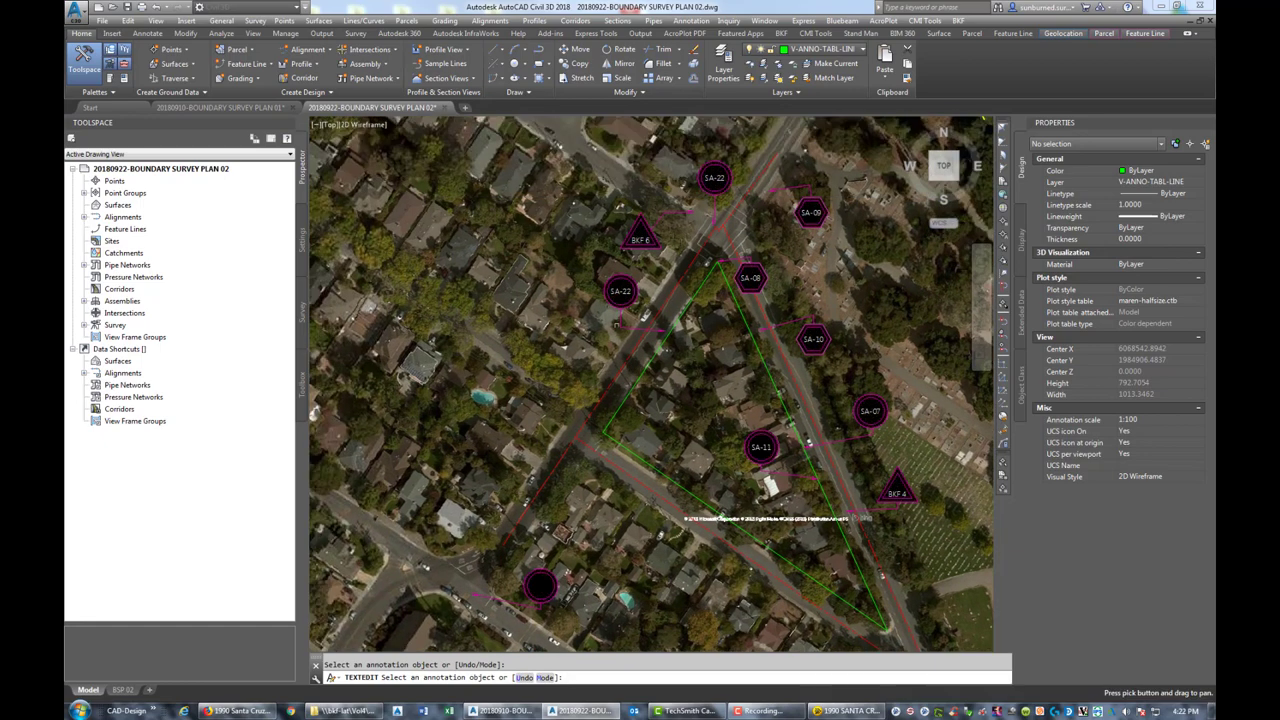
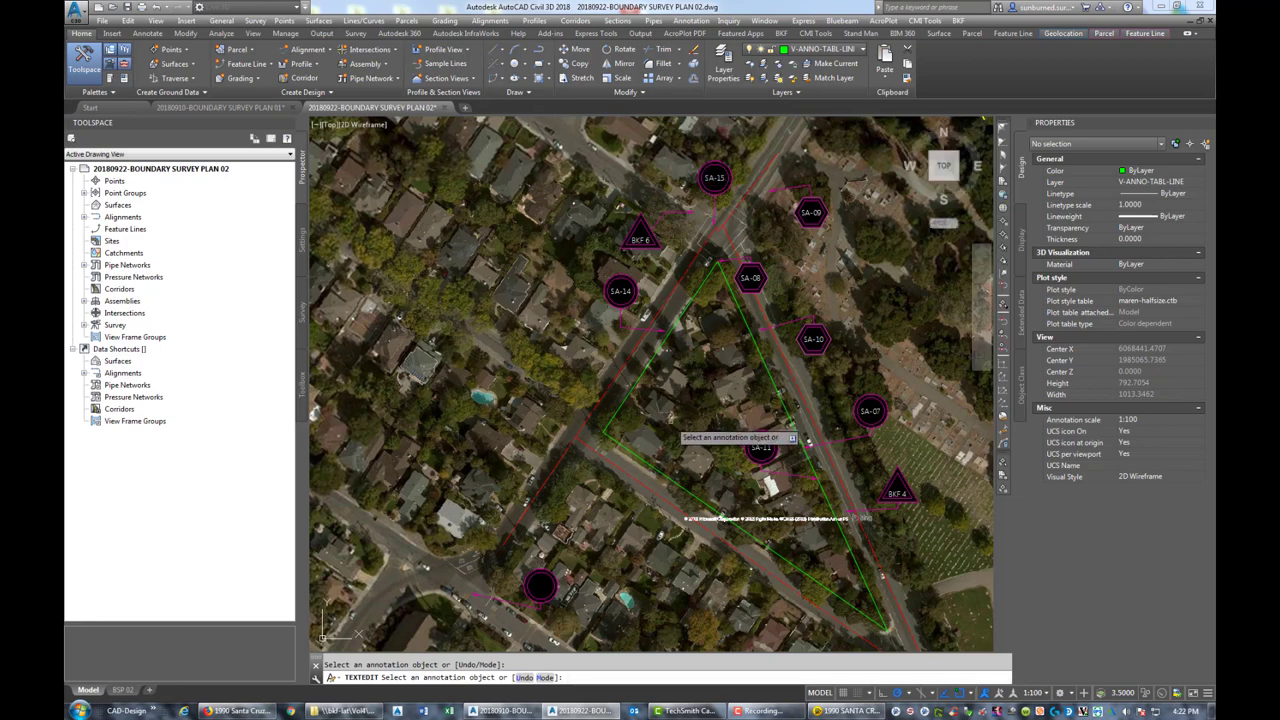
Cancel text editing and regenerate the drawing with REA so labels redraw
key("Escape")
middle_click_drag(605, 607, 655, 517)
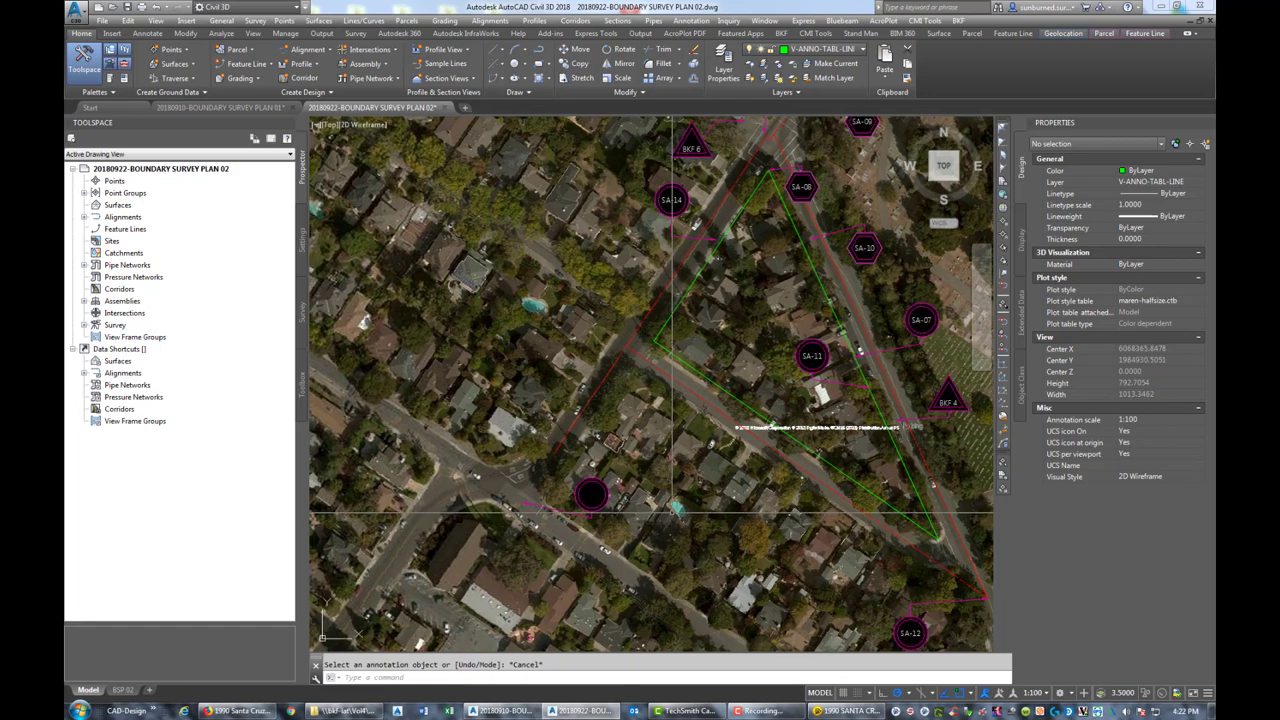
type("REA")
key("Return")
Copy the SA-14 marker and its leader to a new spot west of the road
type("CO")
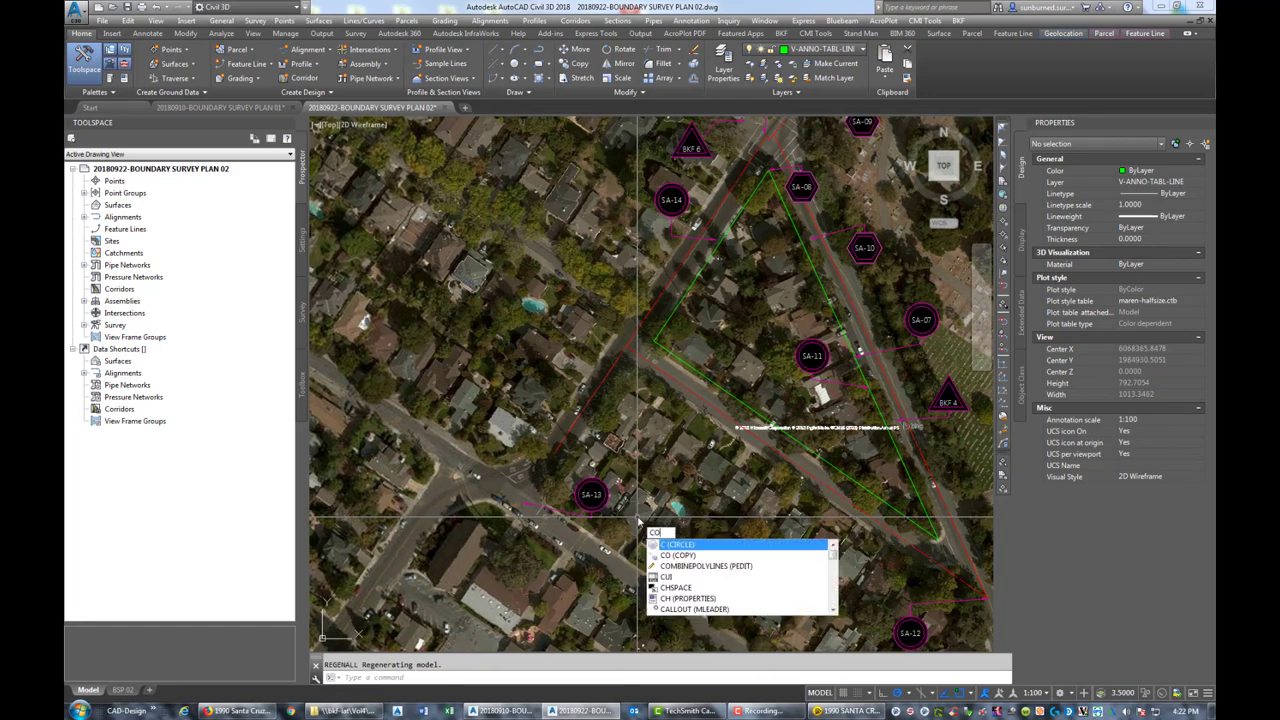
key("Return")
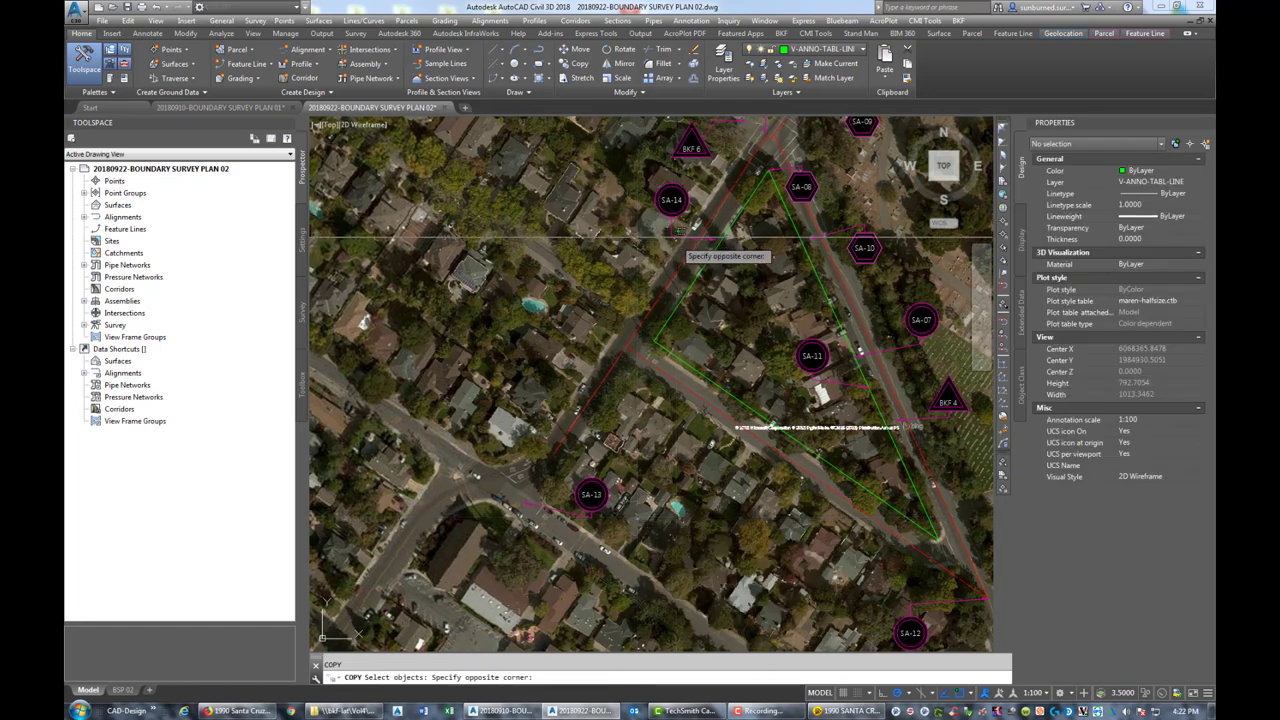
left_click(678, 201)
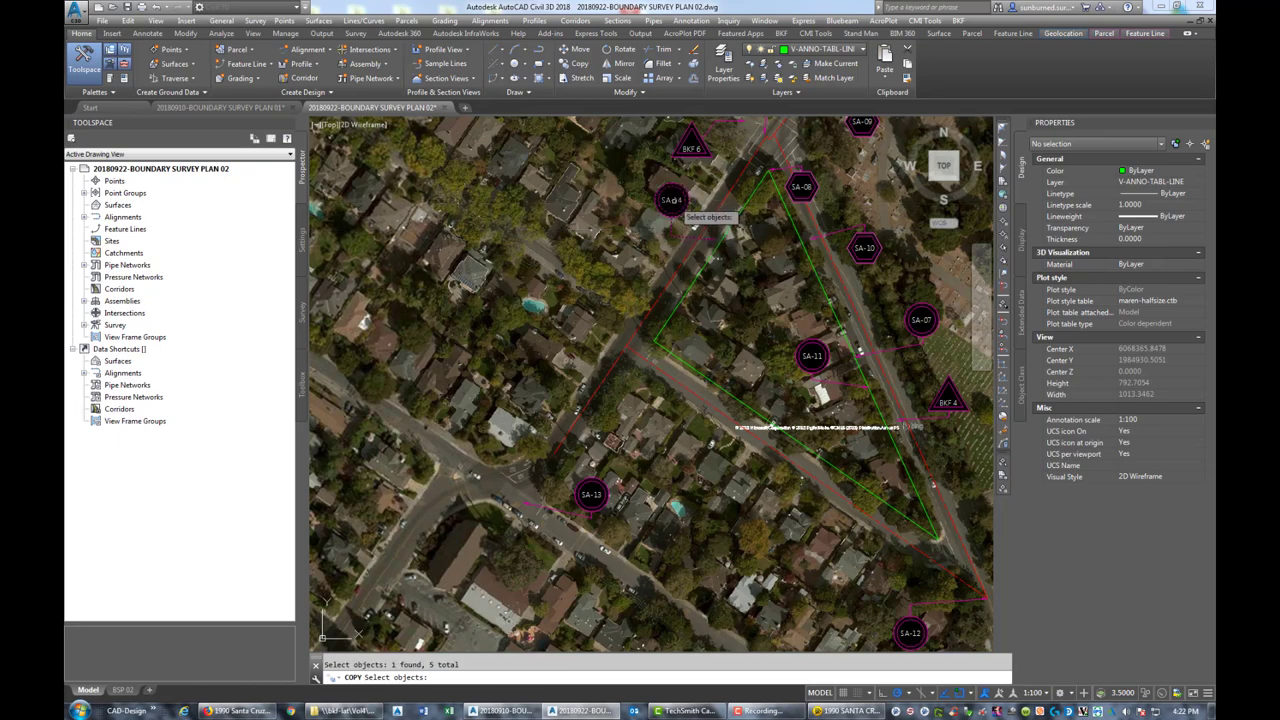
key("Return")
left_click(673, 200)
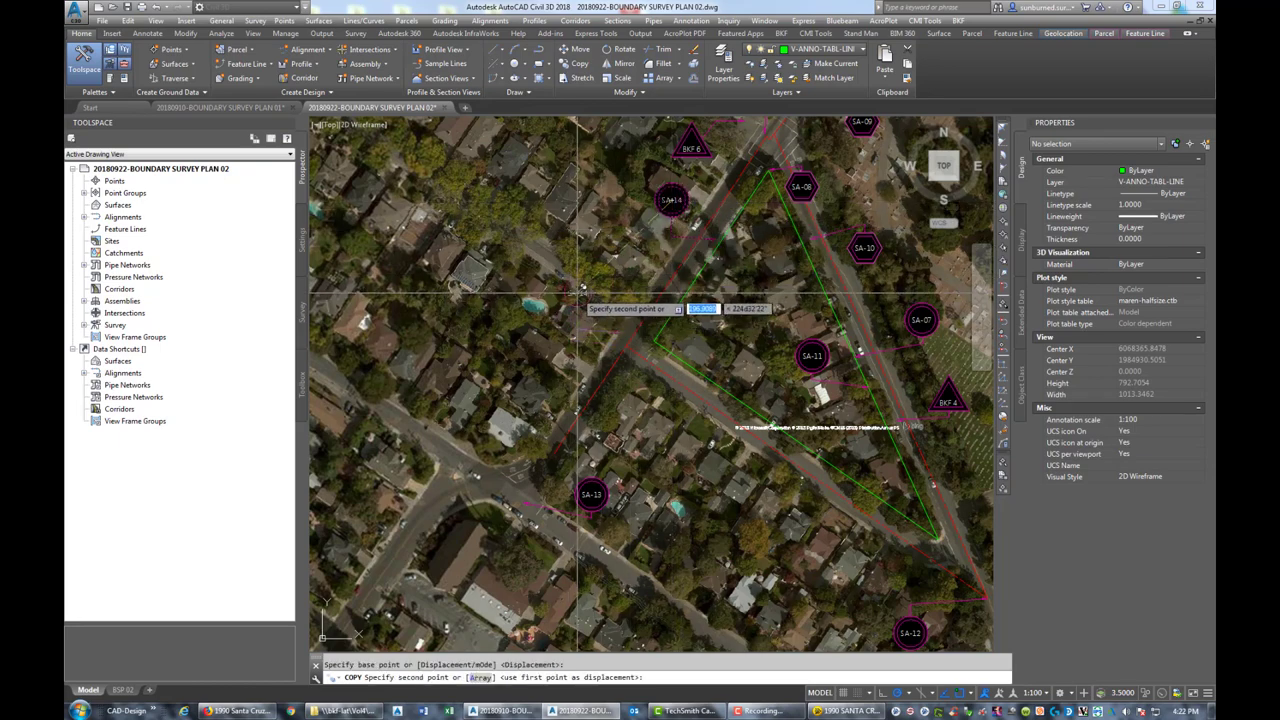
key("Escape")
Stretch the copied leader's end point down onto the road
scroll(745, 188, "up", 5)
left_click(625, 331)
left_click(625, 331)
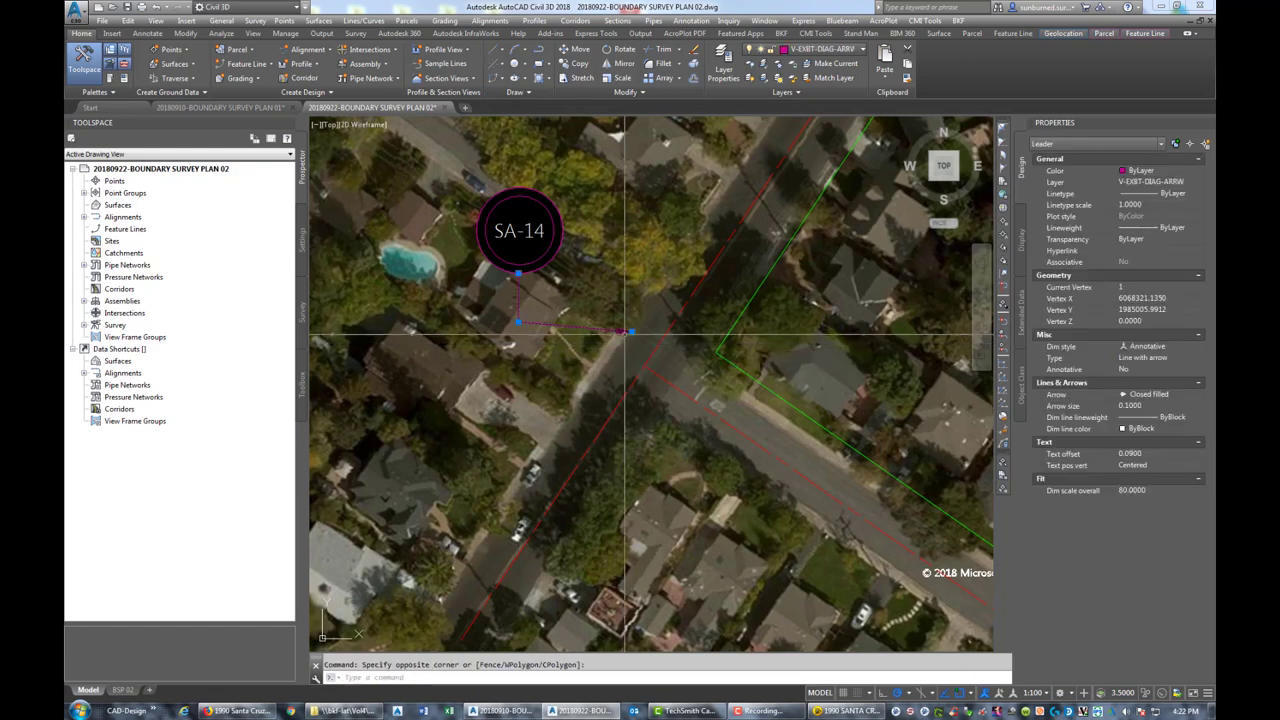
left_click(625, 352)
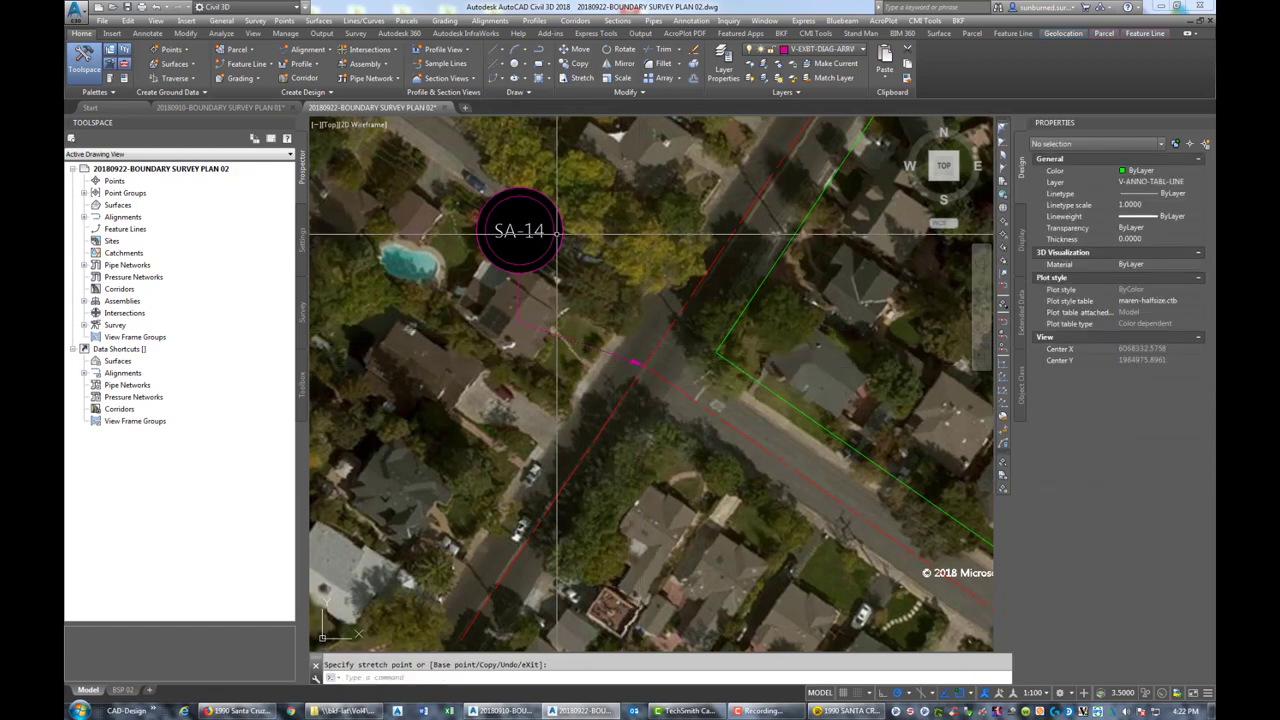
left_click(540, 232)
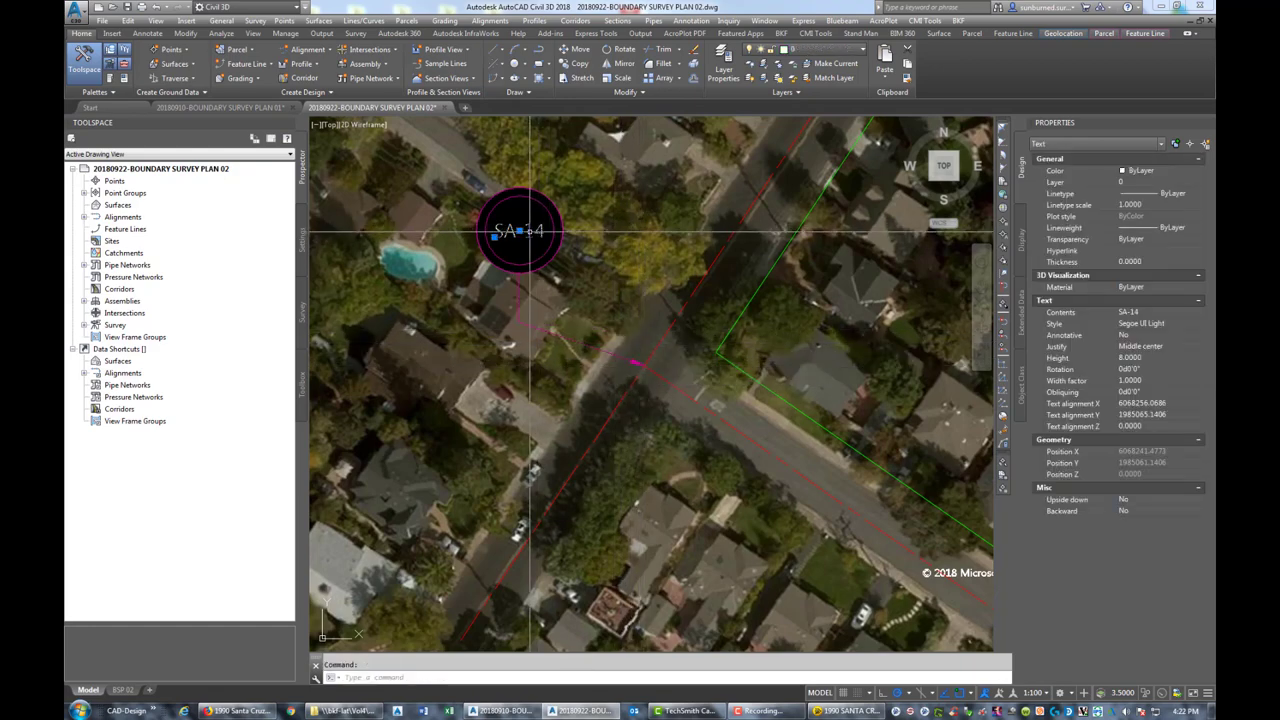
key("Escape")
scroll(530, 231, "down", 4)
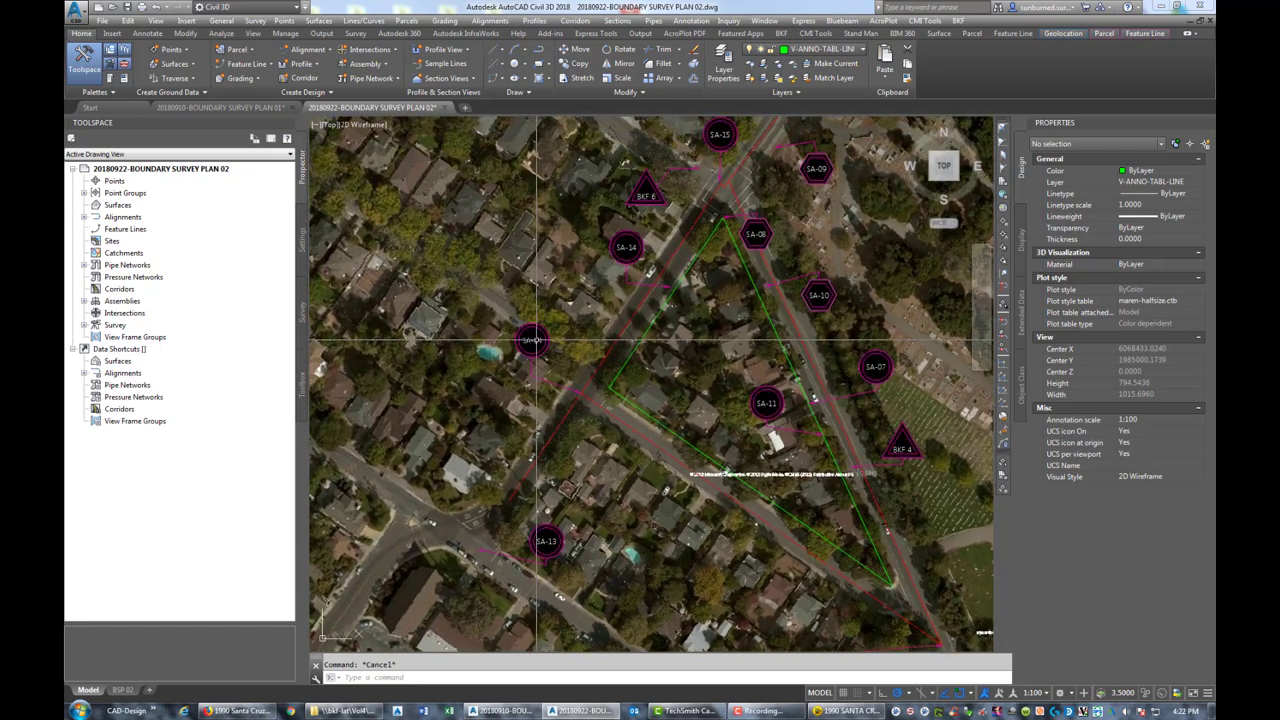
Change the copied marker's label text to SA-16
double_click(532, 341)
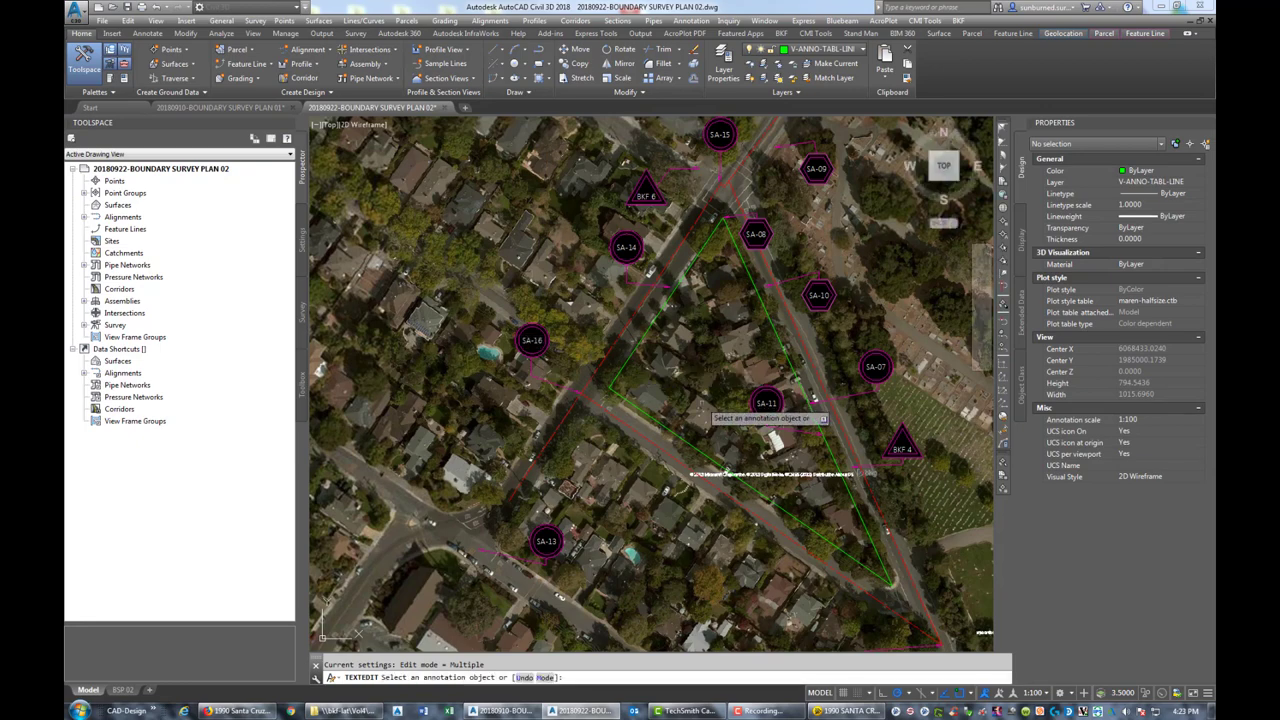
scroll(901, 613, "down", 2)
middle_click_drag(901, 613, 740, 560)
key("Escape")
Pan and zoom to review the search-area markers and street names around the parcel
middle_click_drag(602, 423, 597, 482)
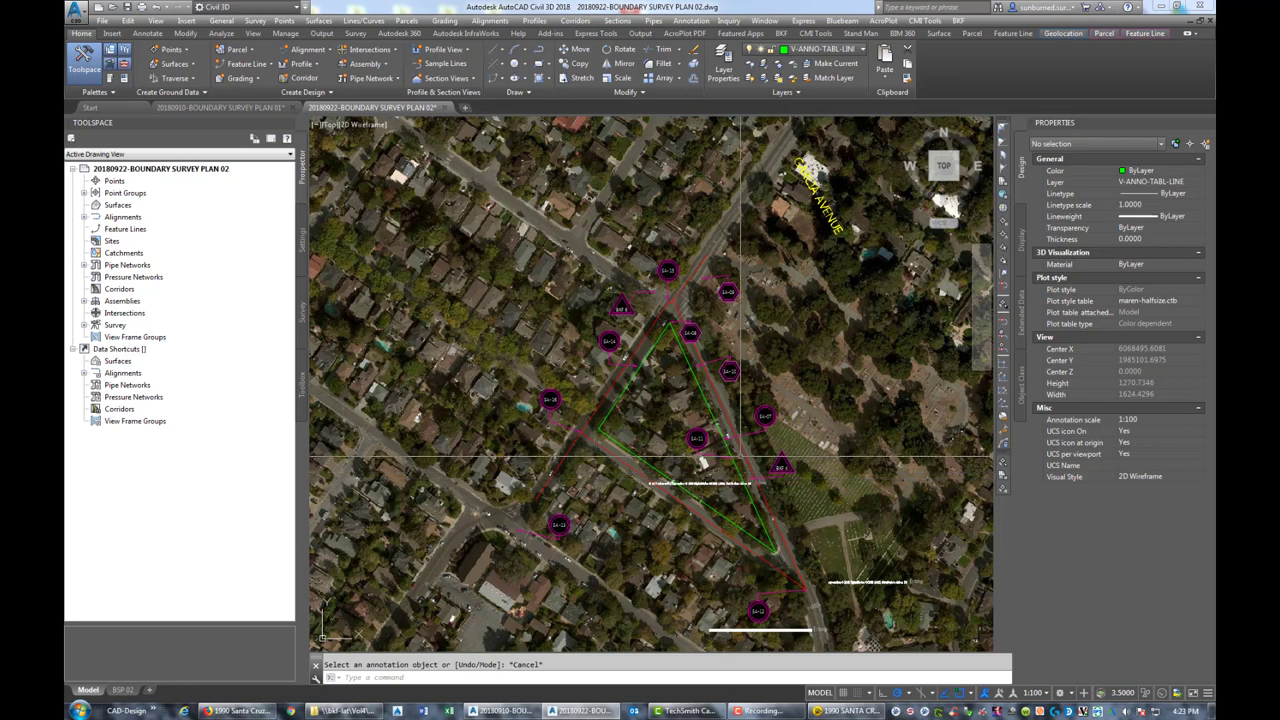
scroll(670, 457, "up", 4)
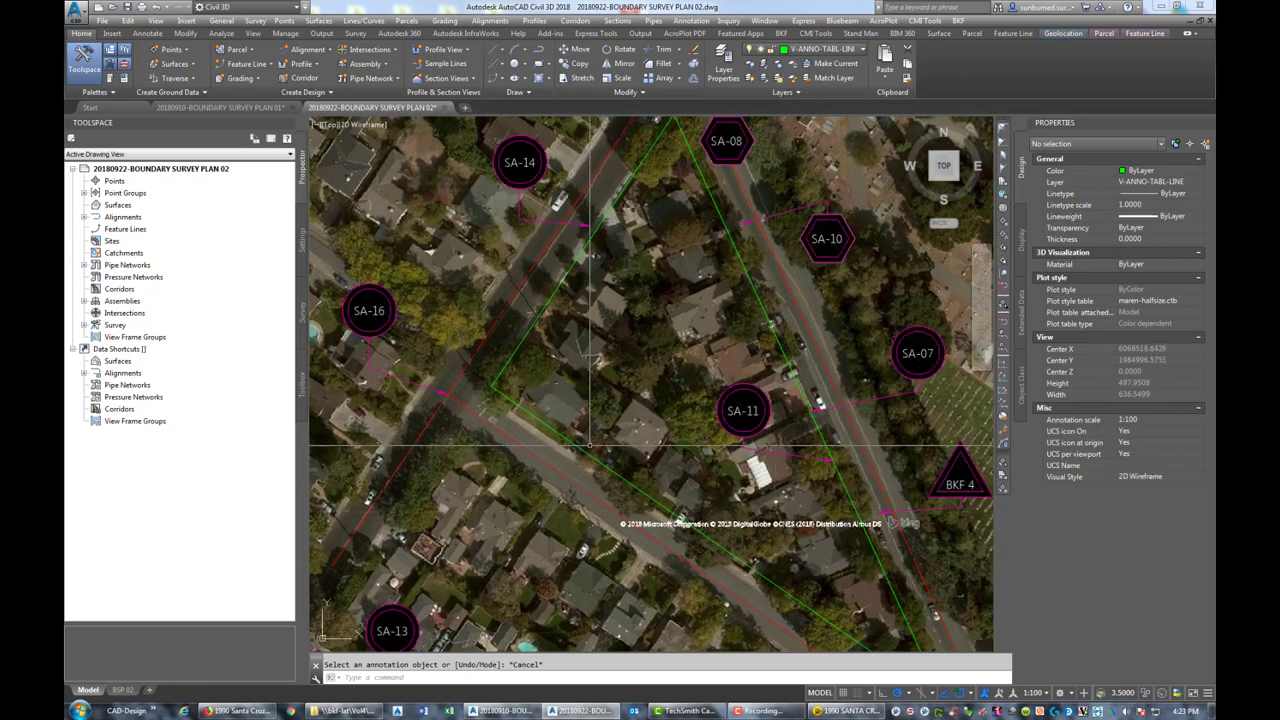
scroll(652, 460, "down", 4)
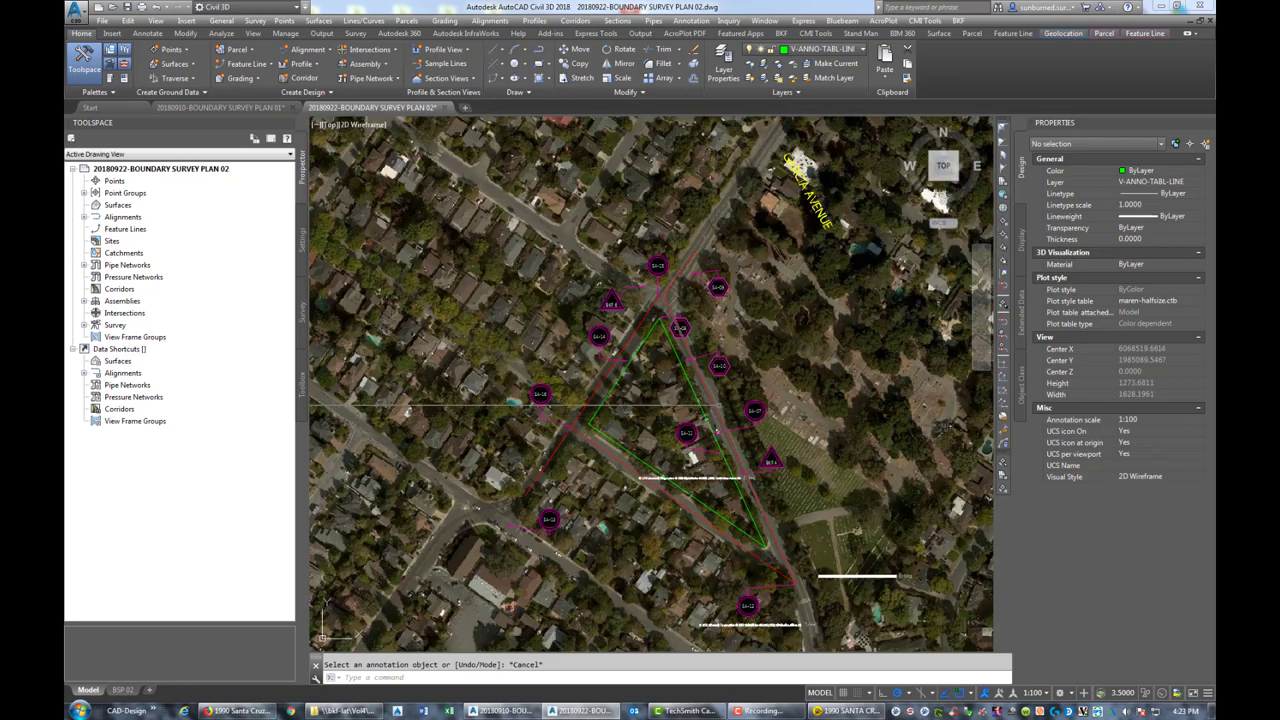
scroll(670, 400, "up", 4)
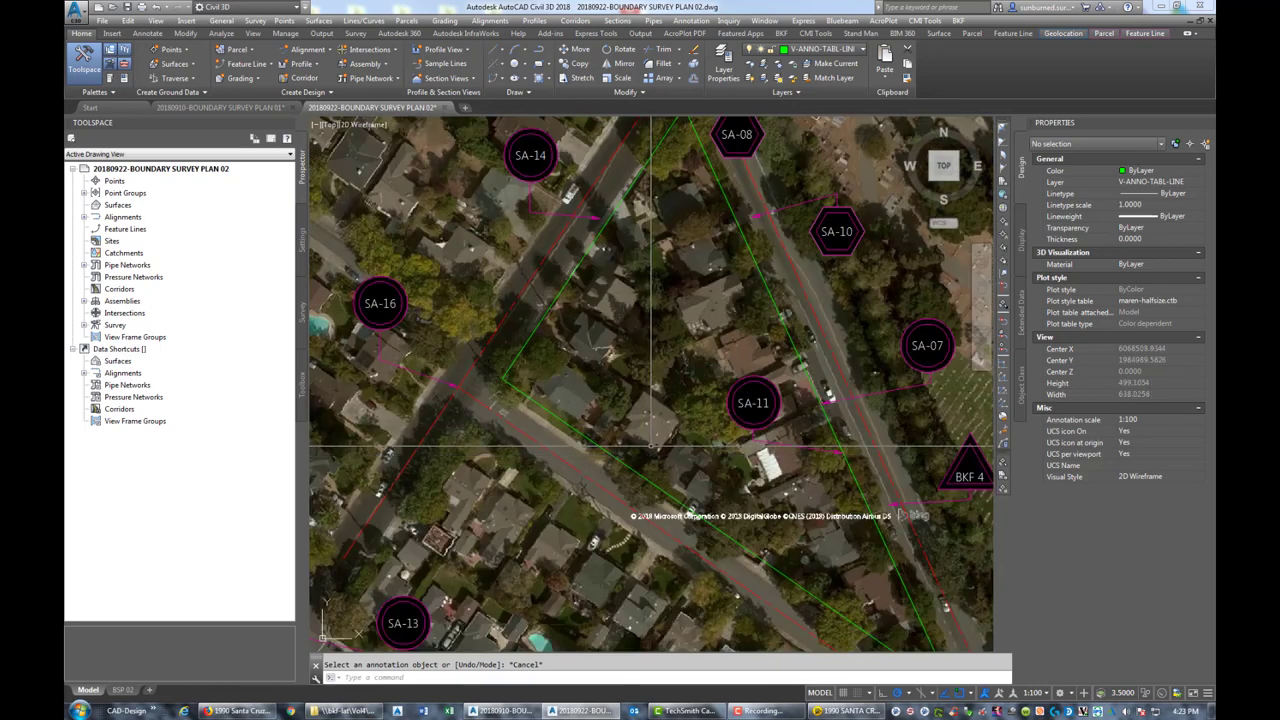
scroll(660, 290, "down", 2)
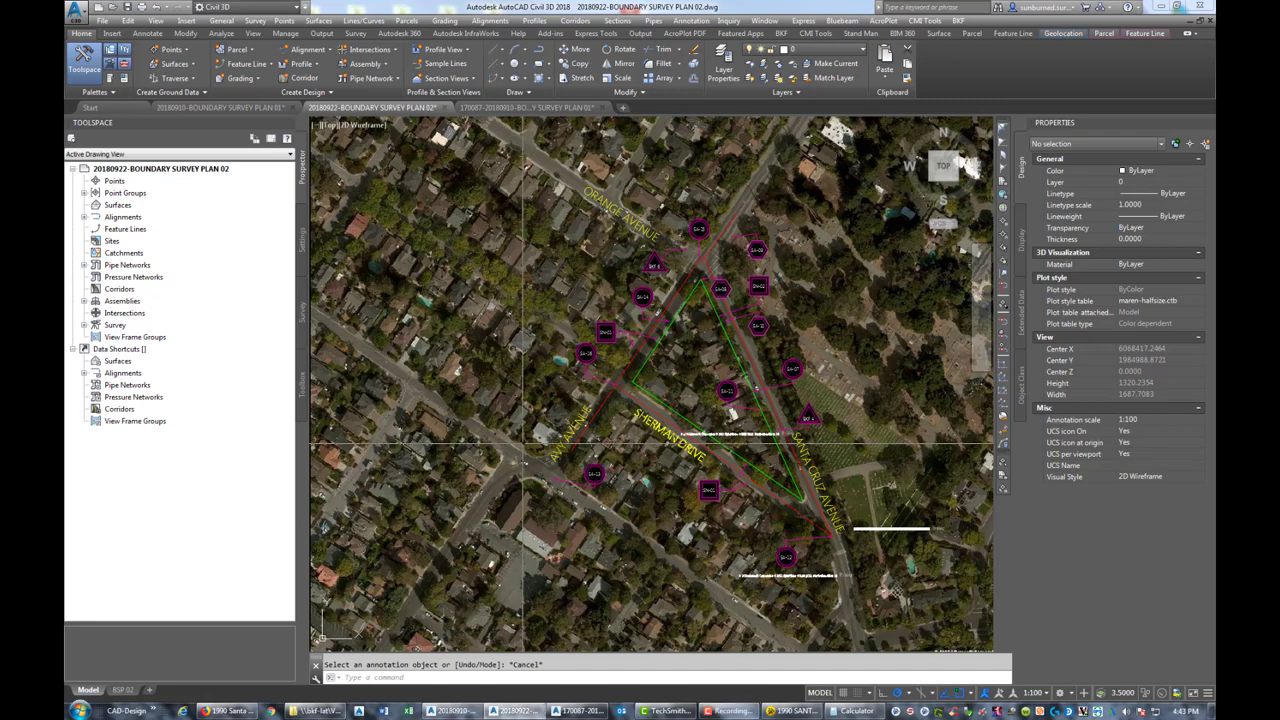
Look over the SN markers on the aerial map, then display the BSP 02 sheet layout
scroll(580, 416, "up", 2)
mouse_move(808, 234)
middle_mouse_down()
mouse_move(720, 255)
mouse_move(690, 295)
middle_mouse_up()
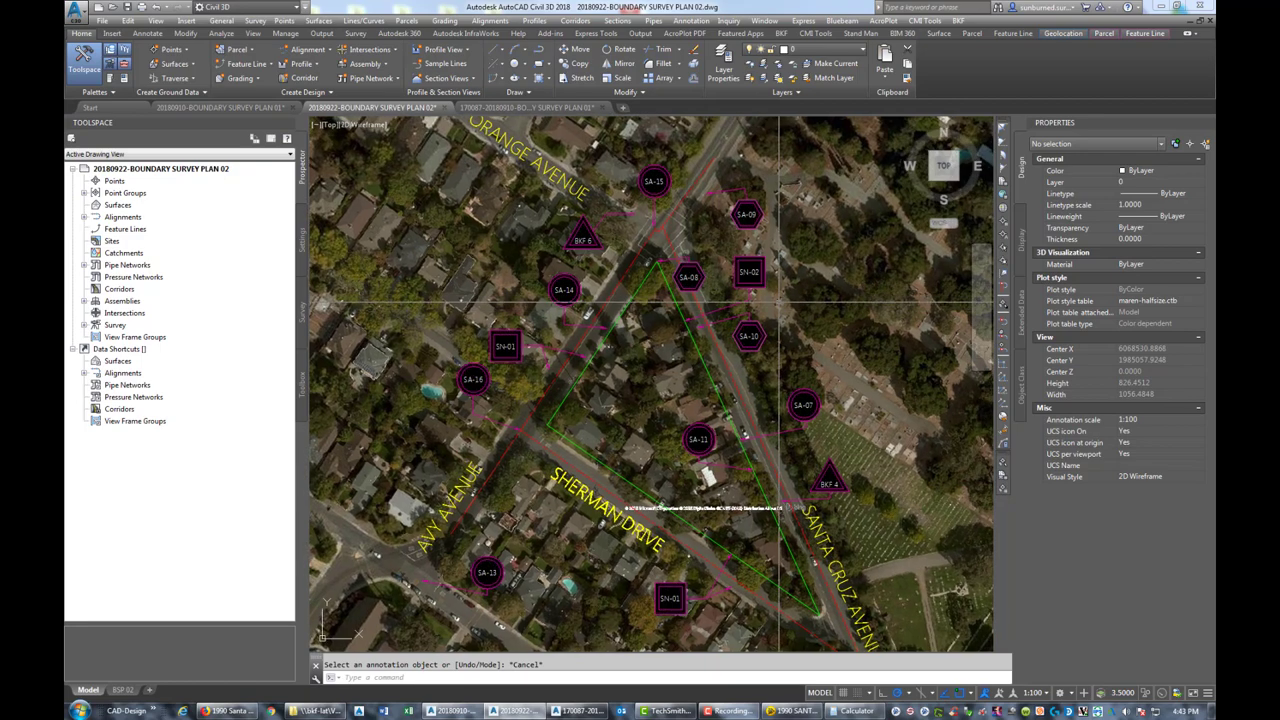
scroll(770, 302, "up", 4)
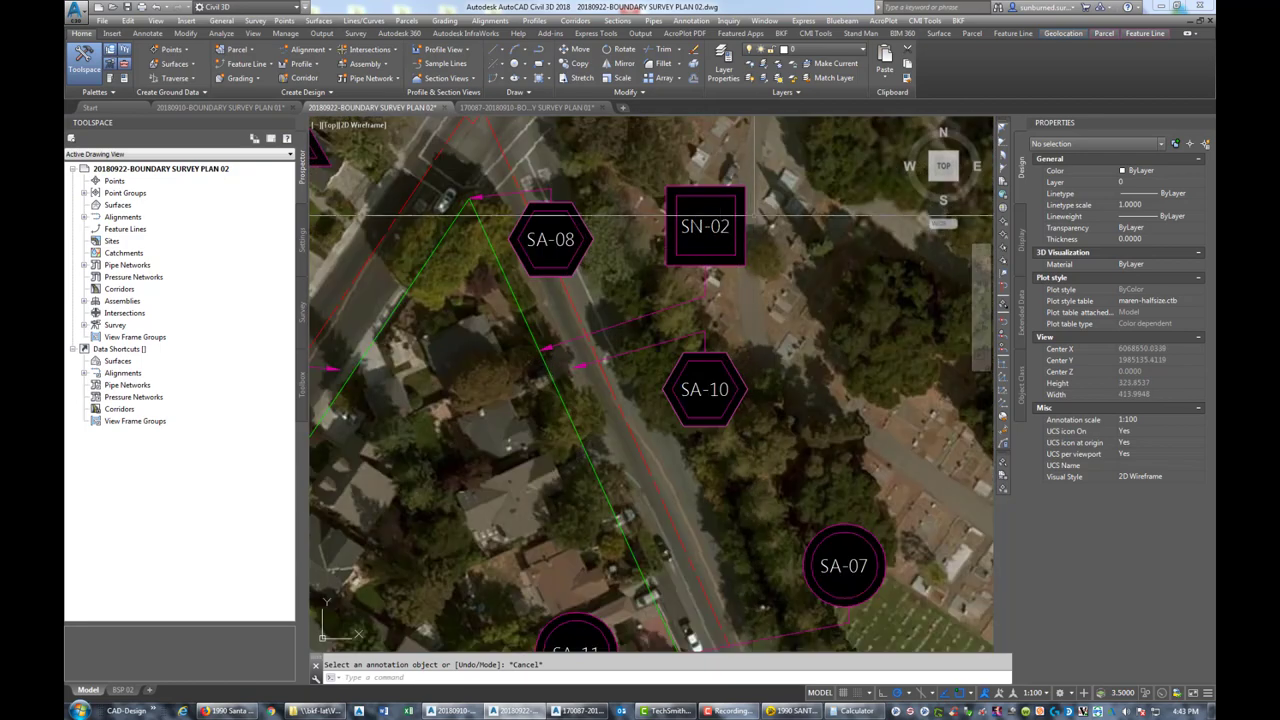
scroll(729, 236, "down", 2)
middle_click_drag(705, 238, 769, 240)
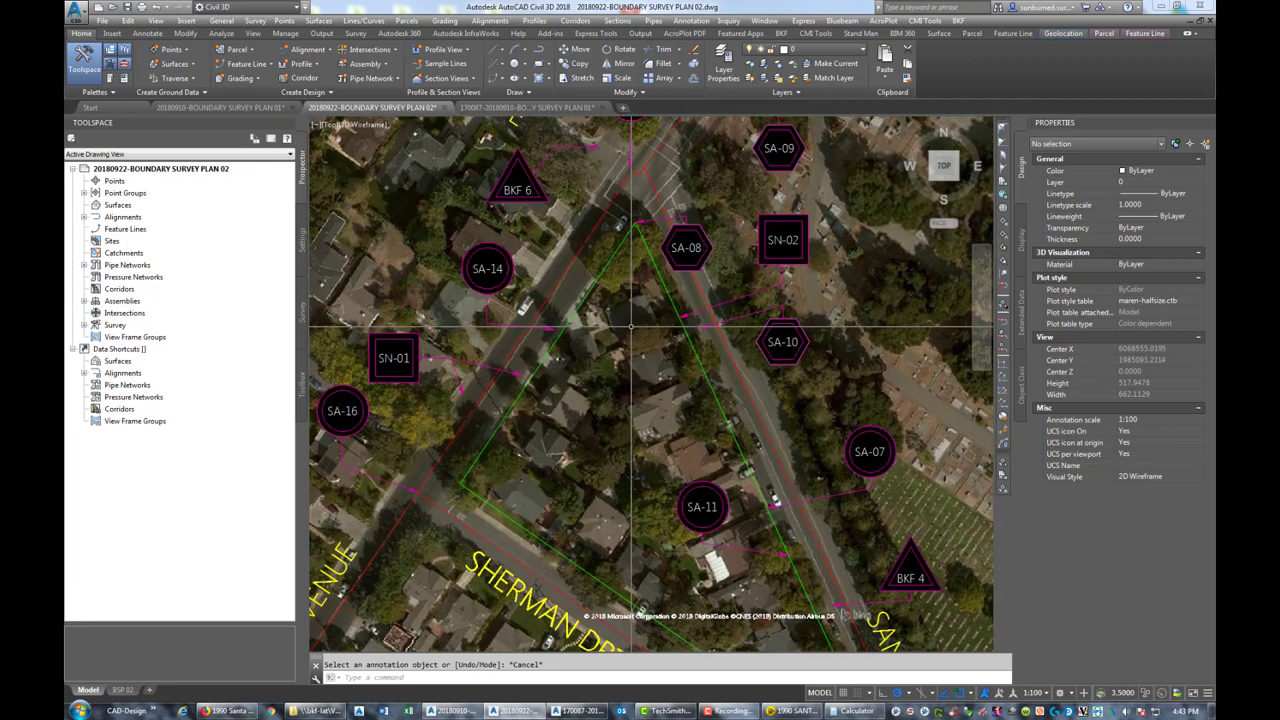
scroll(630, 328, "down", 2)
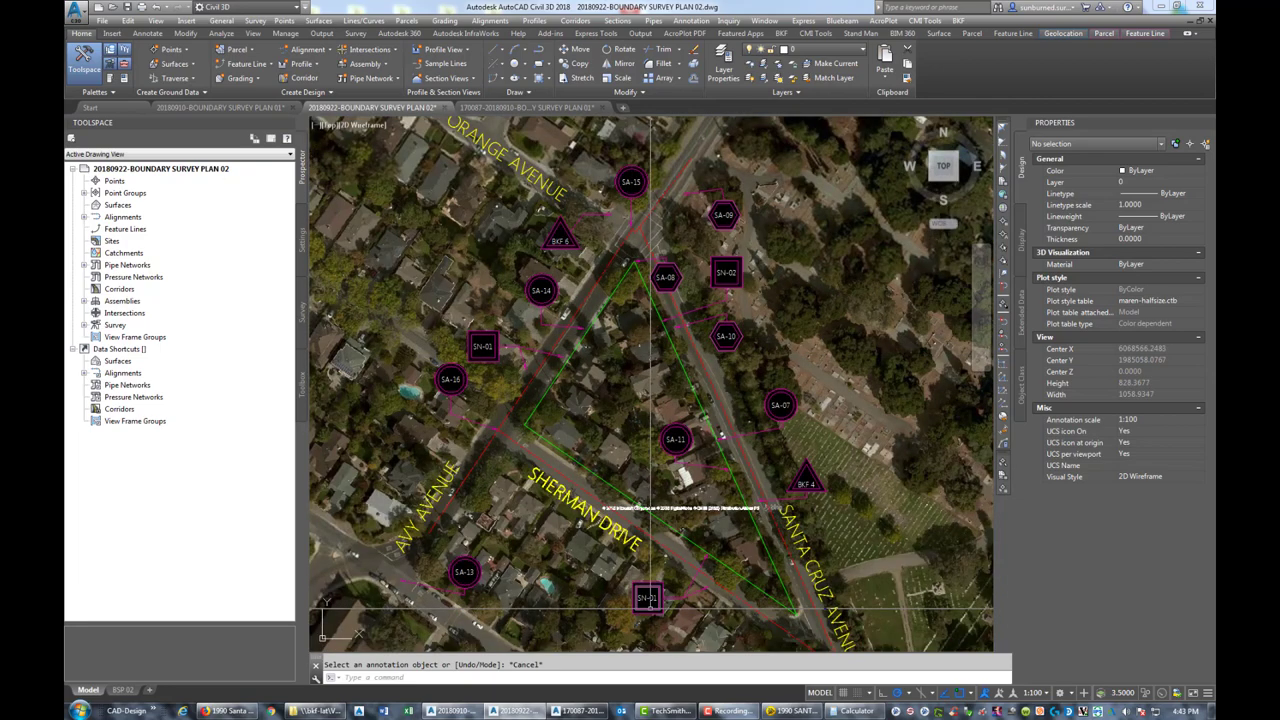
left_click(122, 690)
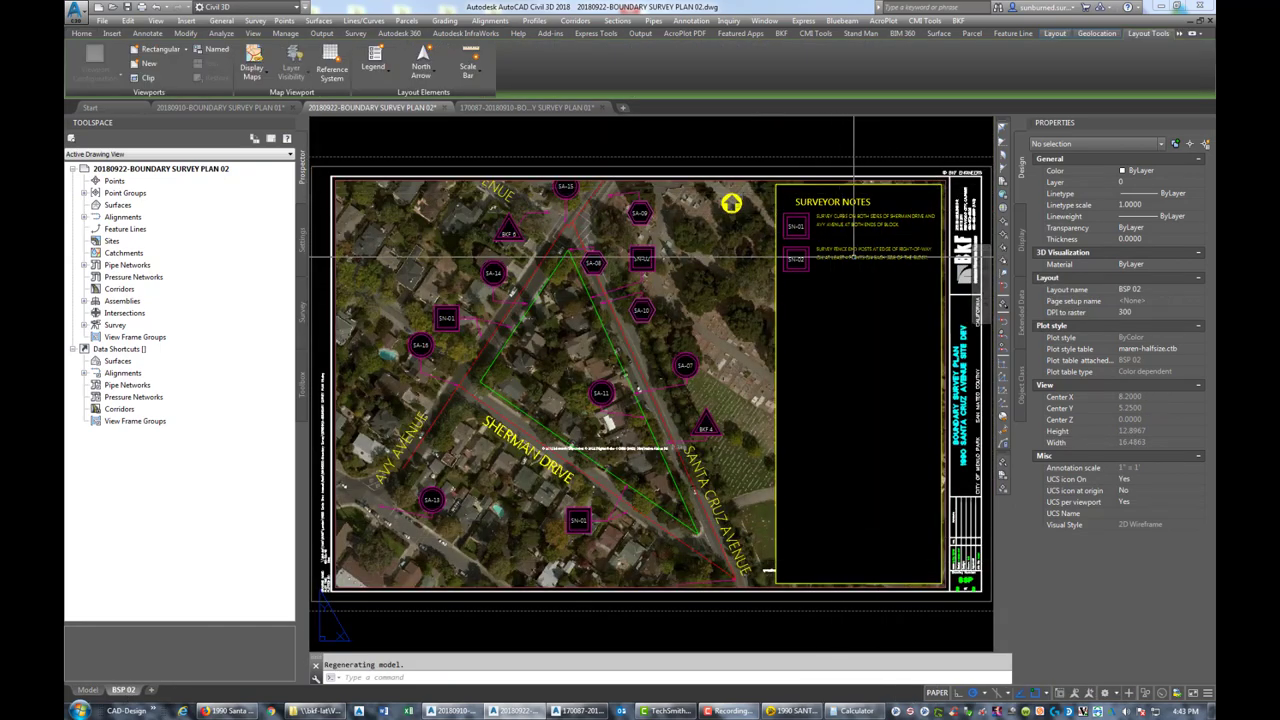
Inspect the Surveyor Notes on the BSP 02 sheet, fit the sheet to view, then return to Model space
scroll(732, 258, "up", 3)
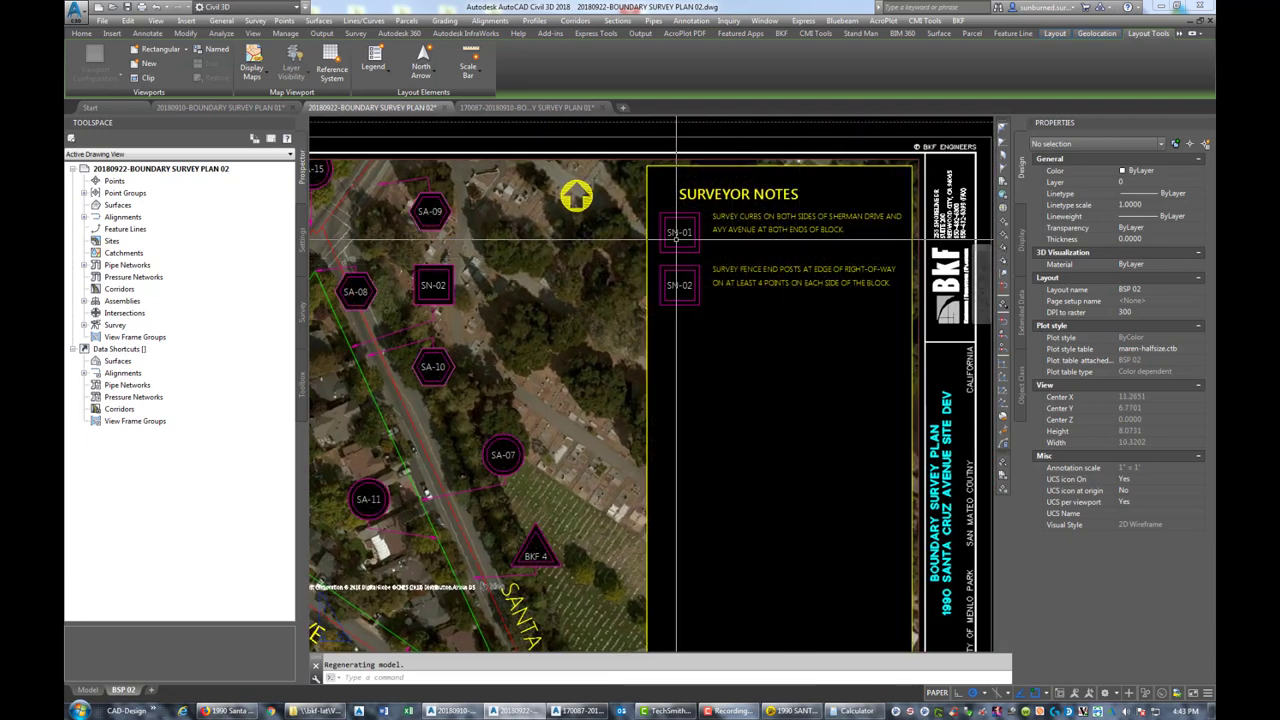
scroll(750, 296, "down", 3)
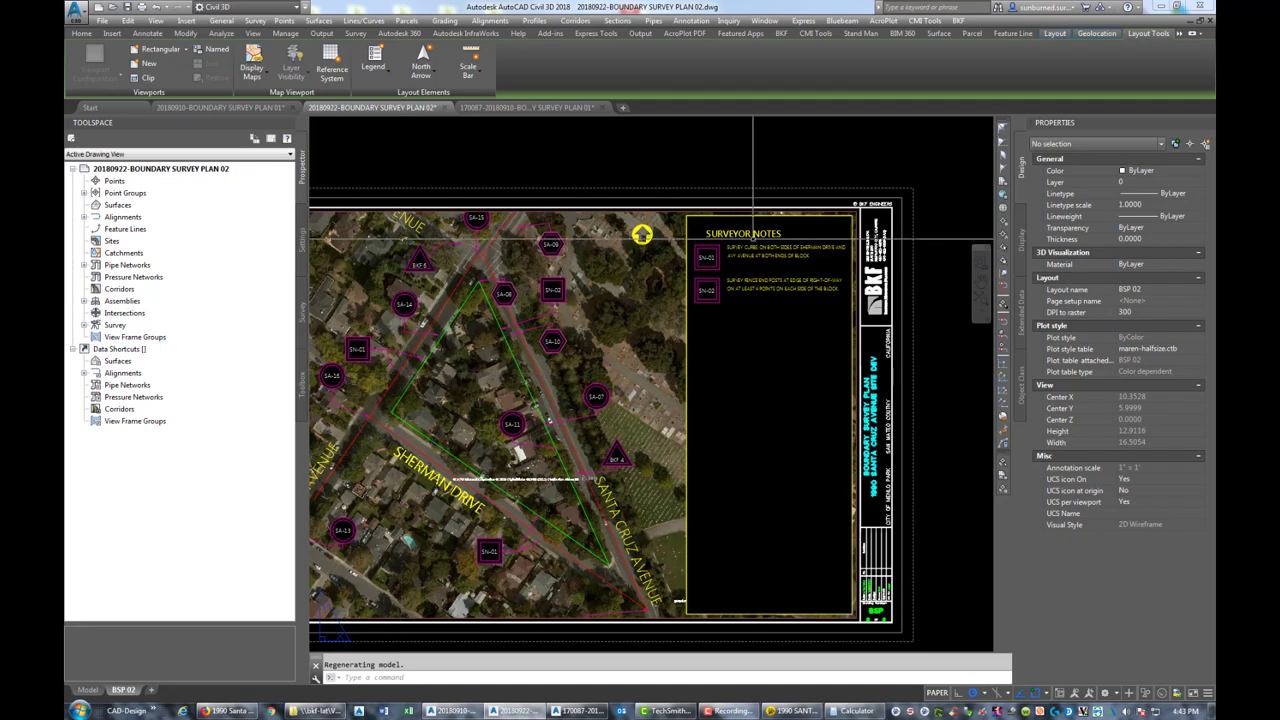
scroll(740, 300, "up", 3)
scroll(750, 300, "down", 3)
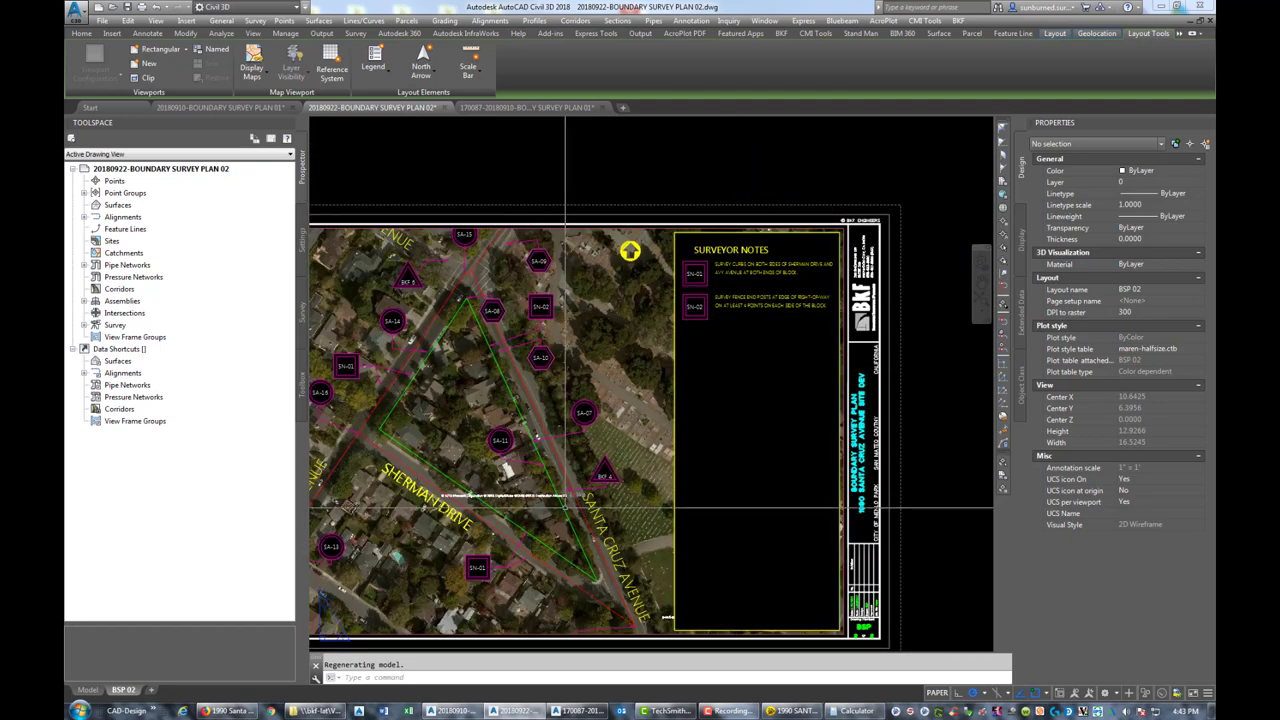
scroll(423, 478, "up", 2)
middle_click_drag(571, 443, 657, 430)
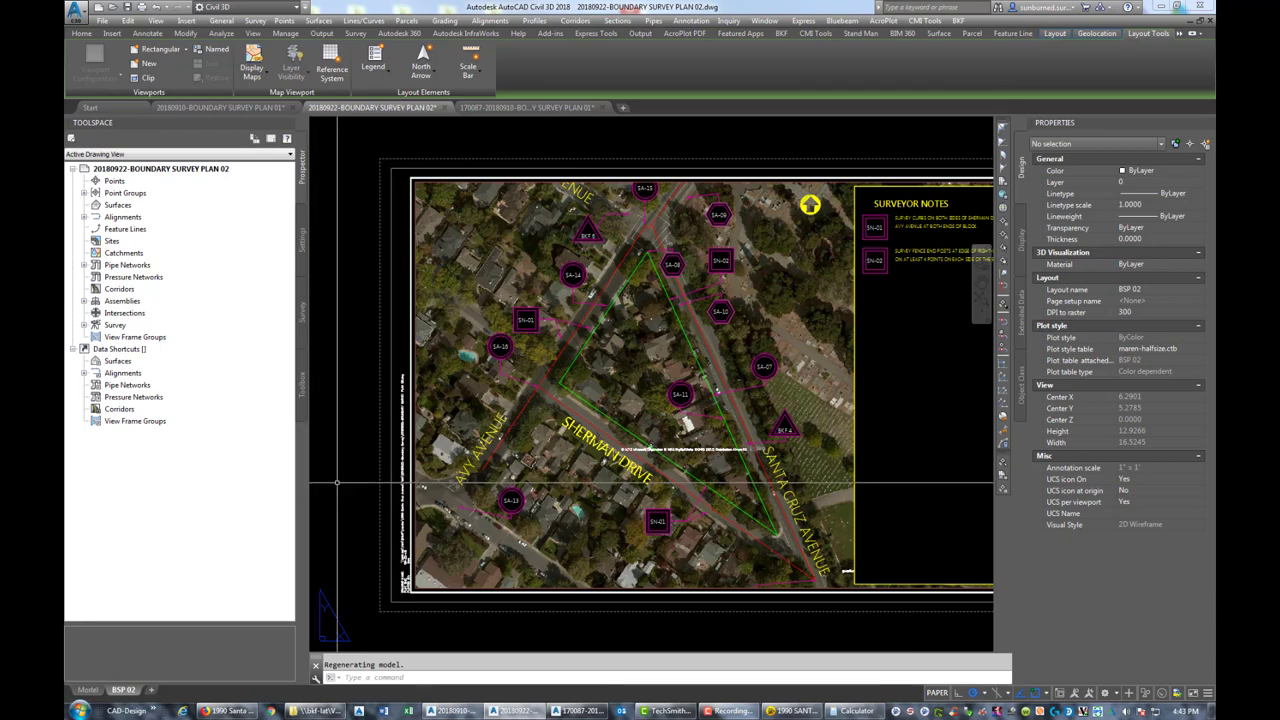
middle_click(614, 483)
middle_click(614, 483)
left_click(87, 690)
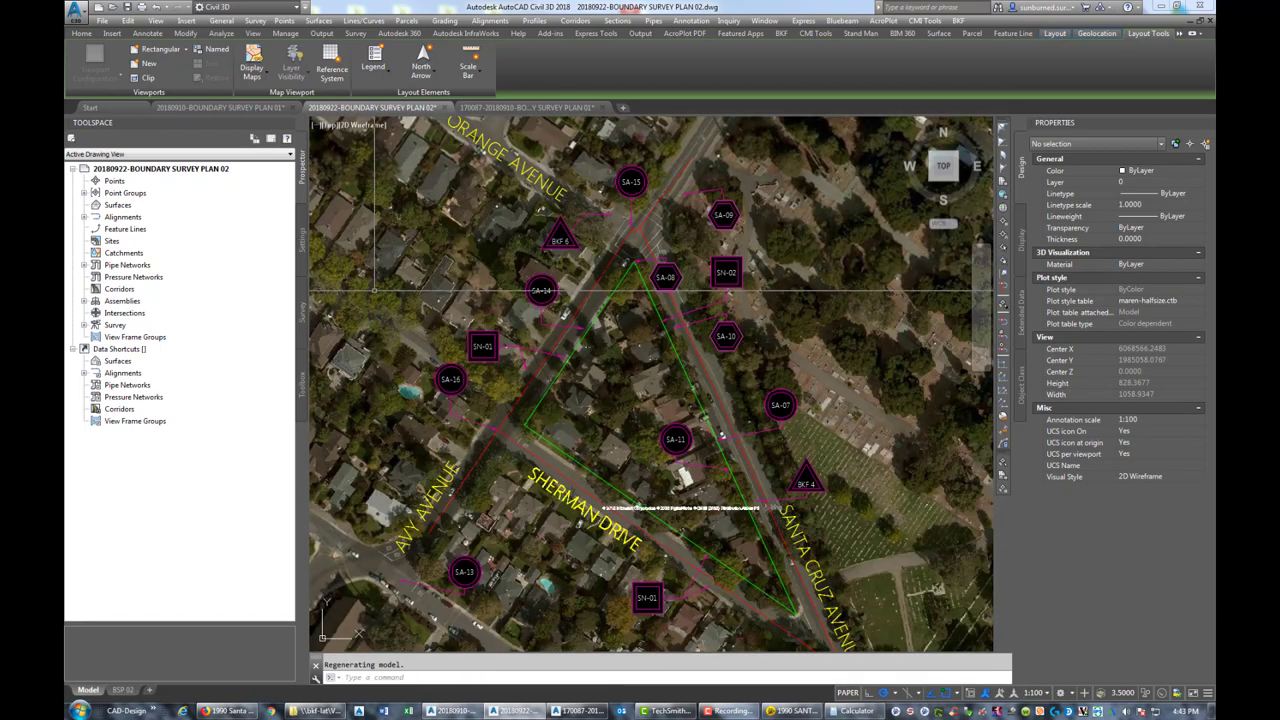
Erase the ORANGE AVENUE text from the aerial map and save the drawing with Ctrl+S
left_click(489, 168)
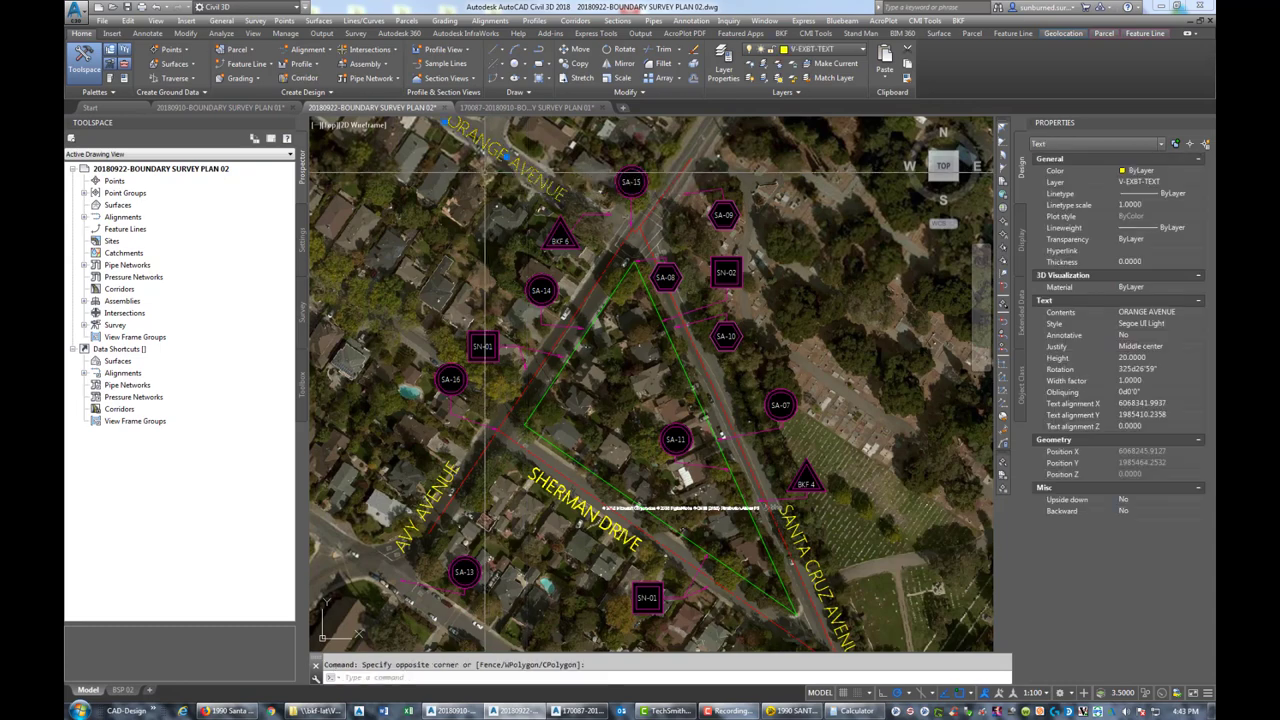
key("Delete")
scroll(743, 440, "down", 2)
scroll(743, 440, "up", 3)
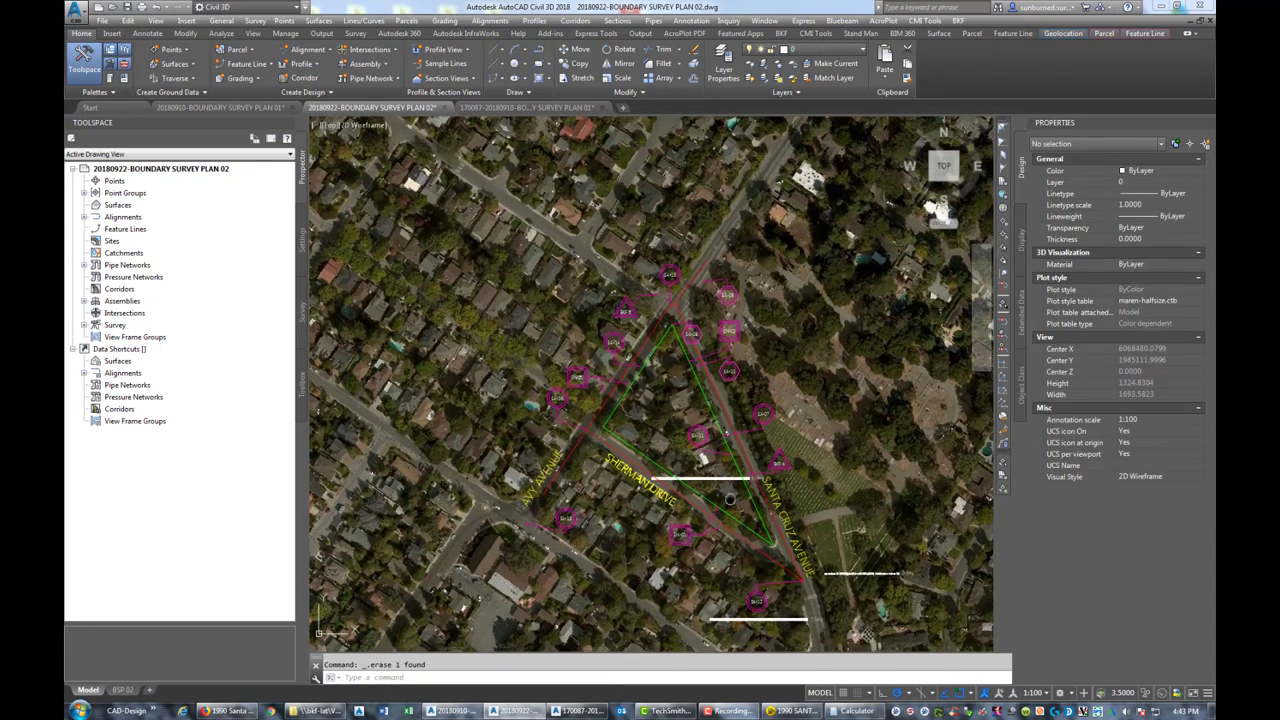
scroll(737, 484, "down", 2)
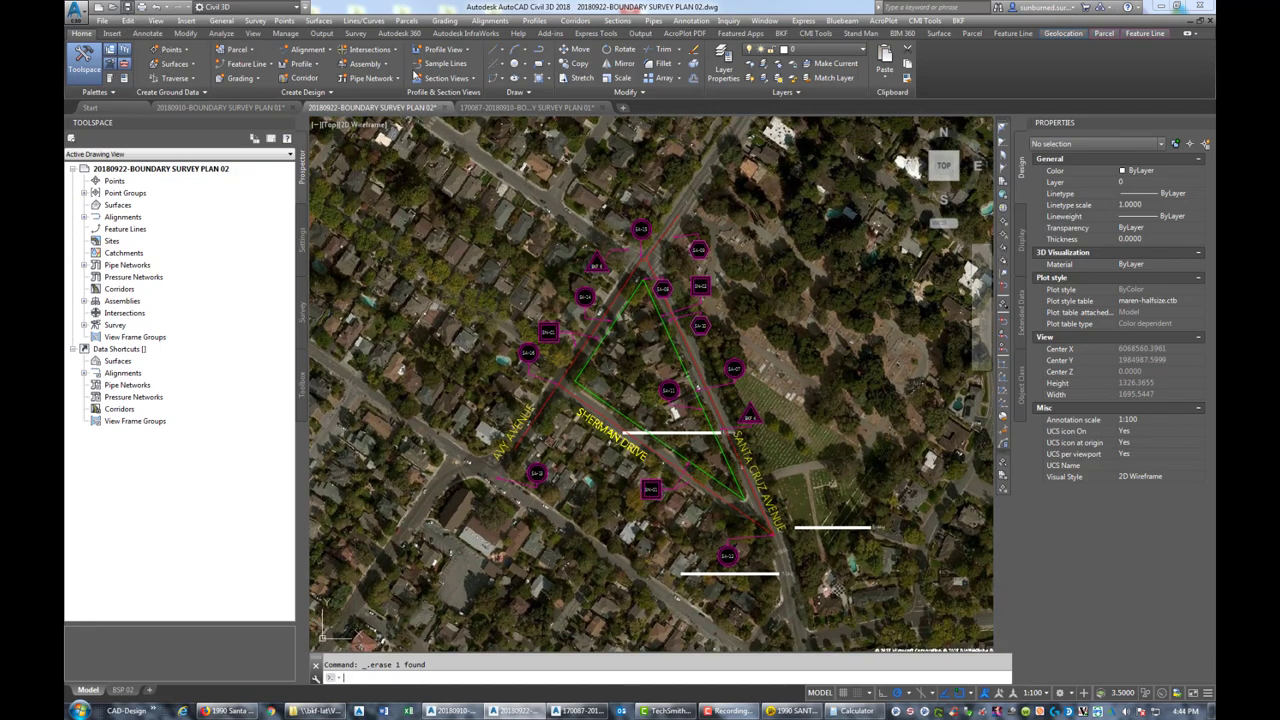
key("ctrl+s")
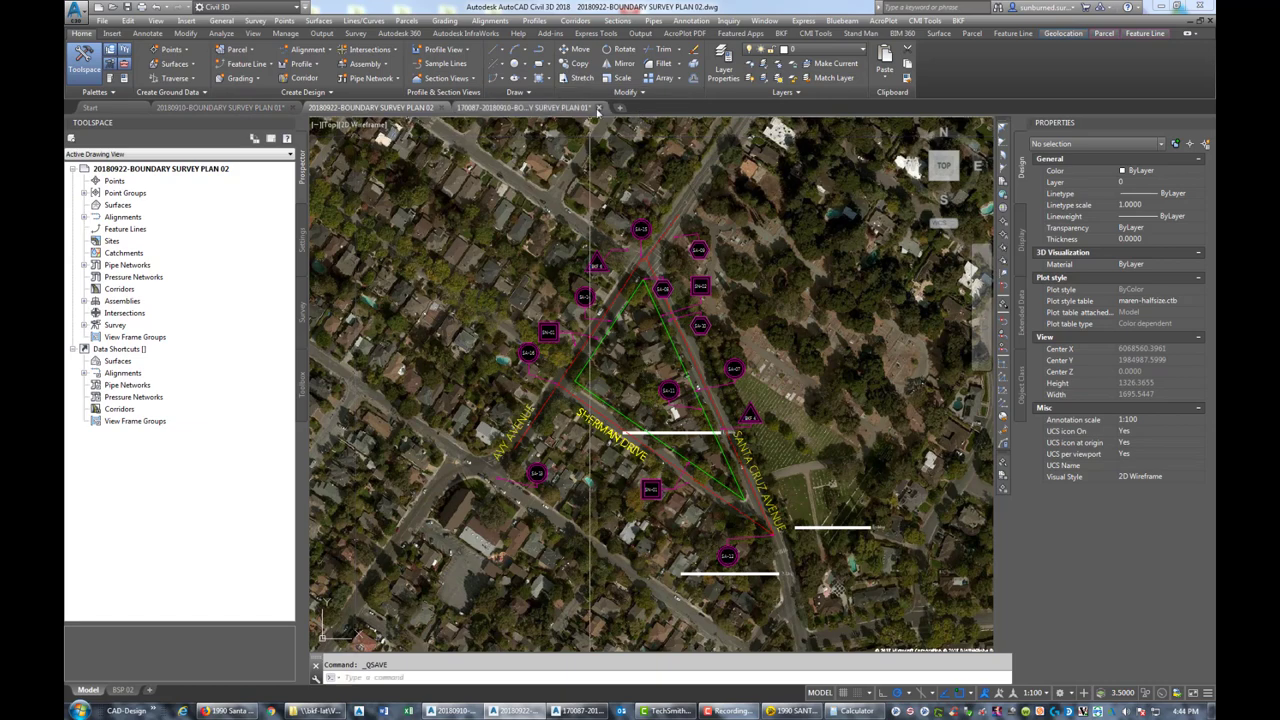
Close the 170087 Boundary Survey Plan 01 drawing without saving changes
left_click(592, 108)
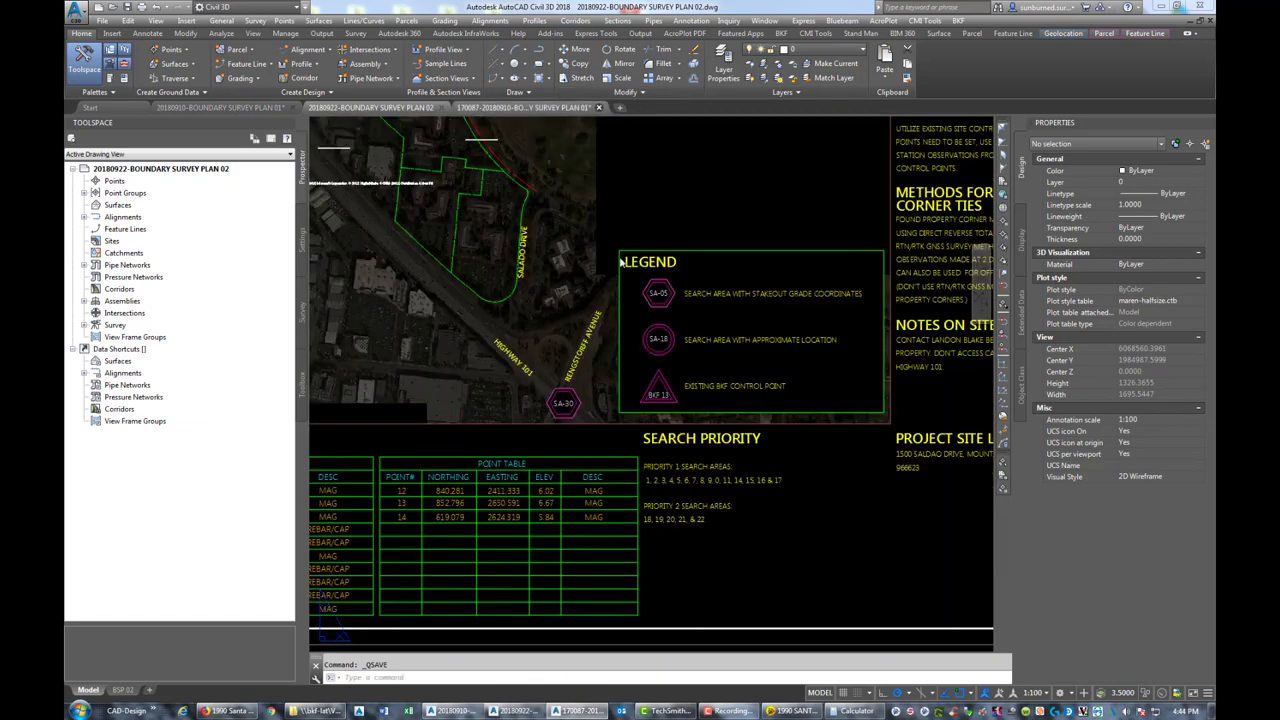
left_click(597, 108)
left_click(680, 387)
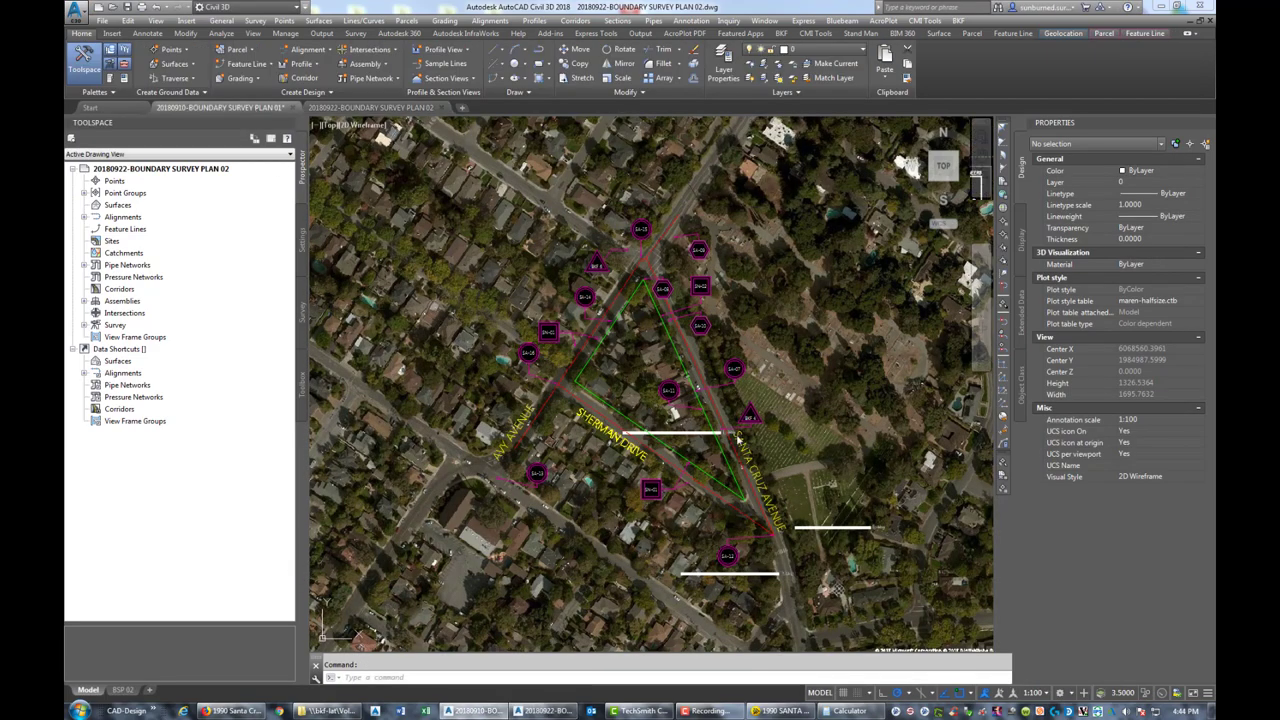
Review the BSP 01 sheet's legend, survey notes and Search Area Details table, then switch to the Plan 02 drawing
key("ctrl+Tab")
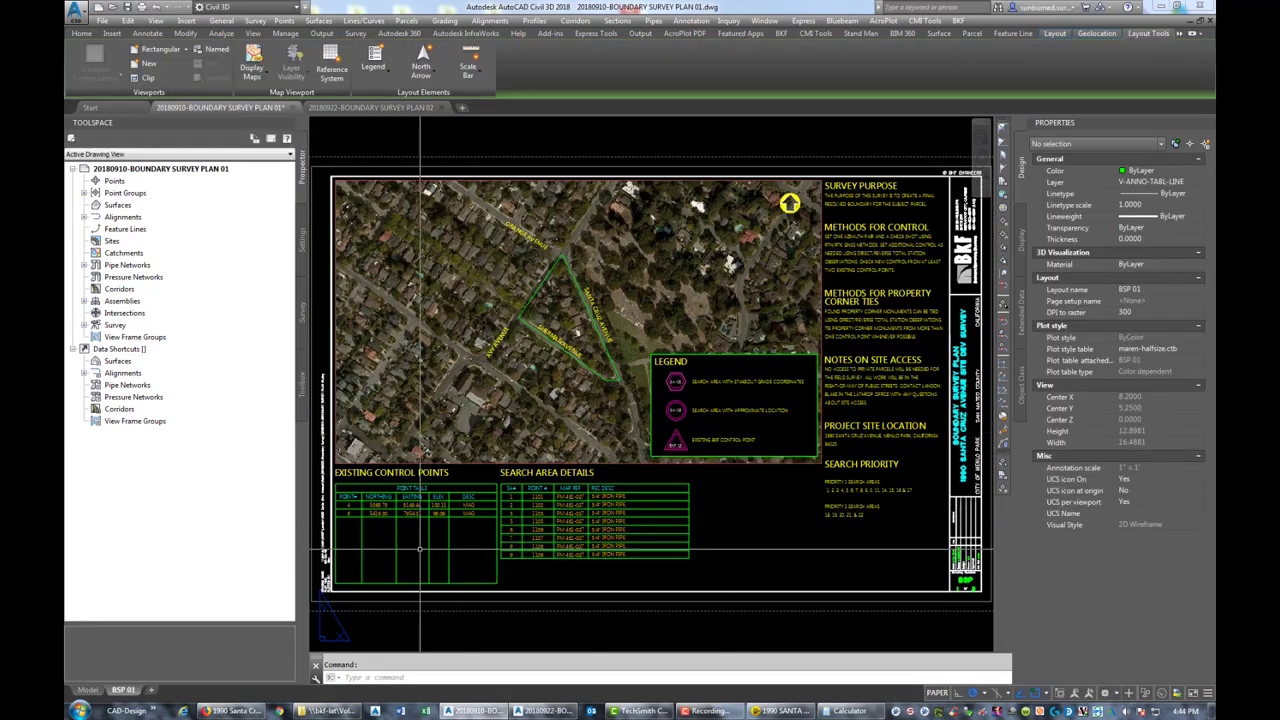
scroll(420, 549, "up", 3)
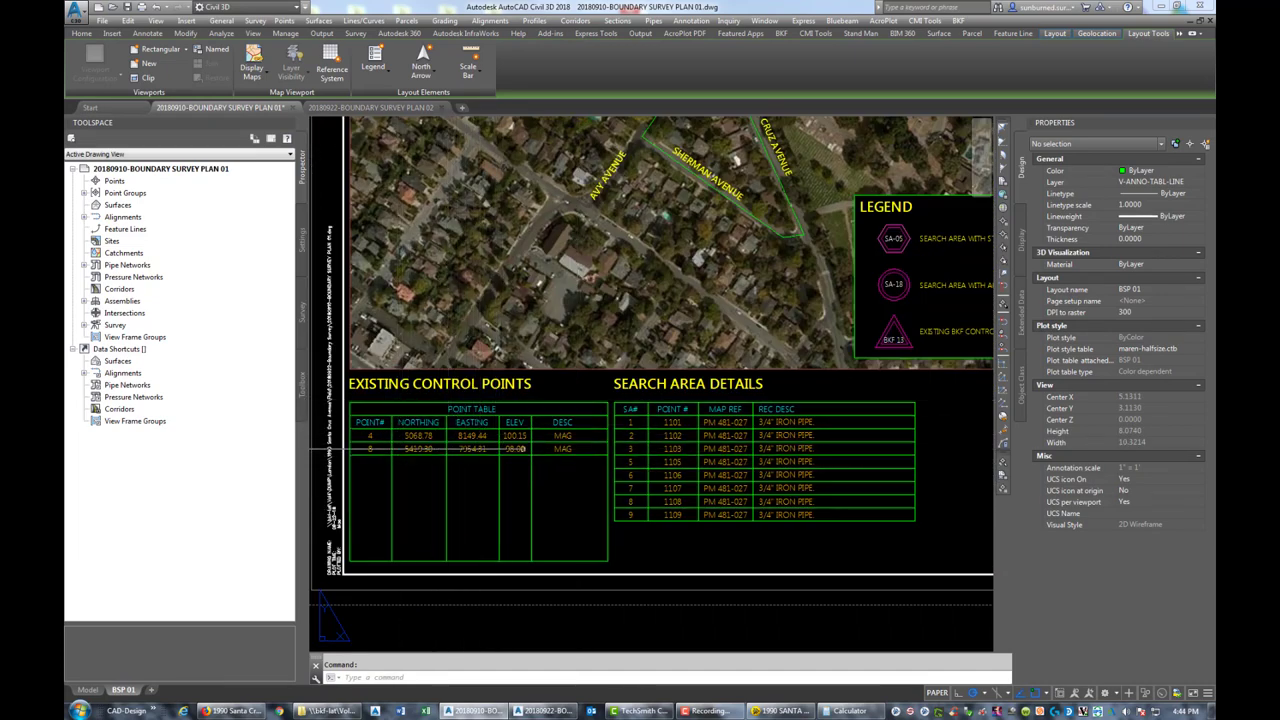
middle_click_drag(614, 440, 488, 440)
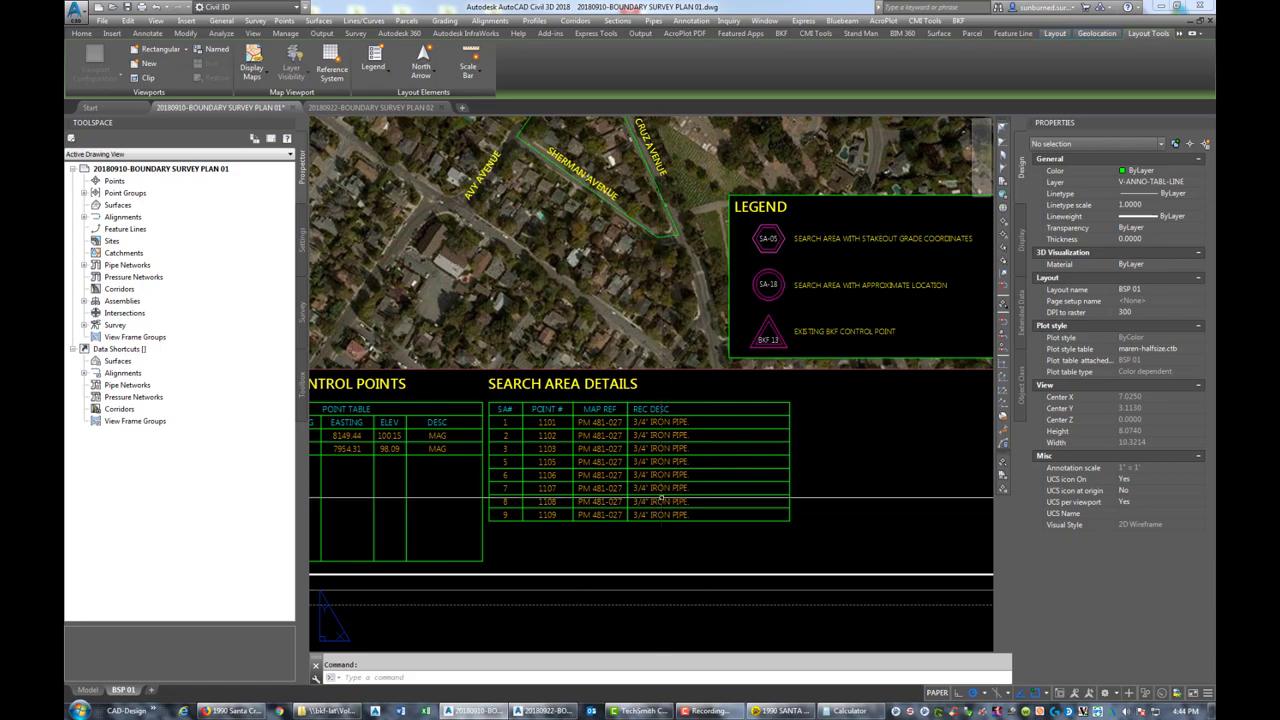
middle_click_drag(660, 497, 352, 440)
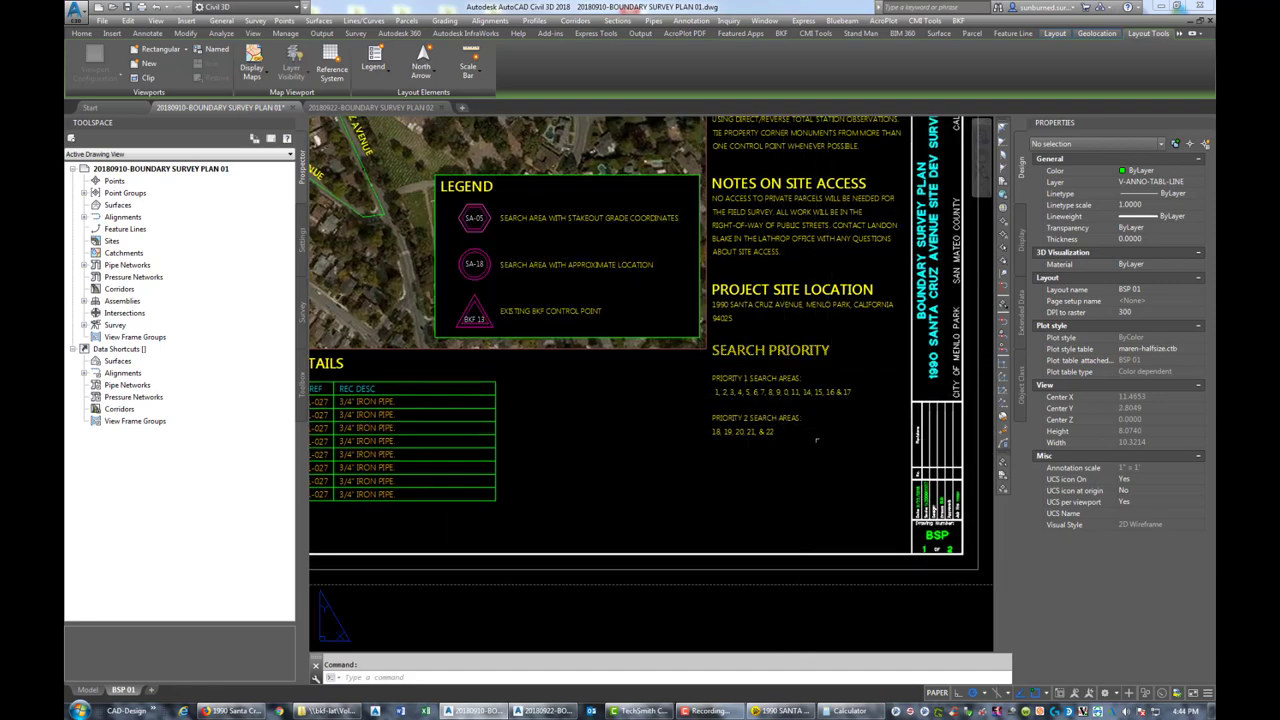
middle_click_drag(560, 436, 855, 490)
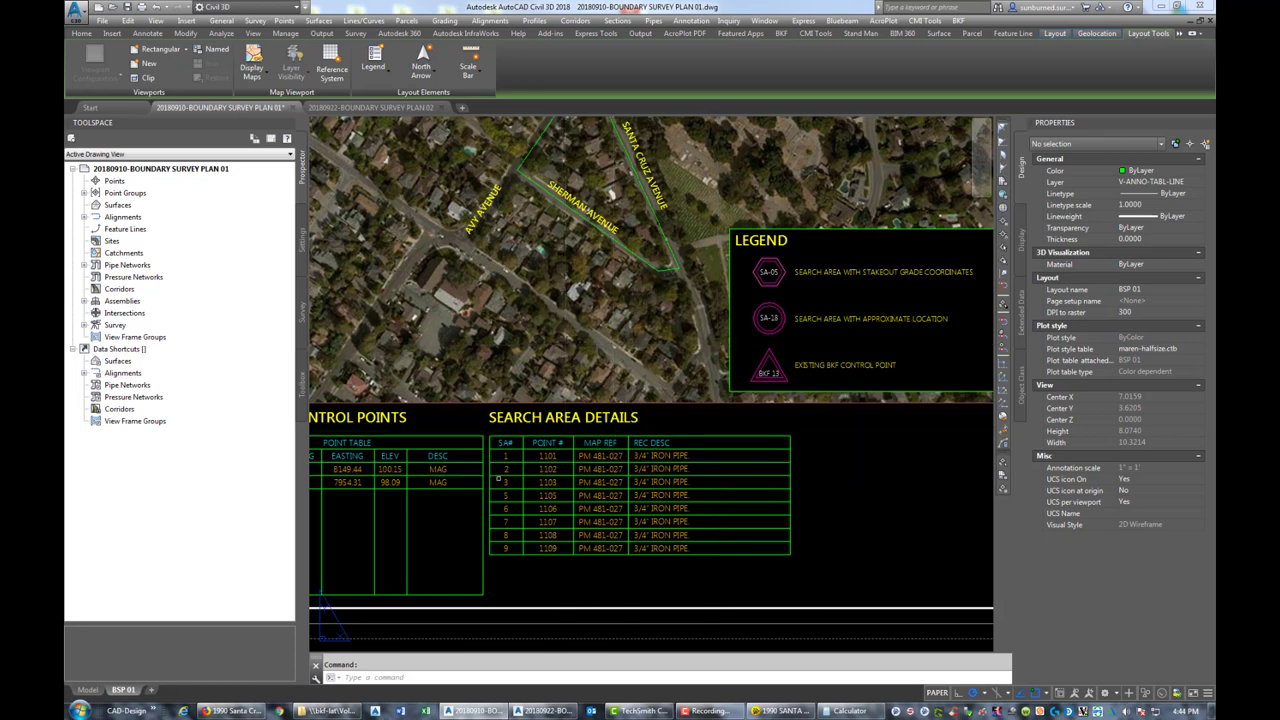
left_click(414, 110)
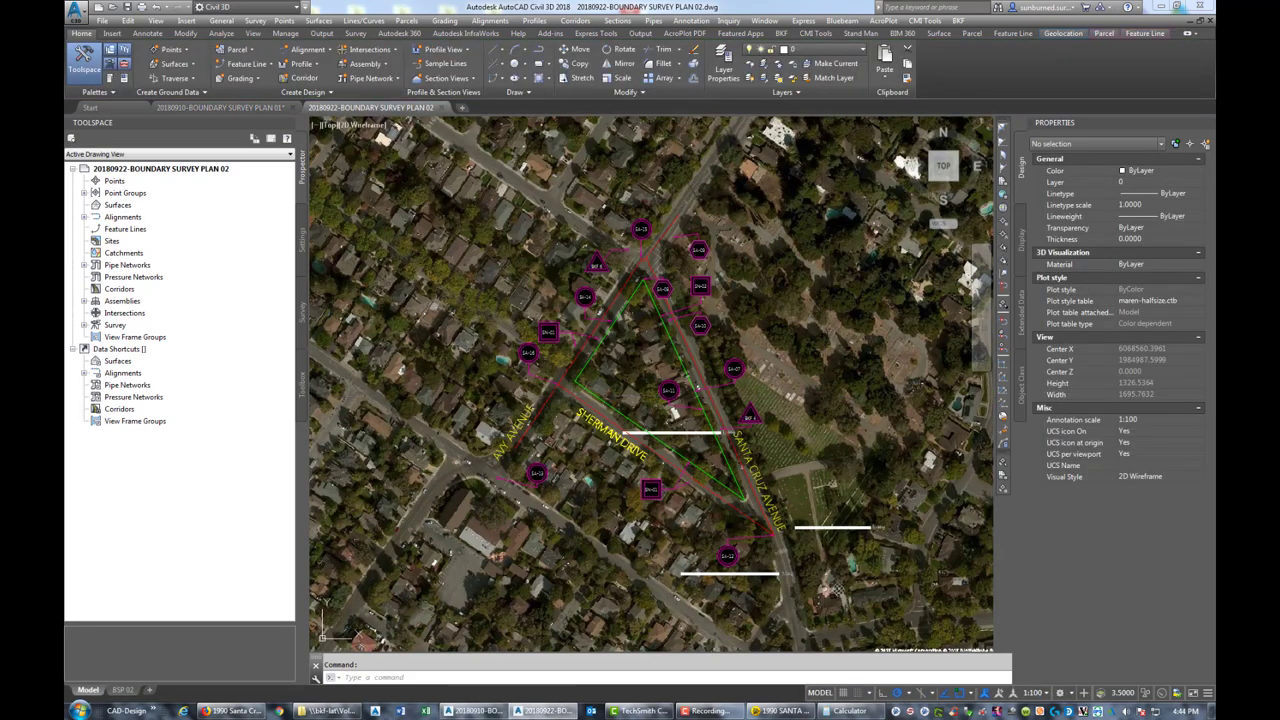
Preview the BSP 02 sheet's DWG To PDF plot output, after abandoning a model-space plot
type("PLOT")
key("Return")
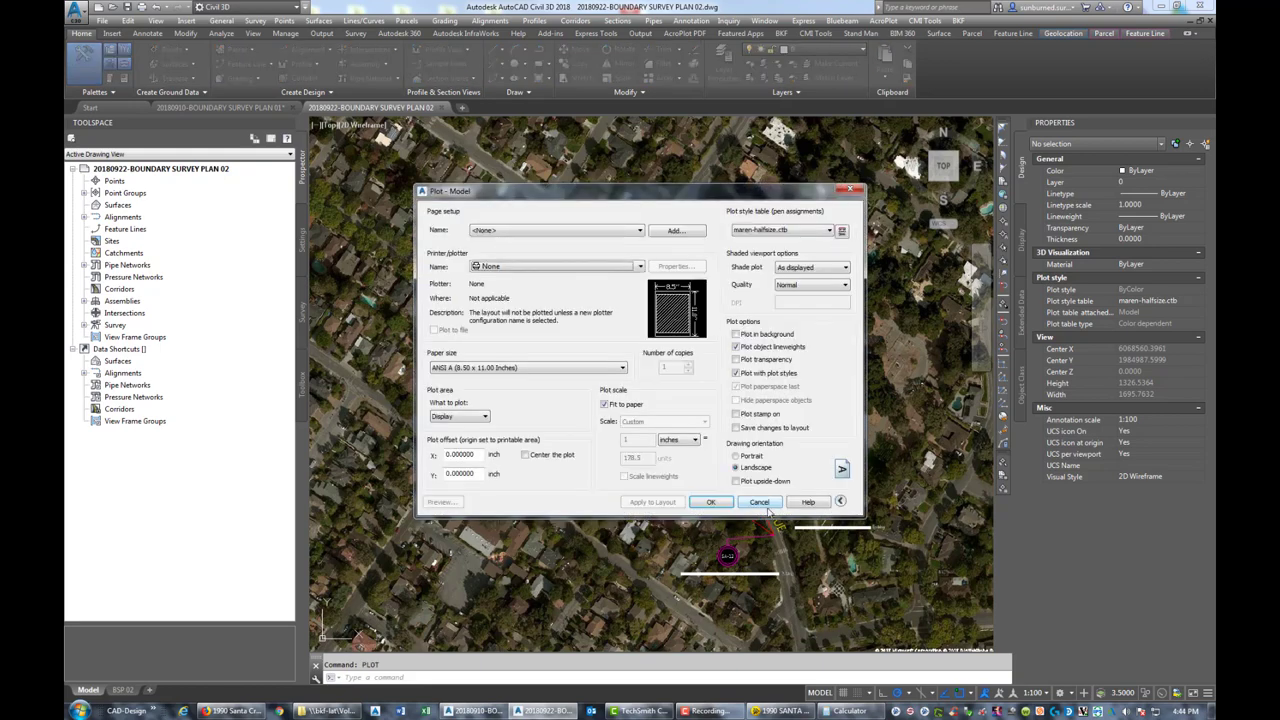
left_click(766, 504)
left_click(126, 690)
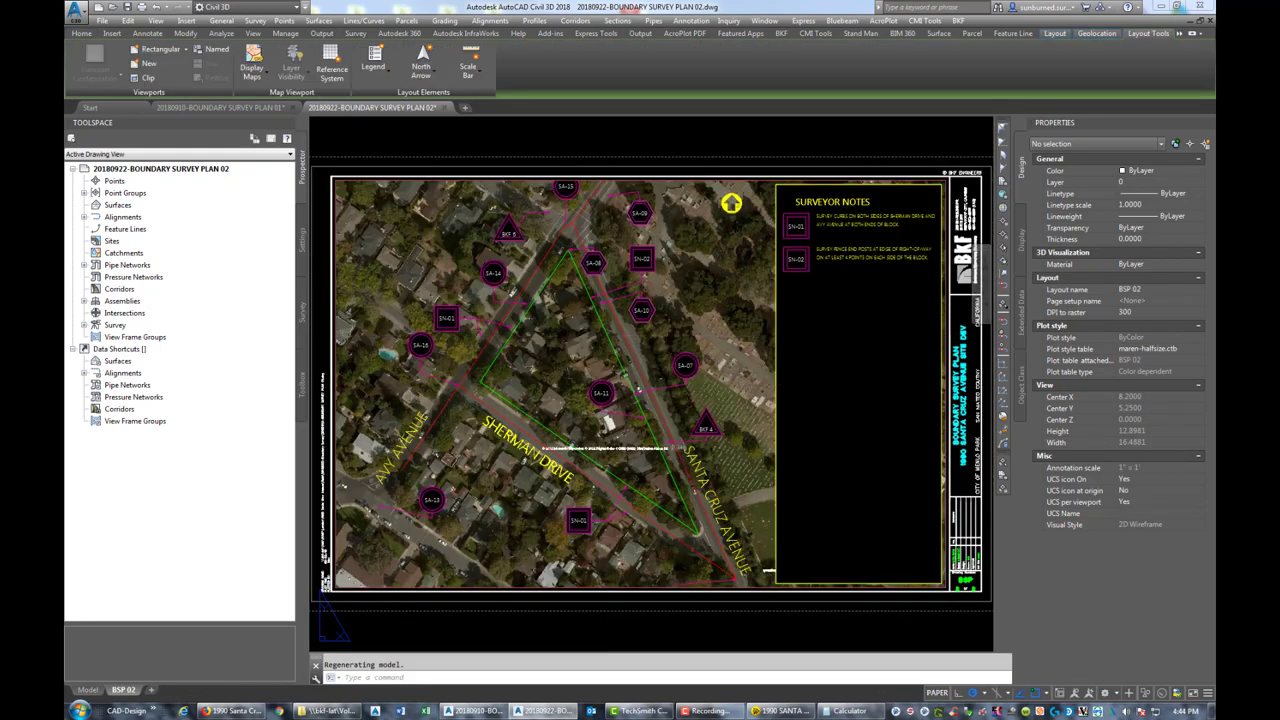
key("Return")
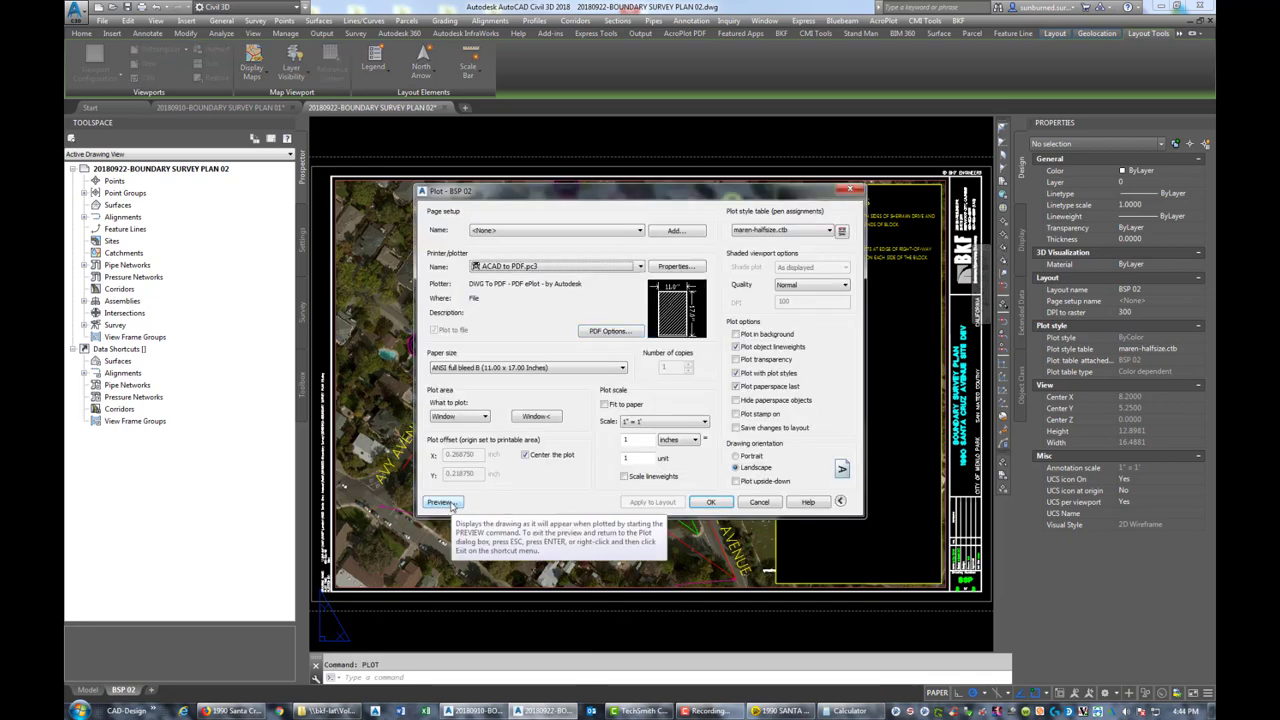
left_click(442, 502)
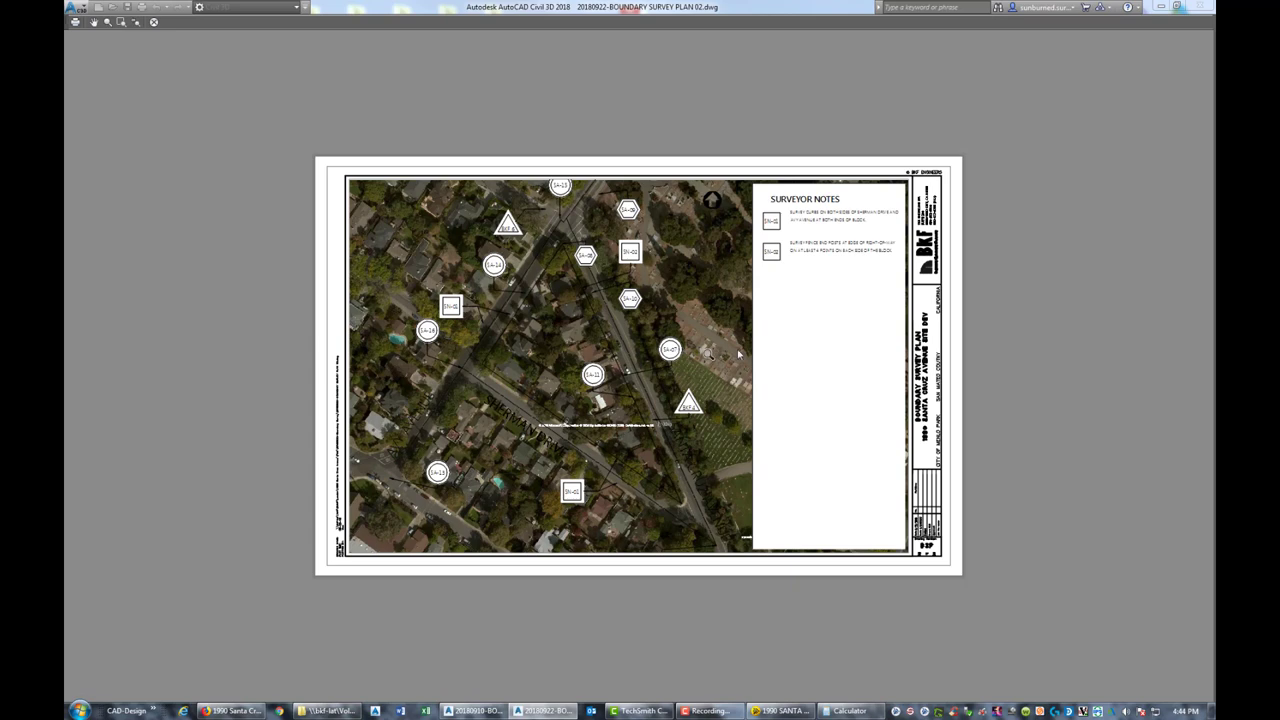
key("Escape")
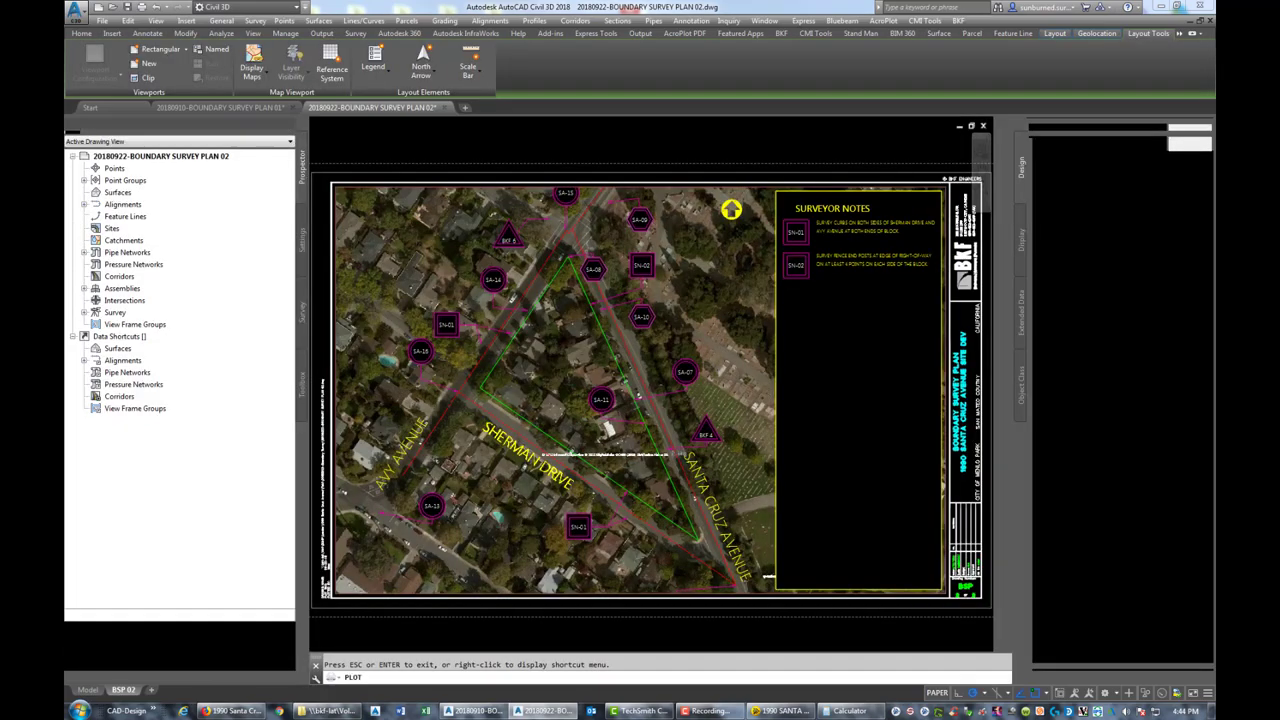
Raise the first aerial image's Fade in Image Adjust, check the BSP 02 sheet, and save
left_click(88, 690)
scroll(887, 332, "down", 10)
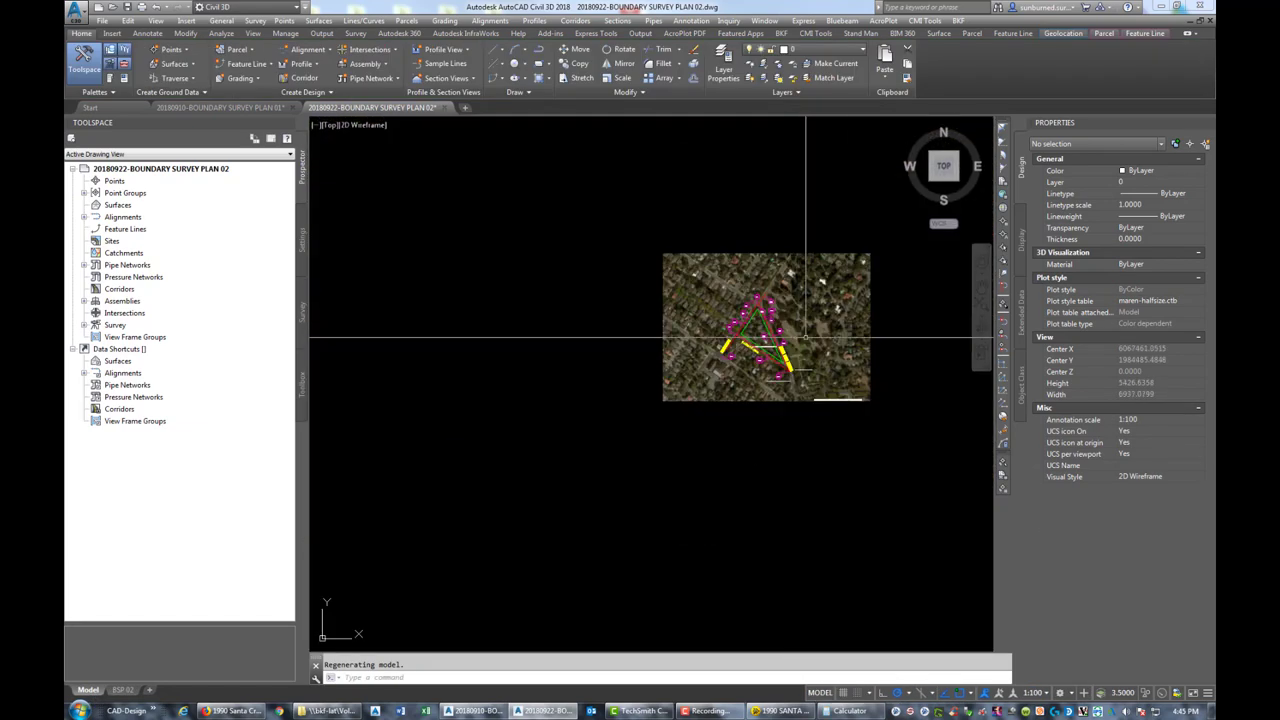
left_click_drag(906, 335, 720, 290)
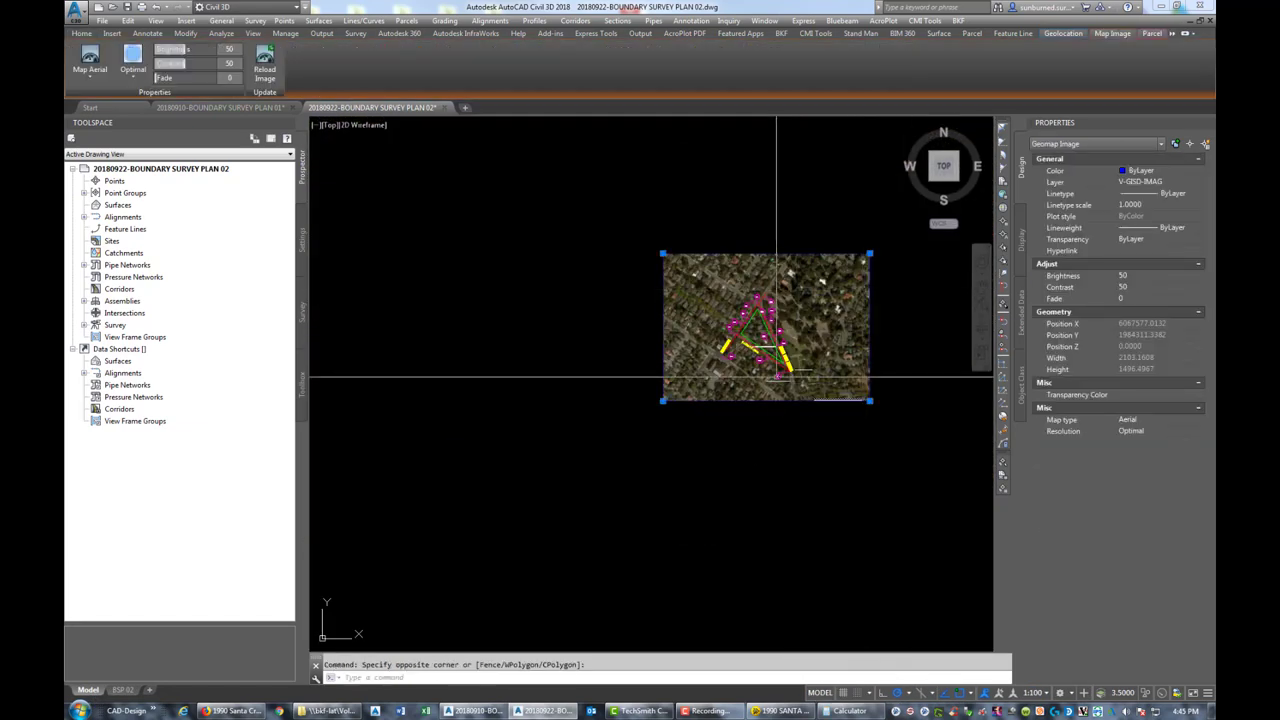
scroll(776, 347, "up", 2)
scroll(940, 376, "up", 2)
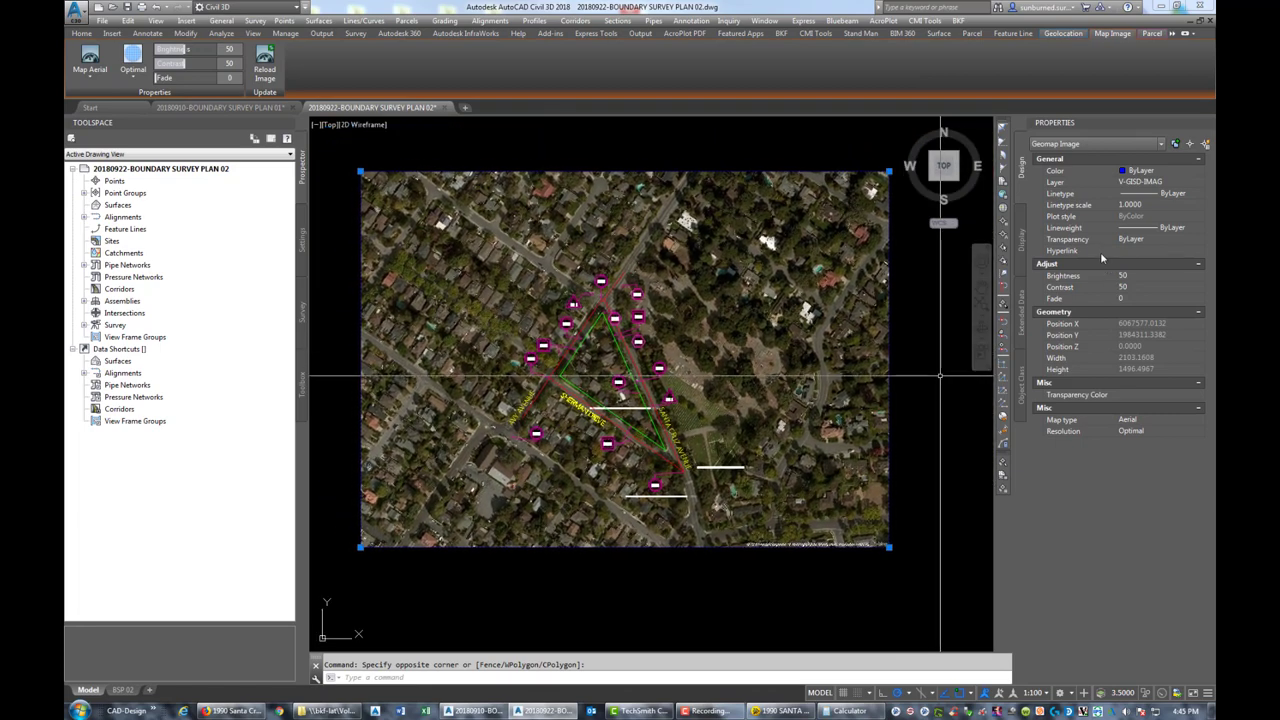
left_click(1175, 300)
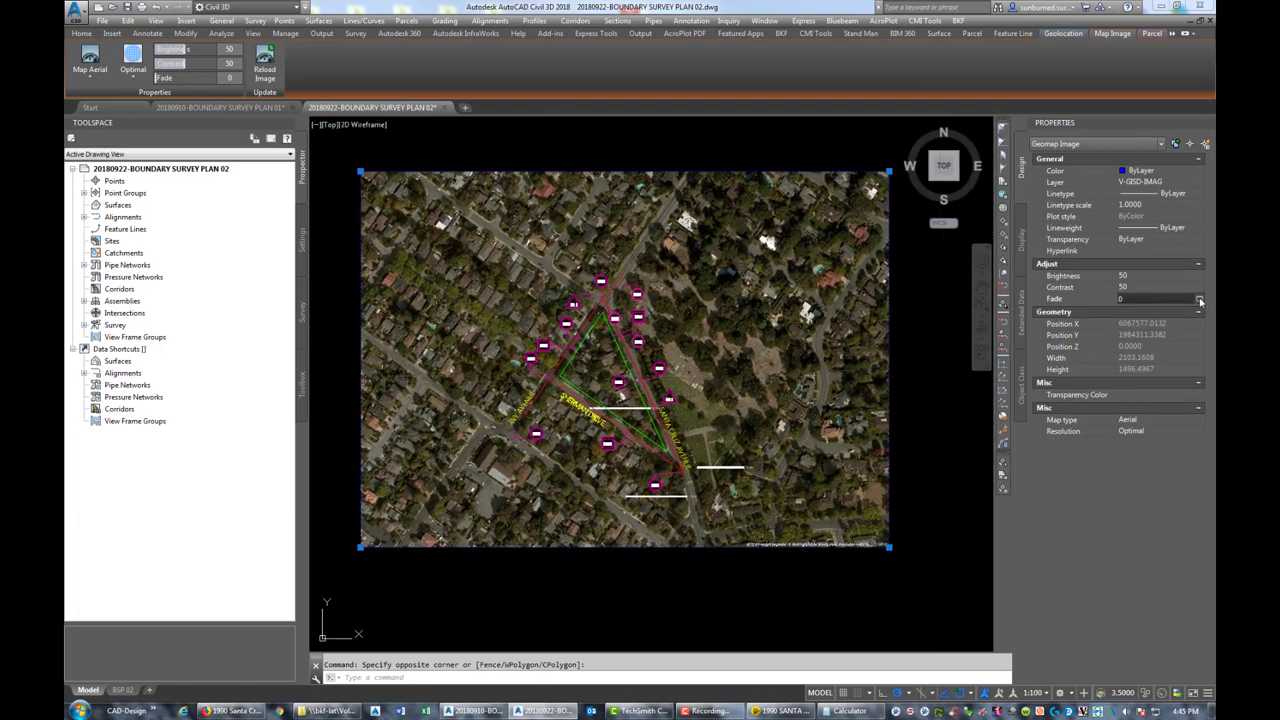
left_click(1199, 299)
left_click_drag(548, 396, 576, 396)
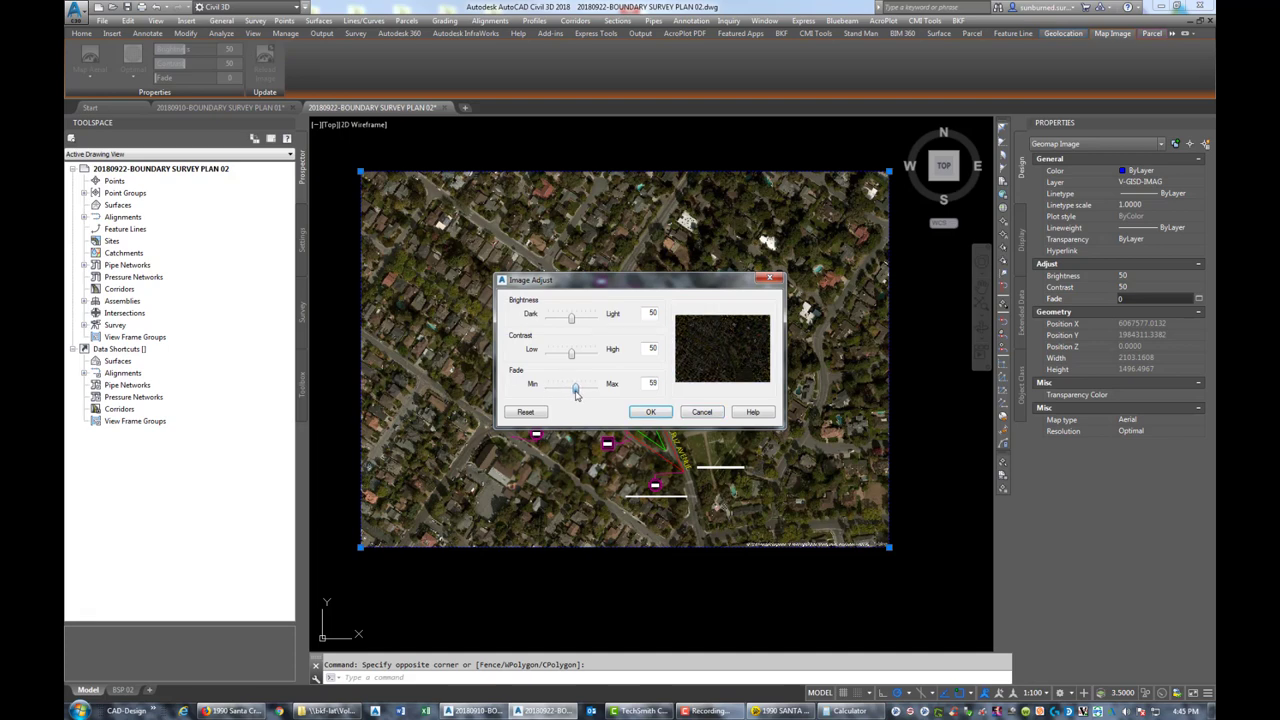
left_click(651, 412)
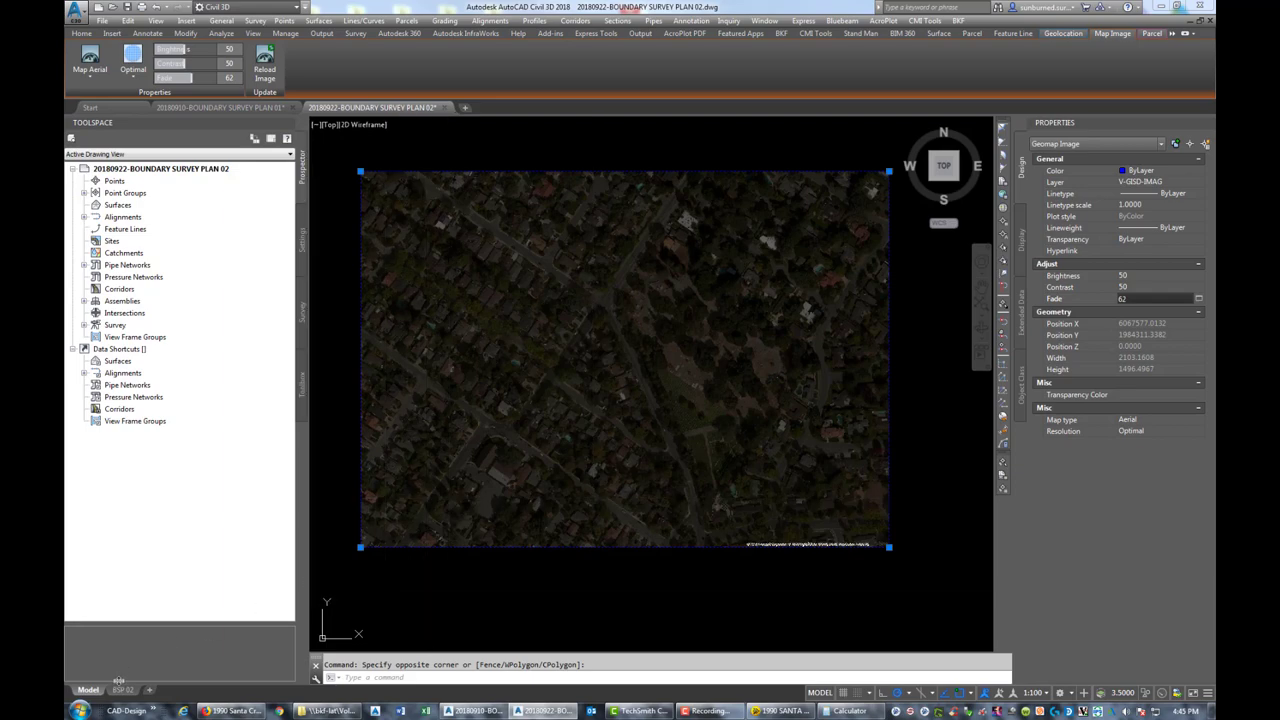
left_click(124, 690)
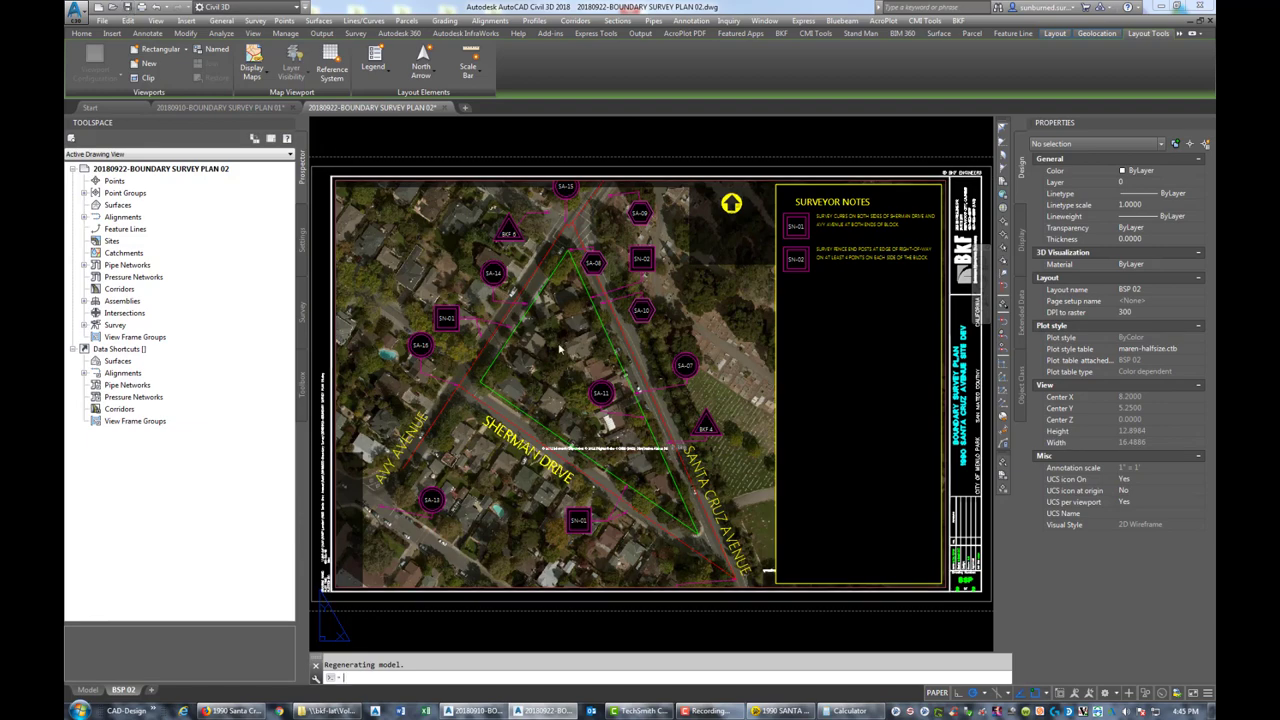
key("ctrl+s")
Apply a Fade of 62 to both aerial images together, then return to the BSP 02 layout
left_click(88, 690)
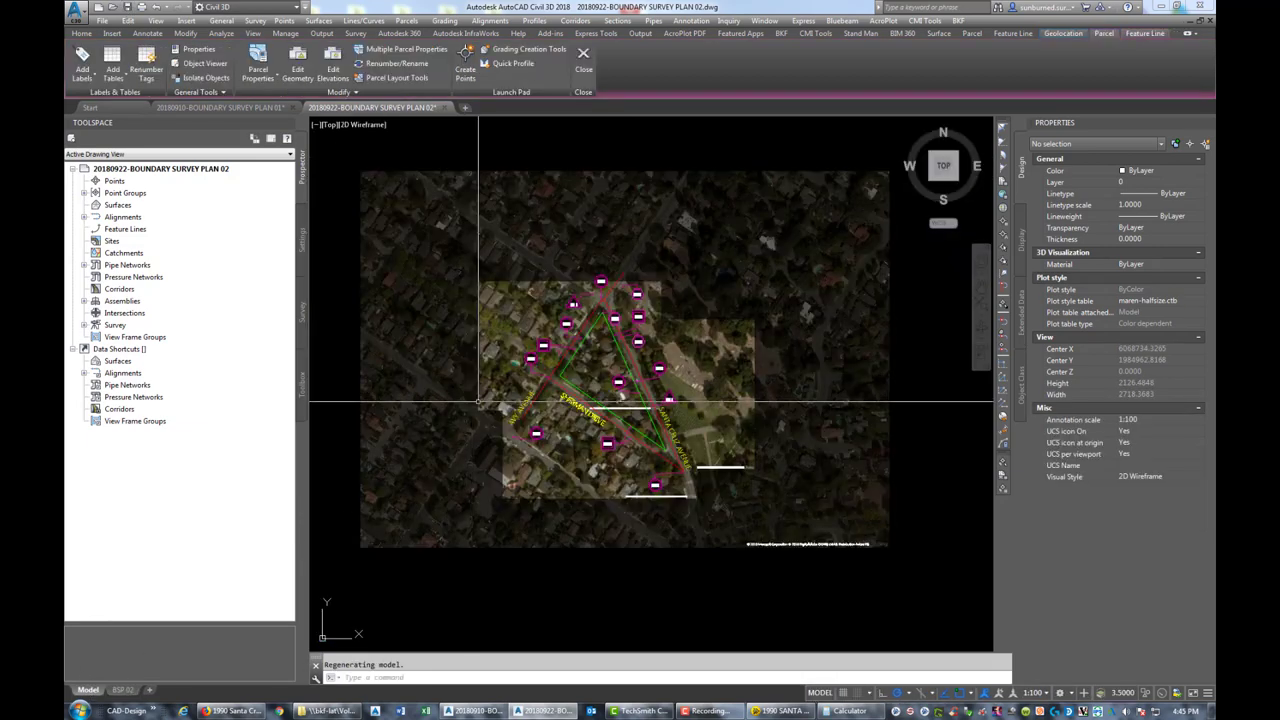
left_click(786, 371)
left_click(728, 302)
left_click(486, 288)
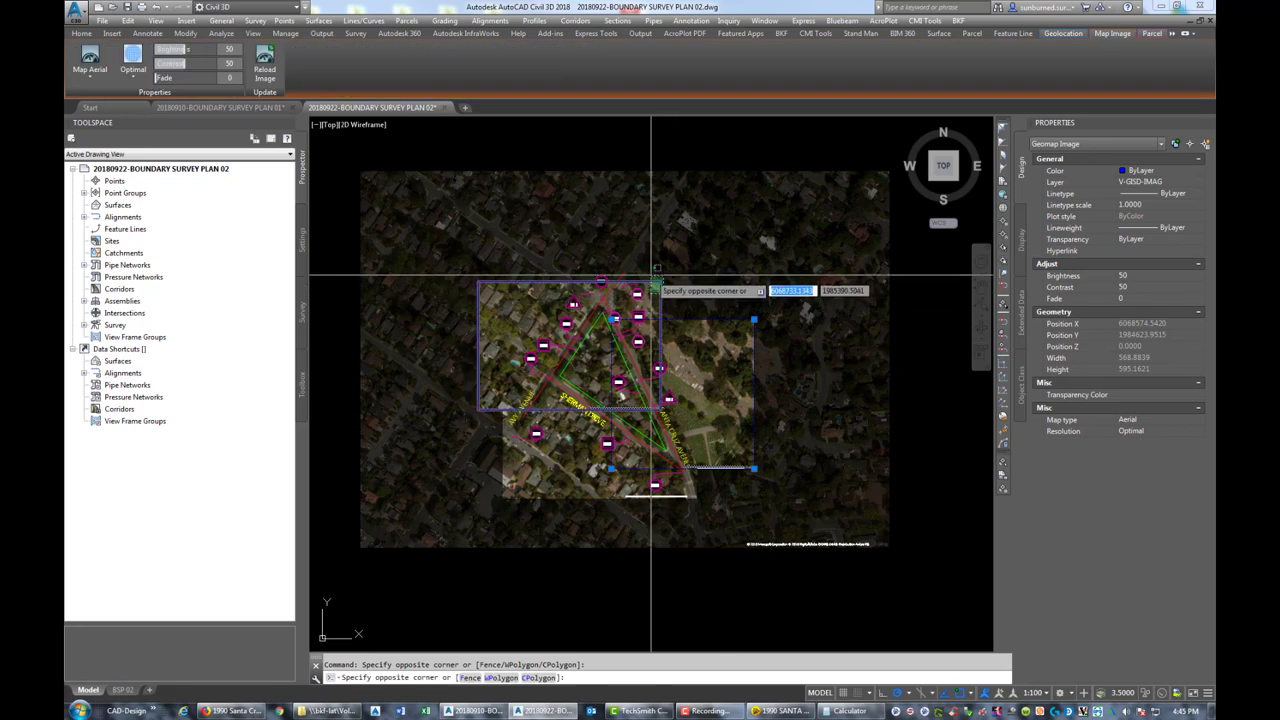
left_click(1200, 301)
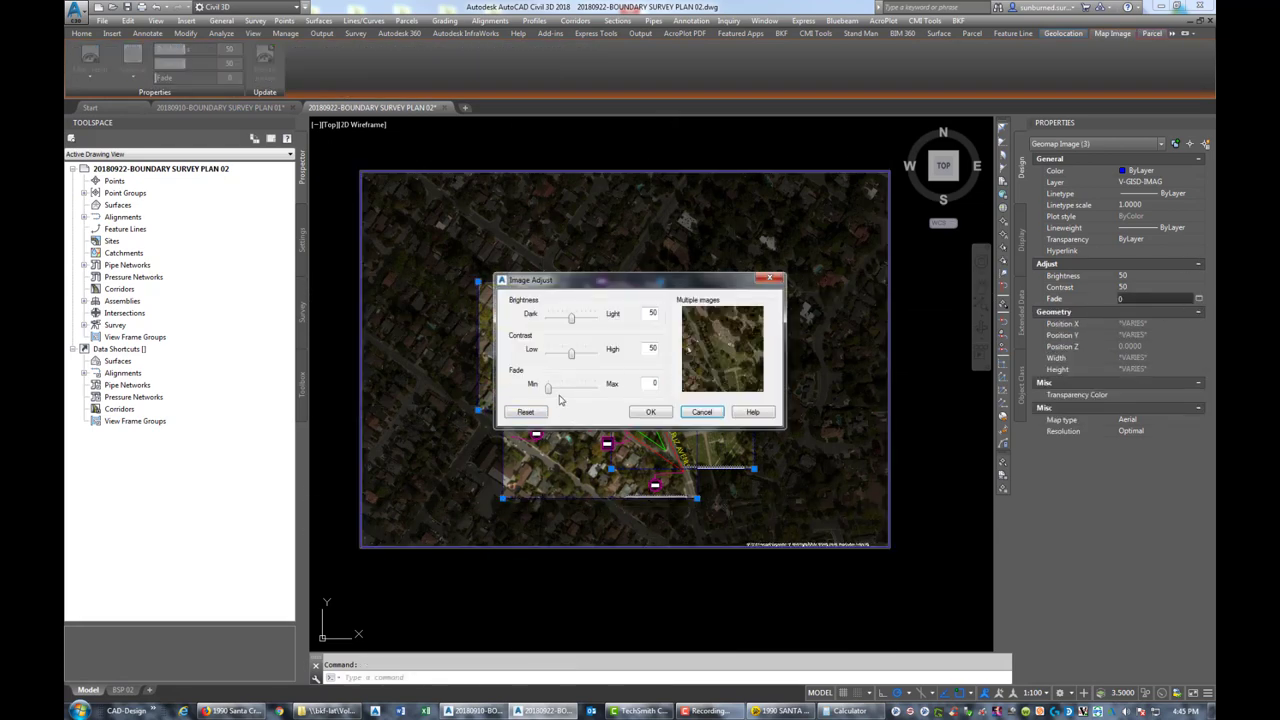
left_click_drag(564, 393, 585, 393)
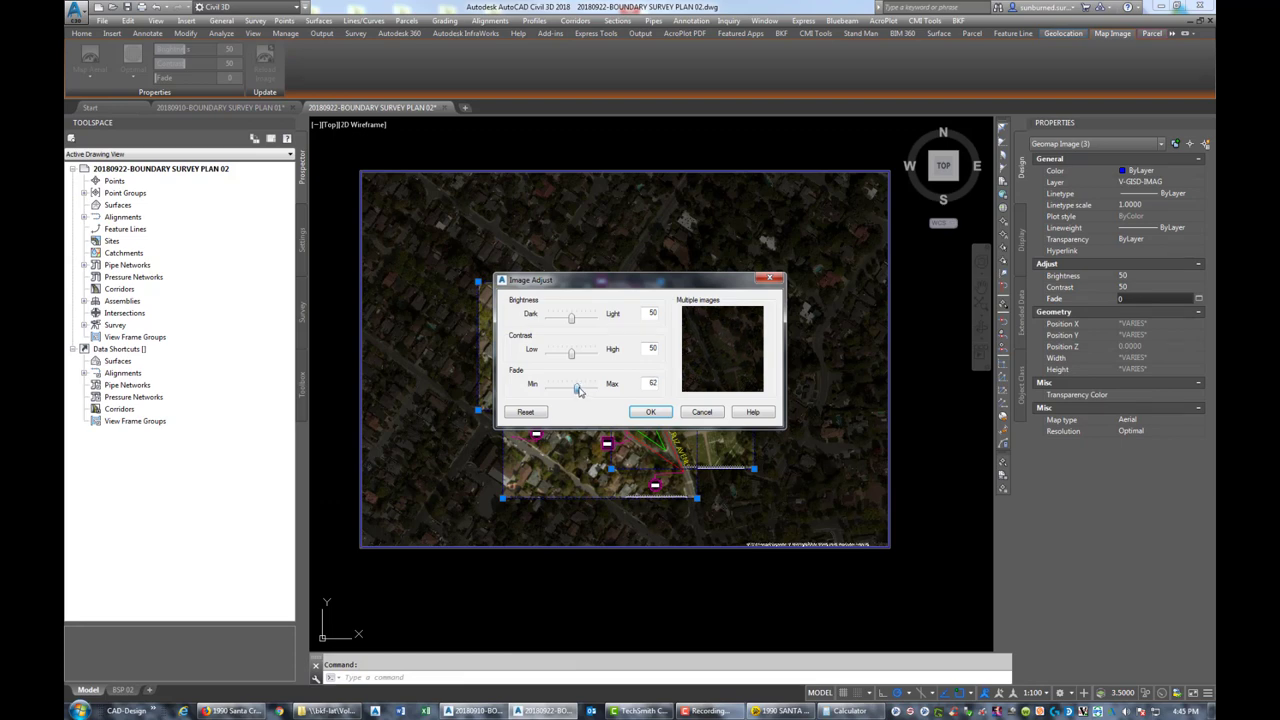
key("Return")
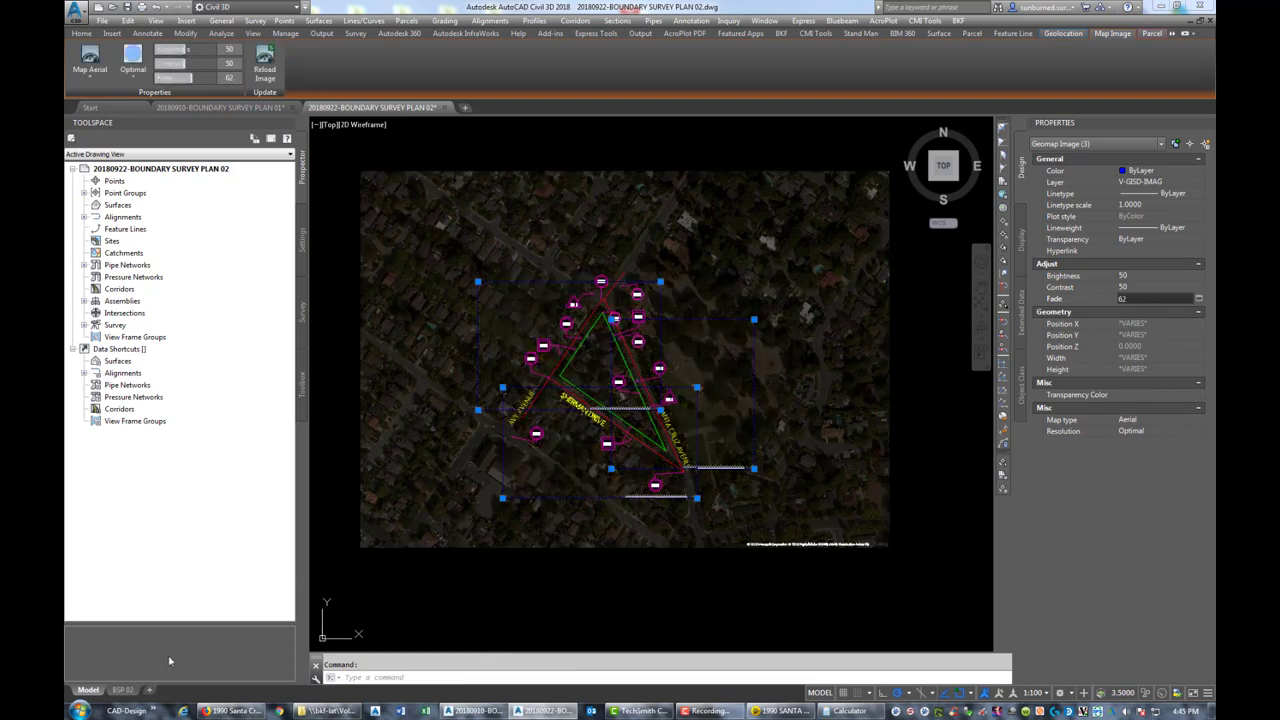
left_click(122, 690)
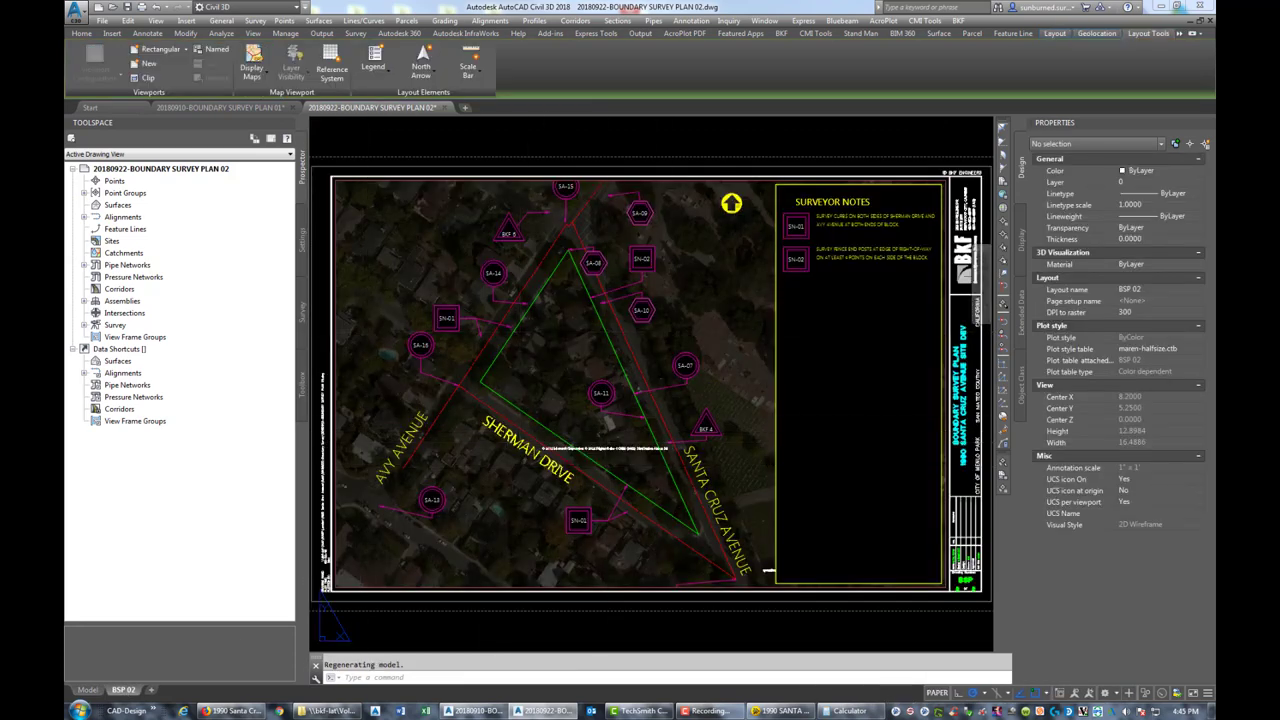
Reposition the aerial plan inside the BSP 02 sheet viewport
double_click(620, 377)
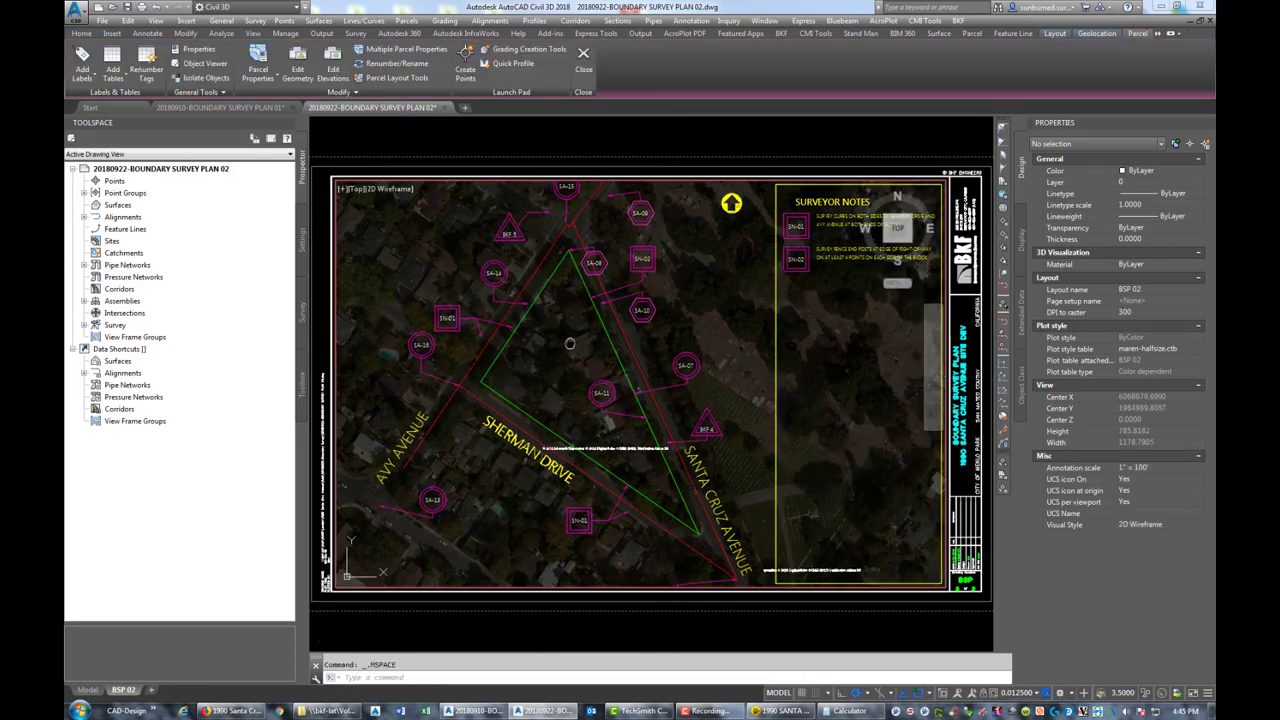
middle_click_drag(567, 340, 559, 352)
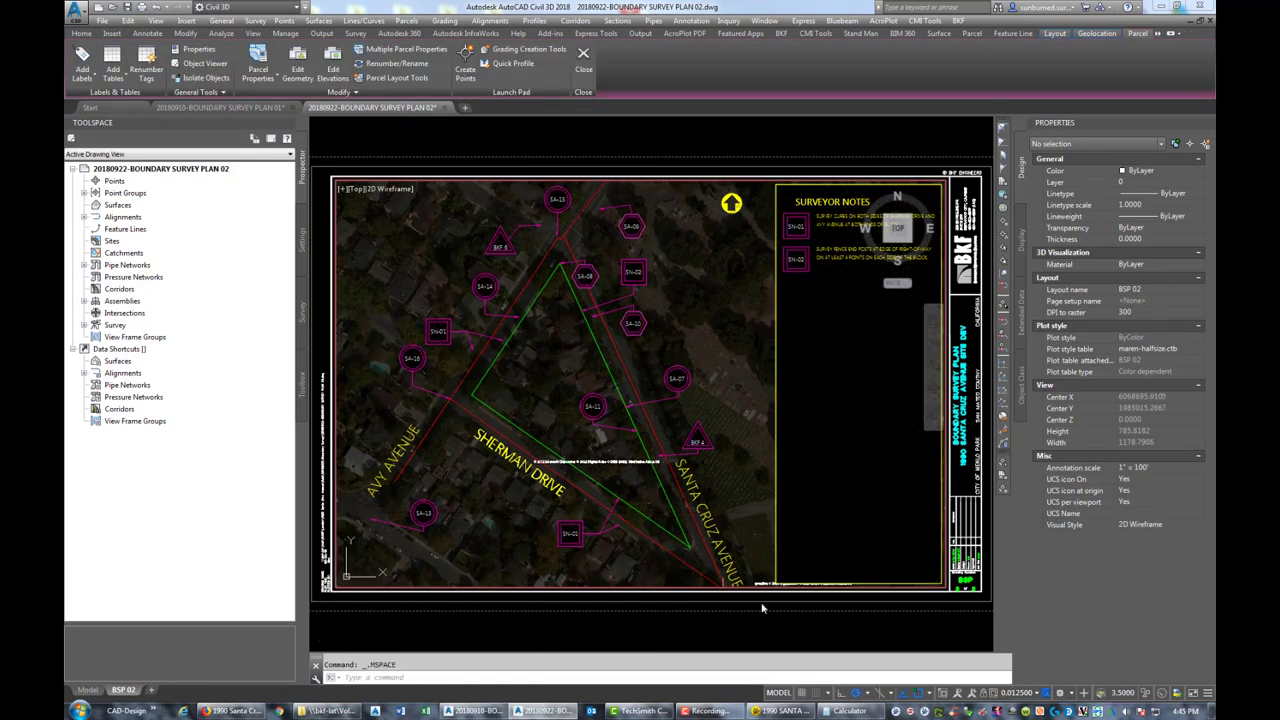
middle_click_drag(616, 474, 609, 464)
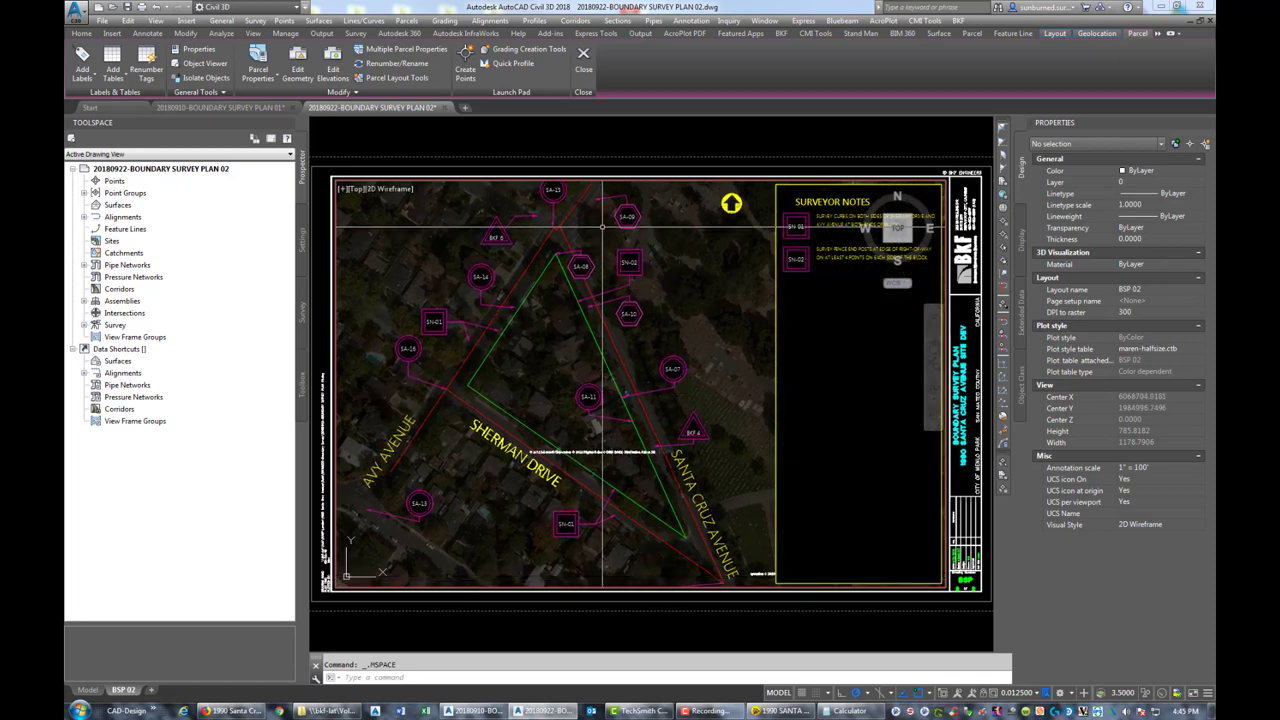
double_click(322, 281)
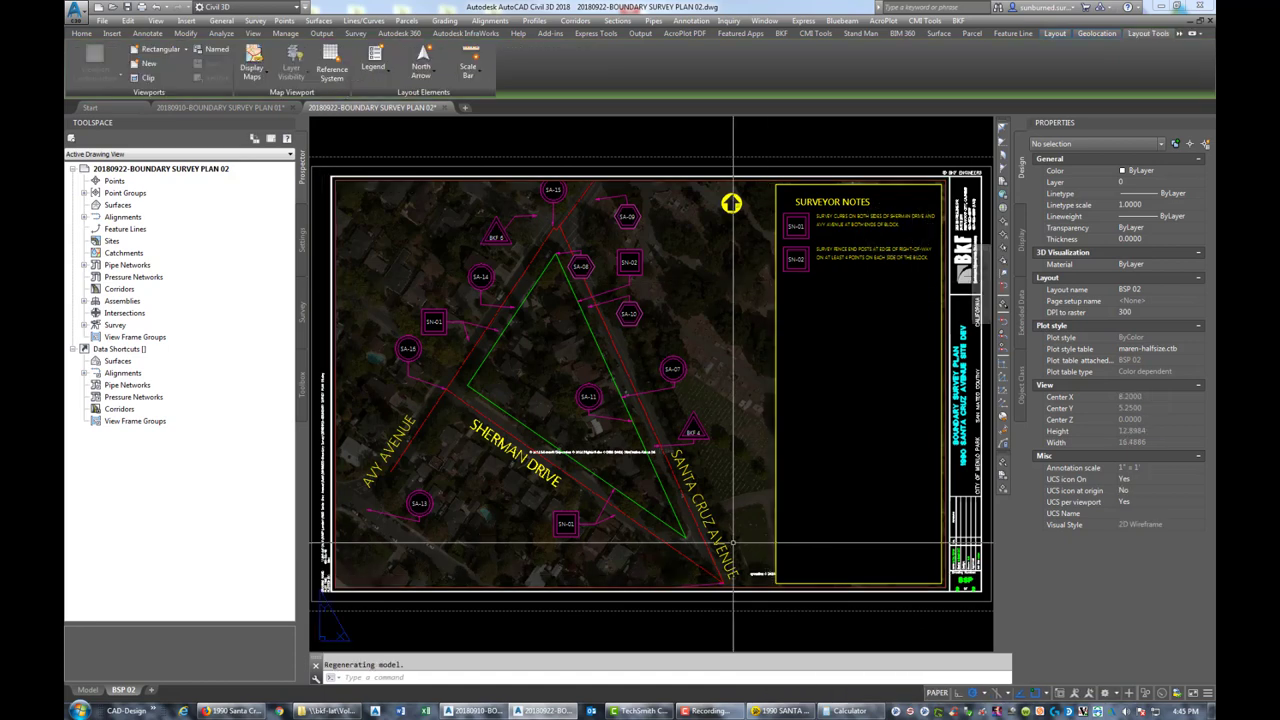
Draw a rectangle from the map frame's top-left corner to its bottom-right corner
type("c")
key("Return")
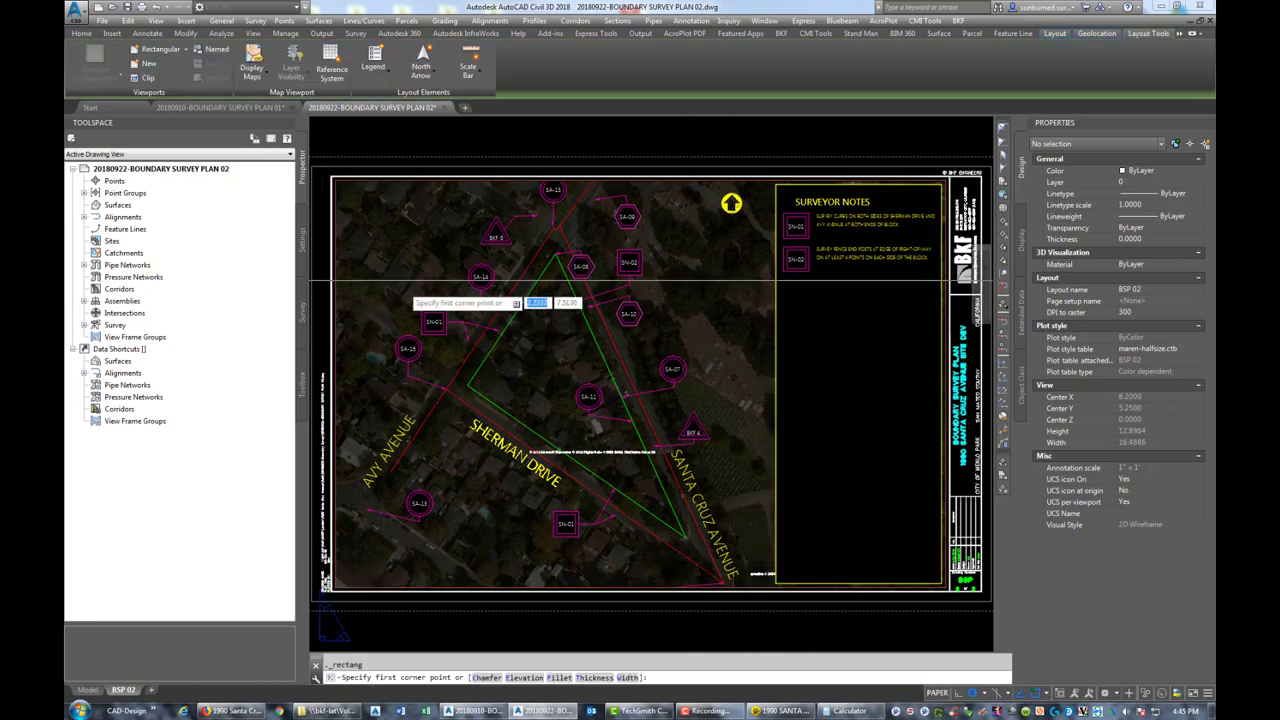
left_click(333, 179)
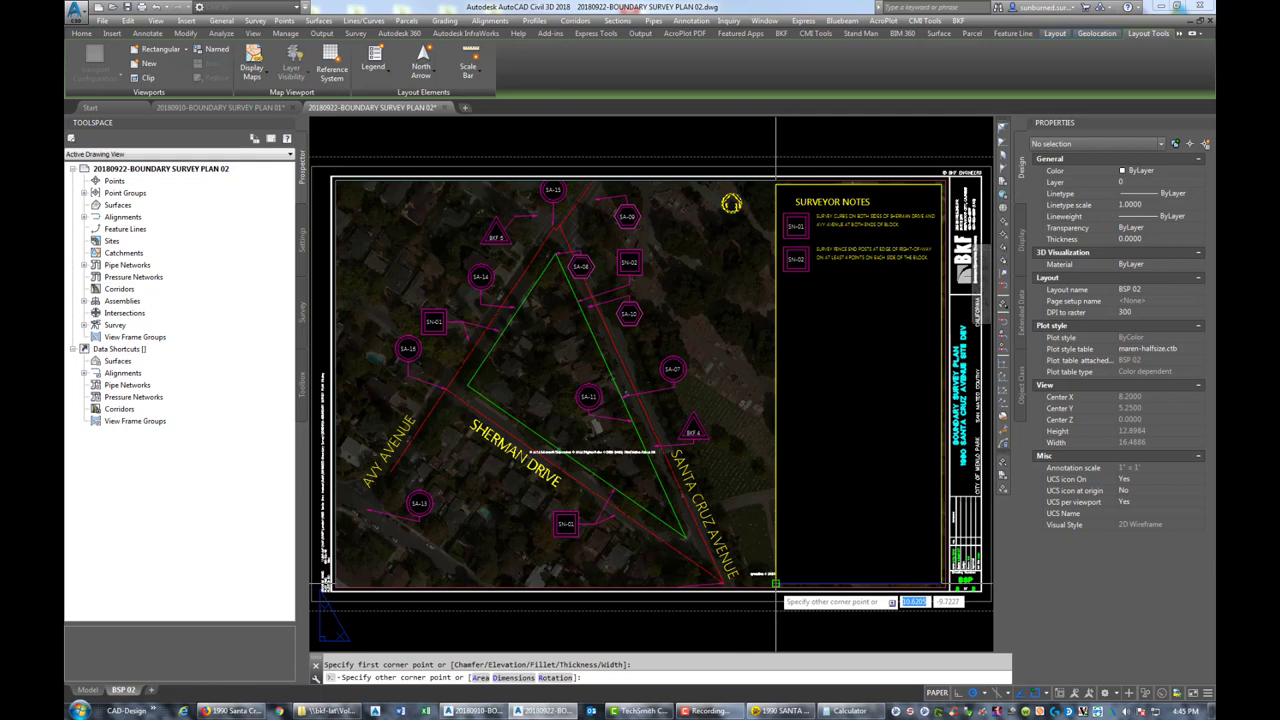
left_click(775, 583)
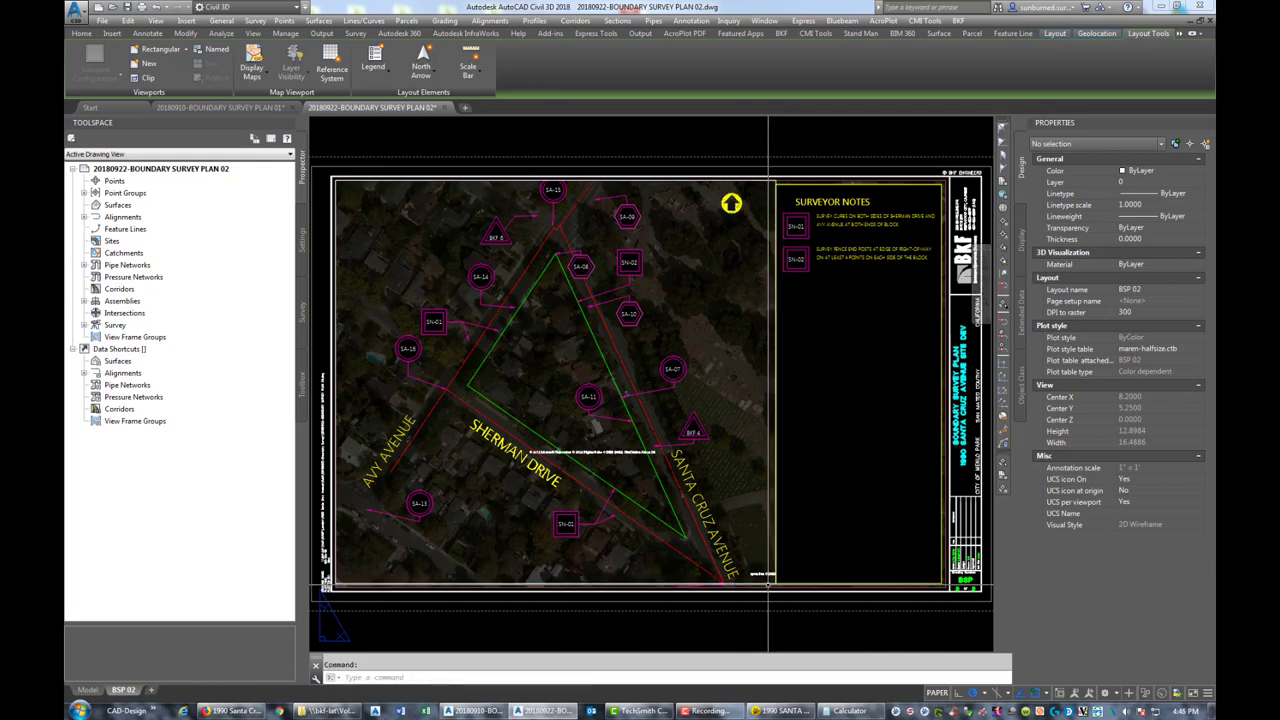
Move the rectangle into model space with CHSPACE, then return to paper space
left_click(768, 583)
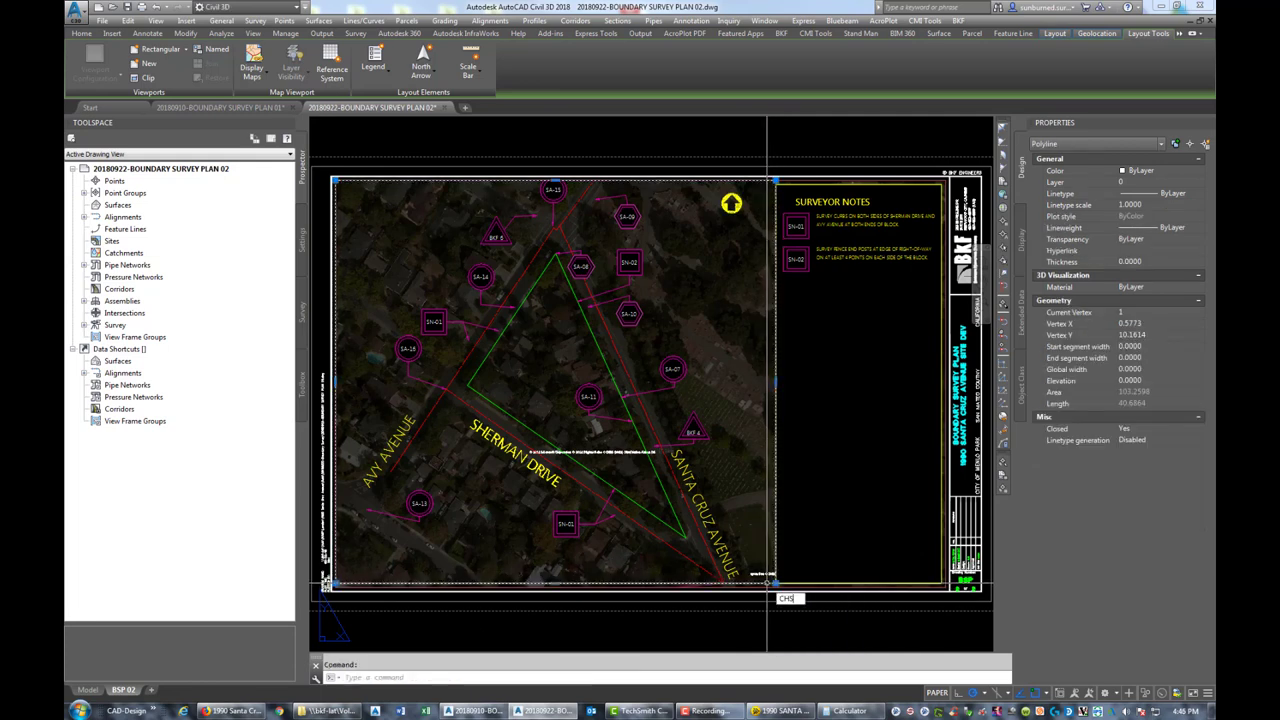
type("CHSPACE")
key("Return")
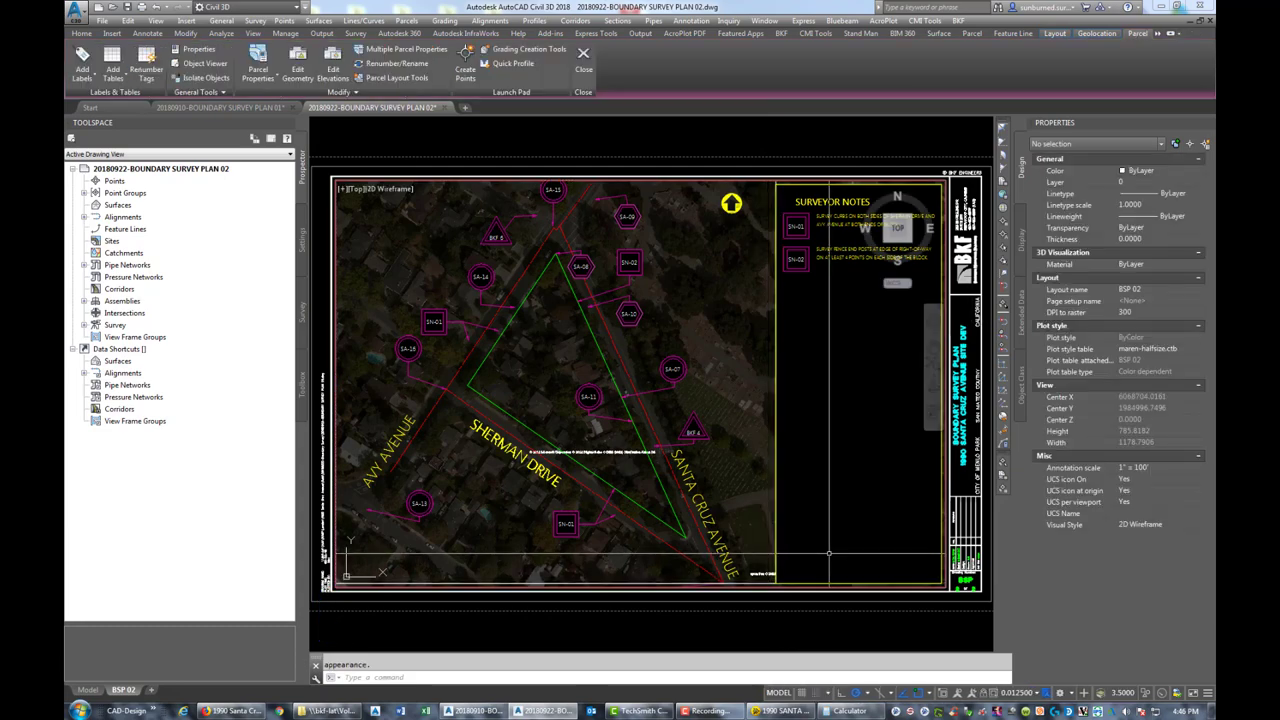
type("PS")
key("Return")
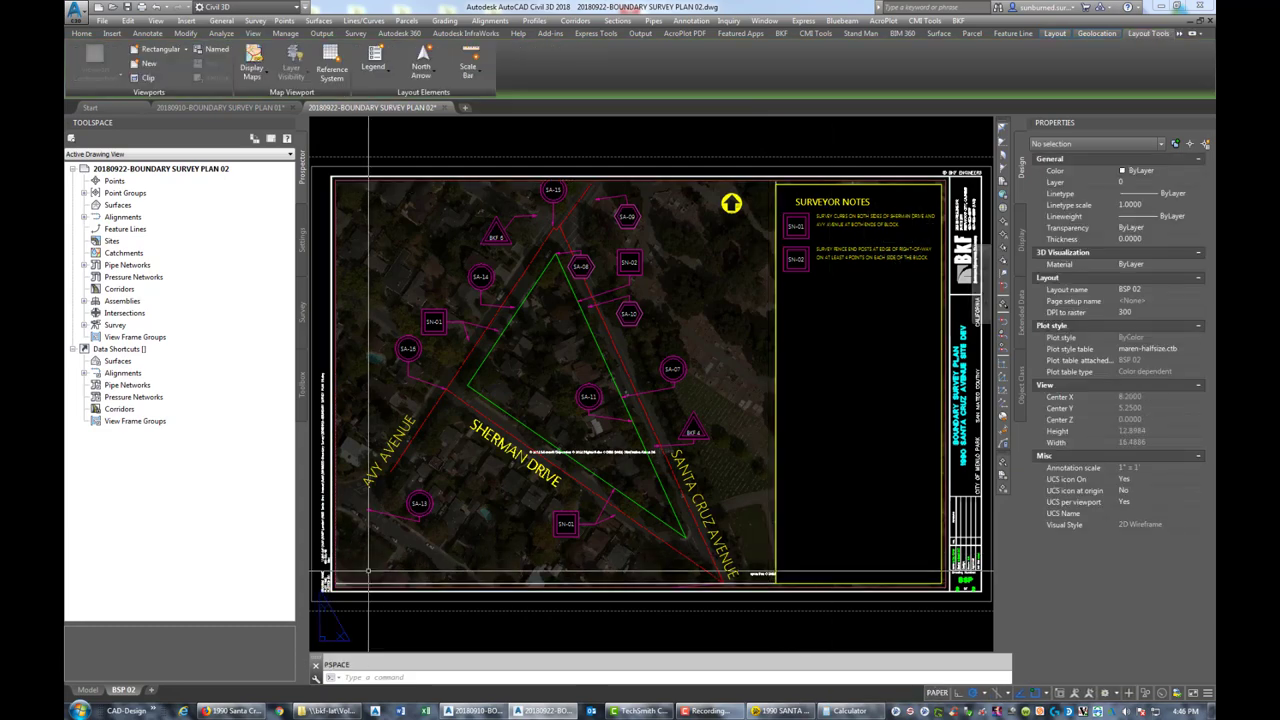
In model space, move the SA-15 callout to its new position
left_click(87, 690)
scroll(687, 245, "up", 8)
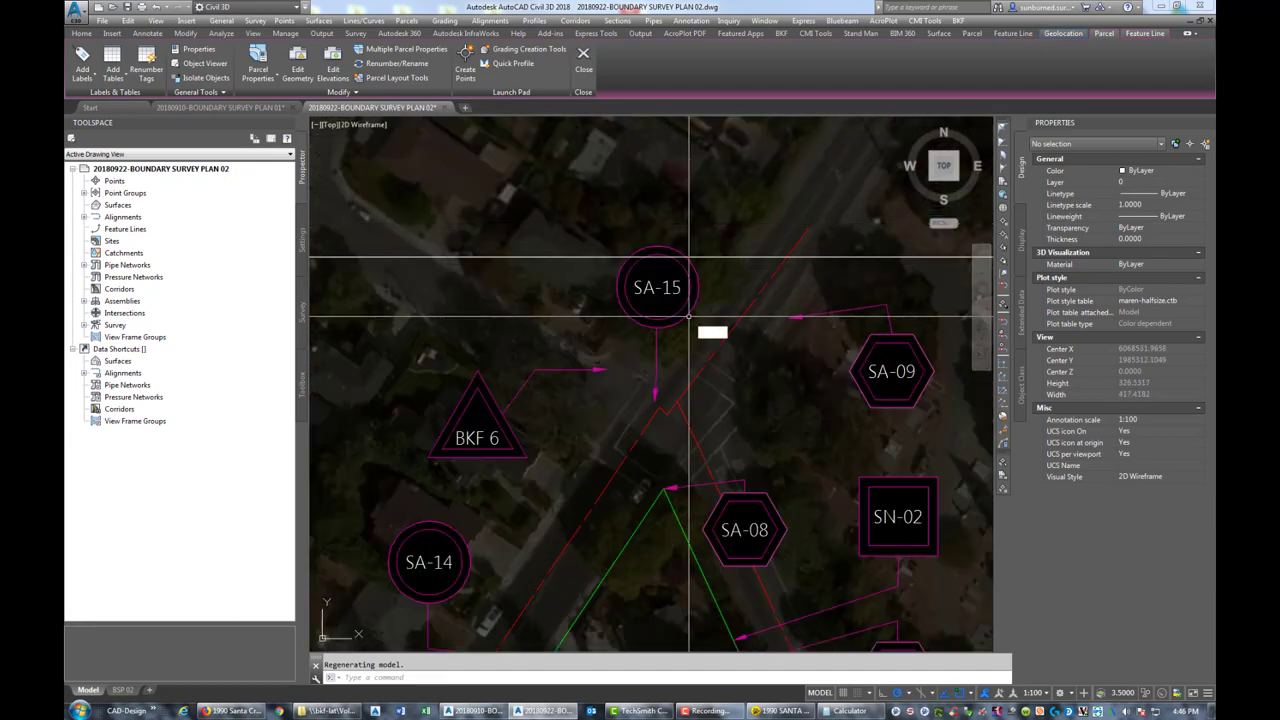
type("m")
key("Return")
left_click(642, 294)
key("Return")
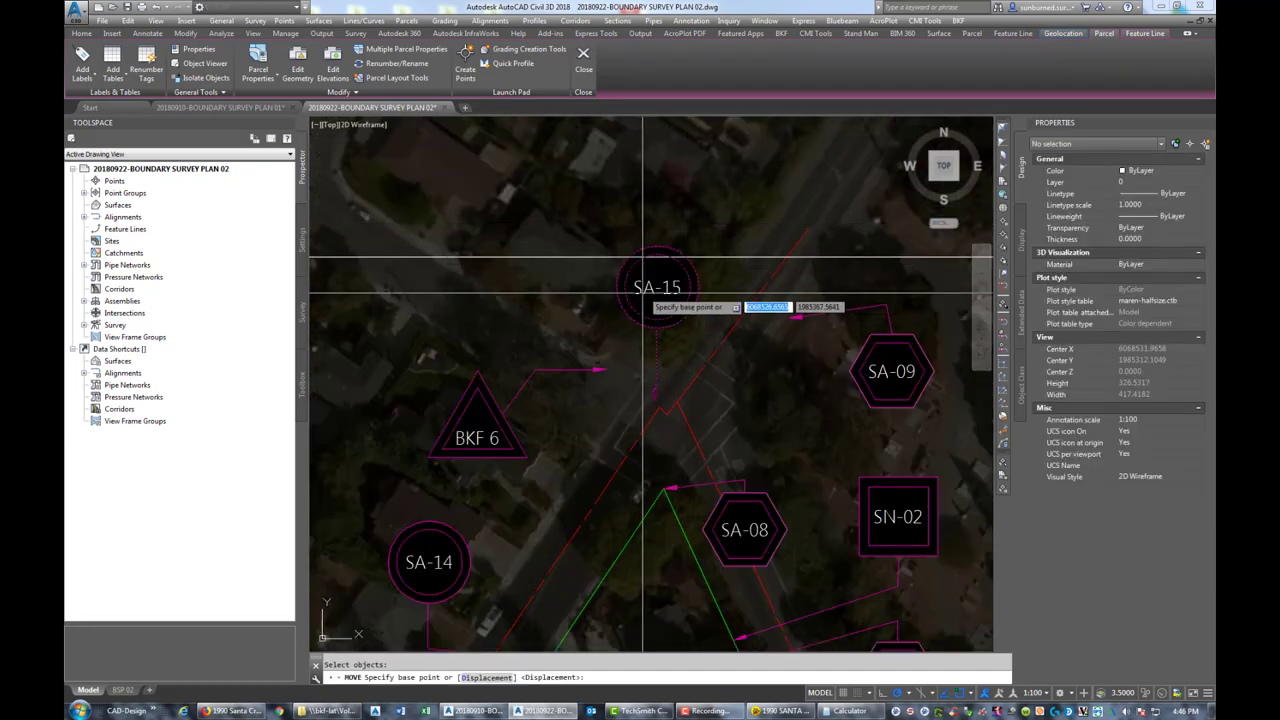
left_click(603, 289)
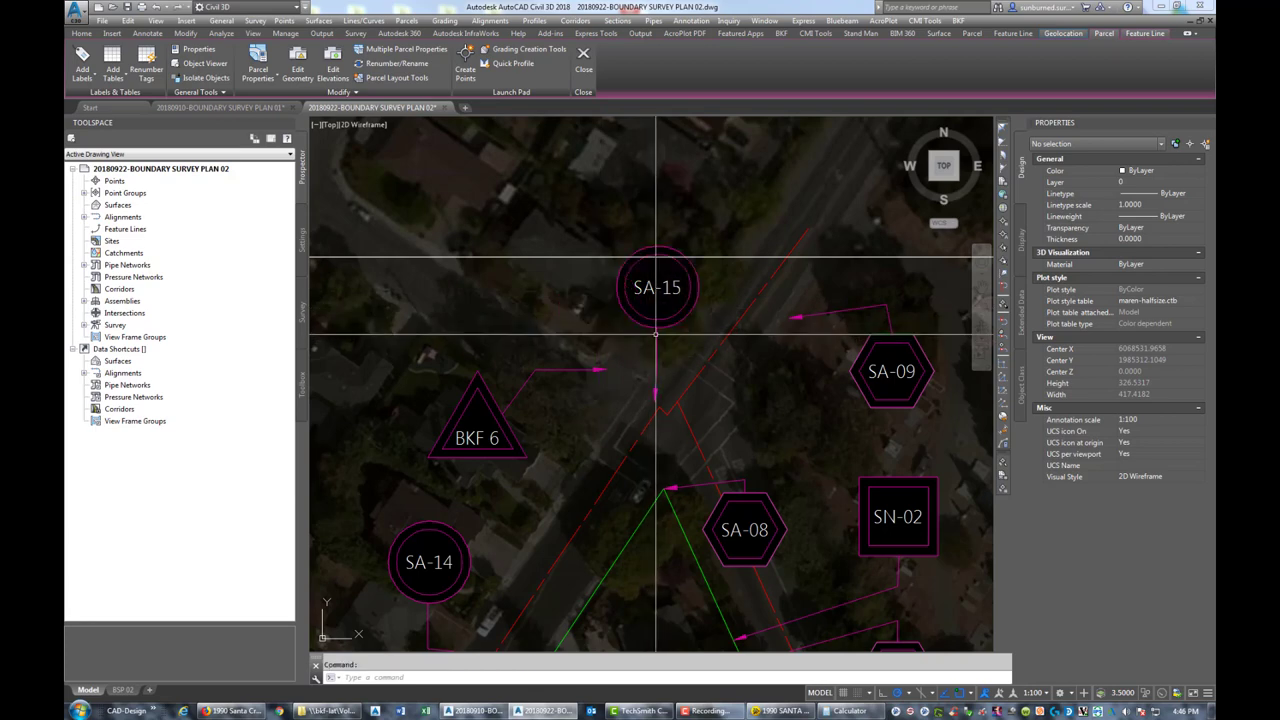
key("Return")
left_click(672, 308)
left_click(638, 283)
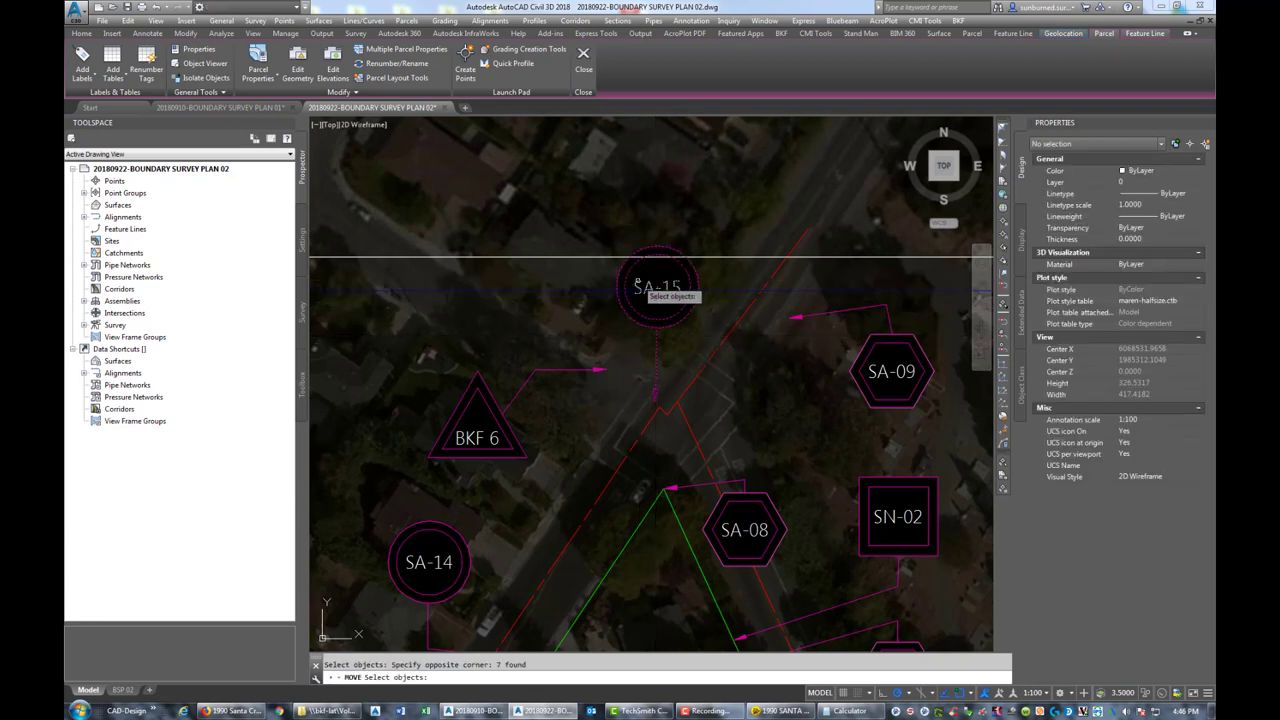
left_click(664, 348)
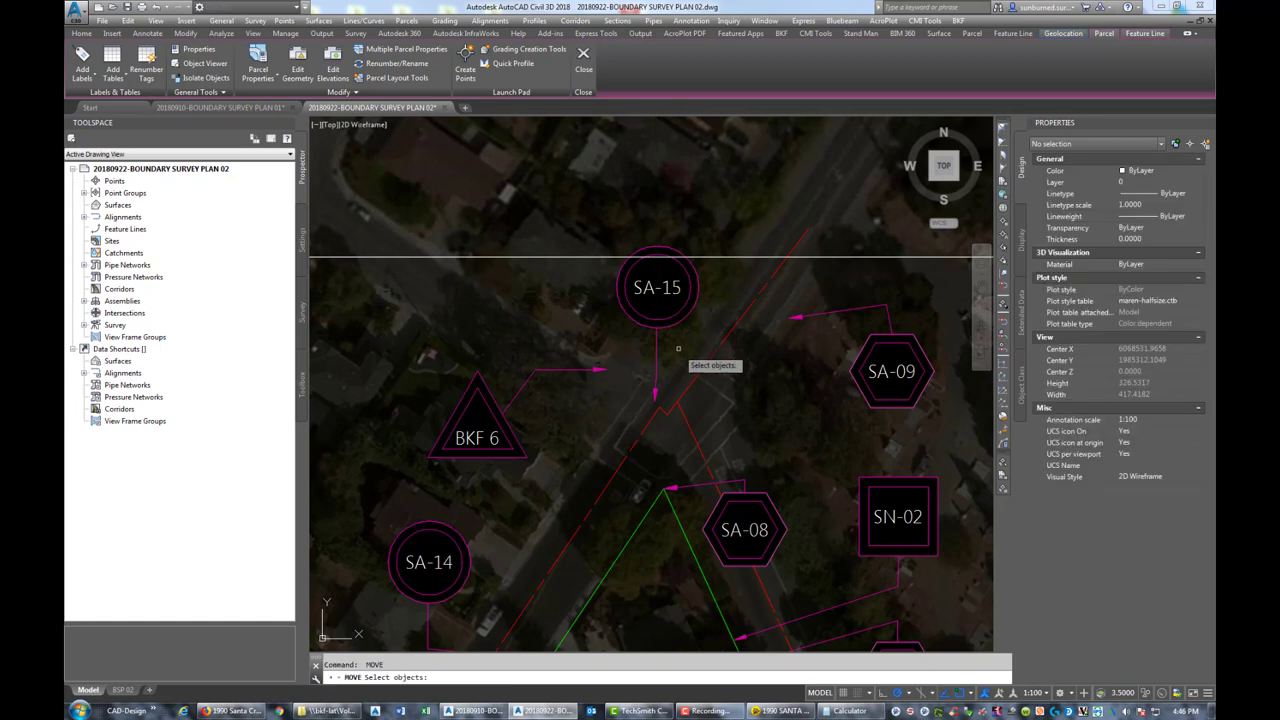
left_click(648, 288)
key("Return")
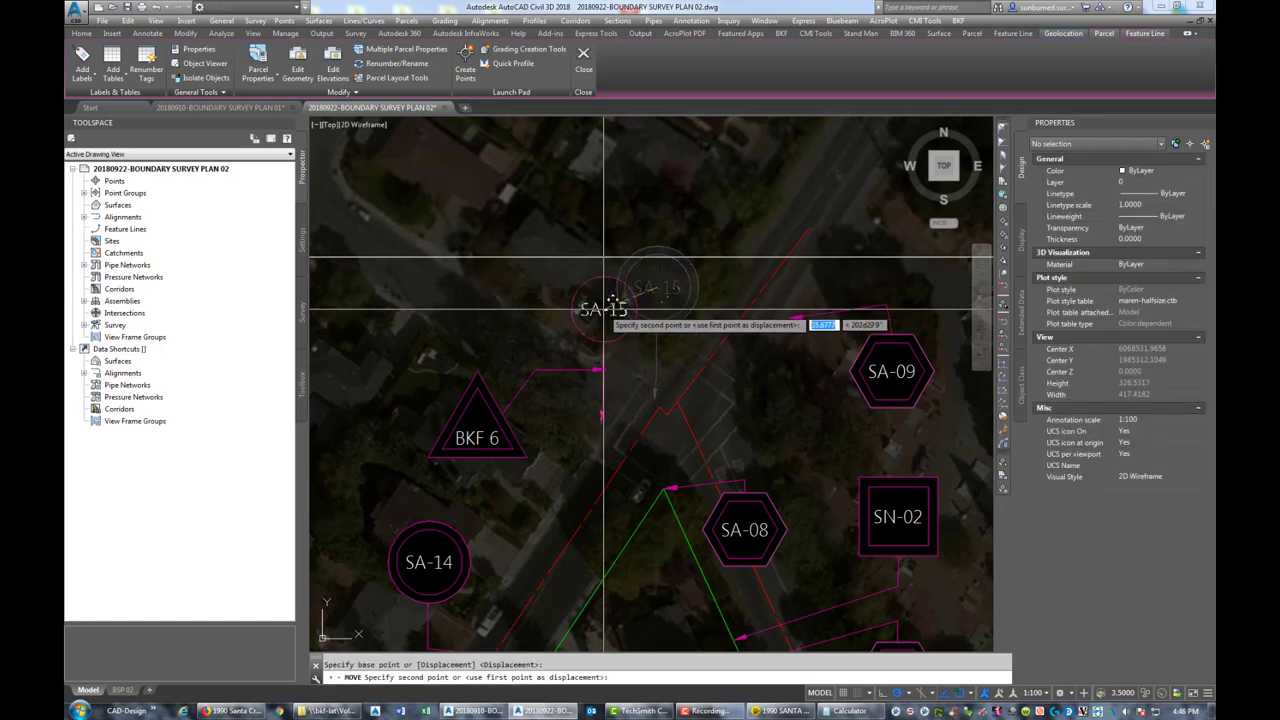
left_click(655, 396)
left_click(602, 413)
Grip-stretch the SA-15 leader's vertices so its top attaches to the SA-15 circle
left_click(602, 400)
left_click(600, 424)
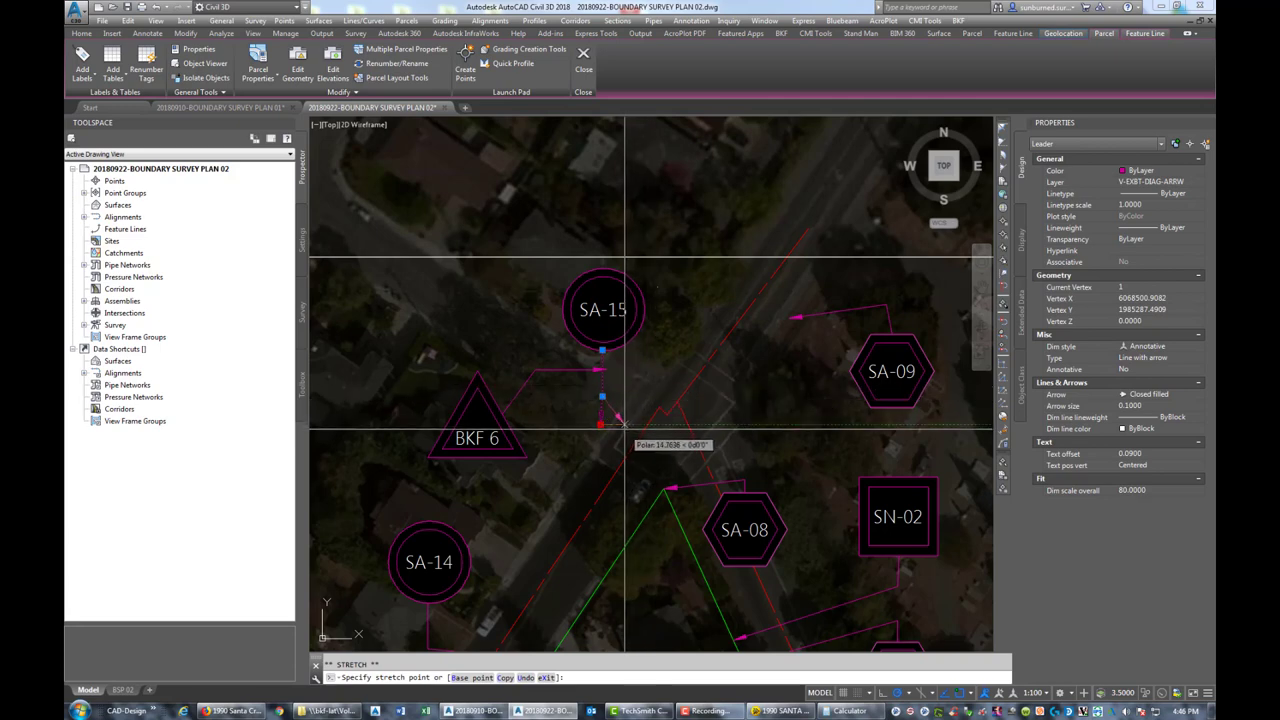
left_click(659, 407)
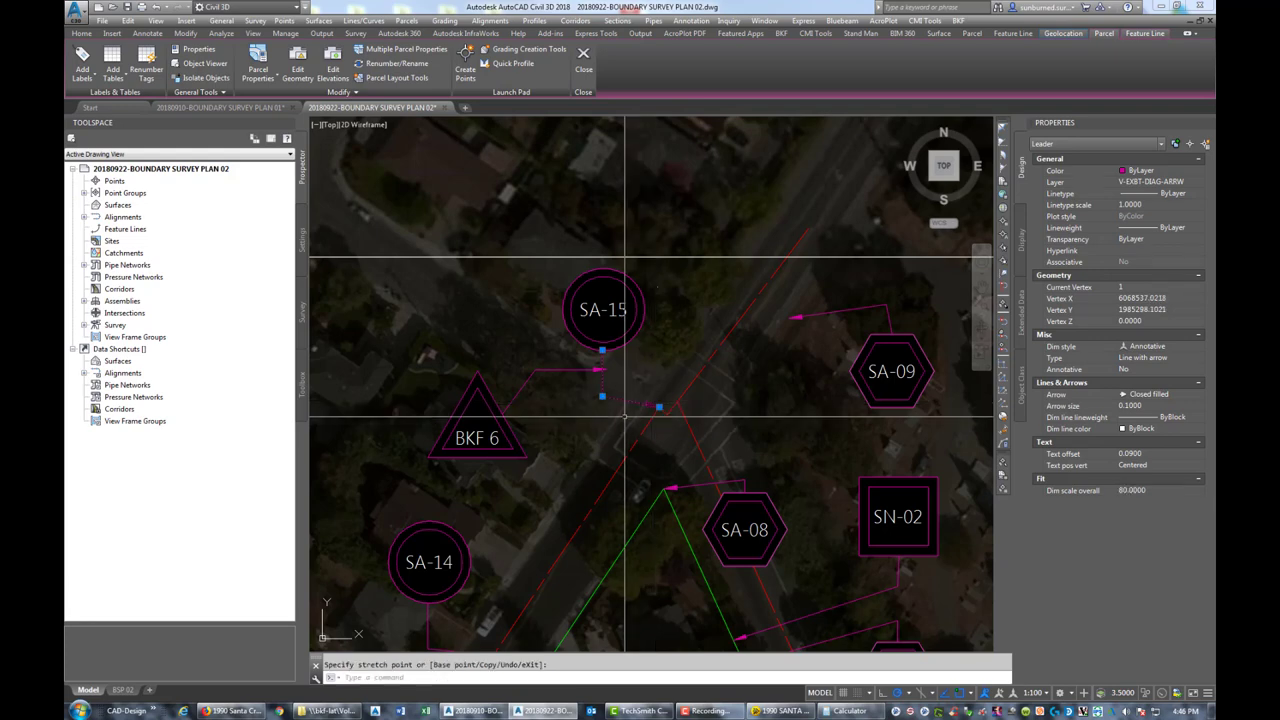
left_click(659, 407)
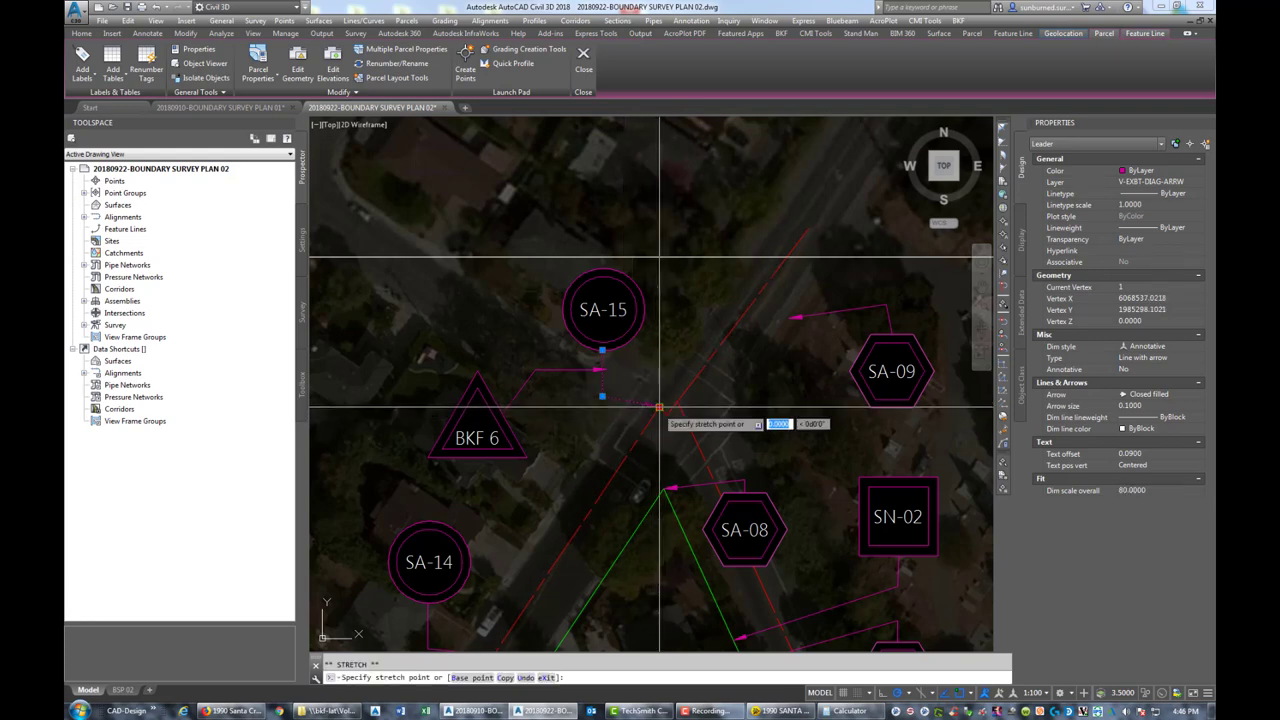
scroll(659, 407, "up", 4)
left_click(646, 400)
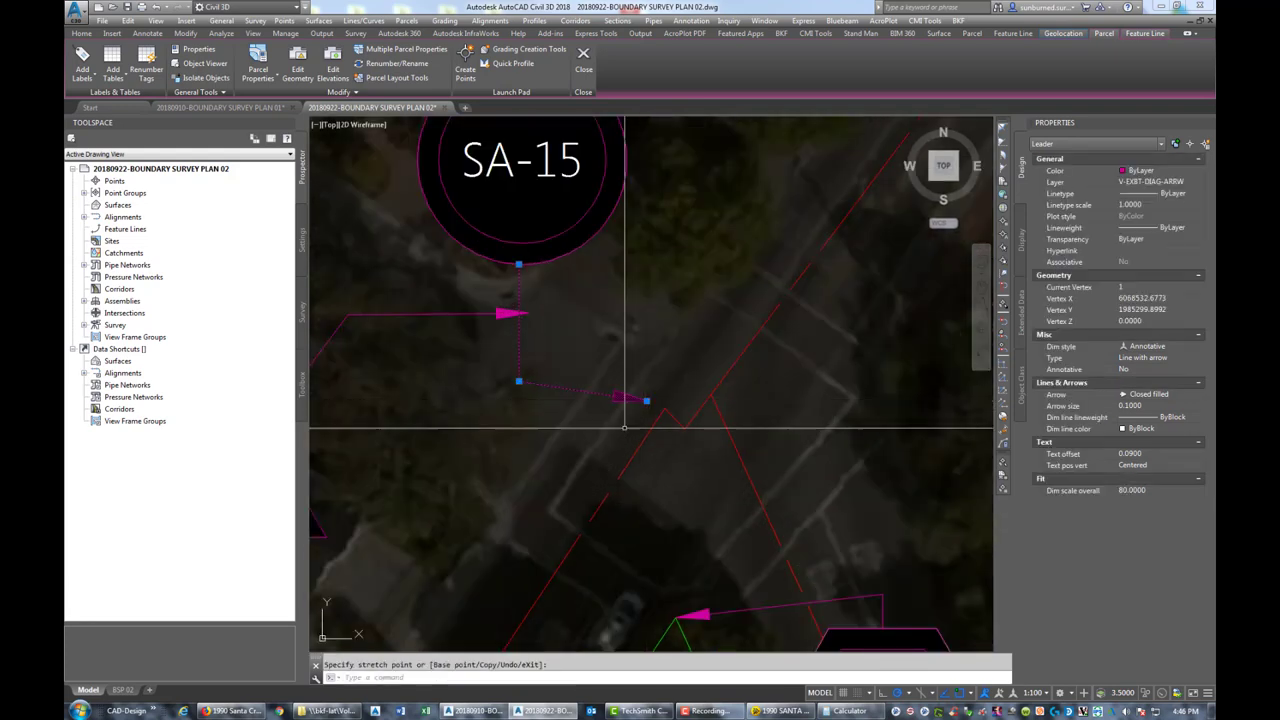
left_click(518, 381)
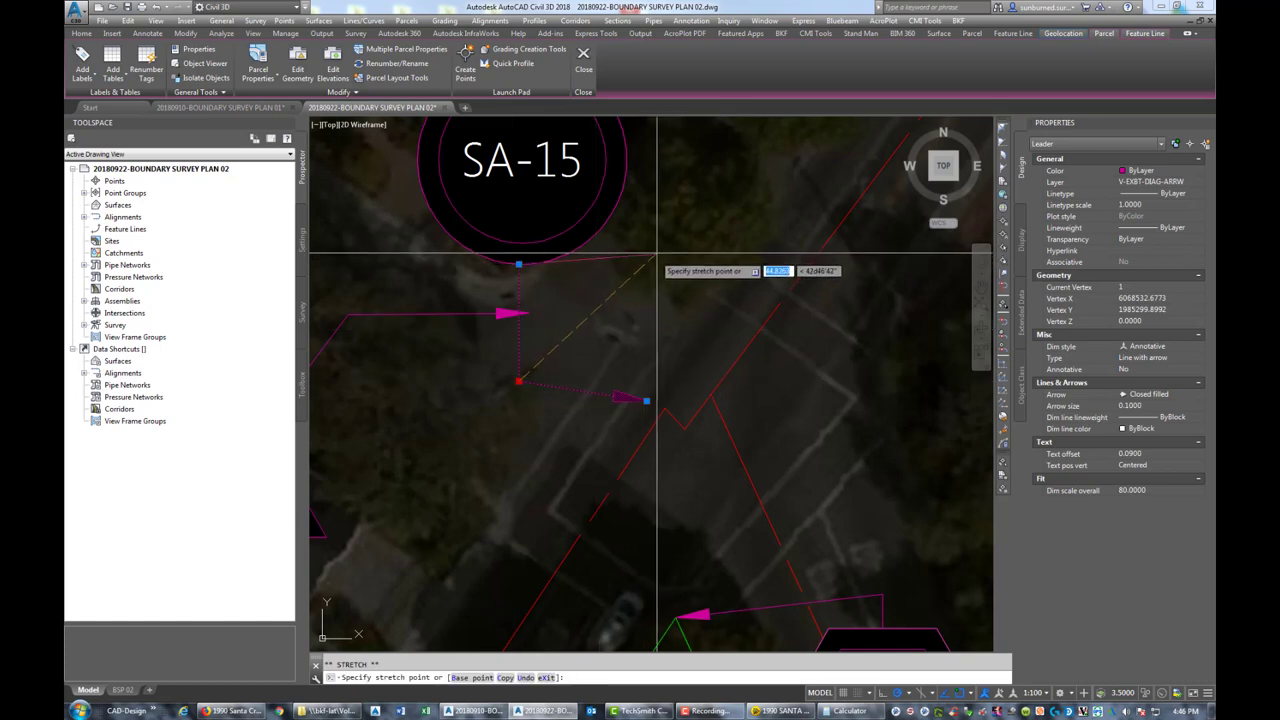
left_click(708, 239)
left_click(518, 264)
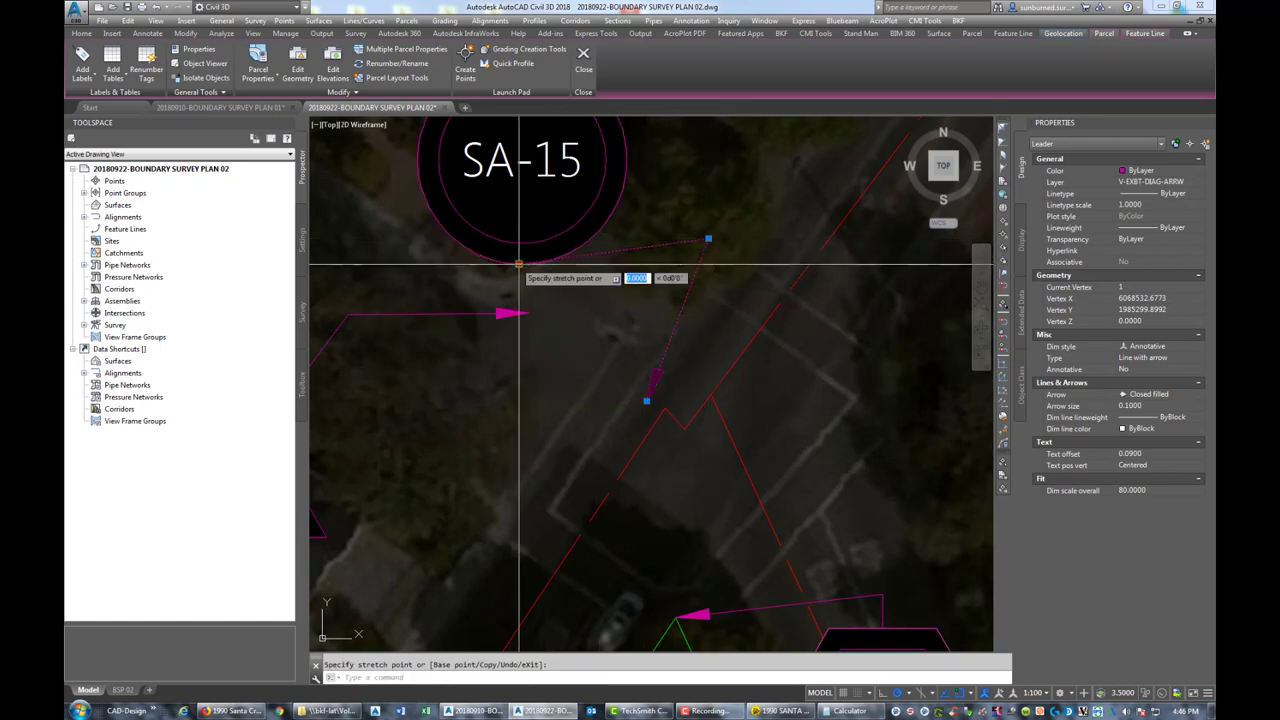
left_click(625, 162)
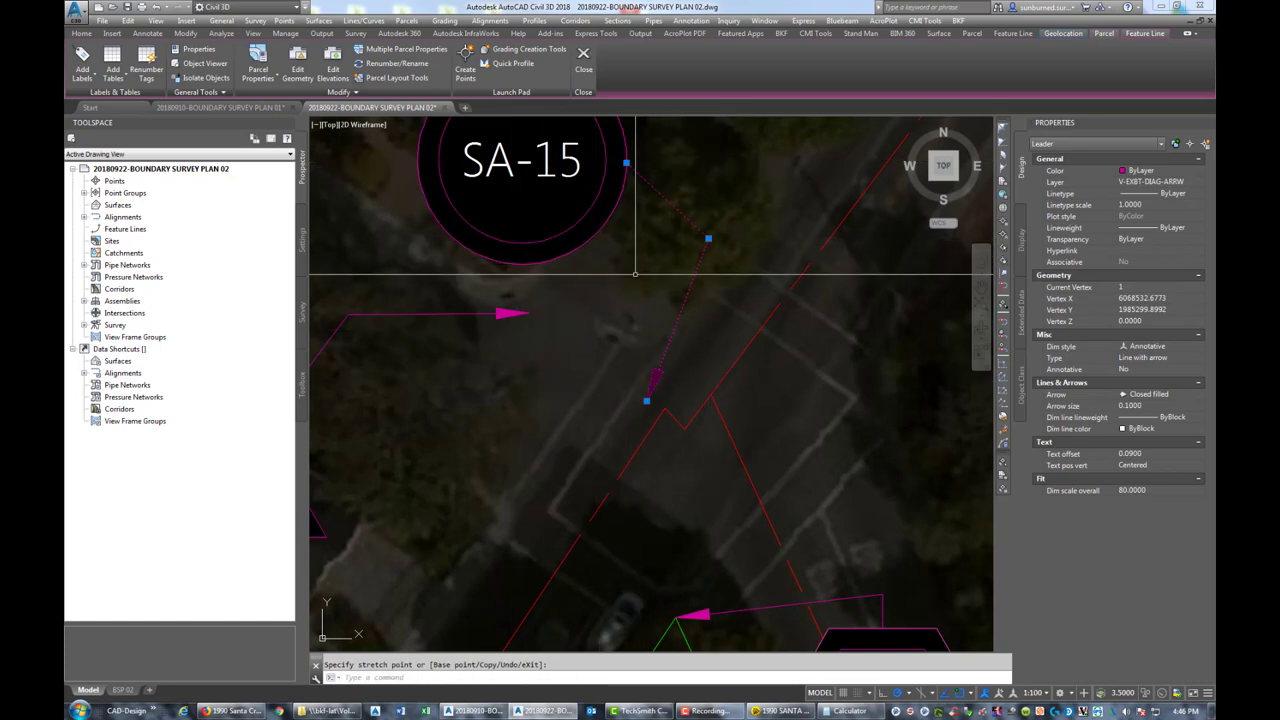
key("Escape")
Move the SA-12 callout further north beside Santa Cruz Avenue
scroll(635, 272, "down", 5)
scroll(583, 296, "up", 1)
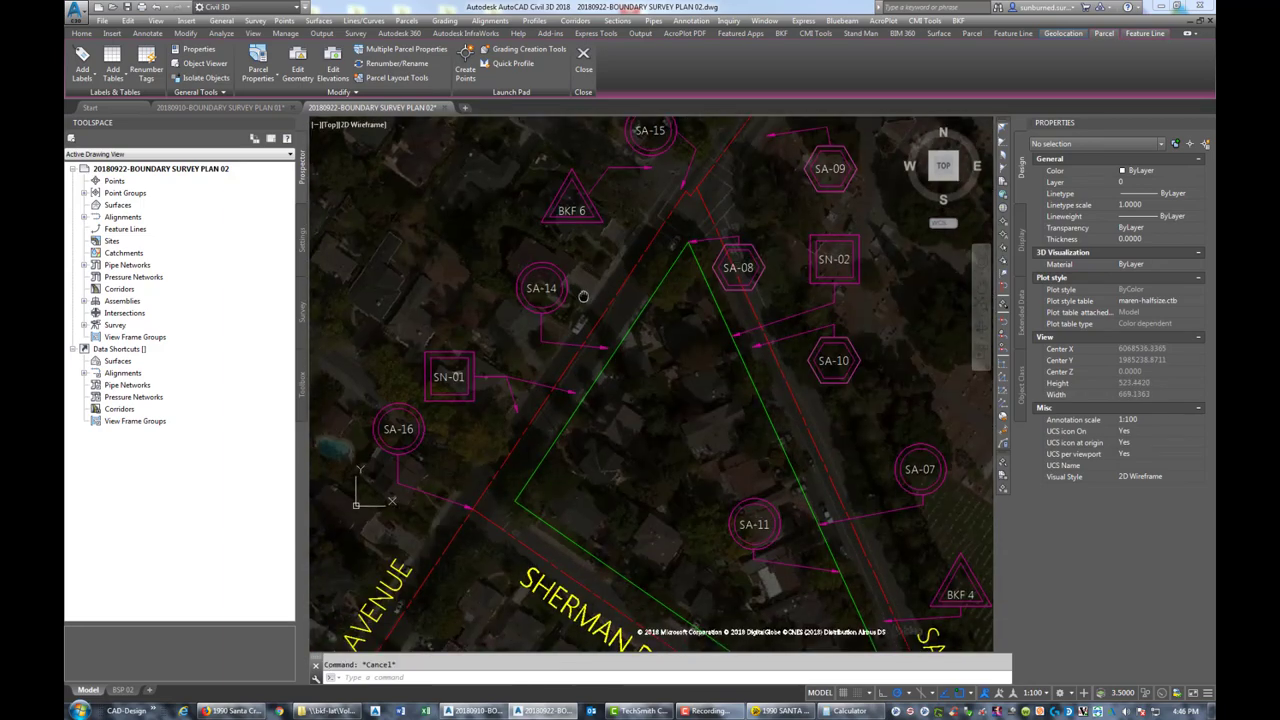
scroll(629, 271, "down", 5)
scroll(612, 360, "up", 7)
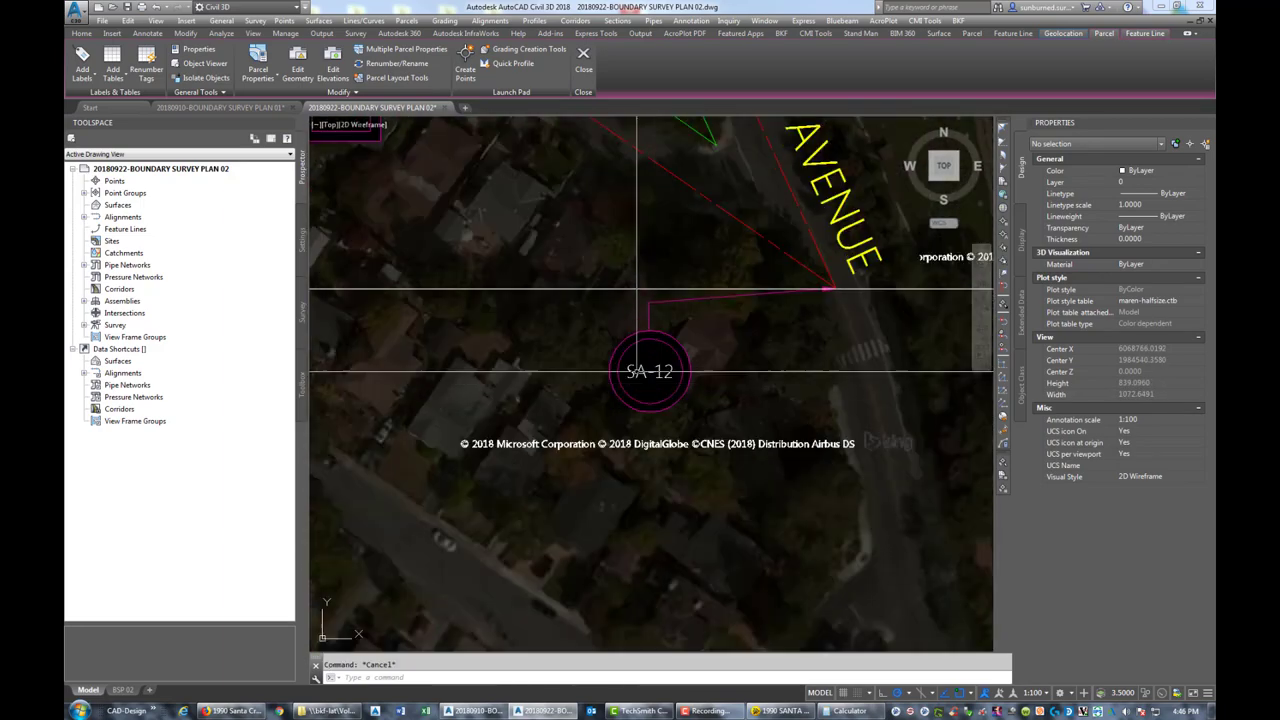
type("m")
key("Return")
left_click(683, 399)
left_click(650, 372)
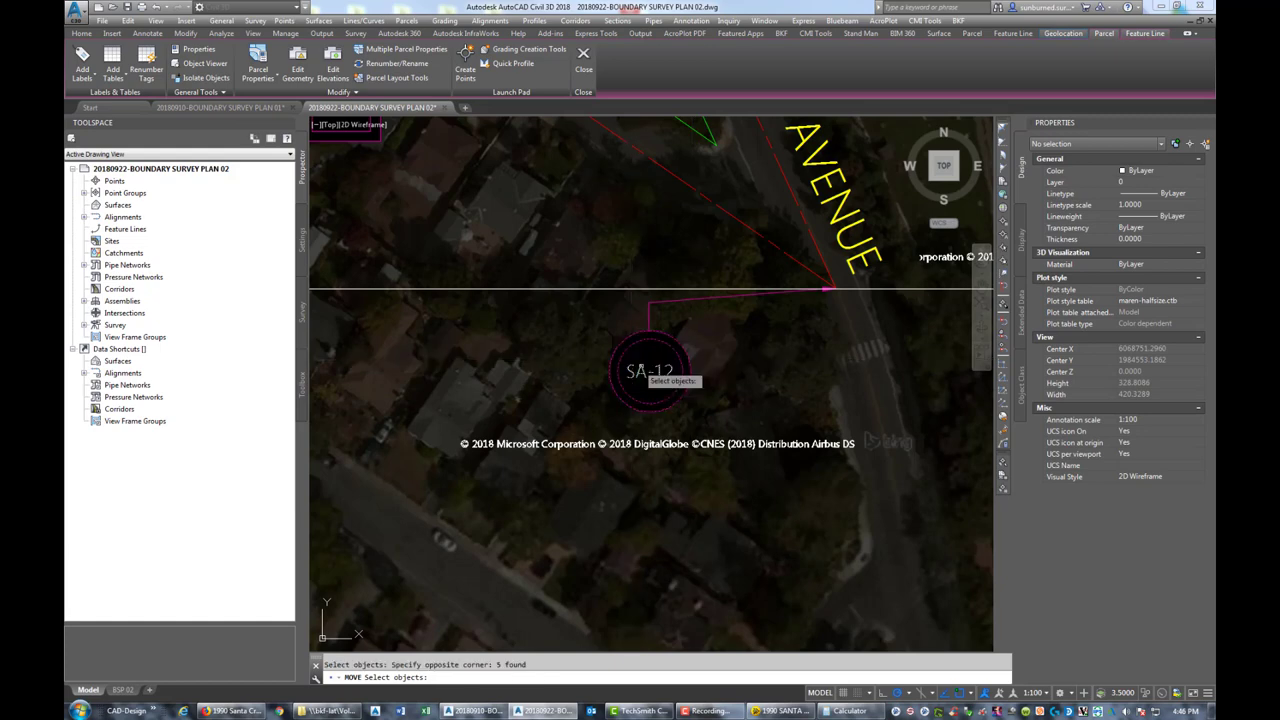
key("Return")
left_click(652, 372)
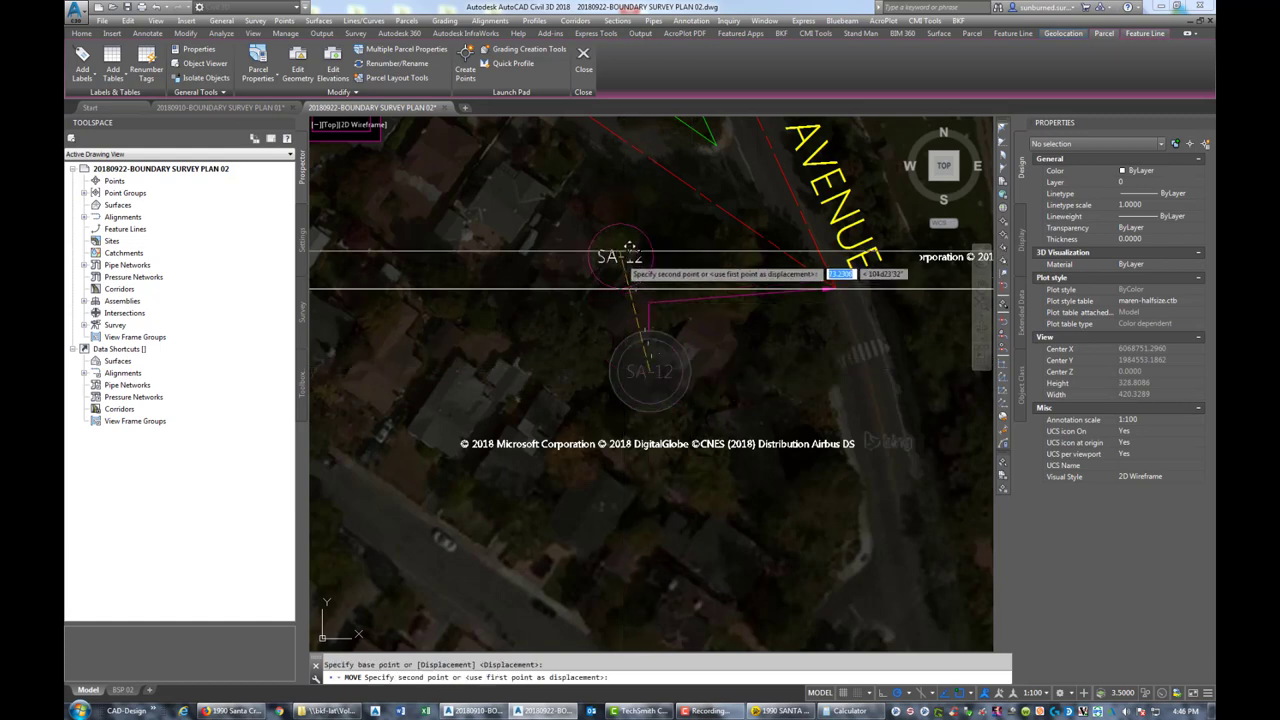
middle_click_drag(605, 206, 622, 323)
left_click(622, 320)
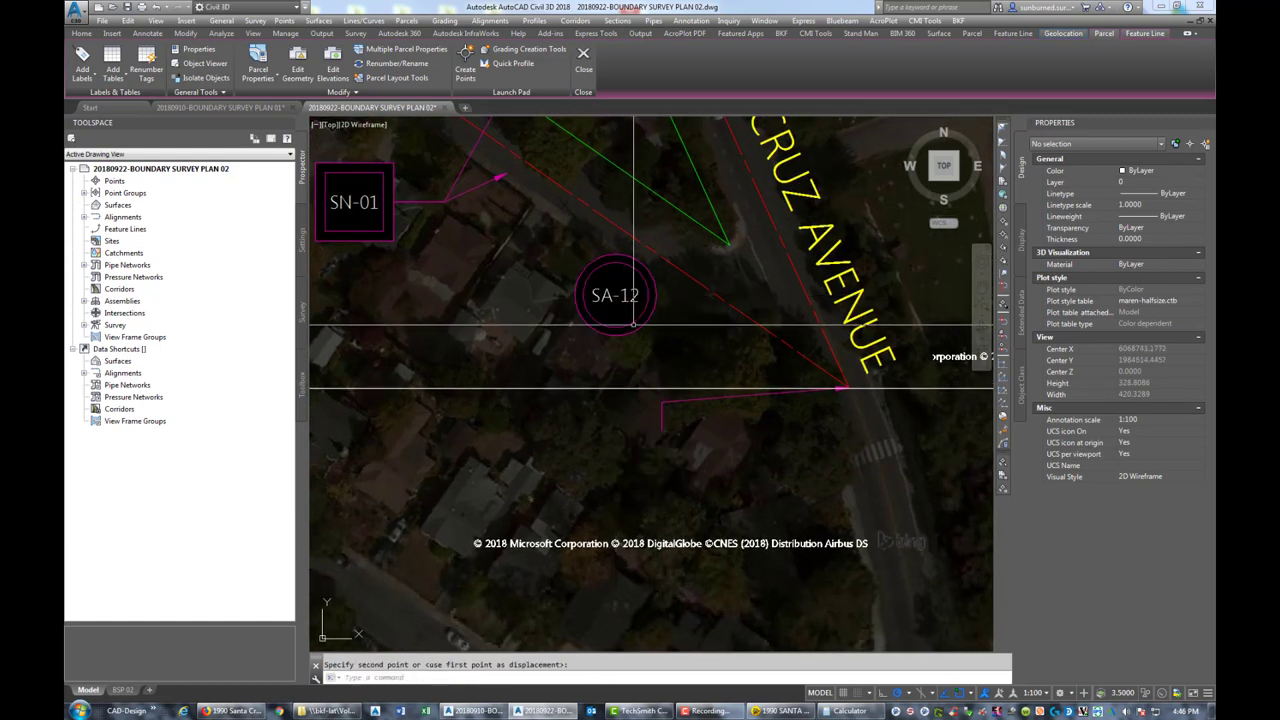
key("Escape")
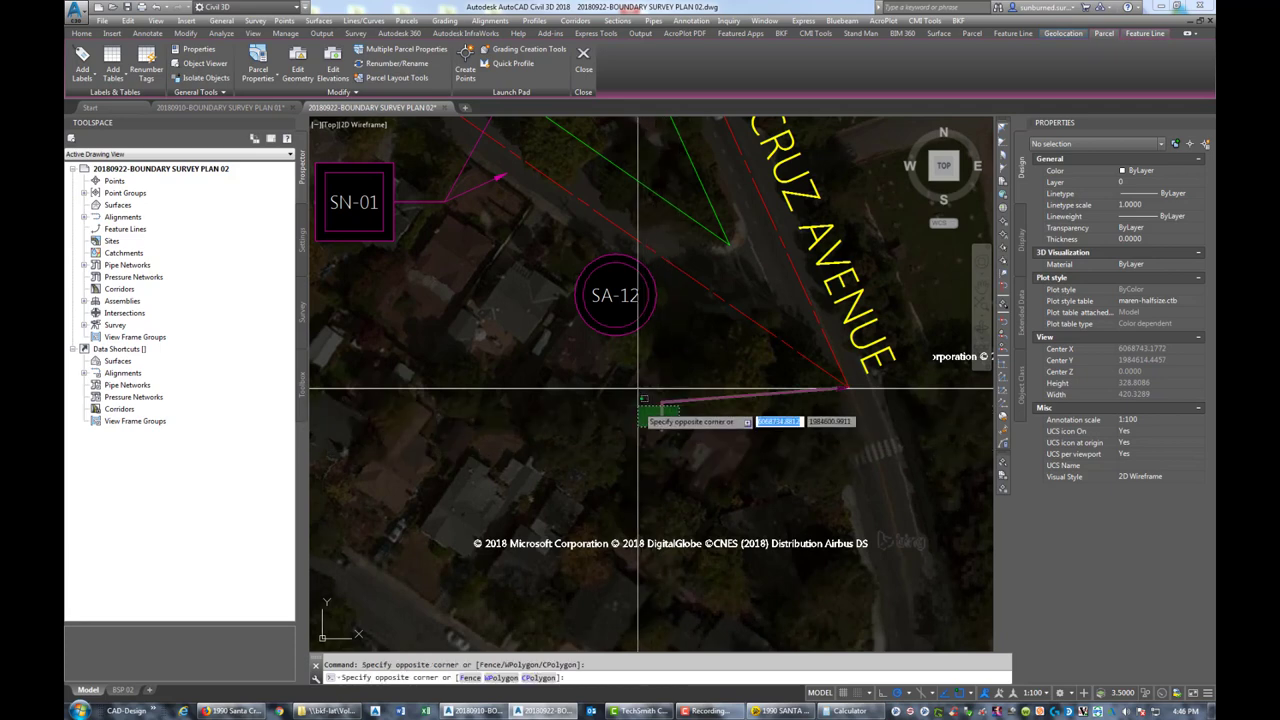
Reshape the SA-12 leader so its end meets the bottom of the SA-12 circle
left_click(662, 418)
left_click(661, 430)
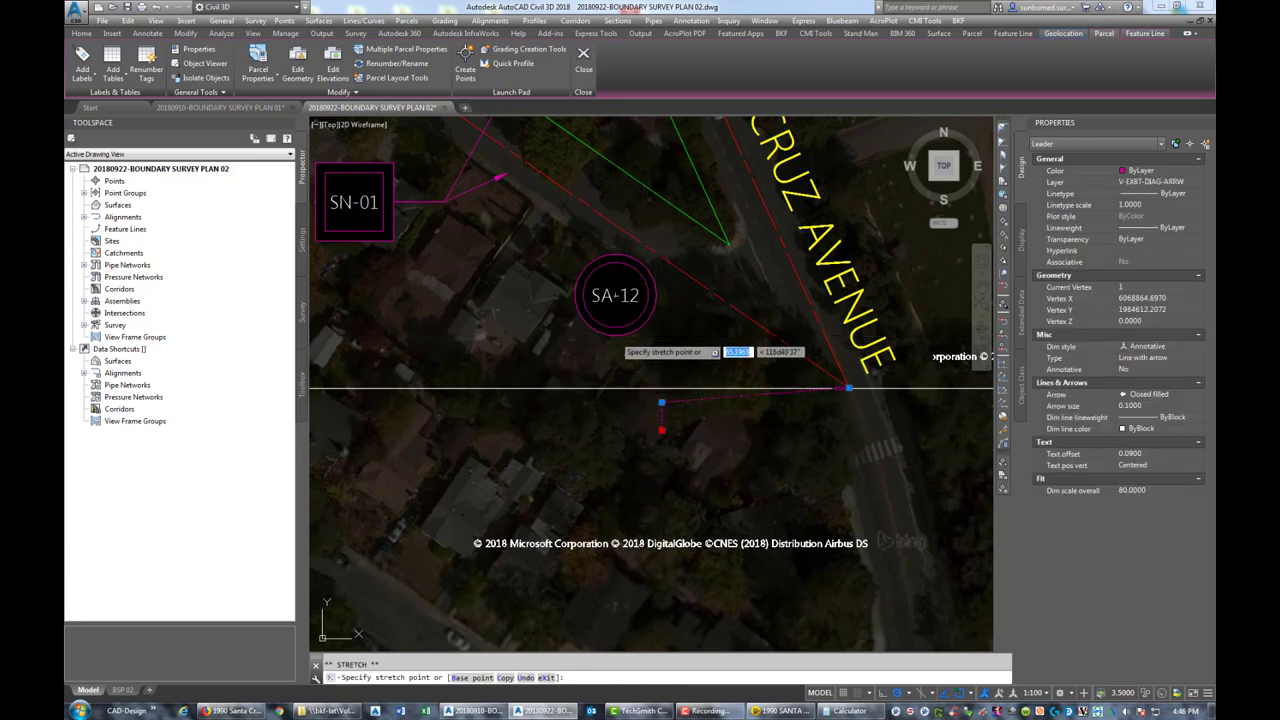
left_click(614, 336)
left_click(662, 401)
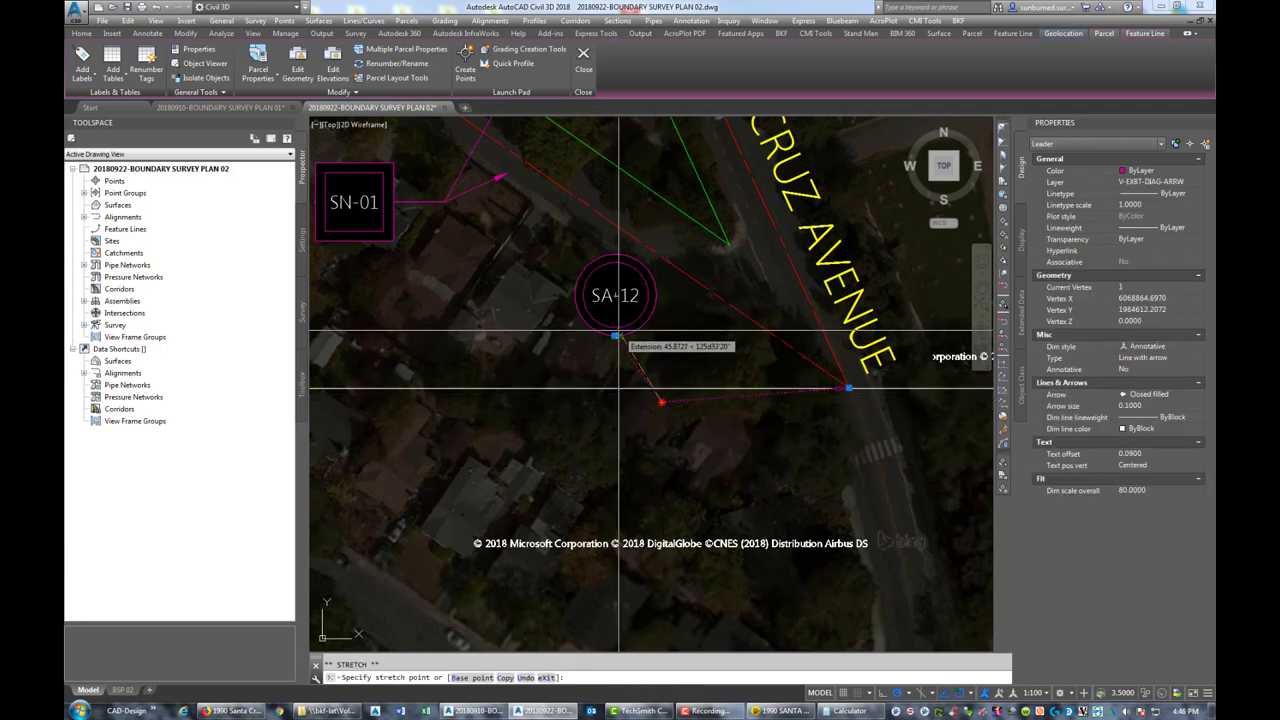
left_click(614, 355)
Delete the stray horizontal line
left_click(604, 387)
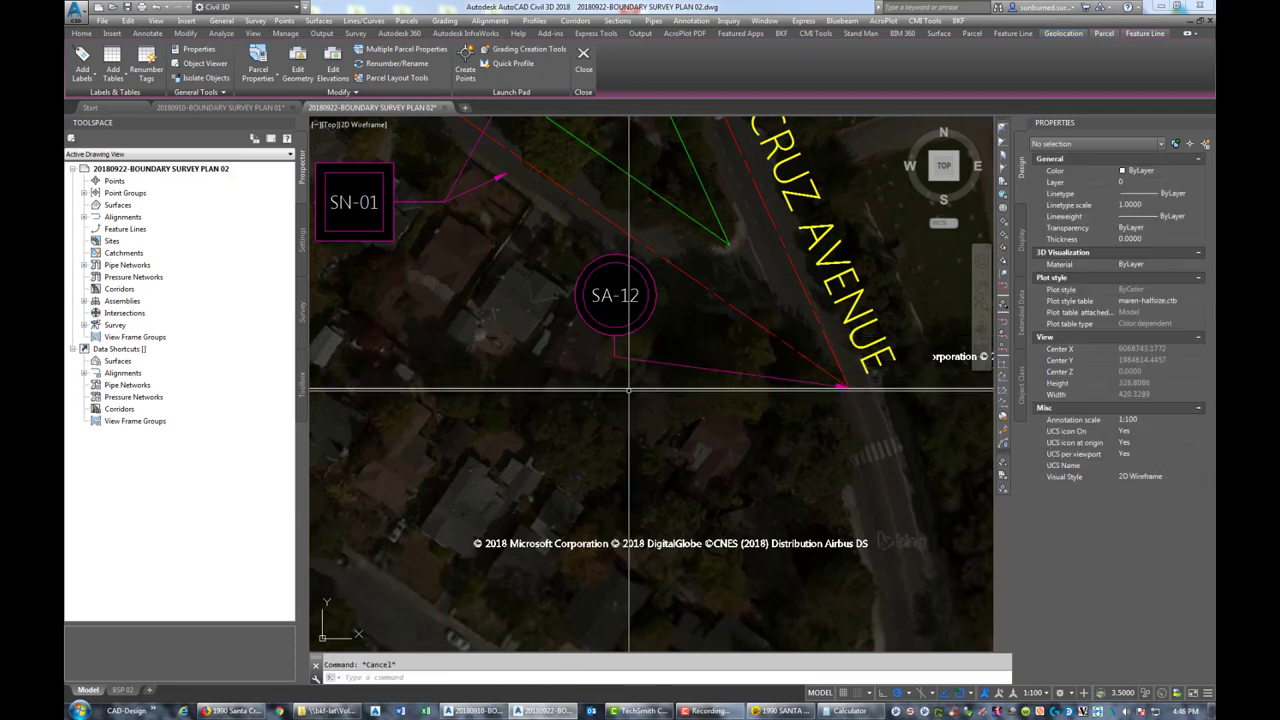
key("Delete")
scroll(598, 387, "down", 5)
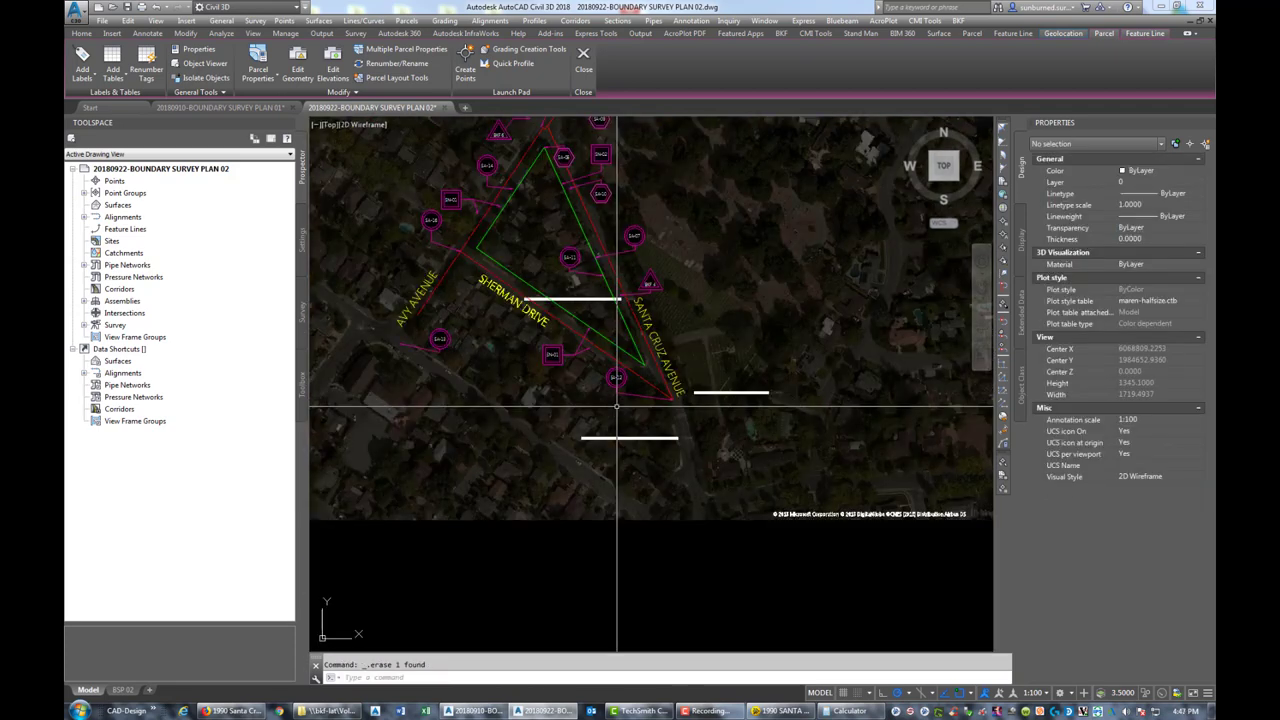
Preview and plot the BSP 02 sheet to 20180922-BOUNDARY SURVEY PLAN 02.pdf in the 20180922-Boundary Survey folder
left_click(122, 690)
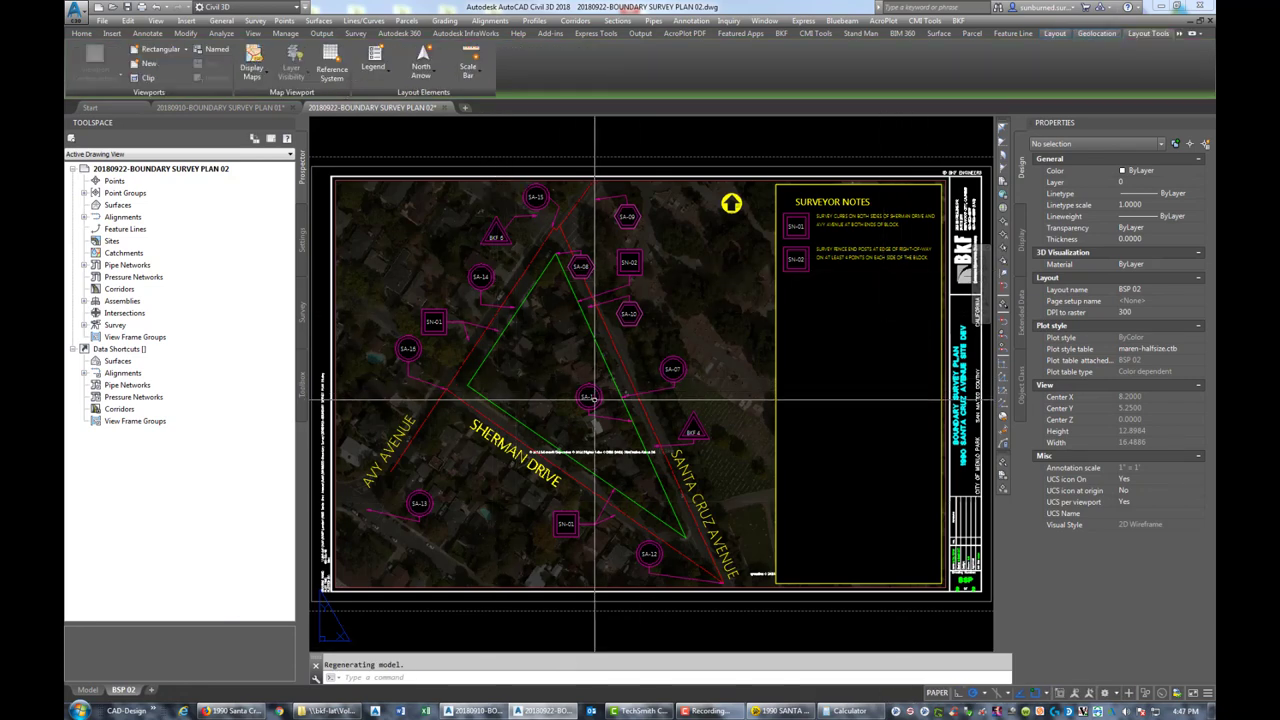
type("OT")
key("Return")
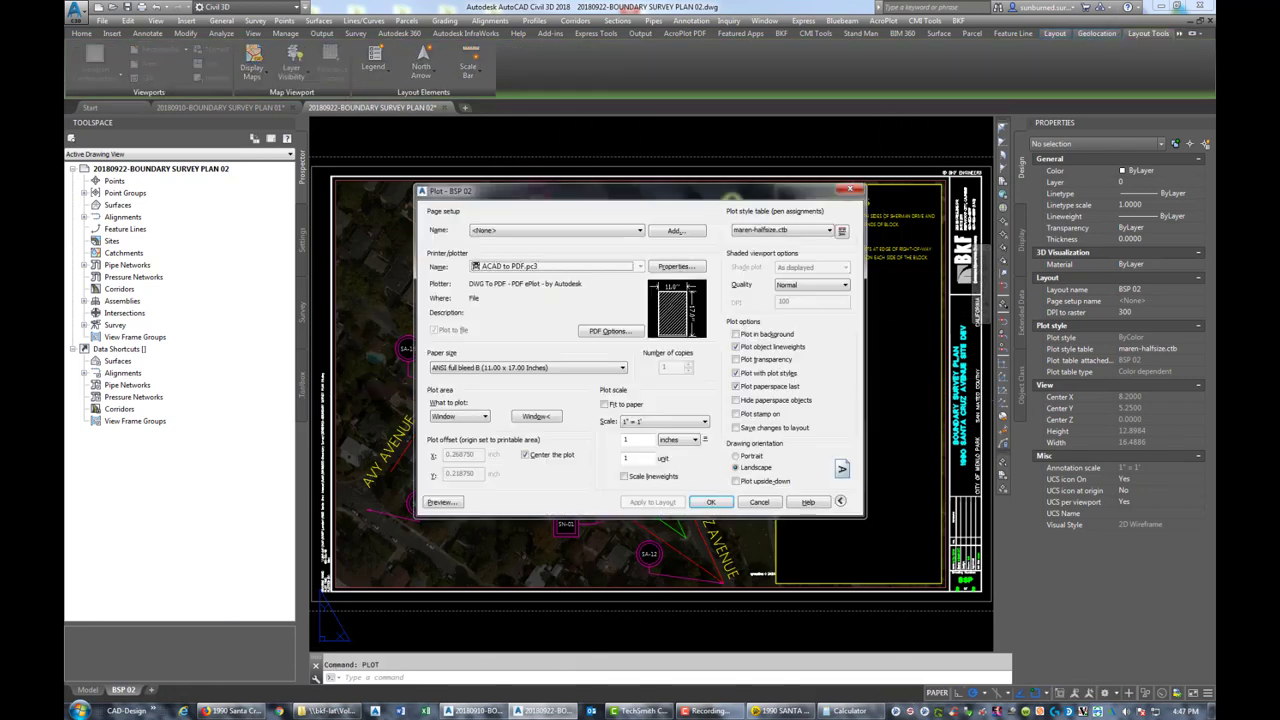
left_click(447, 503)
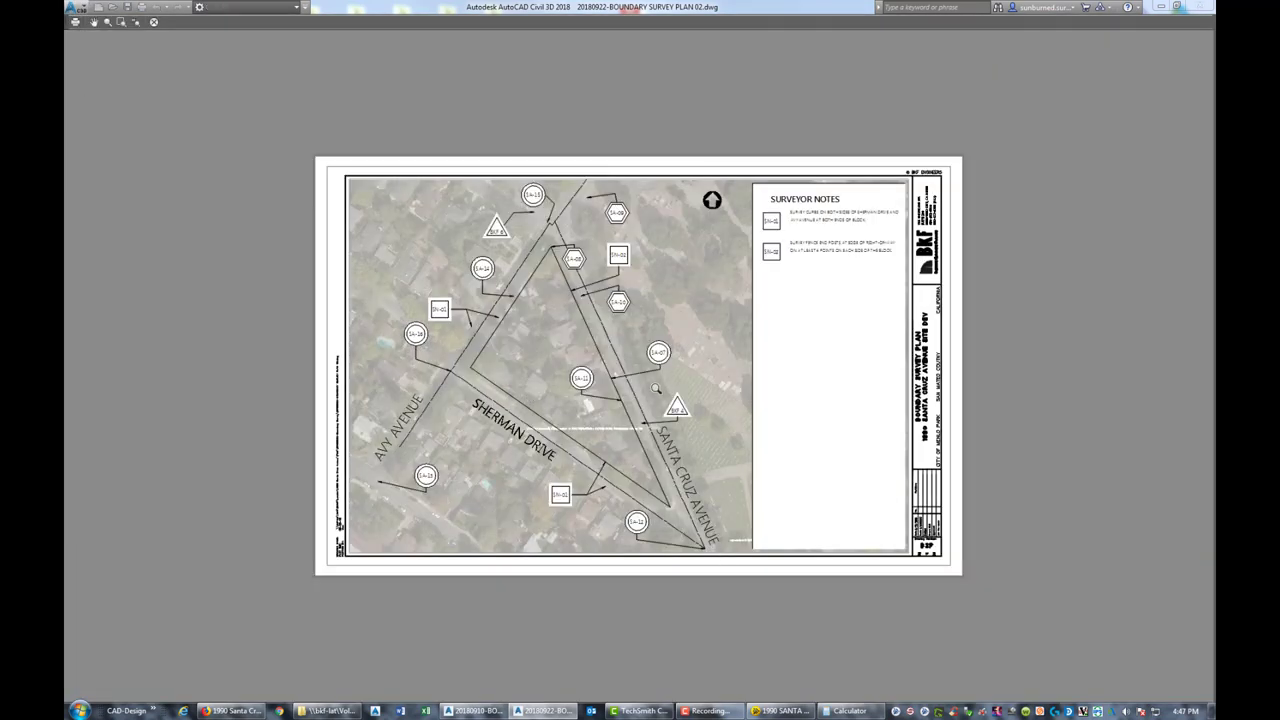
right_click(709, 328)
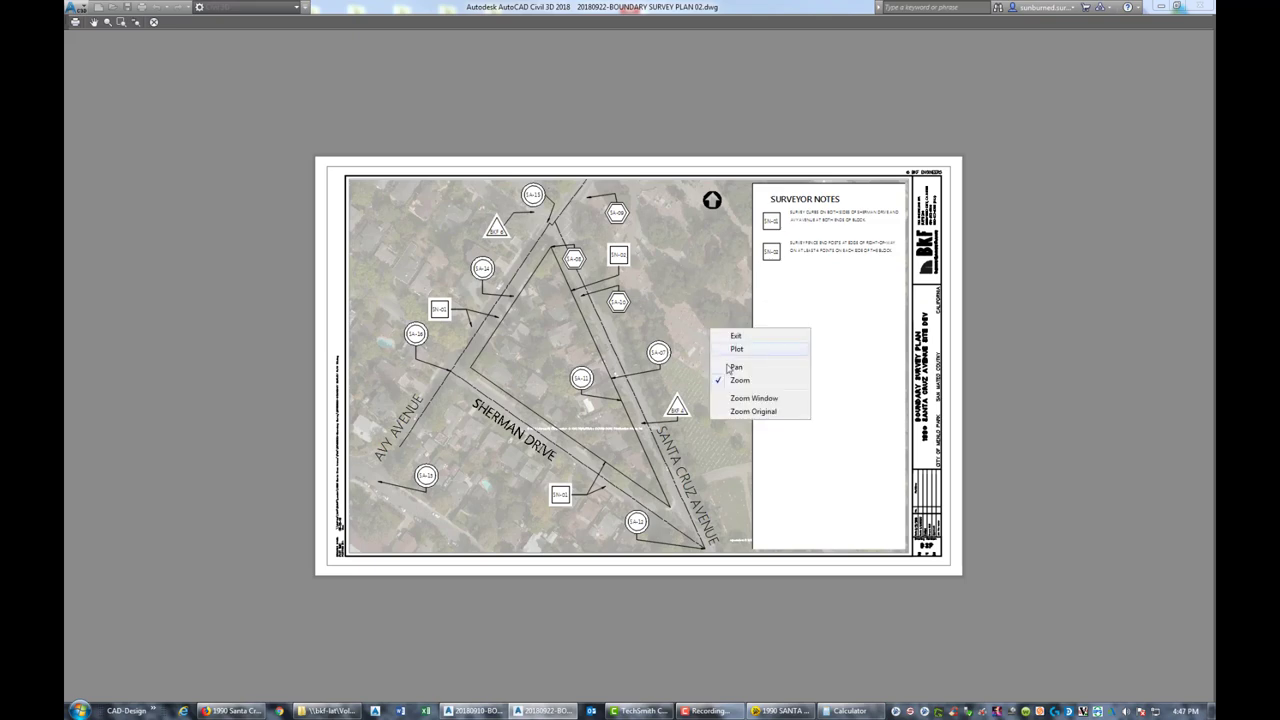
left_click(737, 350)
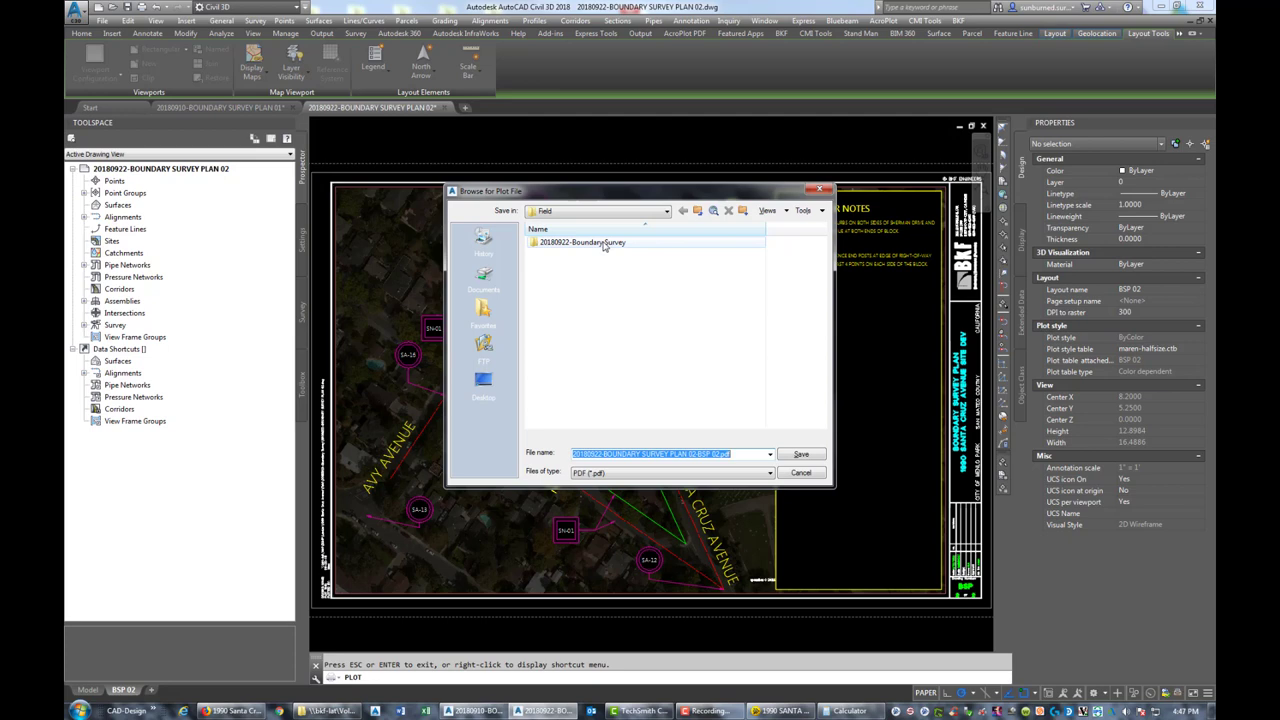
double_click(600, 243)
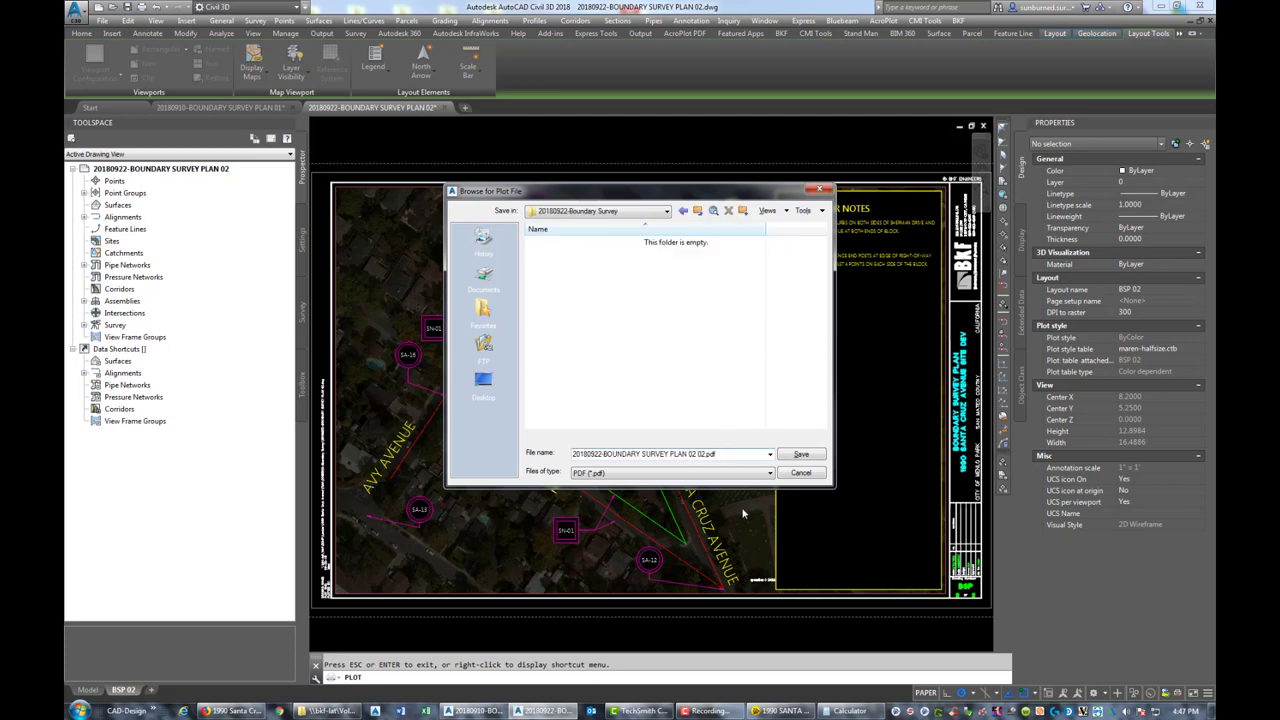
left_click(800, 455)
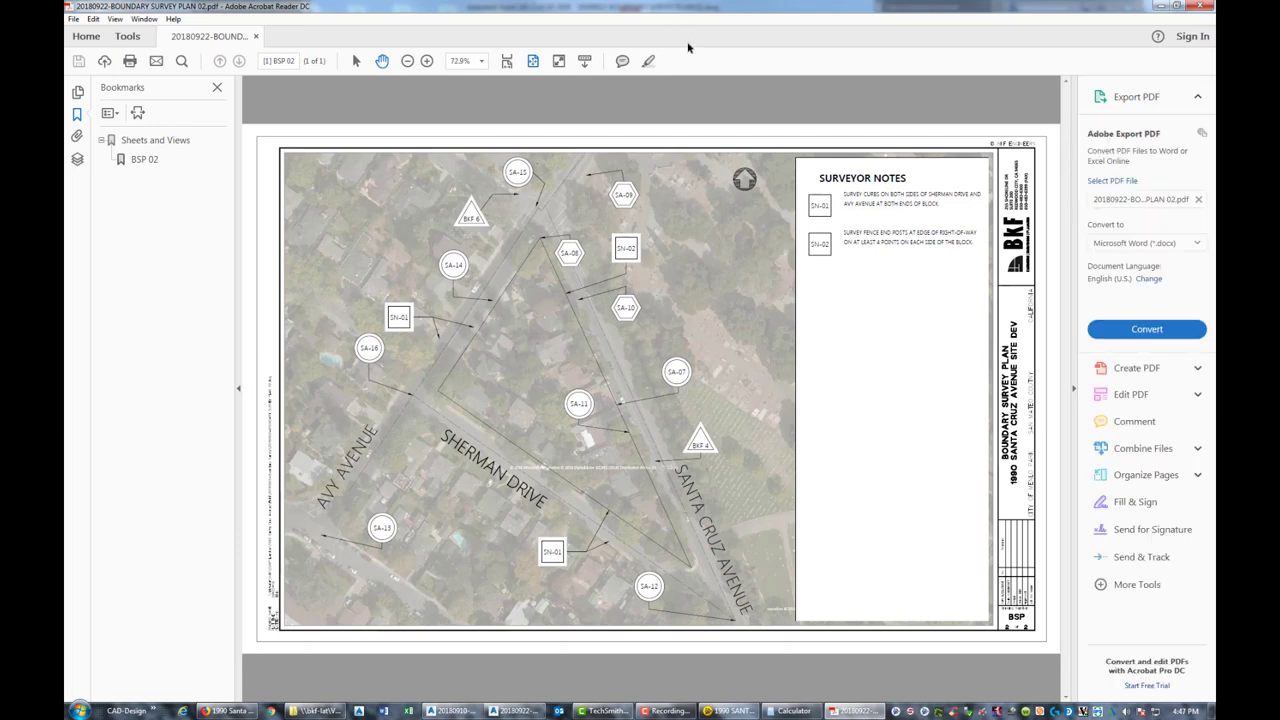
After reviewing the PDF, return to the AutoCAD drawing
key("alt+Tab")
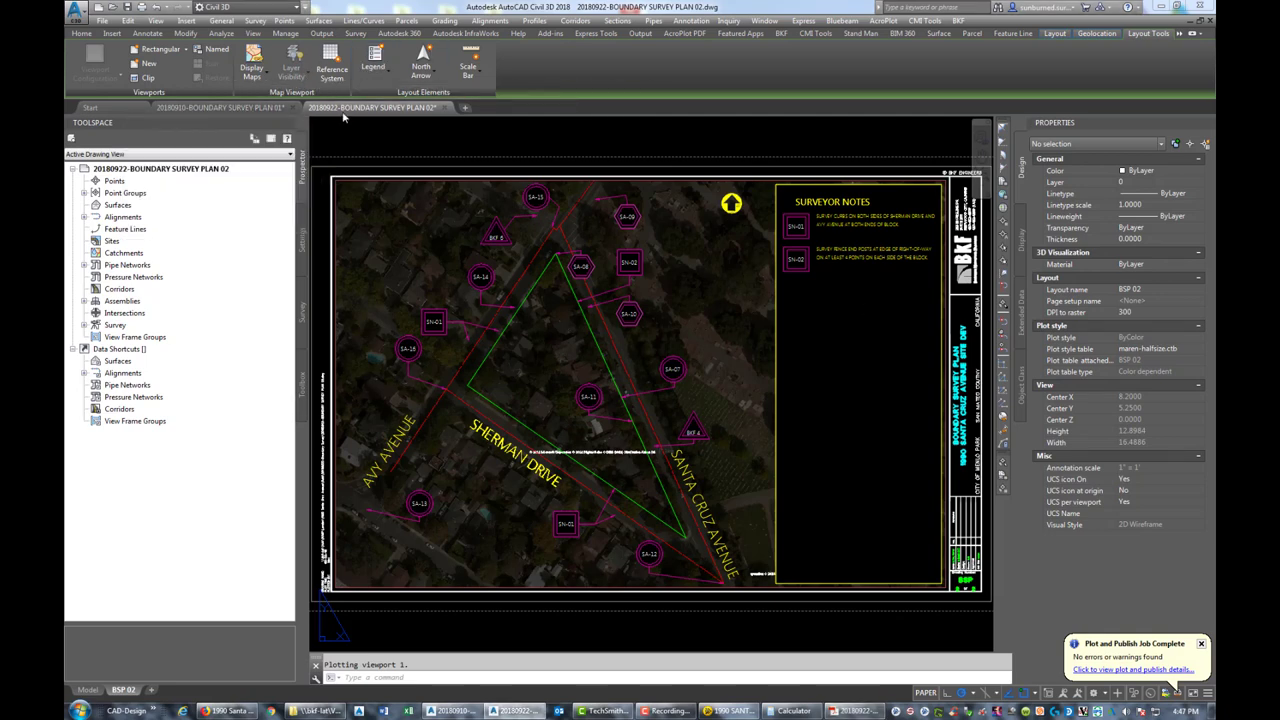
Zoom PLAN 02 to extents and save it, then zoom into PLAN 01's Search Area Details table
middle_click(388, 148)
middle_click(388, 148)
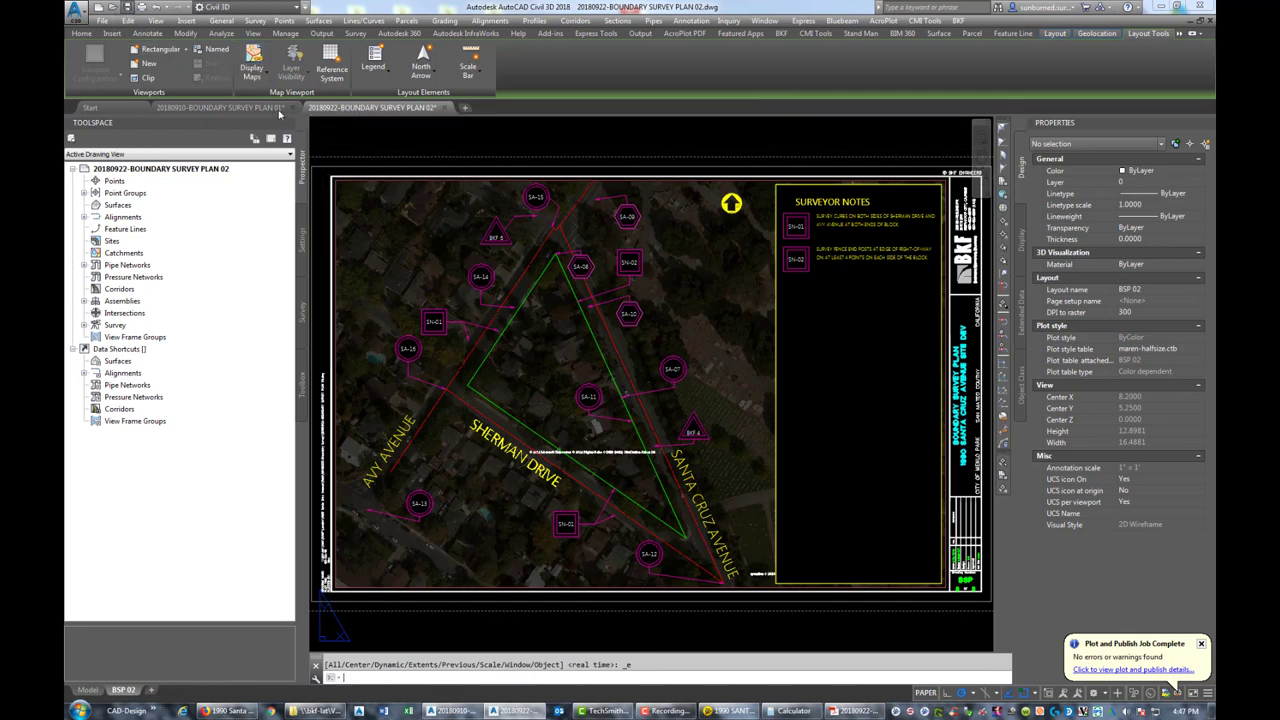
key("ctrl+s")
left_click(238, 108)
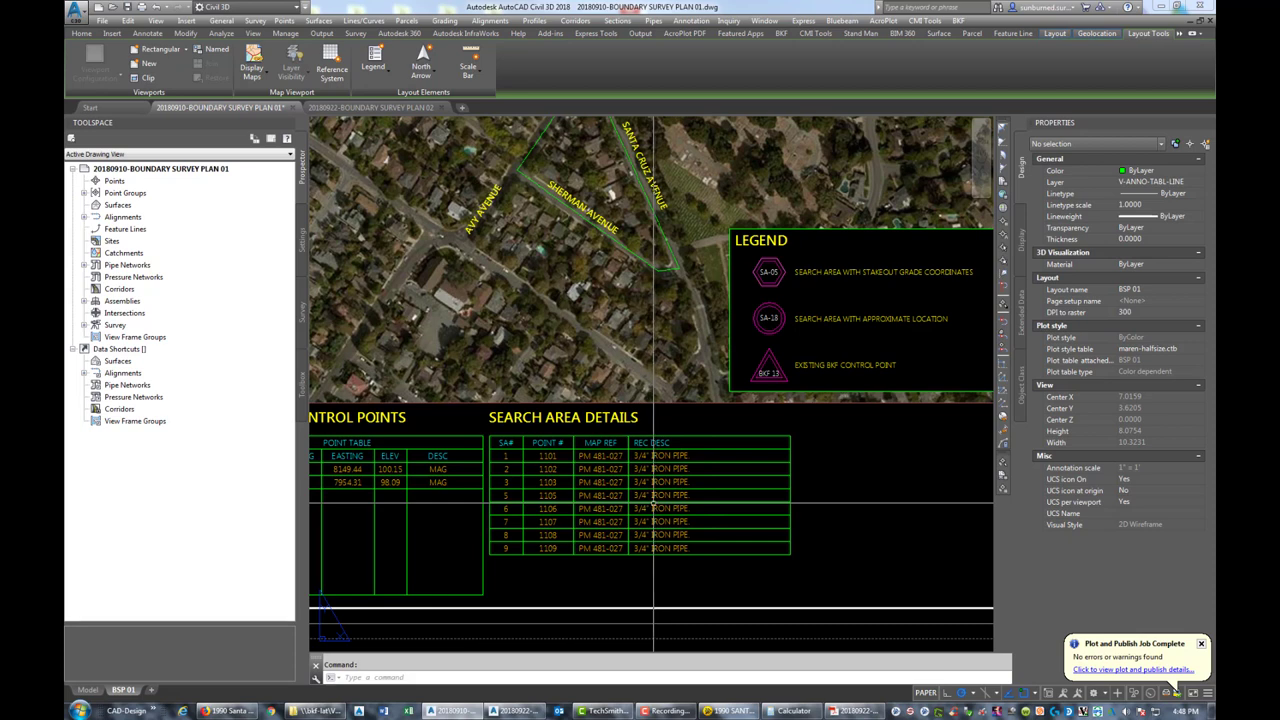
scroll(560, 498, "up", 2)
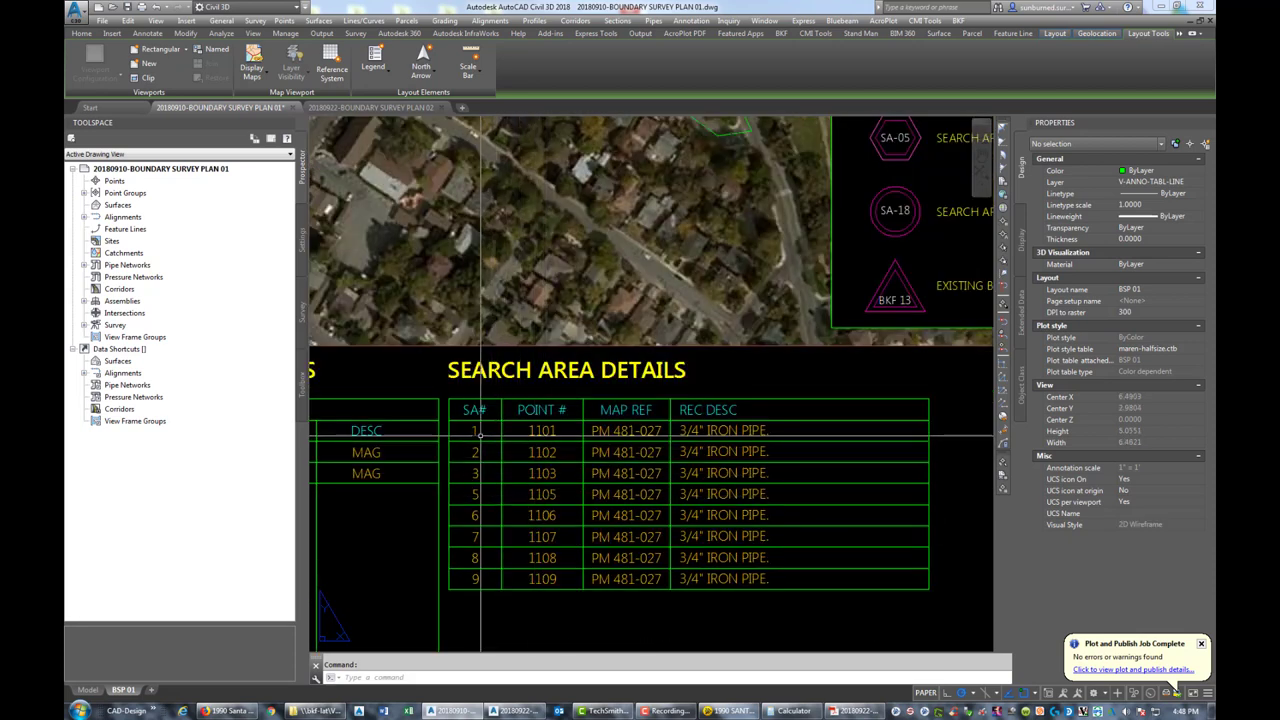
Change the first row's SA# from 1 to 7 and point number from 1101 to 1107
left_click(476, 431)
double_click(476, 431)
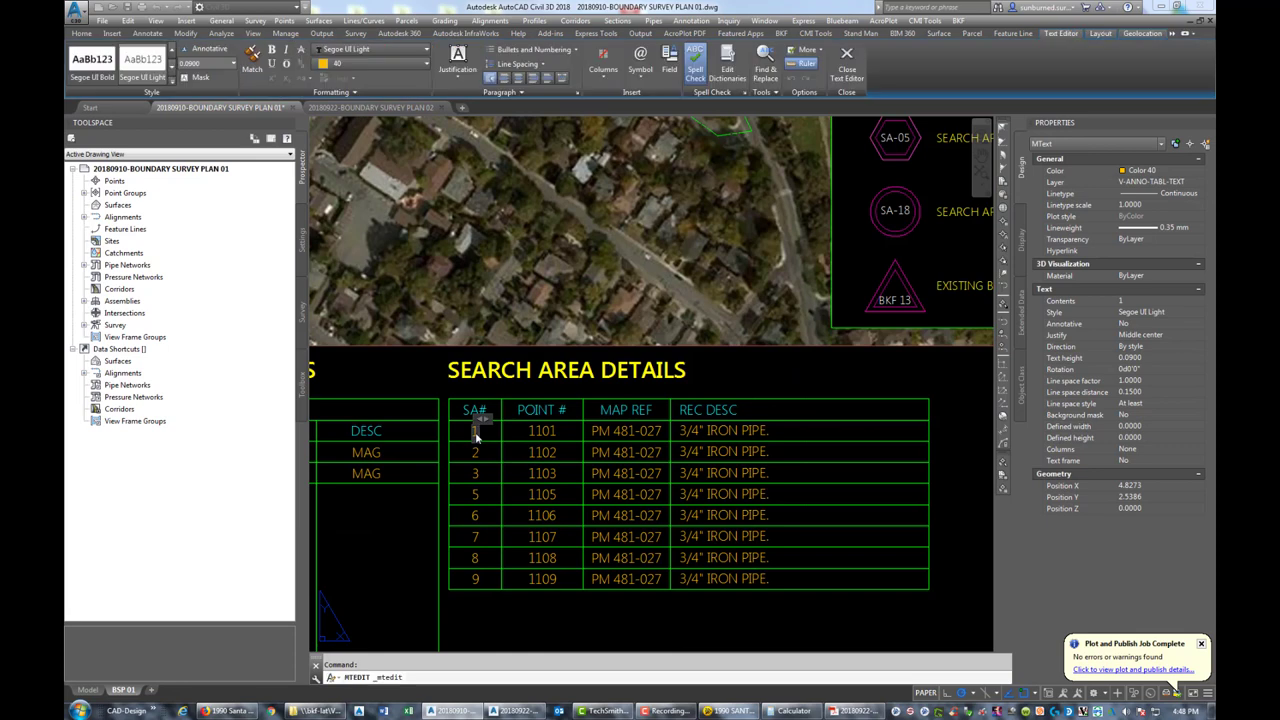
type("7")
left_click(570, 450)
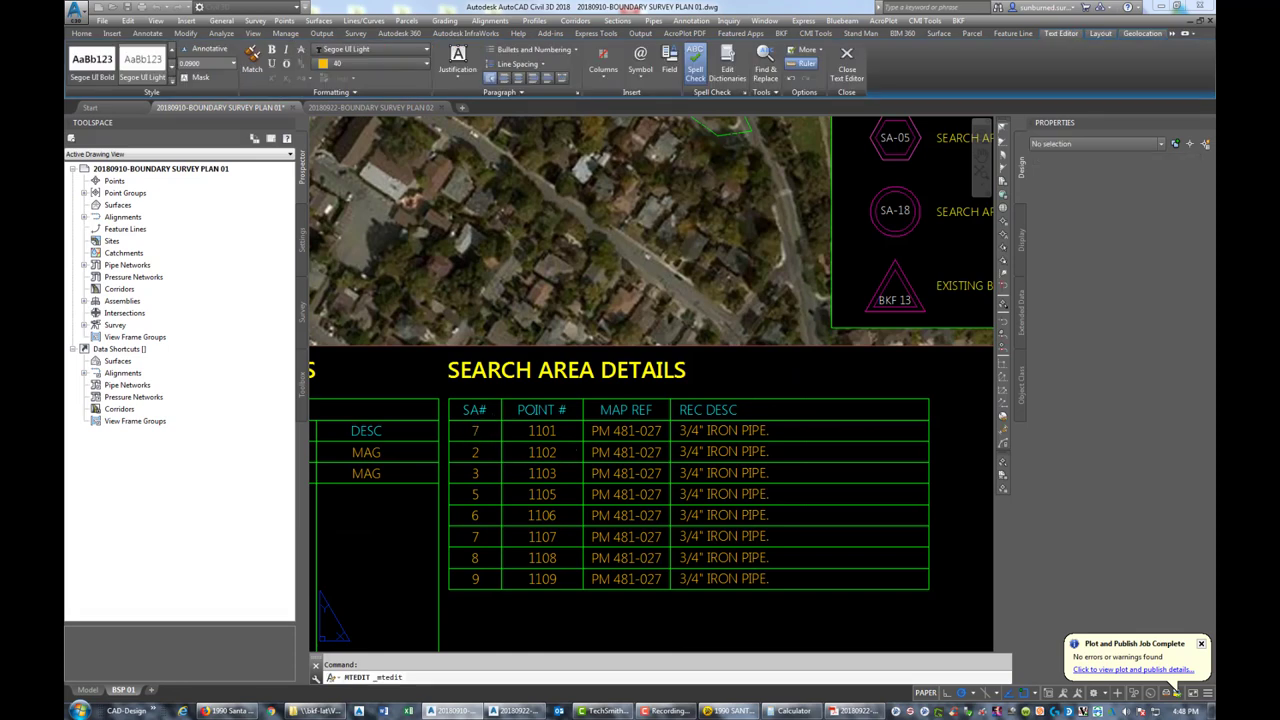
left_click(541, 432)
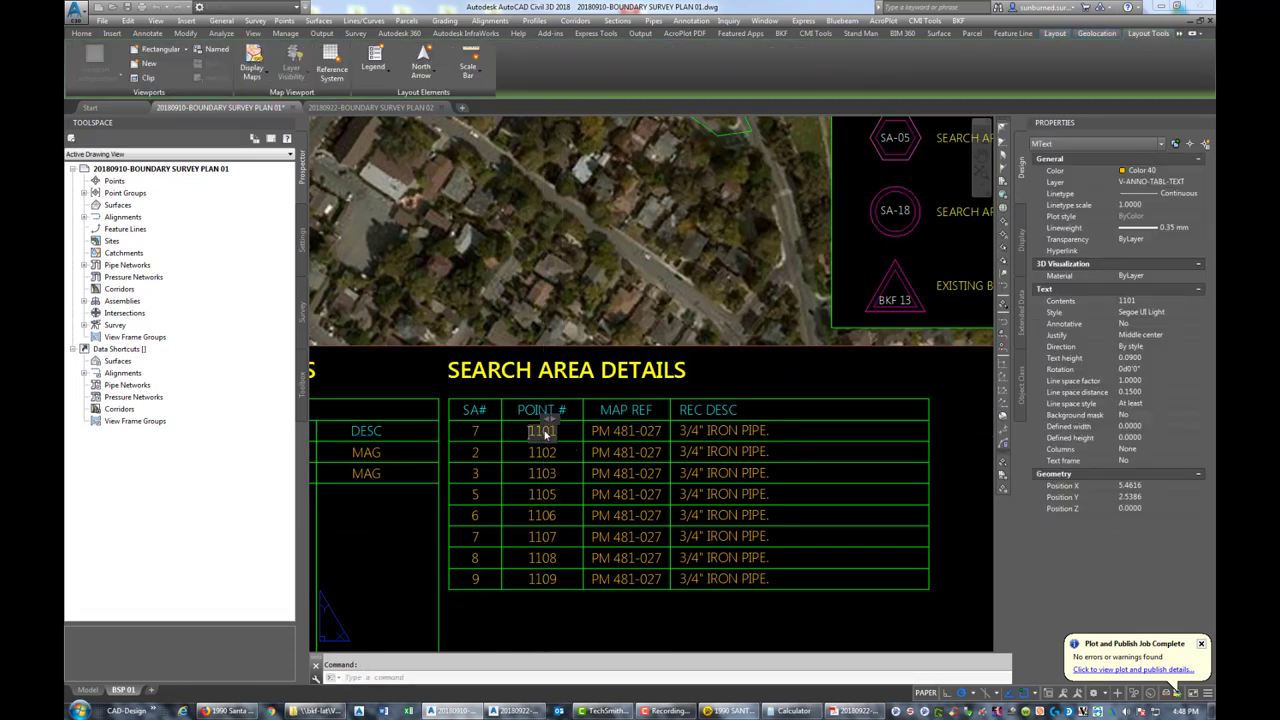
double_click(545, 433)
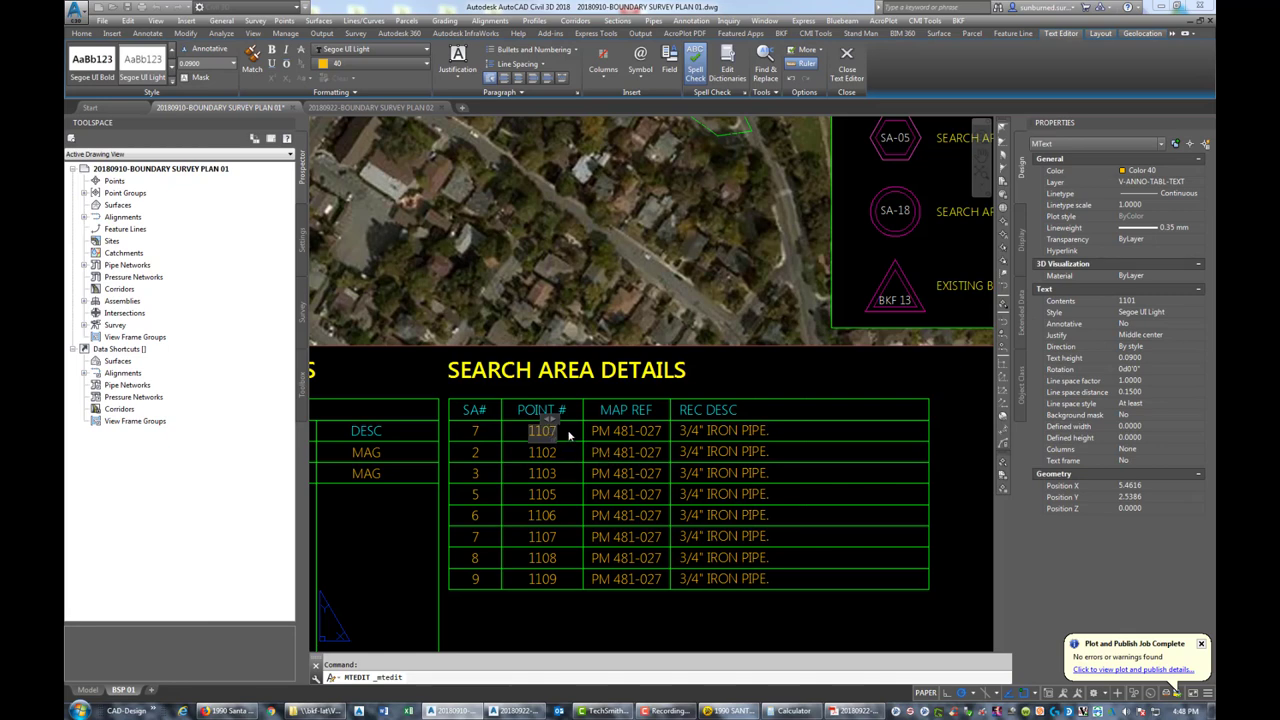
type("1107")
left_click(569, 435)
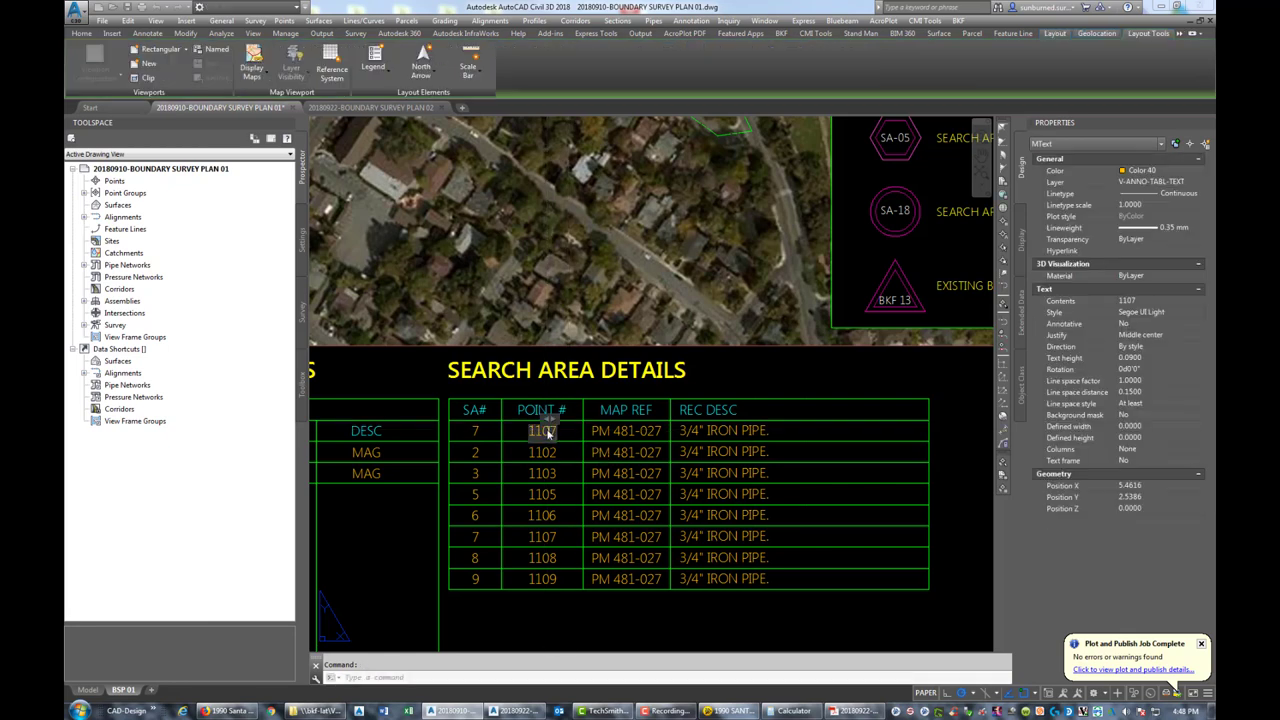
double_click(520, 434)
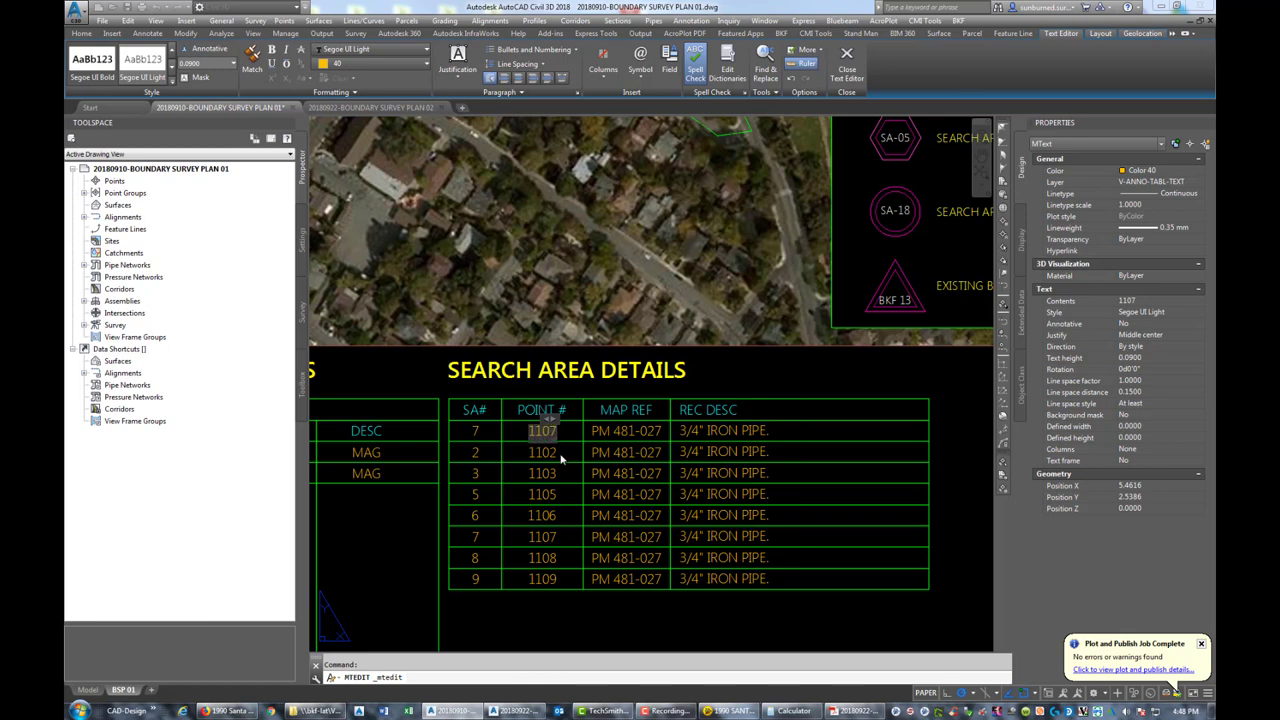
Change the first row's map reference to CR 2759
left_click(618, 429)
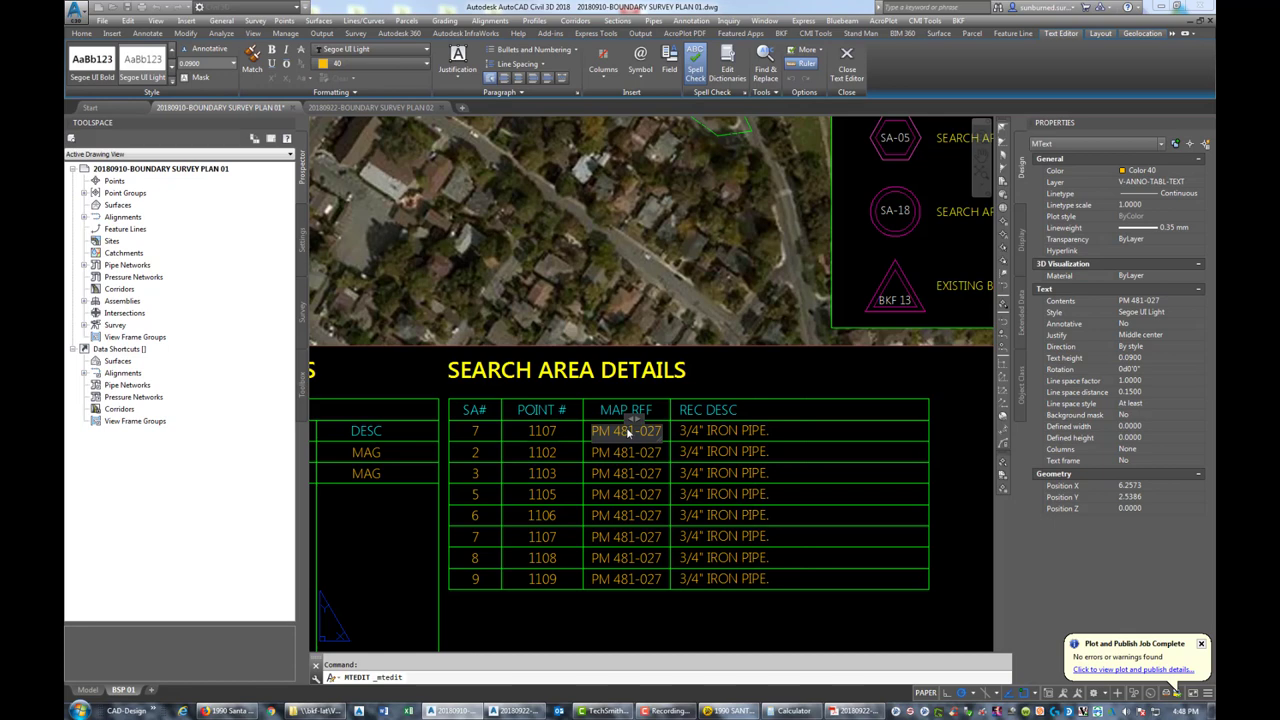
key("BackSpace")
key("Delete")
key("Delete")
key("Delete")
key("Delete")
key("Delete")
key("BackSpace")
type("759")
left_click(748, 430)
Replace the first row's description with BRASS NAIL AND TAG plus the surveyor's licence number
left_click(748, 430)
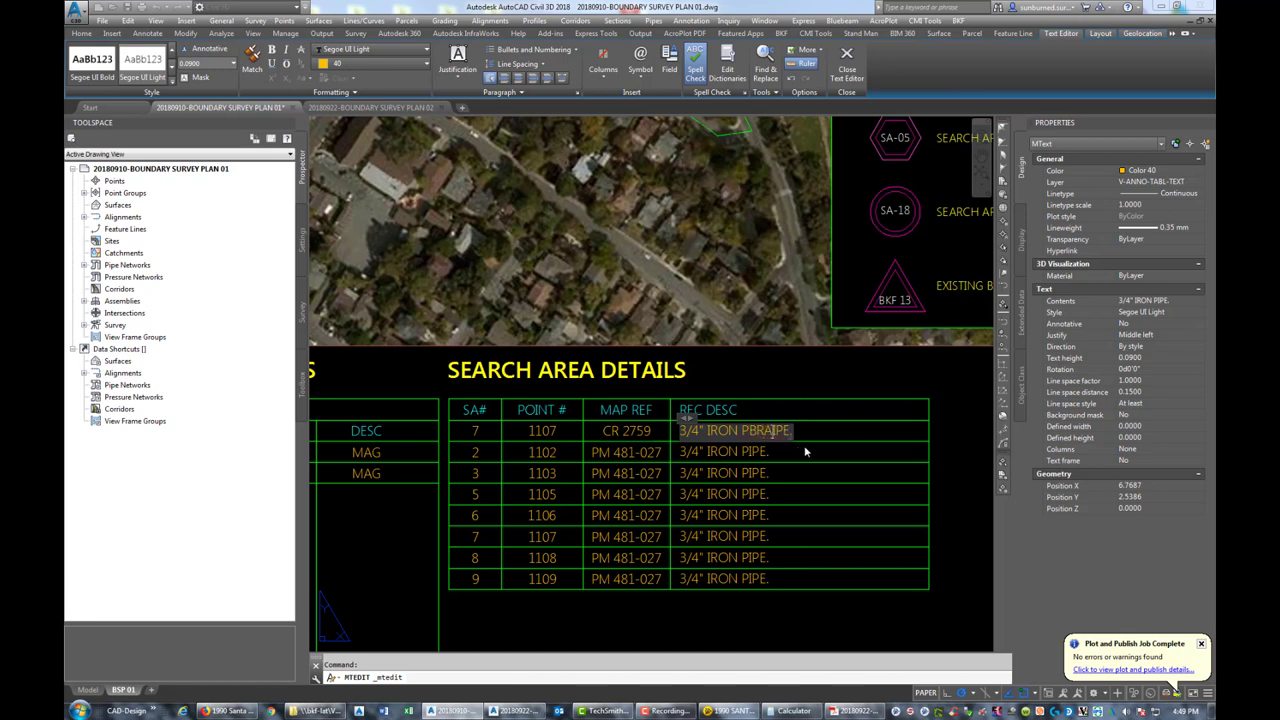
key("Delete")
key("Delete")
key("Delete")
key("Delete")
key("Delete")
key("Delete")
key("Delete")
key("Delete")
key("Delete")
key("Delete")
key("BackSpace")
key("BackSpace")
key("BackSpace")
key("BackSpace")
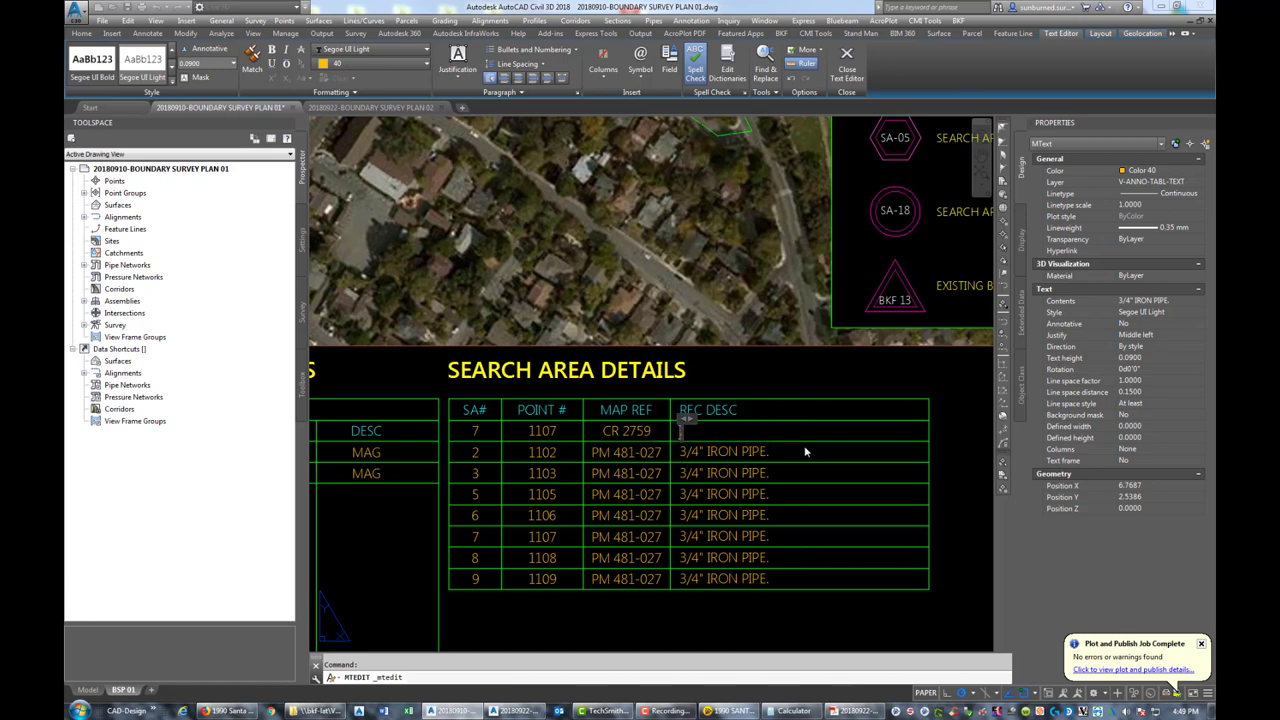
type("BRASS NAIL AND")
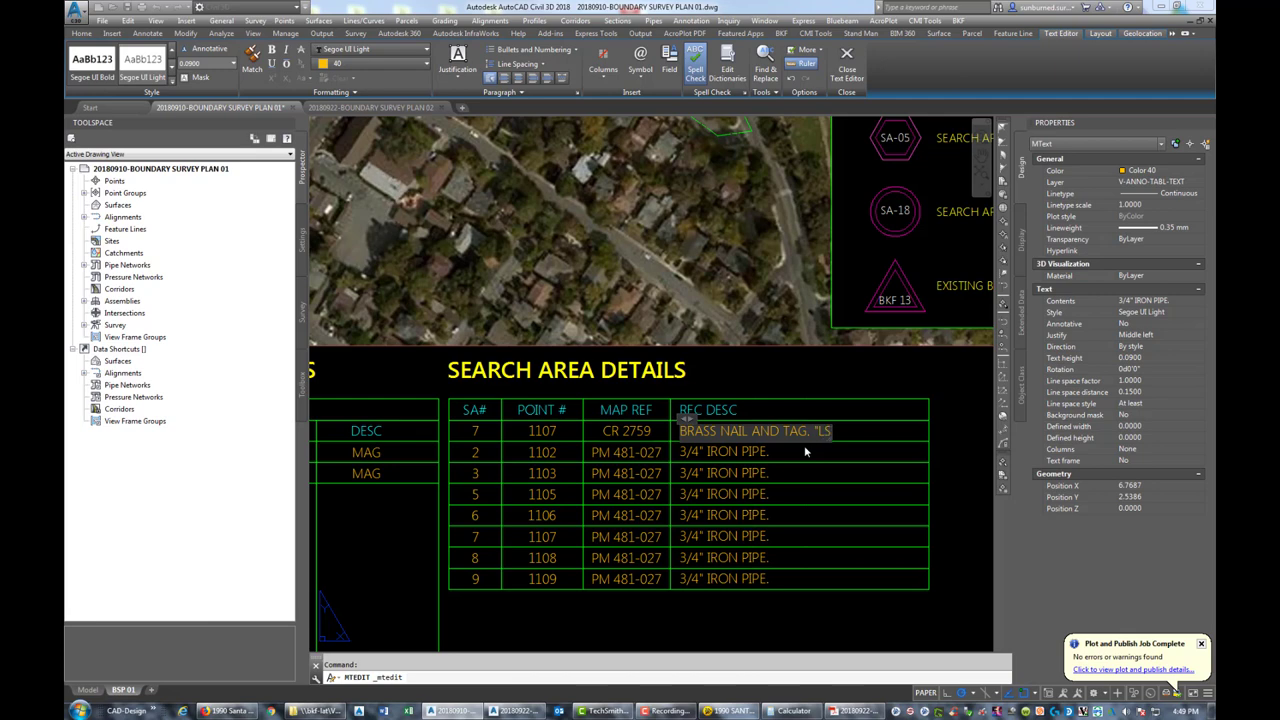
type("TAG. \"LS 5571\".")
left_click(947, 400)
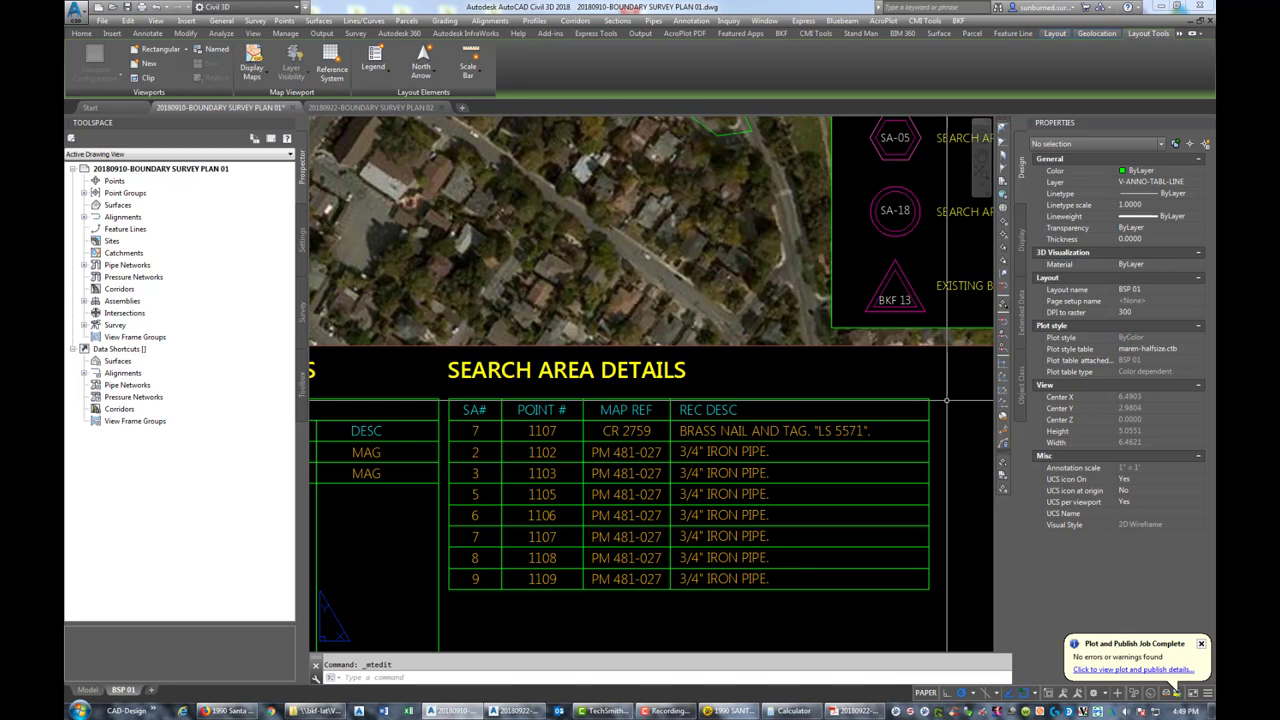
Centre the second row's SA# in its cell and change it to 8, with point number 1108
left_click(470, 455)
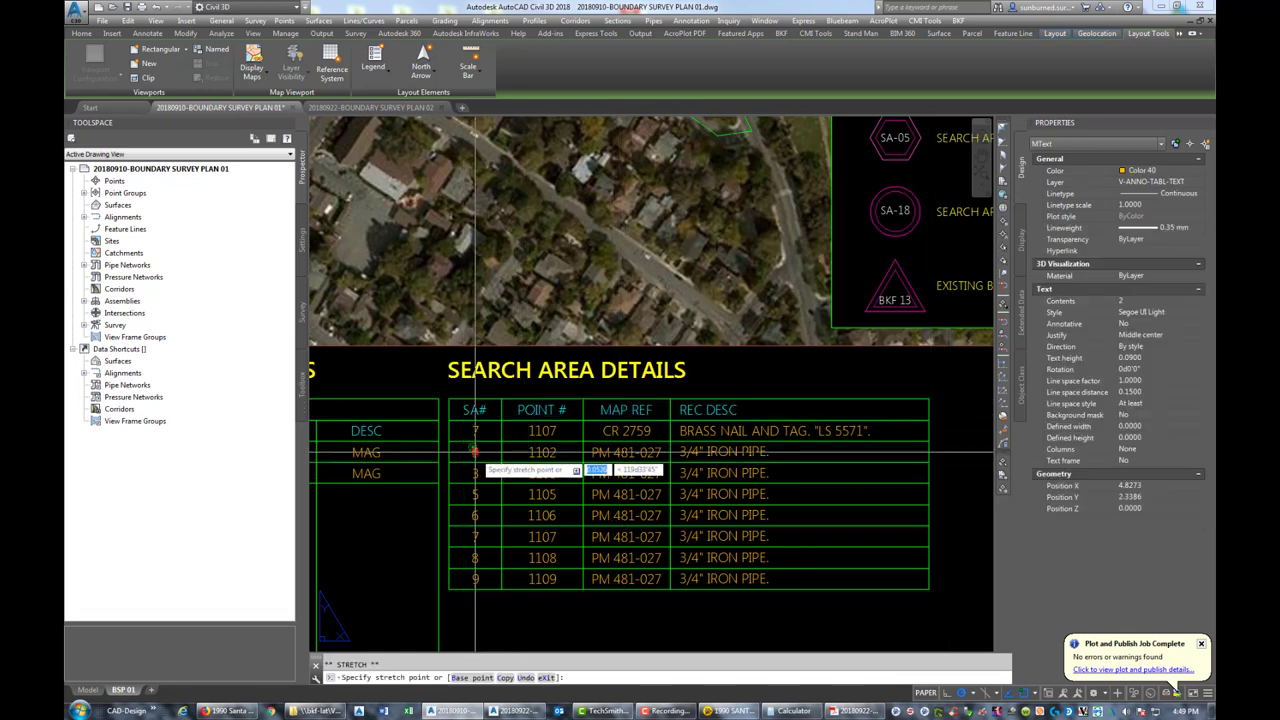
left_click(472, 456)
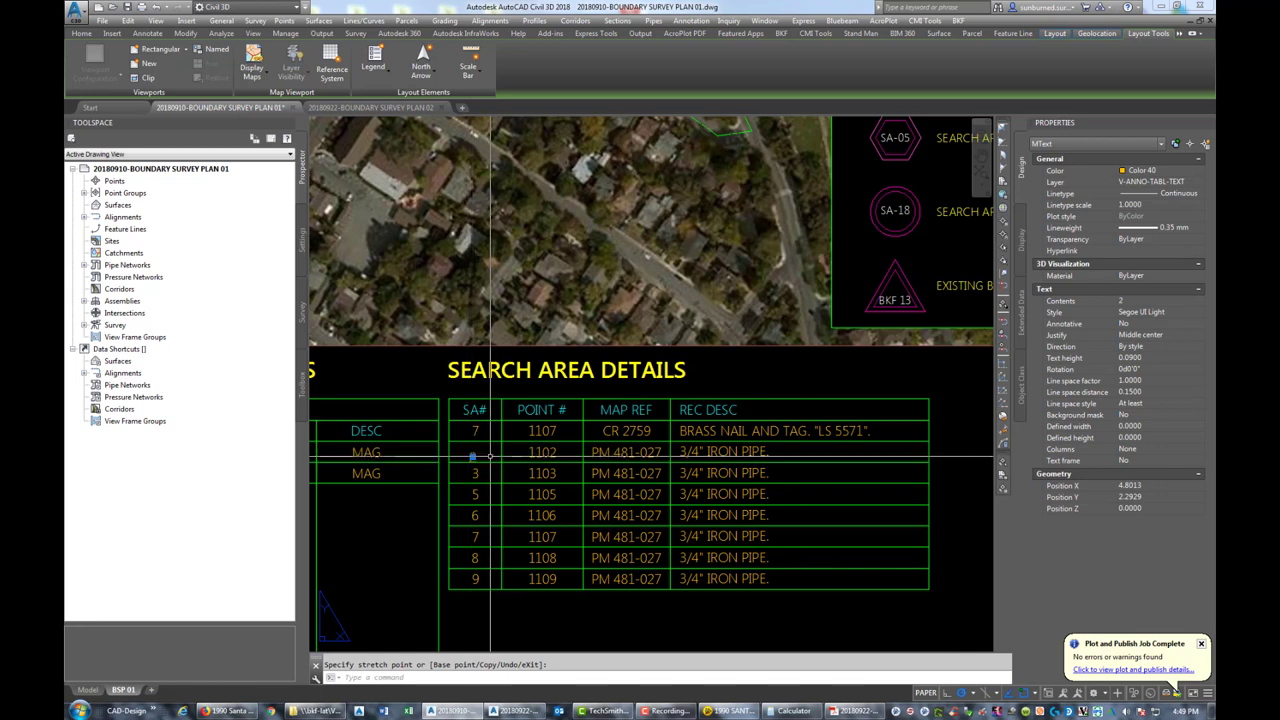
left_click(476, 452)
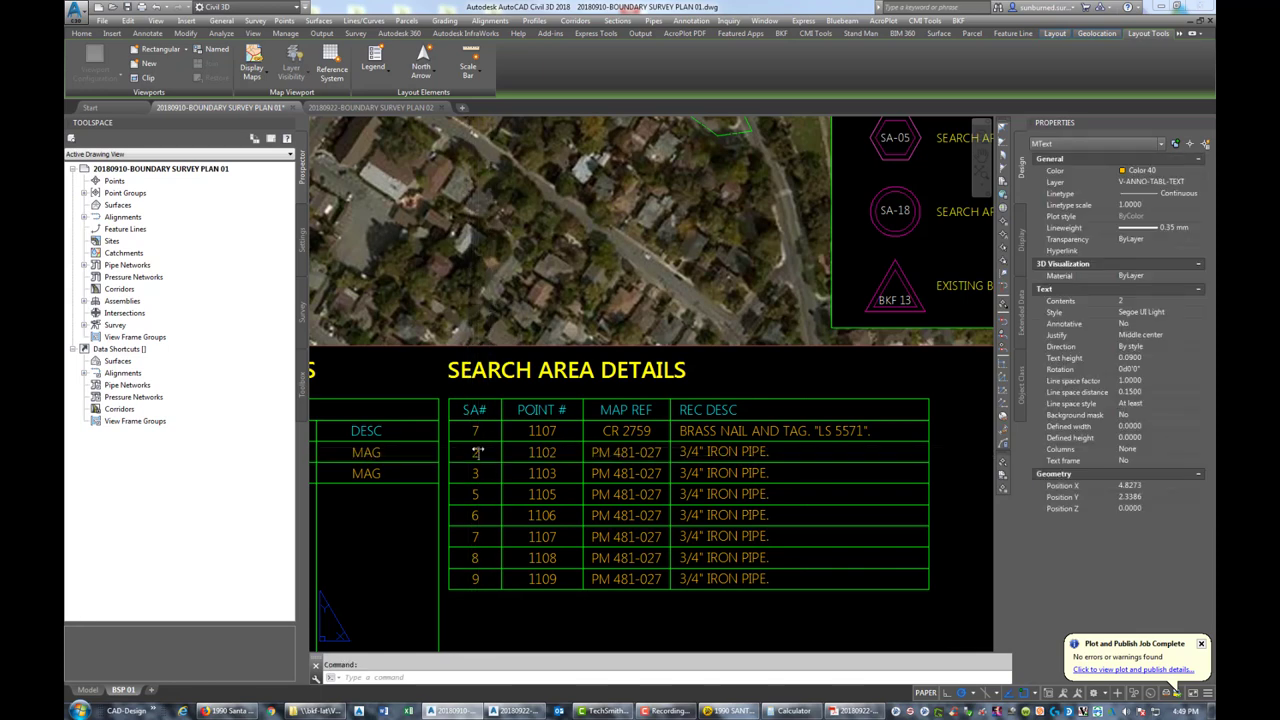
double_click(485, 456)
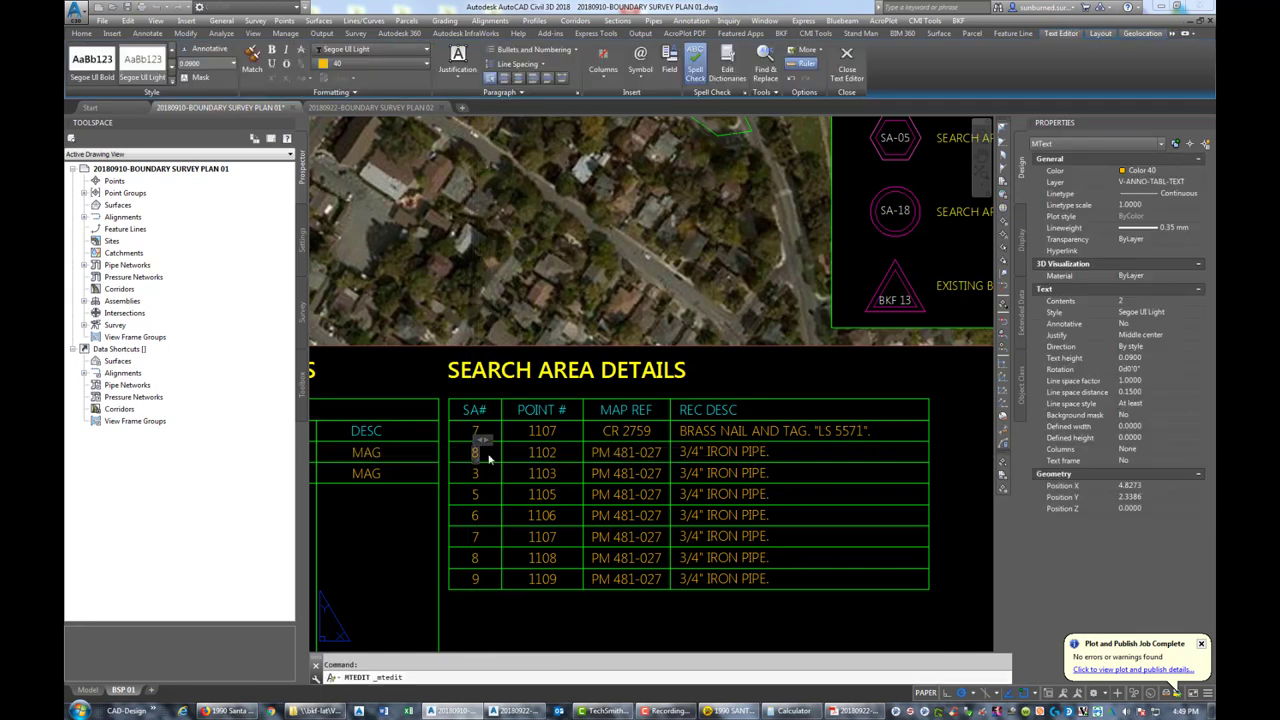
type("8")
left_click(534, 453)
left_click(546, 455)
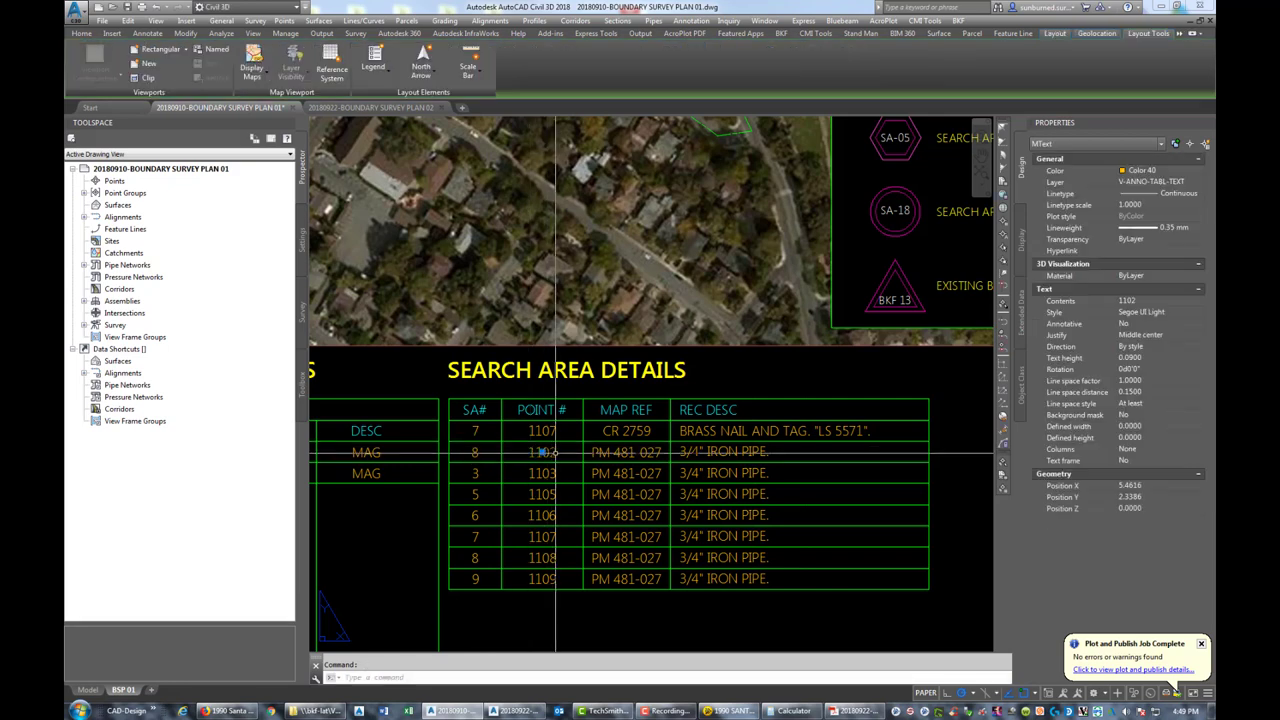
double_click(547, 455)
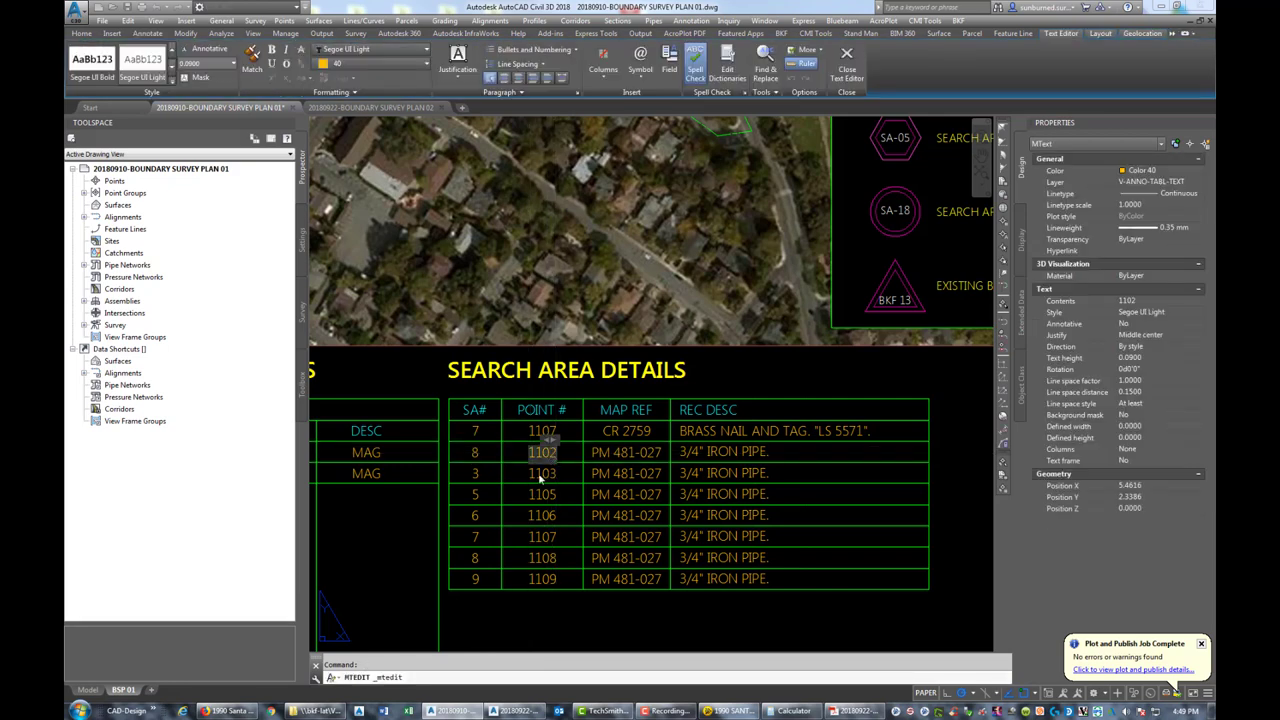
type("1108")
left_click(668, 446)
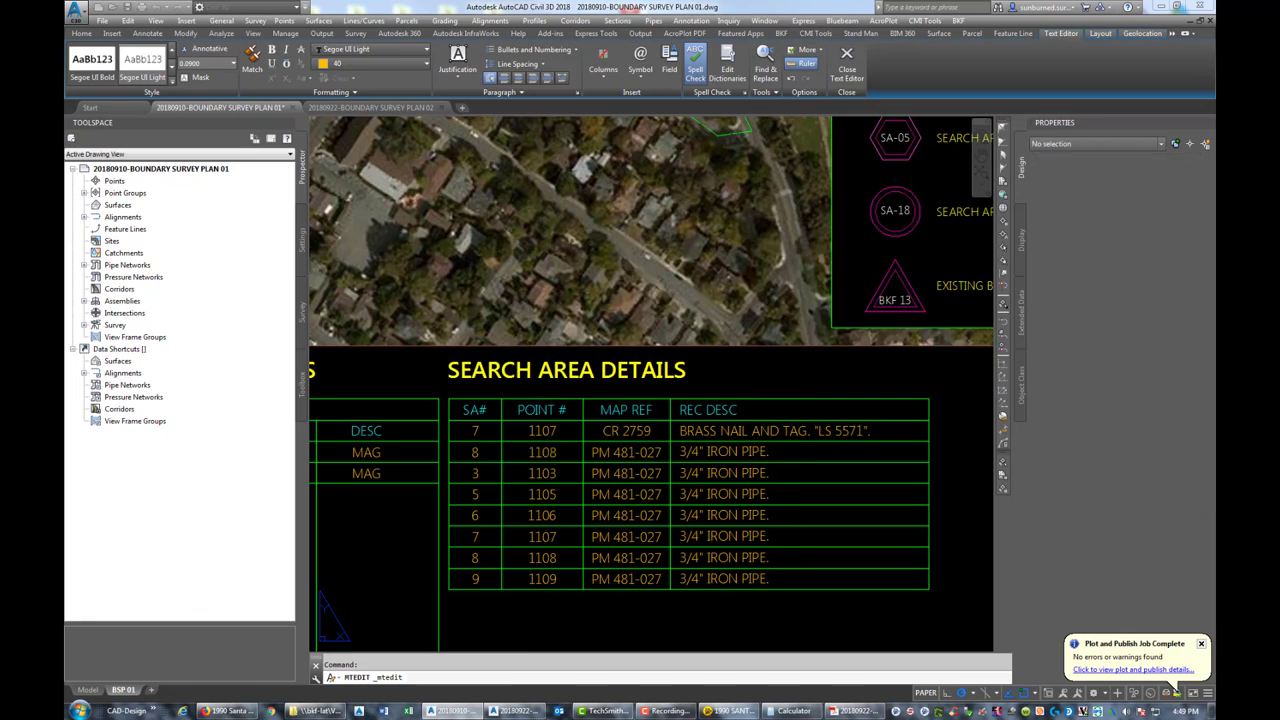
Change the second row's map reference to RS 38-068
left_click(632, 458)
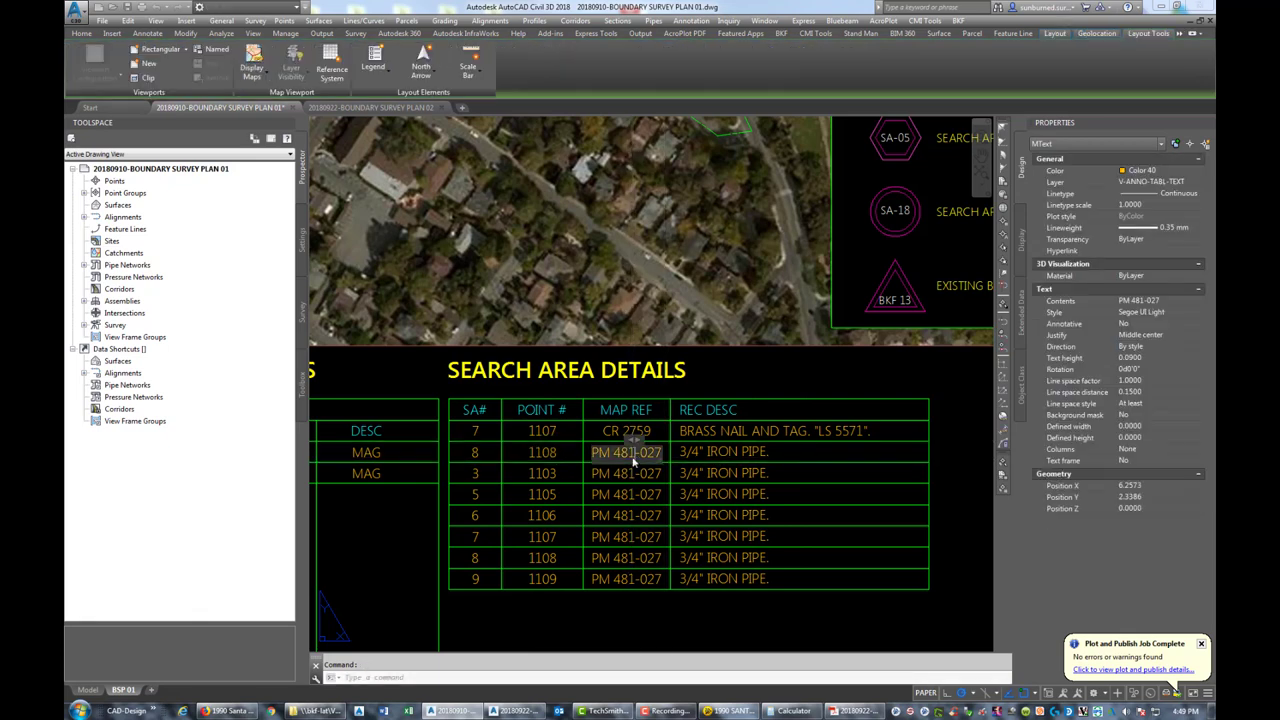
double_click(632, 458)
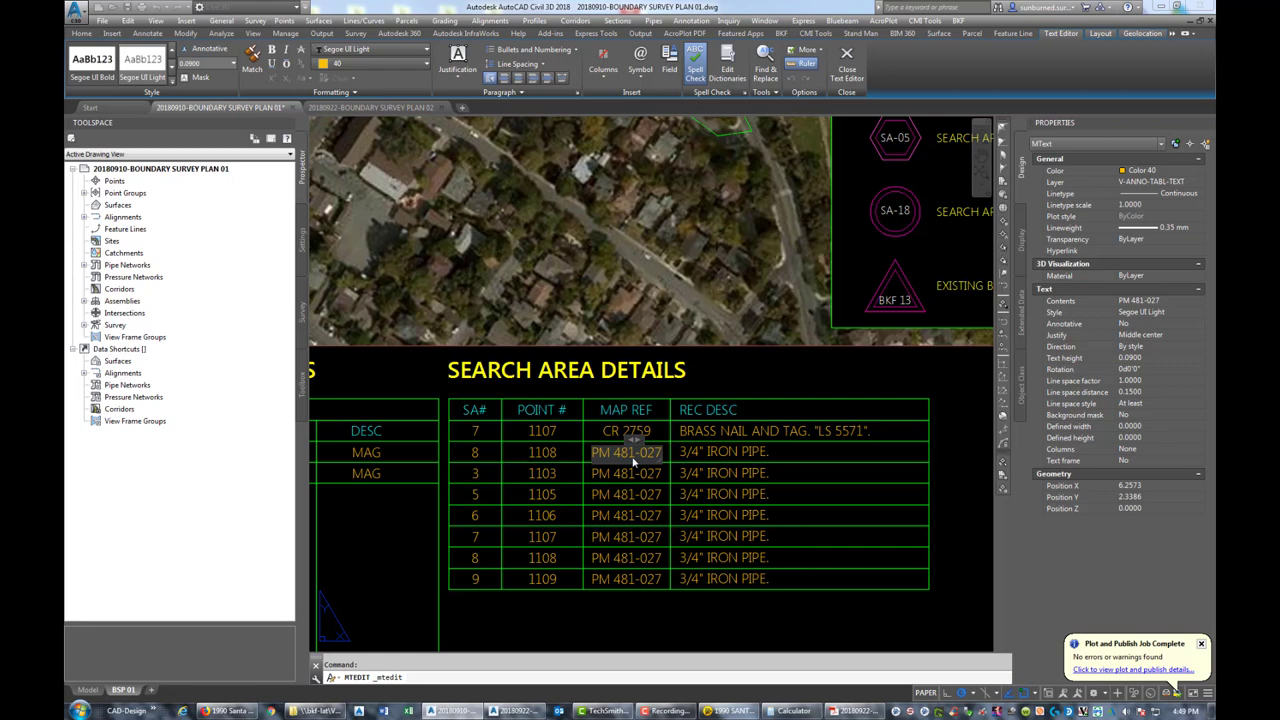
key("BackSpace")
key("BackSpace")
key("BackSpace")
key("BackSpace")
key("BackSpace")
key("BackSpace")
key("BackSpace")
key("BackSpace")
key("BackSpace")
key("BackSpace")
type("RS 38-068")
left_click(752, 454)
Delete the row-8 IRON PIPE description and copy row 7's BRASS NAIL text into its place
left_click(746, 454)
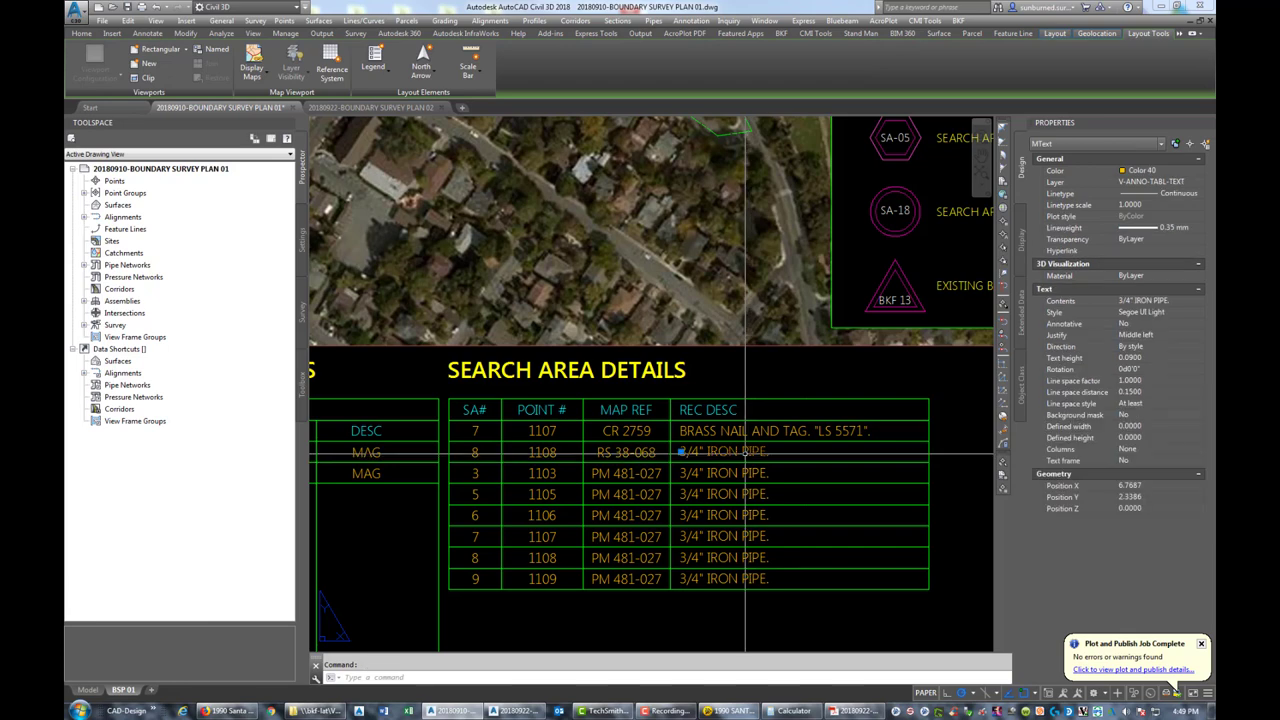
key("Delete")
type("co")
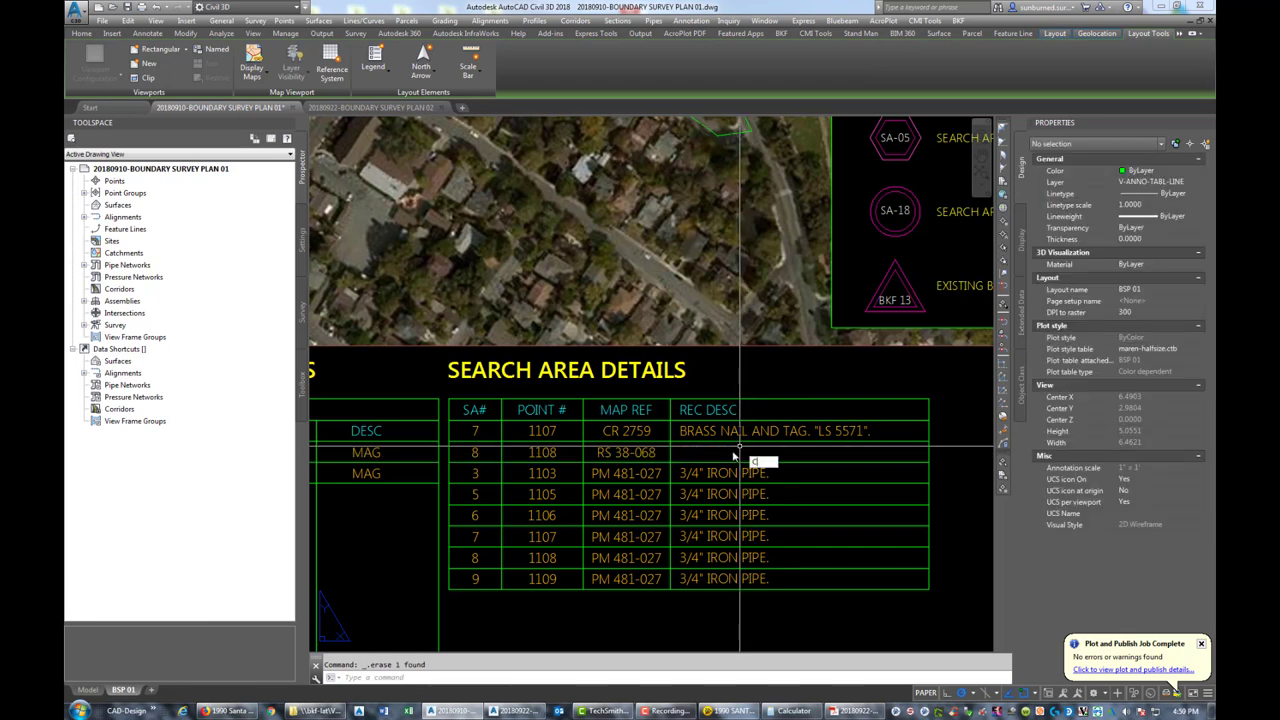
key("space")
left_click(715, 432)
key("space")
left_click(670, 442)
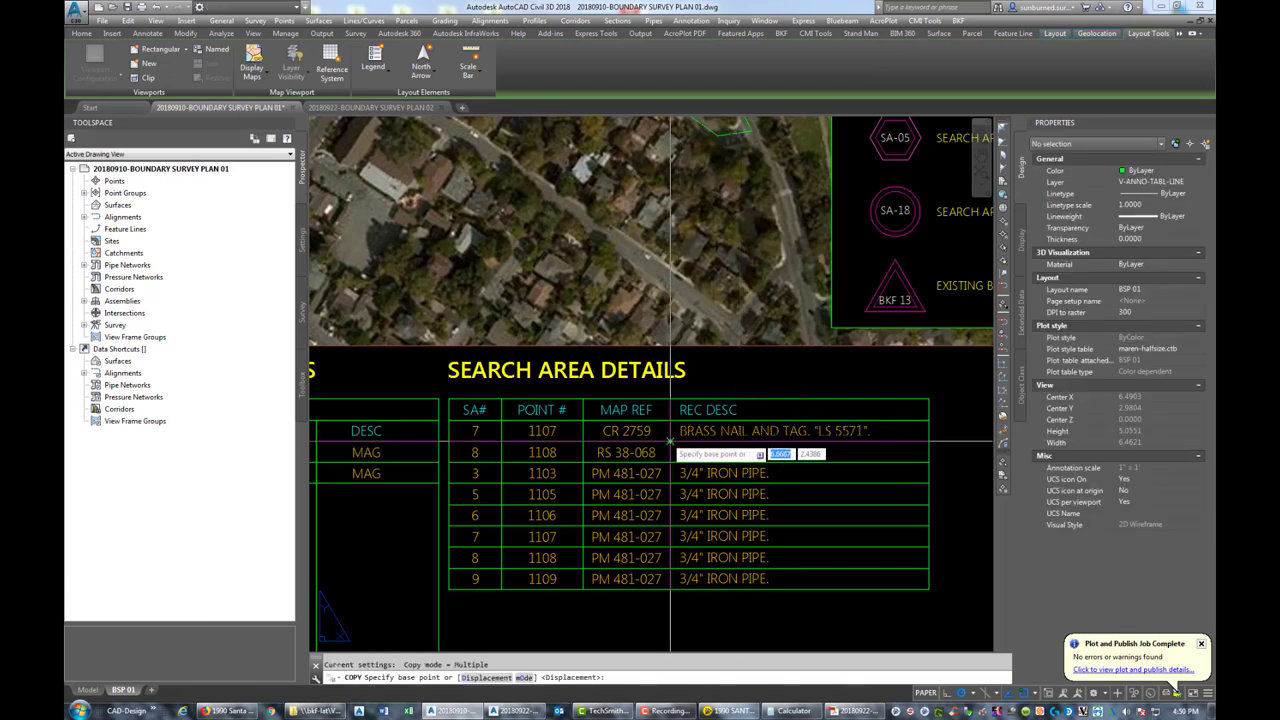
left_click(670, 462)
key("Escape")
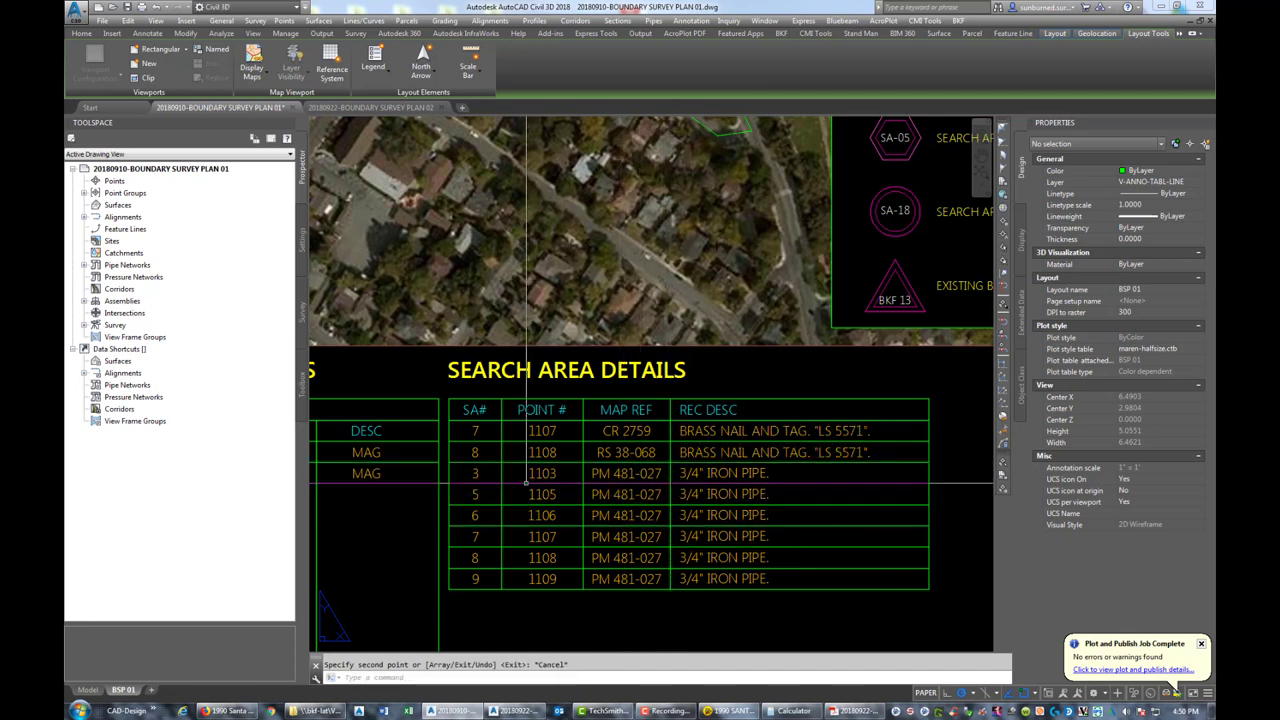
Select the SA# 3 value, cancelling an accidental grip stretch
left_click(477, 473)
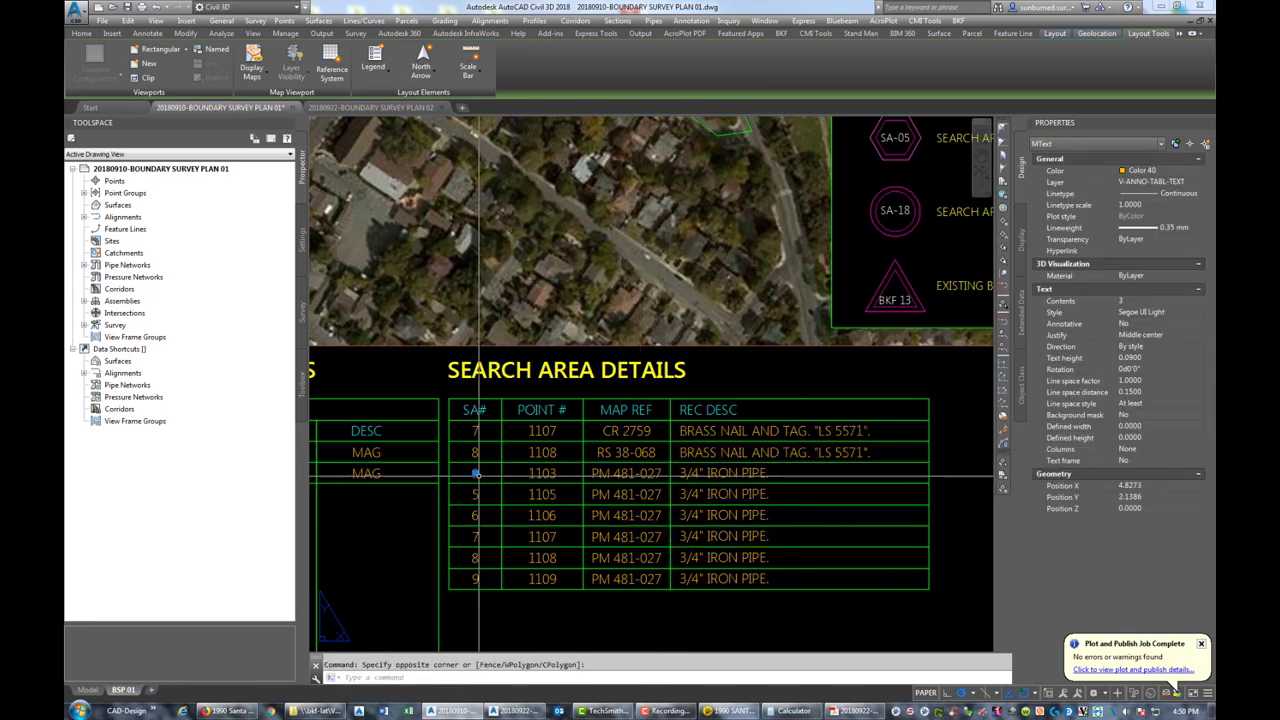
left_click(495, 473)
left_click(475, 473)
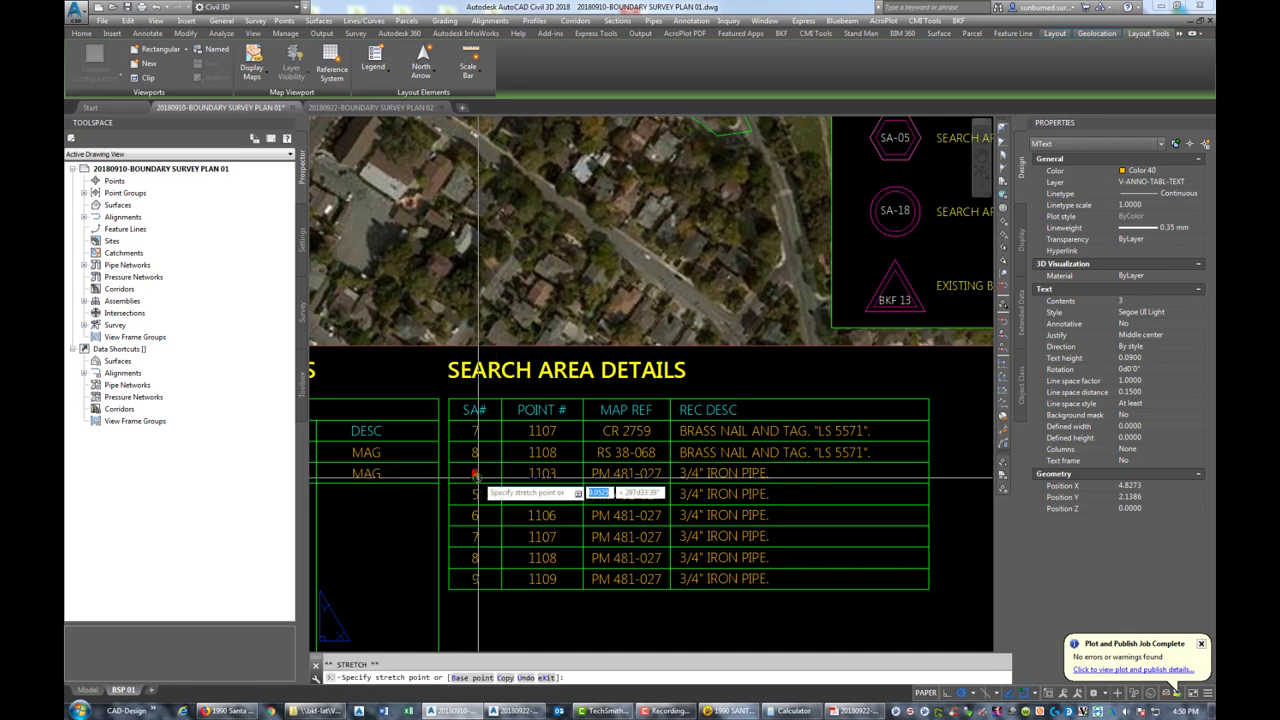
key("Escape")
key("Escape")
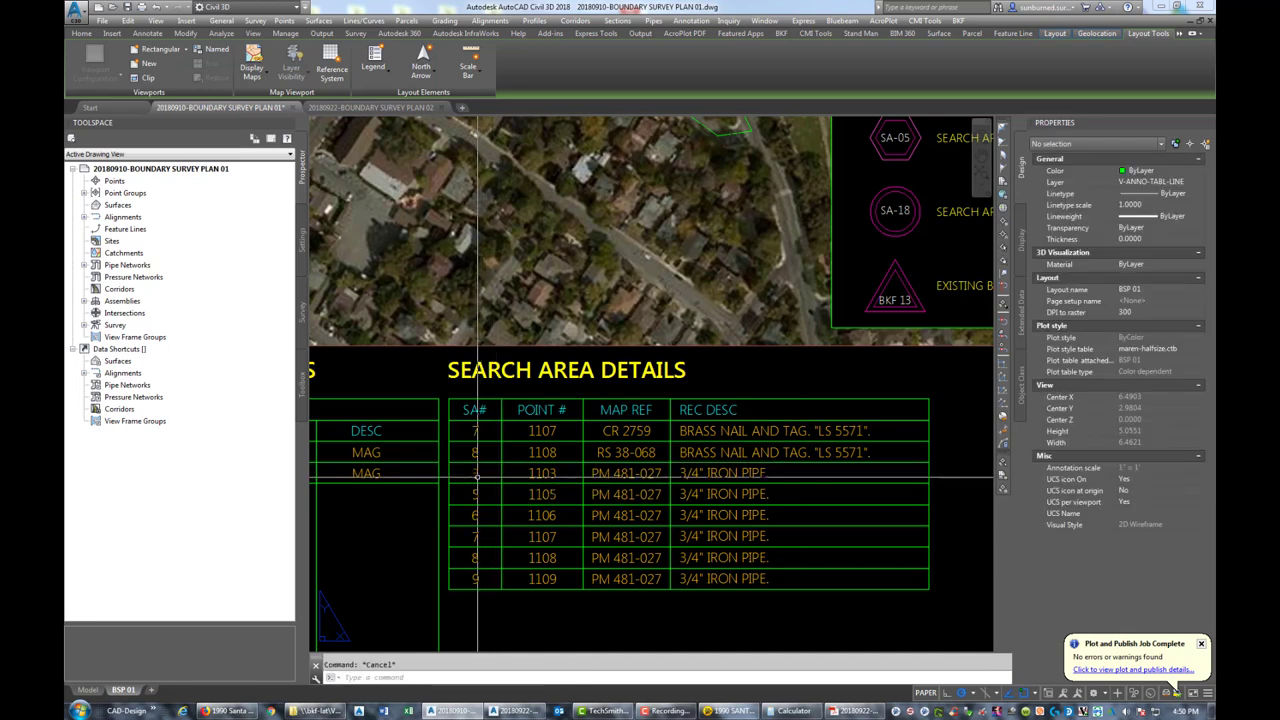
Change the third row's SA# to 9 and point number from 1103 to 1109
double_click(477, 474)
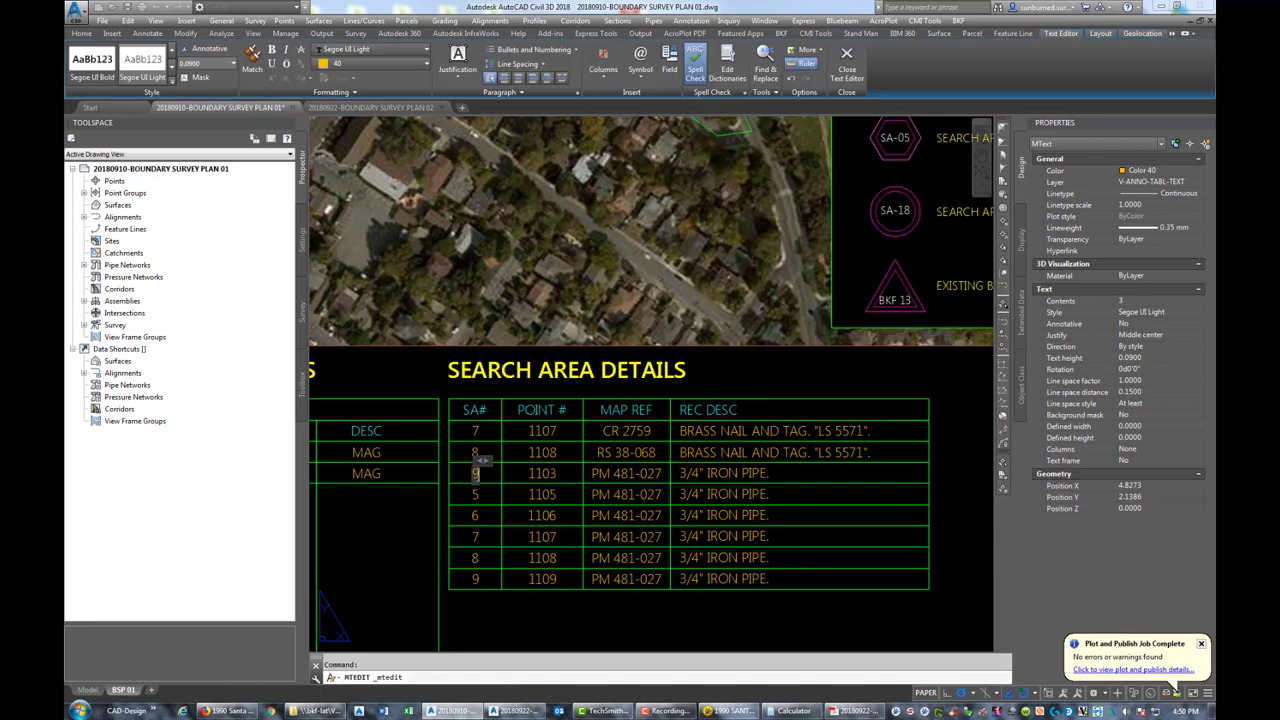
left_click(545, 475)
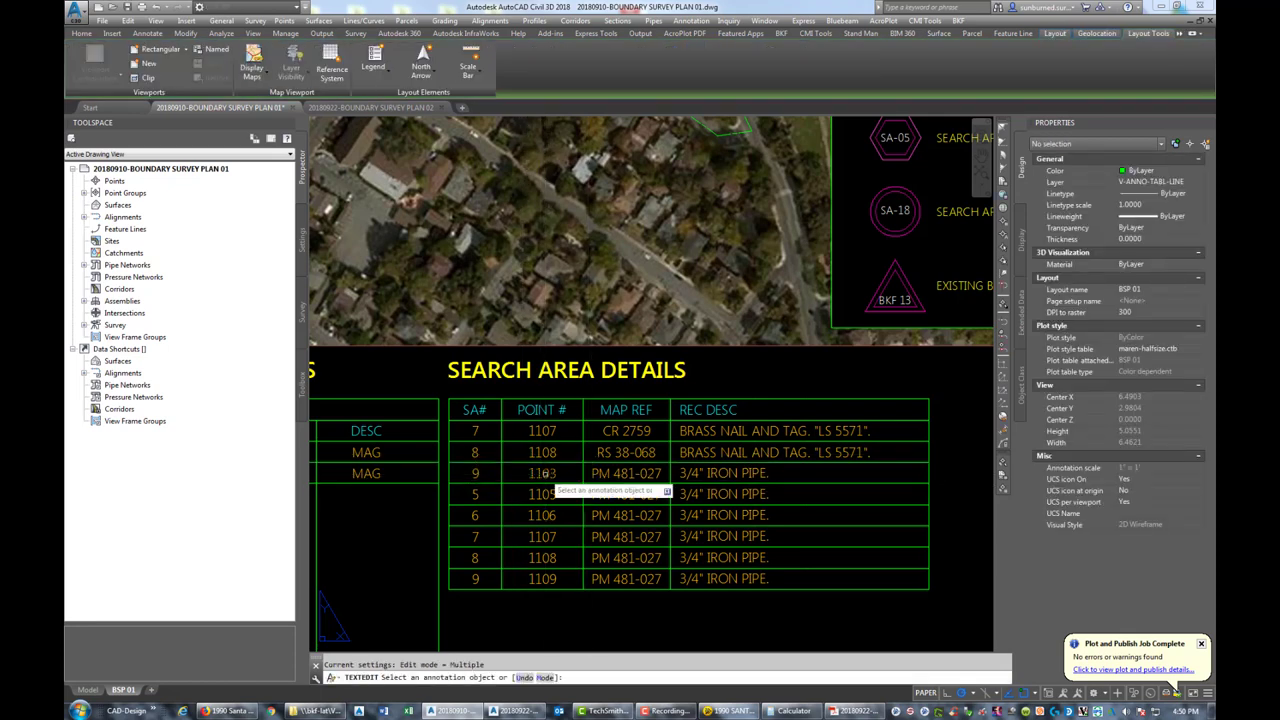
left_click(541, 473)
type("1109")
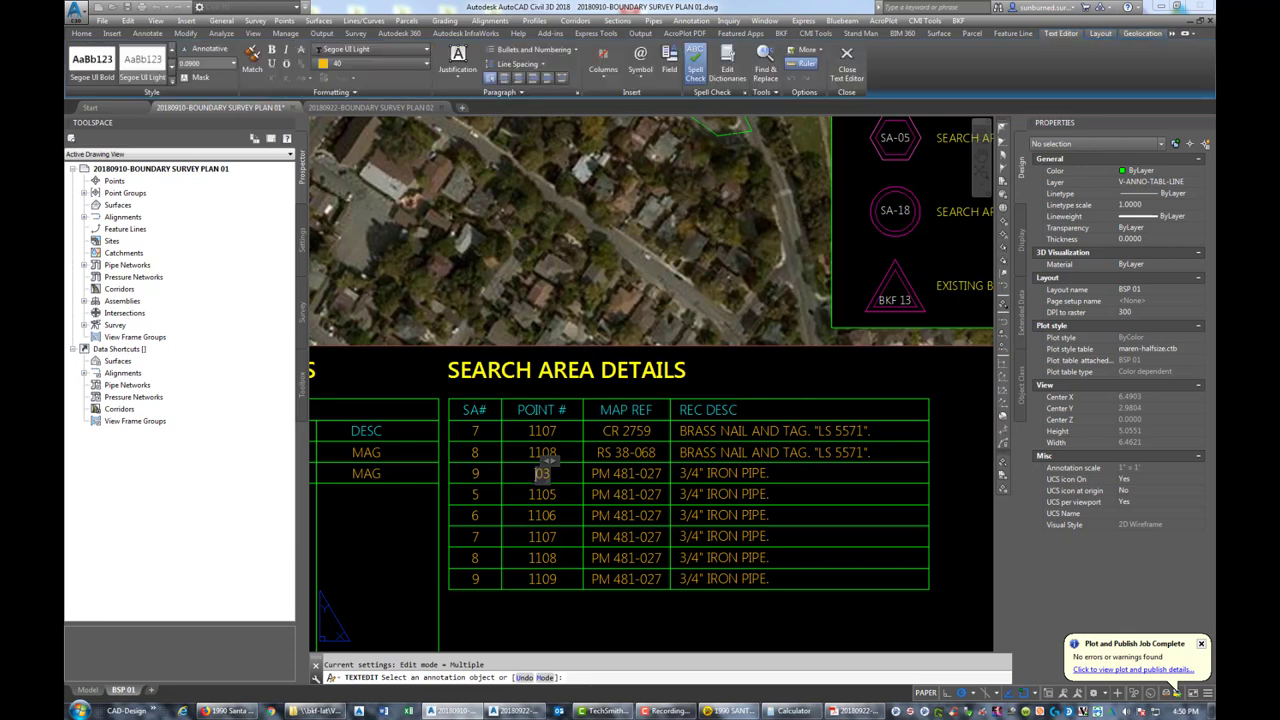
Replace the third row's PM 481-027 map reference with RS 38-068
left_click(591, 475)
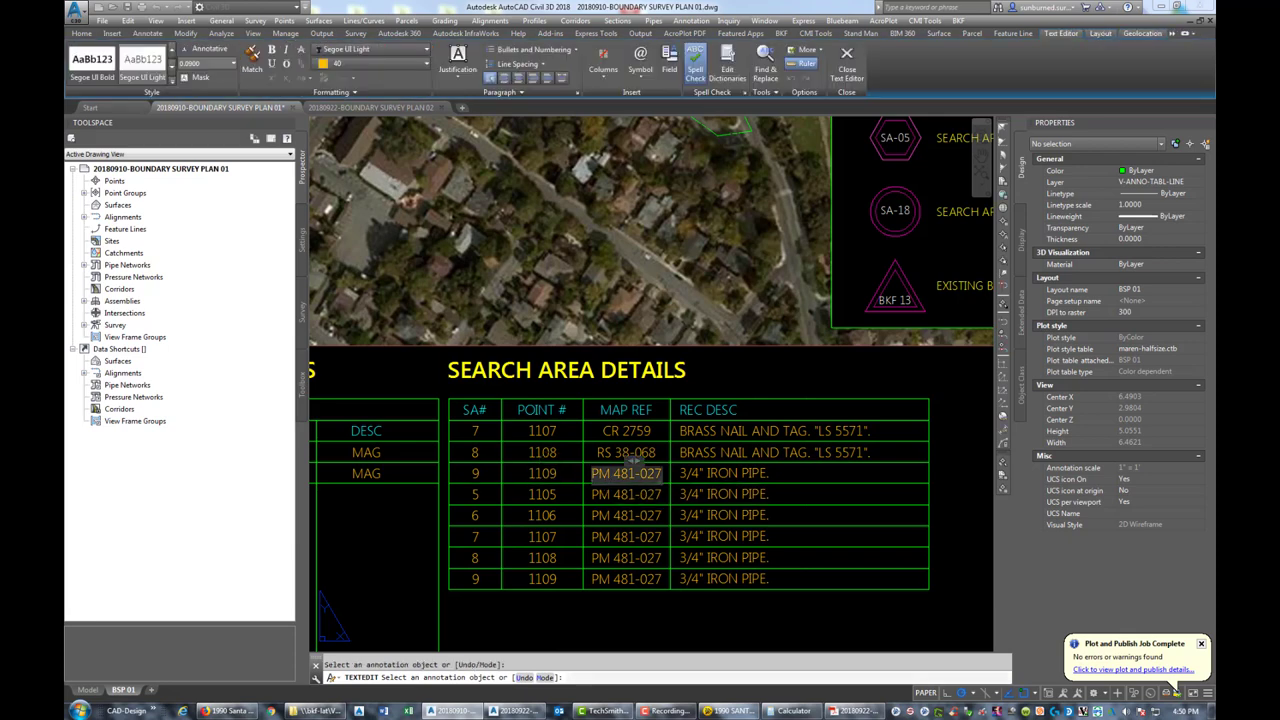
type("RS")
key("Delete")
key("Delete")
key("Delete")
key("Delete")
key("Delete")
key("Delete")
key("Delete")
key("Delete")
key("Delete")
key("Delete")
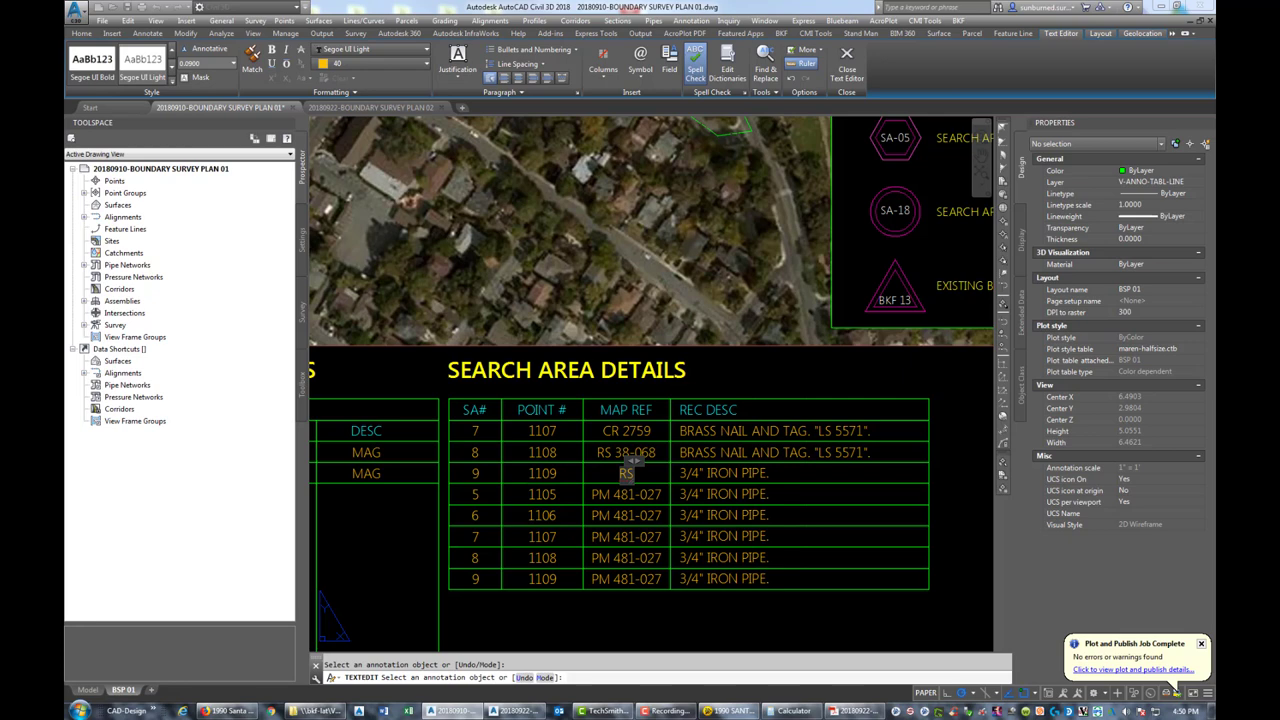
type("38-068")
Change the third row's description from iron pipe to 6"X6" CONCRETE MONUMENT
left_click(769, 473)
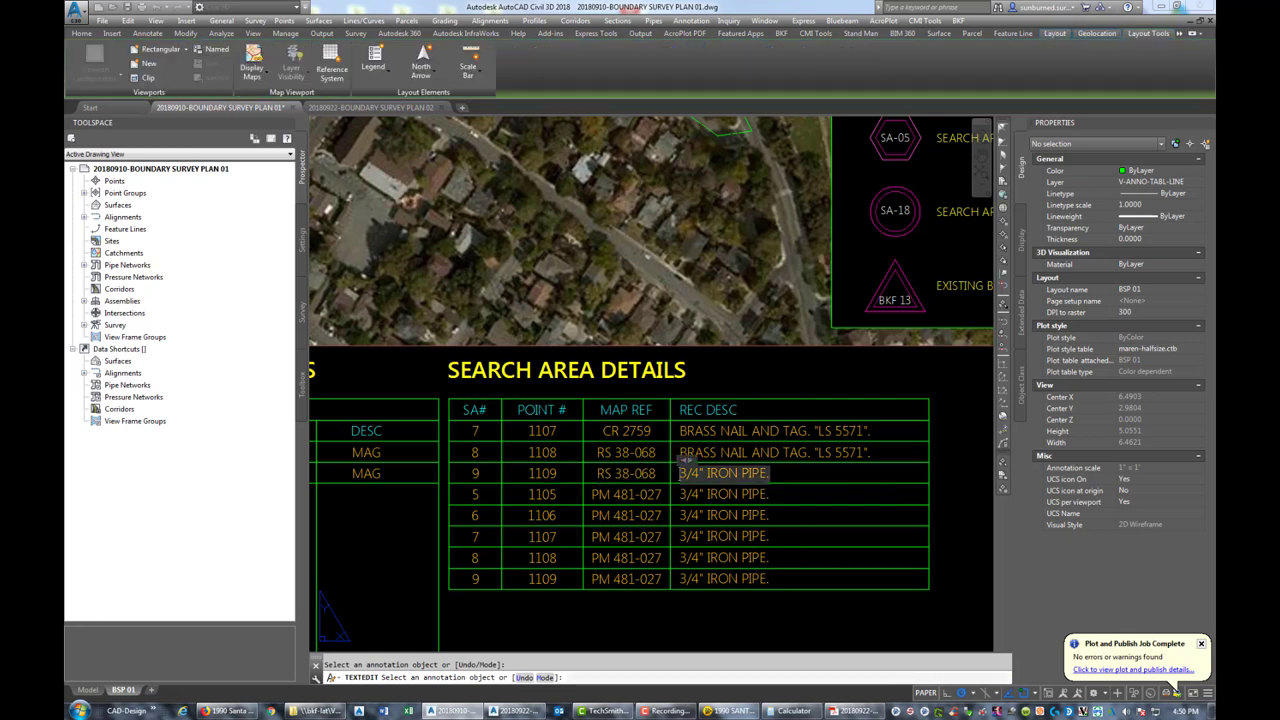
type("6")
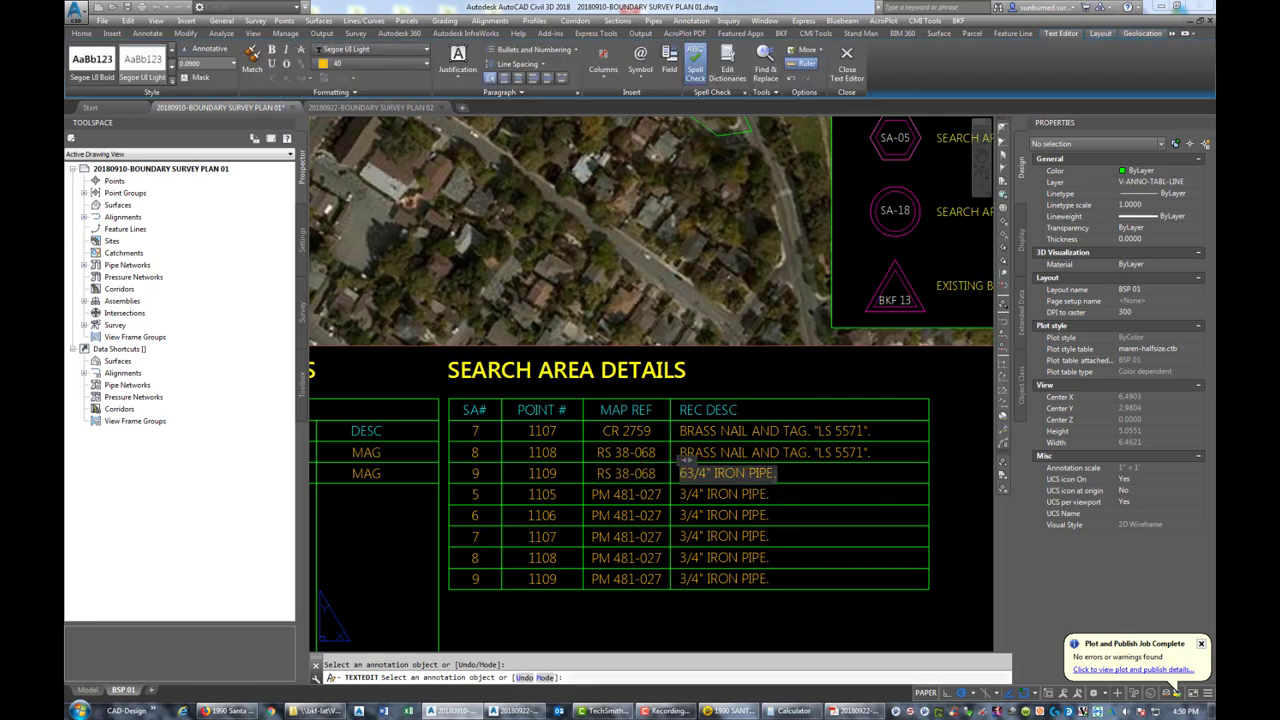
type("\"")
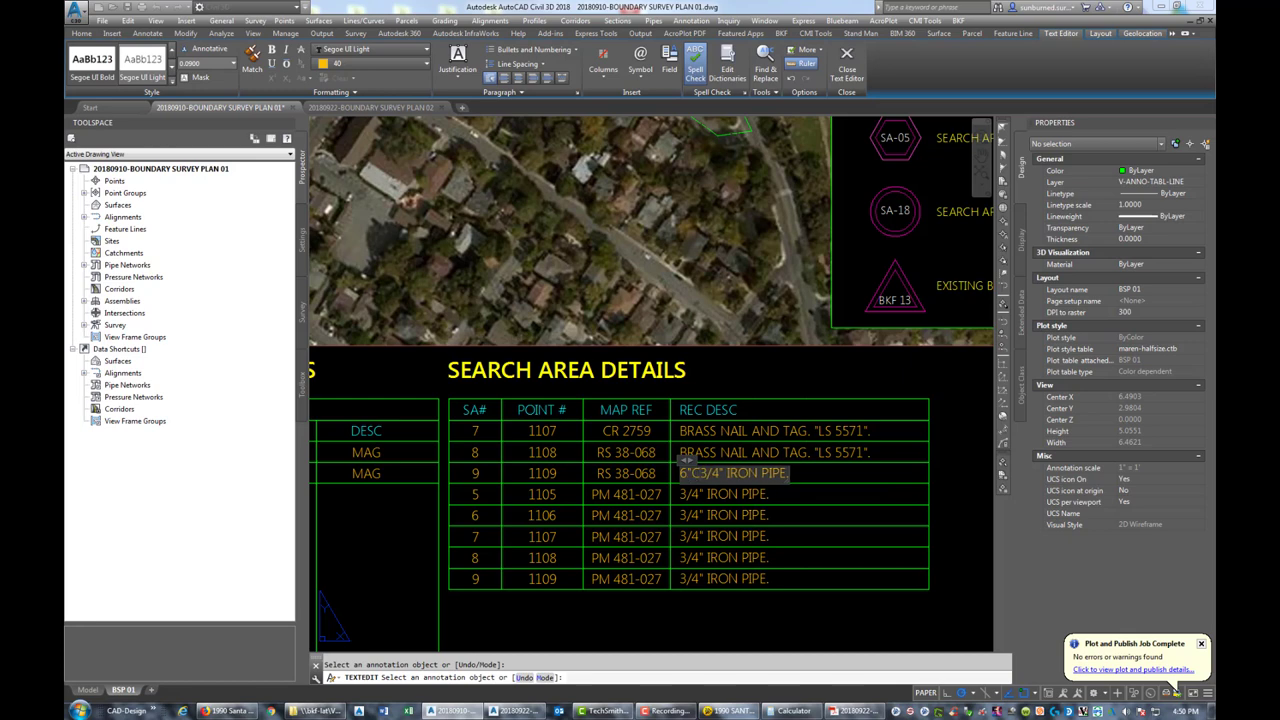
key("BackSpace")
type("X6\"")
key("Delete")
key("Delete")
key("Delete")
key("Delete")
key("Delete")
key("Delete")
key("Delete")
key("Delete")
key("Delete")
key("Delete")
key("Delete")
key("Delete")
key("Delete")
key("Delete")
key("Delete")
key("Delete")
type("COP")
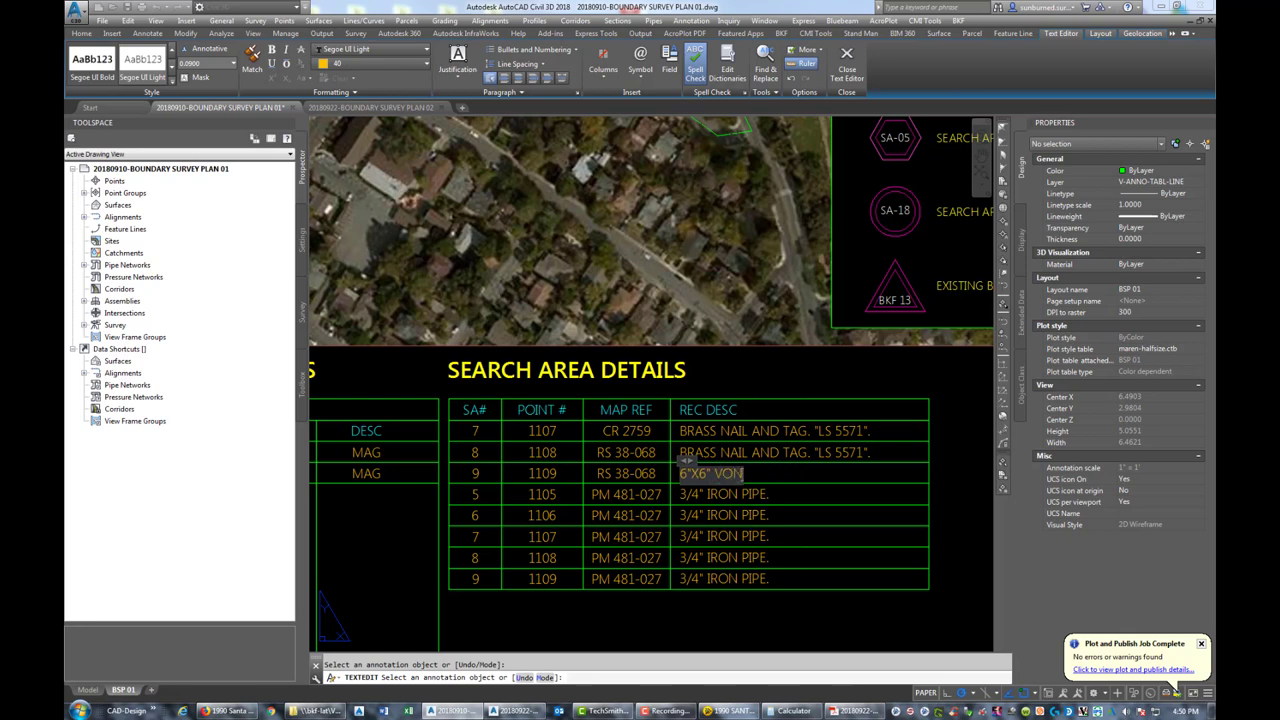
key("BackSpace")
type("NCRETE MONU")
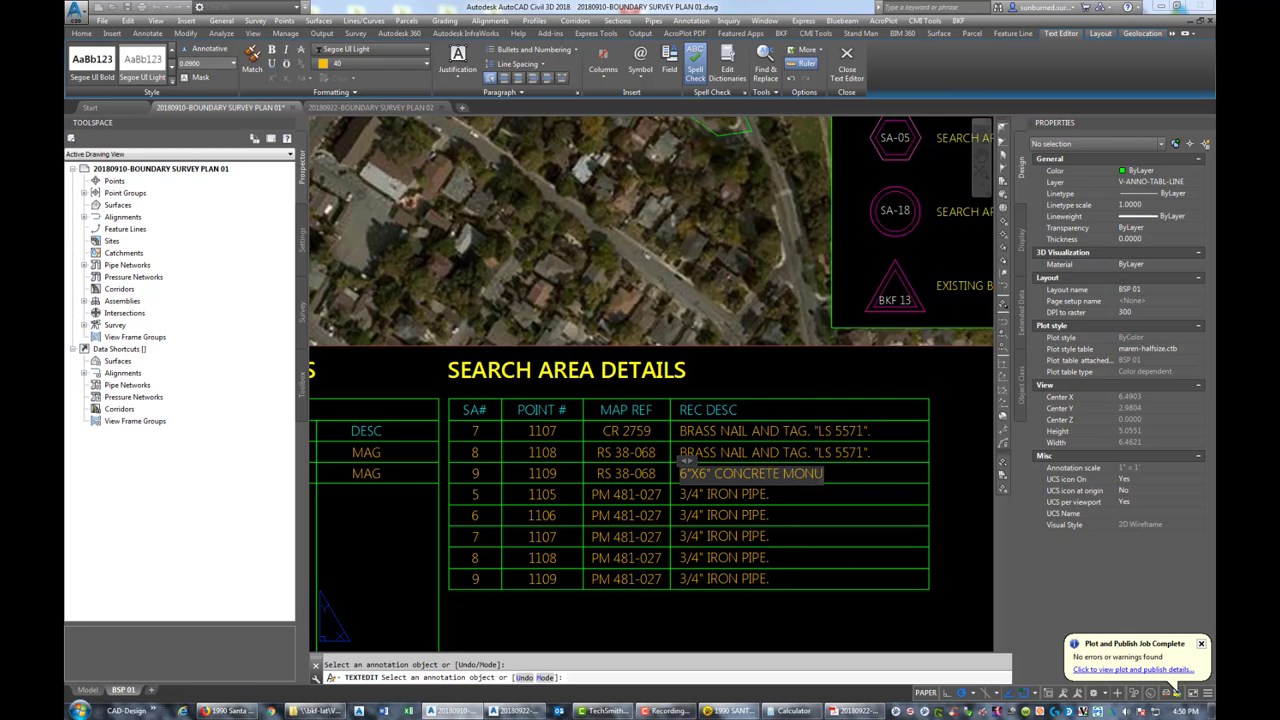
type("MENT.")
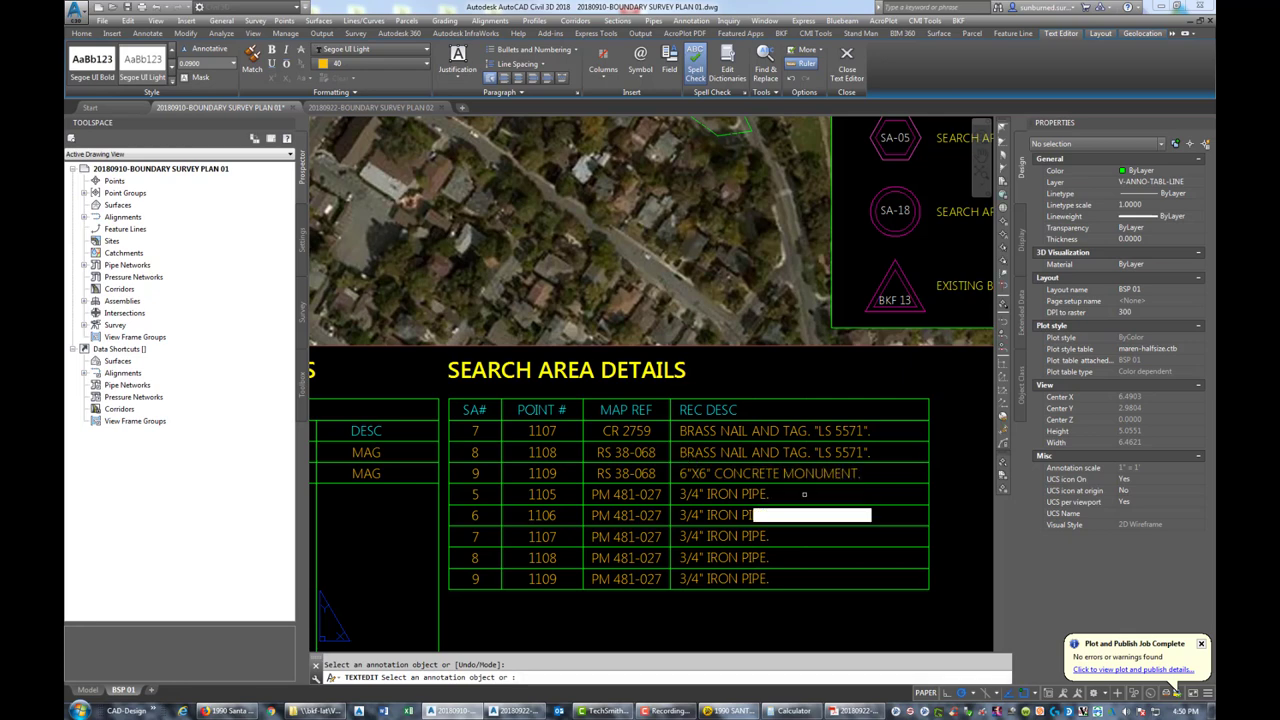
left_click(798, 500)
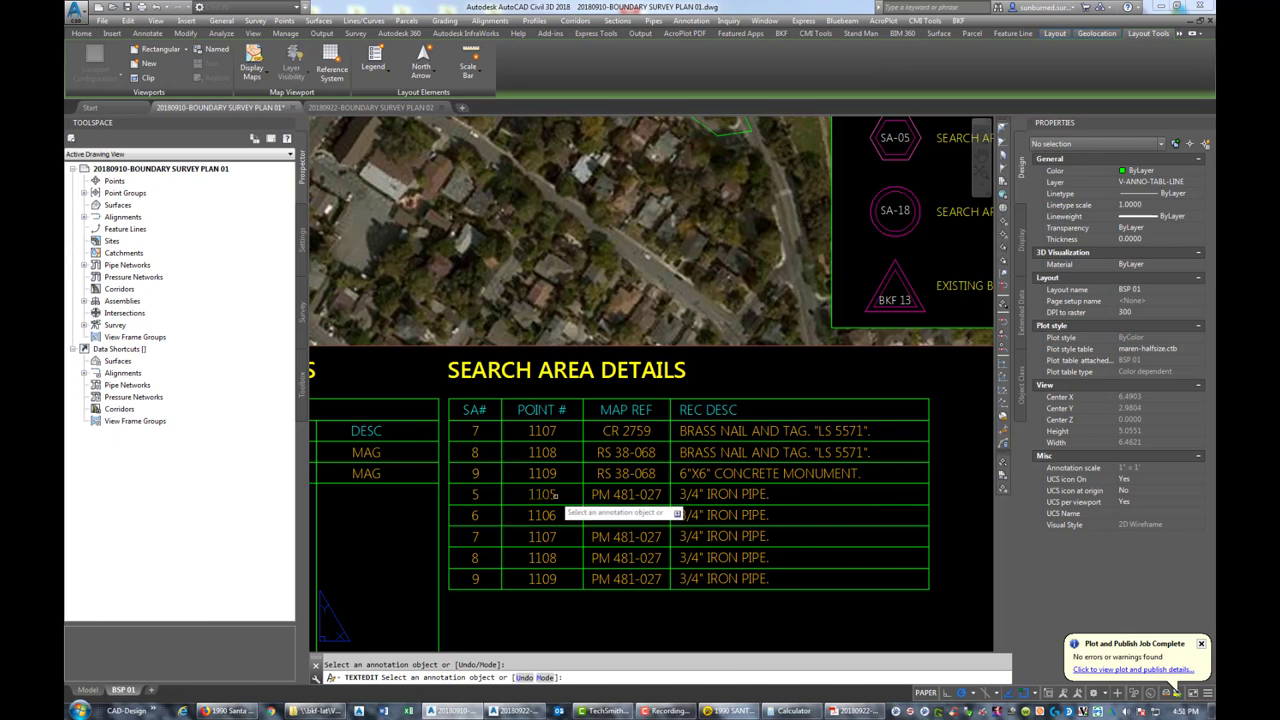
Change the fourth row's SA# 5 to 10 and point number 1105 to 1110
left_click(476, 496)
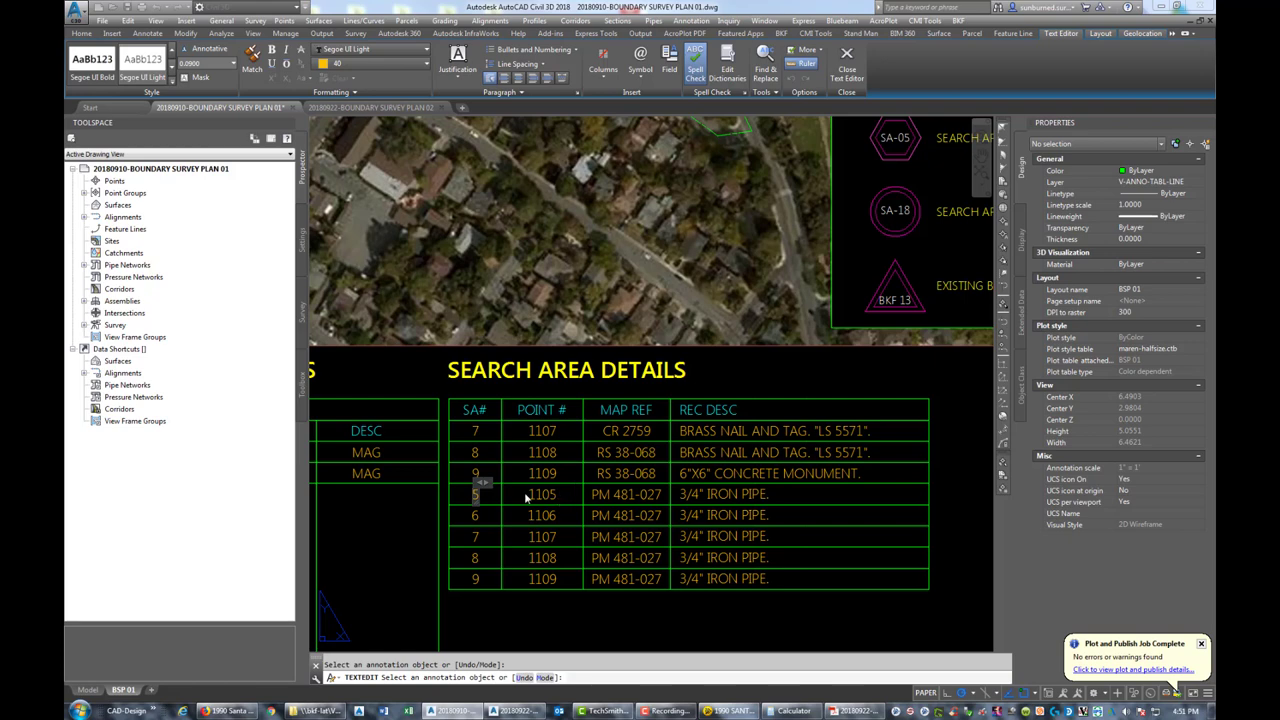
type("10")
key("Delete")
left_click(554, 505)
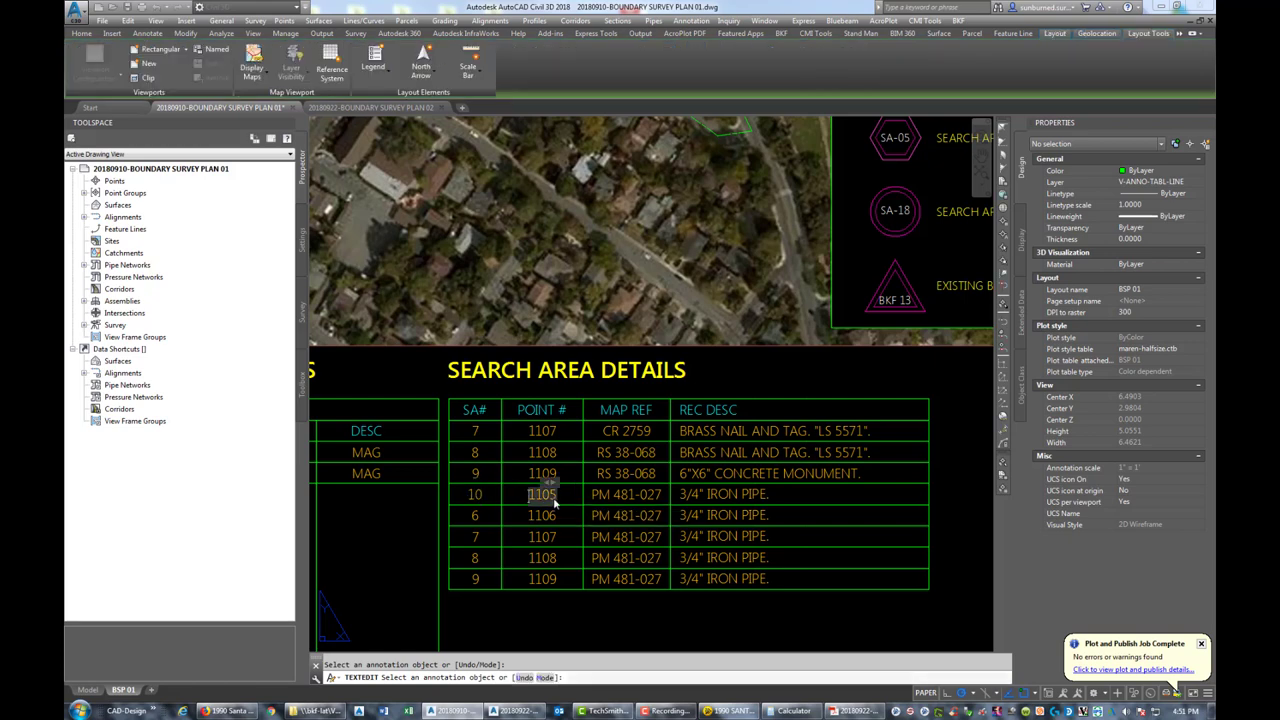
double_click(554, 505)
key("BackSpace")
key("BackSpace")
type("10")
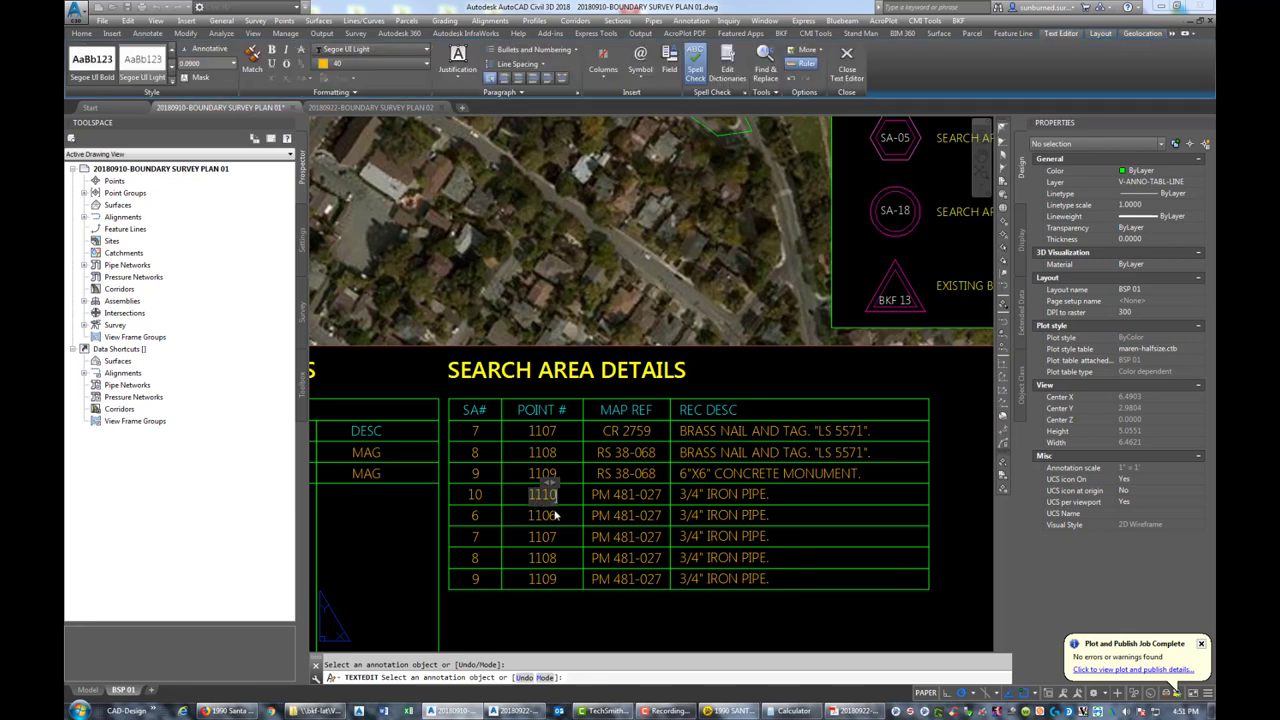
left_click(626, 507)
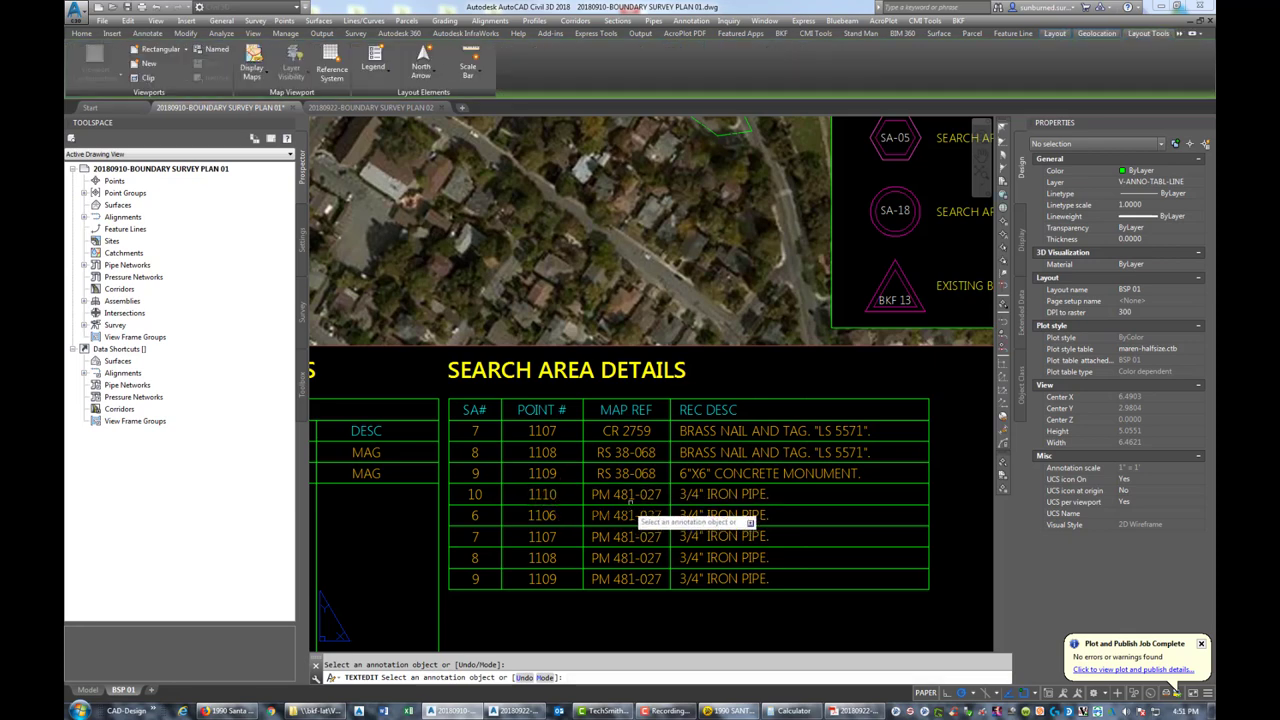
key("Escape")
Select the outdated PM 481-027 map references in the lower table rows
left_click(624, 494)
left_click(620, 515)
left_click(617, 533)
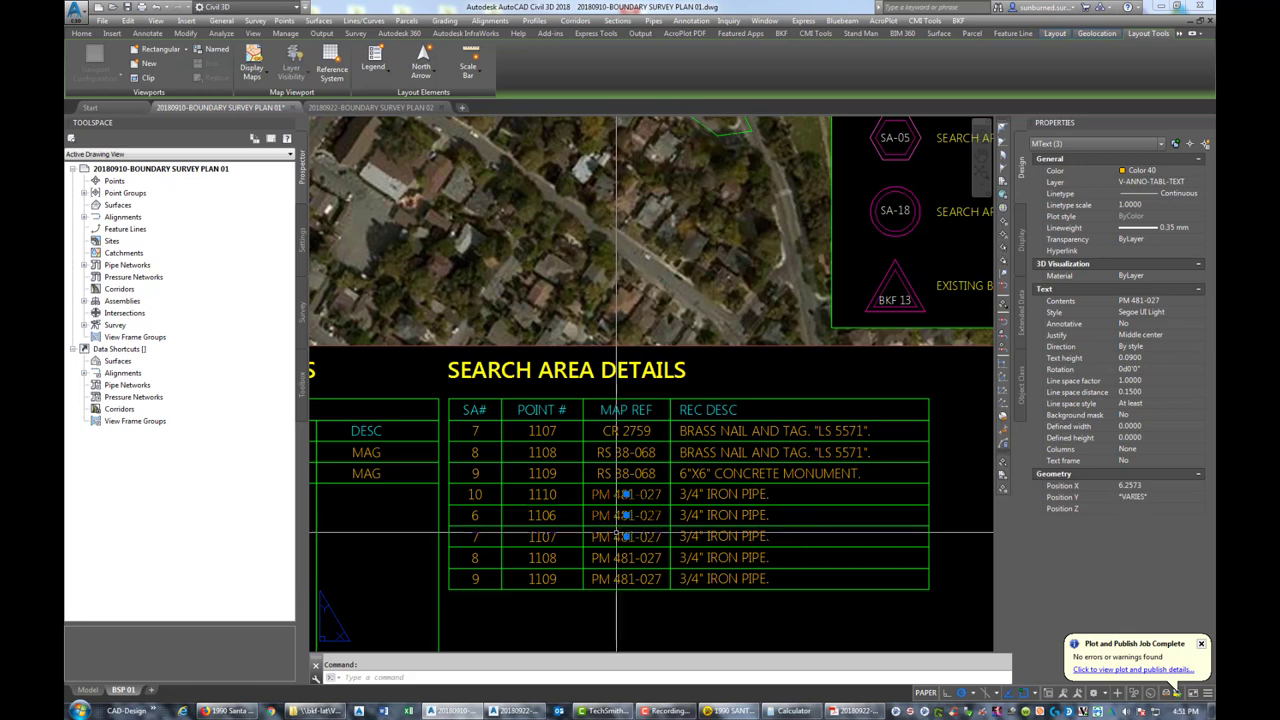
left_click(614, 556)
Delete the five PM 481-027 references and choose the RS 38-068 text for copying
left_click(600, 576)
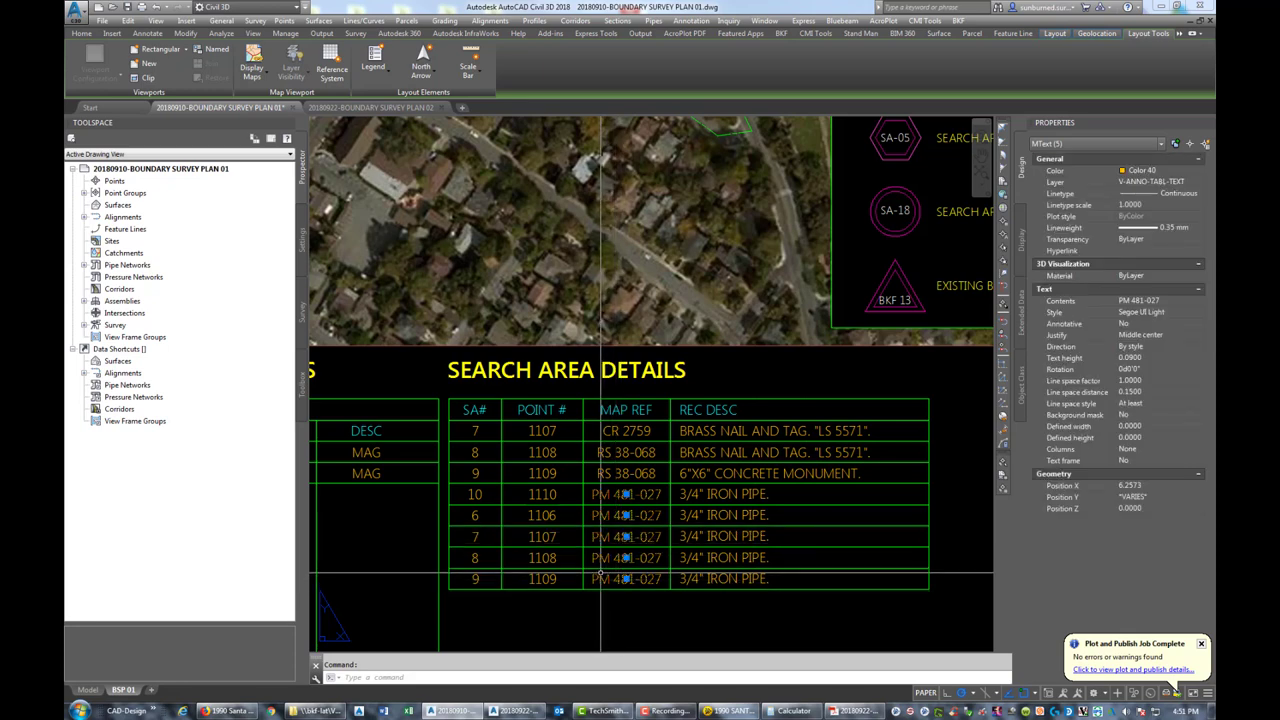
key("Delete")
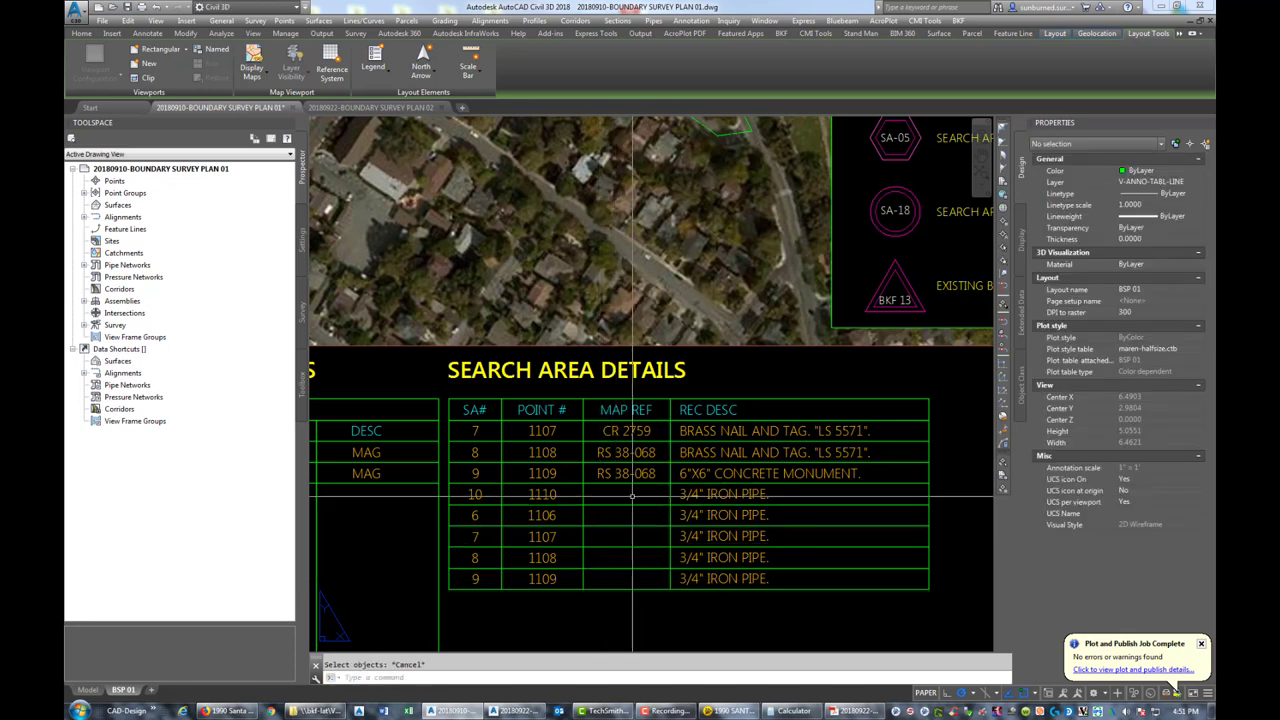
type("co")
key("Return")
left_click(597, 473)
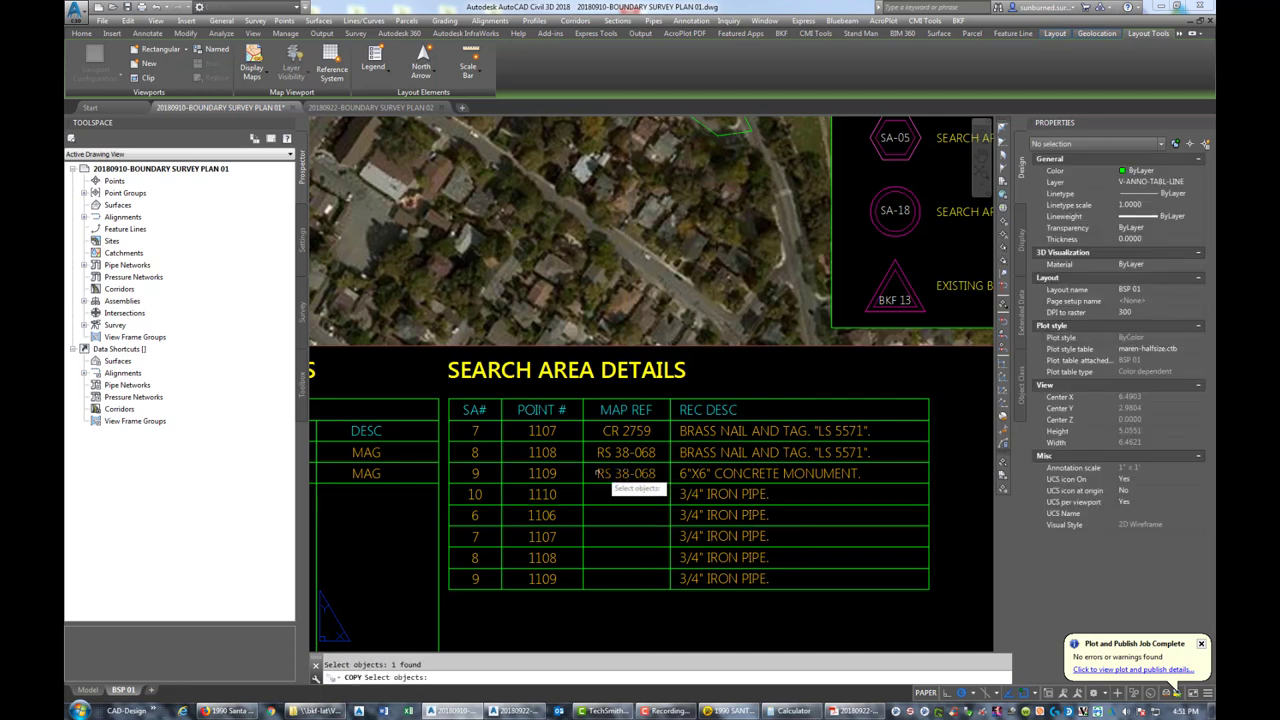
key("Return")
Place copies of RS 38-068 in the SA# 10, 6, 7, 8 and last rows
left_click(583, 484)
left_click(583, 505)
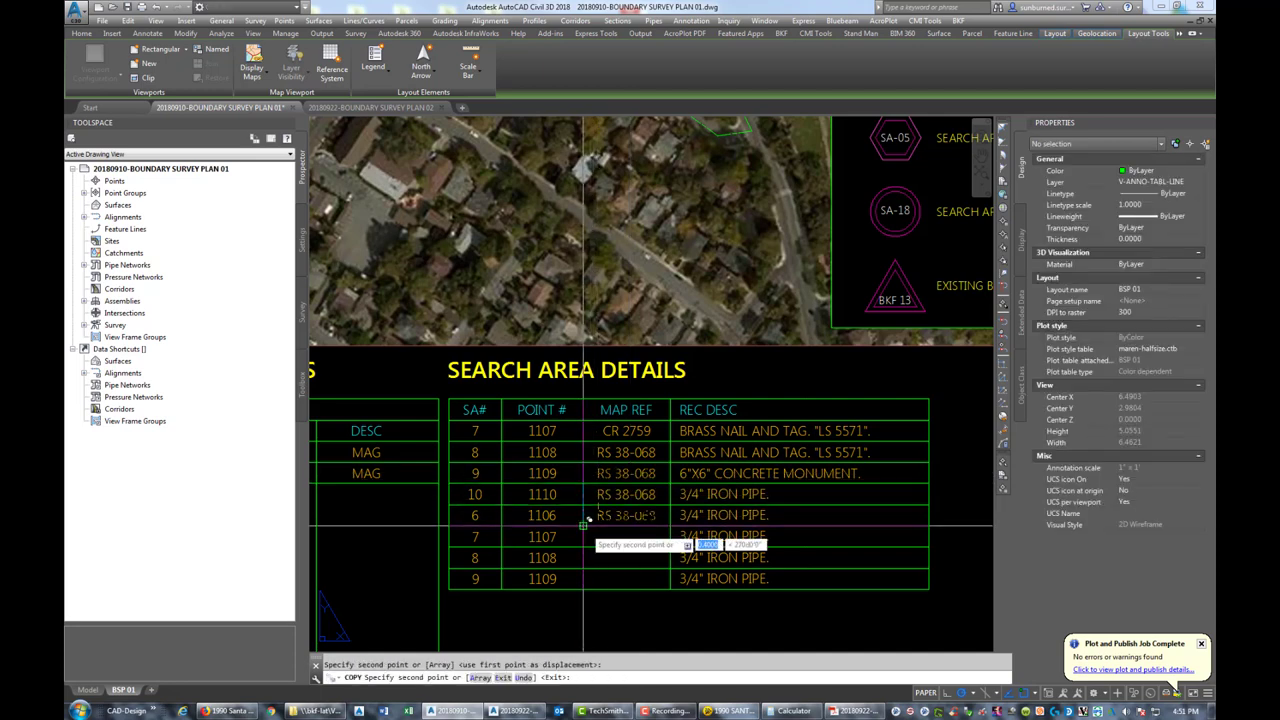
left_click(583, 526)
left_click(583, 547)
left_click(584, 568)
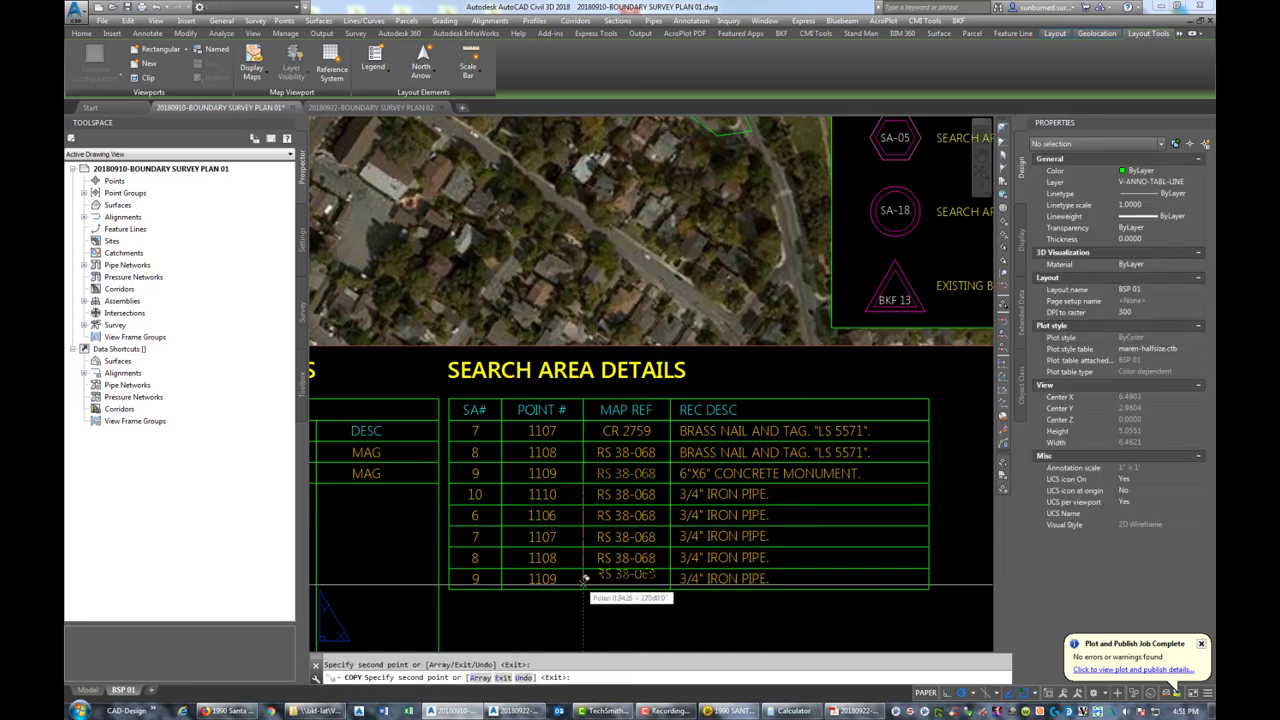
left_click(584, 588)
key("Escape")
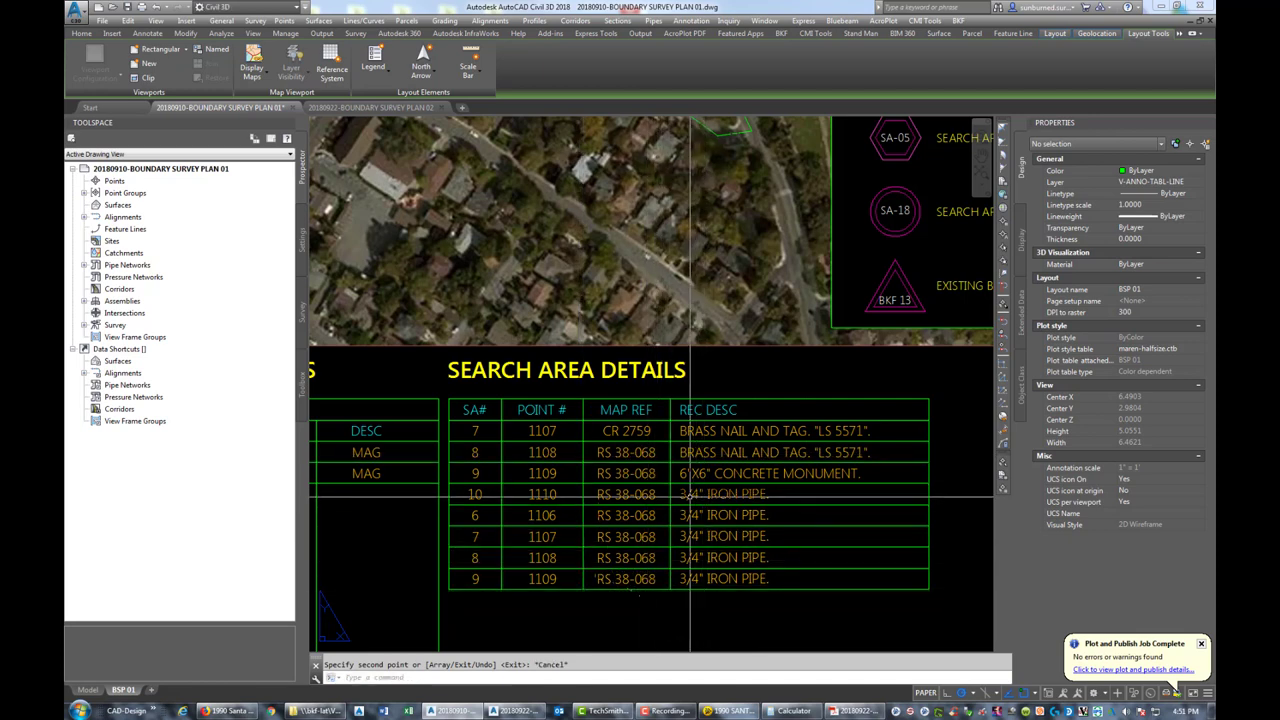
left_click(735, 495)
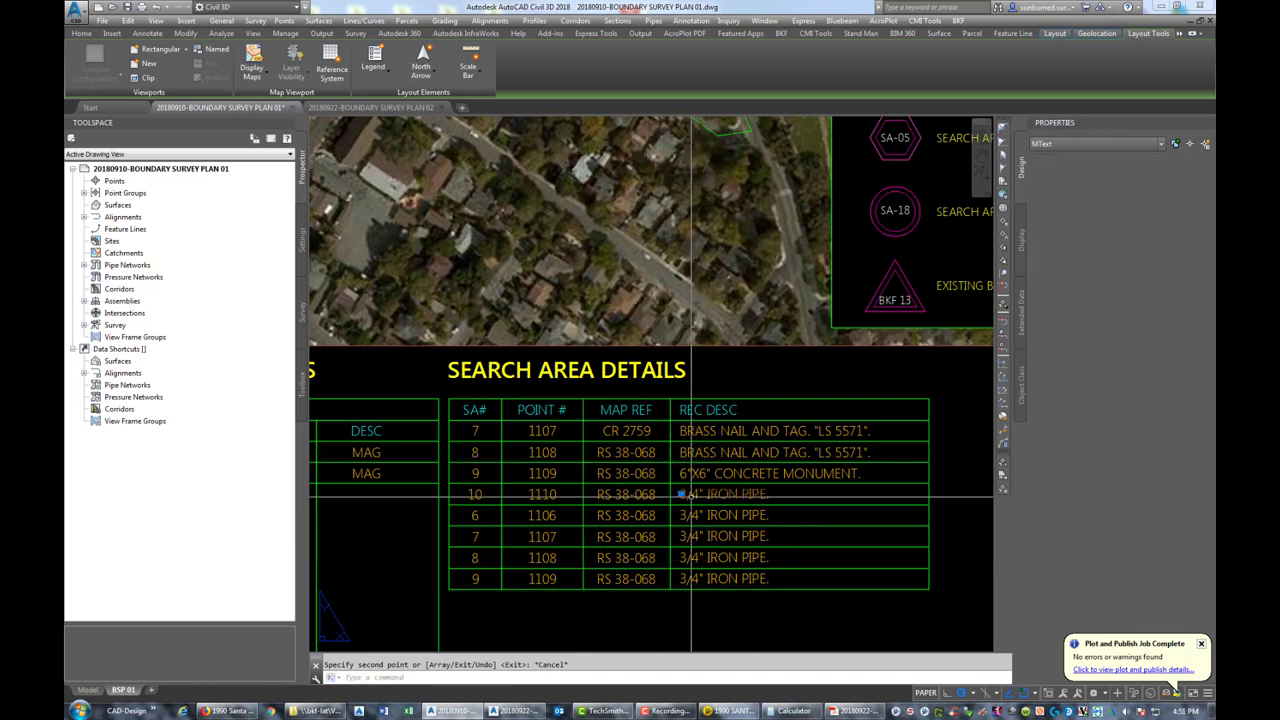
Replace row 10's iron pipe description with ALUMINUM NAIL AND TAG. plus the licence number
double_click(757, 497)
key("BackSpace")
key("BackSpace")
key("BackSpace")
key("BackSpace")
key("BackSpace")
key("BackSpace")
key("BackSpace")
key("BackSpace")
key("BackSpace")
key("BackSpace")
key("BackSpace")
key("BackSpace")
key("BackSpace")
key("BackSpace")
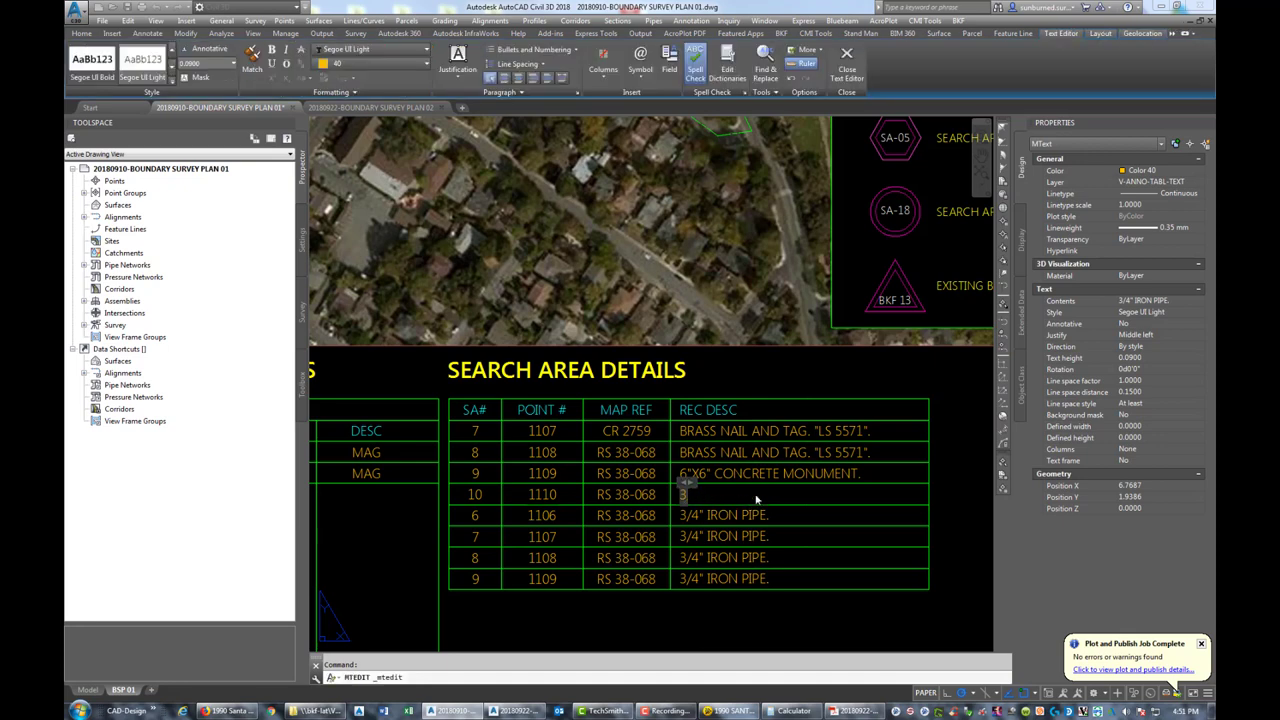
key("BackSpace")
type("ALUMINUM NAIL AND TA")
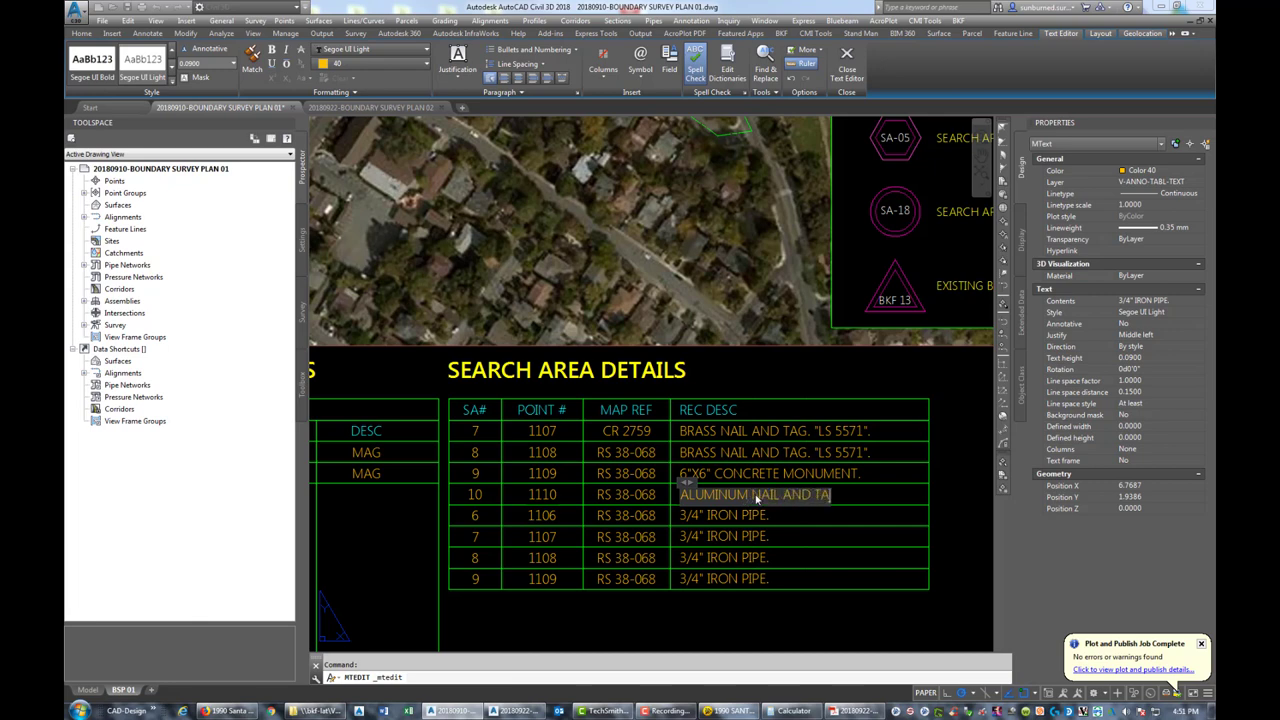
type("G. \"LS 557")
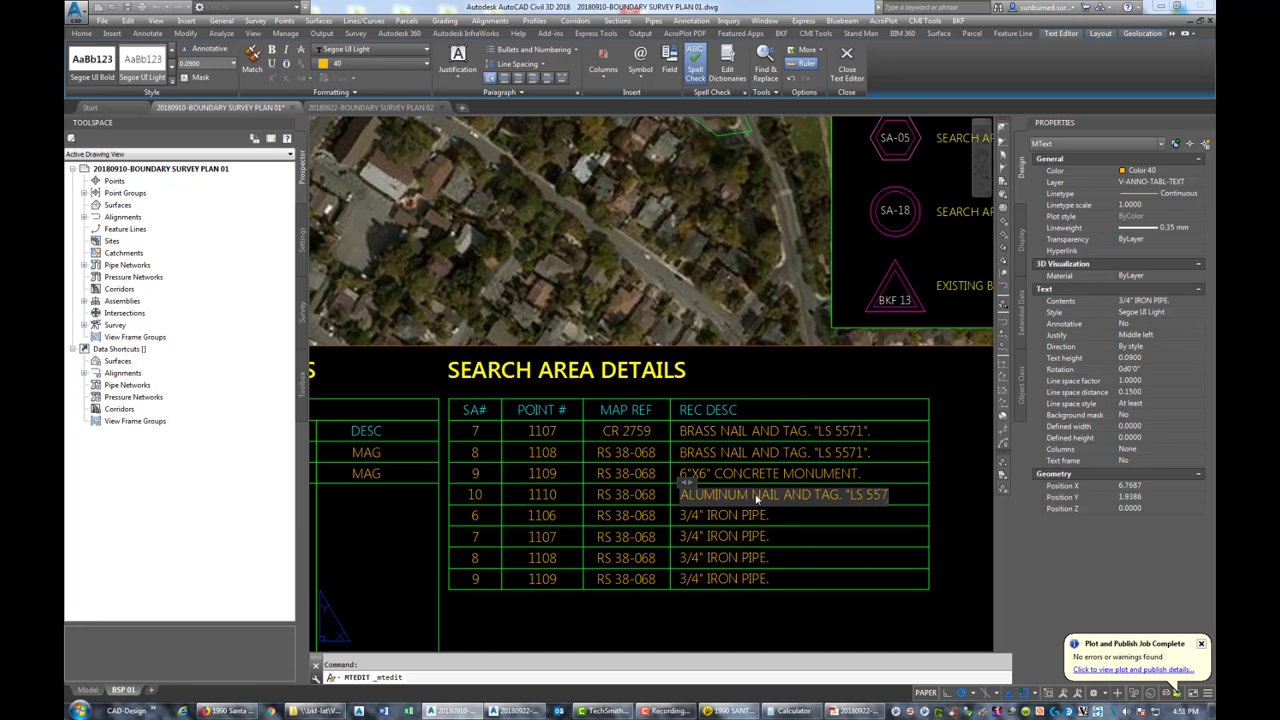
type("1\".")
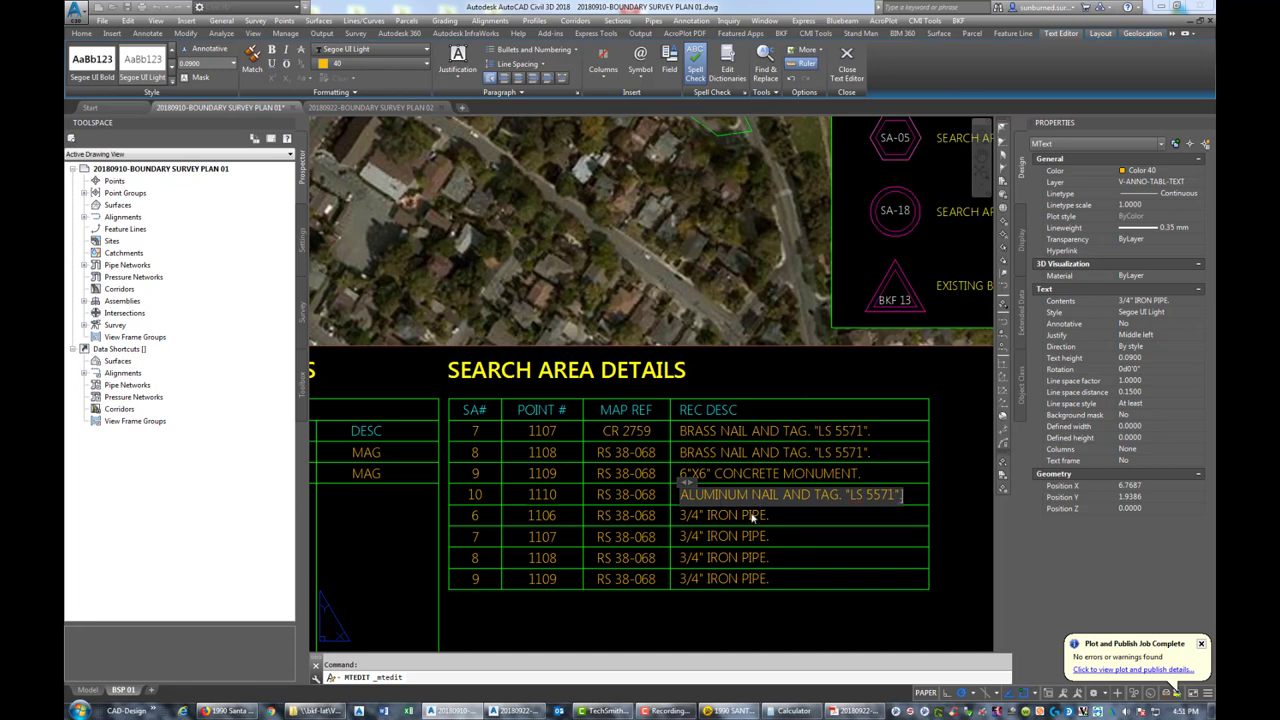
left_click(772, 521)
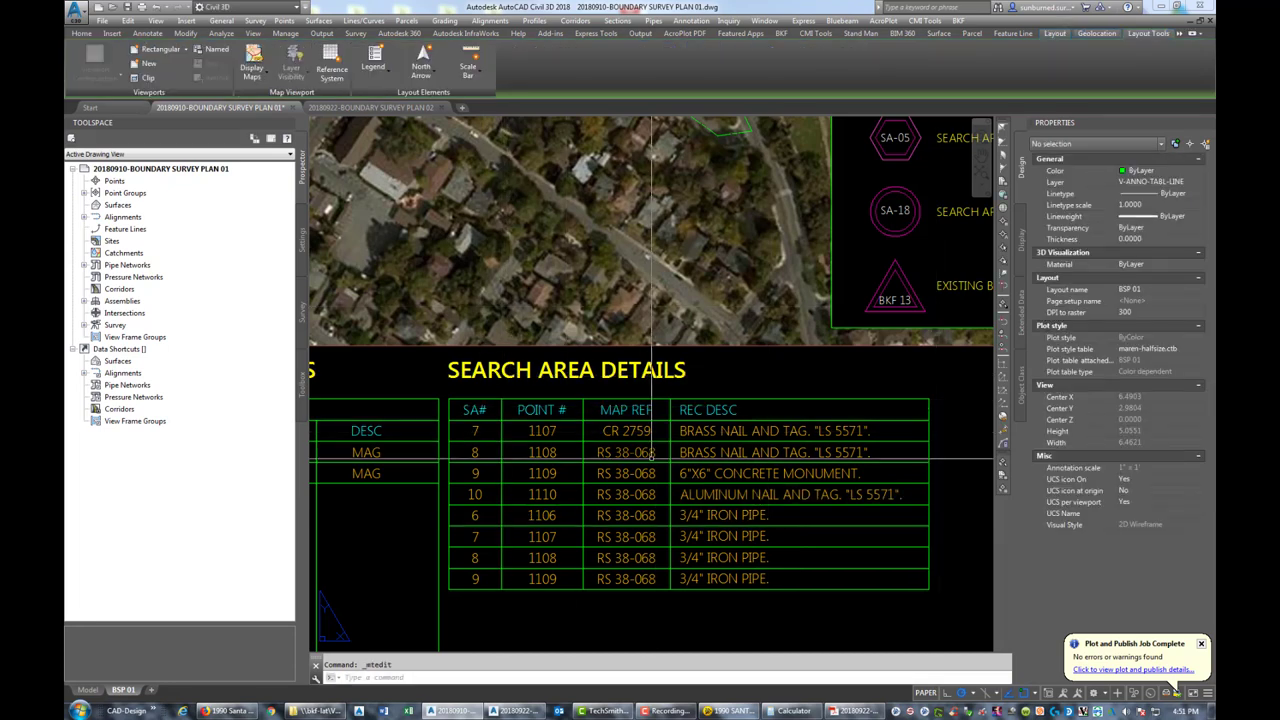
Renumber the row below 10 to SA# 11 with point number 1111
left_click(478, 516)
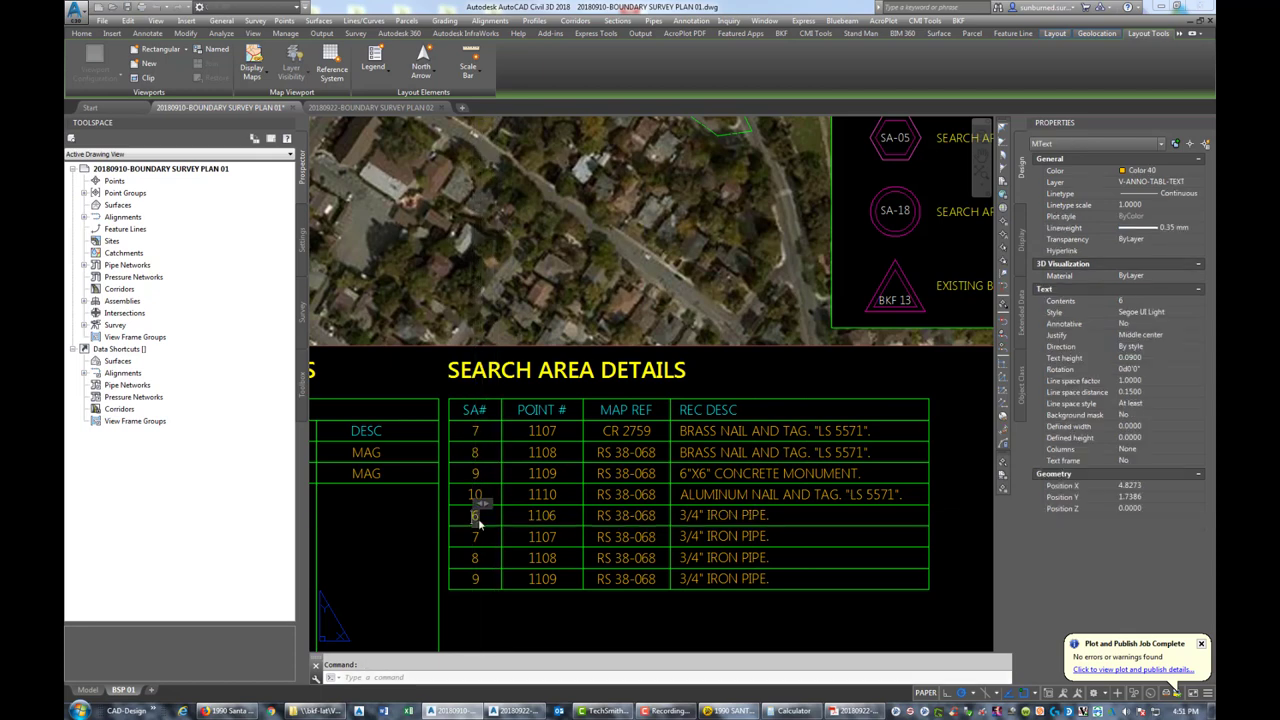
double_click(476, 496)
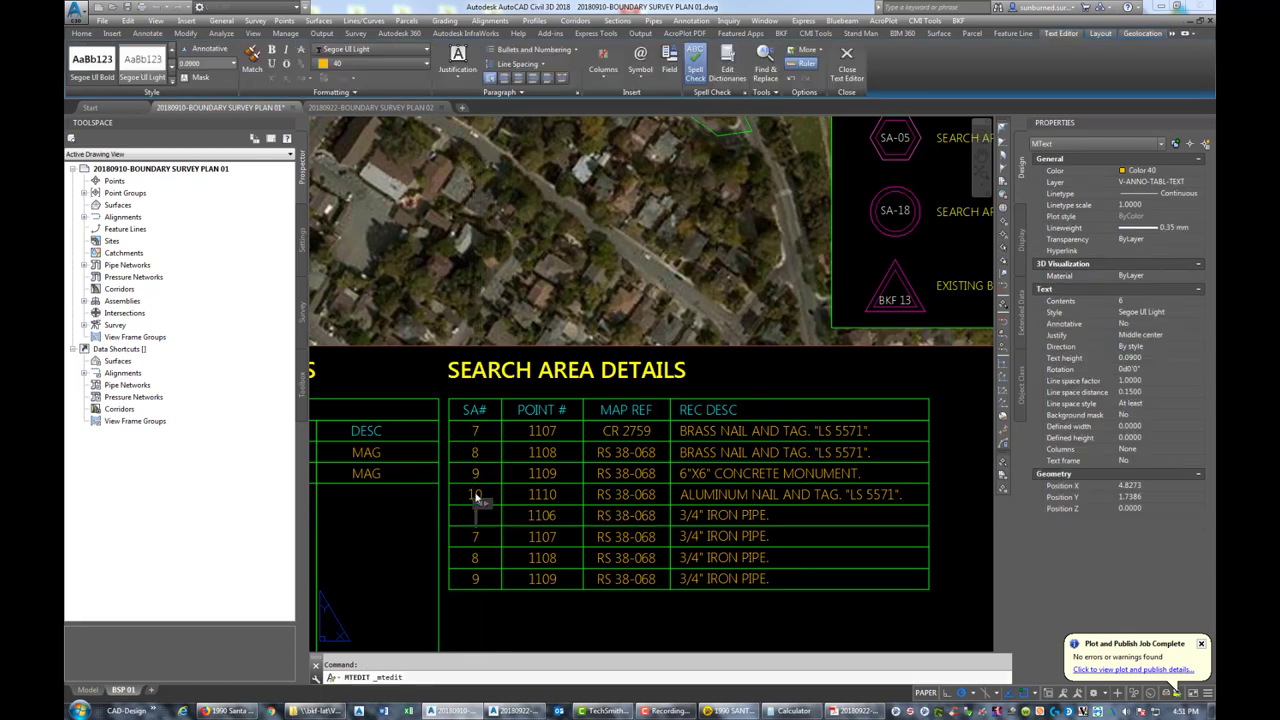
left_click(543, 540)
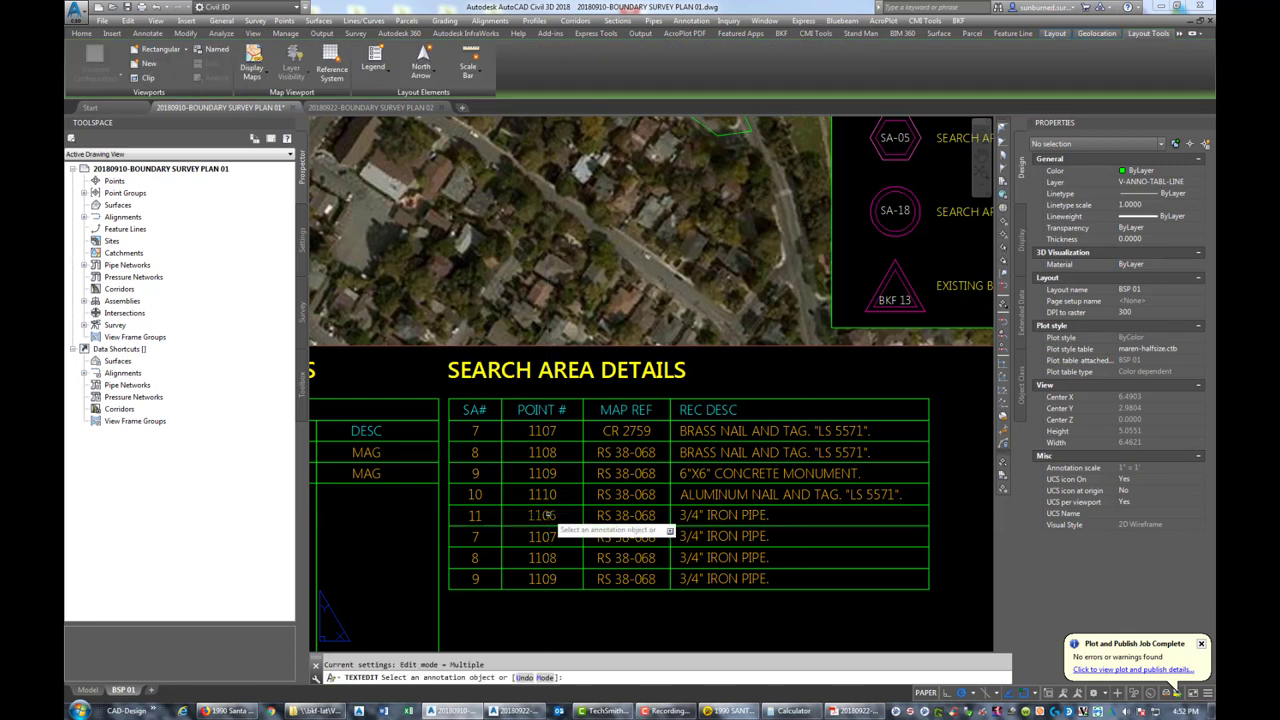
left_click(547, 515)
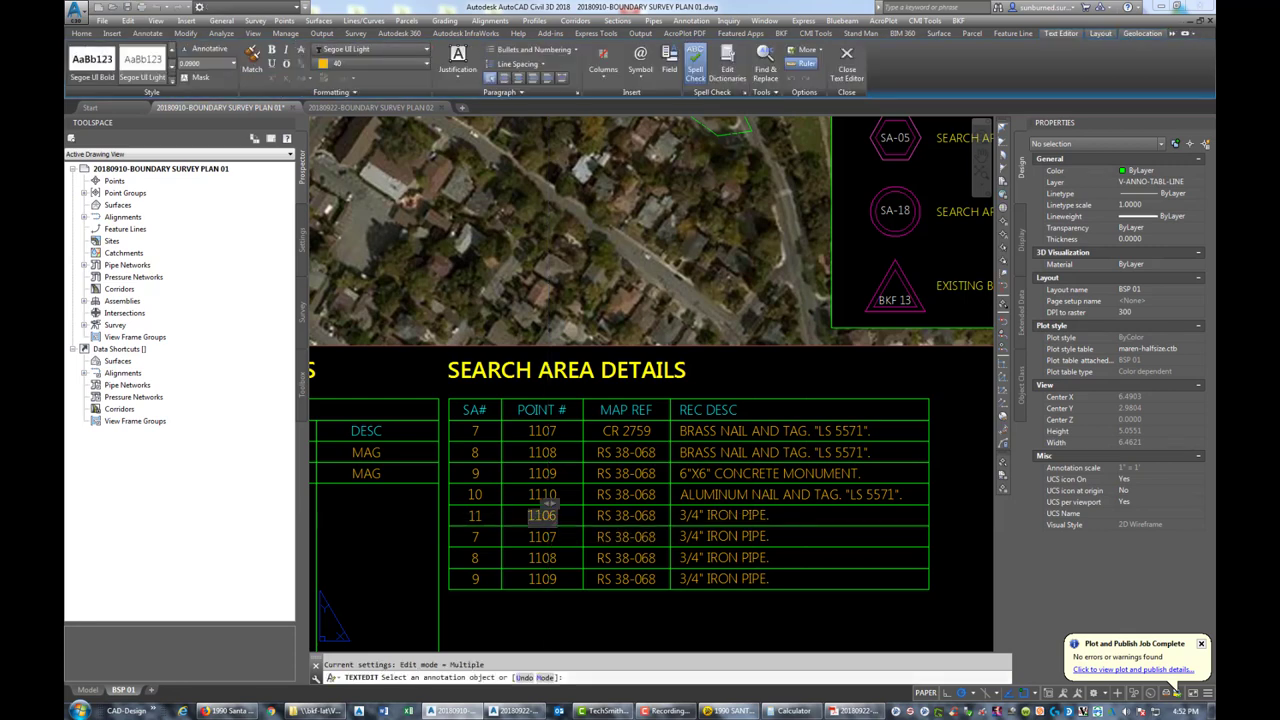
type("5")
type("1111")
left_click(642, 509)
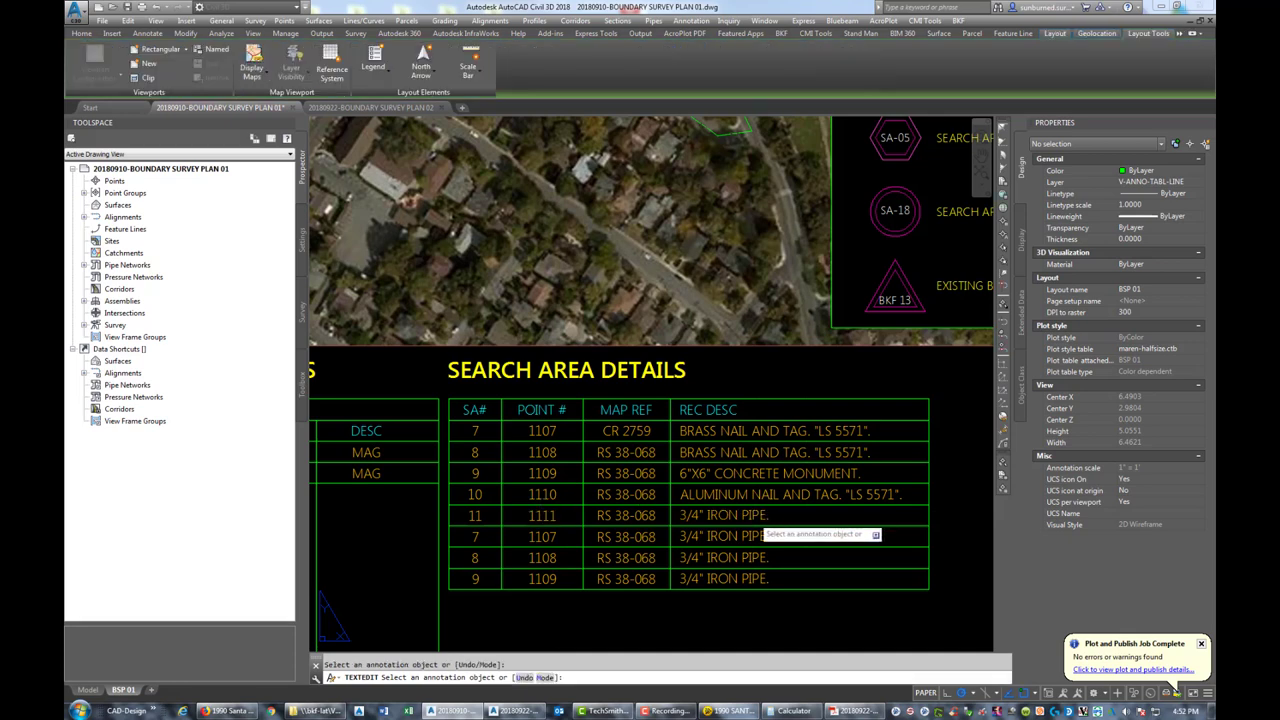
Delete row 11's old iron pipe description
left_click(755, 524)
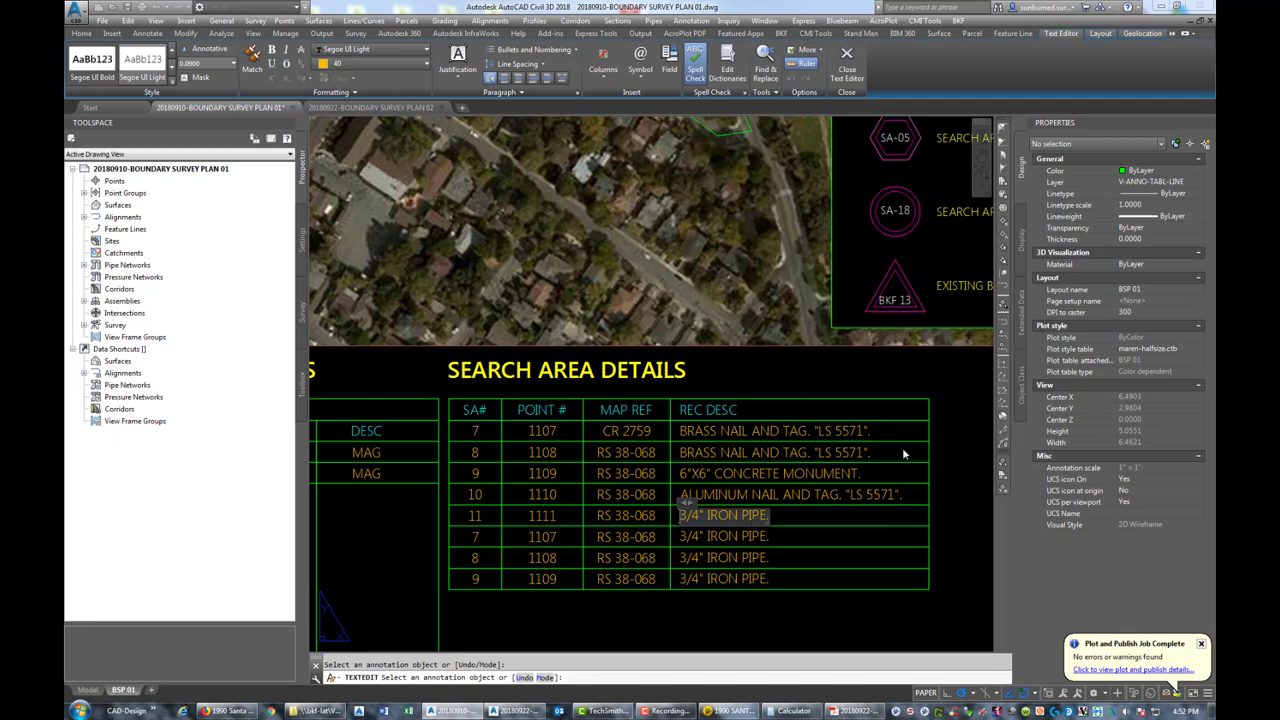
key("Escape")
key("Escape")
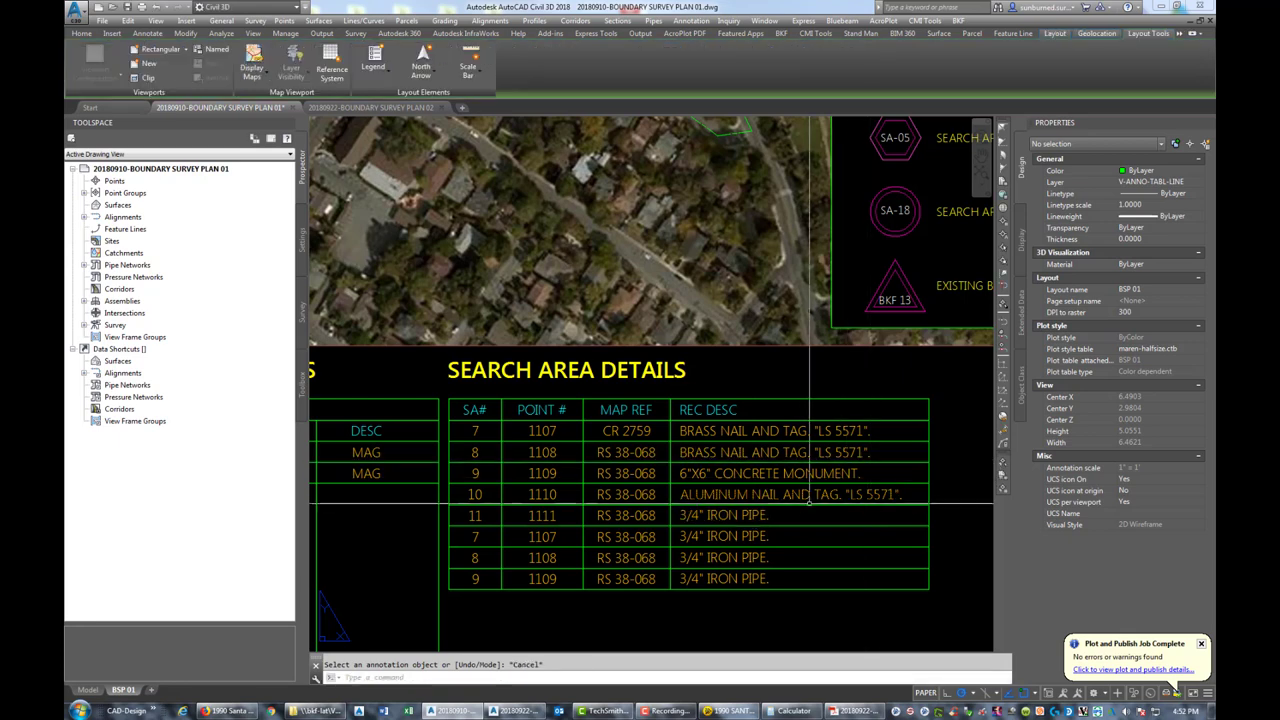
left_click(755, 516)
left_click(748, 537)
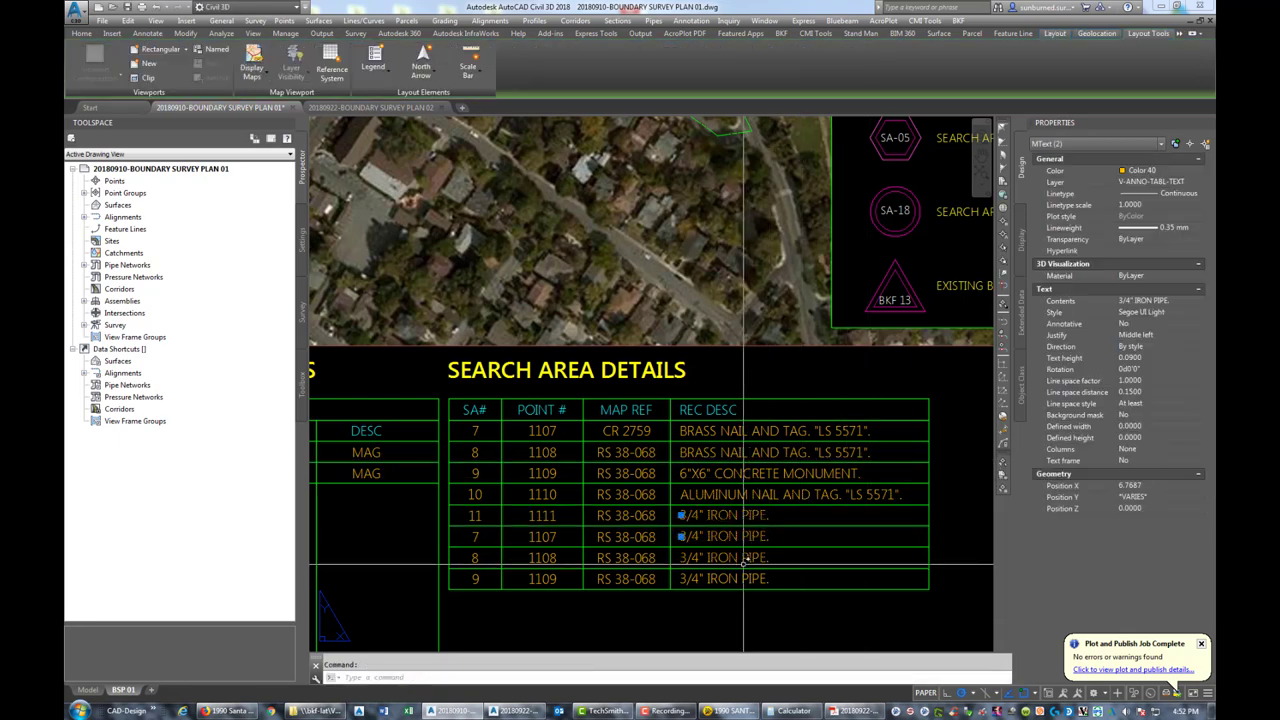
key("Escape")
left_click(754, 516)
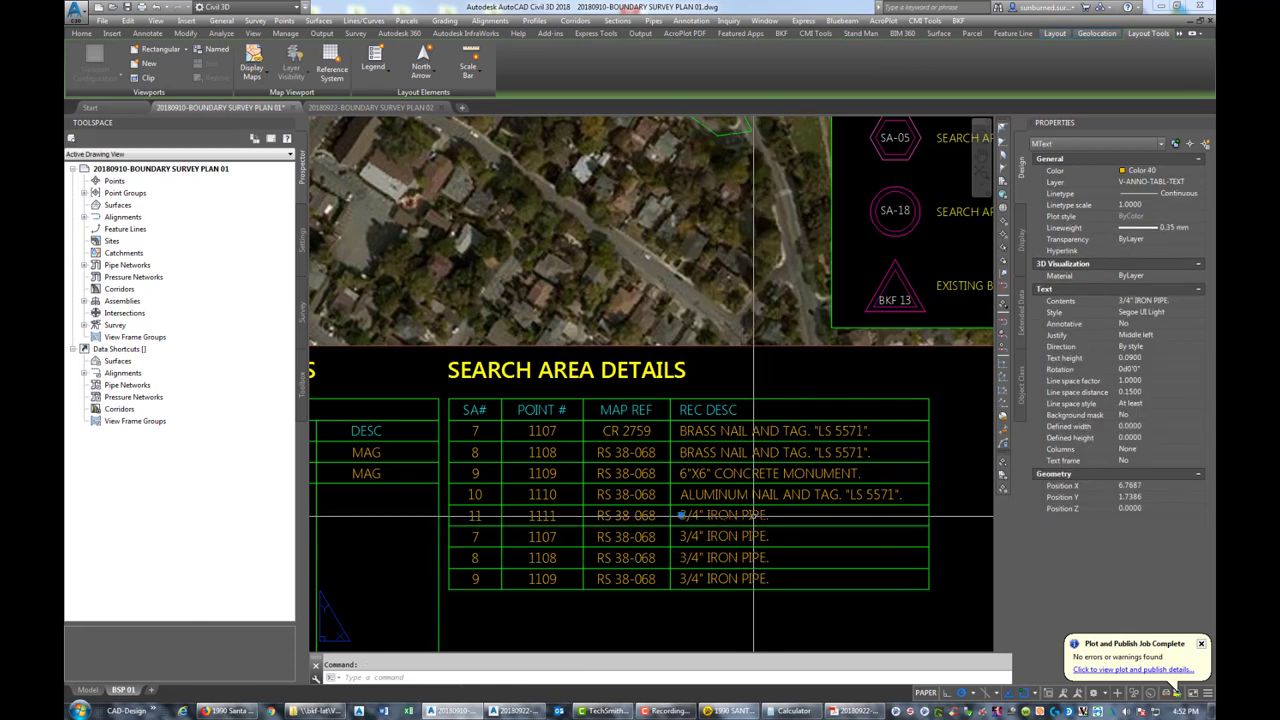
key("Delete")
Copy row 7's BRASS NAIL AND TAG description into row 11
type("co")
key("Return")
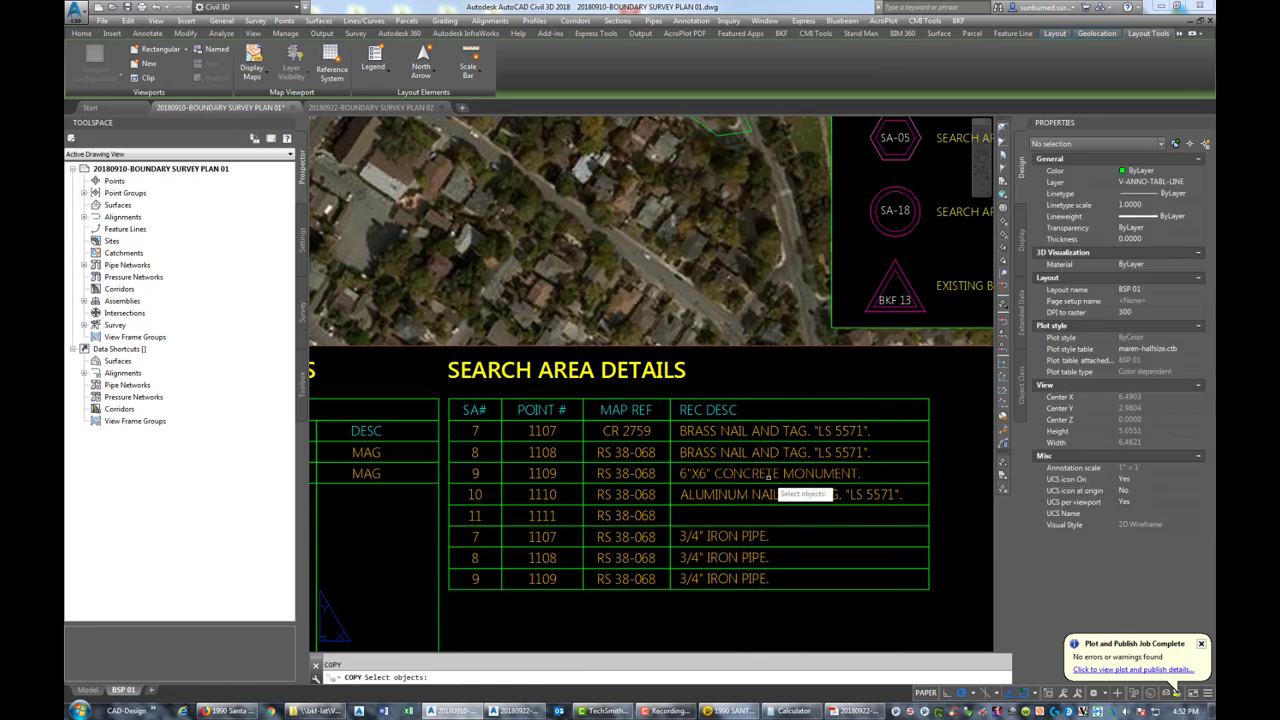
left_click(753, 431)
key("Return")
left_click(680, 431)
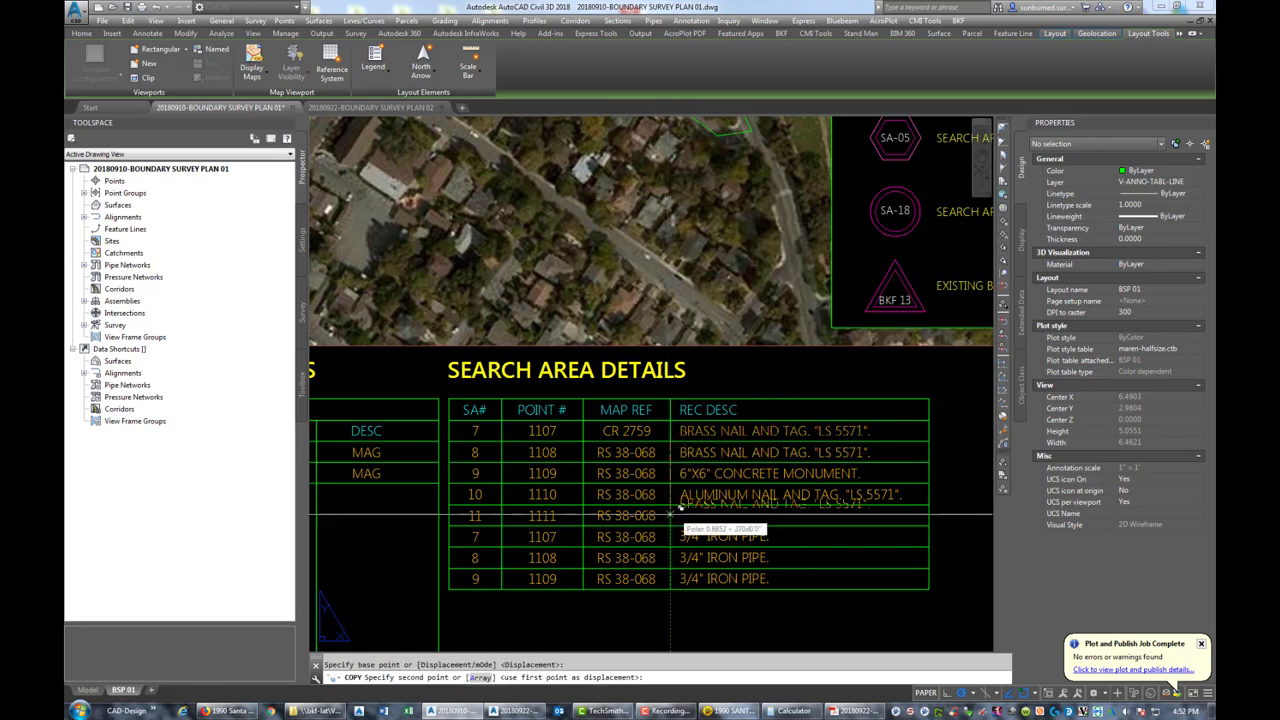
left_click(677, 515)
key("Escape")
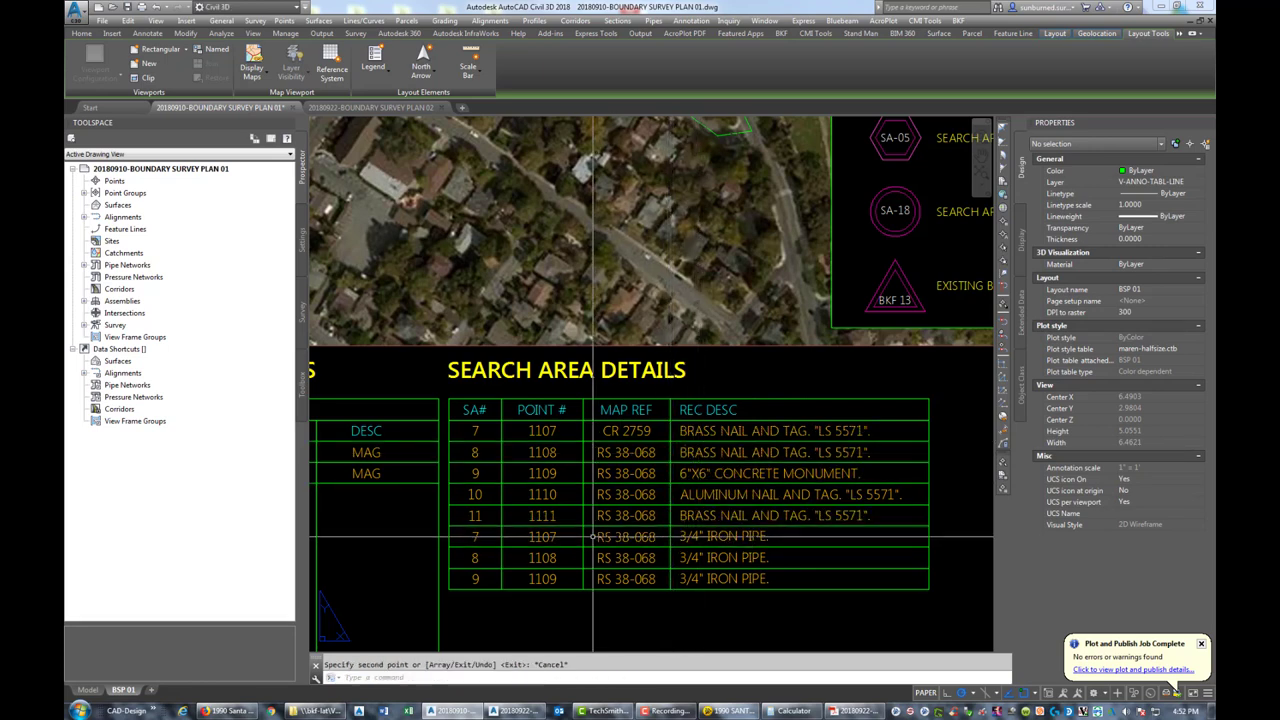
left_click(477, 537)
Renumber the next row to SA# 12 with point number 1112
double_click(480, 540)
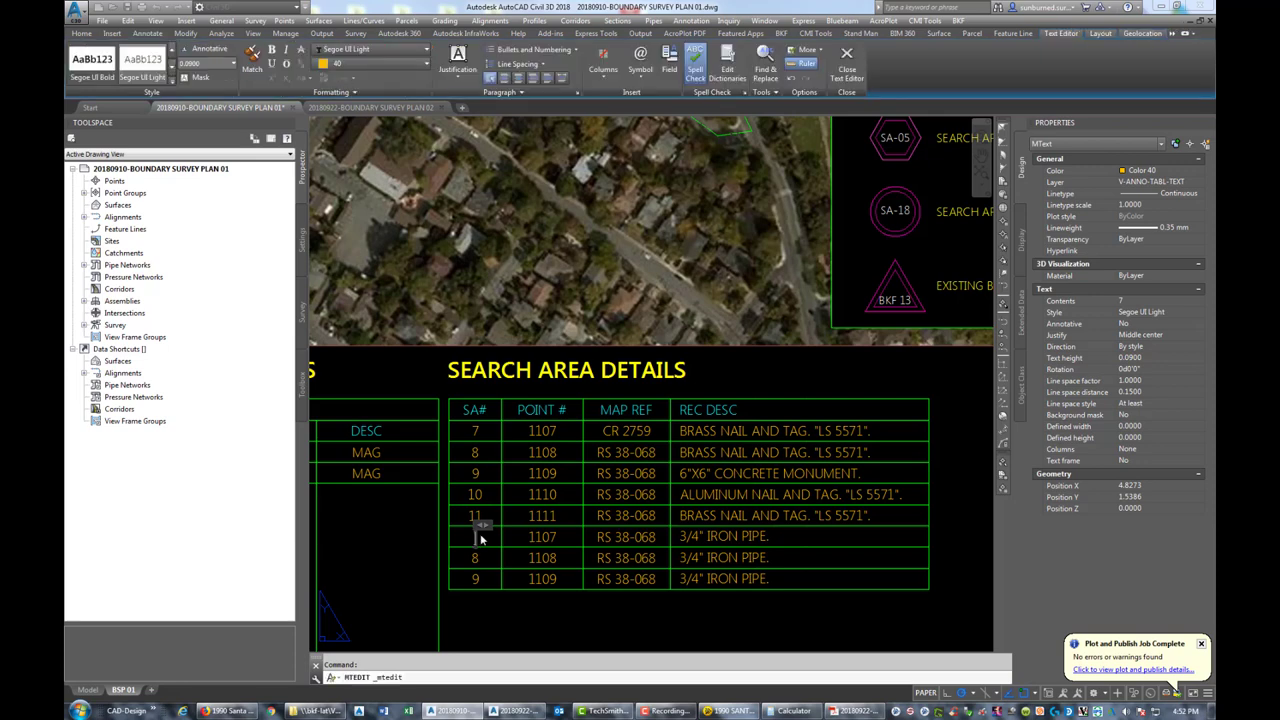
left_click(545, 540)
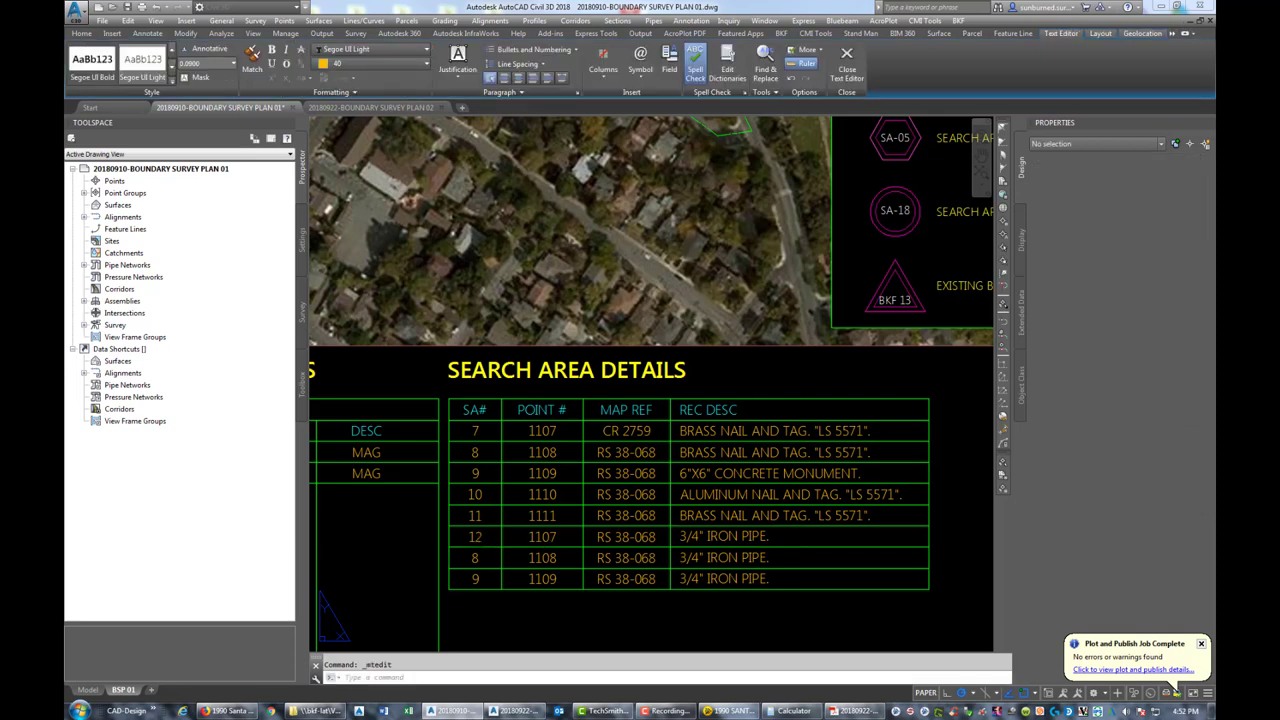
left_click(547, 538)
double_click(545, 538)
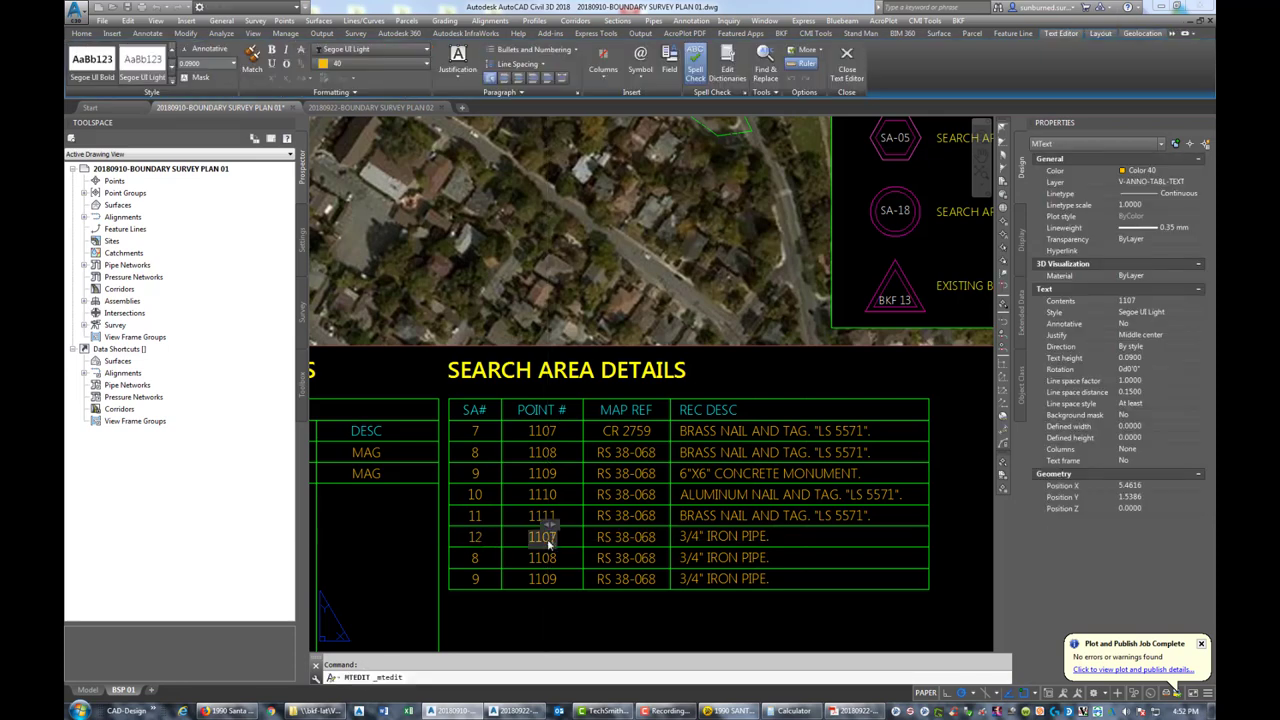
type("1112")
left_click(661, 543)
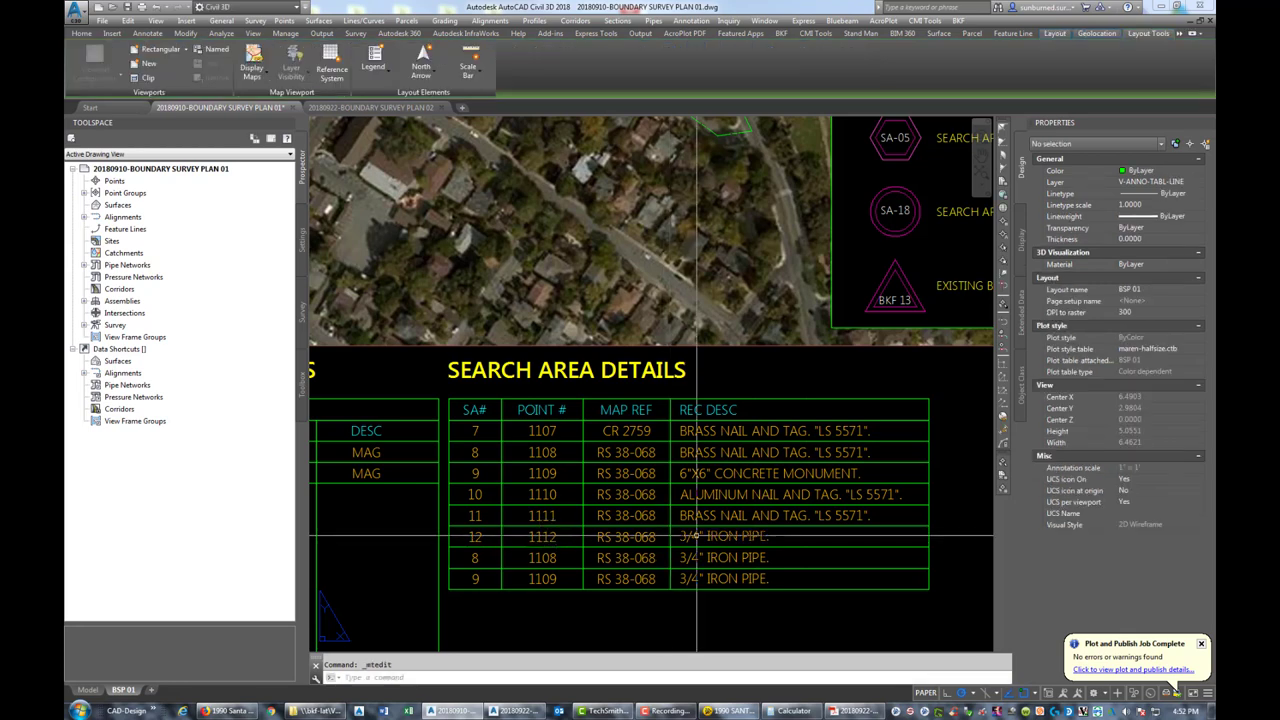
Replace row 12's iron pipe description with BRASS CAP IN MON WELL AT CL
left_click(693, 536)
left_click(785, 545)
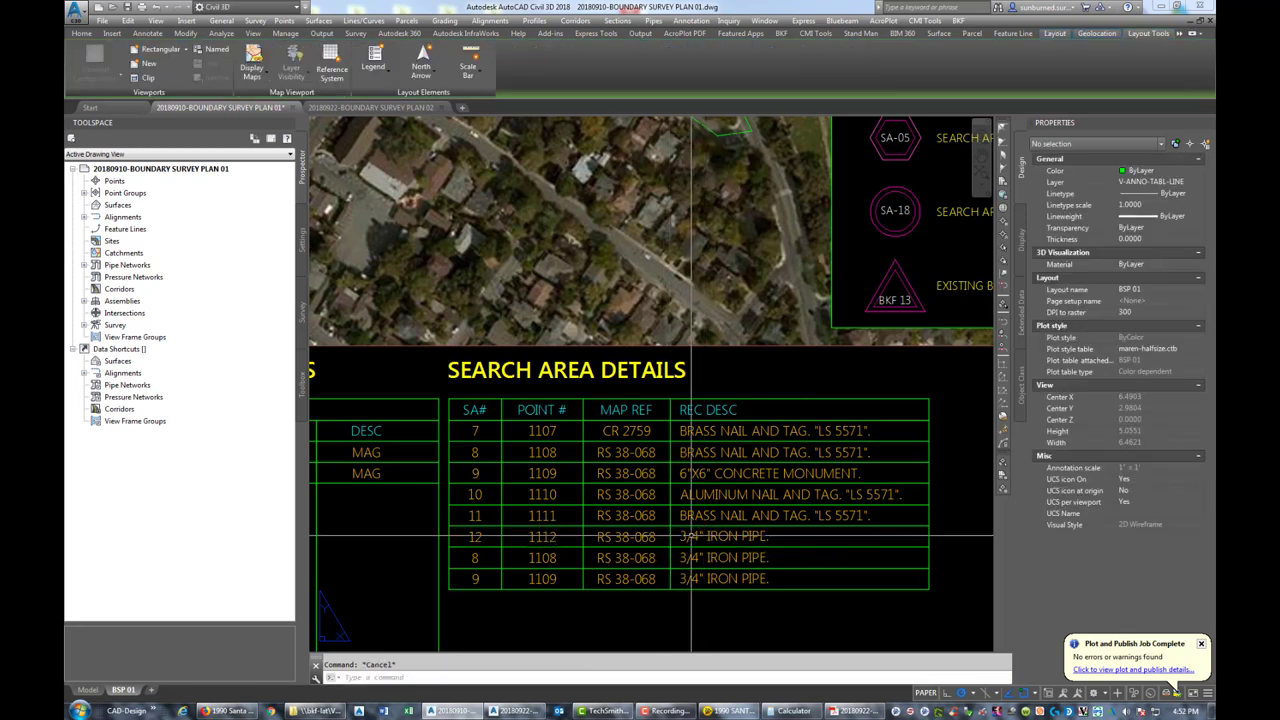
double_click(687, 523)
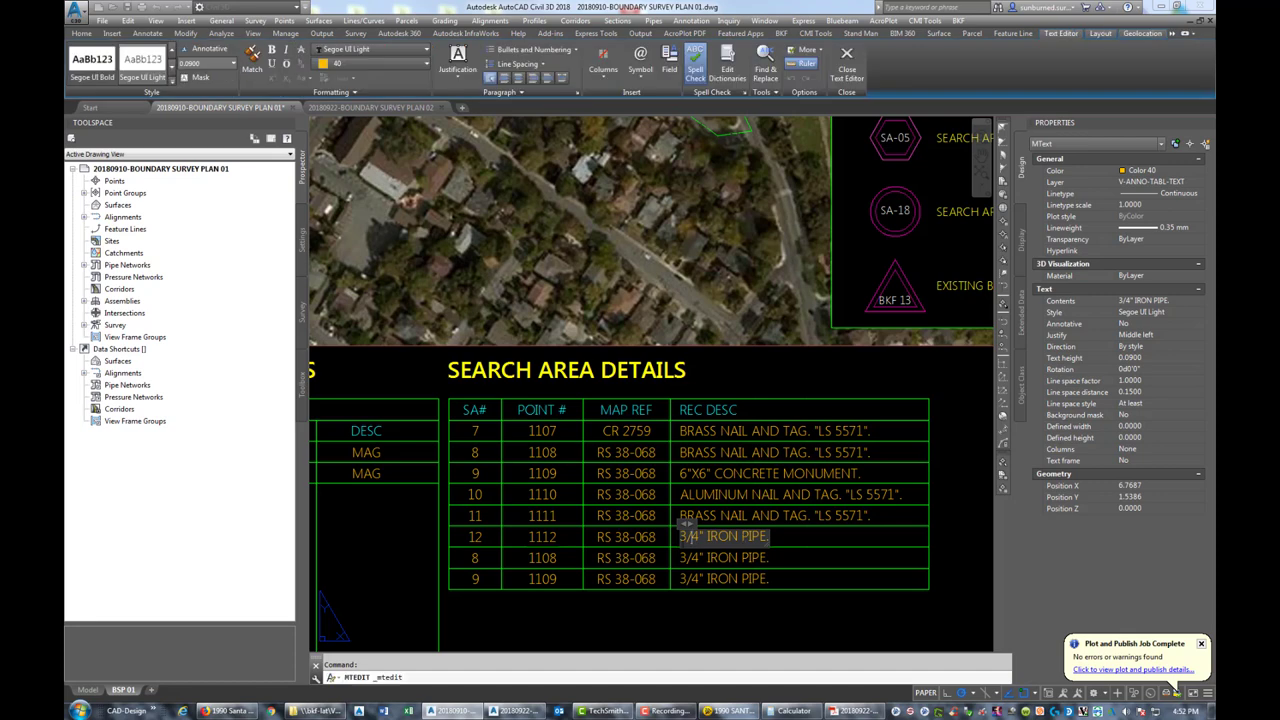
left_click_drag(681, 537, 748, 540)
type("BRASS CAP IN M")
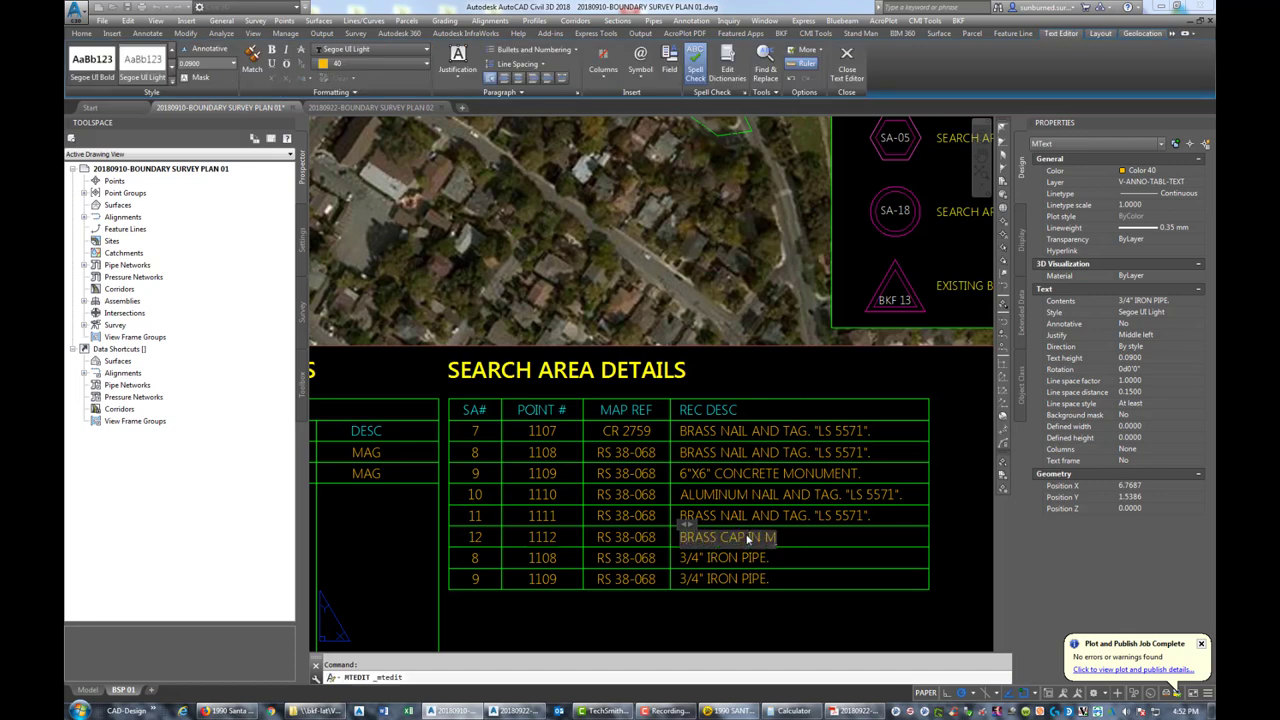
type("ON WEL")
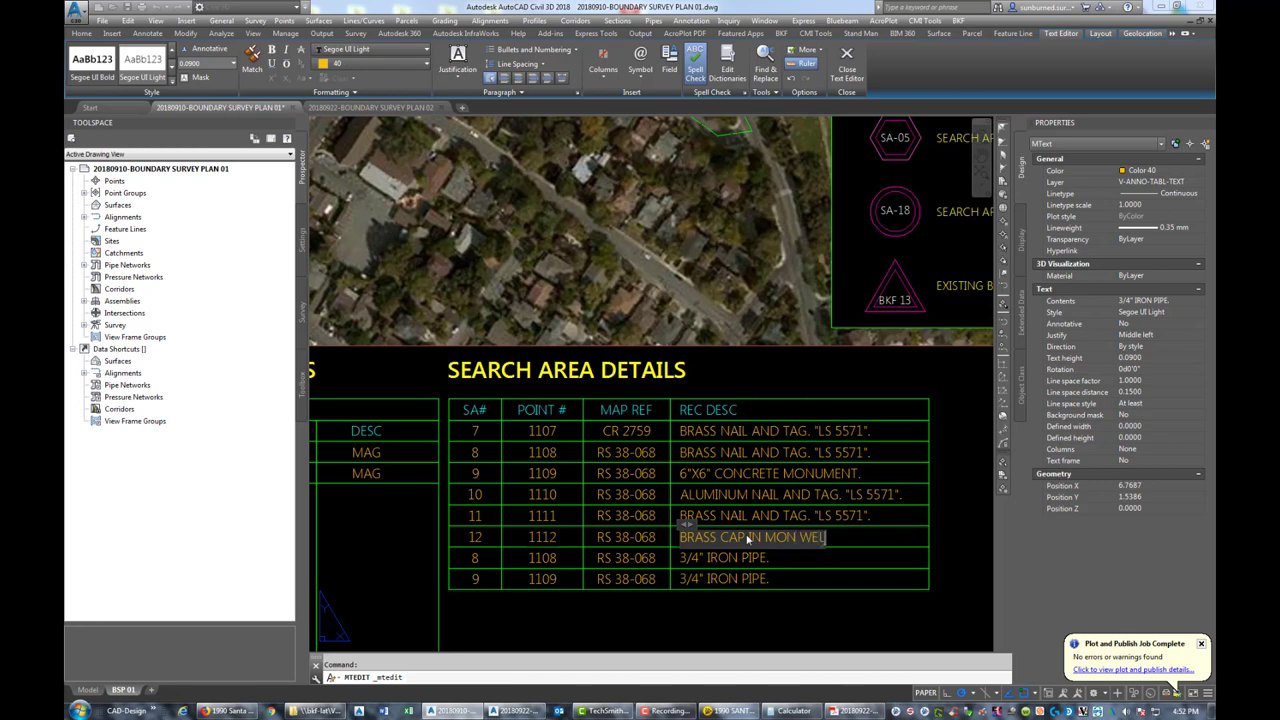
type("L AT CL")
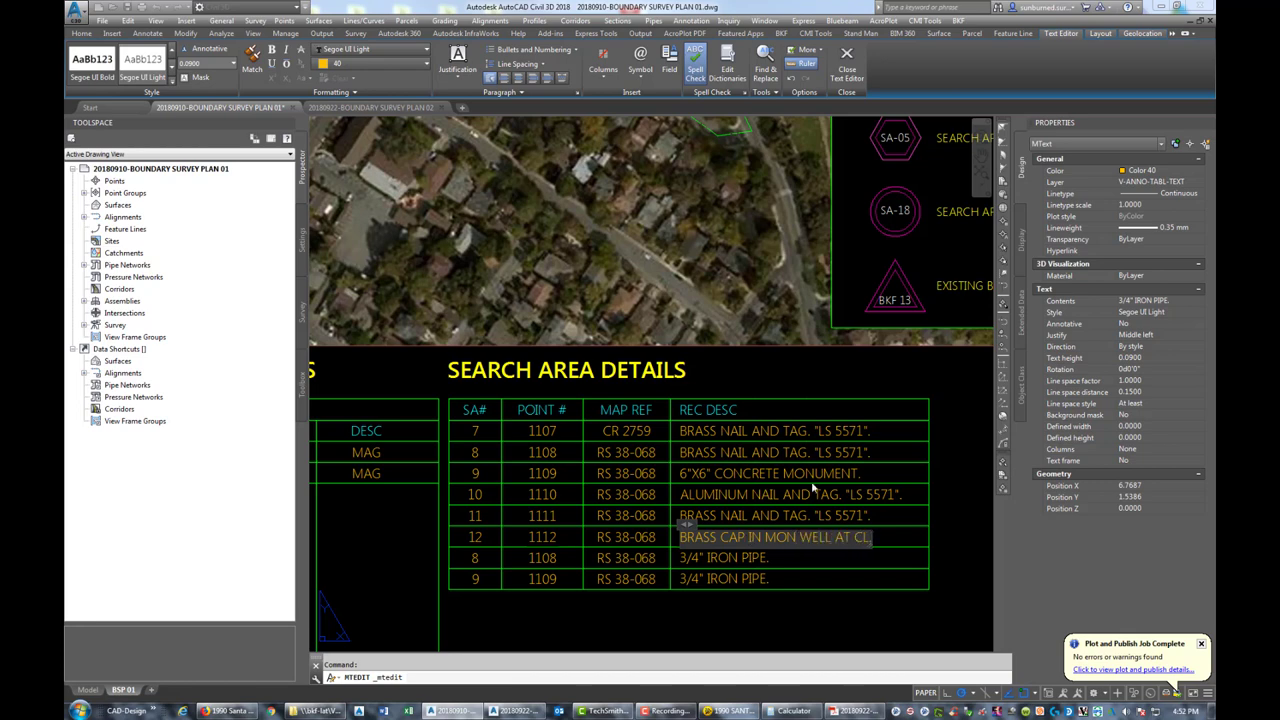
type(".")
left_click(807, 565)
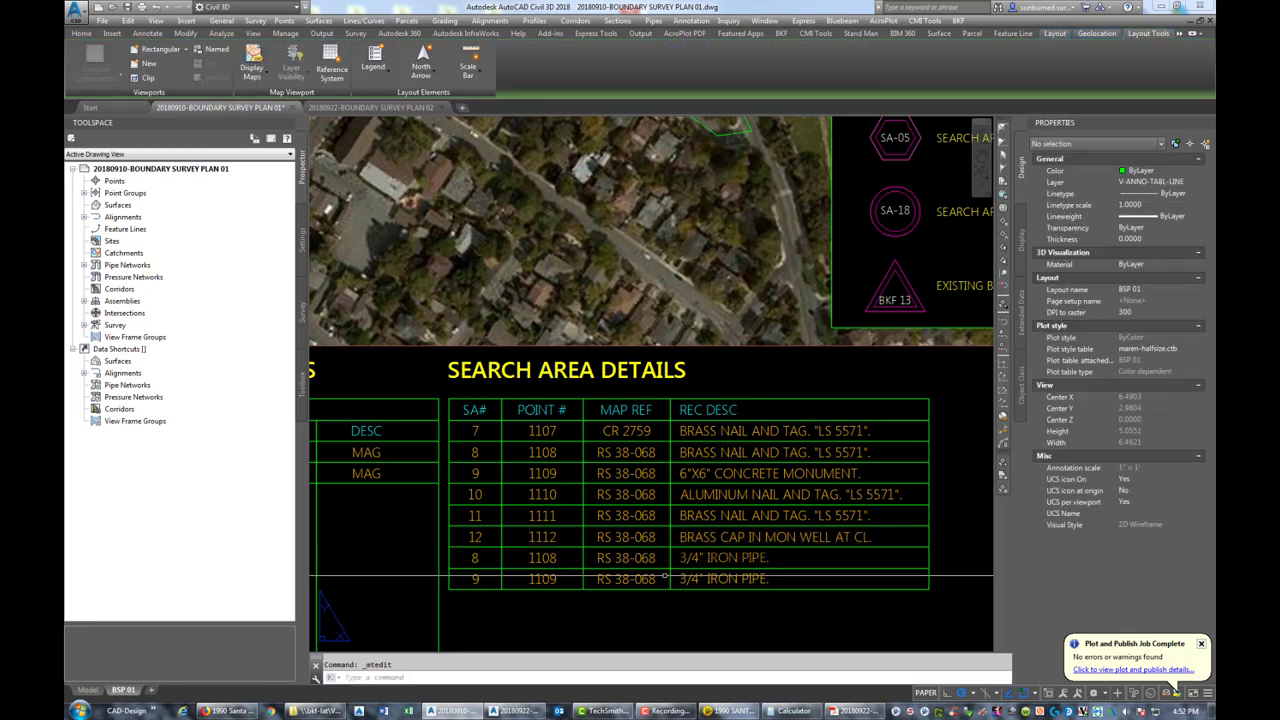
Change SA# 8 to 13 and its point number 1108 to 1113
left_click(475, 562)
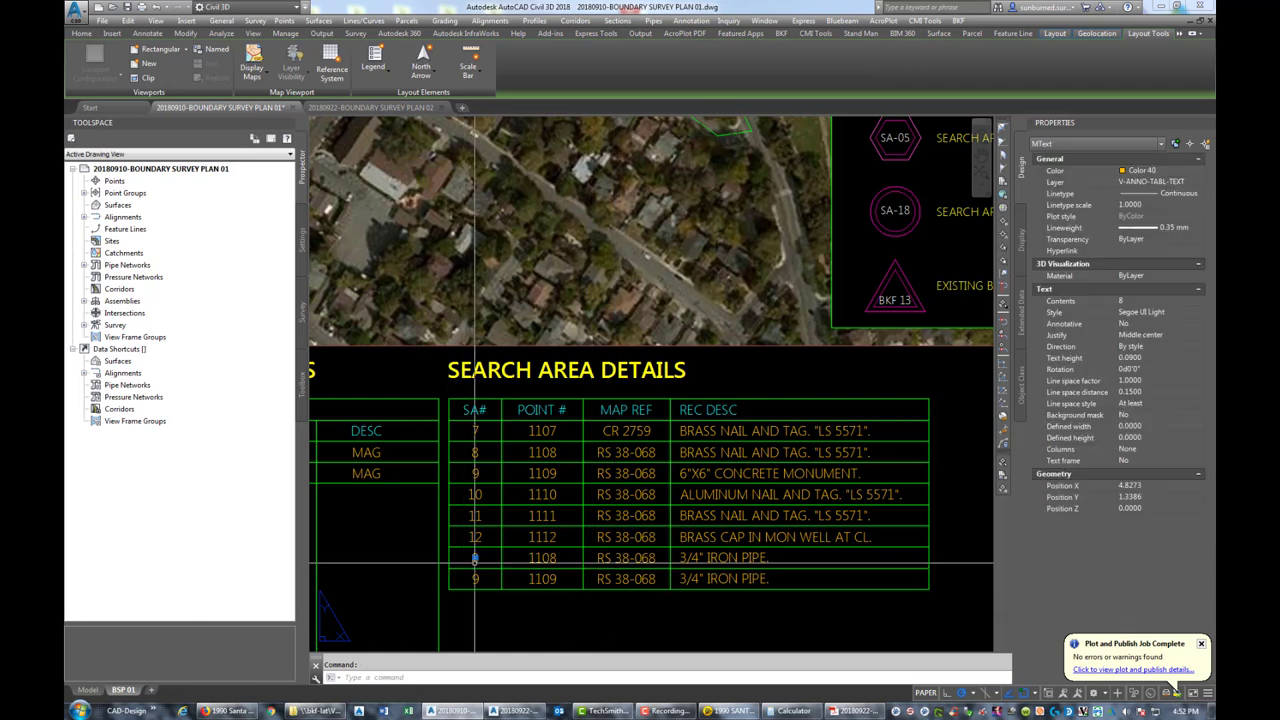
double_click(474, 560)
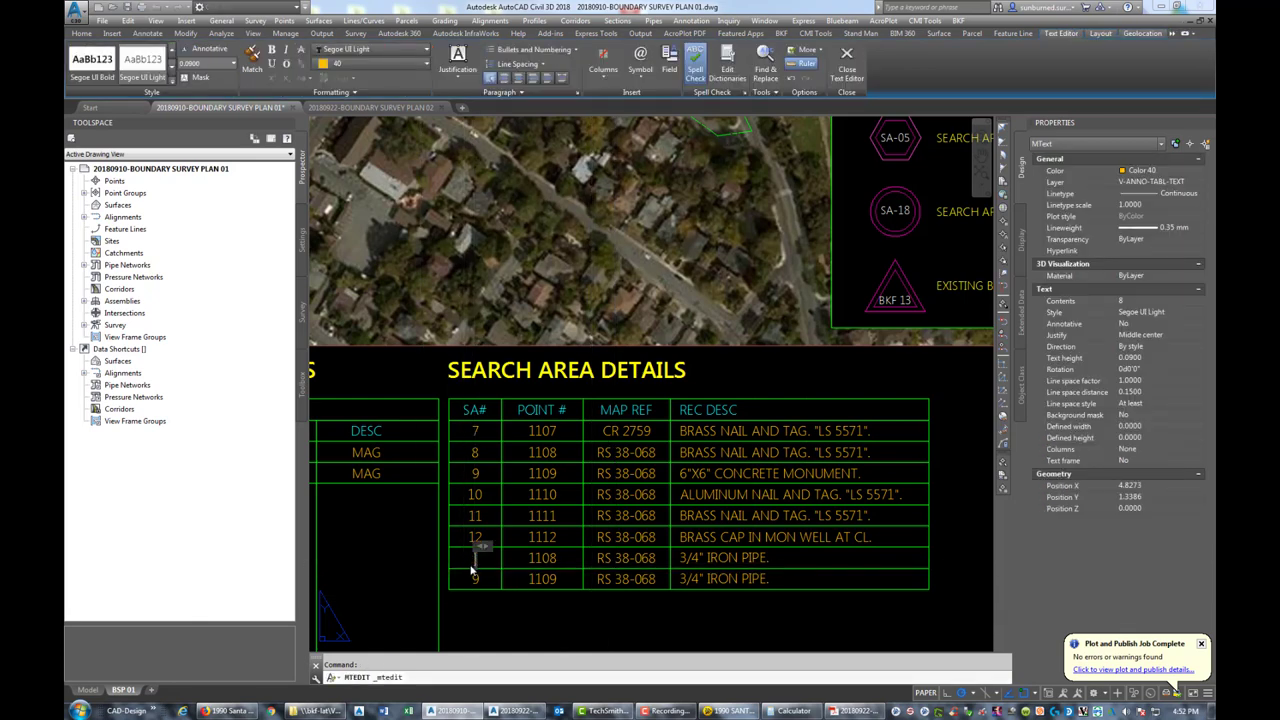
type("13")
left_click(560, 558)
left_click(545, 558)
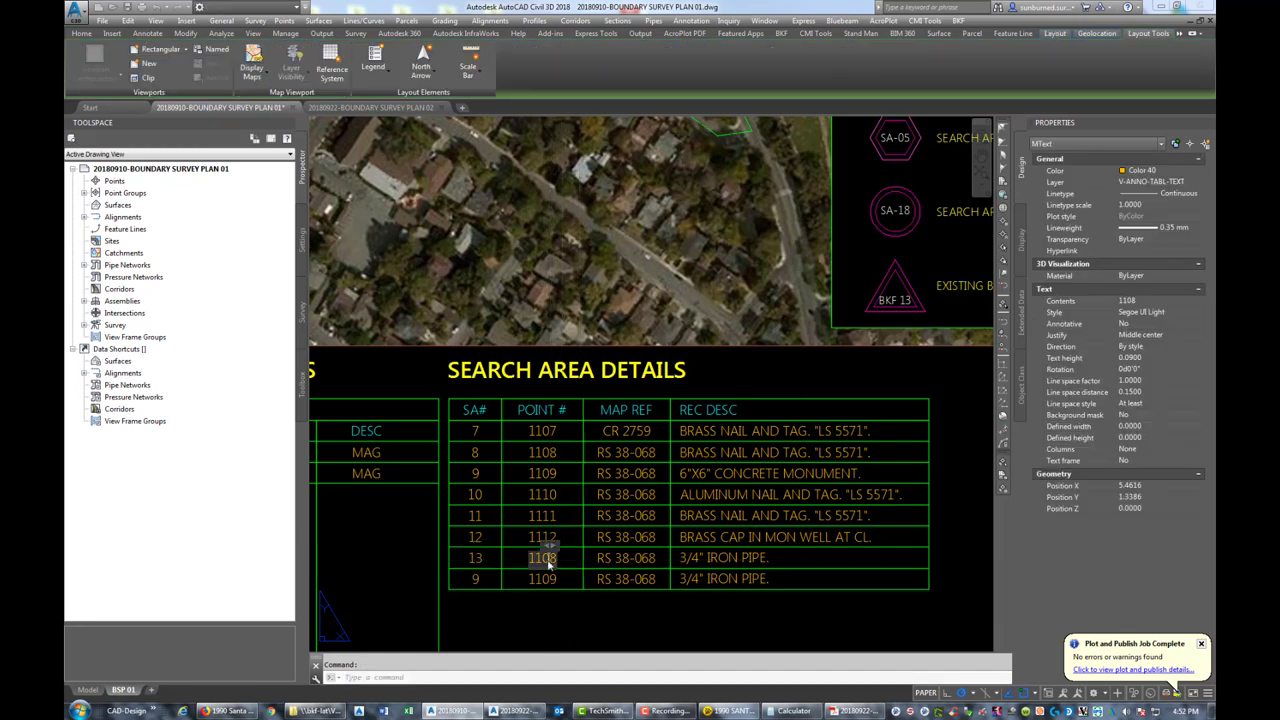
double_click(543, 558)
type("1113")
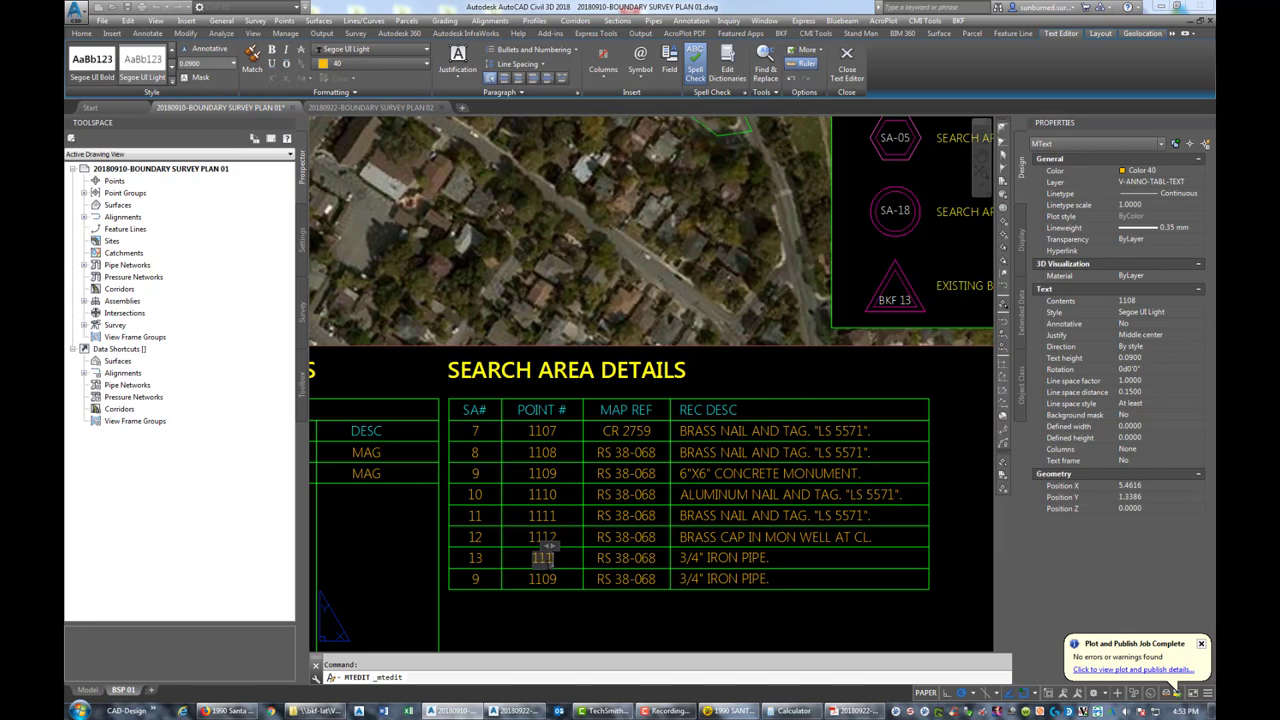
left_click(690, 558)
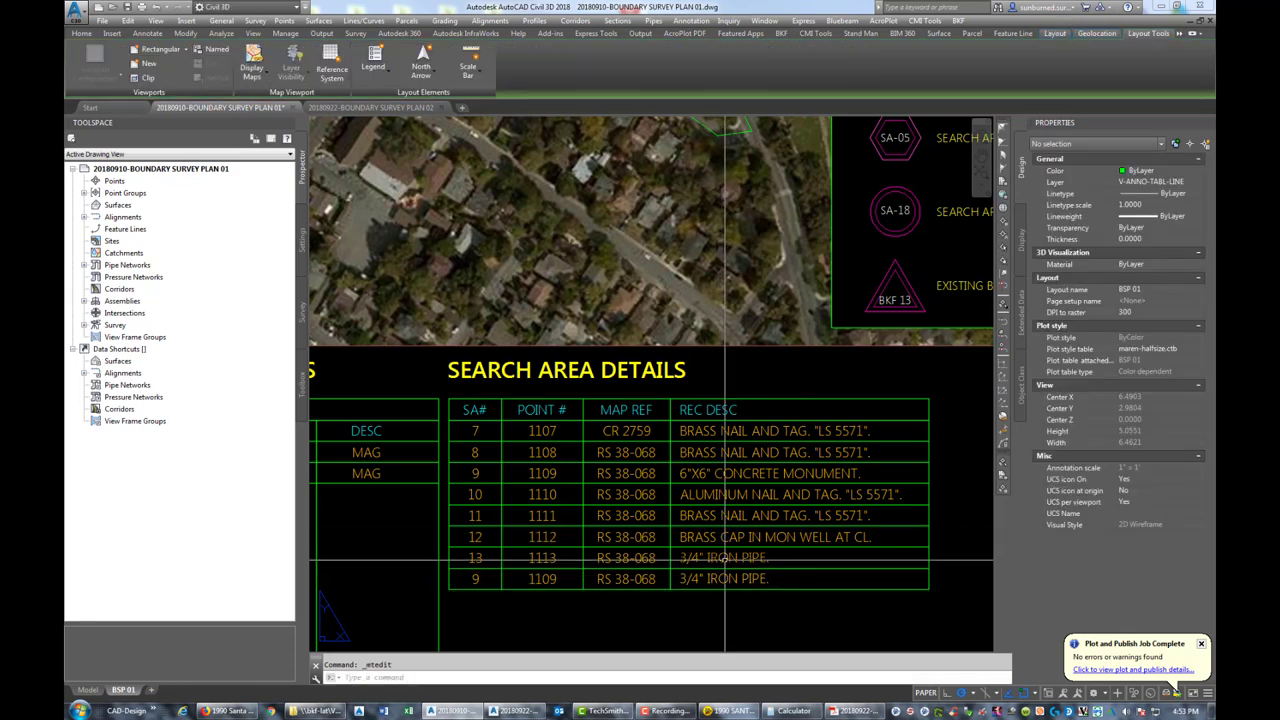
Replace row 13's 3/4" IRON PIPE. description with BOLT AT CL
left_click(686, 558)
double_click(682, 558)
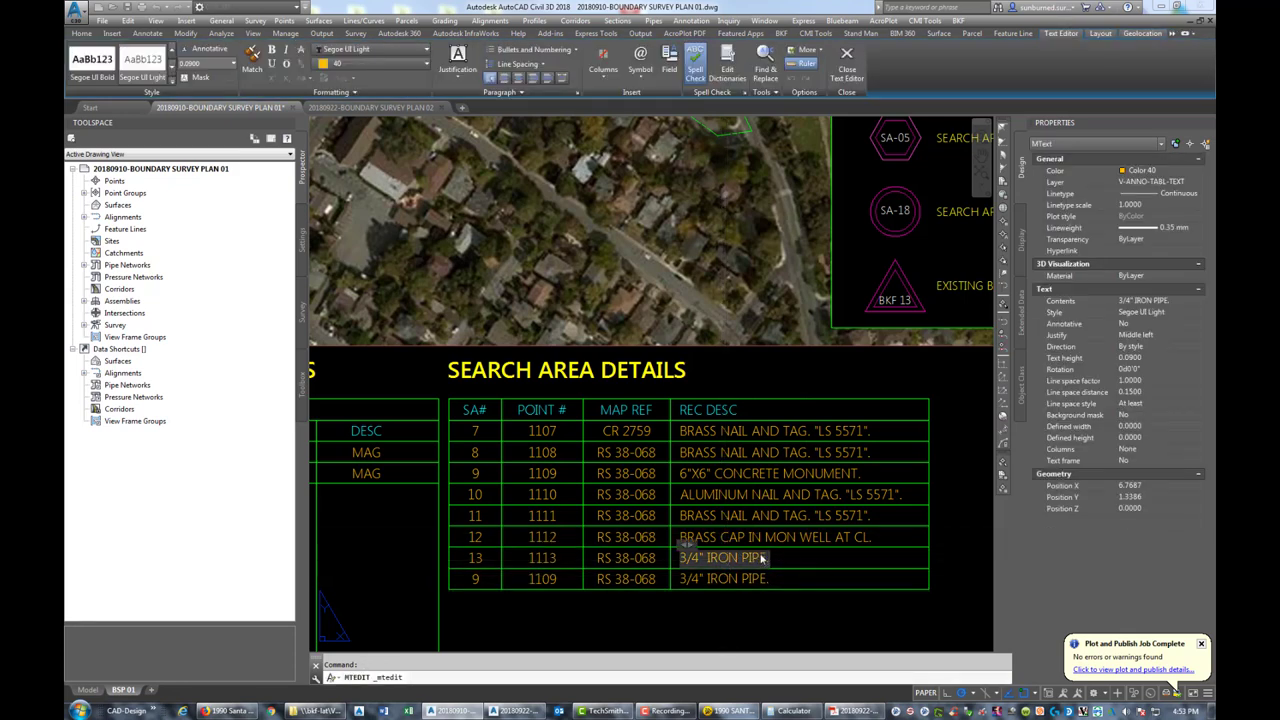
key("BackSpace")
key("BackSpace")
key("BackSpace")
key("BackSpace")
key("BackSpace")
key("BackSpace")
key("BackSpace")
key("BackSpace")
key("BackSpace")
type("BOLT AT CL.")
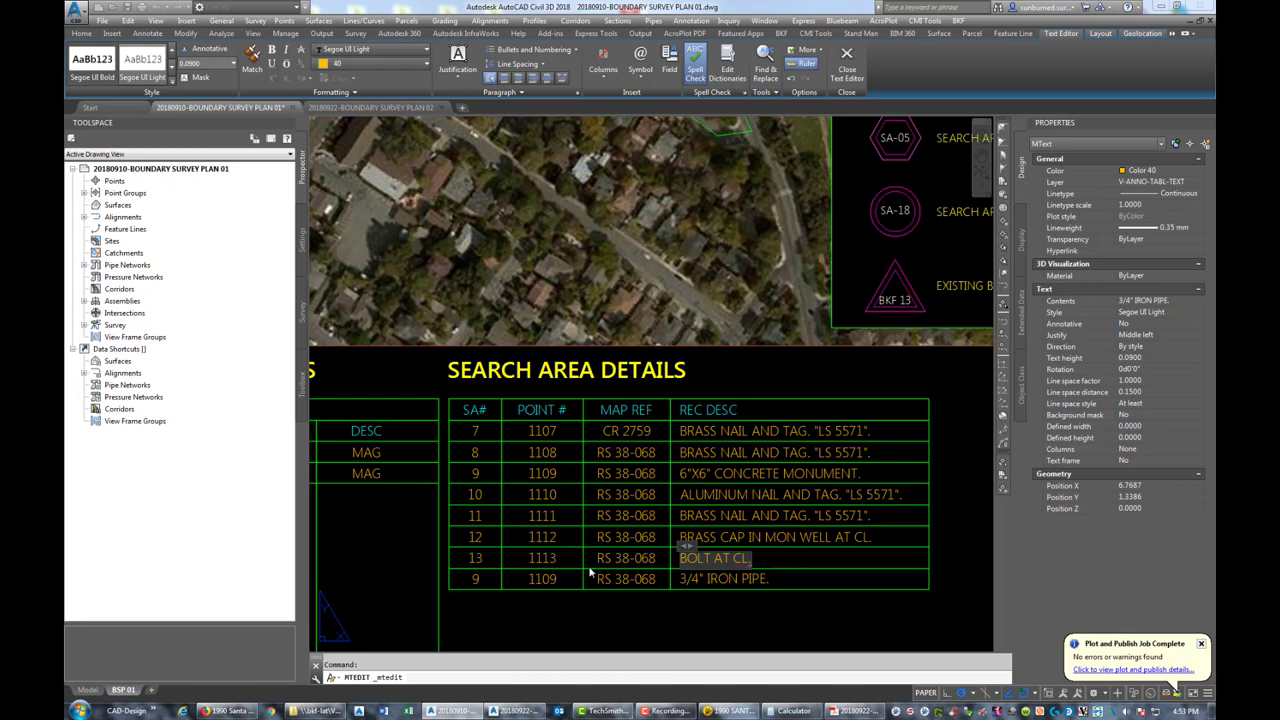
left_click(554, 577)
double_click(475, 579)
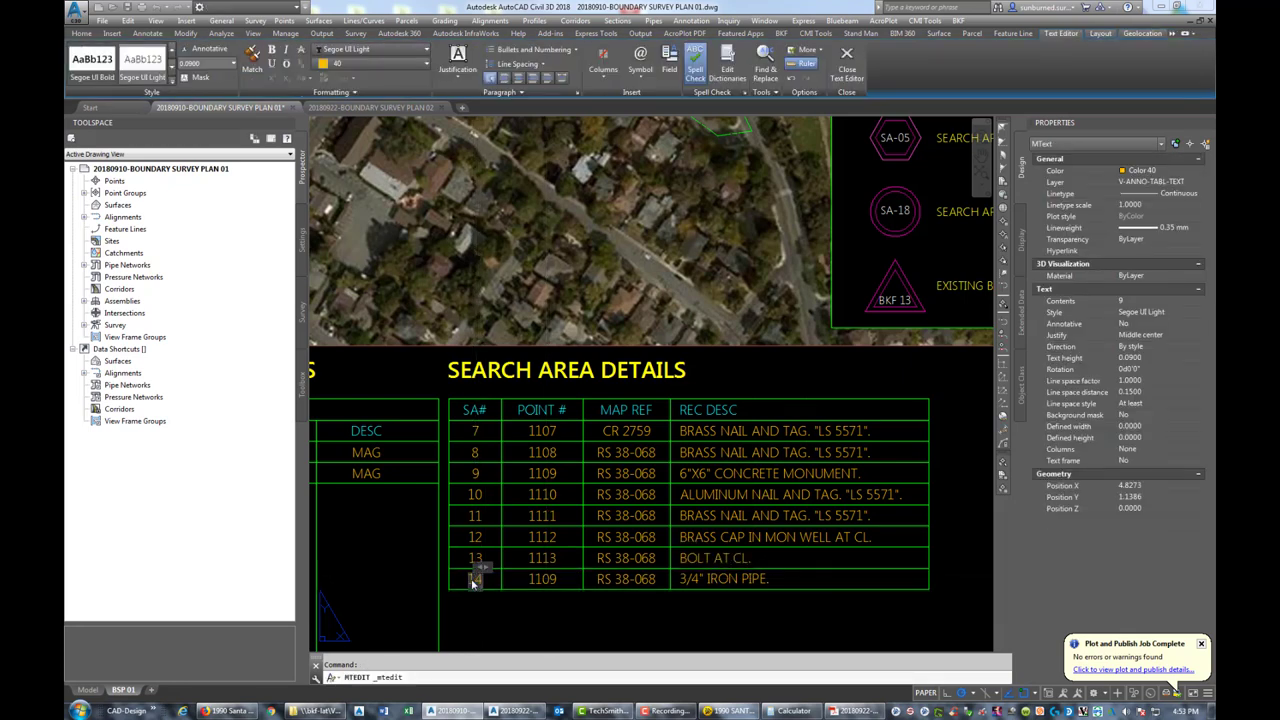
Set the last row's SA# to 14 and point number to 1114
left_click(584, 577)
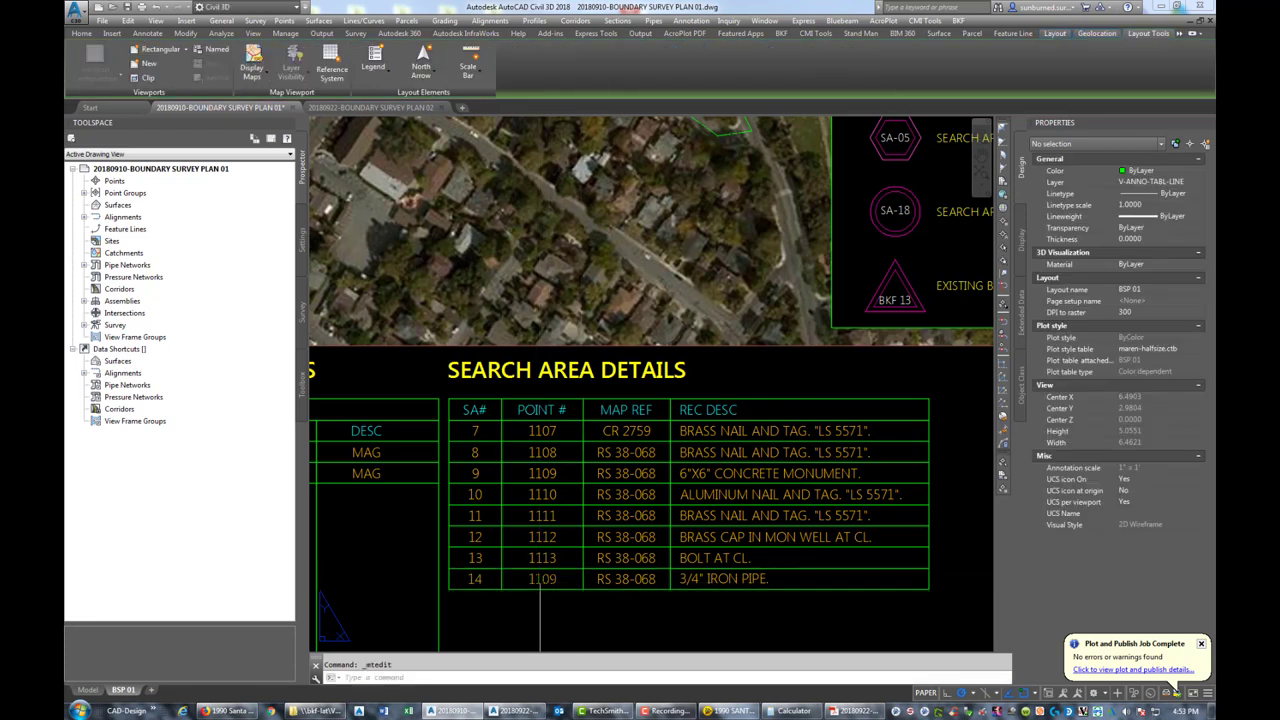
double_click(542, 580)
type("1114")
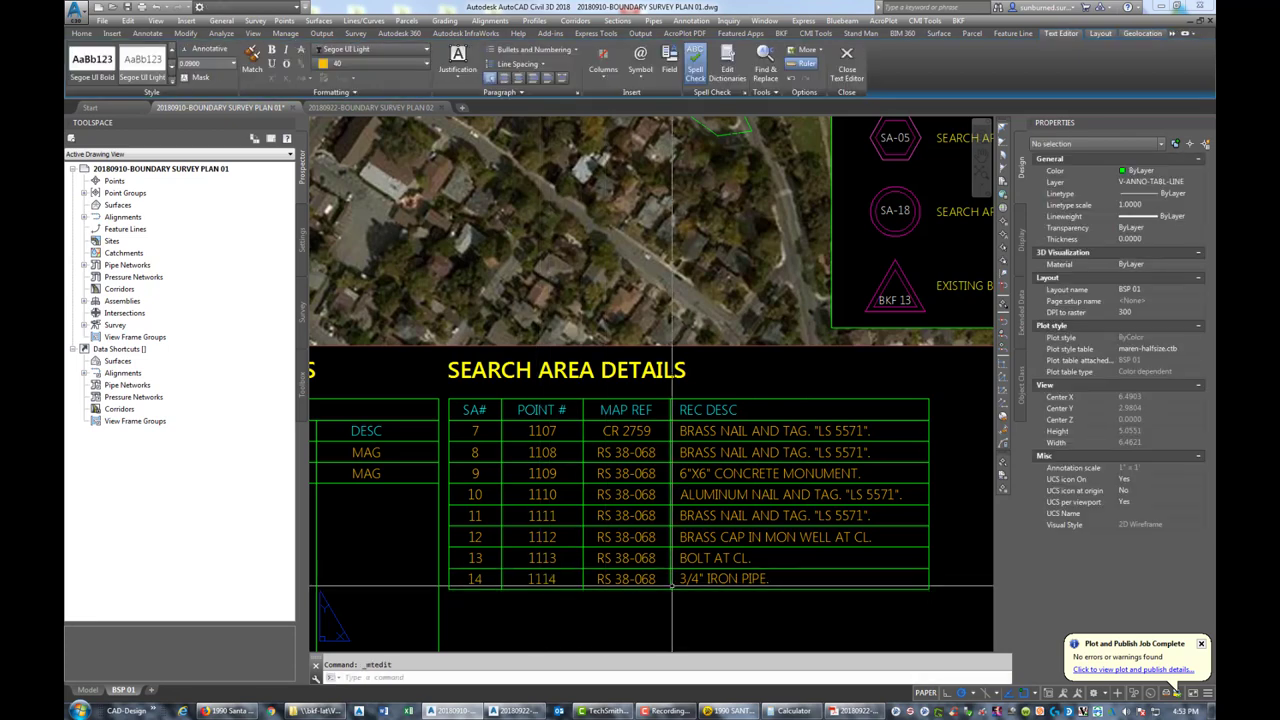
left_click(604, 591)
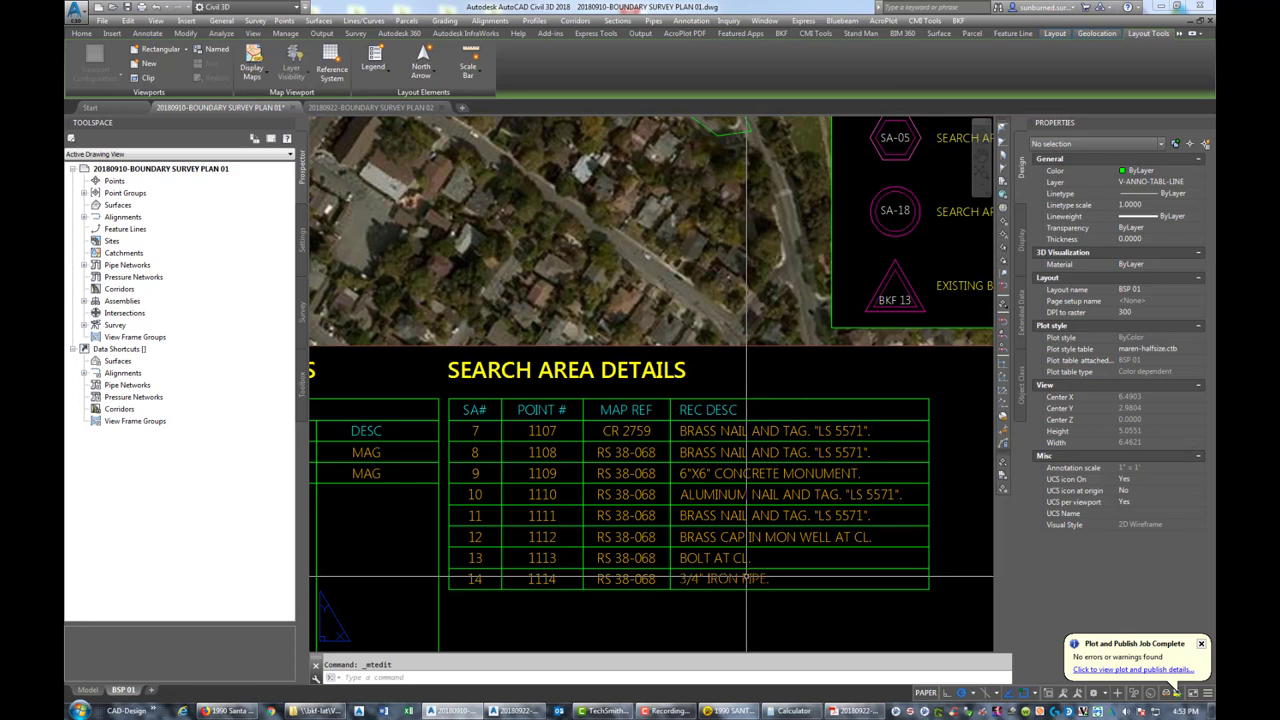
Erase row 14's old 3/4" IRON PIPE. description
left_click(746, 578)
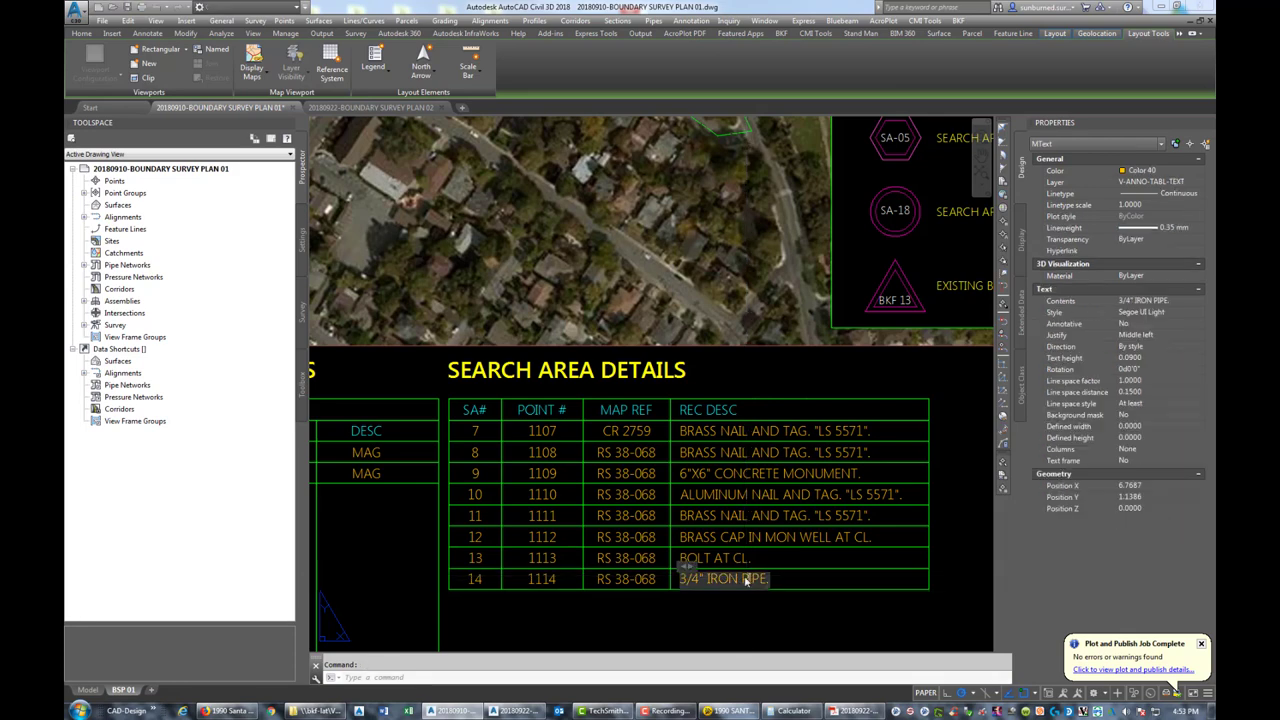
double_click(746, 578)
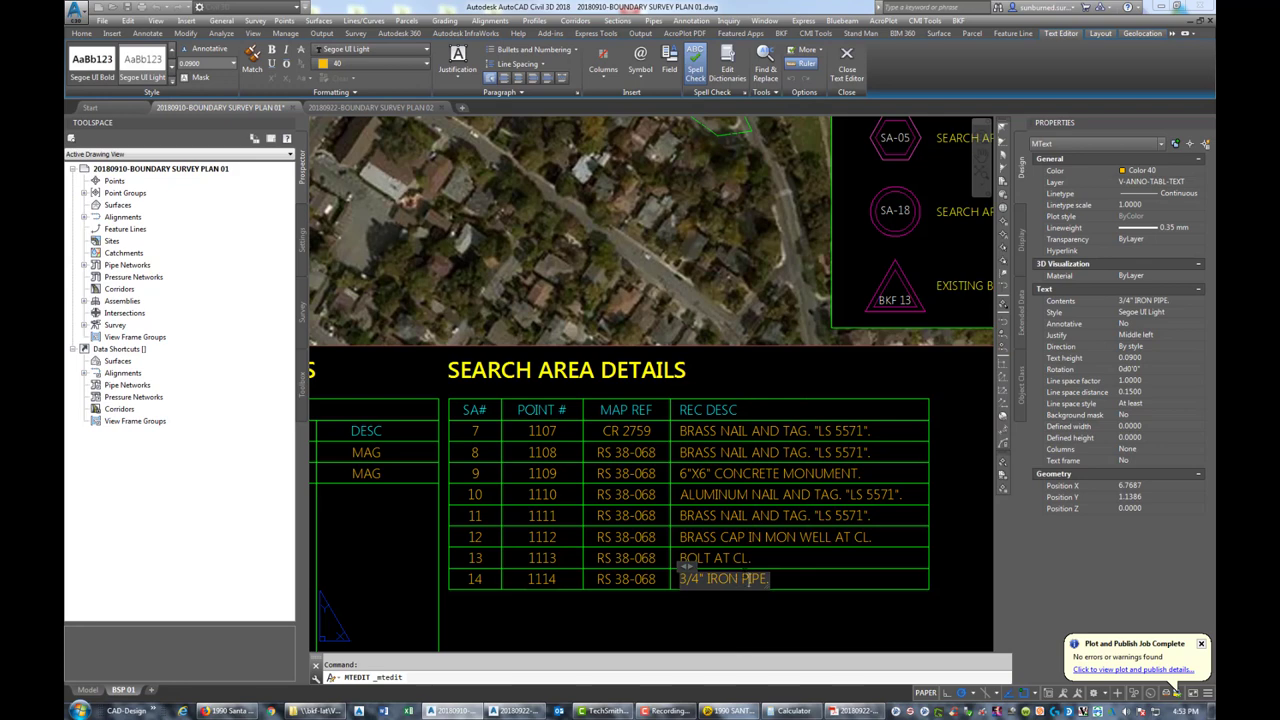
left_click(795, 579)
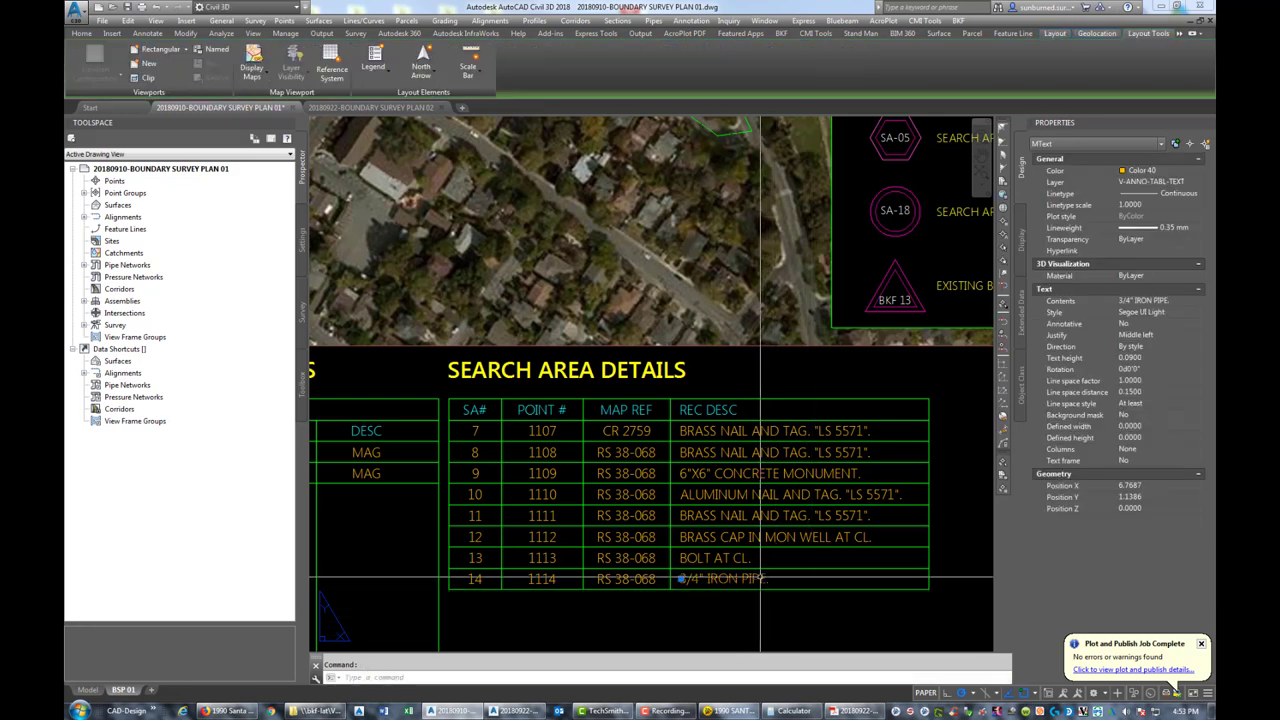
key("Delete")
Copy row 8's BRASS NAIL AND TAG description into row 14
type("co")
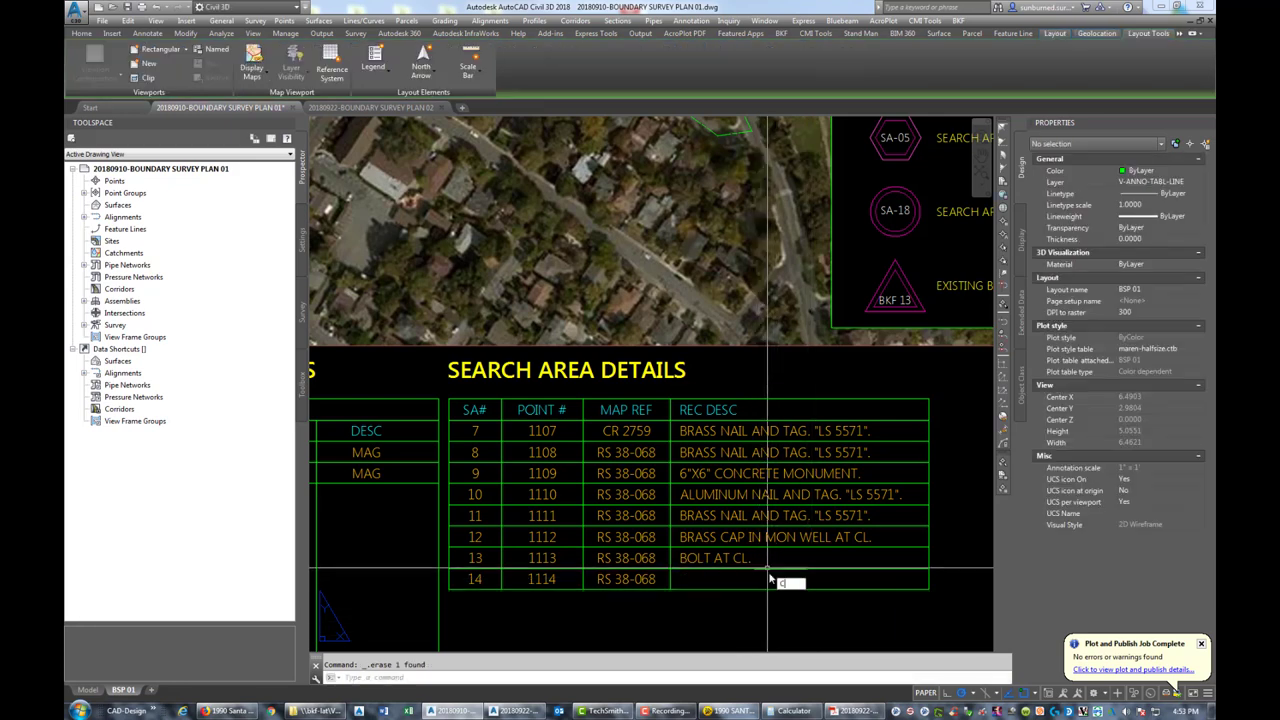
key("Return")
left_click(749, 446)
left_click(714, 446)
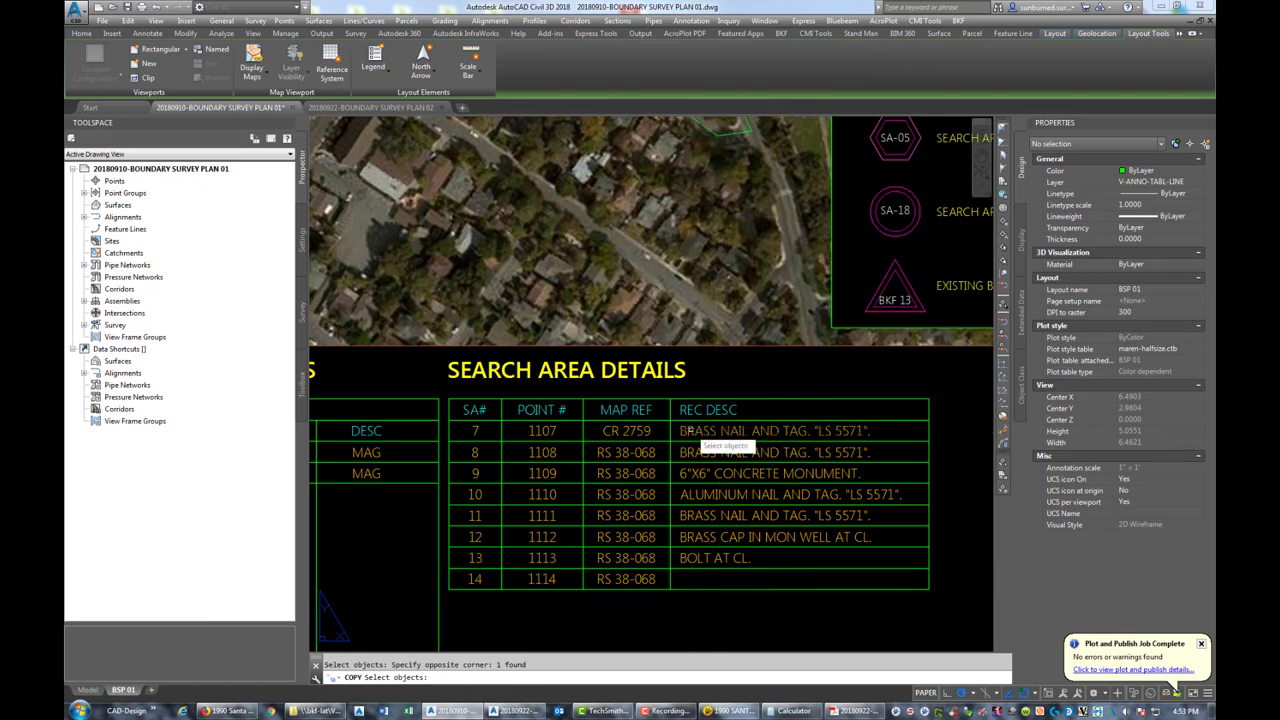
key("Return")
left_click(670, 441)
left_click(672, 568)
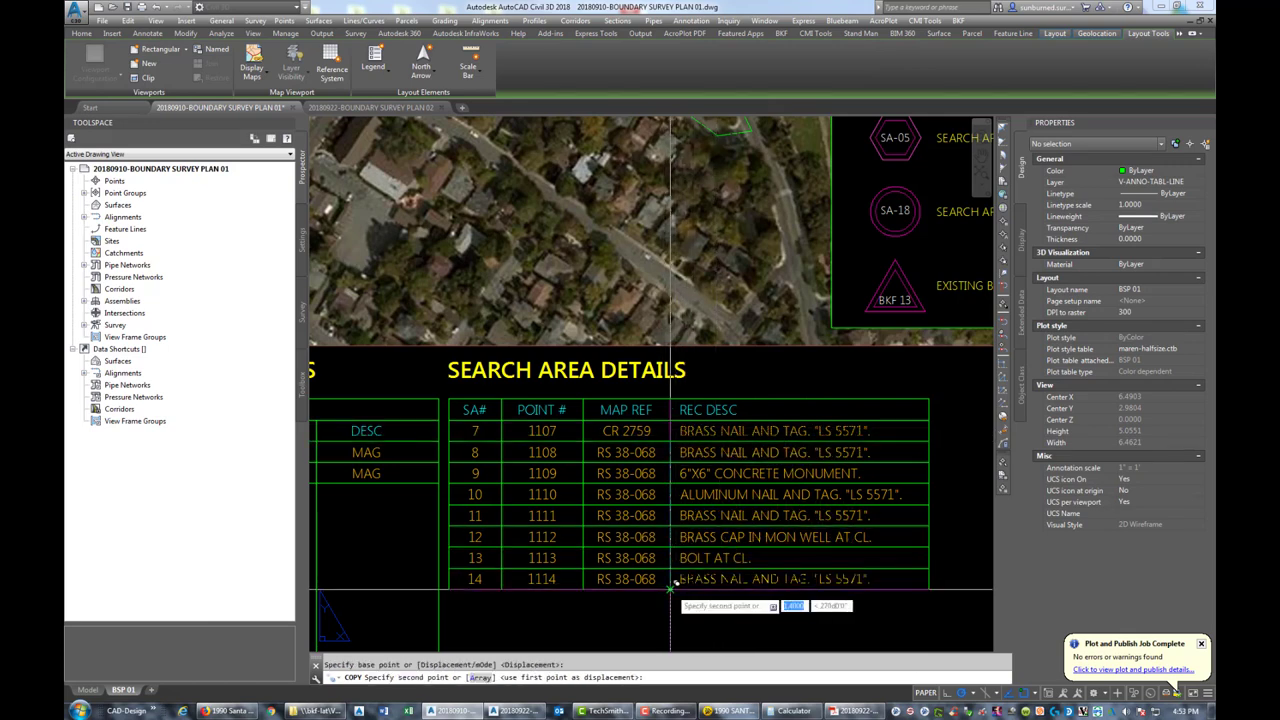
key("Escape")
Copy rows 11–14 one row-height down below the table
middle_click_drag(709, 620, 707, 490)
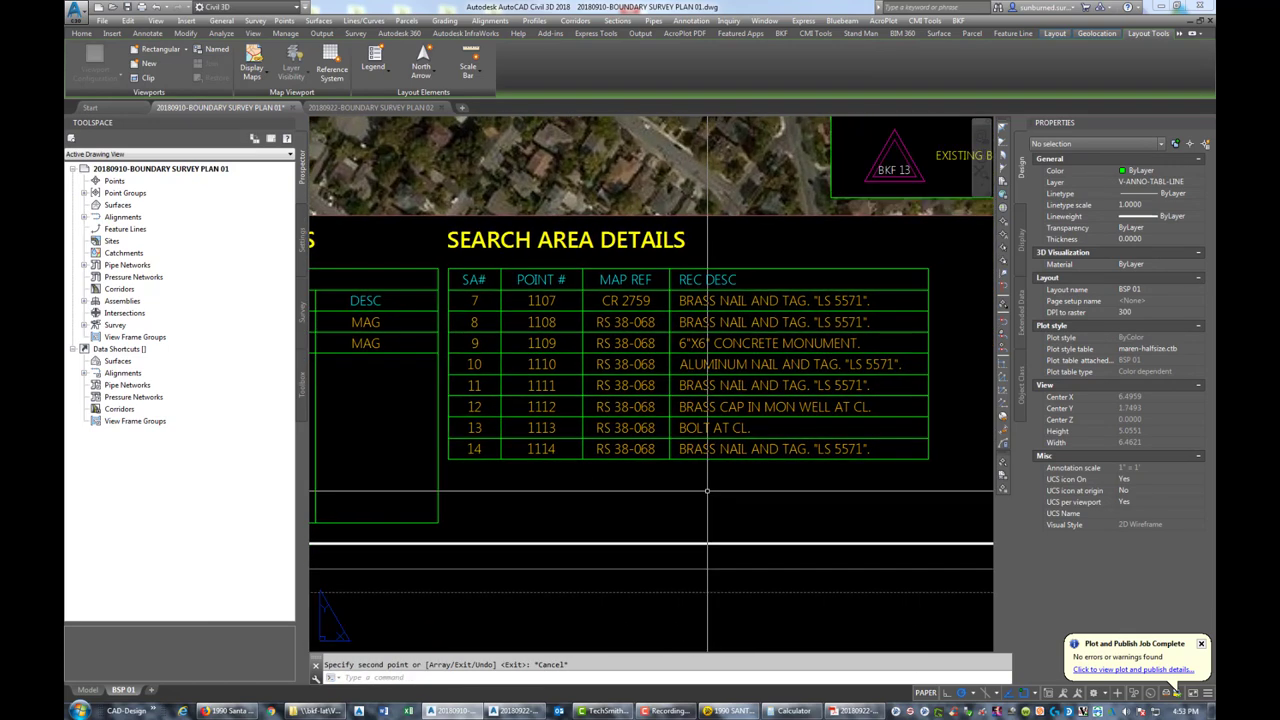
right_click(717, 504)
left_click(742, 515)
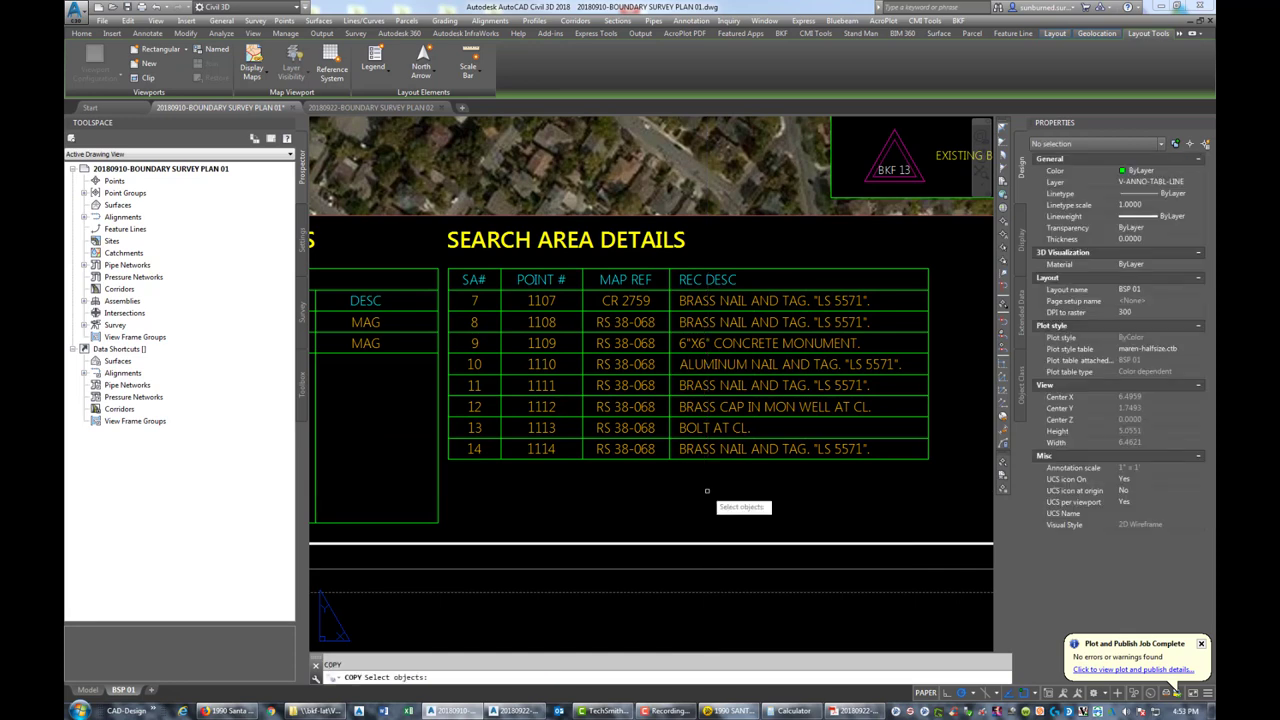
left_click(905, 440)
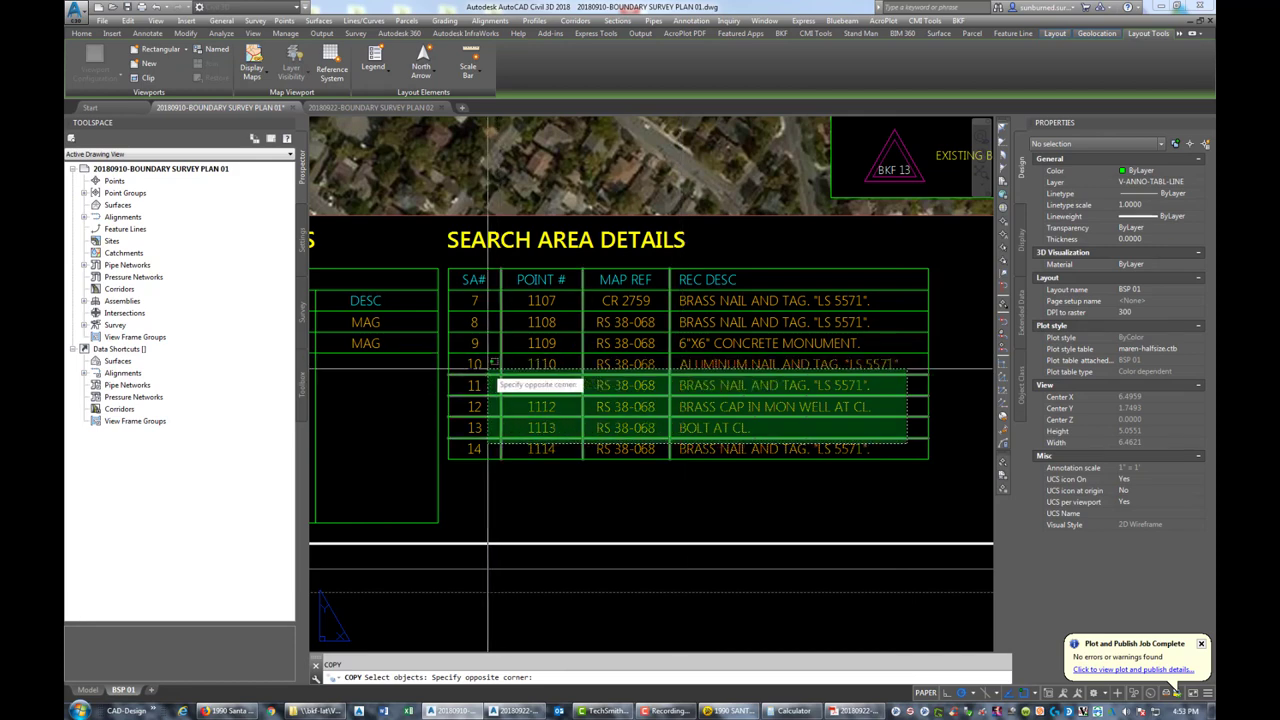
left_click(480, 398)
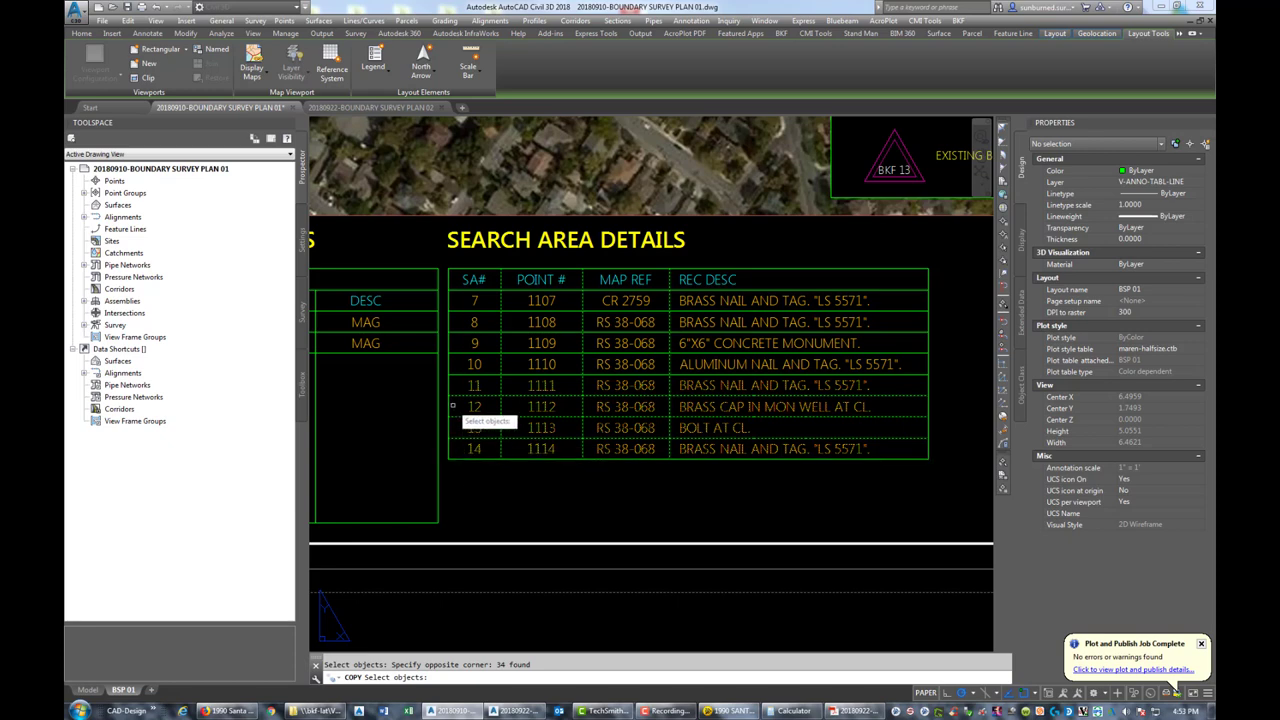
key("Return")
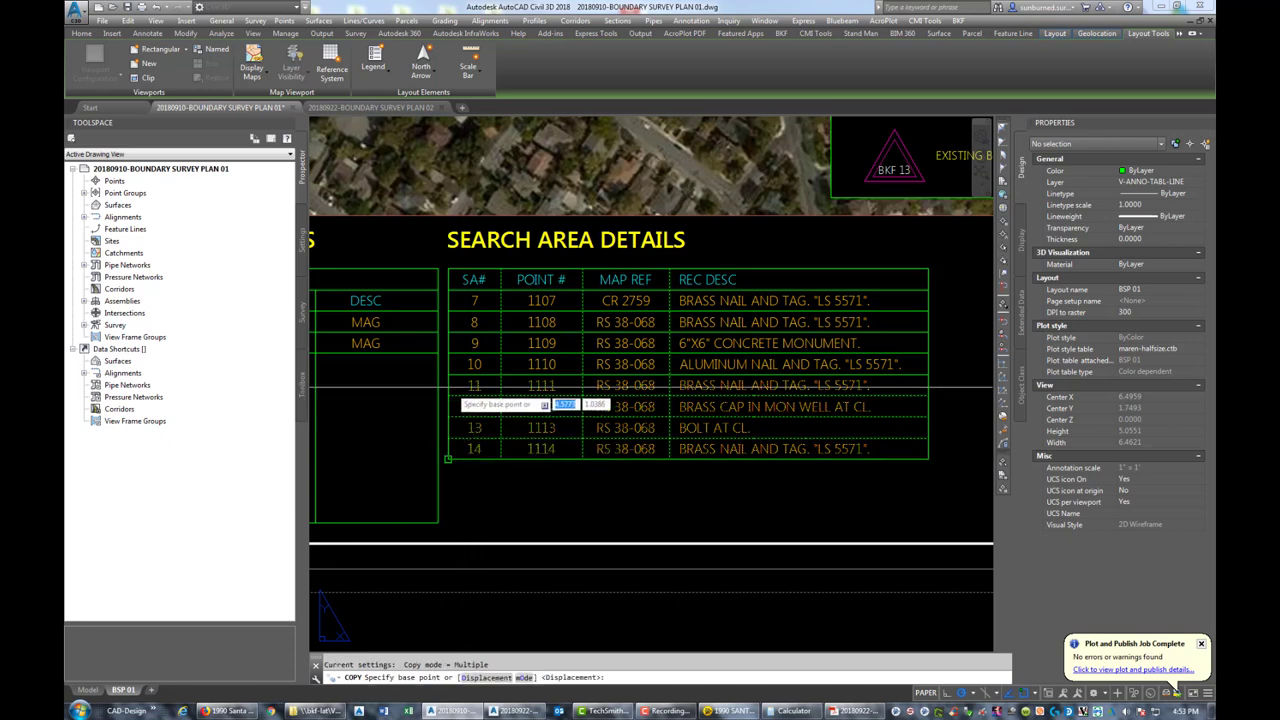
left_click(452, 375)
left_click(452, 456)
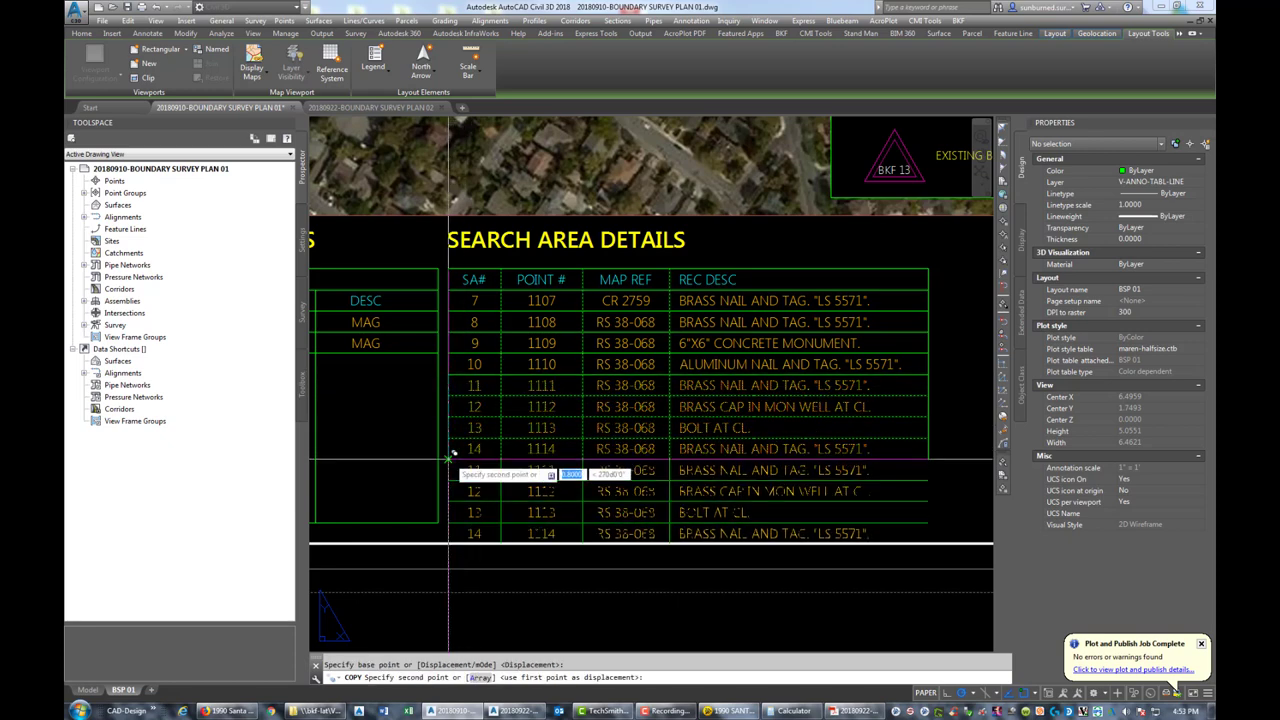
key("Return")
Erase the duplicated row 14 at the bottom of the table
left_click(474, 533)
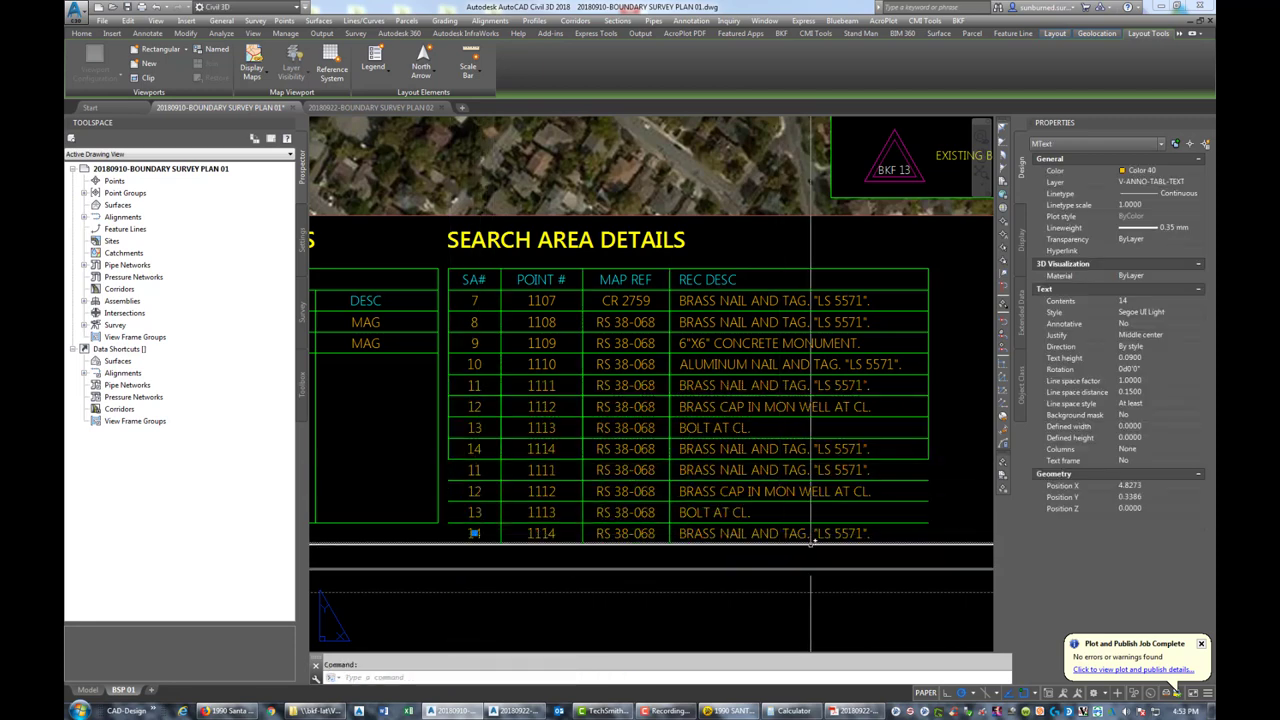
left_click(905, 545)
left_click(481, 540)
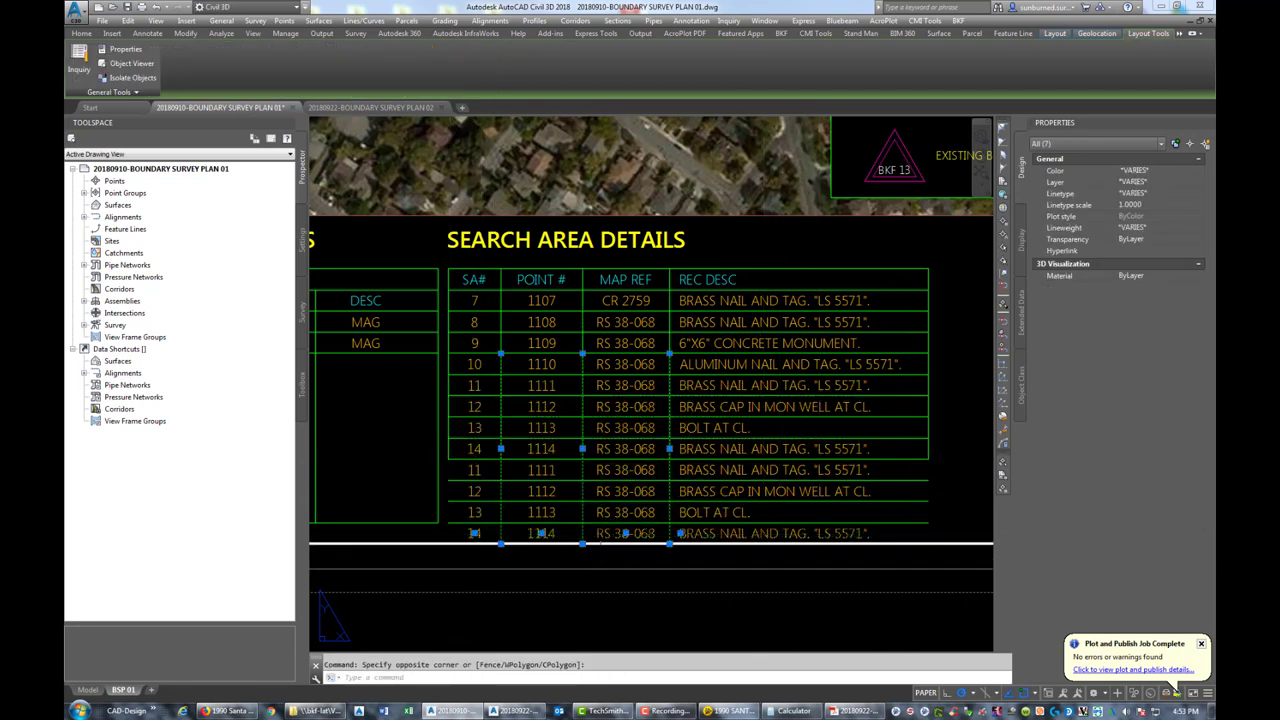
key("Delete")
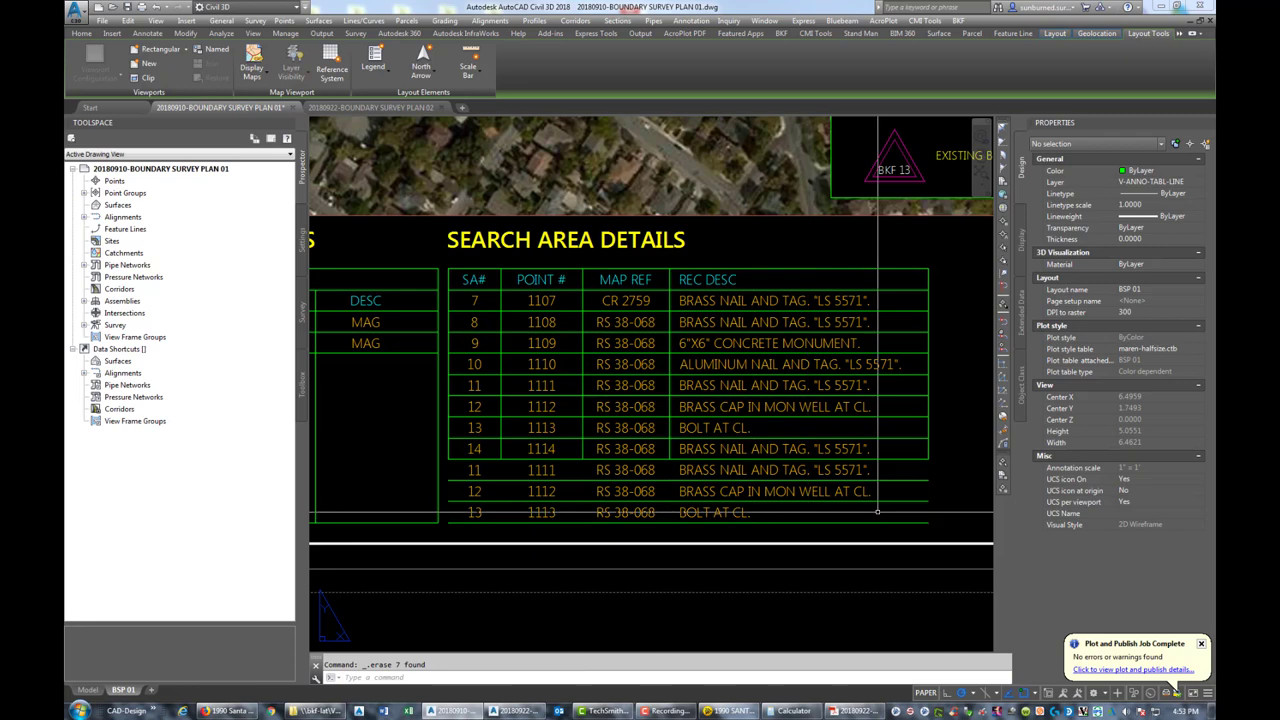
Extend the table's column lines down to the new bottom border with EXTEND
type("EX")
key("Return")
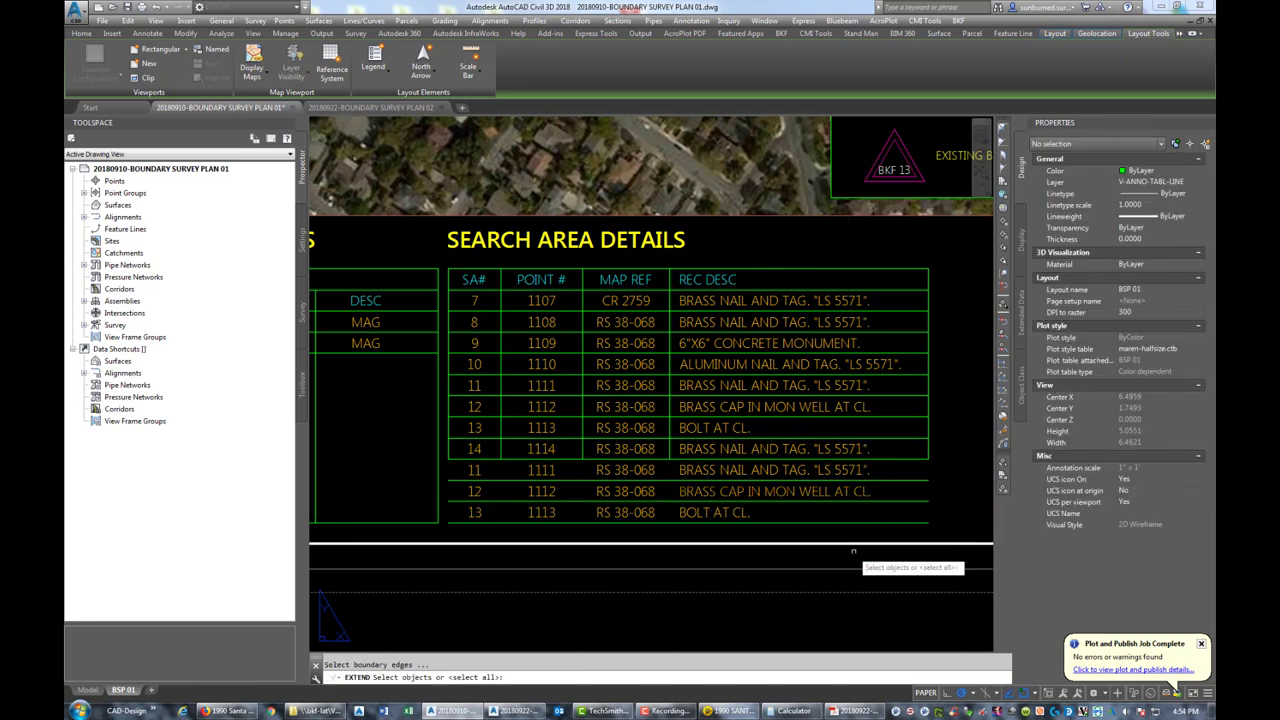
left_click(943, 543)
left_click(908, 480)
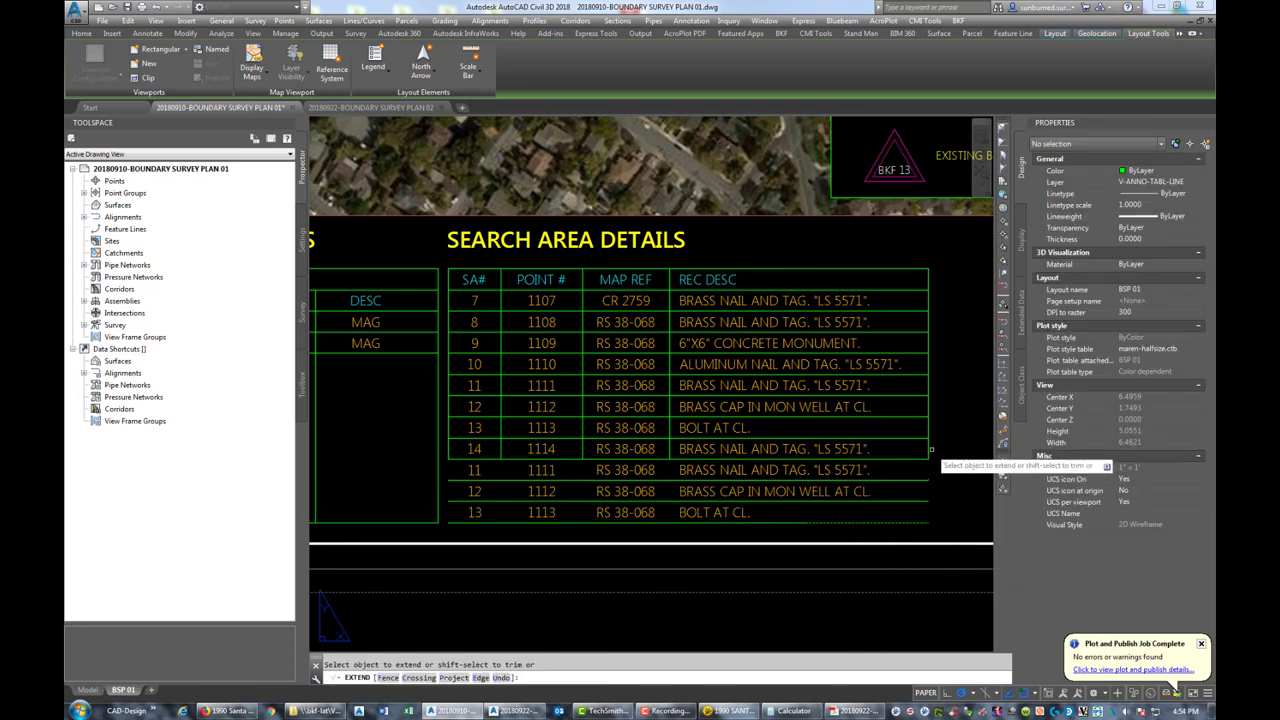
key("Return")
left_click_drag(932, 452, 666, 516)
key("Escape")
Extend the SA#/POINT # divider line down to the bottom border
key("Return")
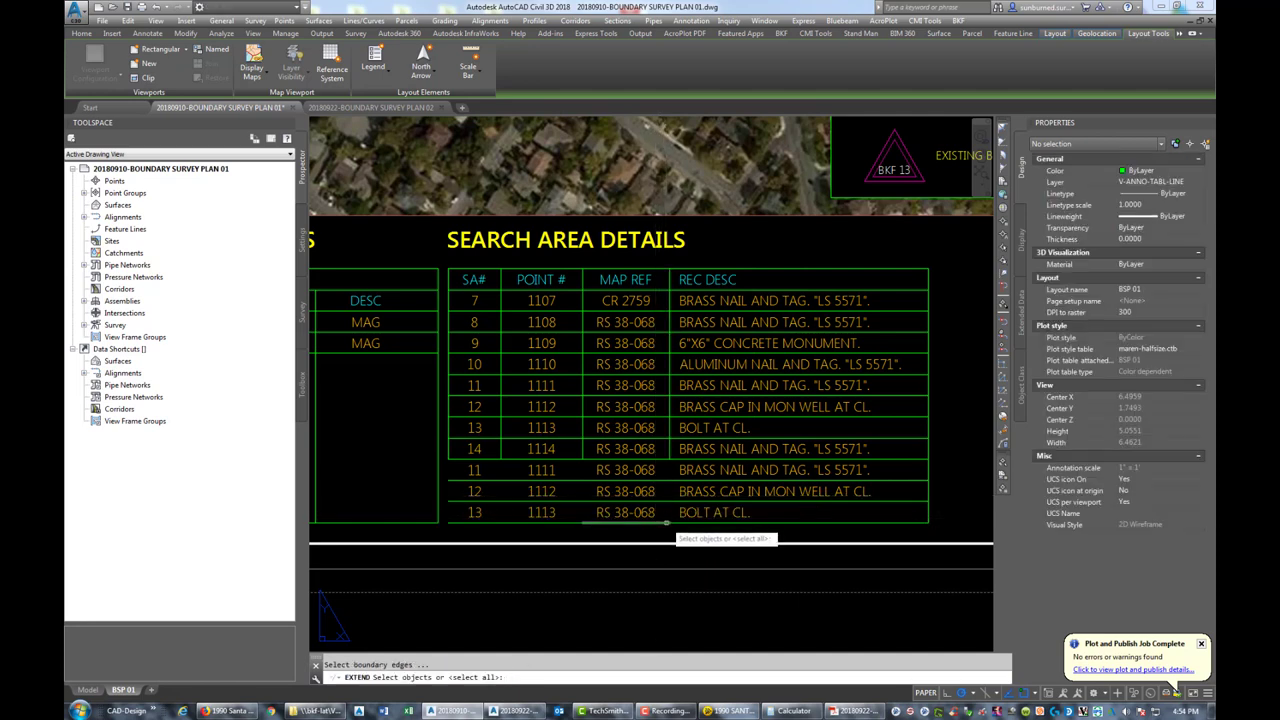
left_click(656, 519)
left_click(545, 519)
key("Return")
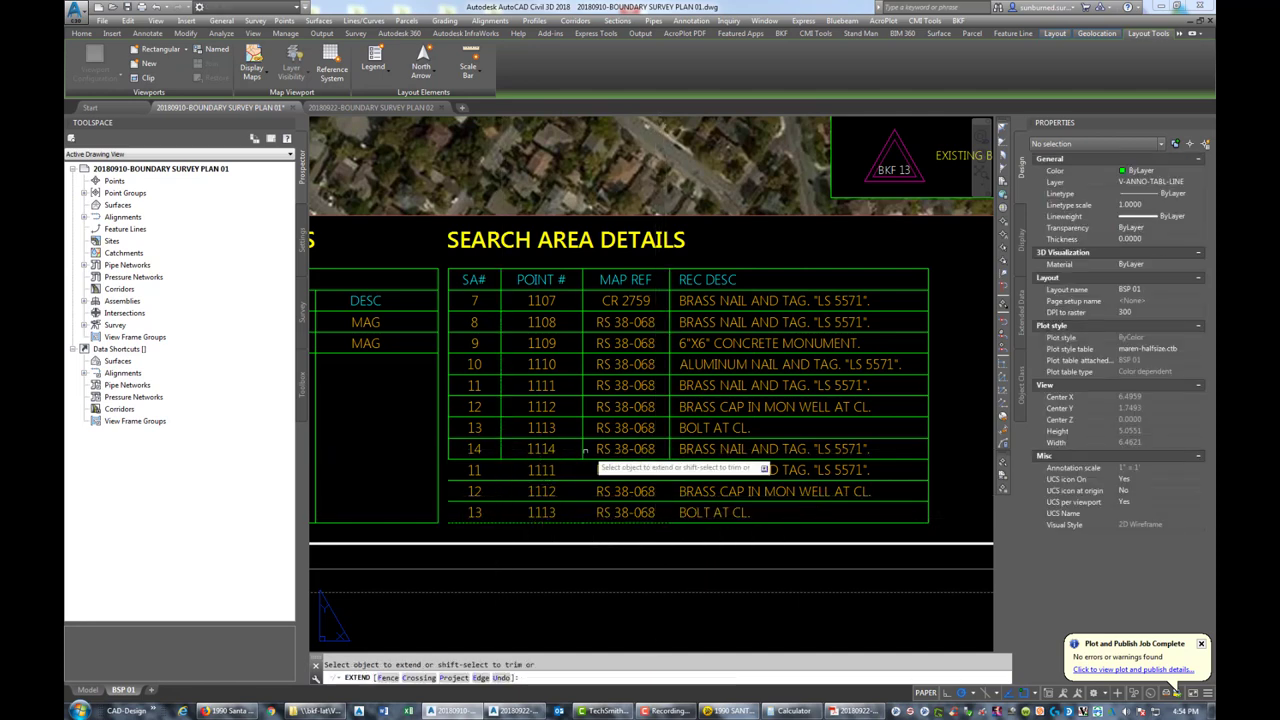
left_click(502, 451)
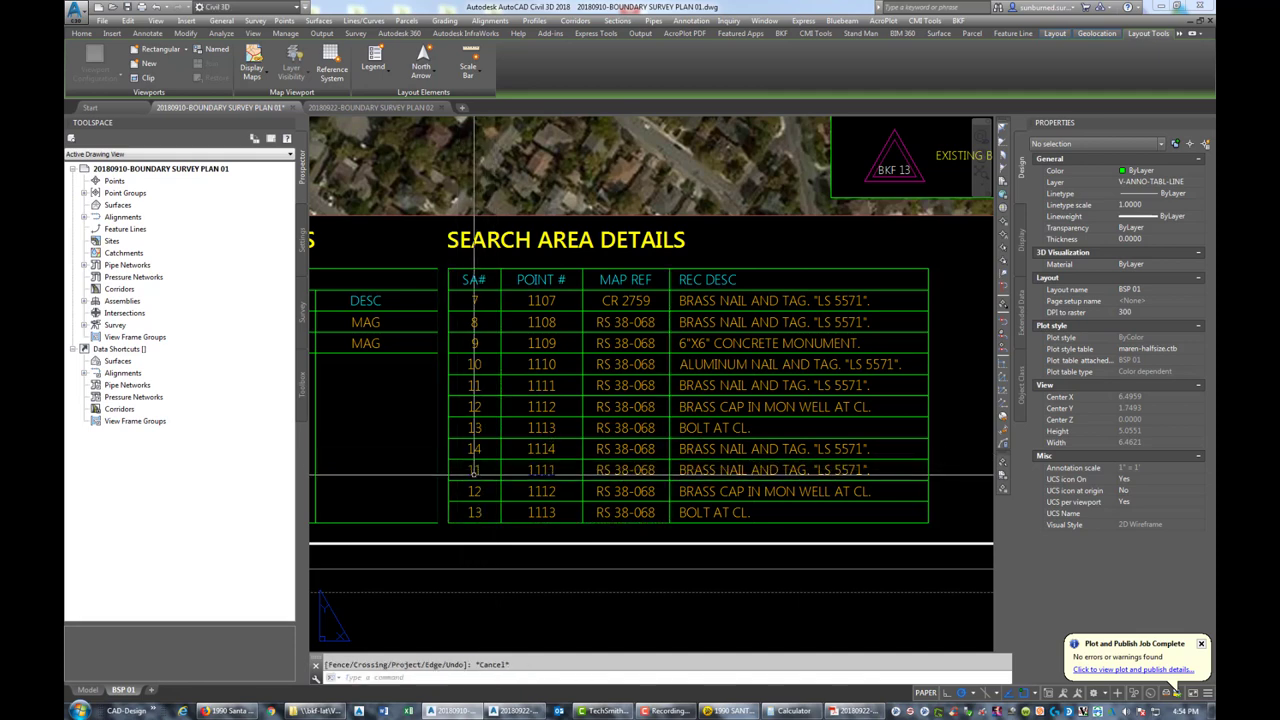
key("Escape")
left_click(477, 474)
Set the first copied row to SA# 15 and change point 1111 to 1115
double_click(477, 474)
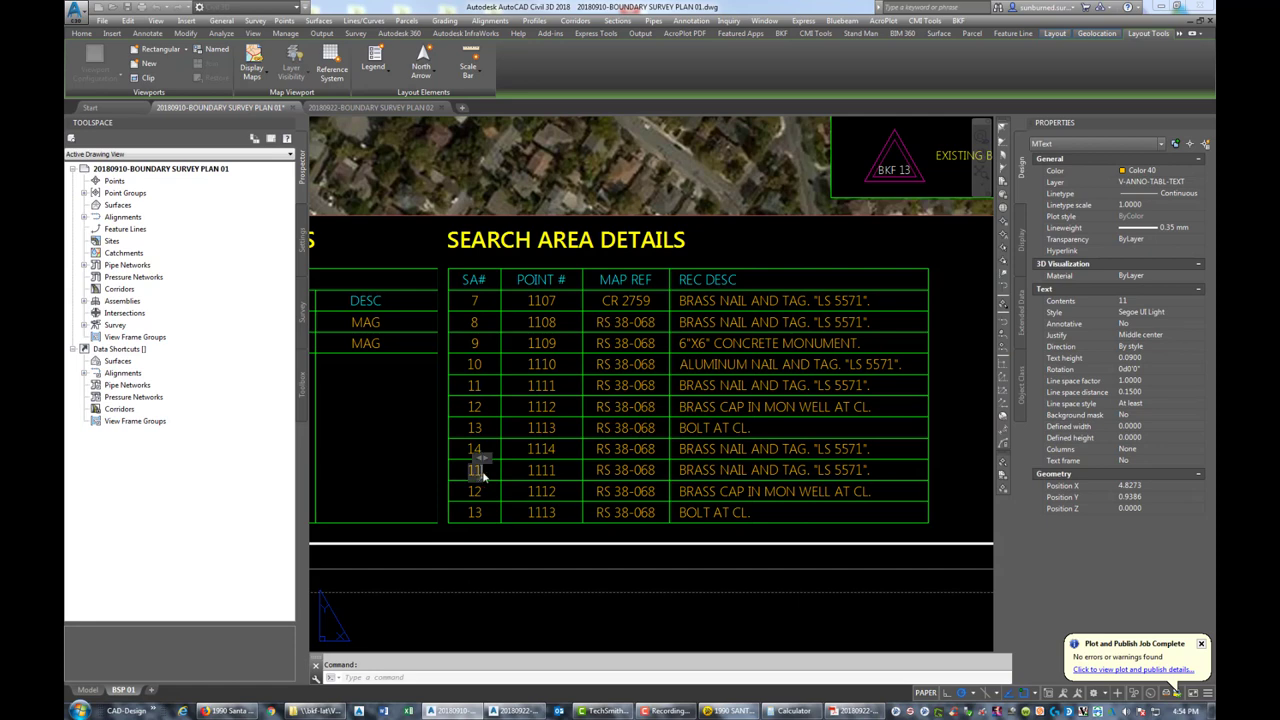
left_click(546, 452)
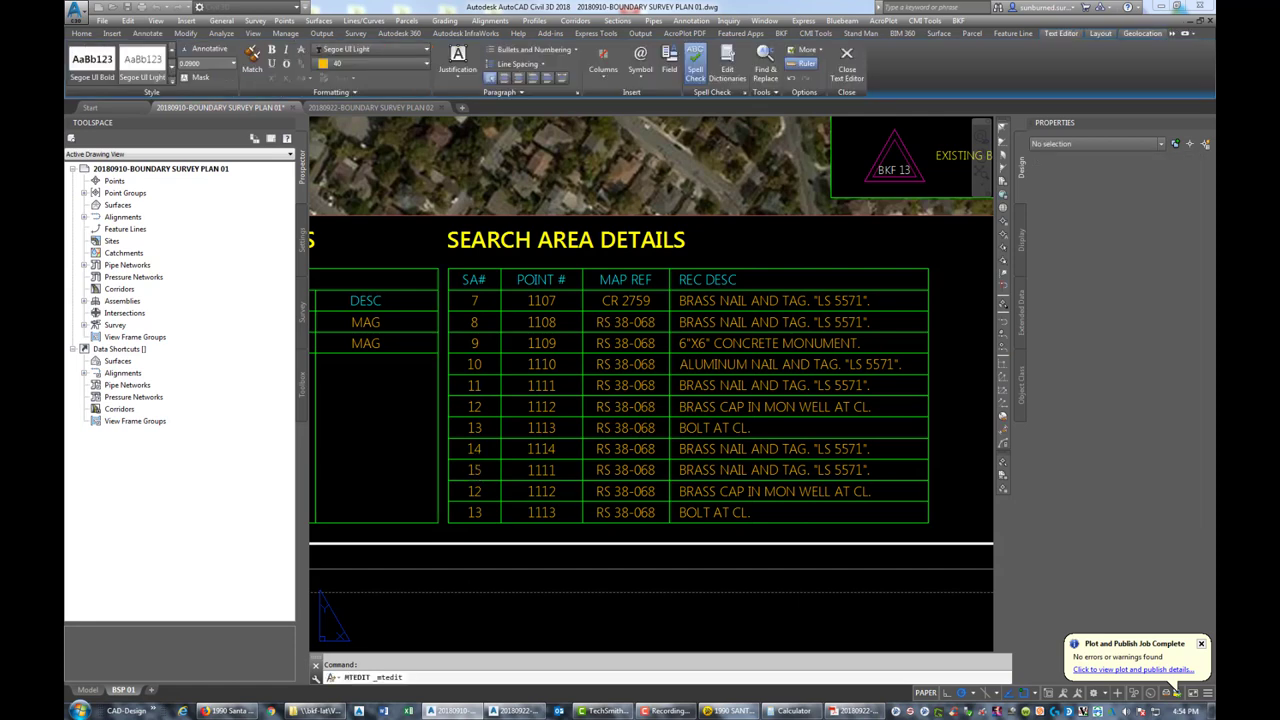
type("DDEDI")
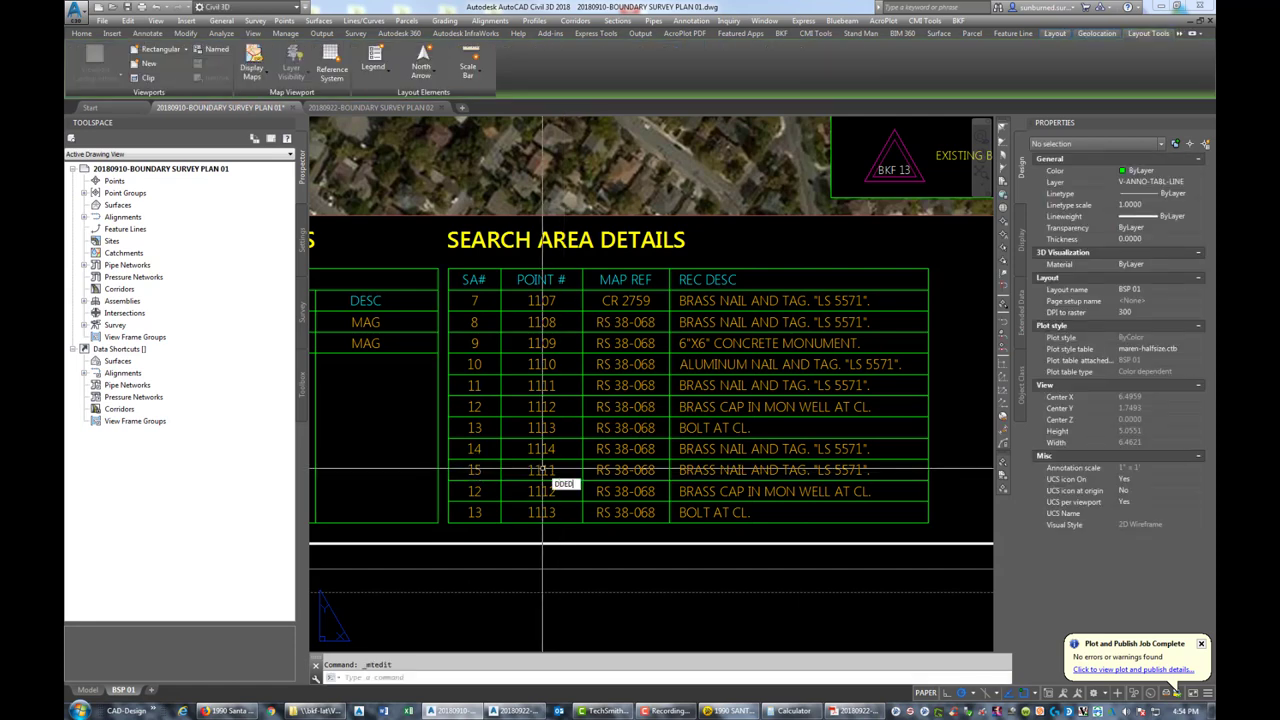
type("T")
key("Return")
key("Escape")
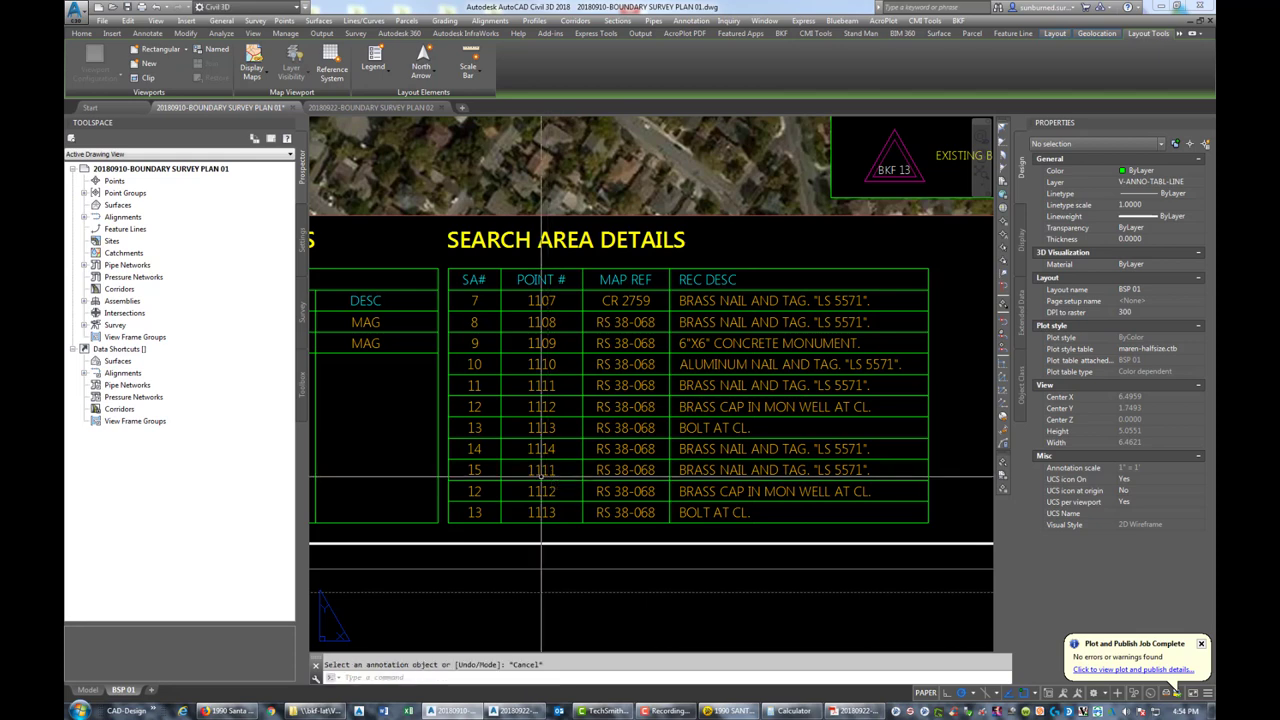
type("DDEDIT")
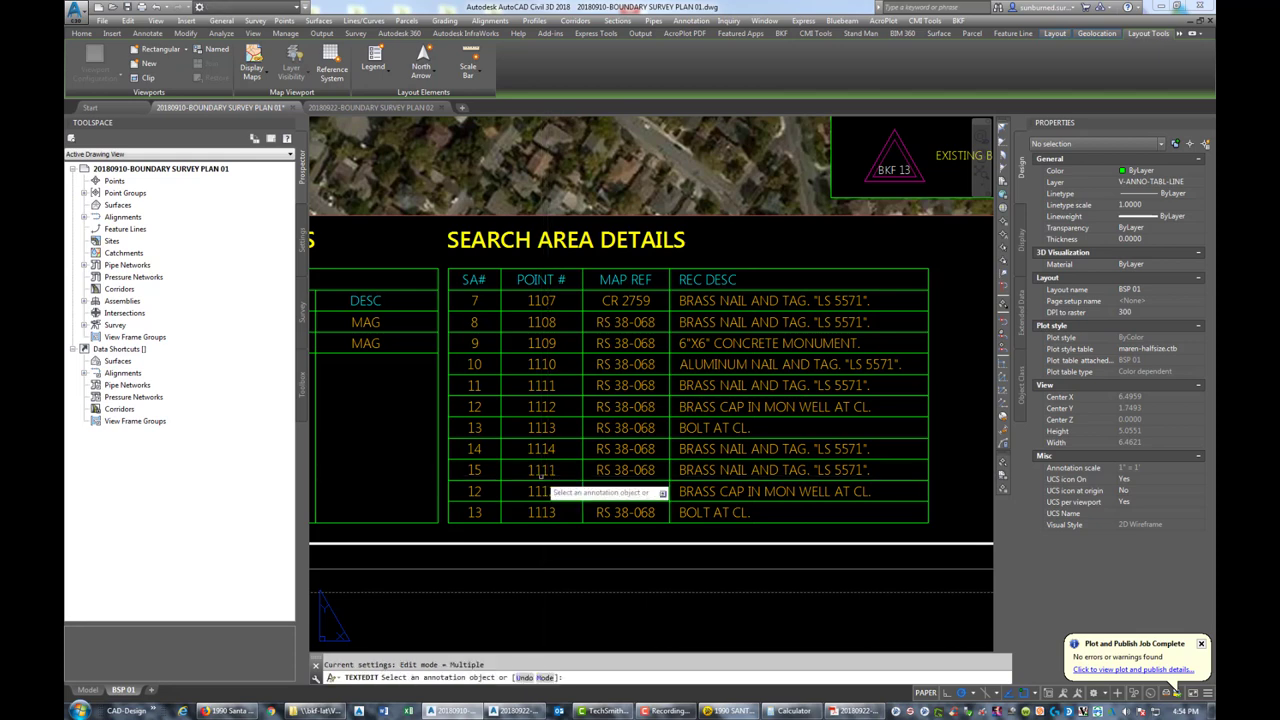
key("Return")
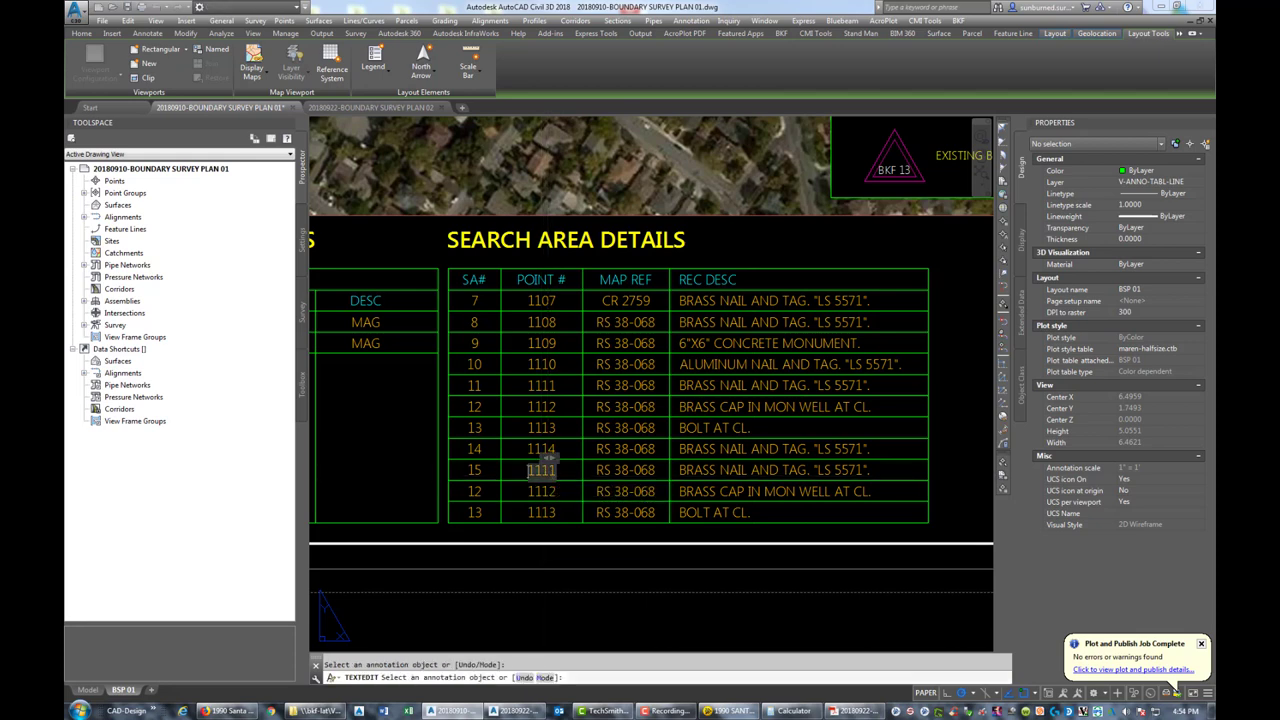
left_click(540, 468)
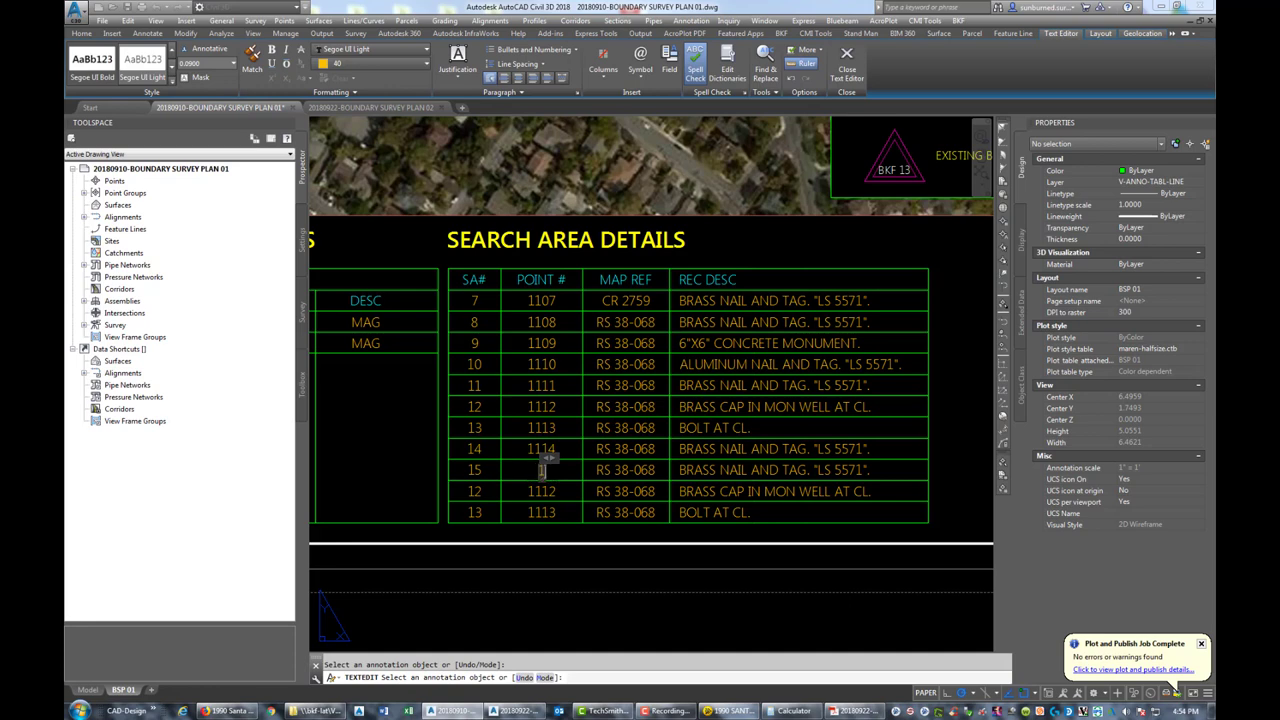
type("15")
left_click(722, 470)
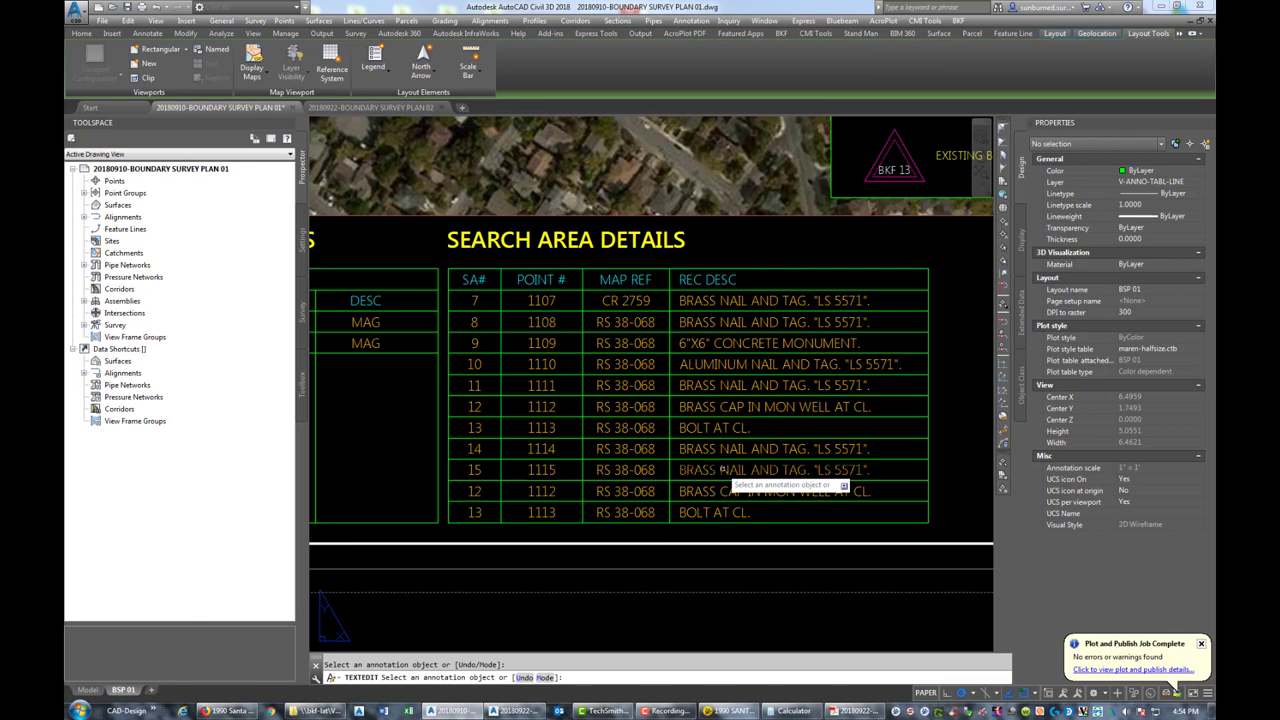
Retype row 15's description as BRASS NAIL AND TAG AT CL
left_click(722, 470)
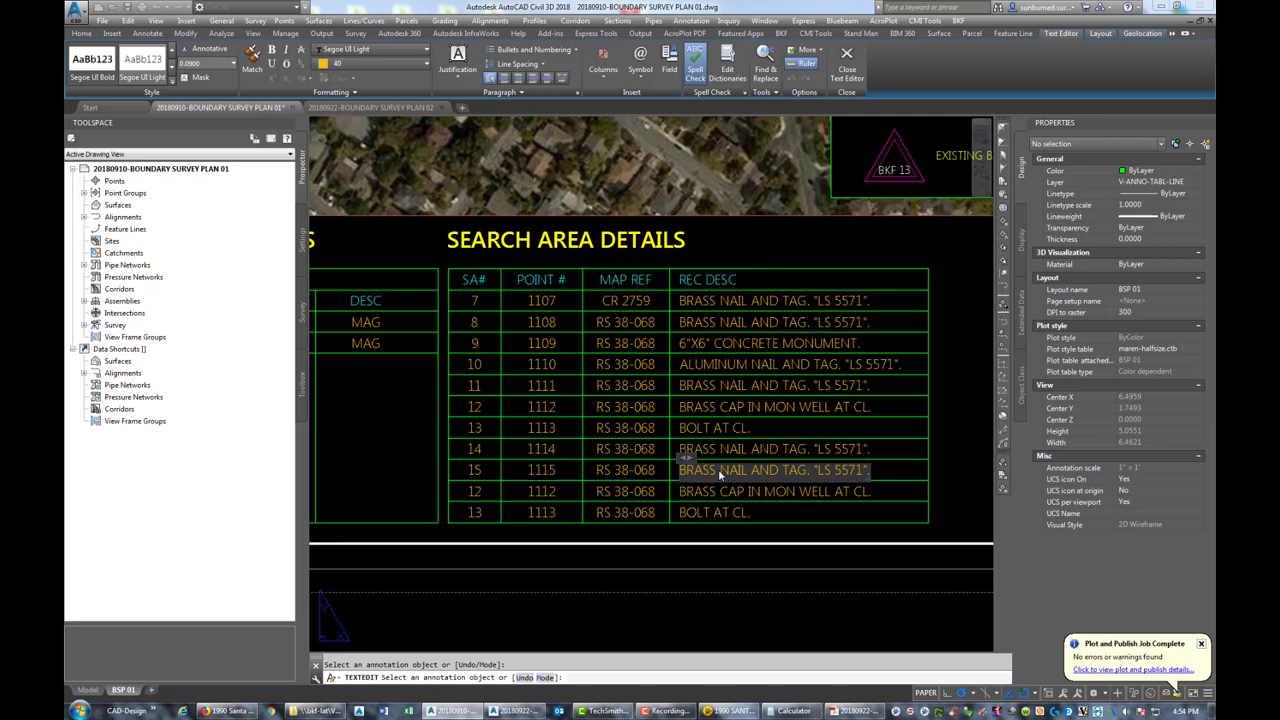
key("Delete")
key("Delete")
key("Delete")
key("Delete")
key("Delete")
key("Delete")
key("Delete")
key("Delete")
key("Delete")
key("Delete")
key("Delete")
key("Delete")
key("Delete")
key("Delete")
key("Delete")
key("Delete")
key("Delete")
key("Delete")
key("Delete")
key("Delete")
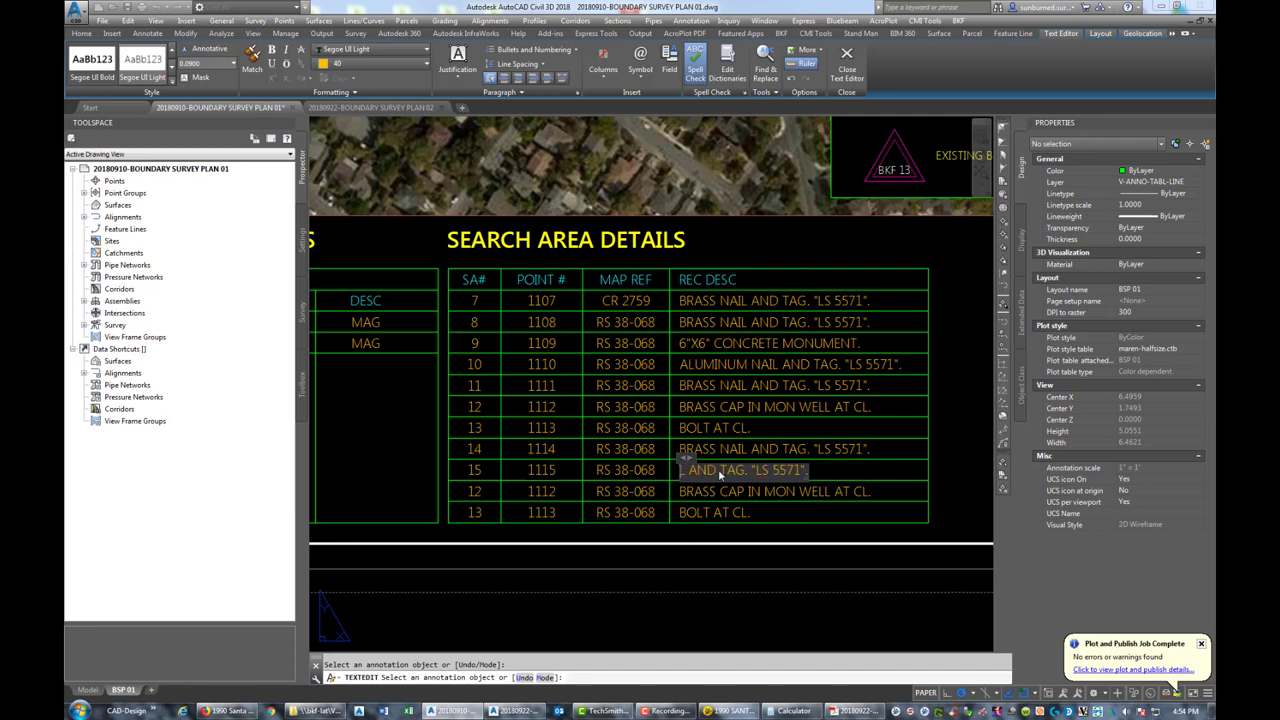
type("BR")
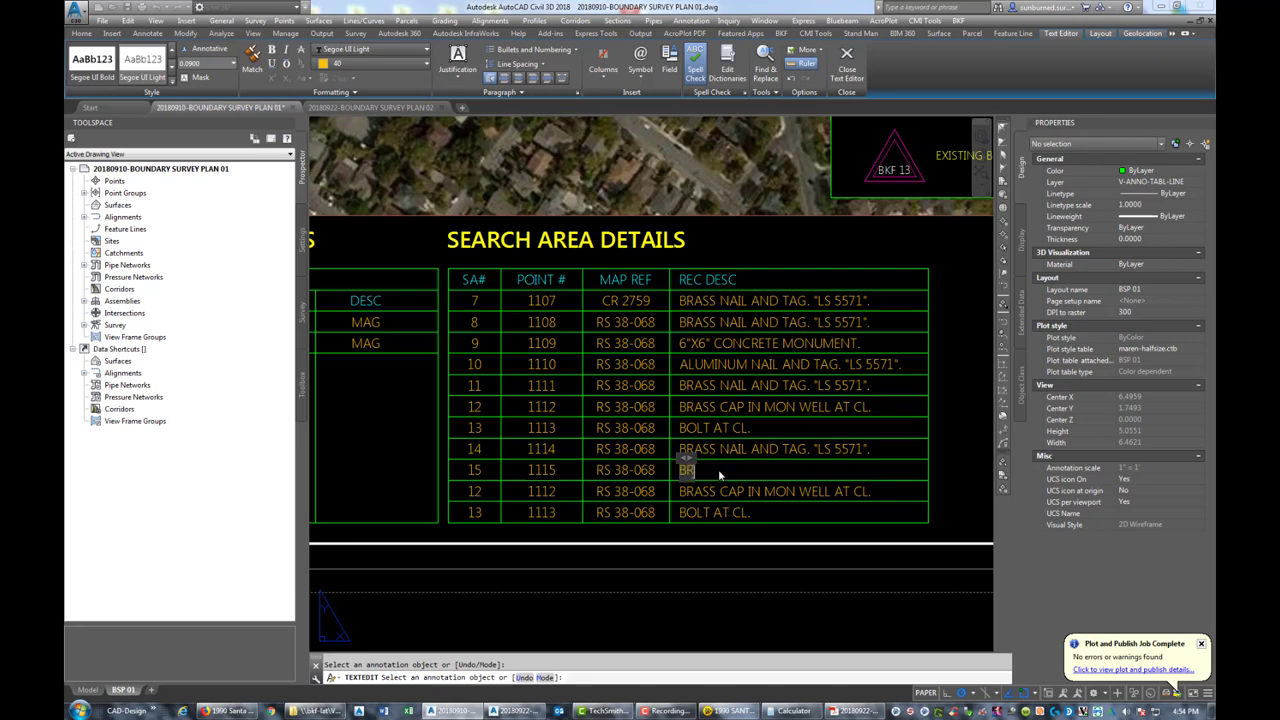
type("ASS TAG AT C")
key("BackSpace")
key("BackSpace")
key("BackSpace")
key("BackSpace")
key("BackSpace")
type("NAIL AND TA")
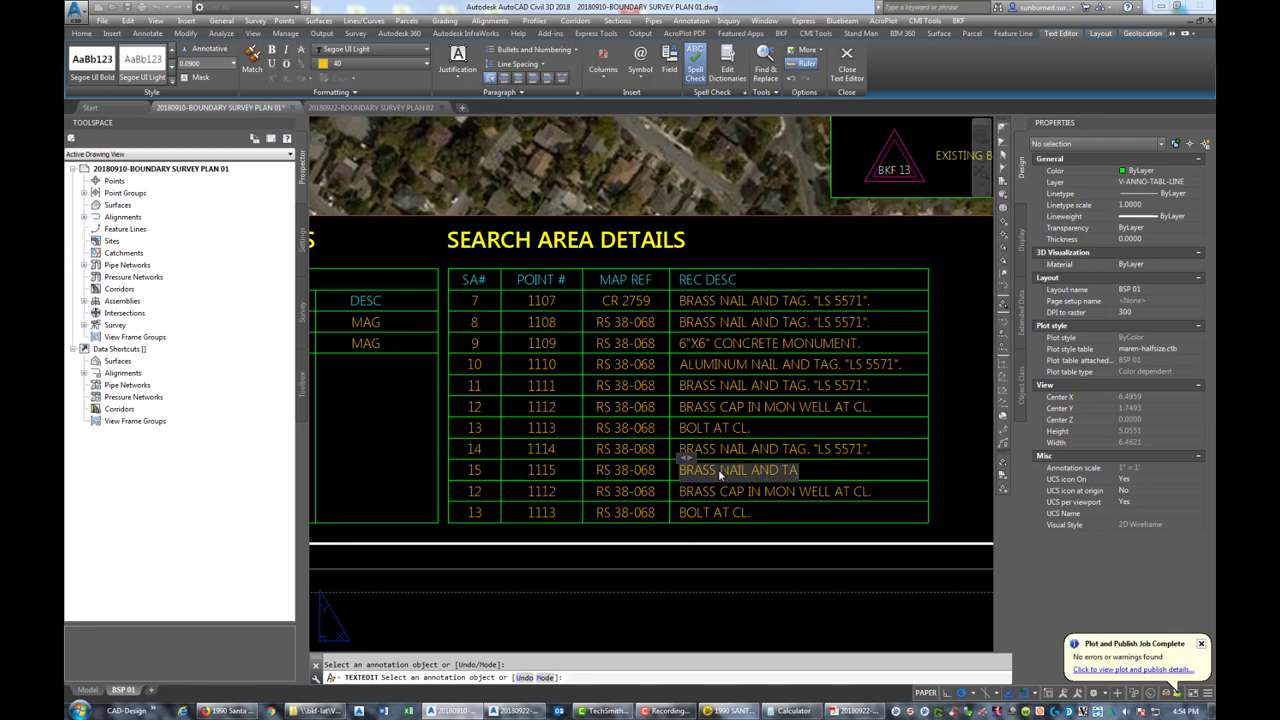
type("G AT CL.")
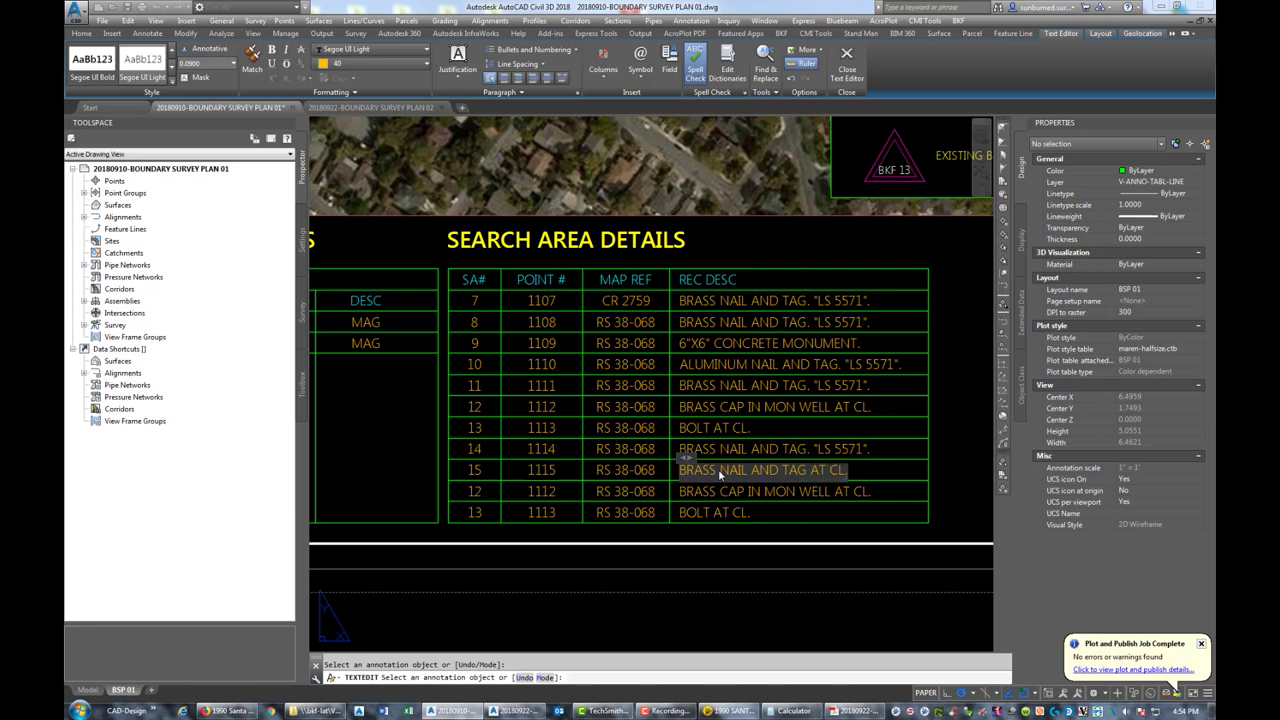
left_click(793, 520)
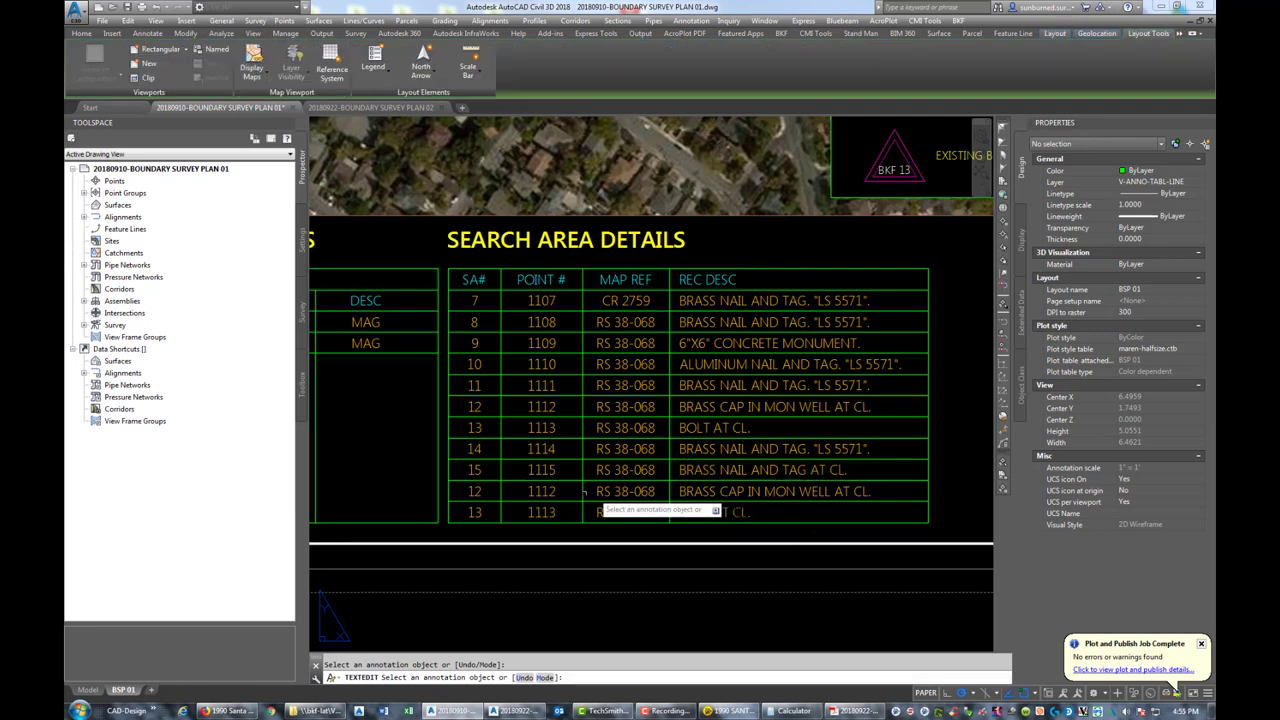
Change the copied row's SA# to 16 and its point number from 1112 to 1116
left_click(477, 491)
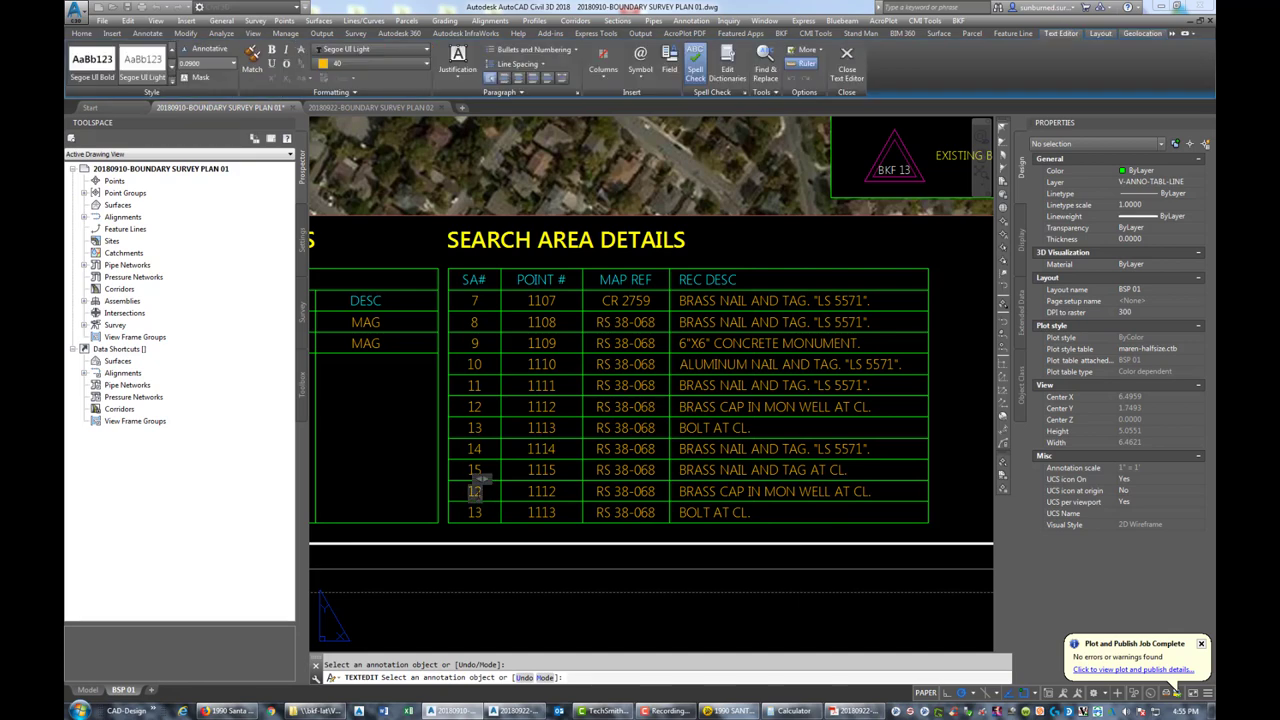
type("16")
left_click(540, 498)
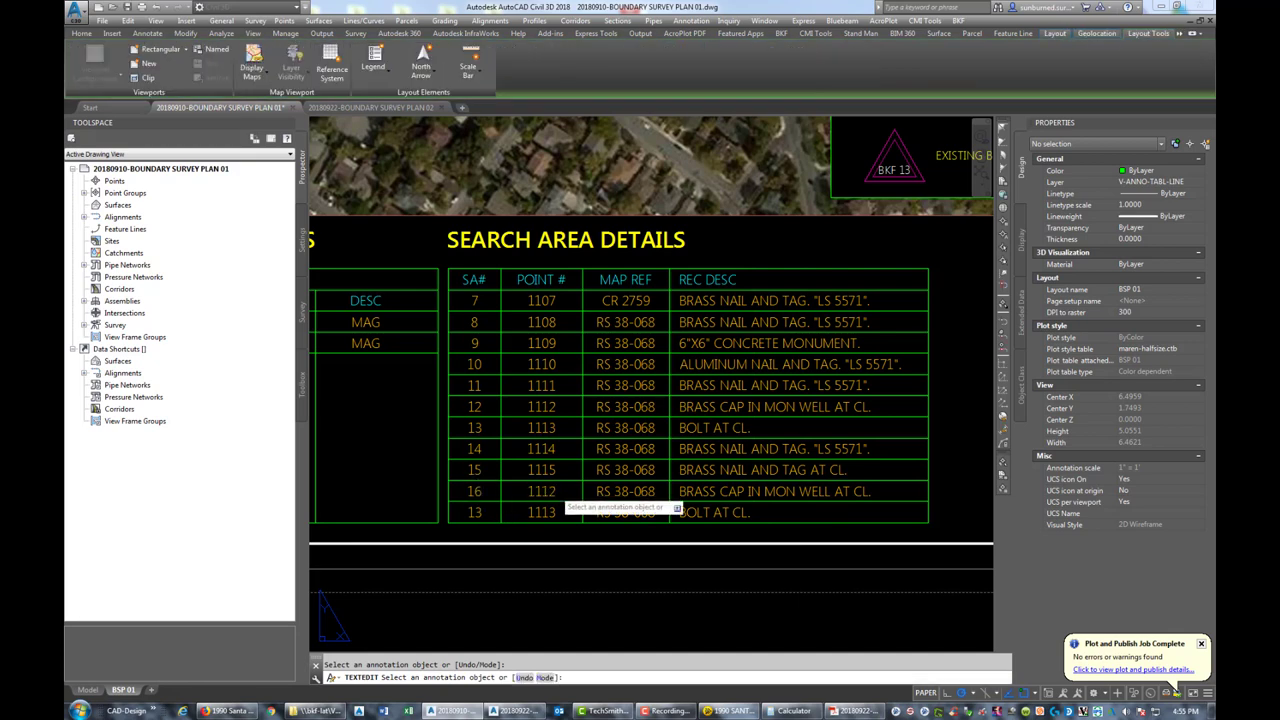
left_click(545, 491)
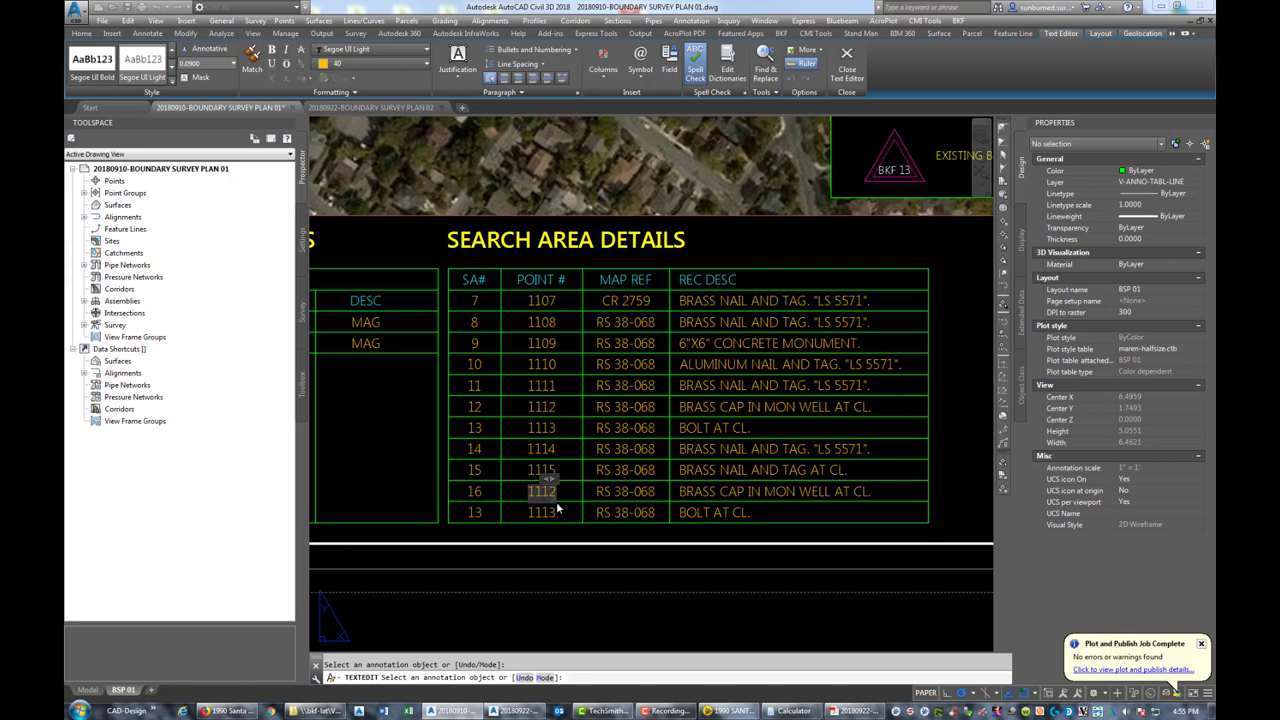
type("1116")
left_click(722, 497)
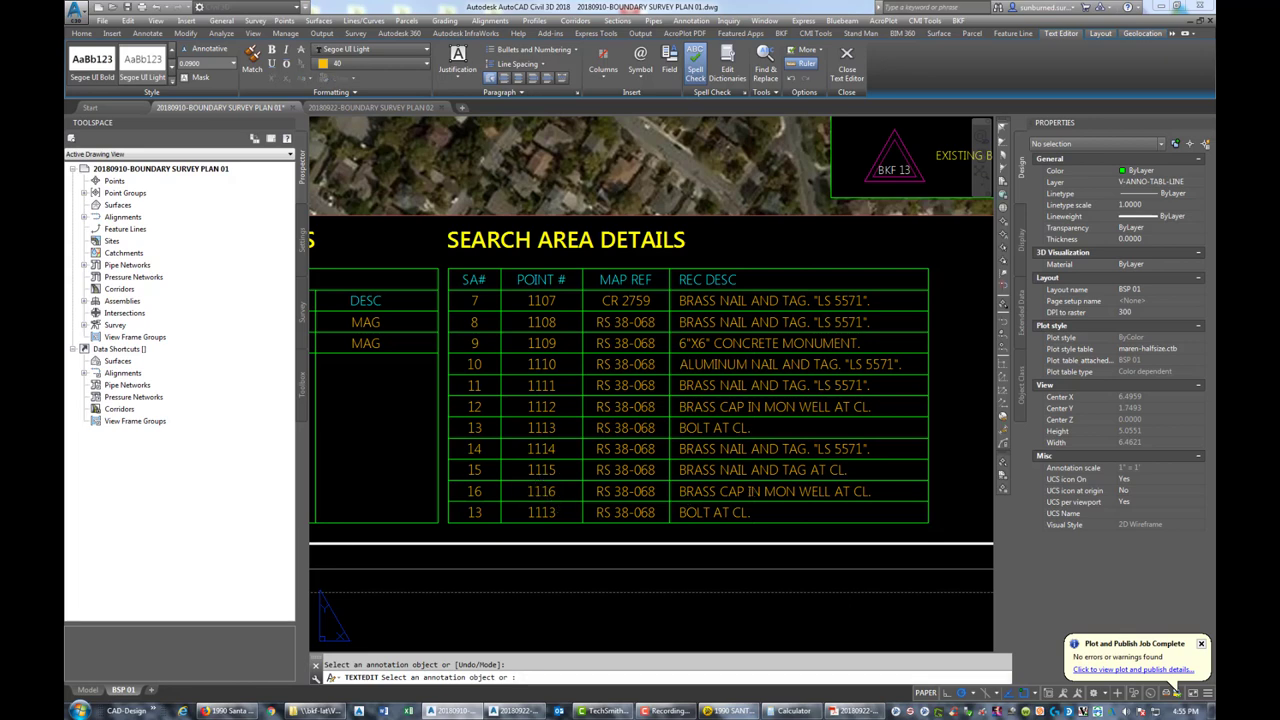
Set row 16's map reference to NONE and description to 'SEARCH FOR ANY MONUMENT.'
left_click(645, 497)
type("NONE")
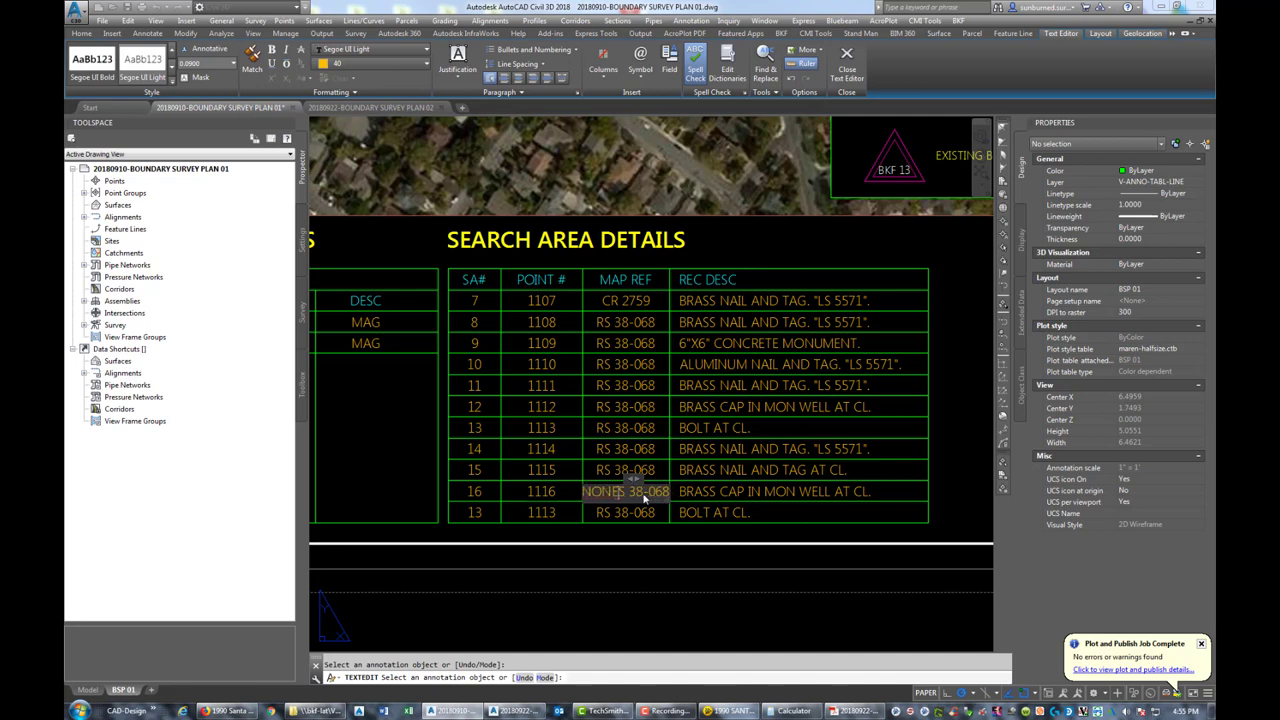
key("Delete")
key("Delete")
key("Delete")
key("Delete")
key("Delete")
key("Delete")
key("Delete")
key("Delete")
left_click(848, 518)
left_click(862, 489)
key("Home")
key("Delete")
key("Delete")
key("Delete")
key("Delete")
key("Delete")
key("Delete")
key("Delete")
key("Delete")
key("Delete")
key("Delete")
key("Delete")
key("Delete")
key("Delete")
key("Delete")
key("Delete")
key("Delete")
key("Delete")
key("Delete")
key("Delete")
key("Delete")
key("Delete")
key("Delete")
key("Delete")
key("Delete")
key("Delete")
key("Delete")
key("Delete")
key("Delete")
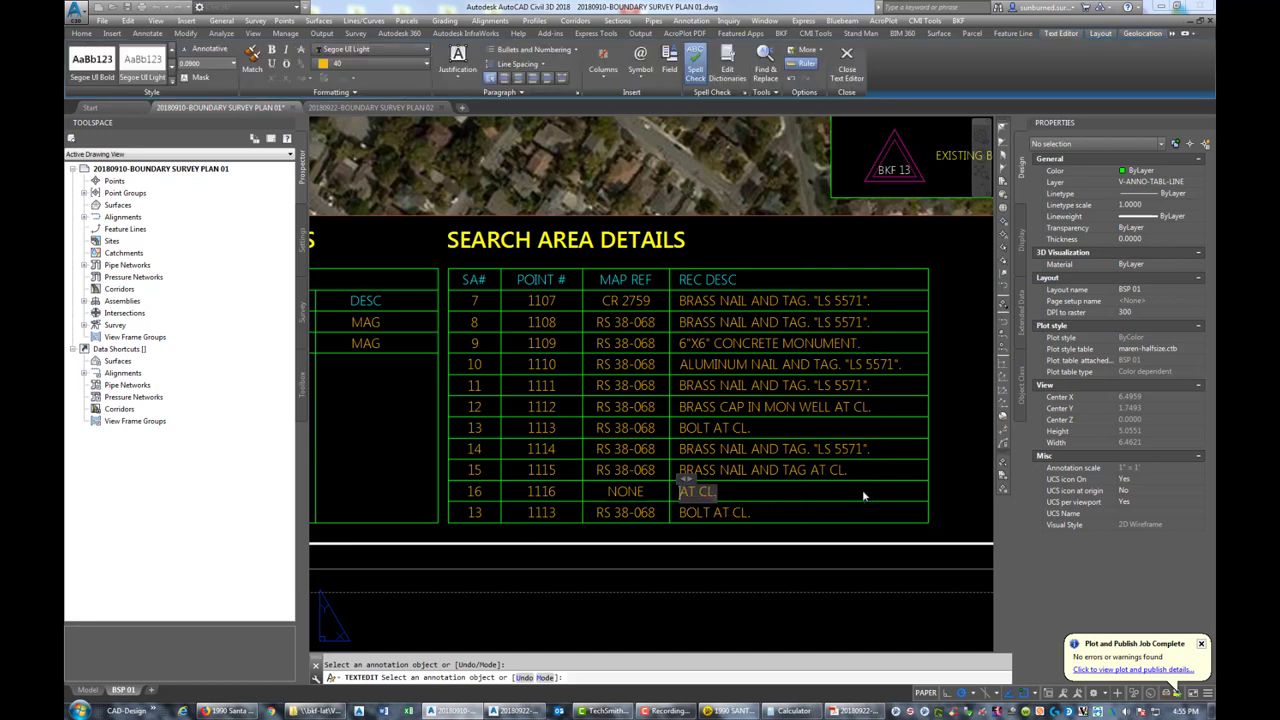
type("SEARCH FOR ANY M")
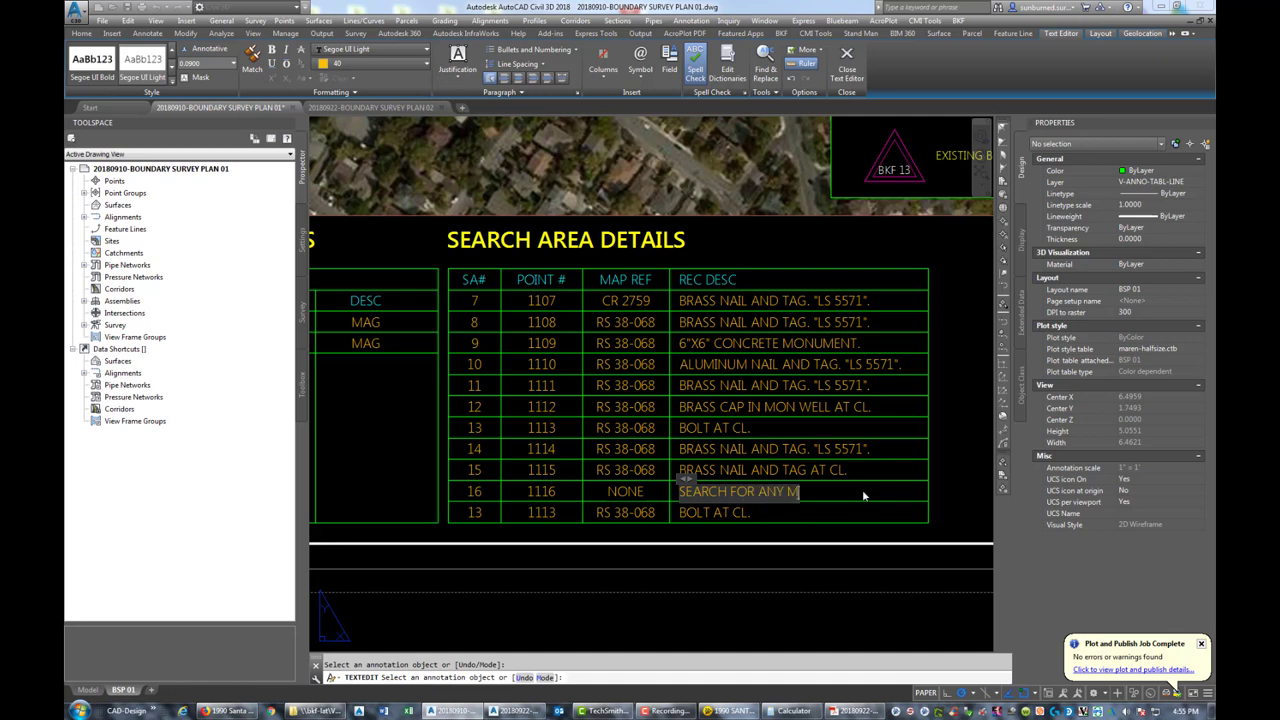
type("ONUMENT.")
key("Escape")
key("Escape")
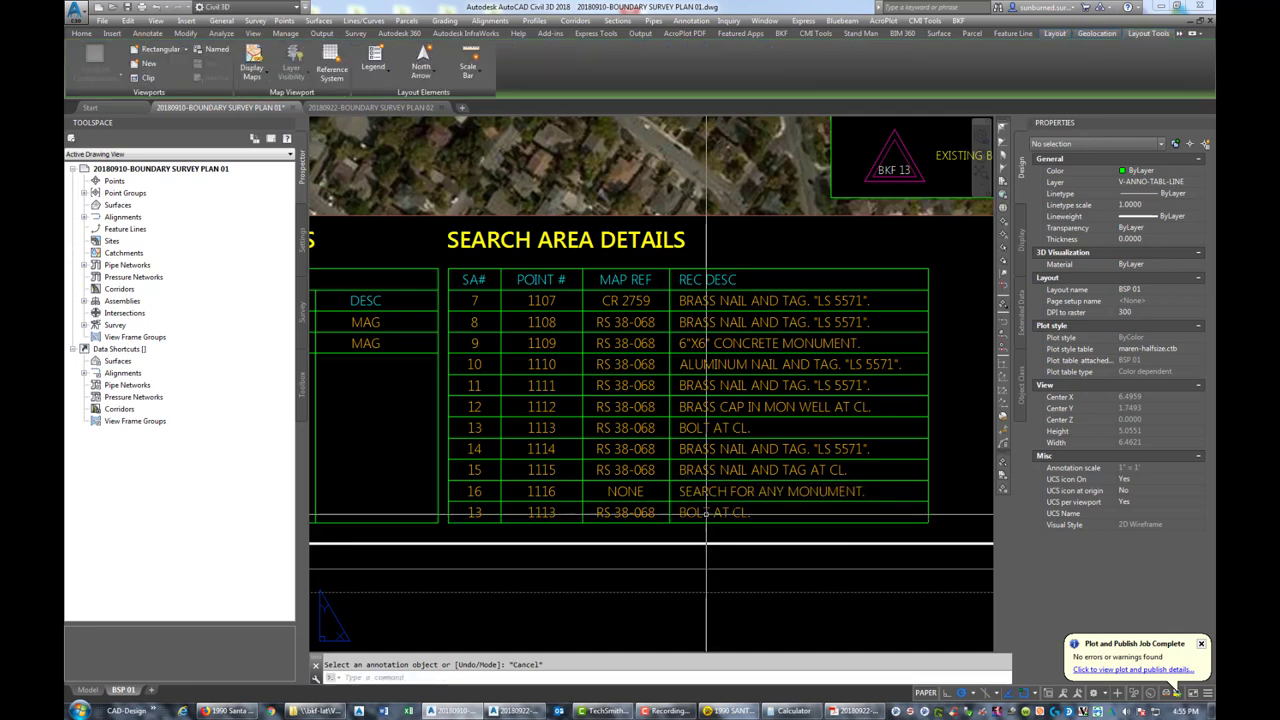
Erase the leftover 13 / 1113 BOLT AT CL. row text, then zoom to the whole sheet
left_click(706, 512)
left_click(570, 520)
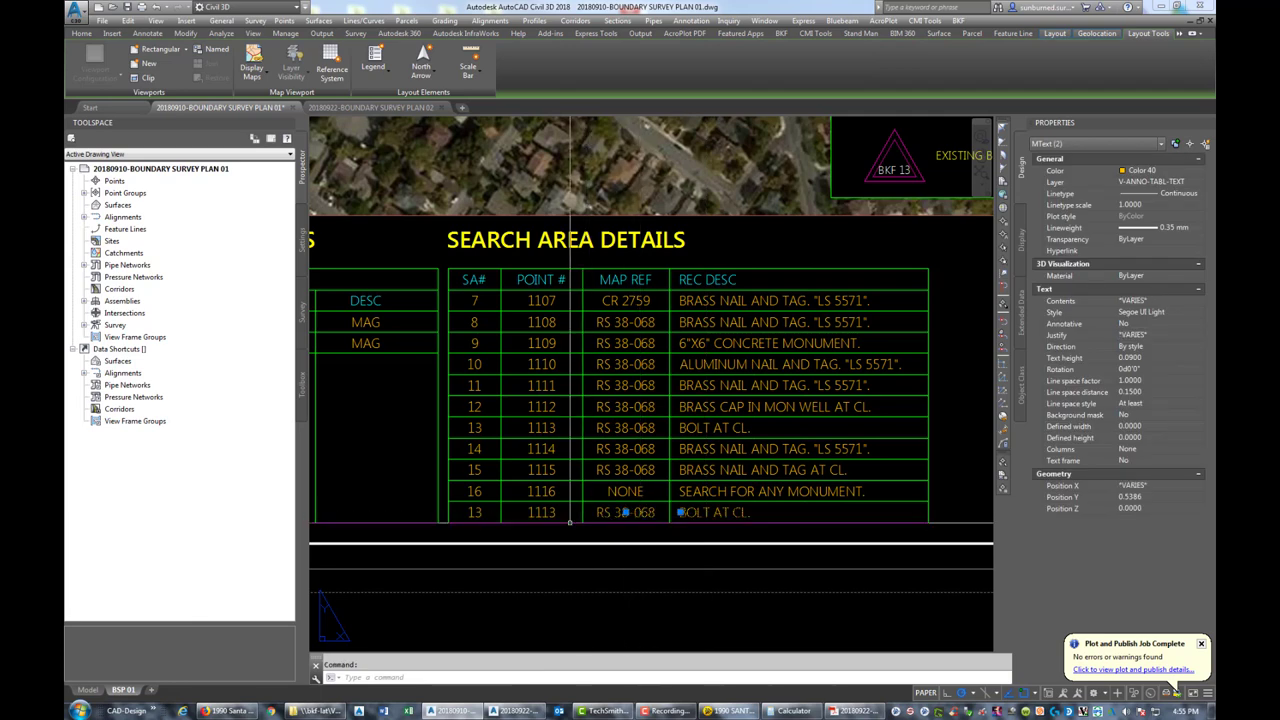
left_click(541, 512)
left_click(510, 517)
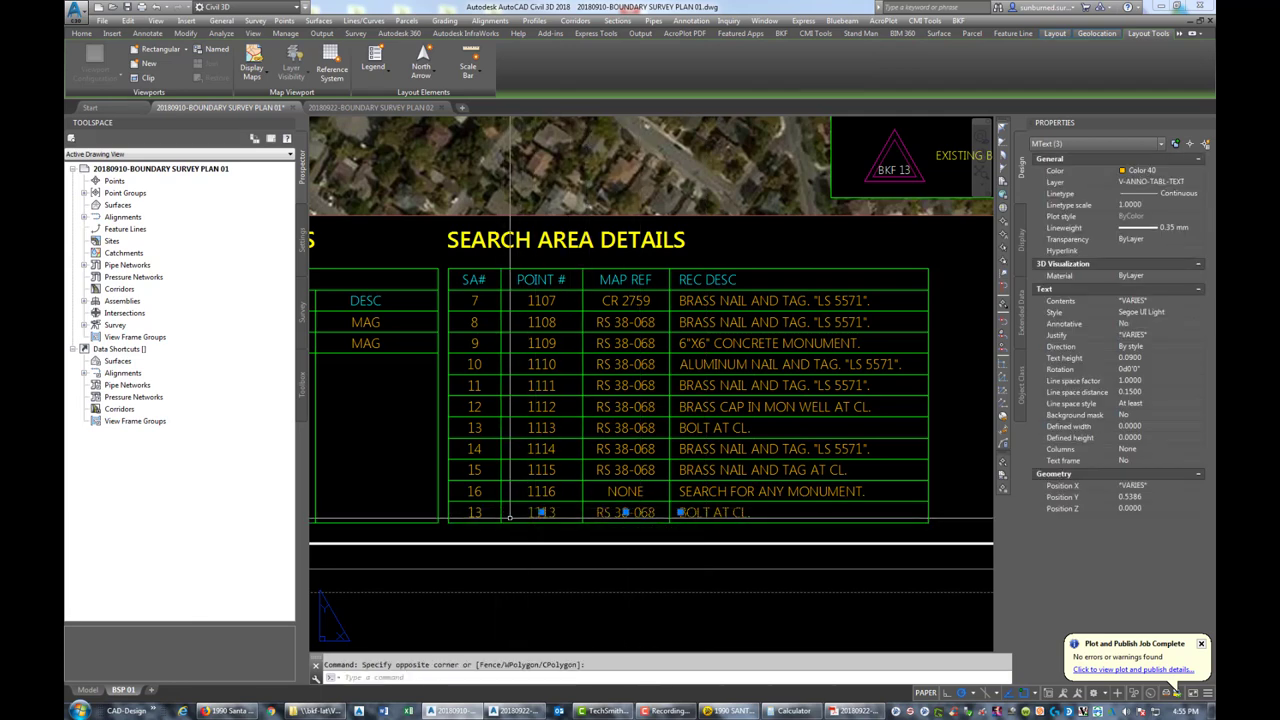
left_click(477, 515)
key("Delete")
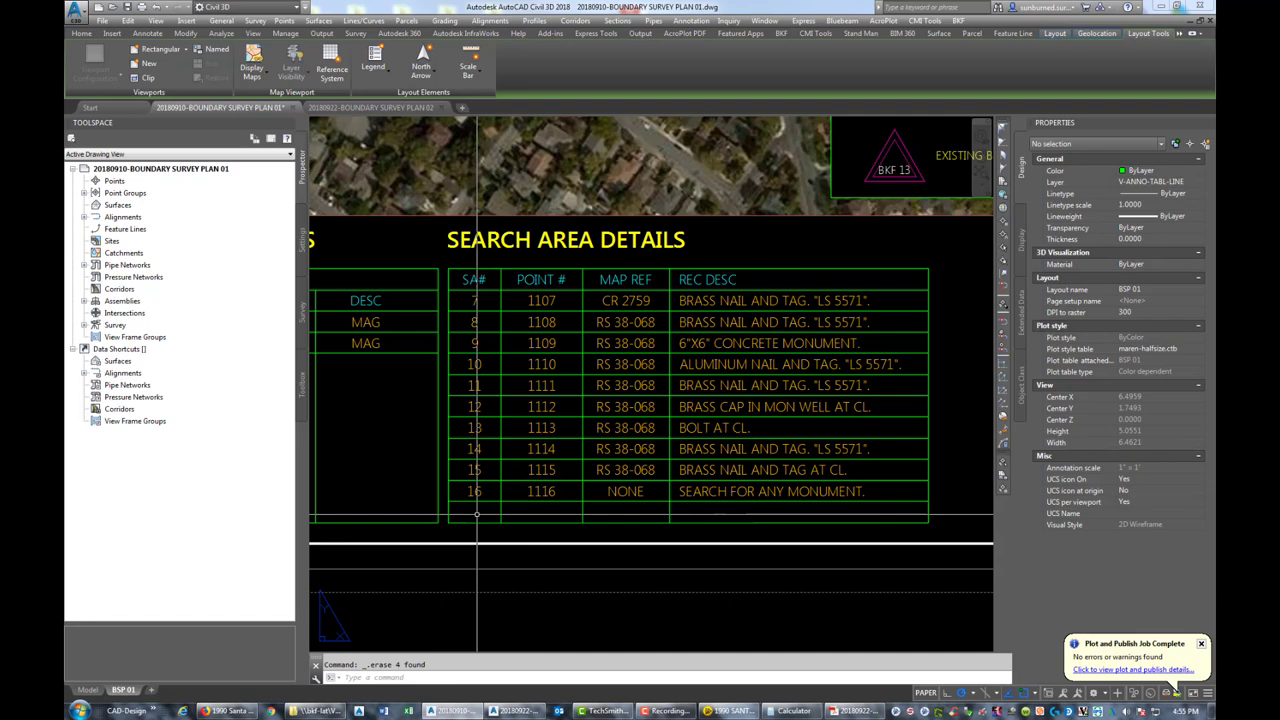
scroll(636, 460, "down", 8)
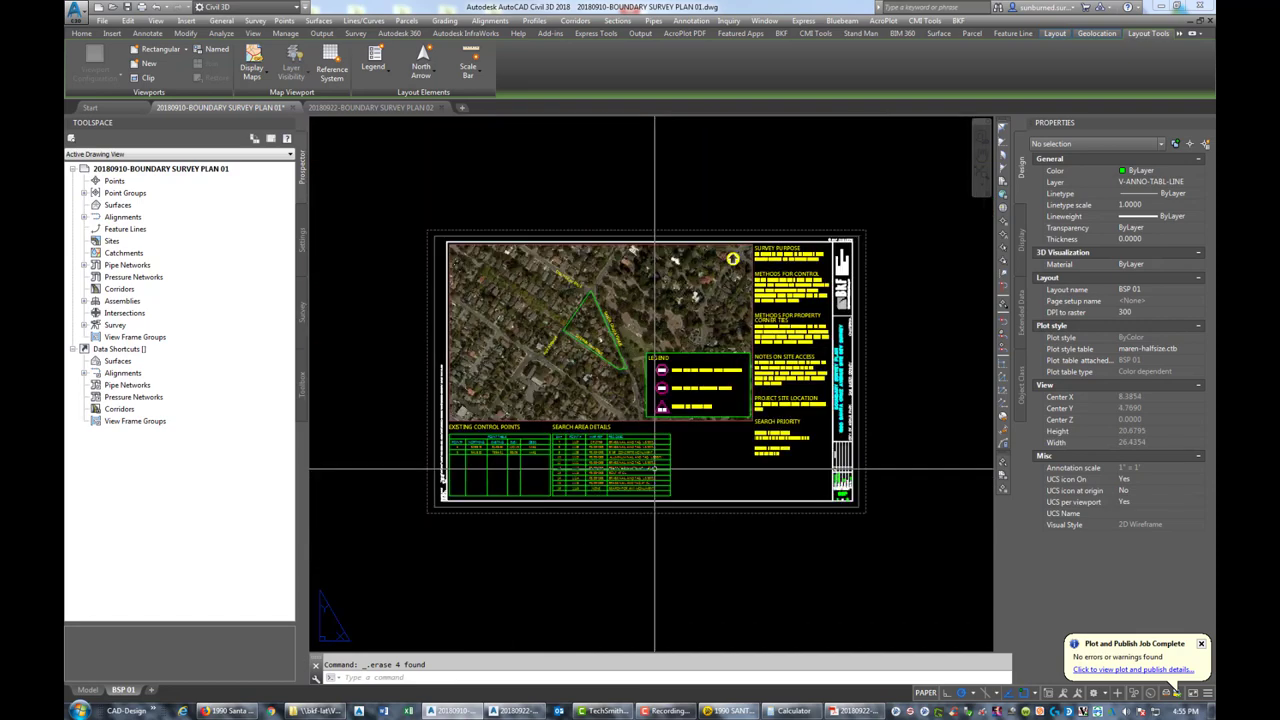
middle_click(698, 458)
middle_click(698, 458)
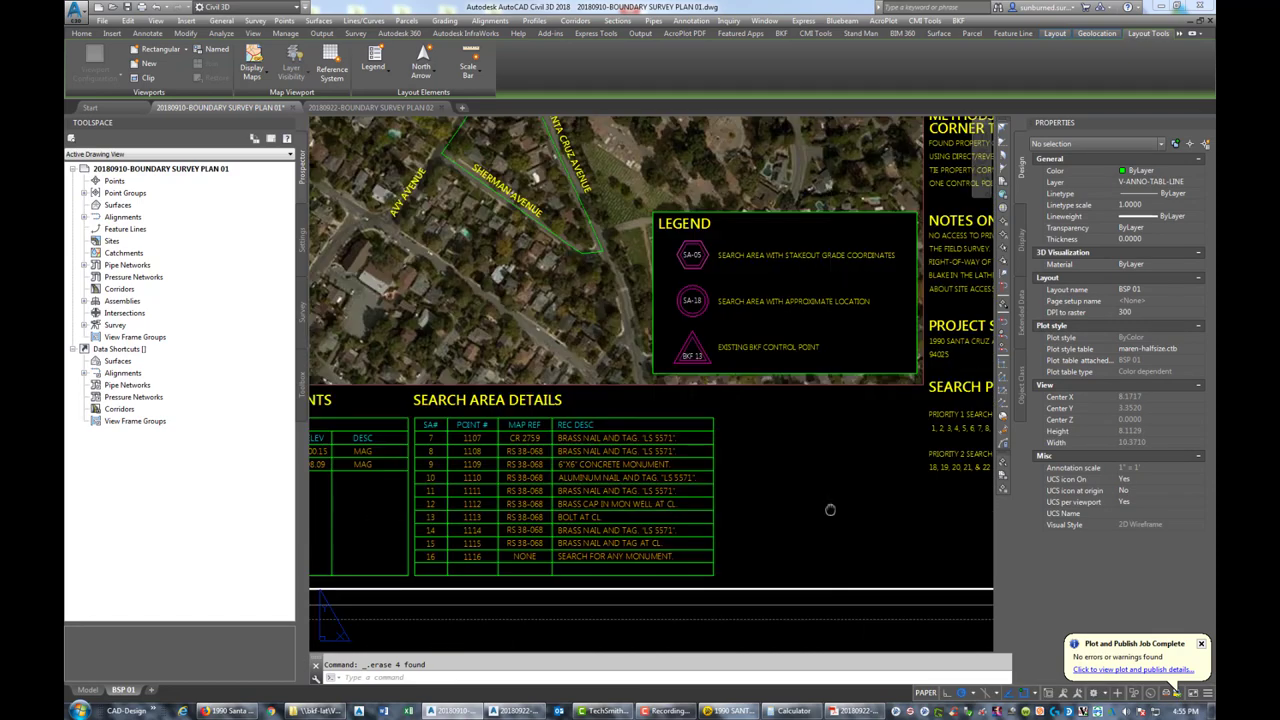
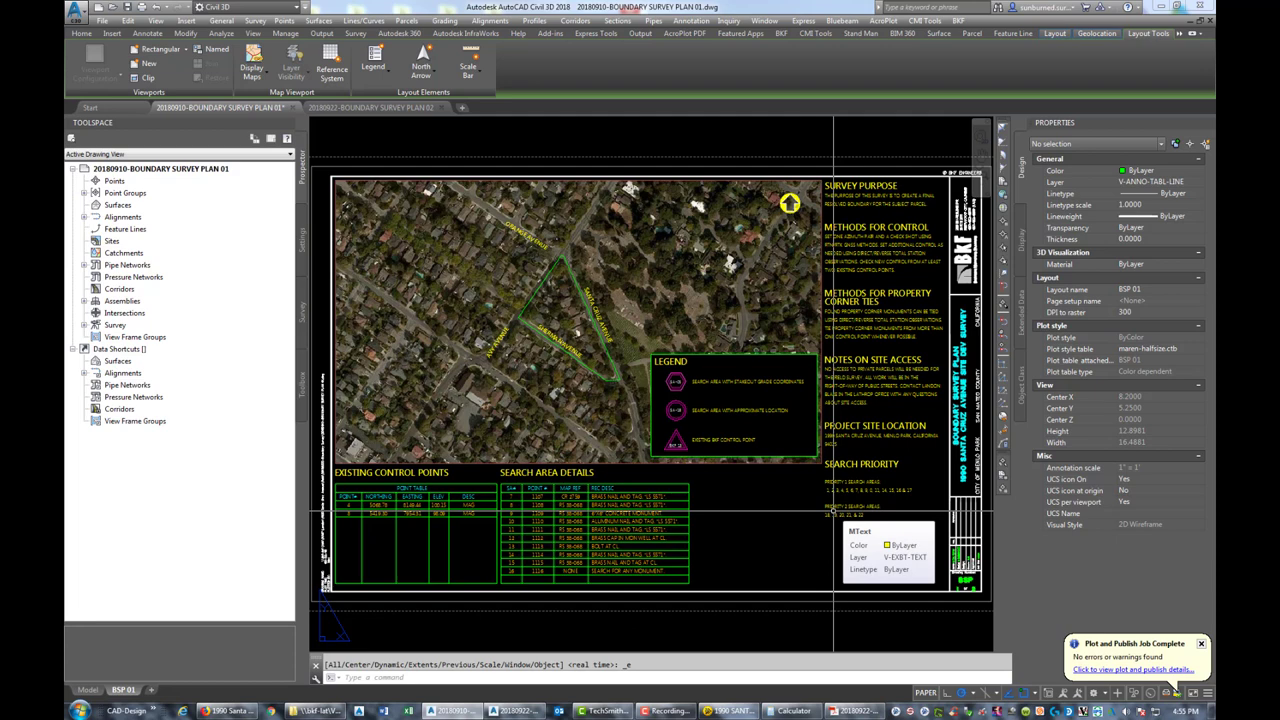
Rewrite the Priority 1 search areas list to read '11, 13, 14, 15 AND 16.'
scroll(833, 511, "up", 5)
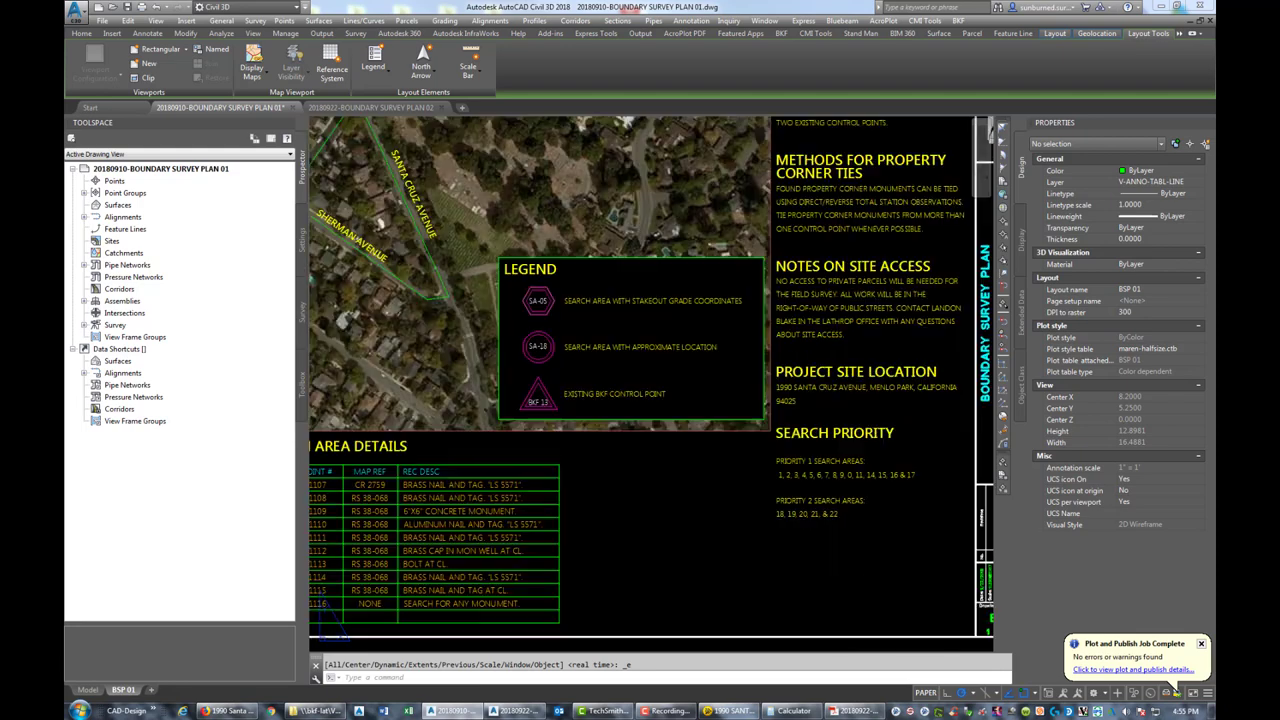
double_click(765, 449)
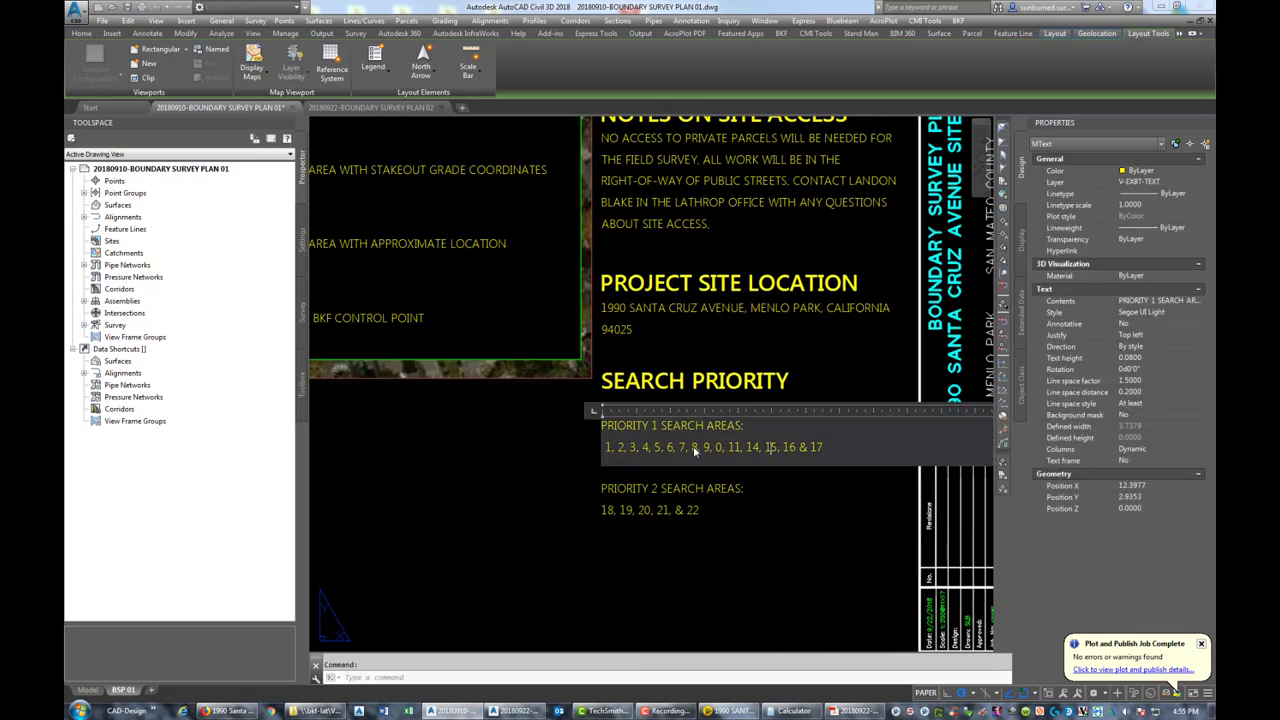
left_click_drag(605, 447, 853, 449)
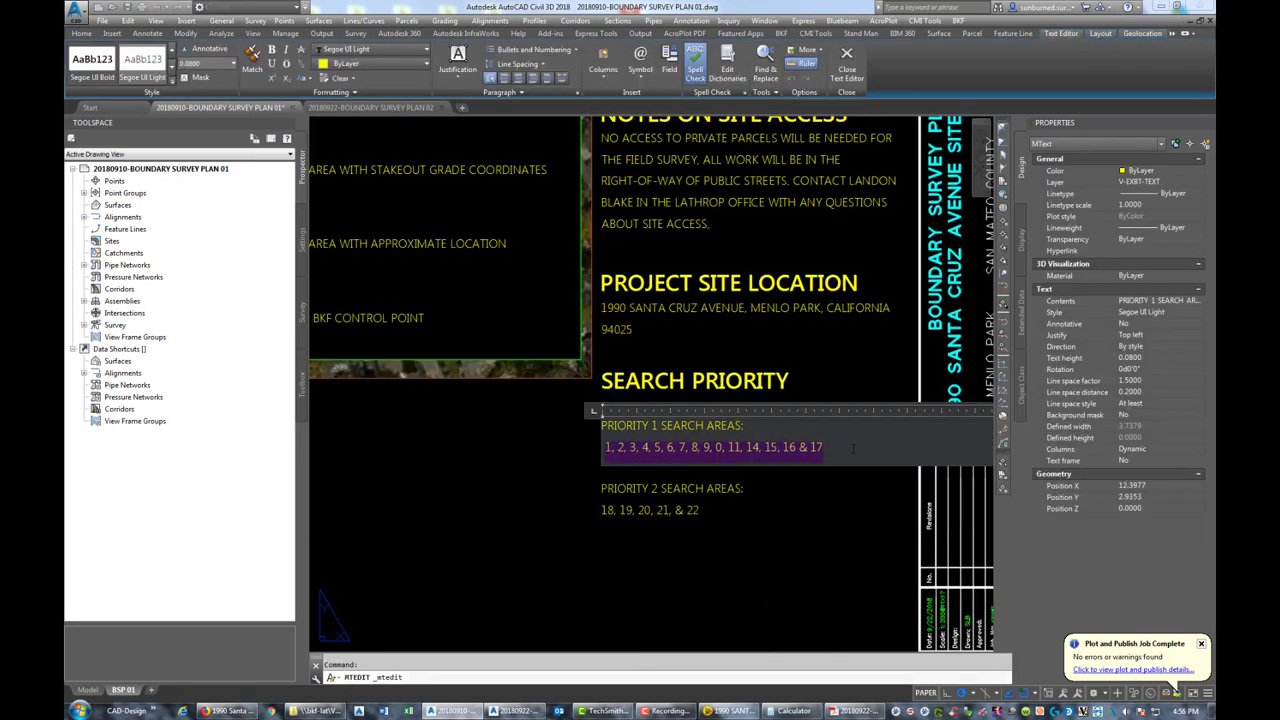
type("13")
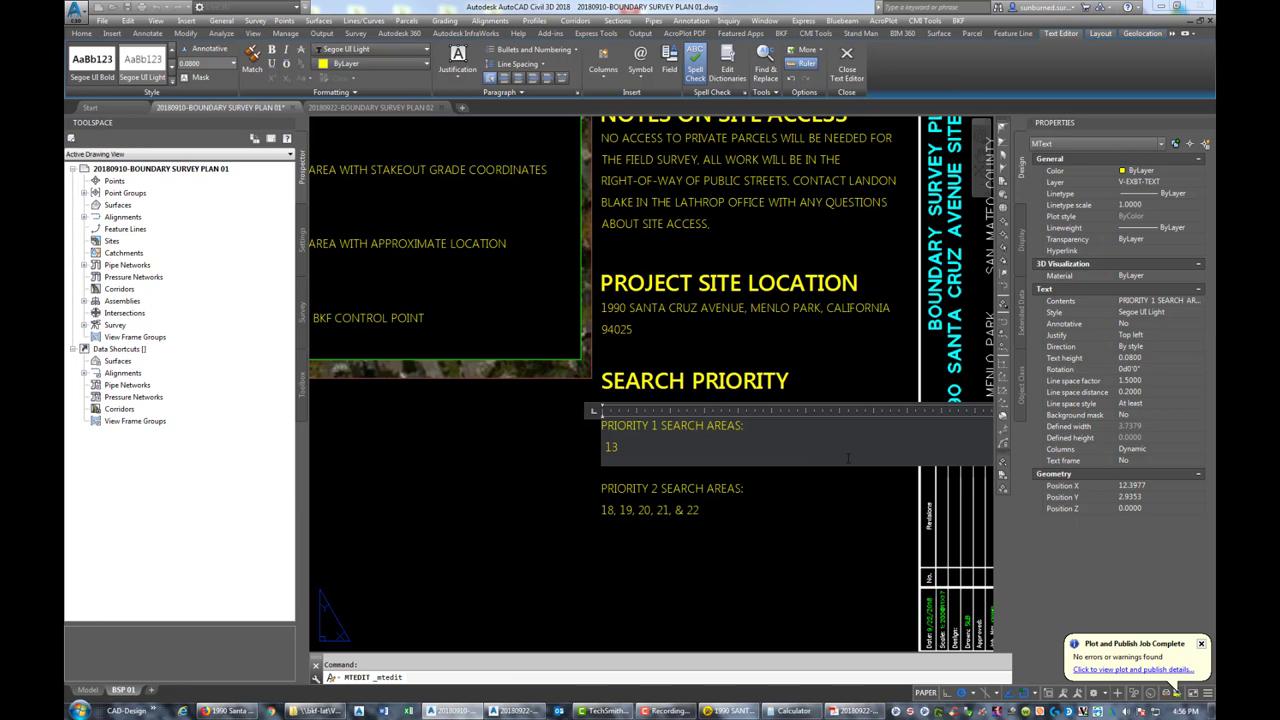
key("BackSpace")
key("BackSpace")
type("11, 13")
type("14, 15 AND 16.")
left_click(725, 525)
left_click(666, 516)
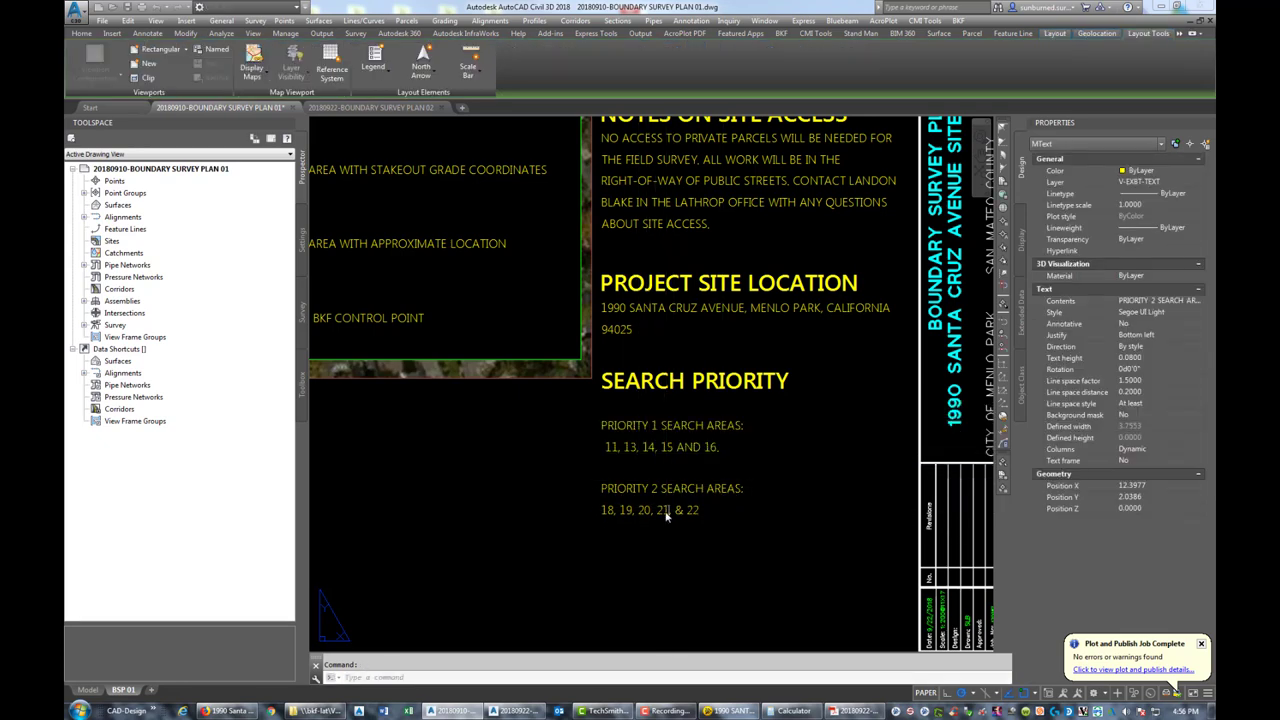
Change the Priority 2 search areas list to read '7, 8, 11, AND 10'
double_click(666, 516)
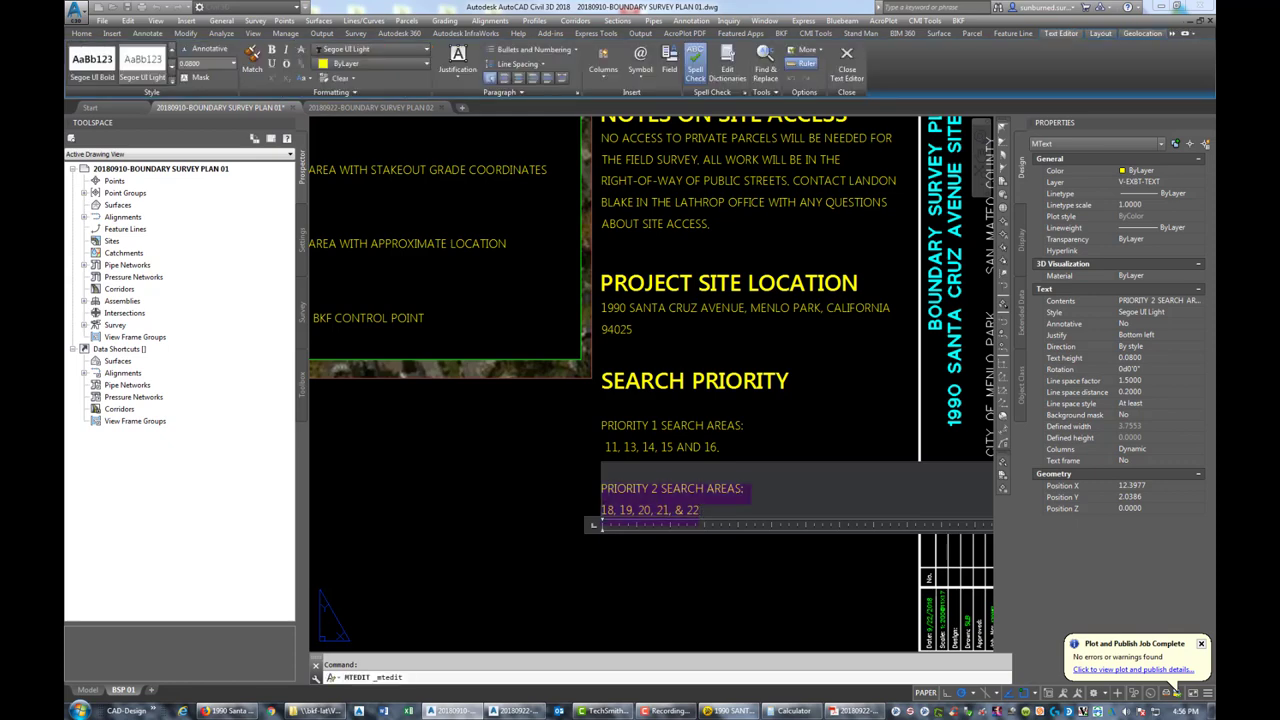
left_click_drag(601, 510, 699, 510)
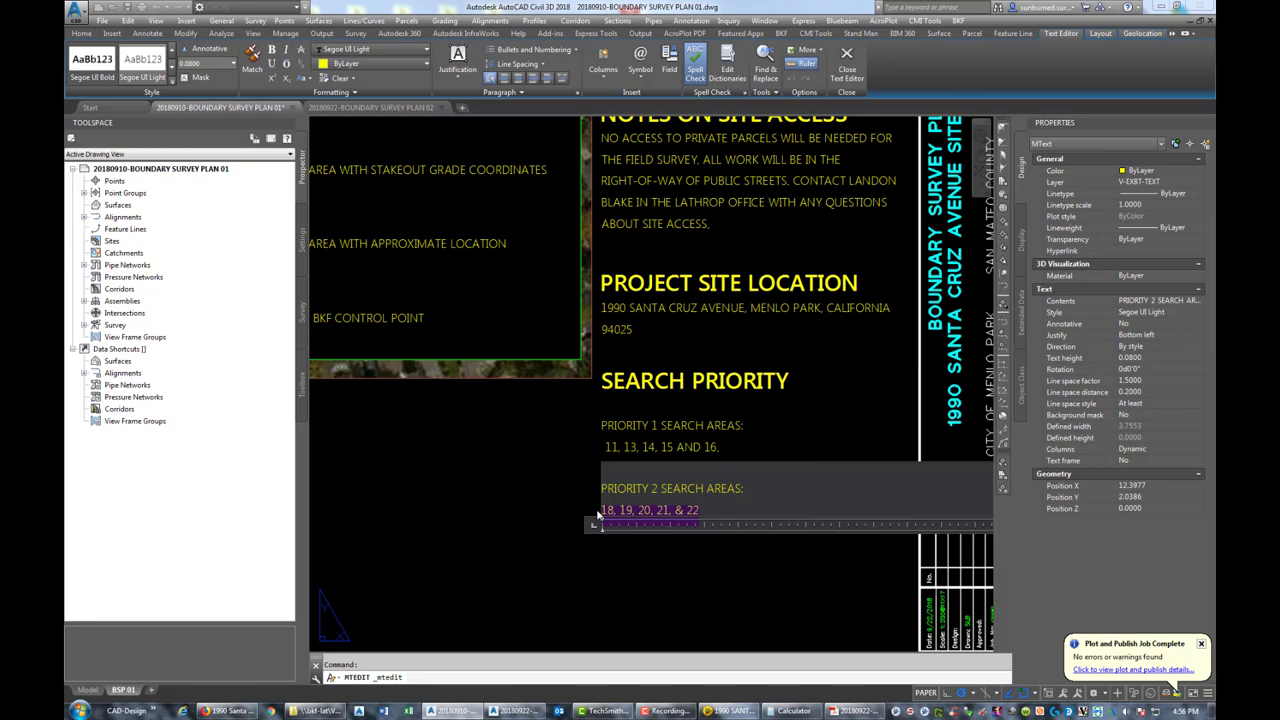
type("7, 87")
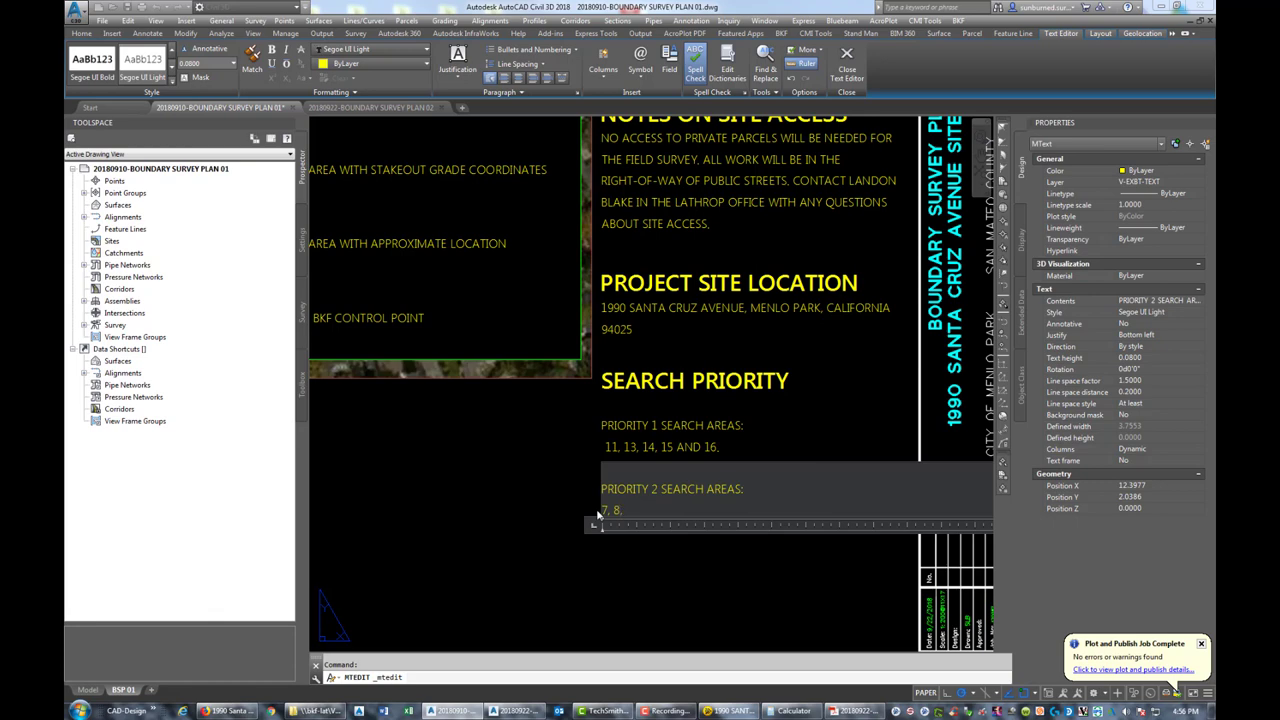
type("11, AND 10")
left_click(648, 532)
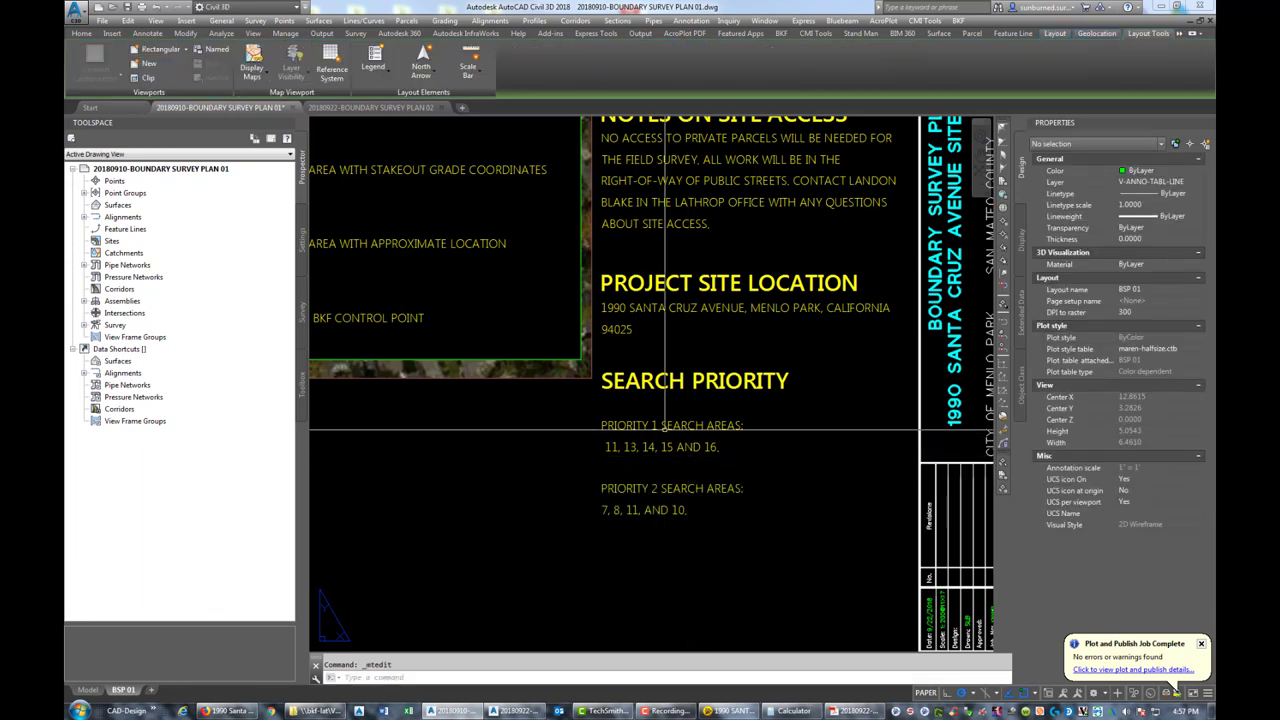
Start the Priority 1 list with '9, 11, 12,' and zoom to show the whole sheet
double_click(607, 451)
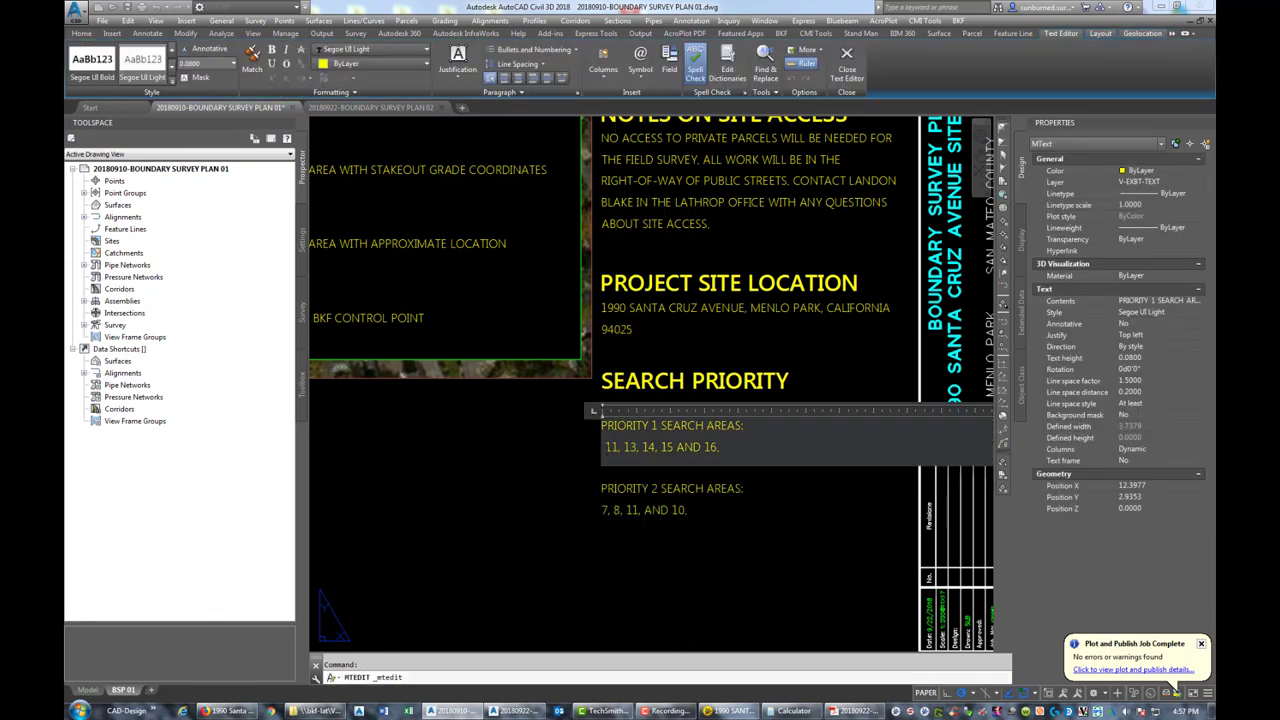
type("9, ")
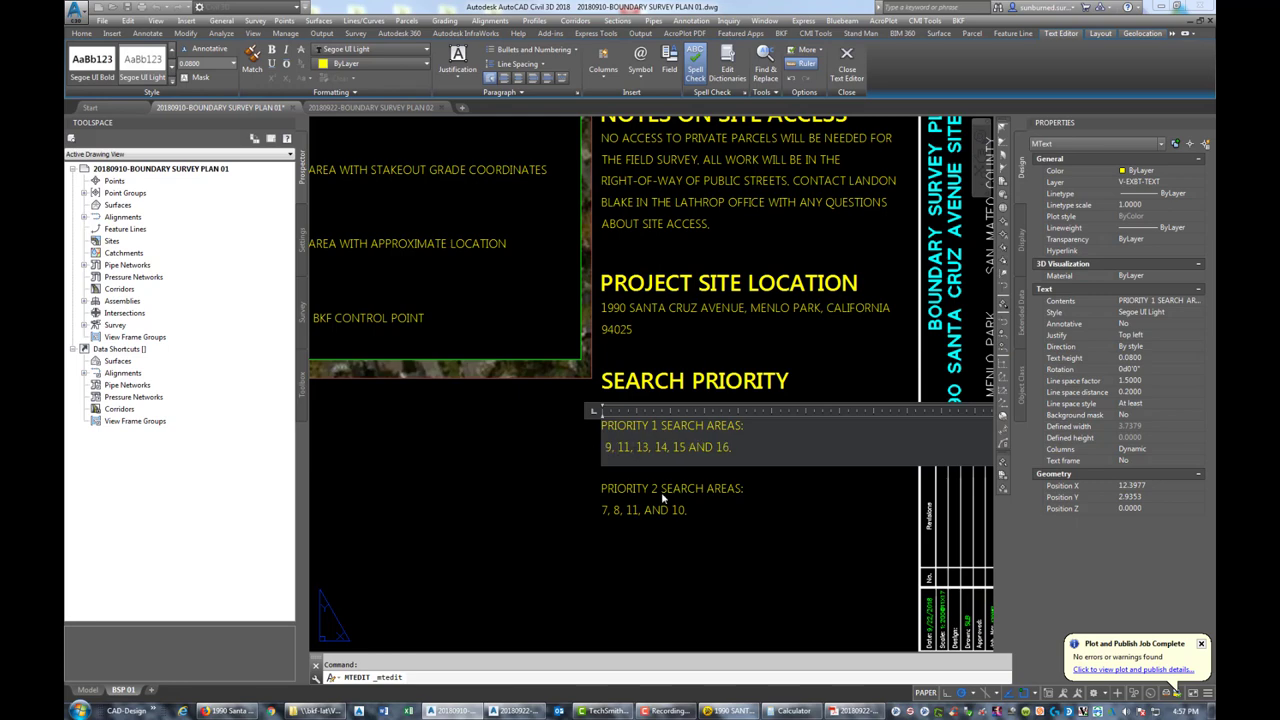
type("11, 12,")
left_click(707, 559)
middle_click(765, 457)
middle_click(765, 457)
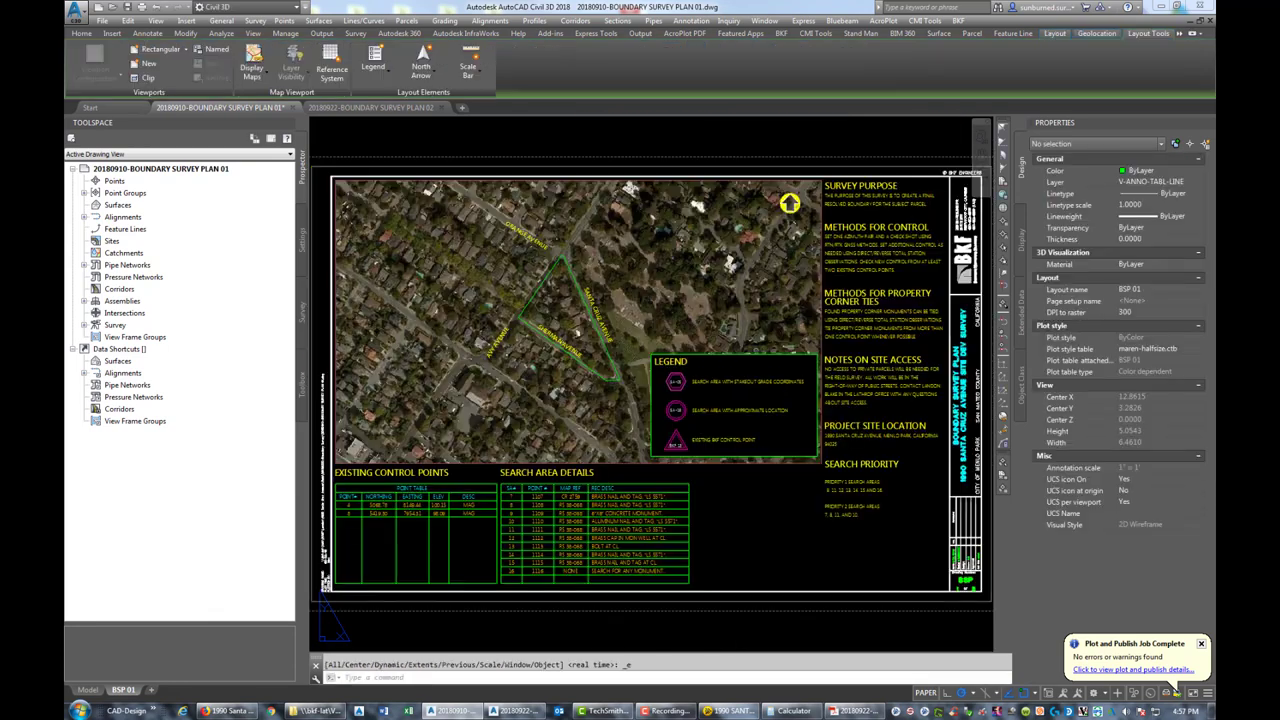
Save the drawing, preview the sheet's DWG To PDF plot, then exit the preview
left_click(127, 8)
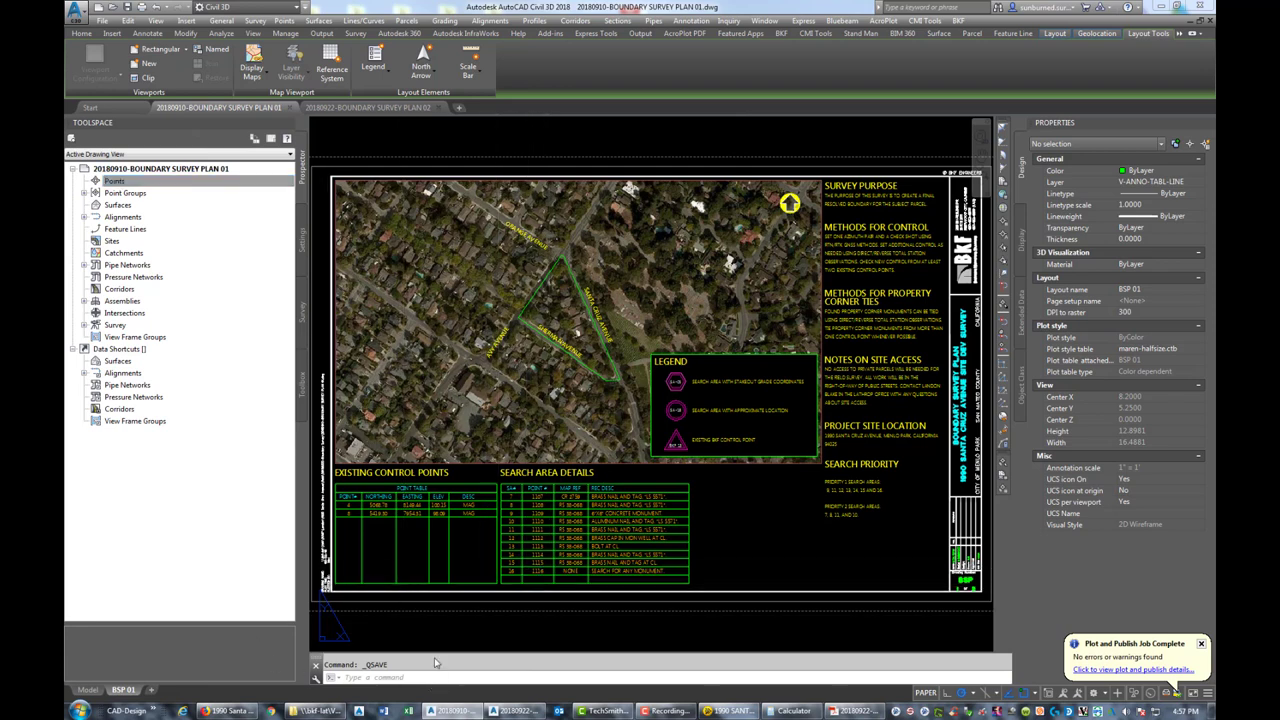
type("plot")
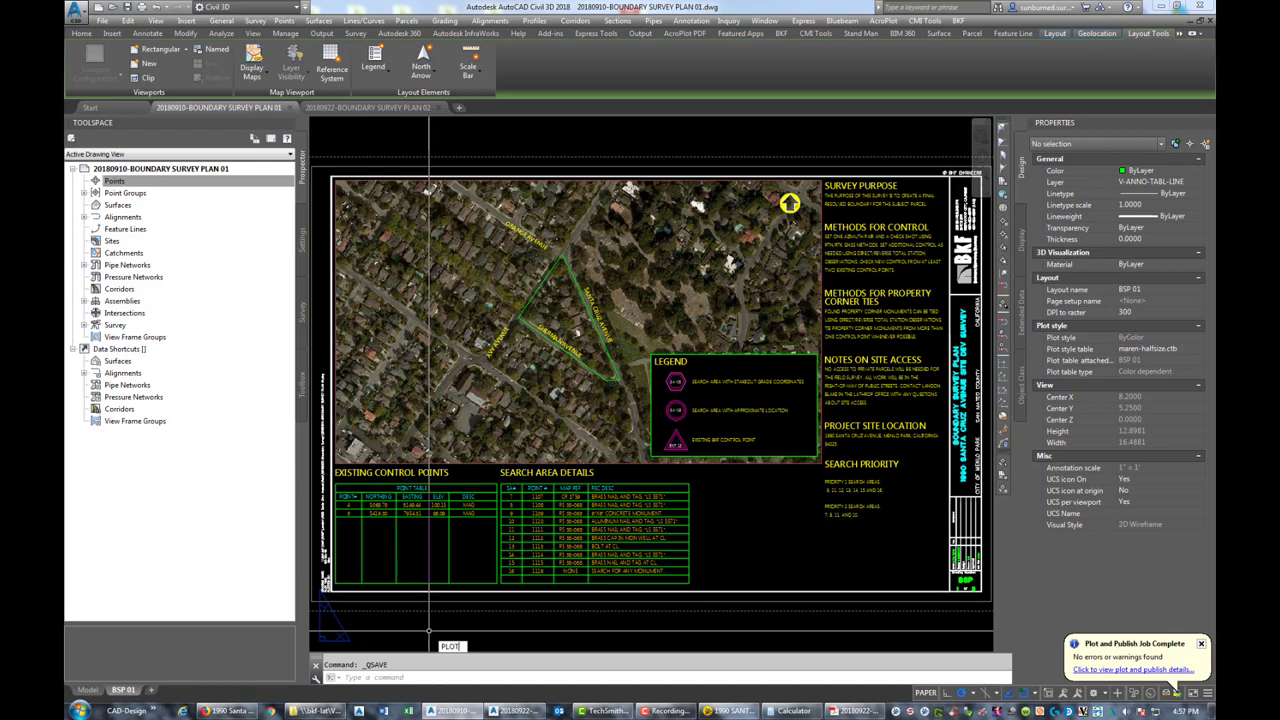
key("Return")
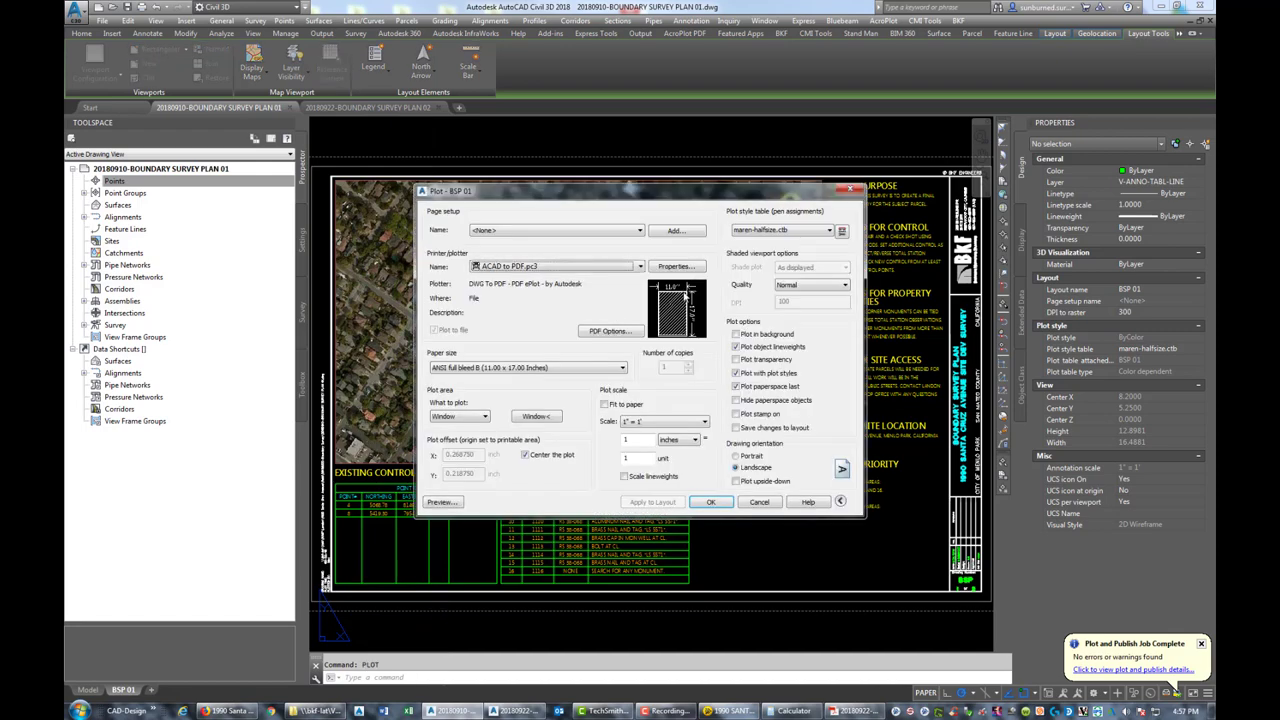
left_click(447, 502)
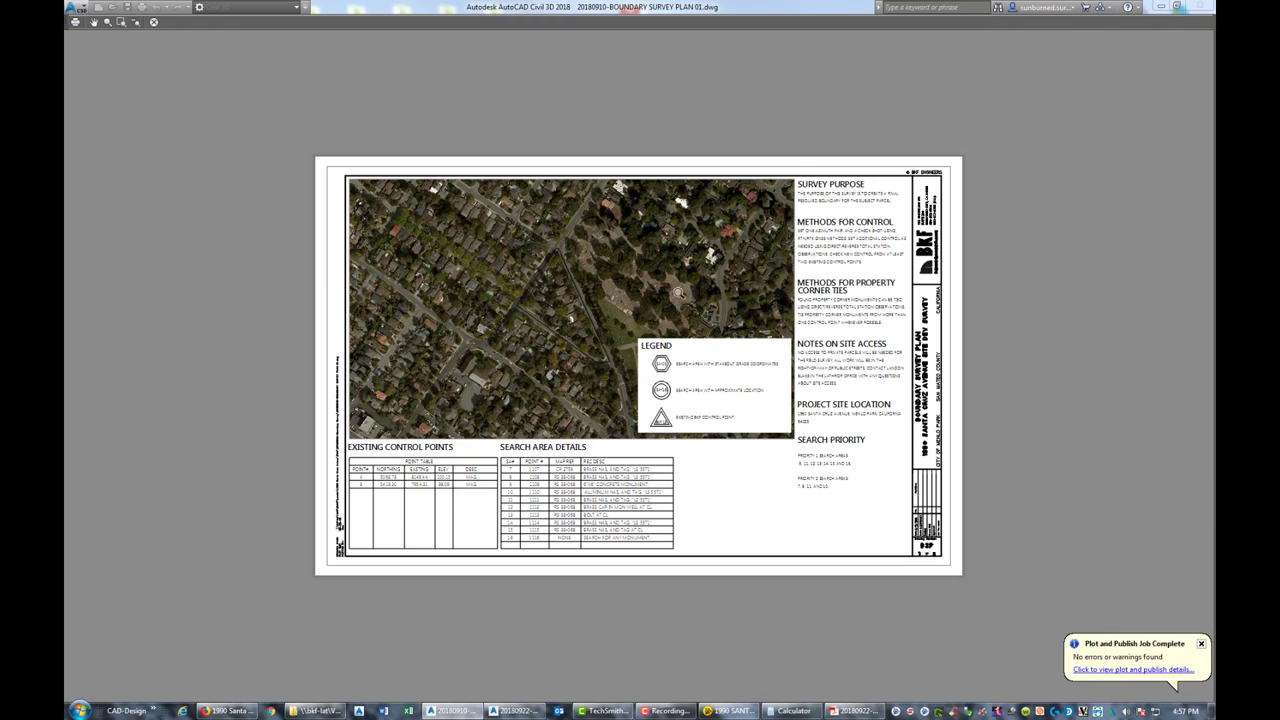
right_click(678, 291)
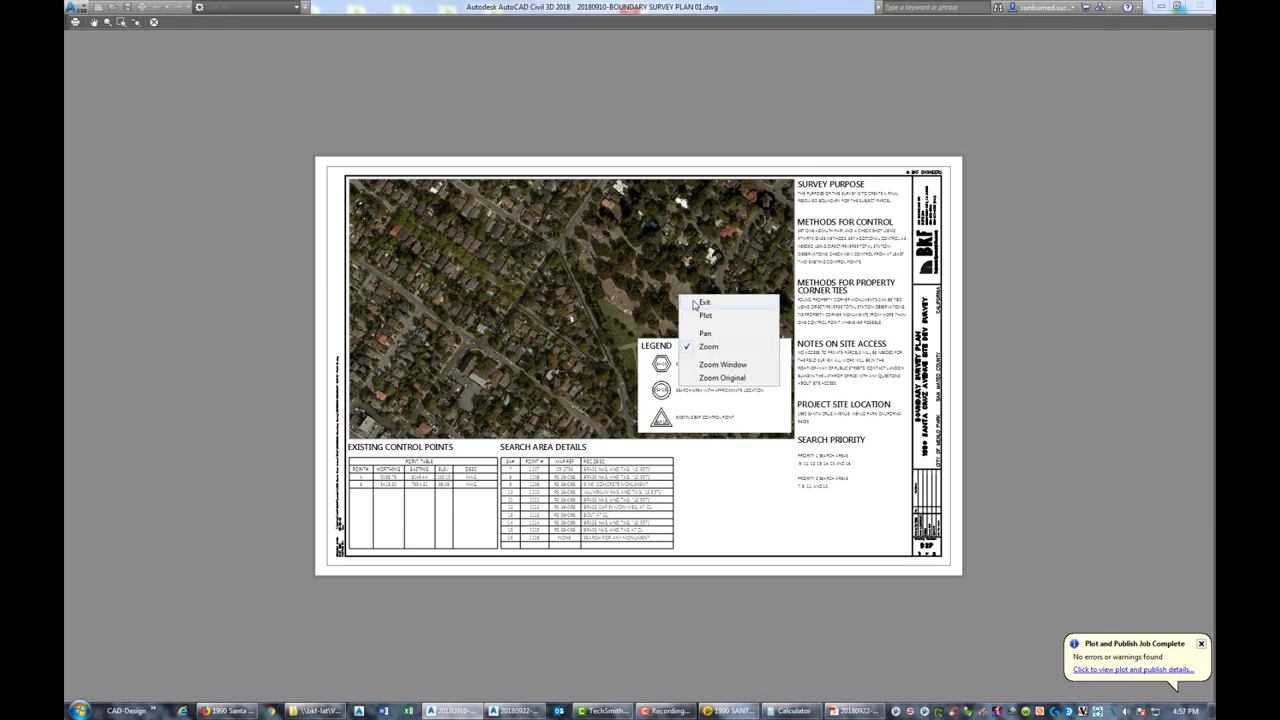
left_click(705, 309)
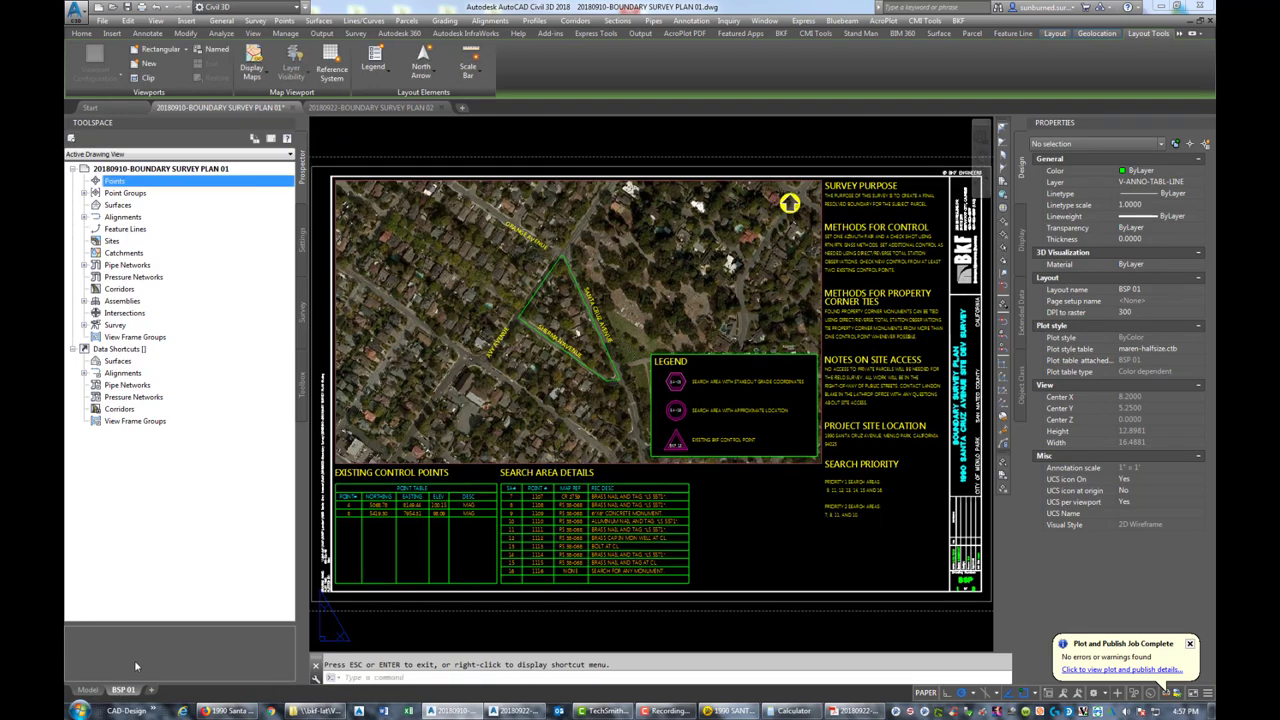
Set the aerial map image's Fade to 62 in Image Adjust, then return to BSP 01
left_click(88, 690)
scroll(690, 420, "down", 3)
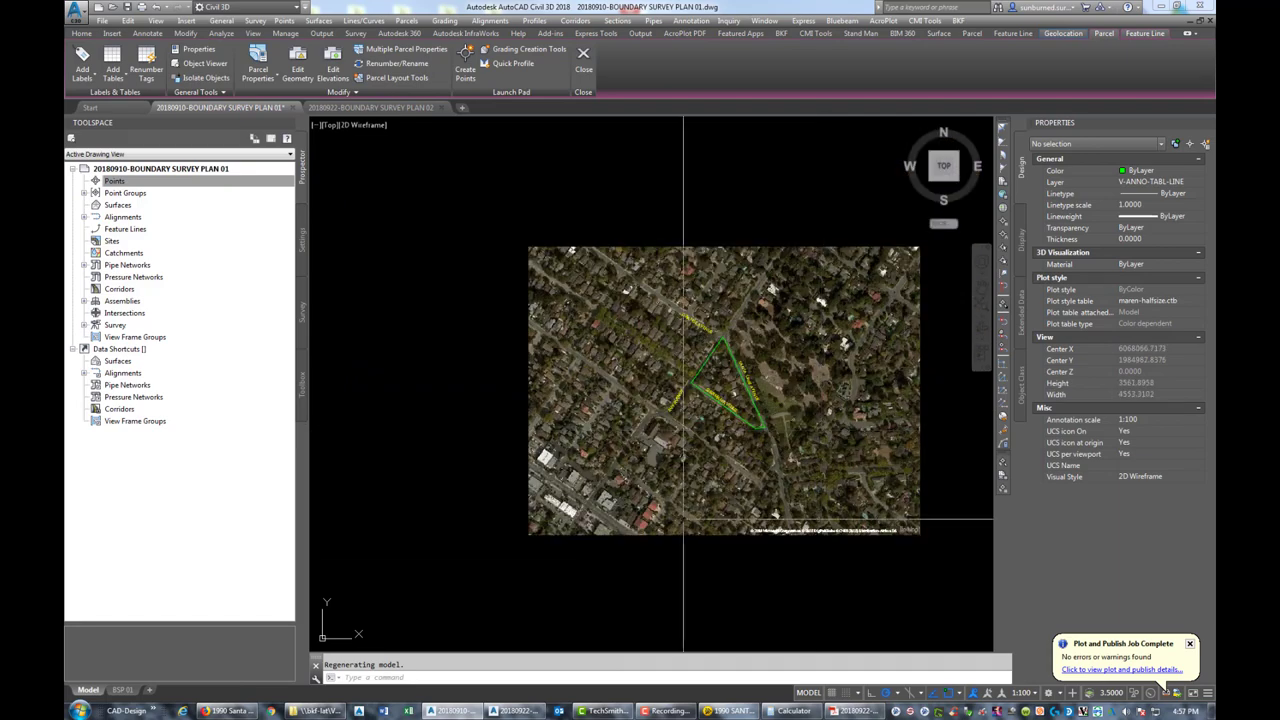
scroll(565, 520, "up", 1)
left_click(591, 564)
left_click(565, 520)
left_click(1147, 296)
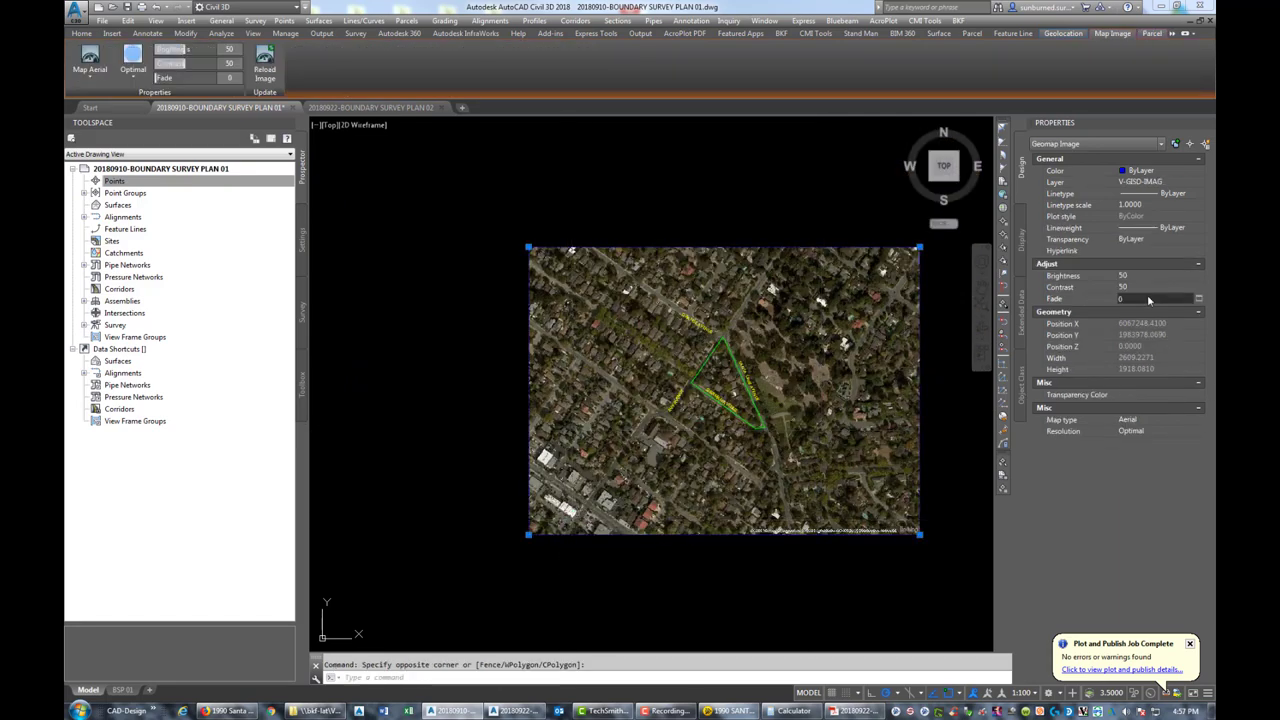
left_click(1197, 299)
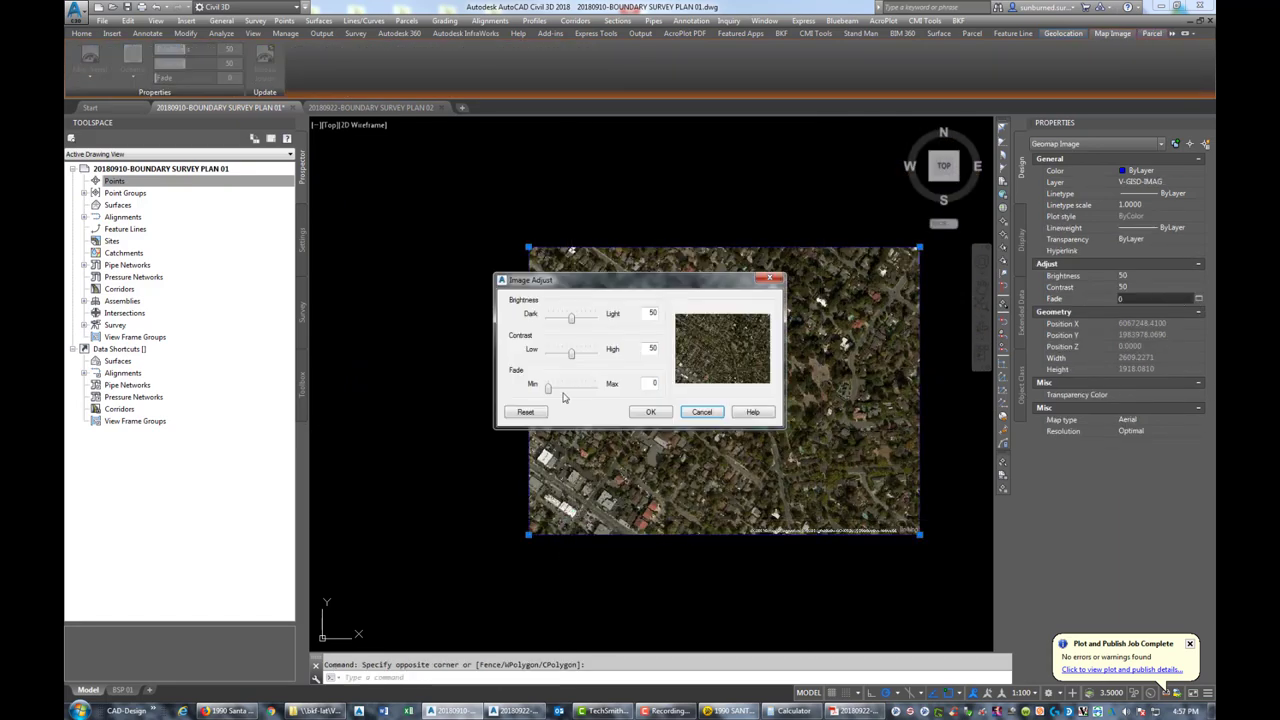
left_click_drag(548, 390, 577, 390)
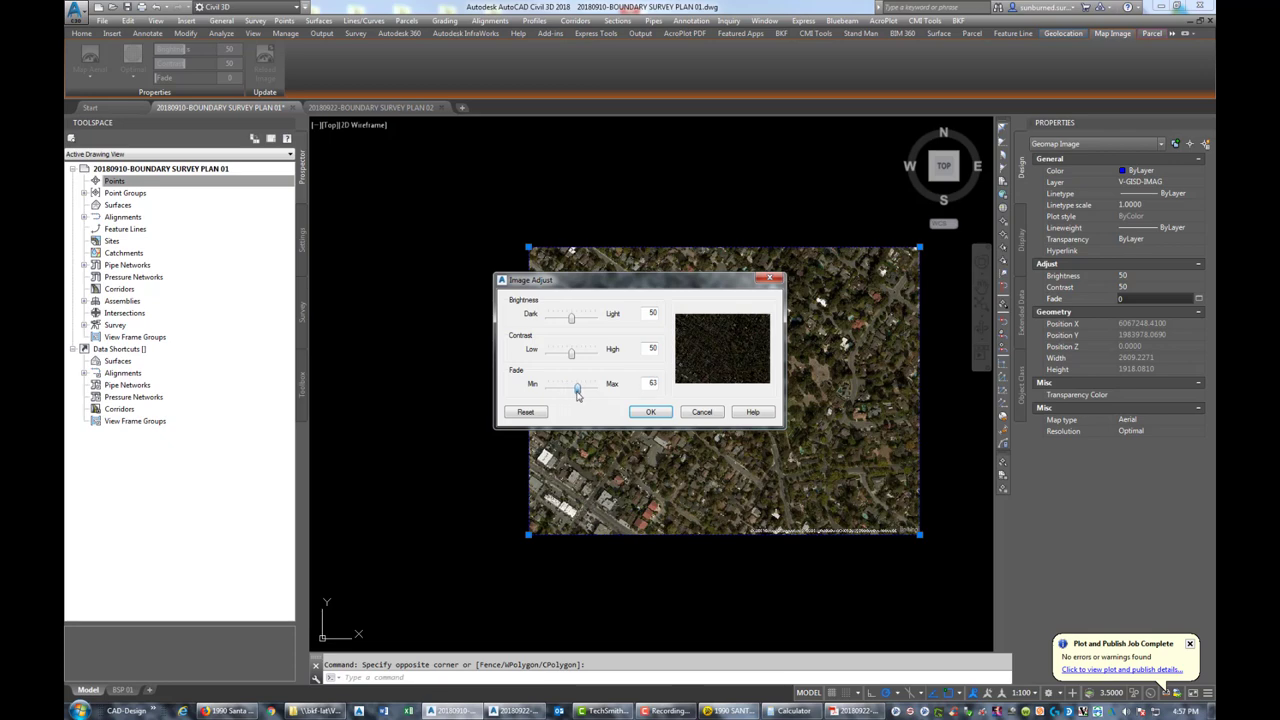
left_click(650, 412)
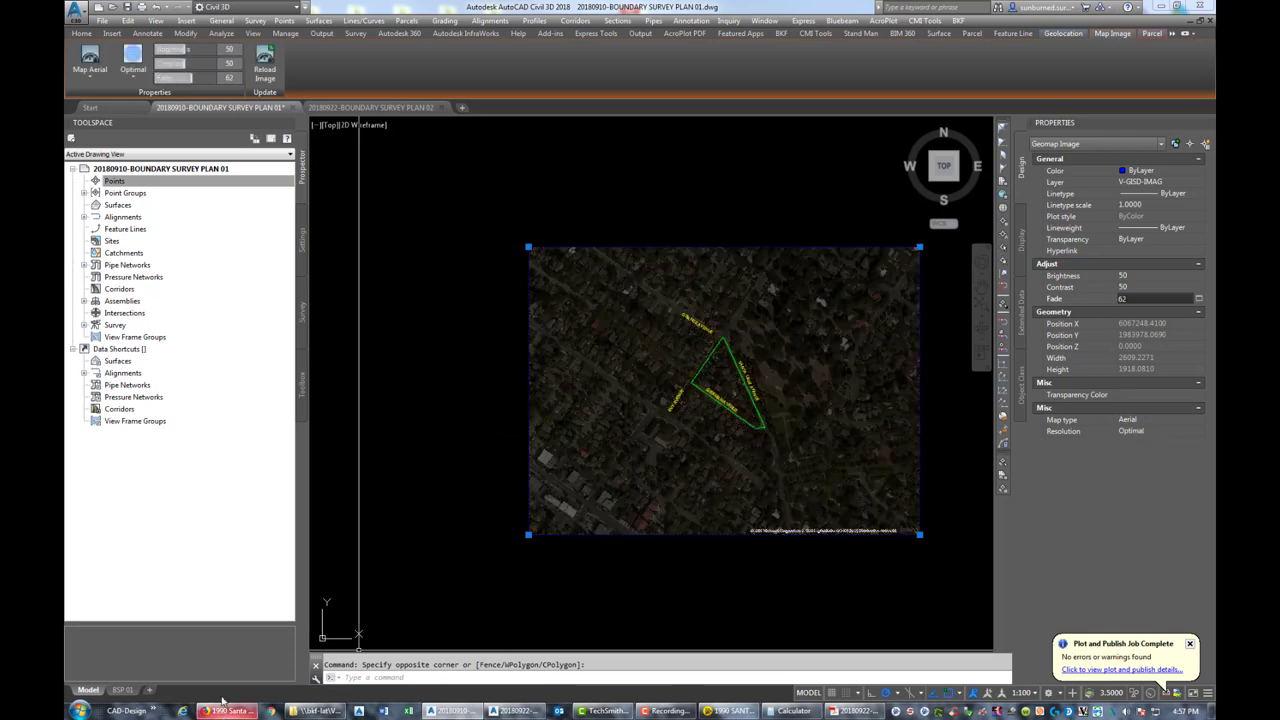
left_click(122, 690)
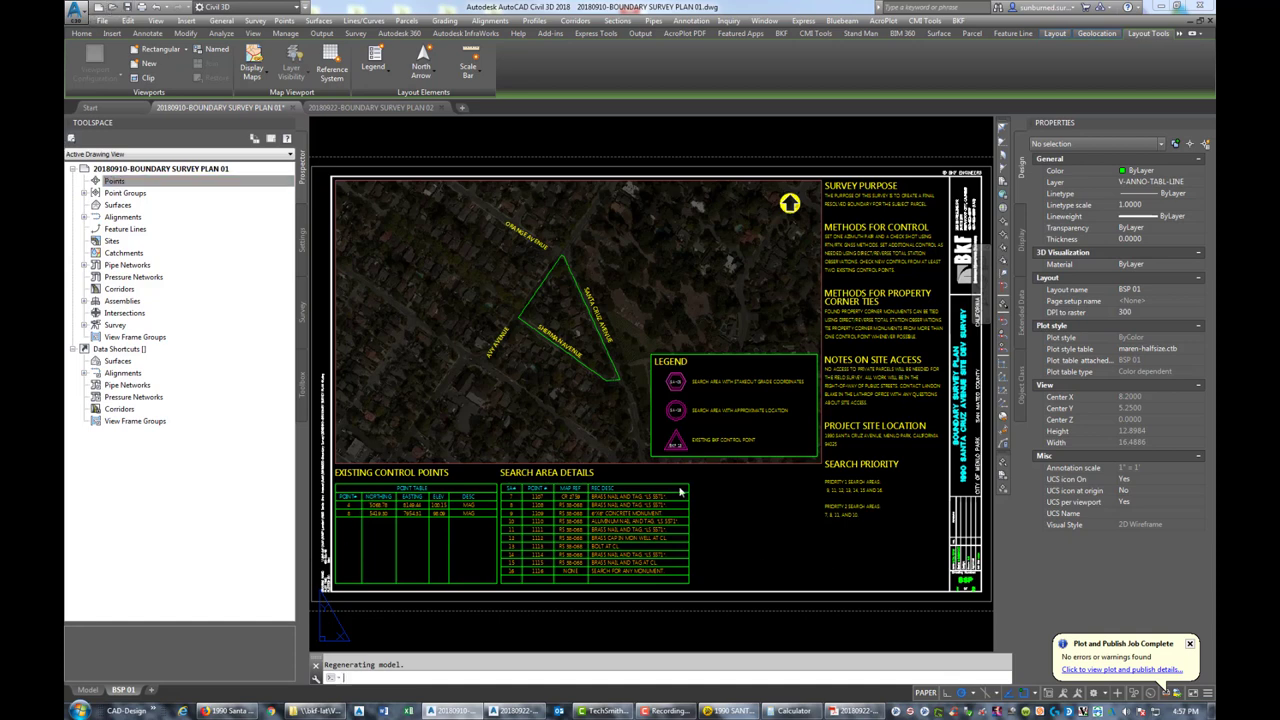
Preview the BSP 01 sheet plot with Ctrl+P and plot it from the preview
left_click(748, 537)
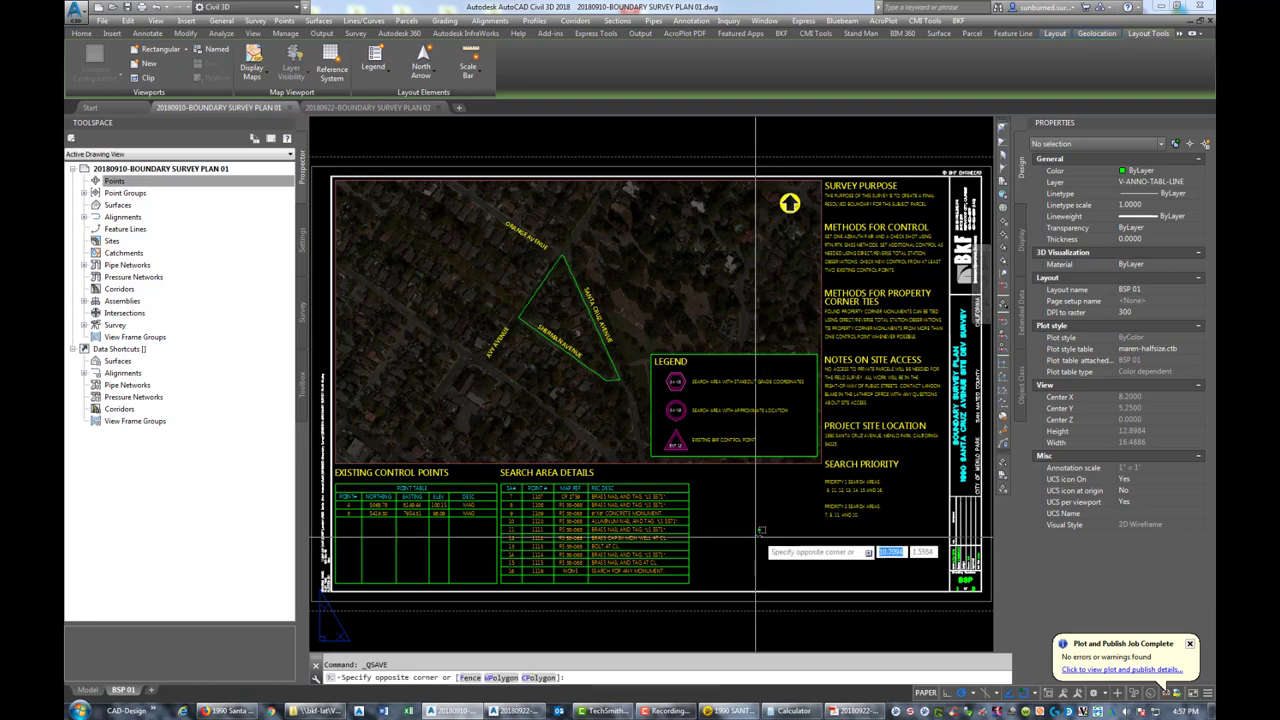
key("ctrl+p")
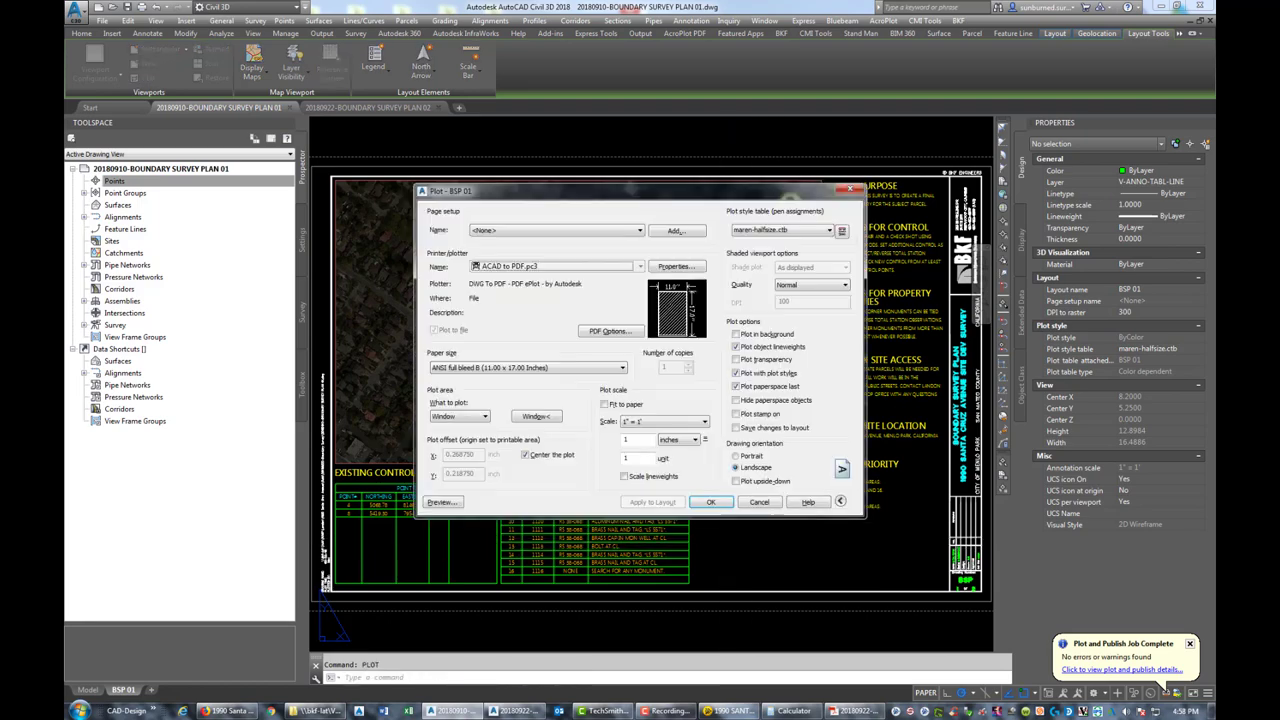
left_click(441, 502)
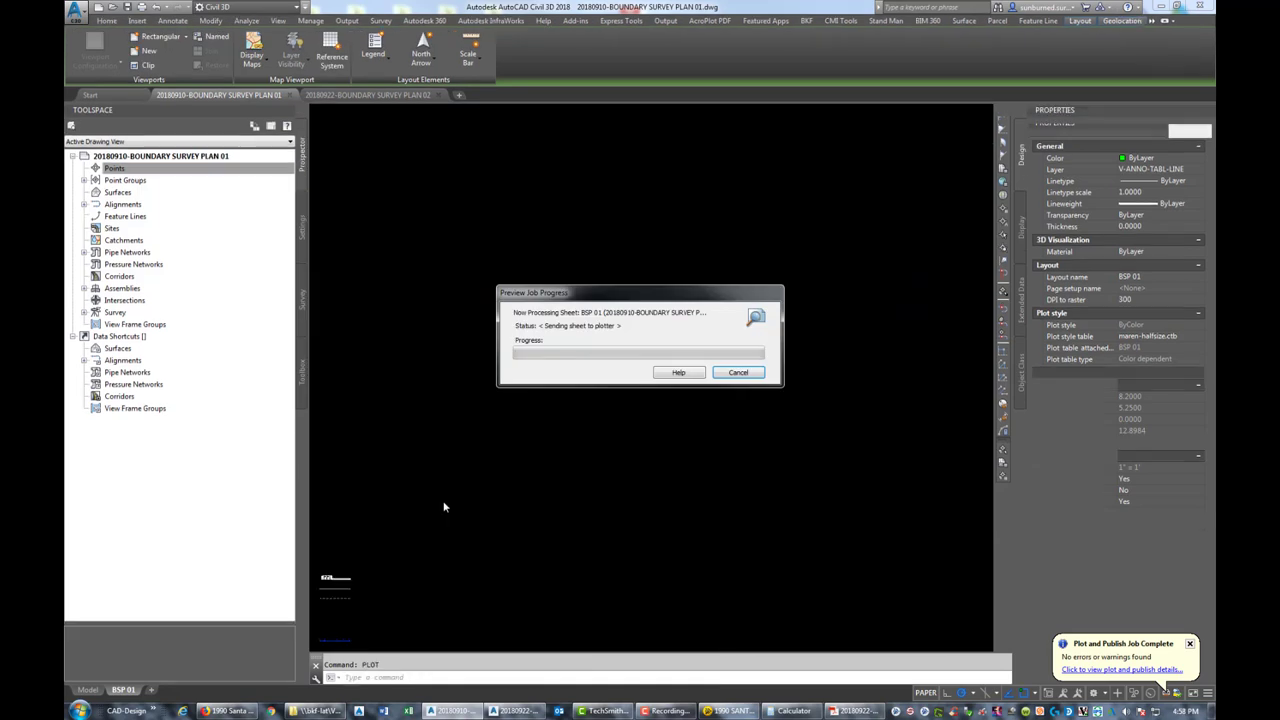
scroll(622, 312, "up", 5)
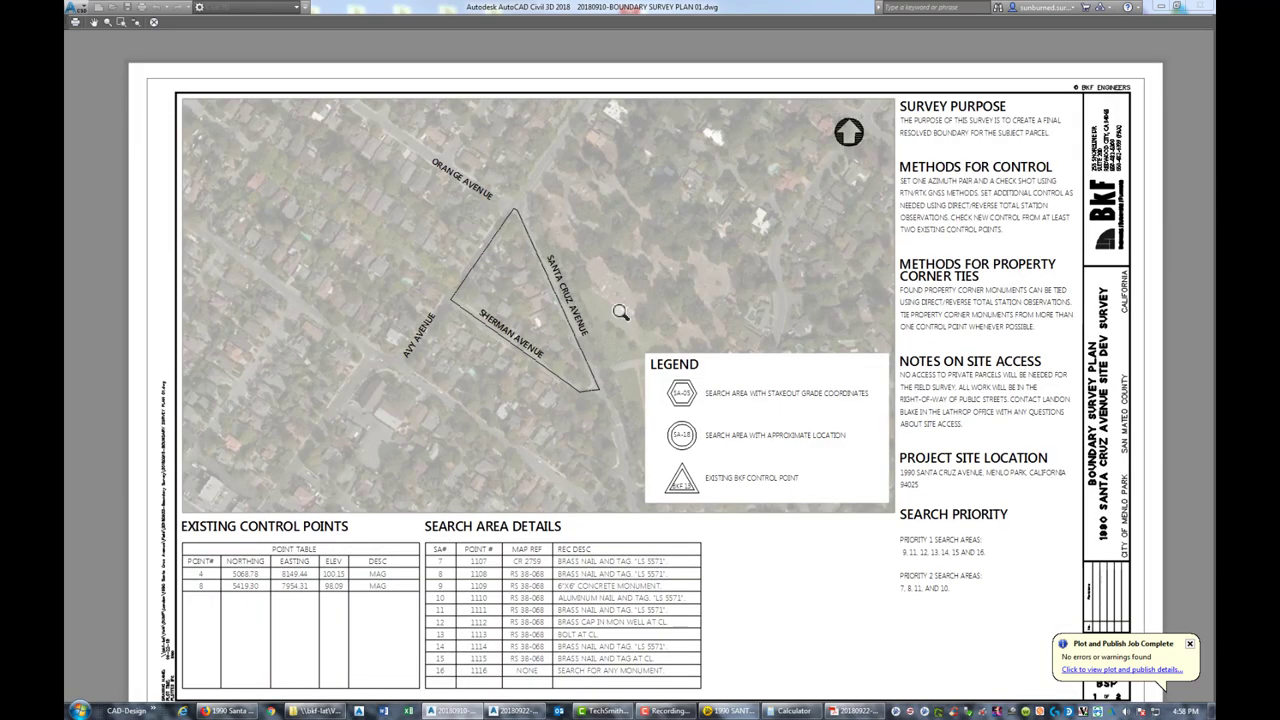
scroll(620, 320, "down", 5)
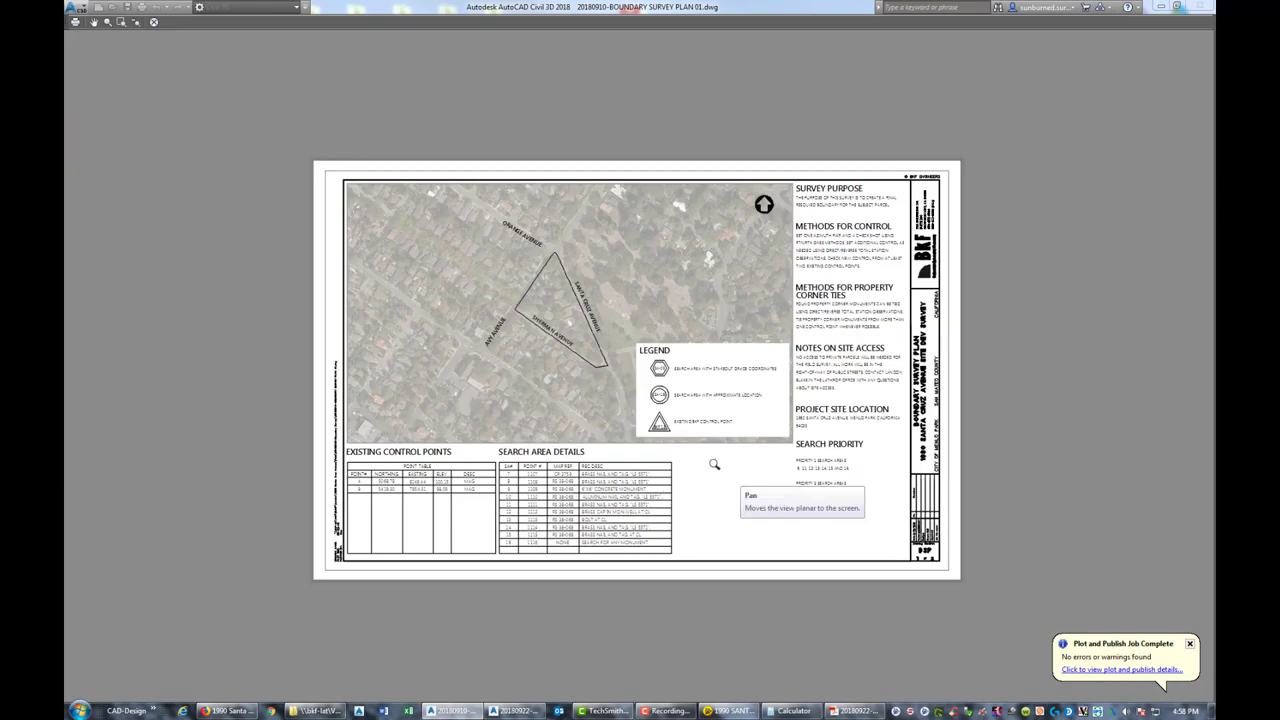
scroll(688, 447, "up", 3)
scroll(948, 430, "down", 2)
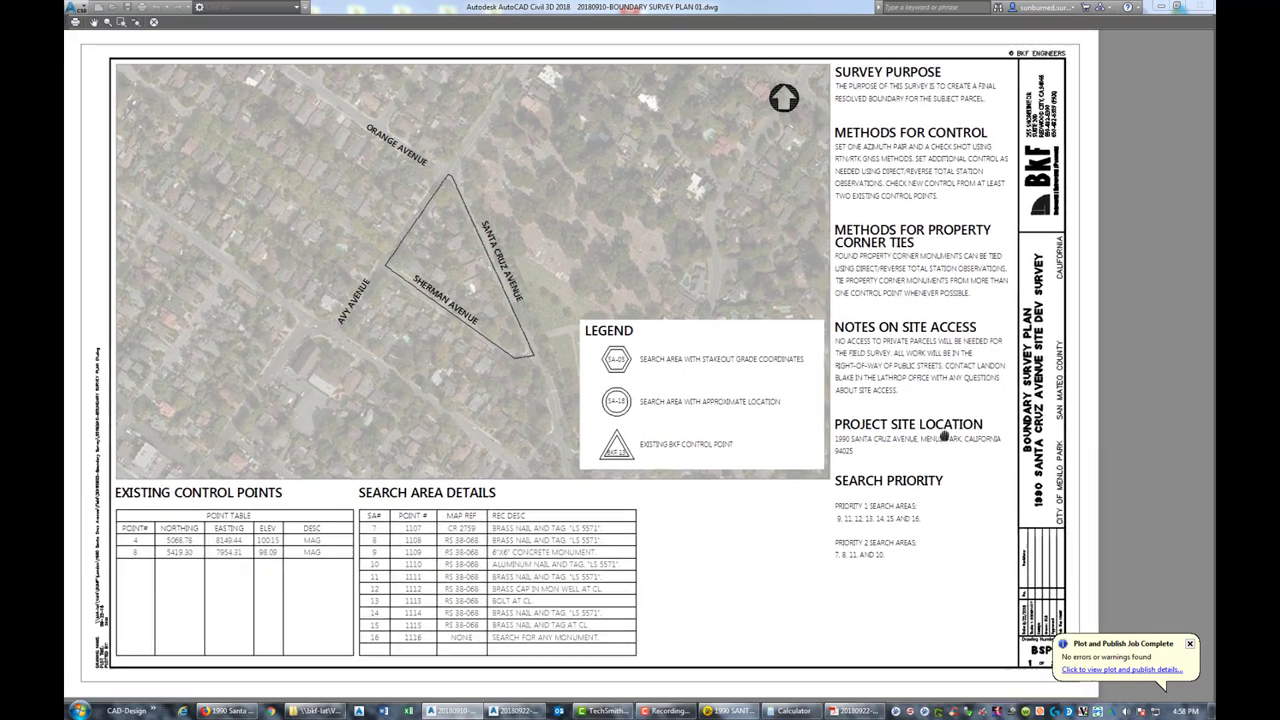
scroll(944, 436, "down", 3)
right_click(841, 485)
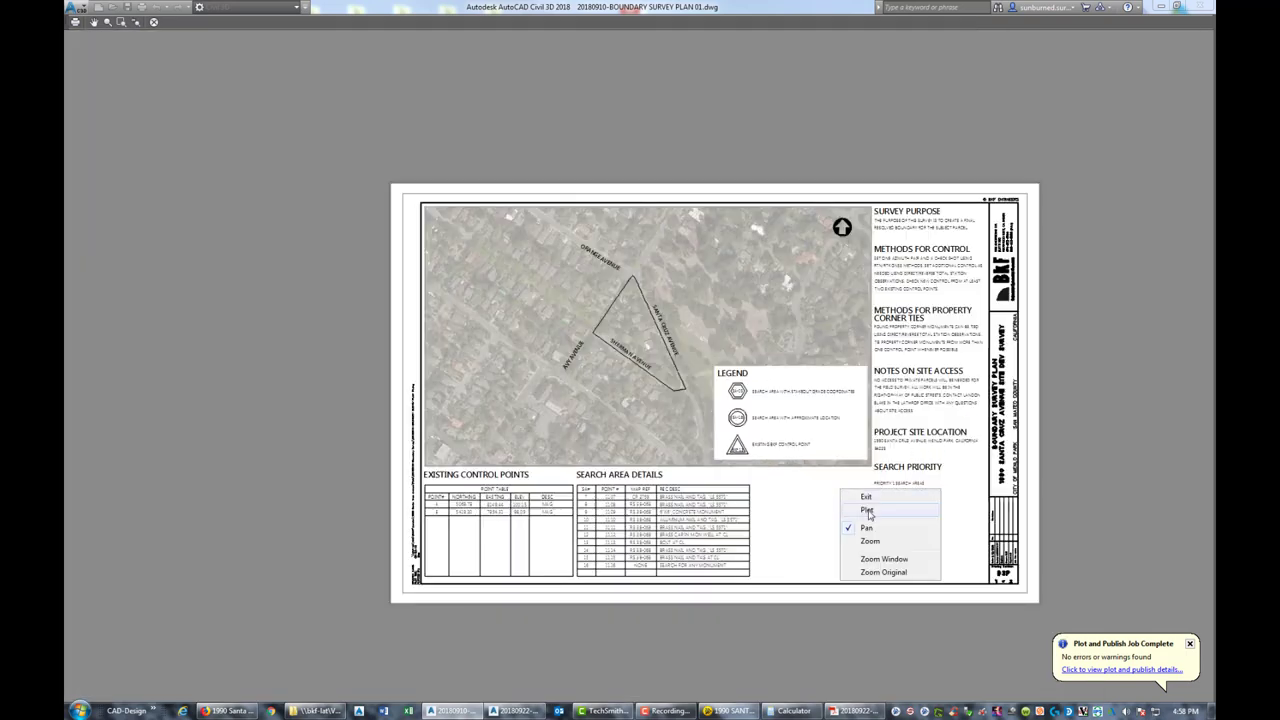
left_click(869, 516)
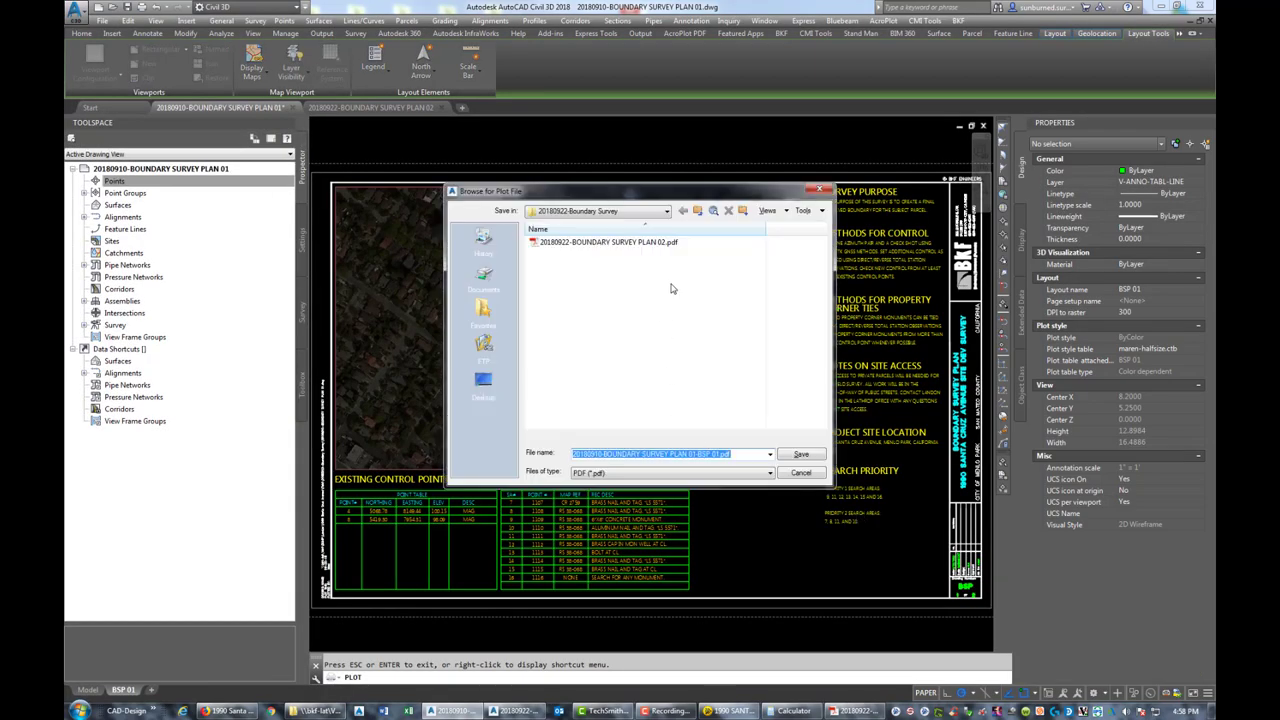
Save the plot as '20180922-BOUNDARY SURVEY PLAN 01.pdf' and close AutoCAD
left_click(640, 243)
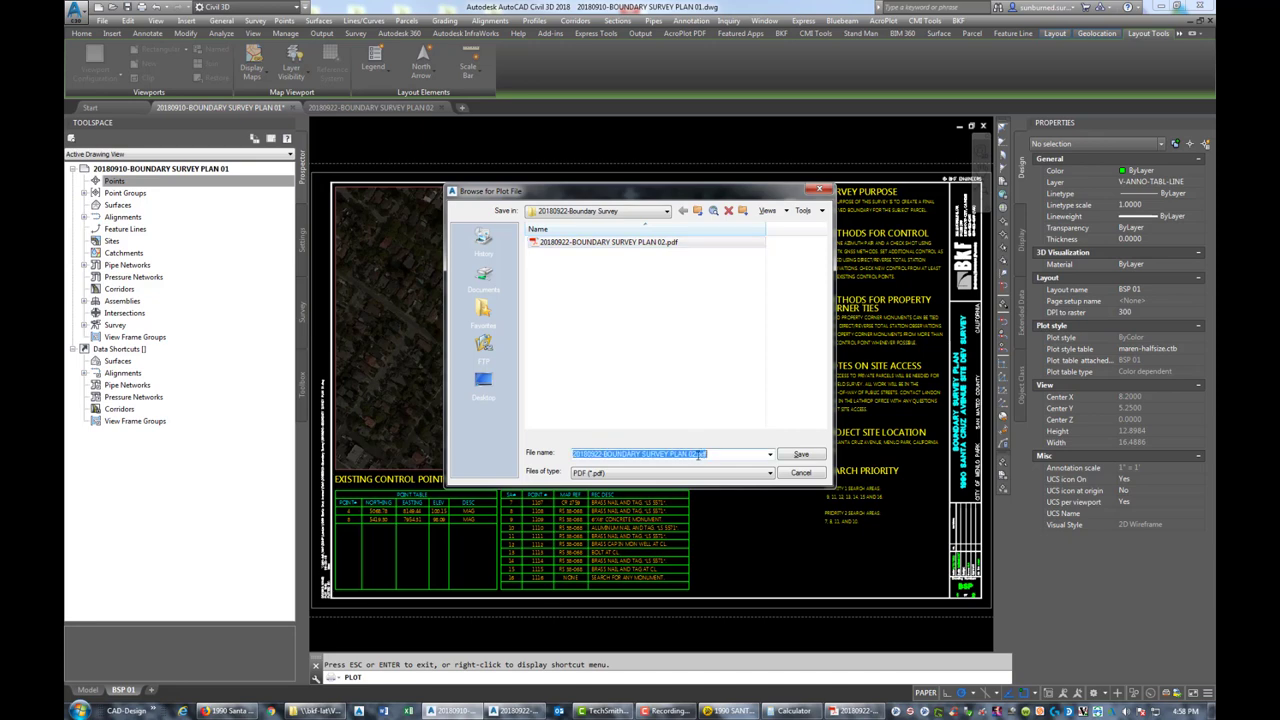
left_click(698, 454)
key("BackSpace")
type("1")
key("ctrl+a")
key("Return")
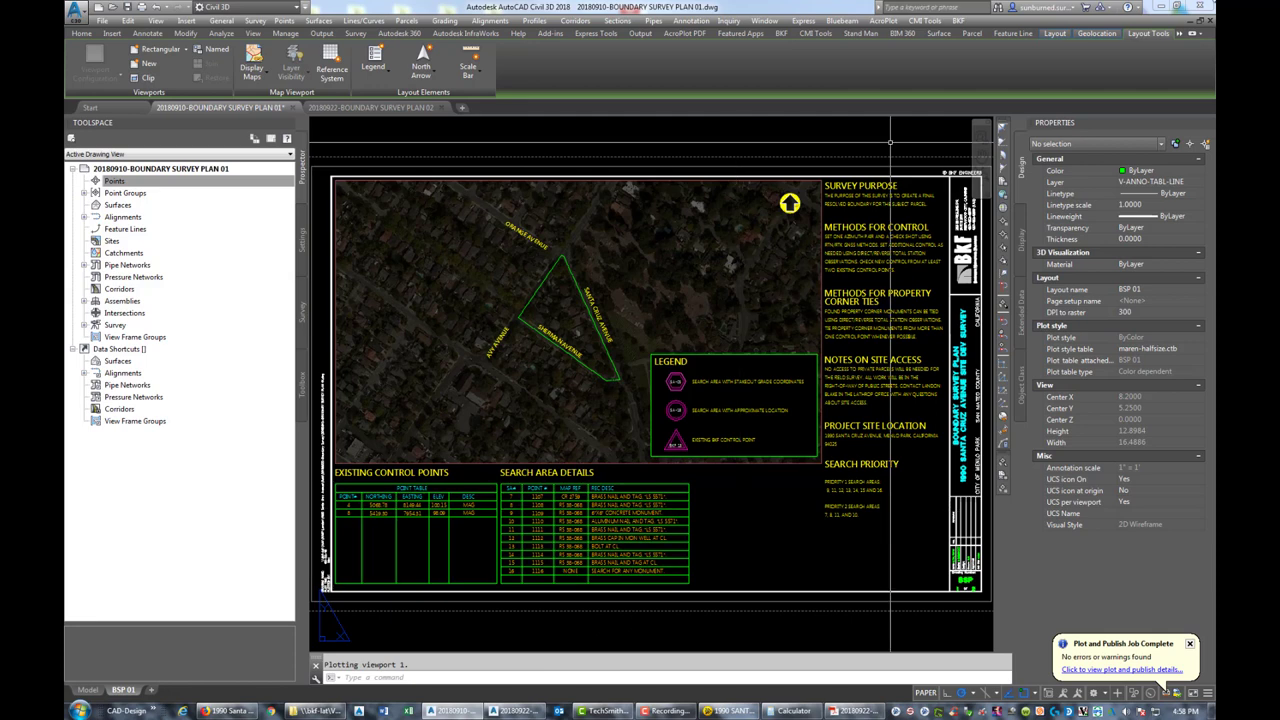
left_click(1200, 6)
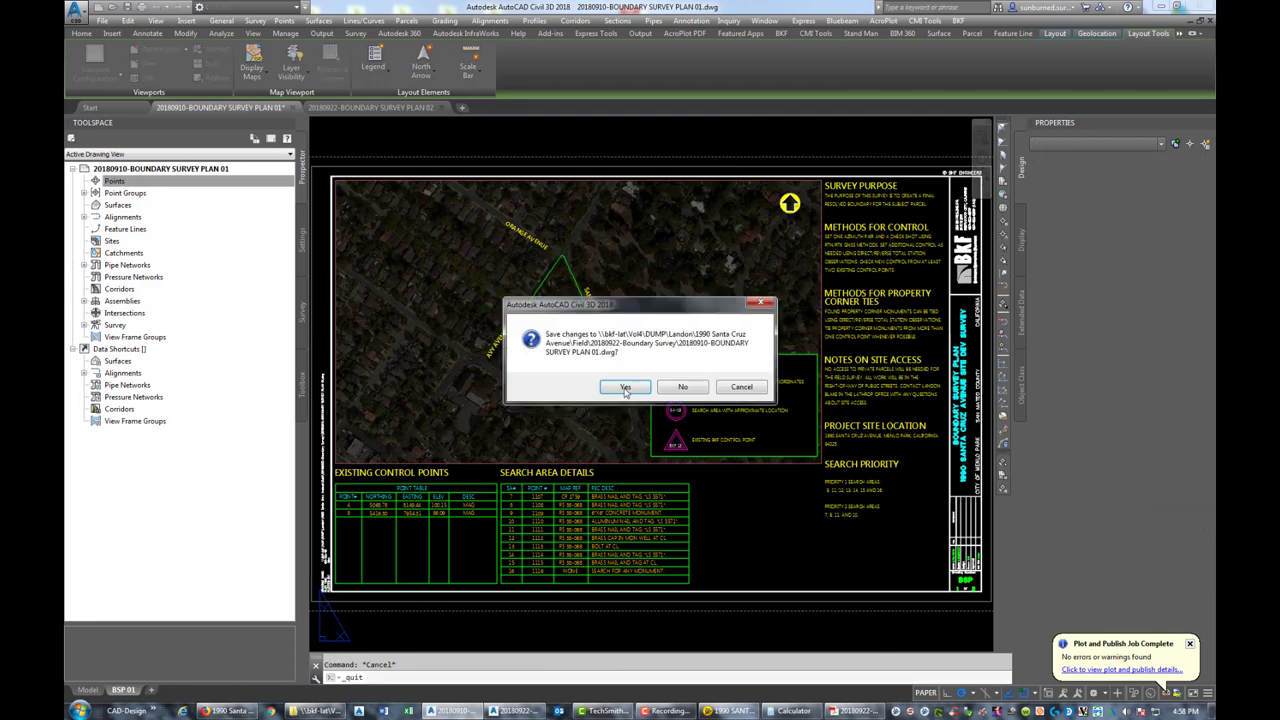
Save the drawing changes on exit and close the Calculator window
left_click(625, 387)
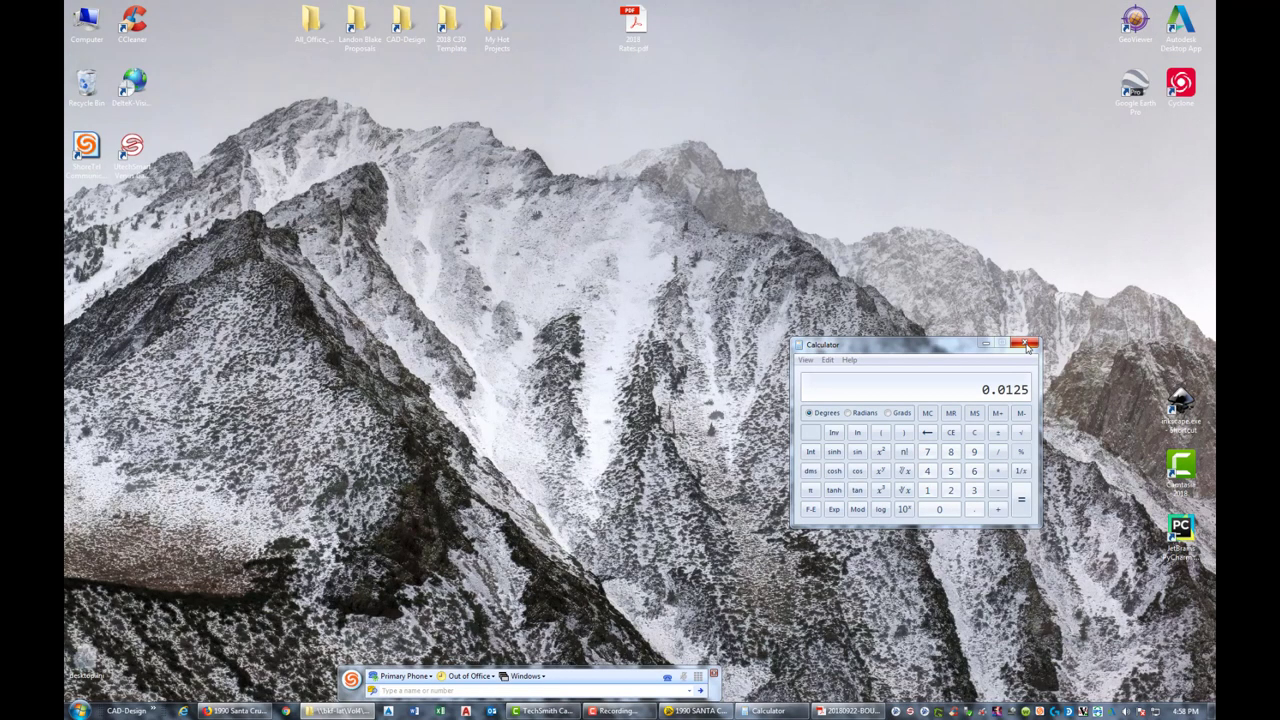
left_click(1026, 345)
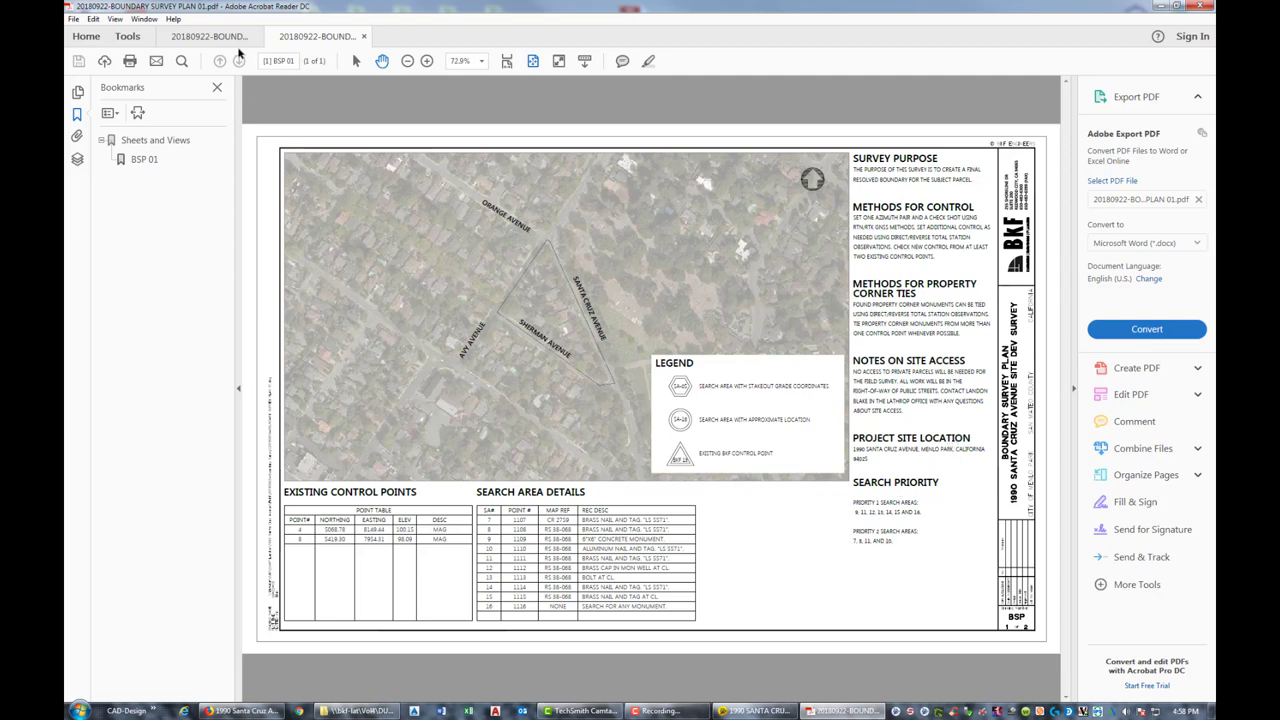
Review the PLAN 02 PDF, then close Acrobat Reader with all its tabs
left_click(209, 36)
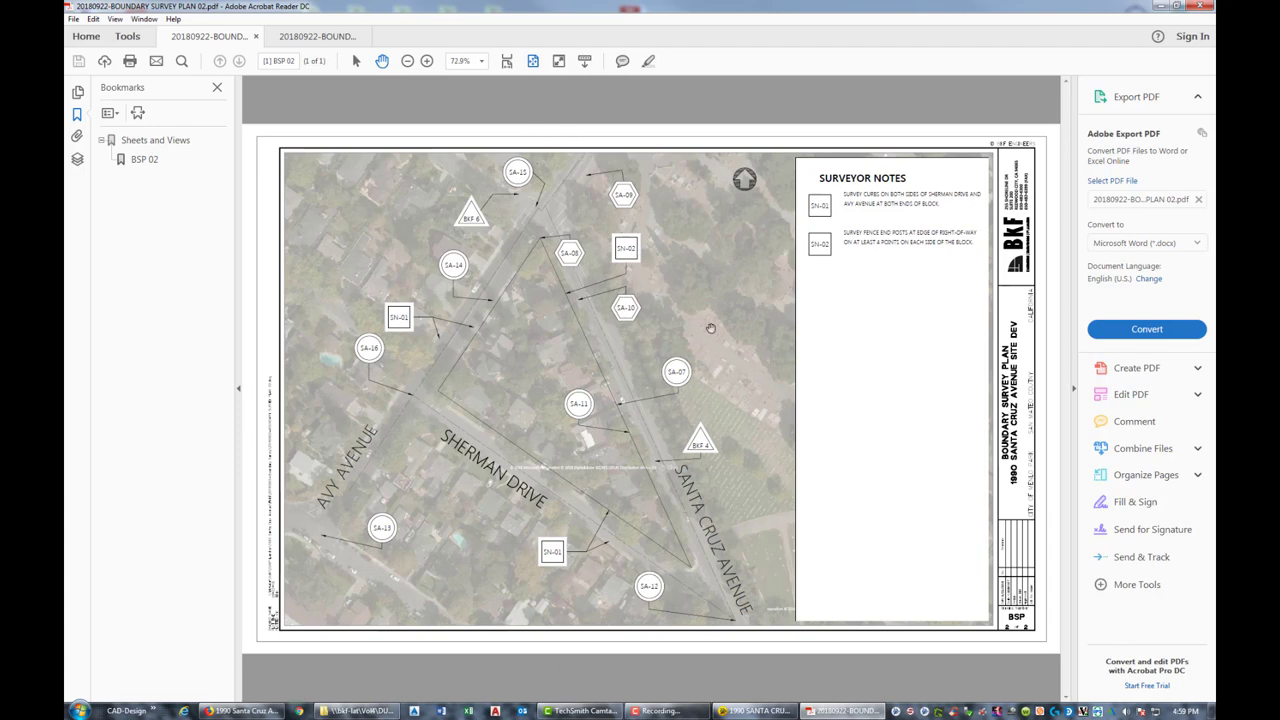
left_click(1202, 6)
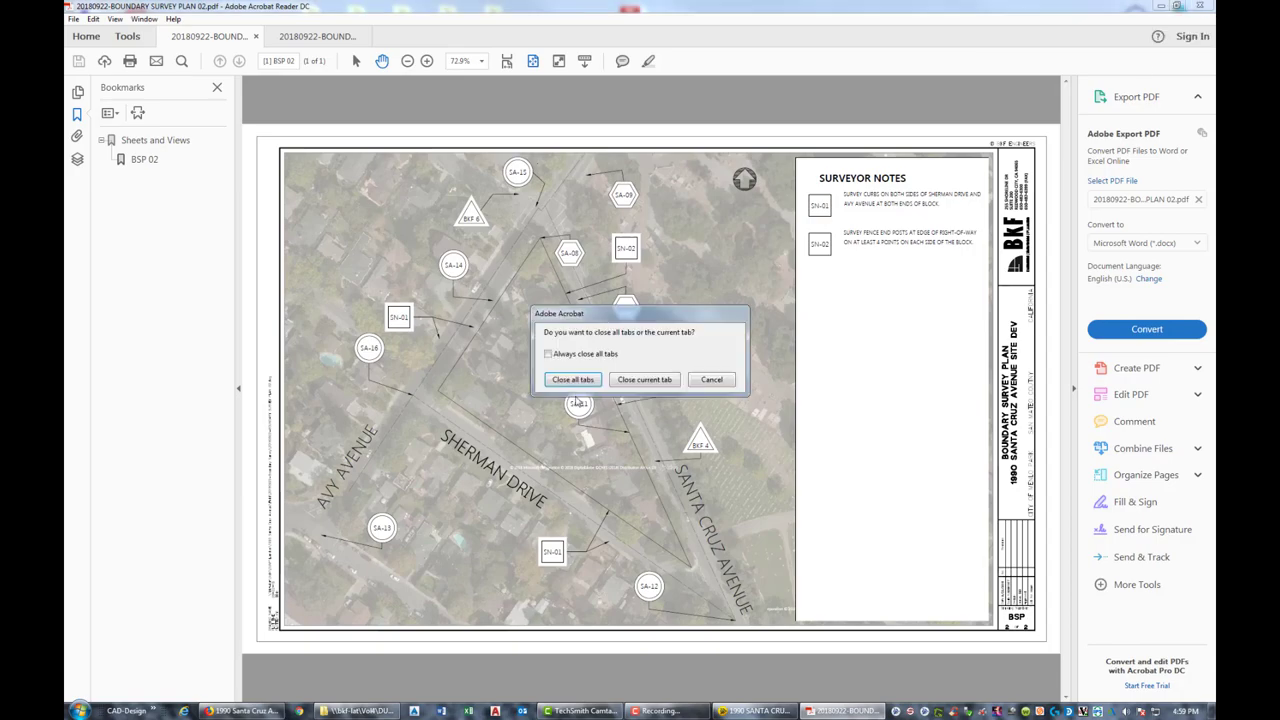
left_click(573, 380)
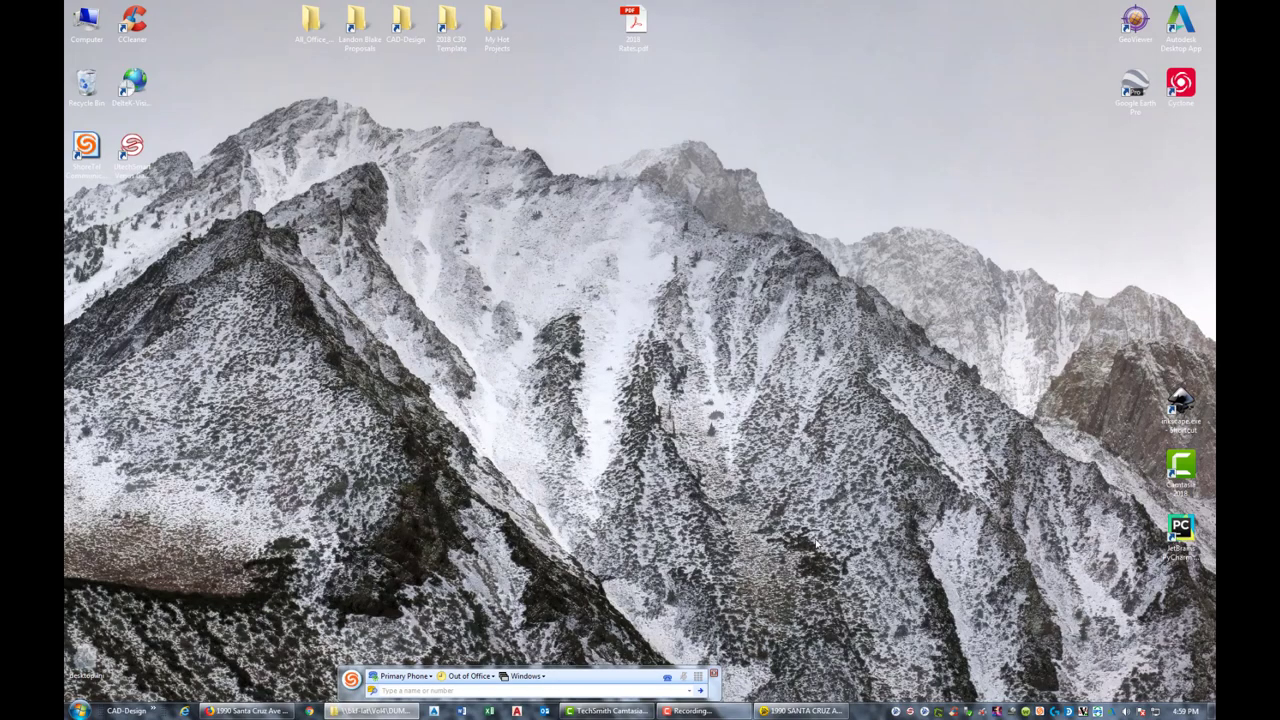